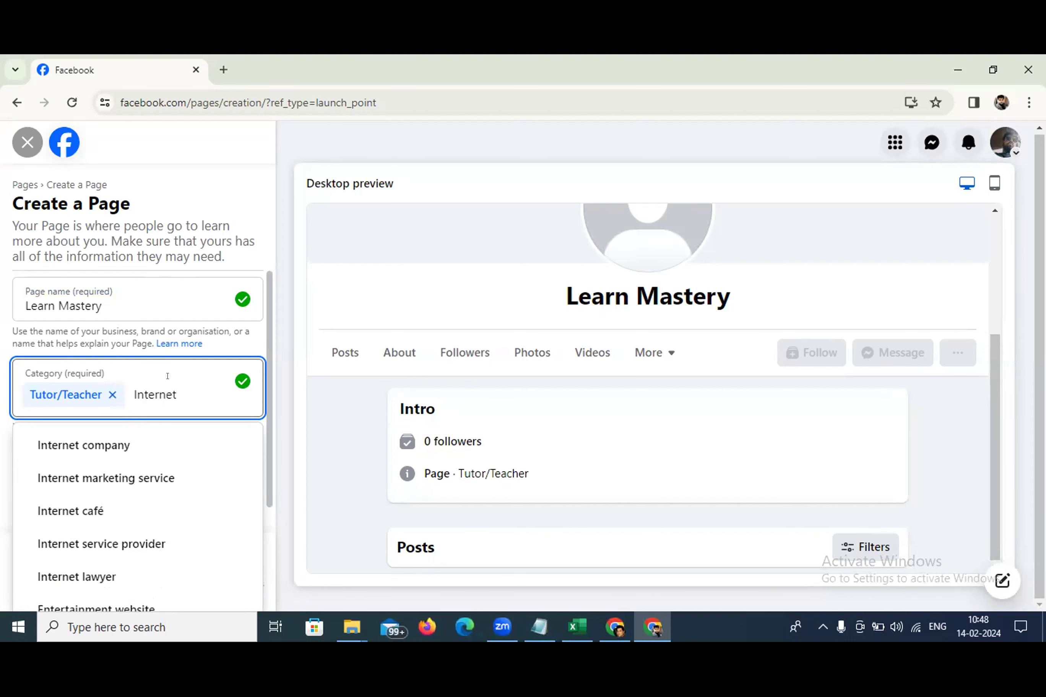
# Clear the partial 'Internet' category search text, keeping Tutor/Teacher as the only category
pyautogui.write('c')
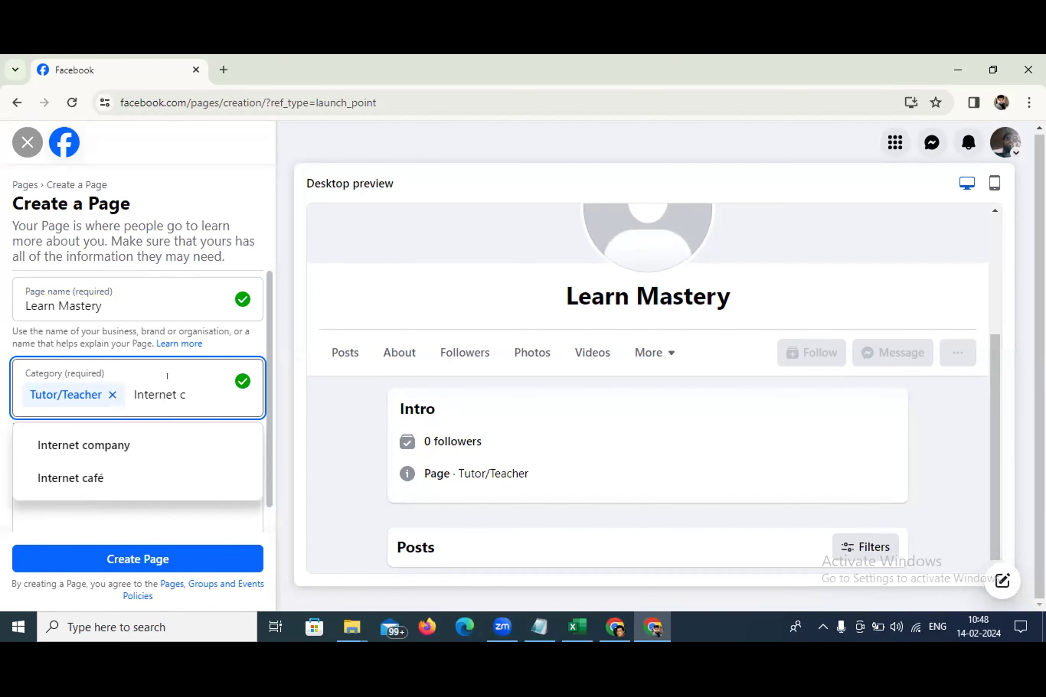
pyautogui.write('o')
pyautogui.press('BackSpace')
pyautogui.press('BackSpace')
pyautogui.press('BackSpace')
pyautogui.write('c')
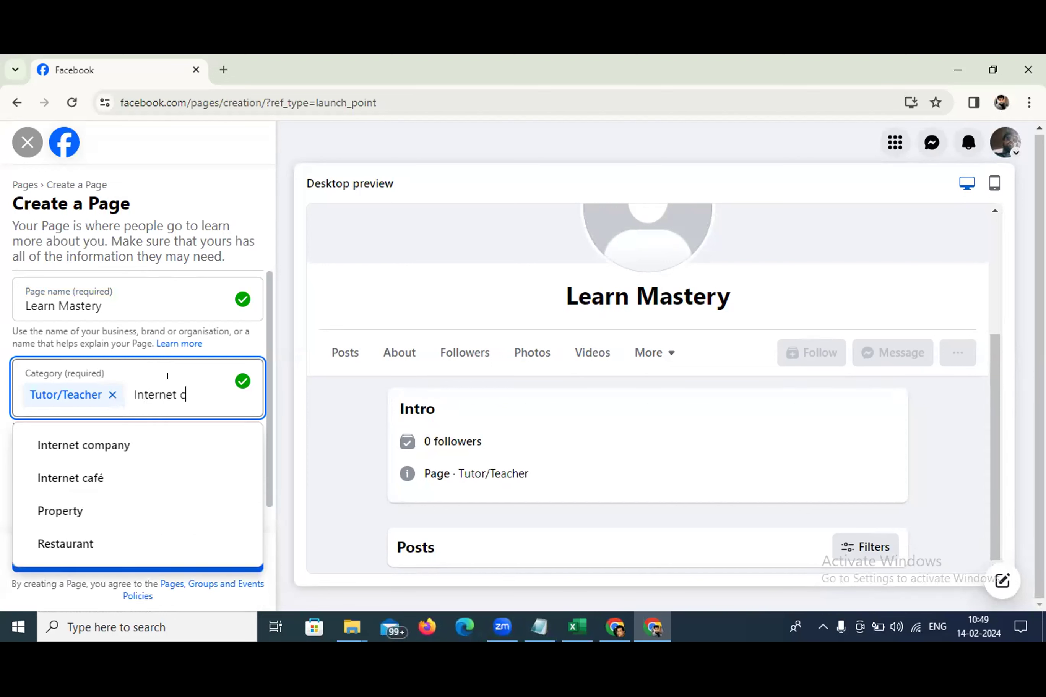
pyautogui.write('las')
pyautogui.press('BackSpace')
pyautogui.press('BackSpace')
pyautogui.press('BackSpace')
pyautogui.press('BackSpace')
pyautogui.press('BackSpace')
pyautogui.press('BackSpace')
pyautogui.press('BackSpace')
pyautogui.press('BackSpace')
pyautogui.press('BackSpace')
pyautogui.press('BackSpace')
pyautogui.press('BackSpace')
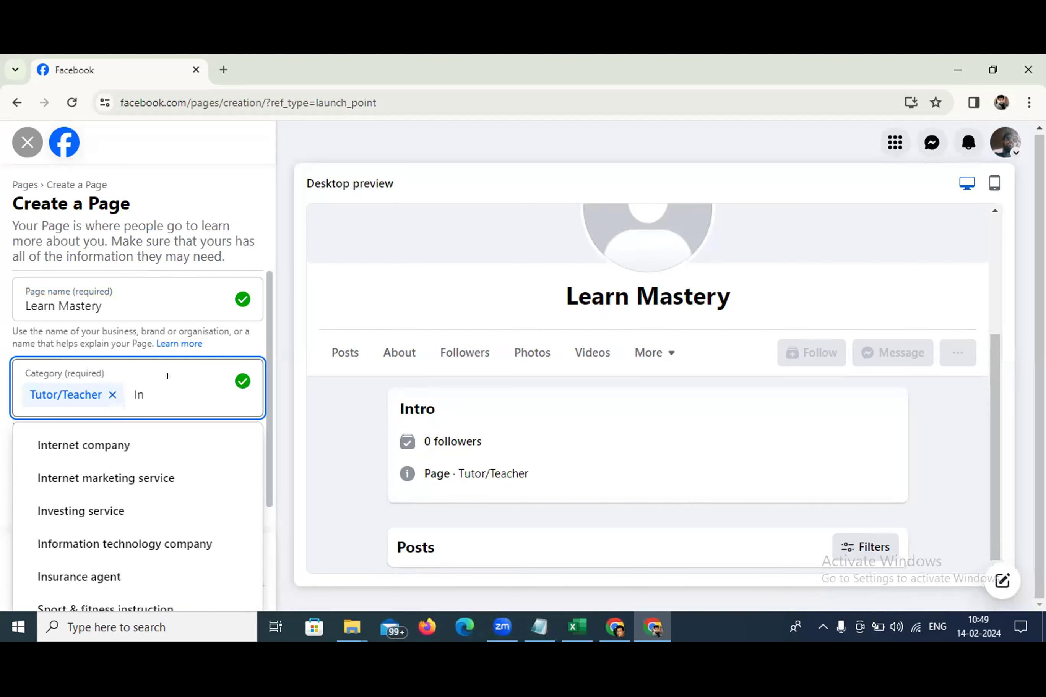
pyautogui.press('BackSpace')
pyautogui.press('BackSpace')
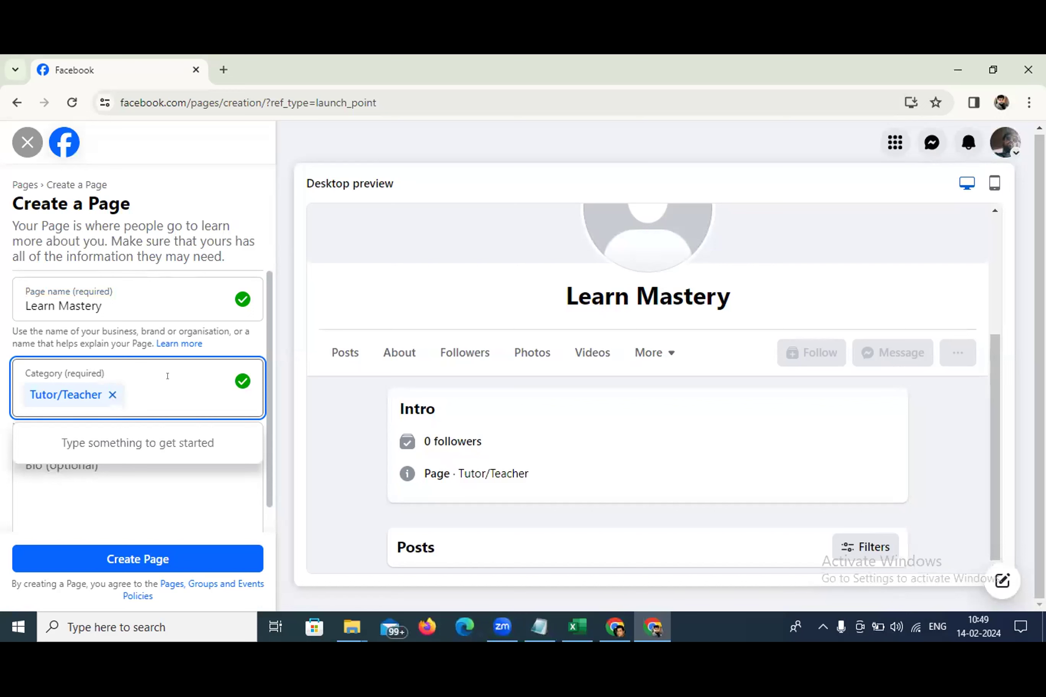
# Enter the bio 'A comprehensive learning platform to elevate your career to new heights.'
pyautogui.click(116, 468)
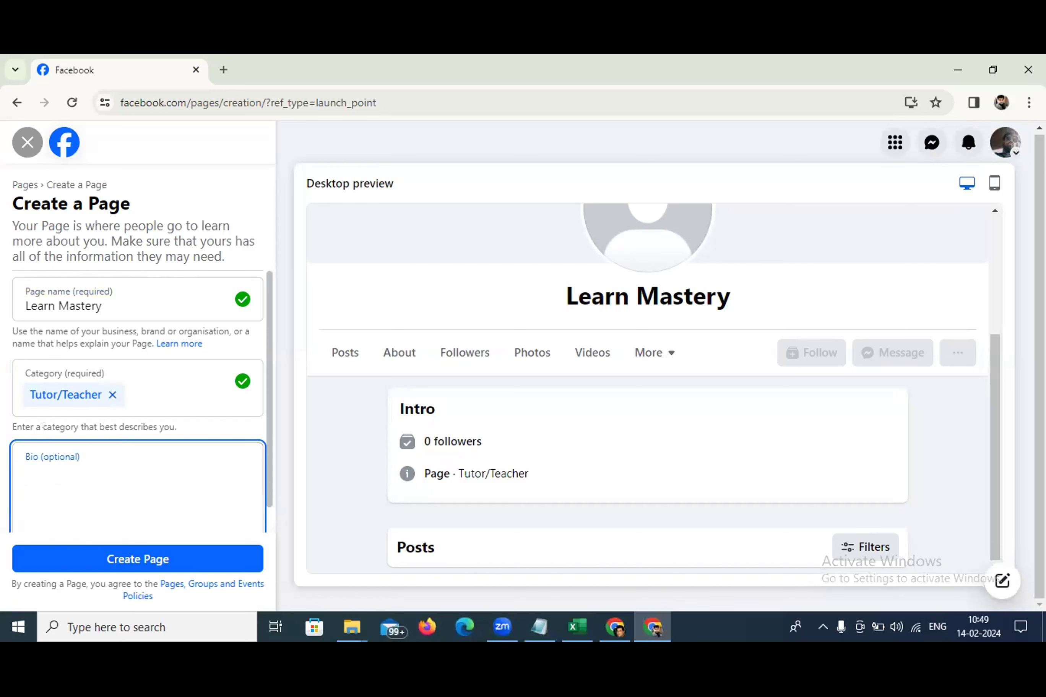
pyautogui.scroll(-1, 129, 462)
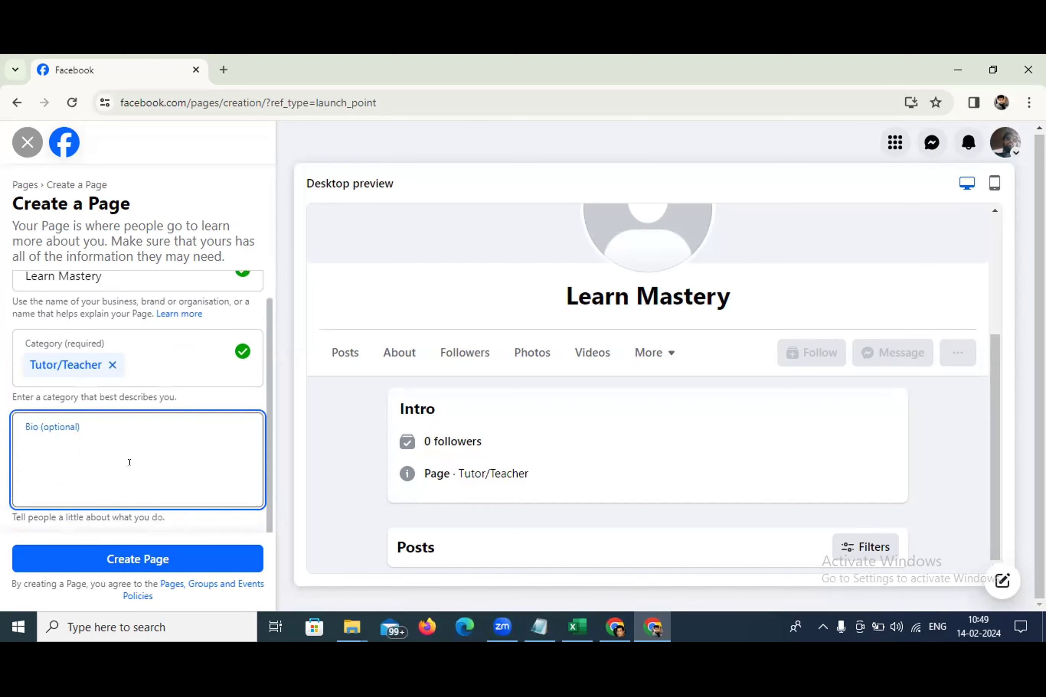
pyautogui.write('A Cc')
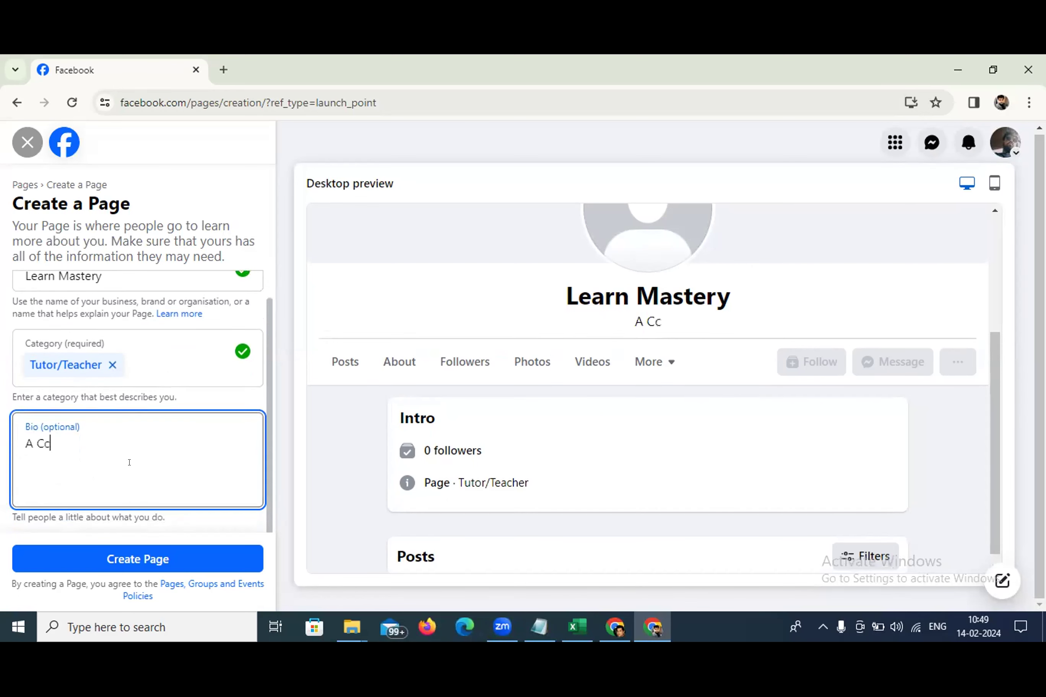
pyautogui.press('BackSpace')
pyautogui.press('BackSpace')
pyautogui.write('comprehen')
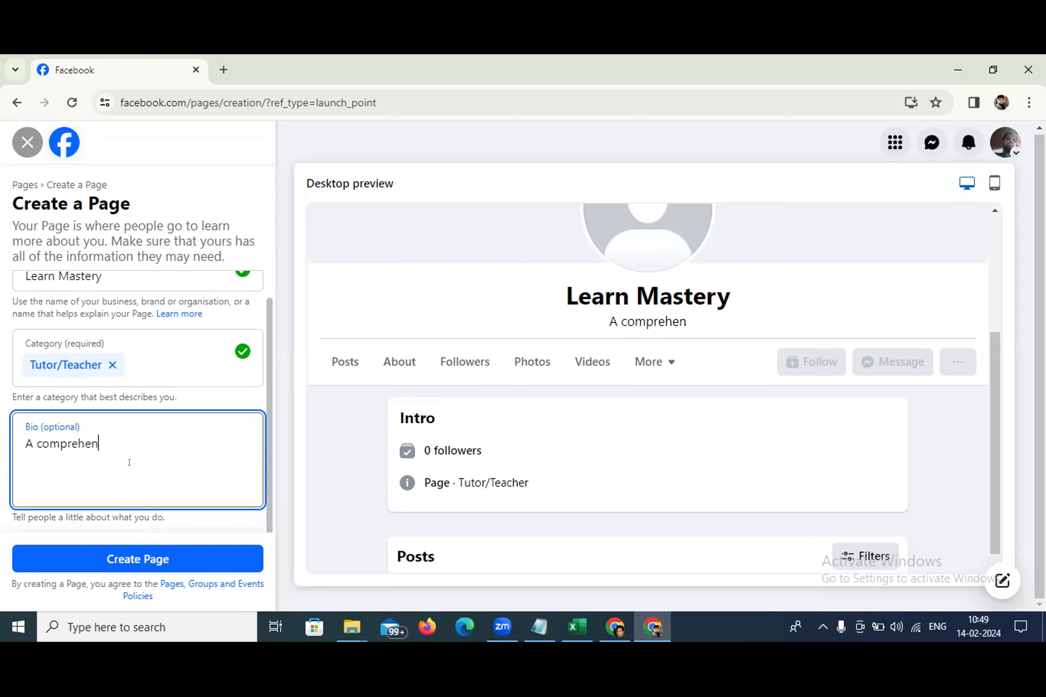
pyautogui.write('sive lea')
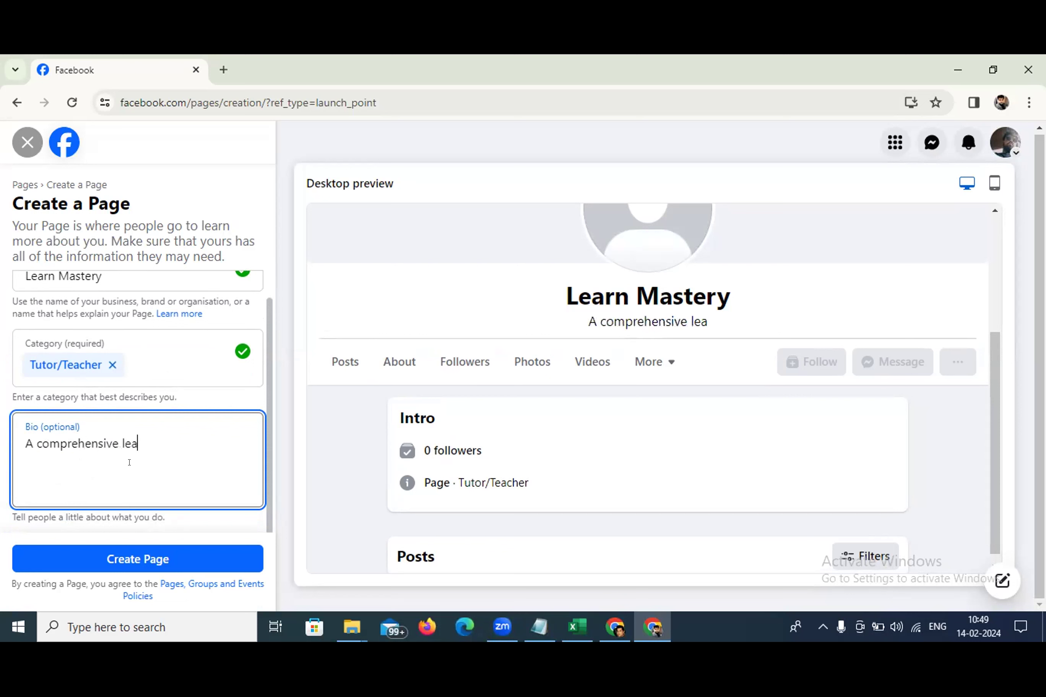
pyautogui.write('rning ')
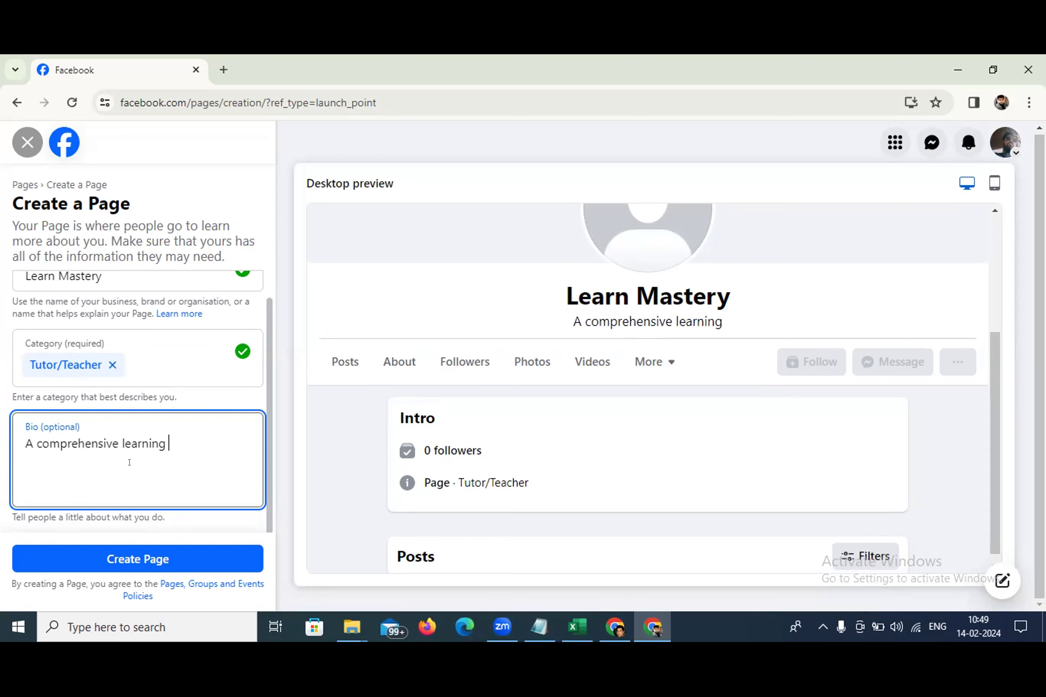
pyautogui.write('platfor')
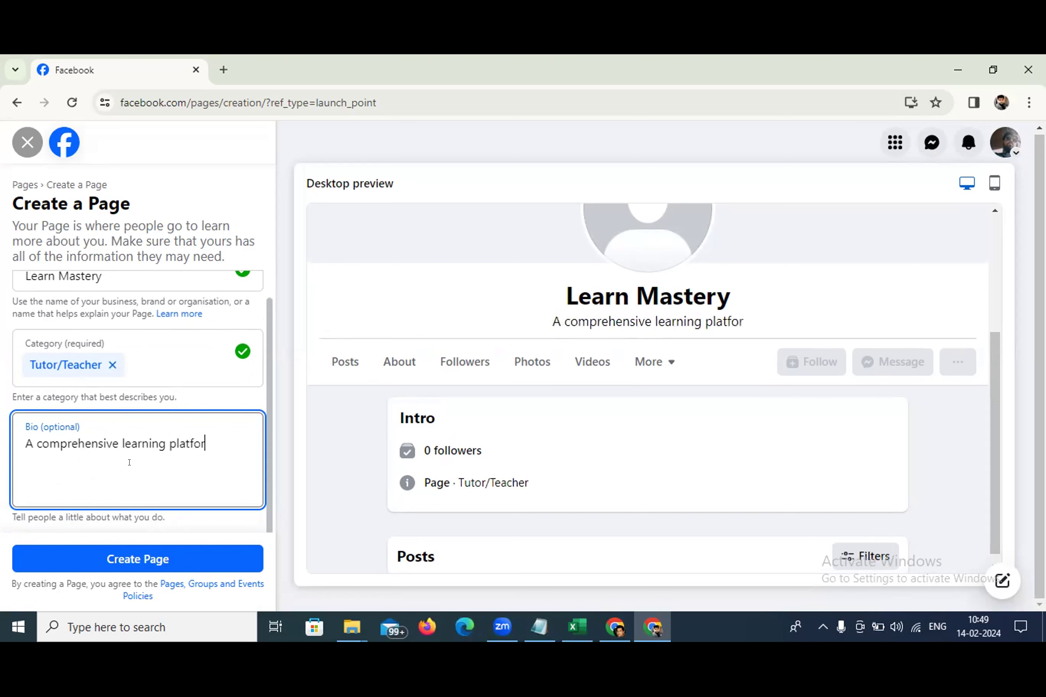
pyautogui.write('m t')
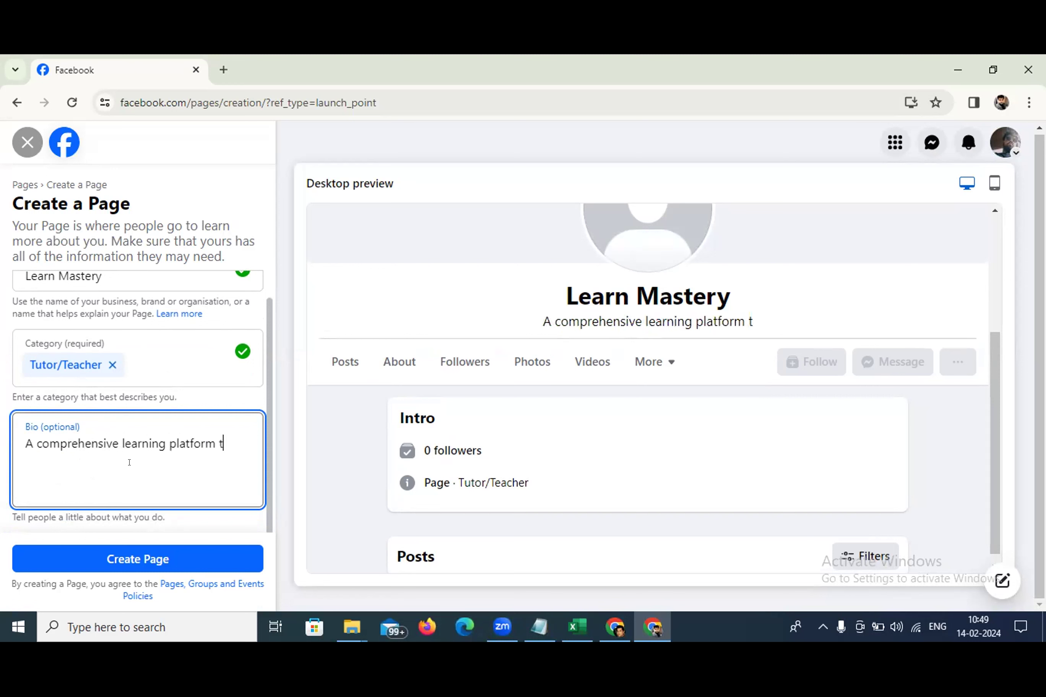
pyautogui.write('o elev')
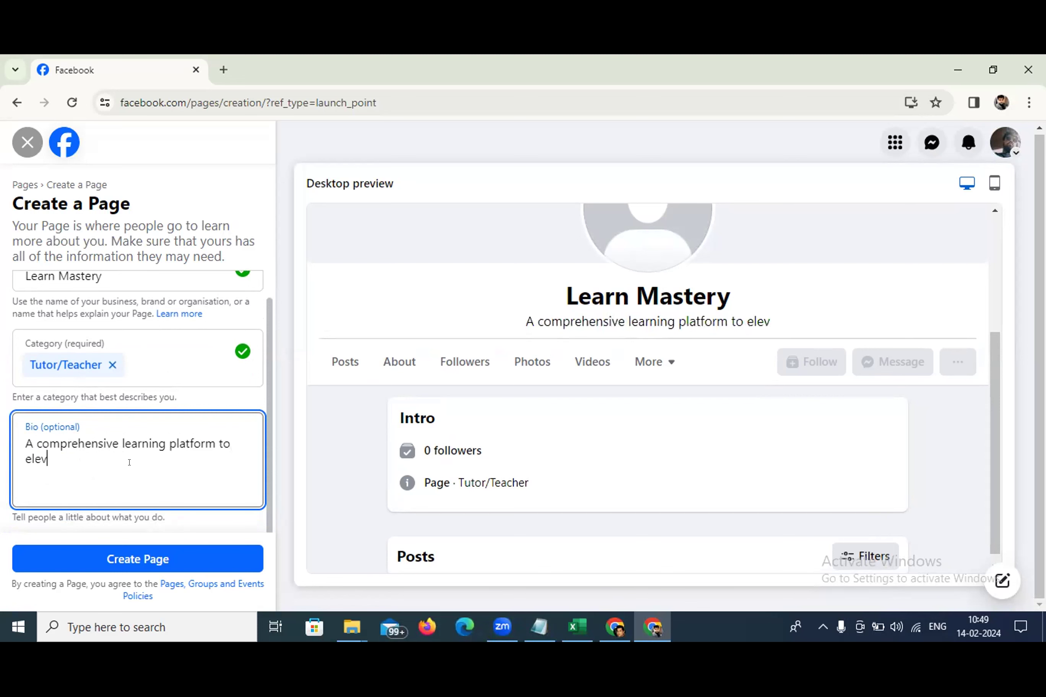
pyautogui.write('ate your')
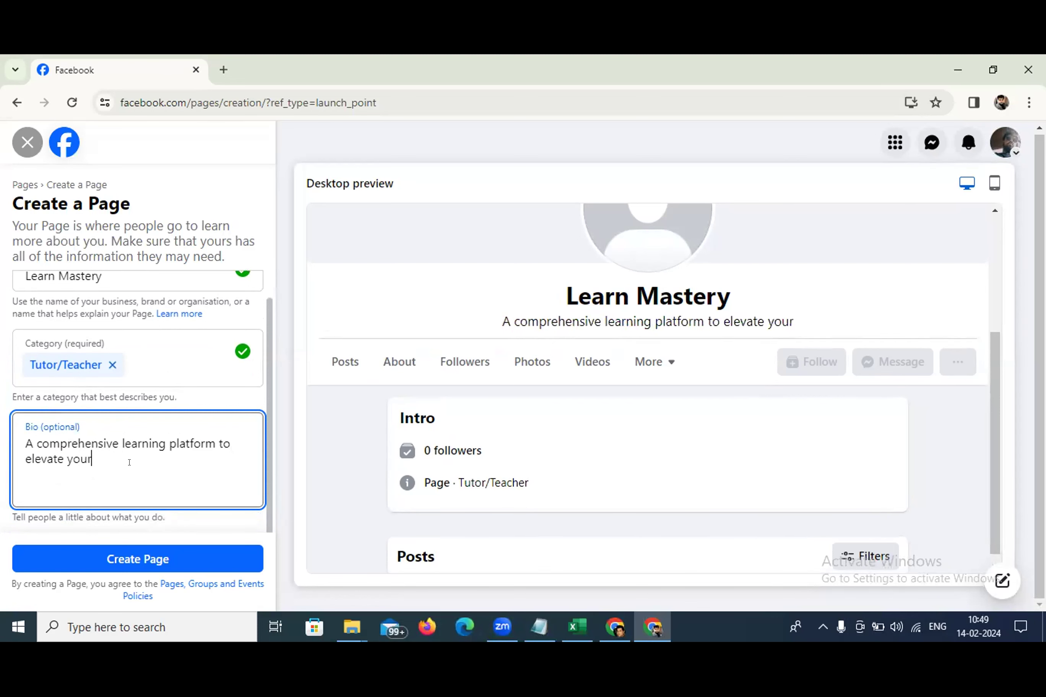
pyautogui.write(' career to new heights')
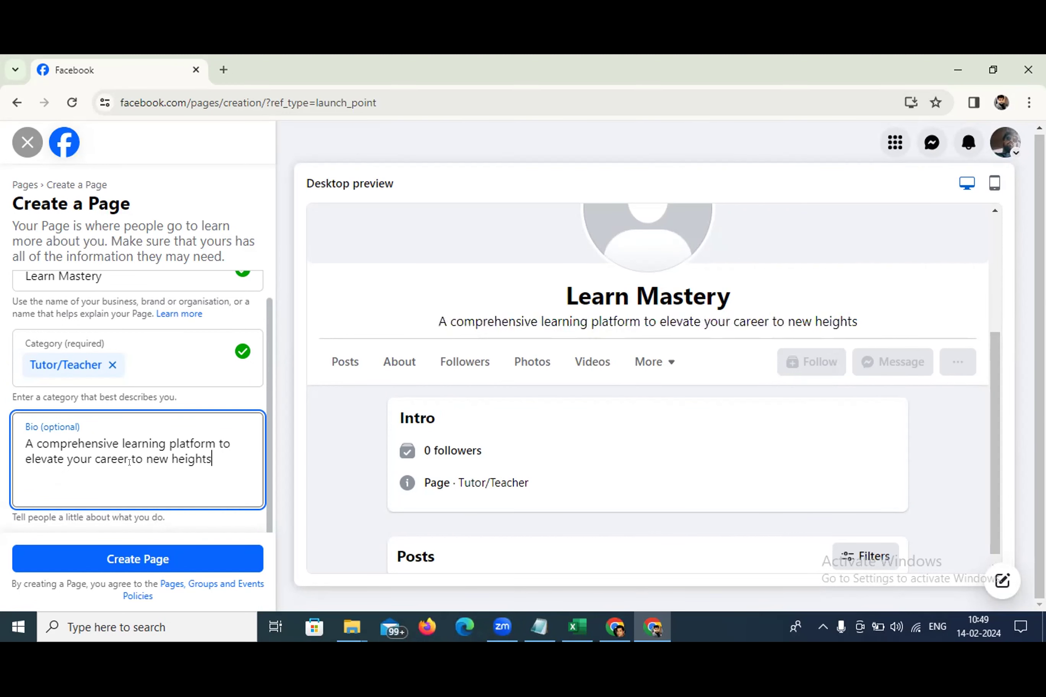
pyautogui.write('.')
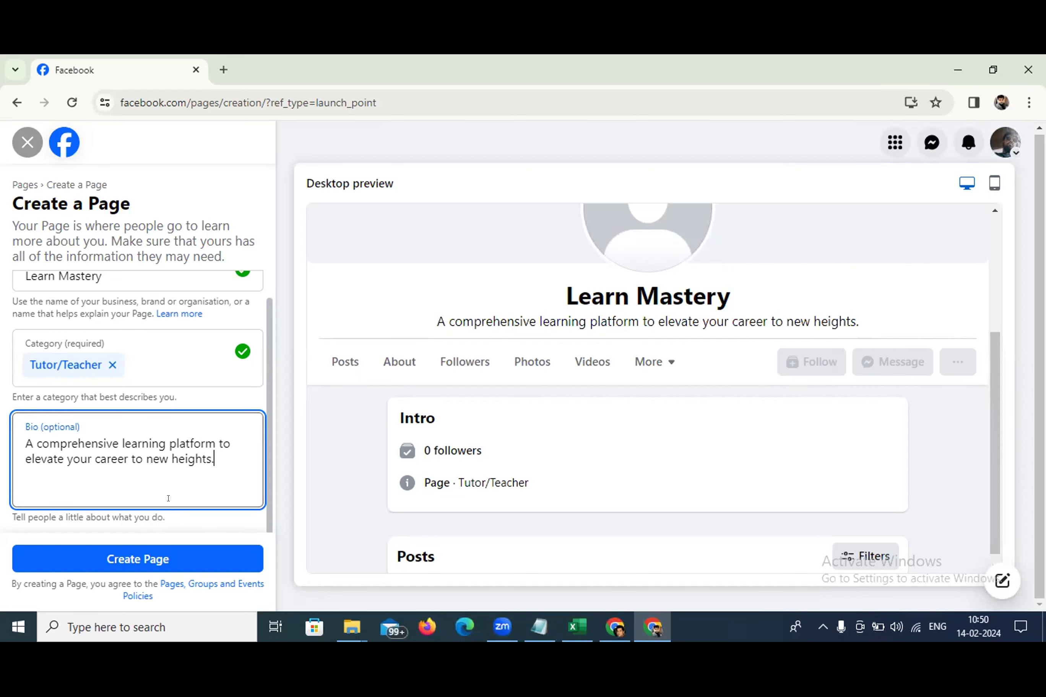
pyautogui.click(164, 552)
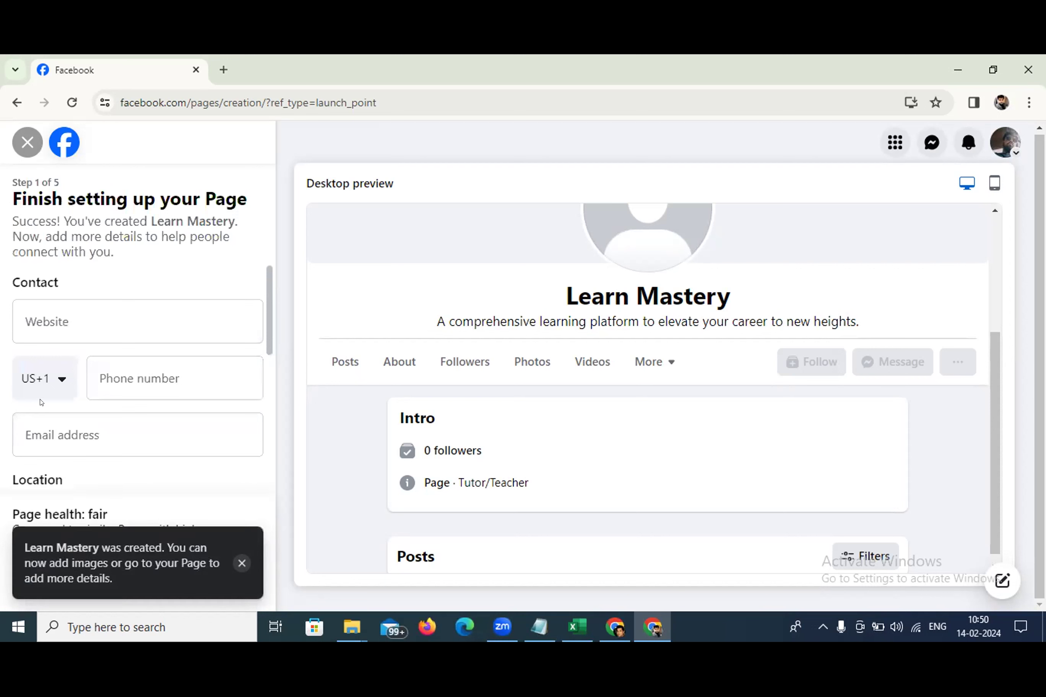
pyautogui.click(55, 324)
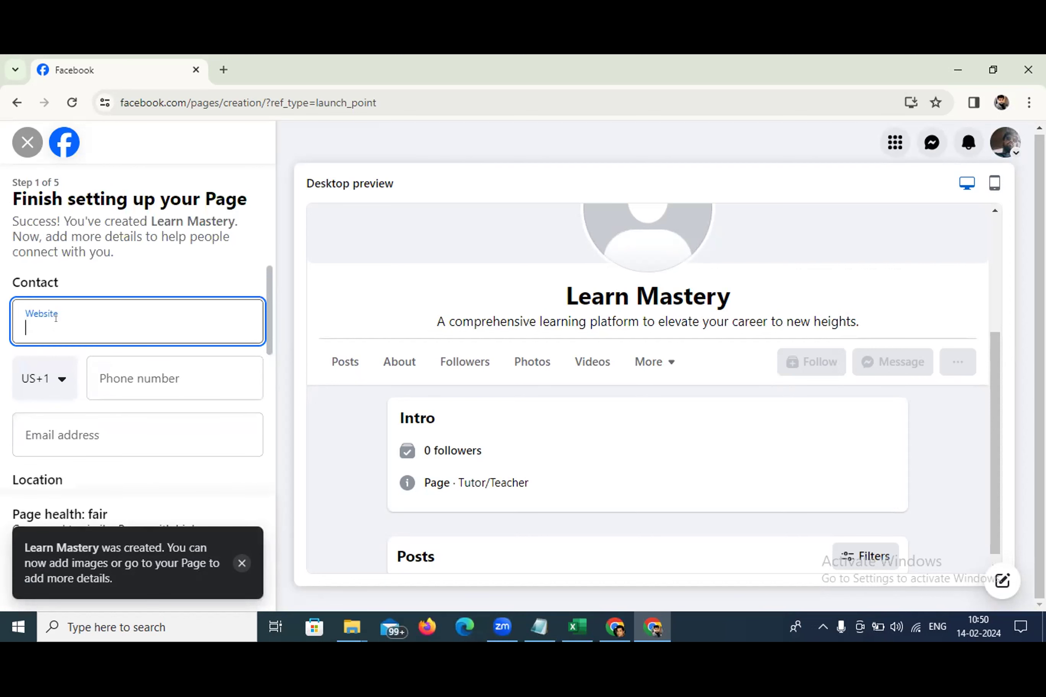
pyautogui.write('www.lear')
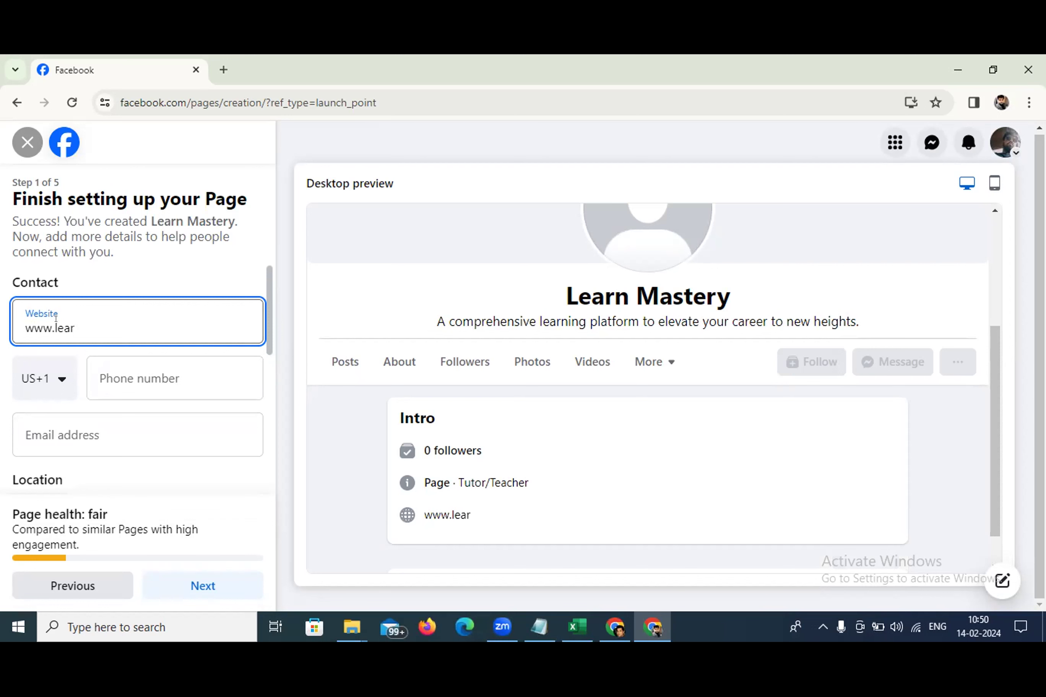
pyautogui.write('nmastery')
pyautogui.write('xyz')
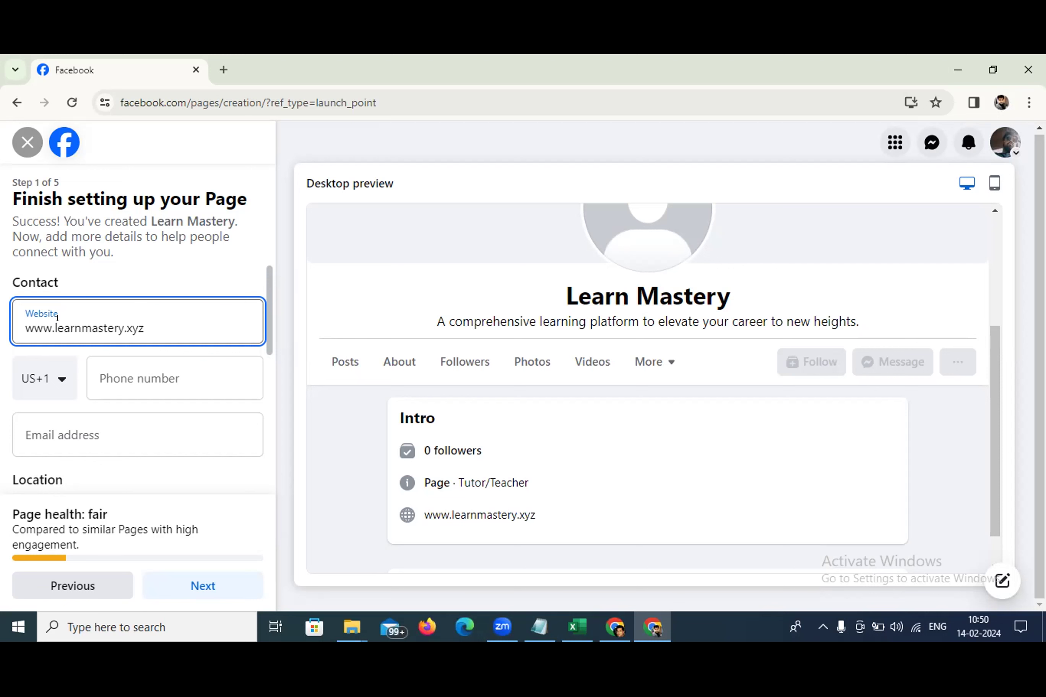
pyautogui.click(55, 378)
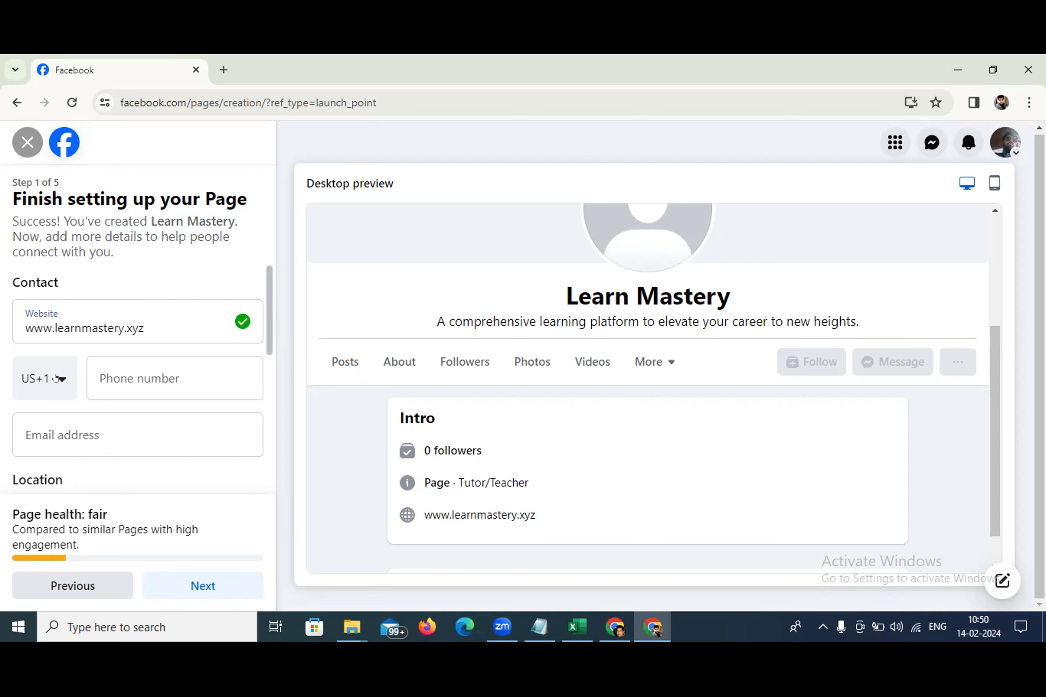
# Choose India (+91) as the phone country code and enter the contact phone number
pyautogui.click(56, 378)
pyautogui.write('ind')
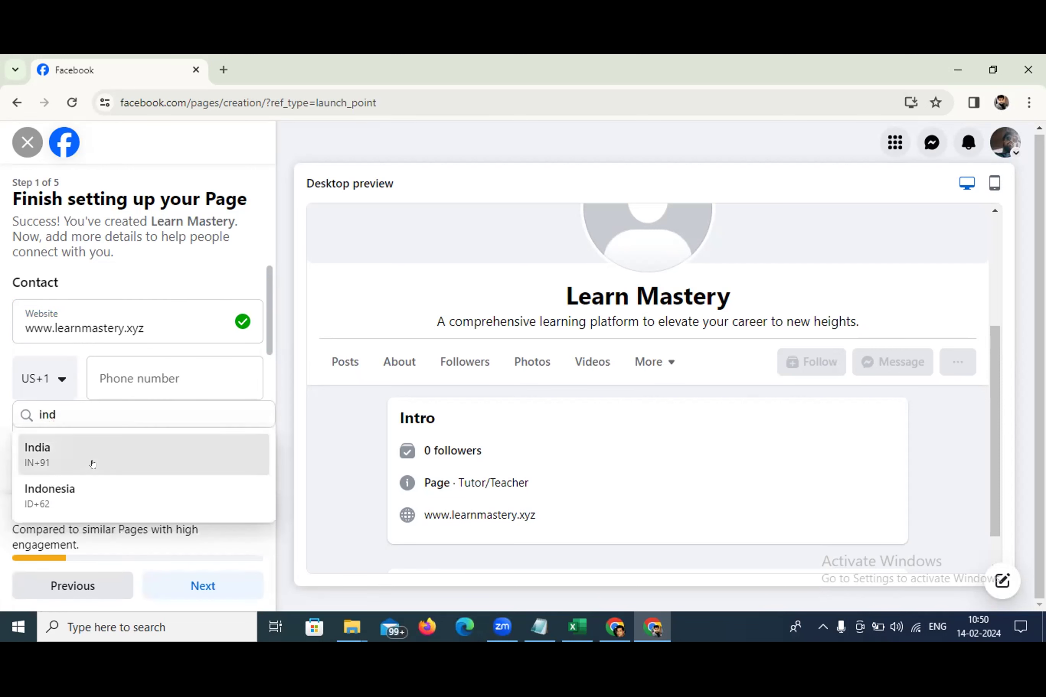
pyautogui.click(91, 455)
pyautogui.click(132, 369)
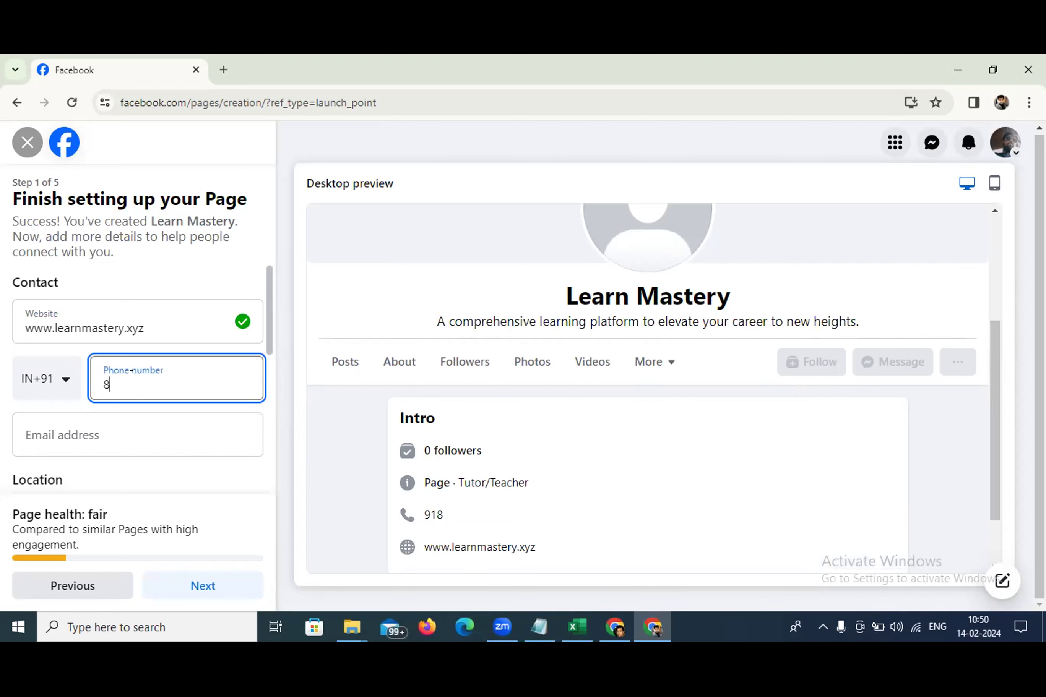
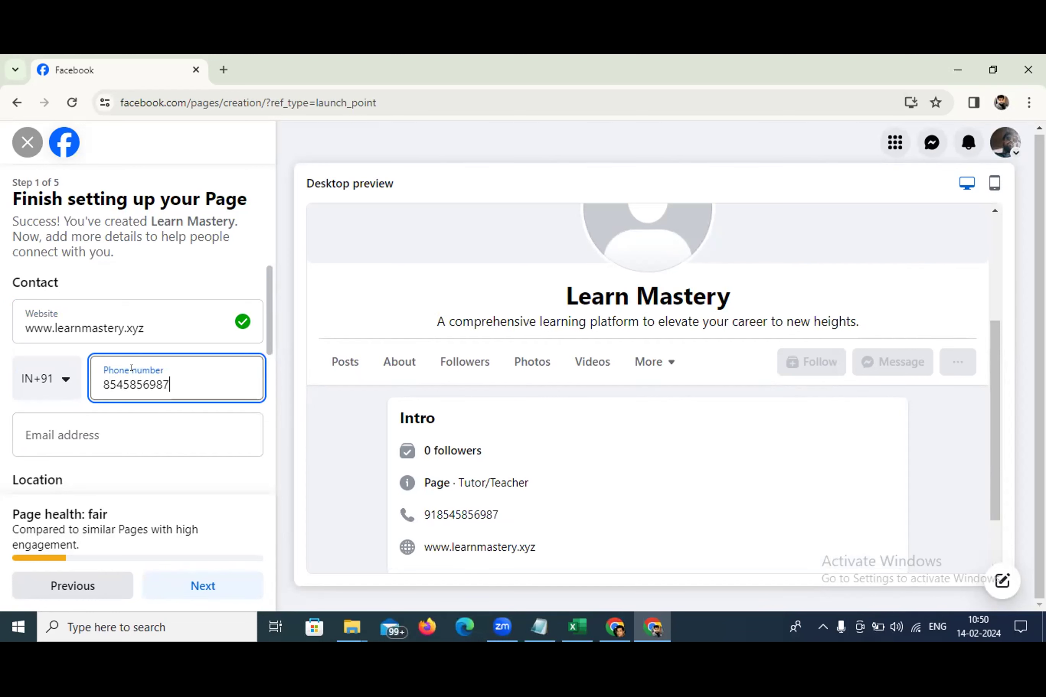
# Enter the Page's Gmail contact e-mail address, fixing a mistyped domain, then scroll to Location
pyautogui.click(110, 430)
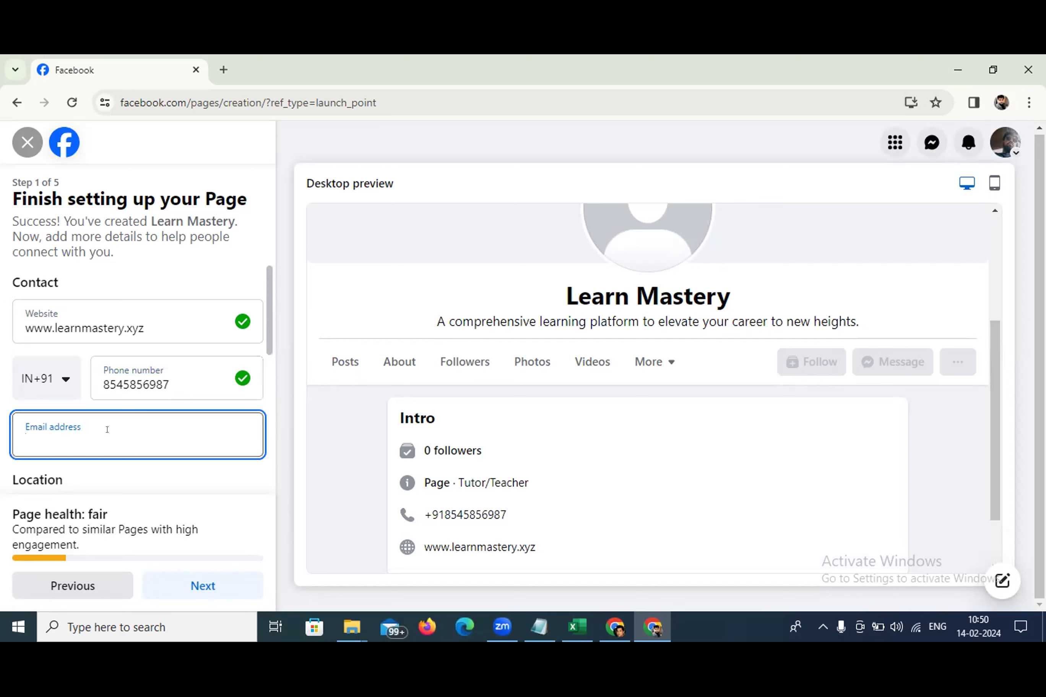
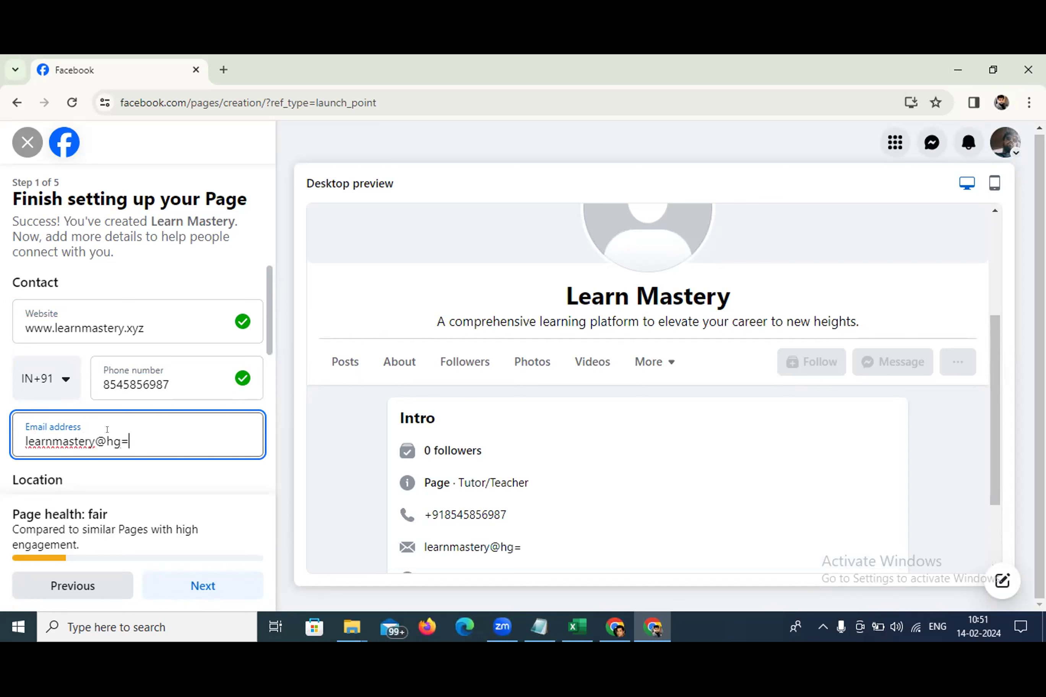
pyautogui.click(211, 489)
pyautogui.scroll(-5, 185, 472)
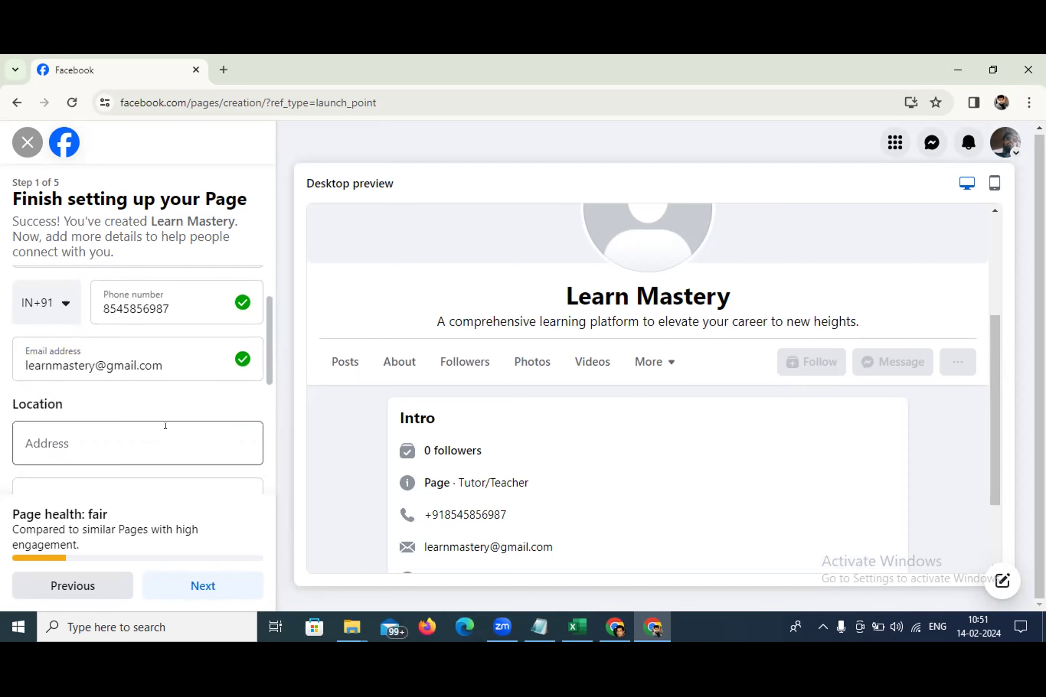
# Fill in the street address, pick Pune, Maharashtra as town/city, and enter the postcode
pyautogui.click(81, 302)
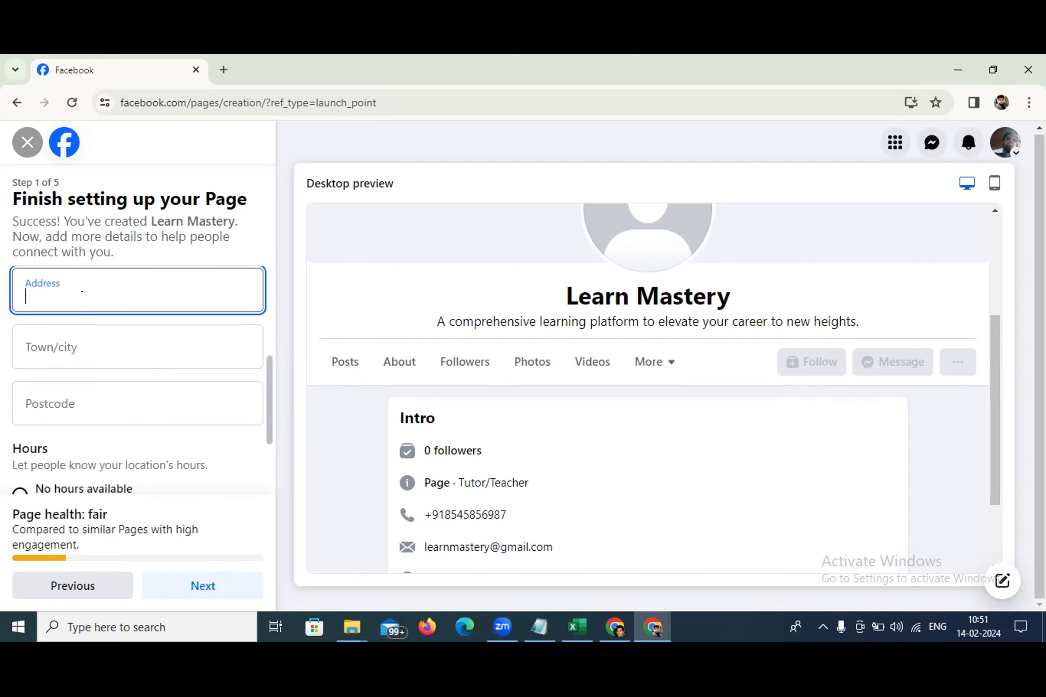
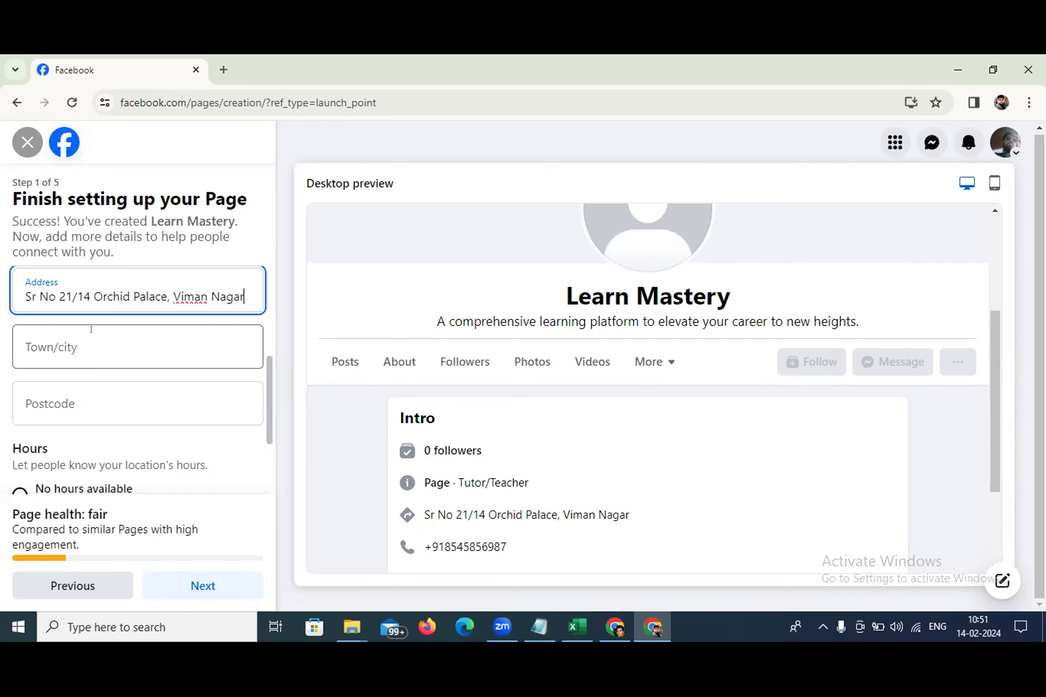
pyautogui.click(80, 339)
pyautogui.write('Pune')
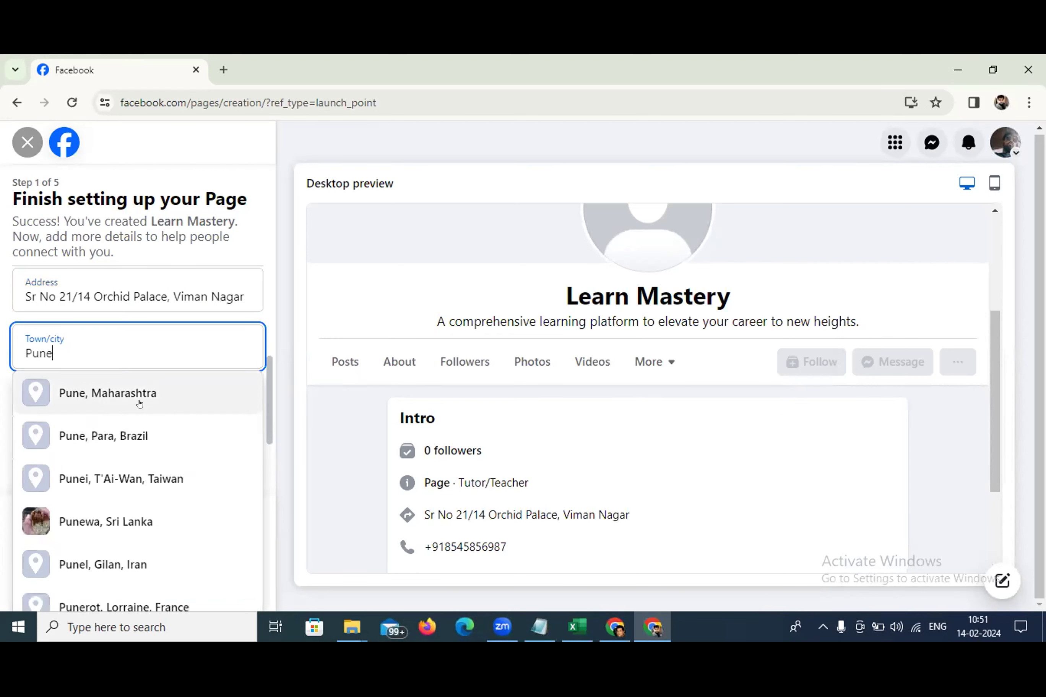
pyautogui.click(140, 404)
pyautogui.click(71, 395)
pyautogui.write('411054')
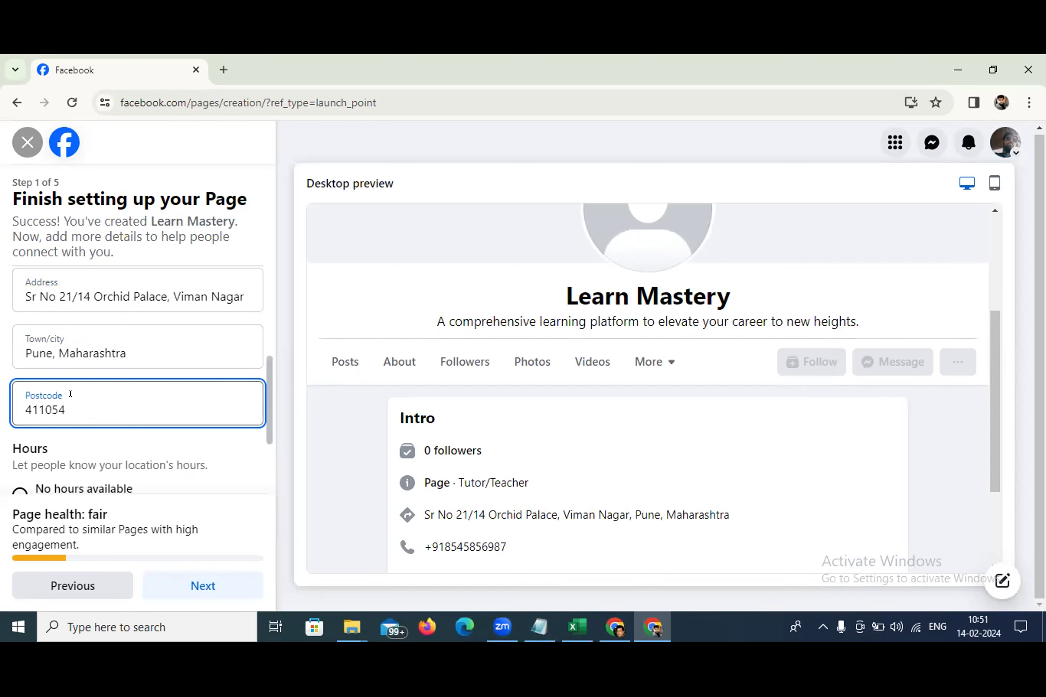
pyautogui.scroll(-3, 67, 393)
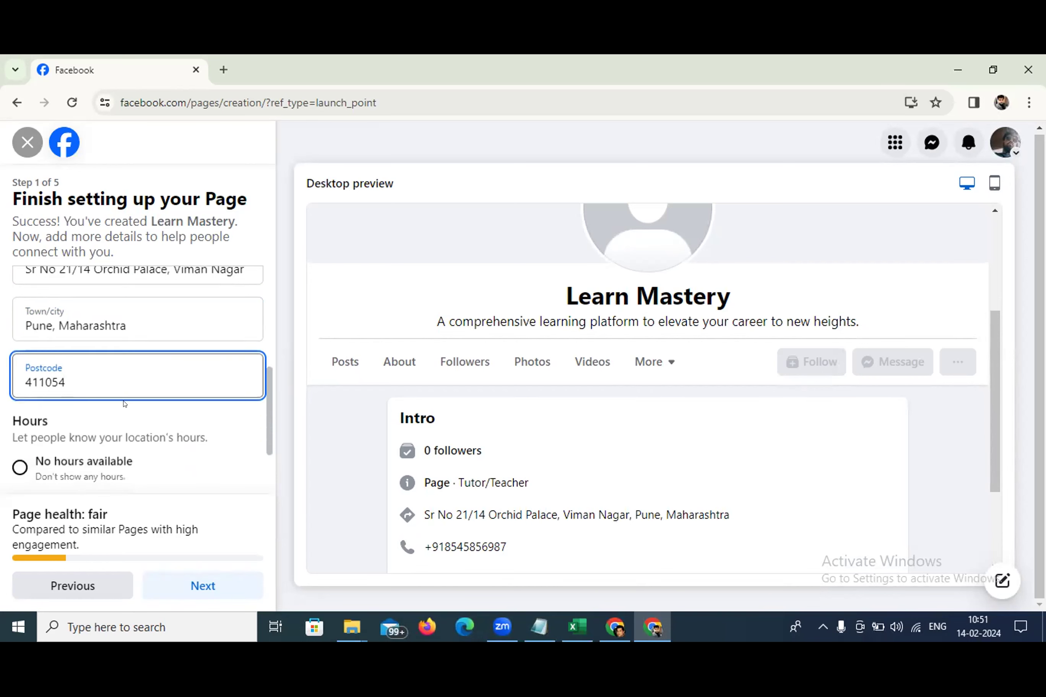
pyautogui.scroll(8, 53, 391)
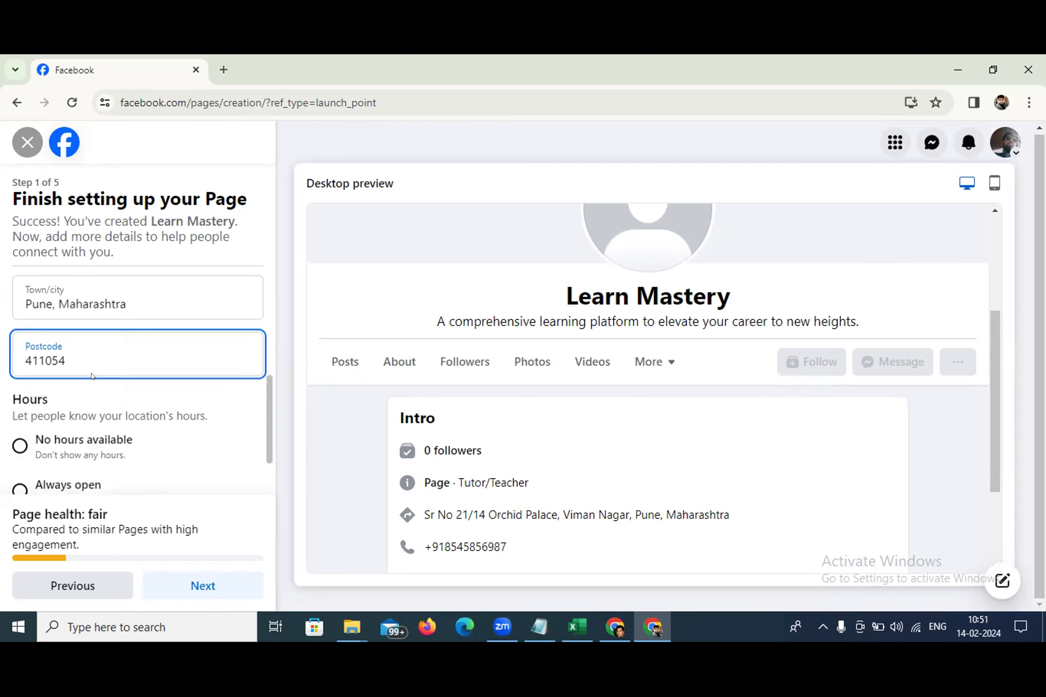
pyautogui.scroll(-8, 138, 354)
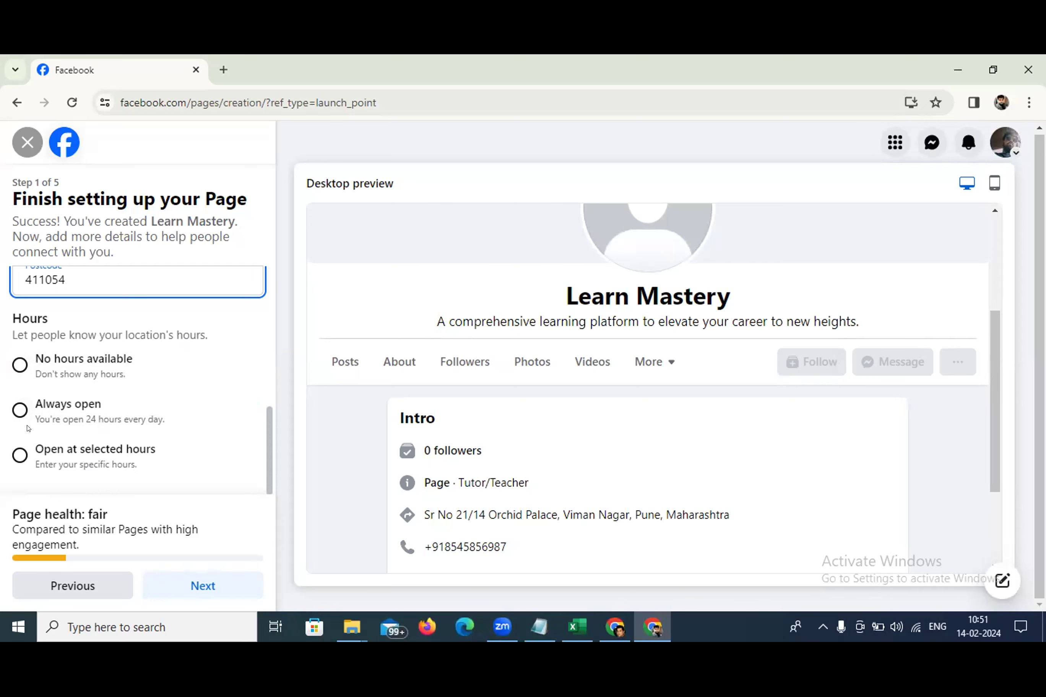
# Choose 'Open at selected hours' and set Monday's first range to 08:00–12:00
pyautogui.click(18, 455)
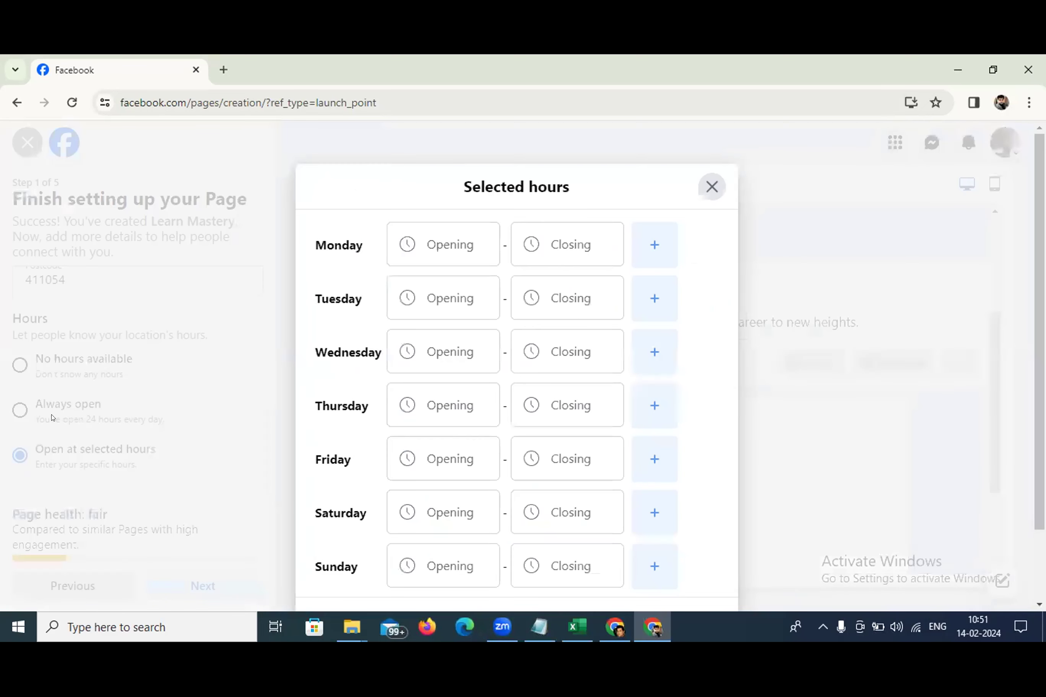
pyautogui.scroll(-2, 431, 393)
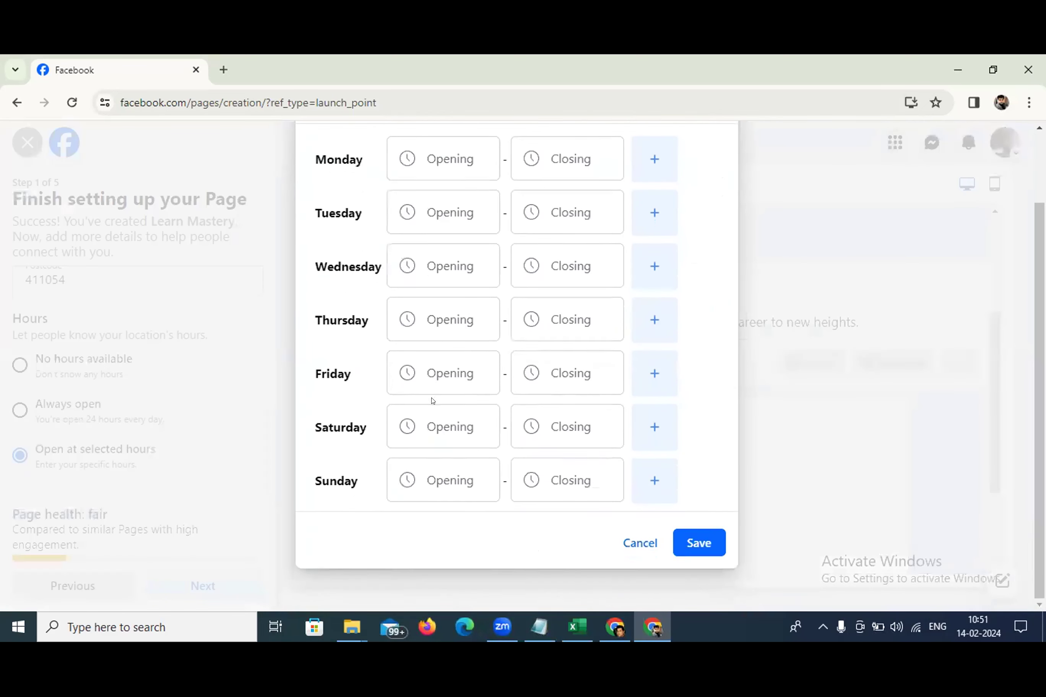
pyautogui.scroll(2, 407, 160)
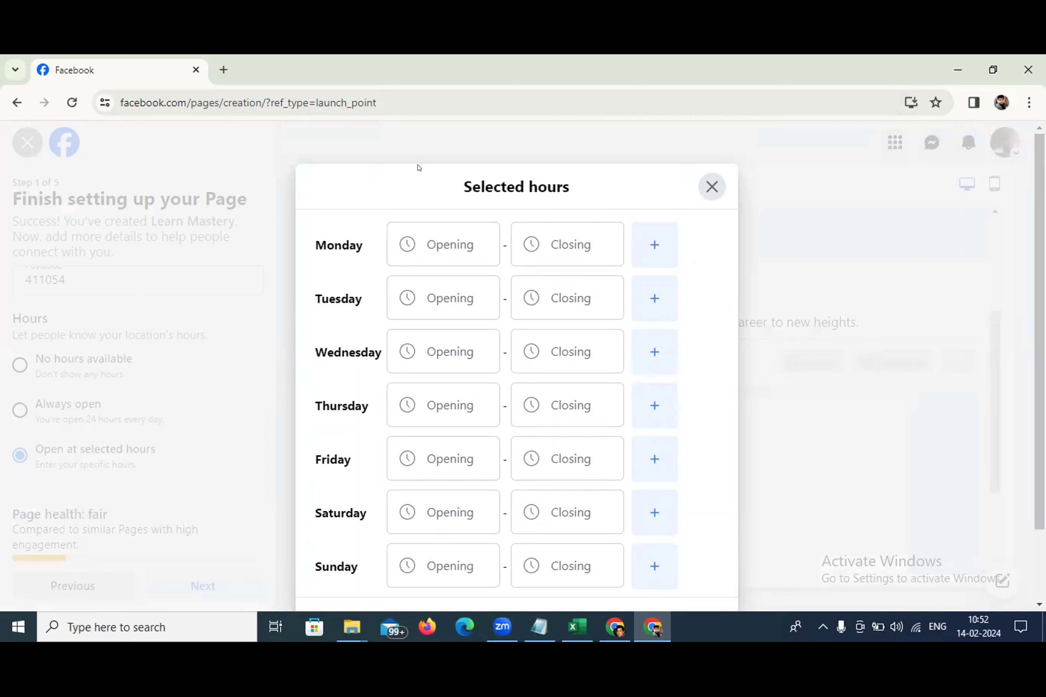
pyautogui.click(425, 232)
pyautogui.scroll(-4, 443, 337)
pyautogui.scroll(-12, 445, 344)
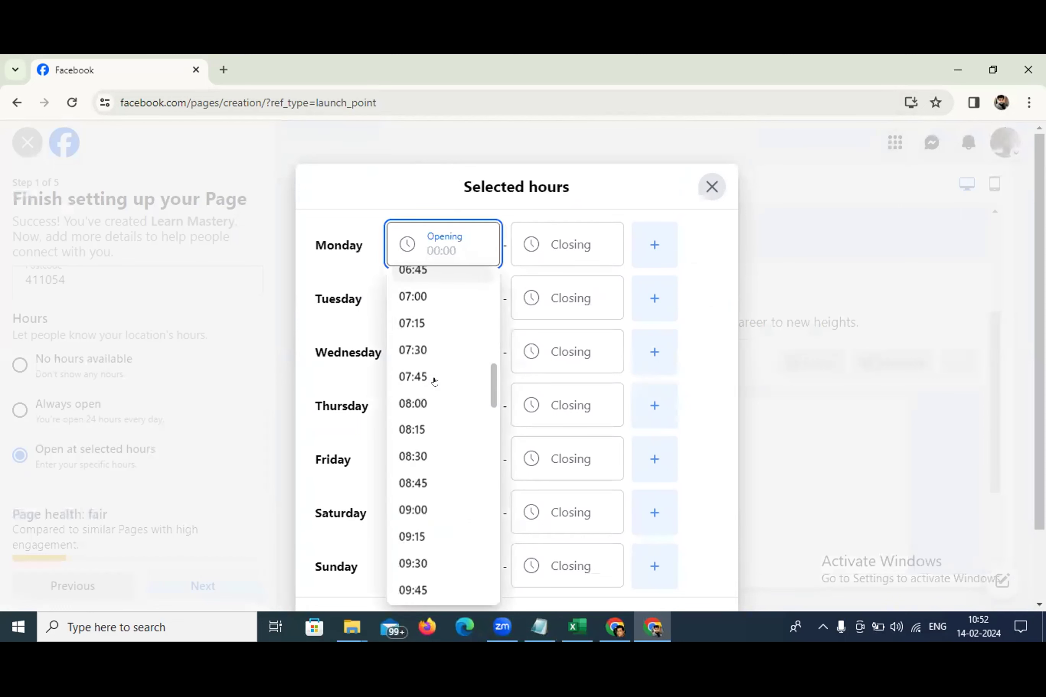
pyautogui.click(409, 377)
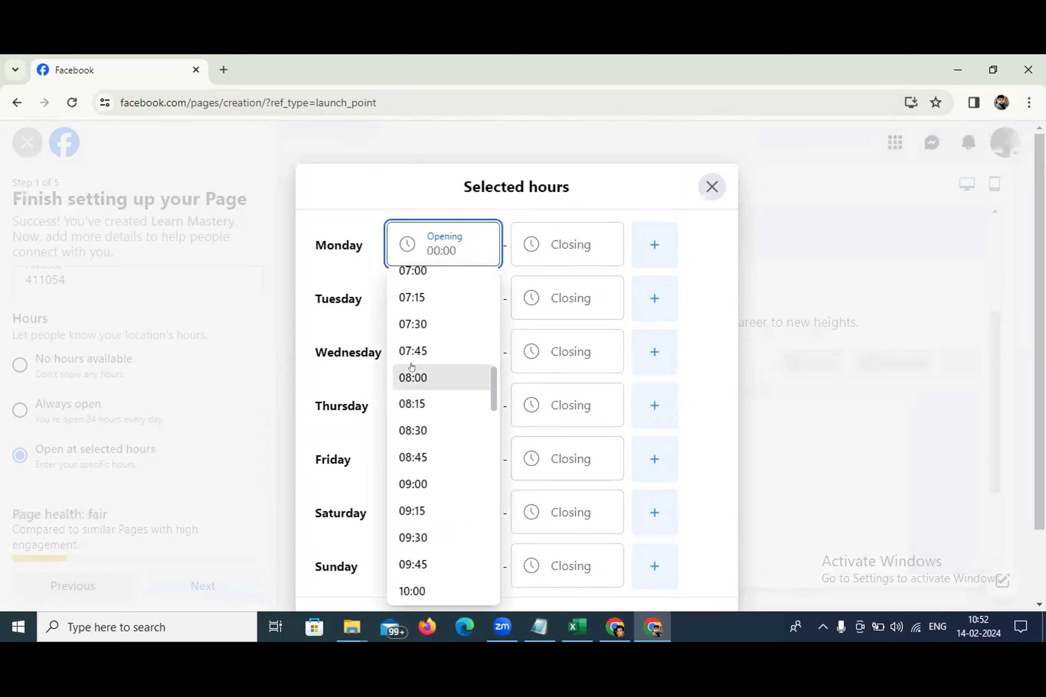
pyautogui.click(568, 235)
pyautogui.scroll(-15, 553, 392)
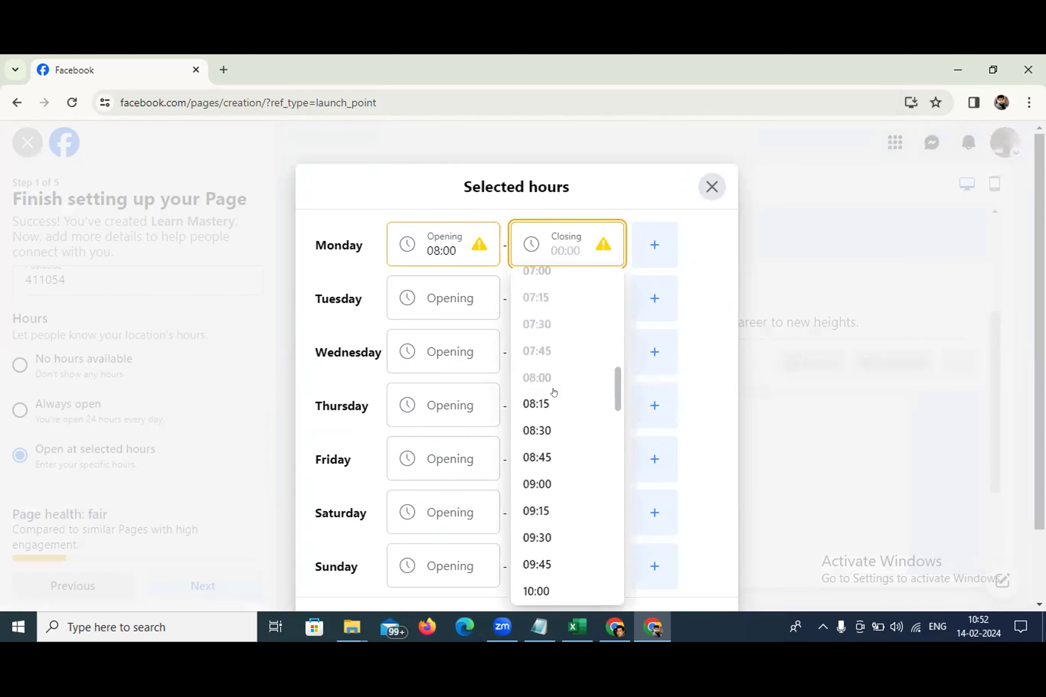
pyautogui.scroll(-3, 547, 402)
pyautogui.scroll(-2, 531, 517)
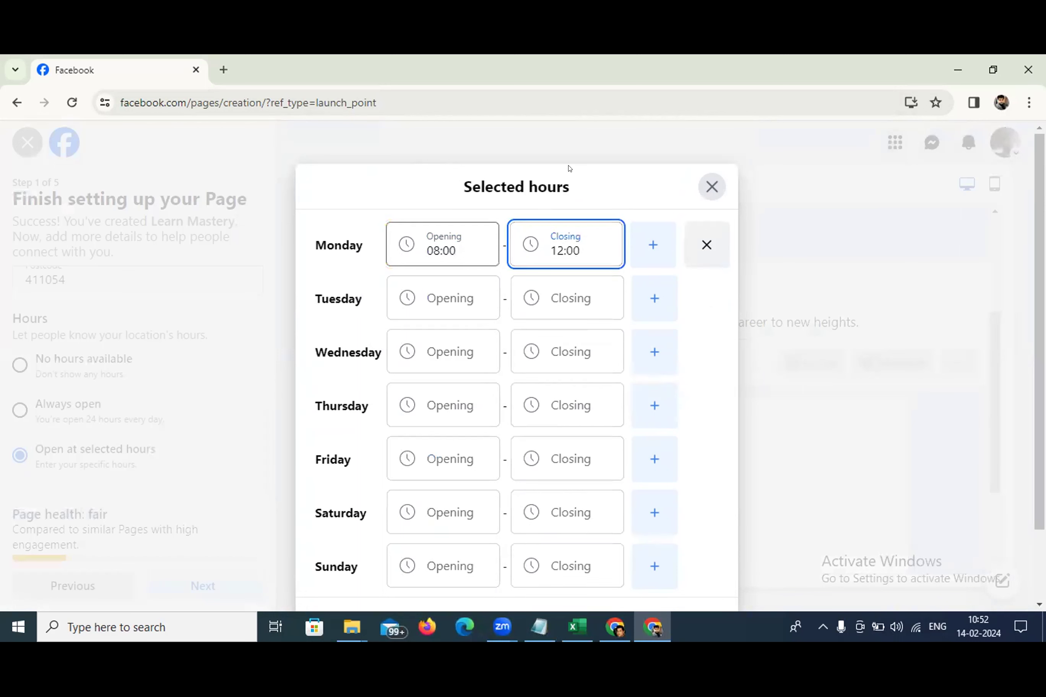
pyautogui.press('Tab')
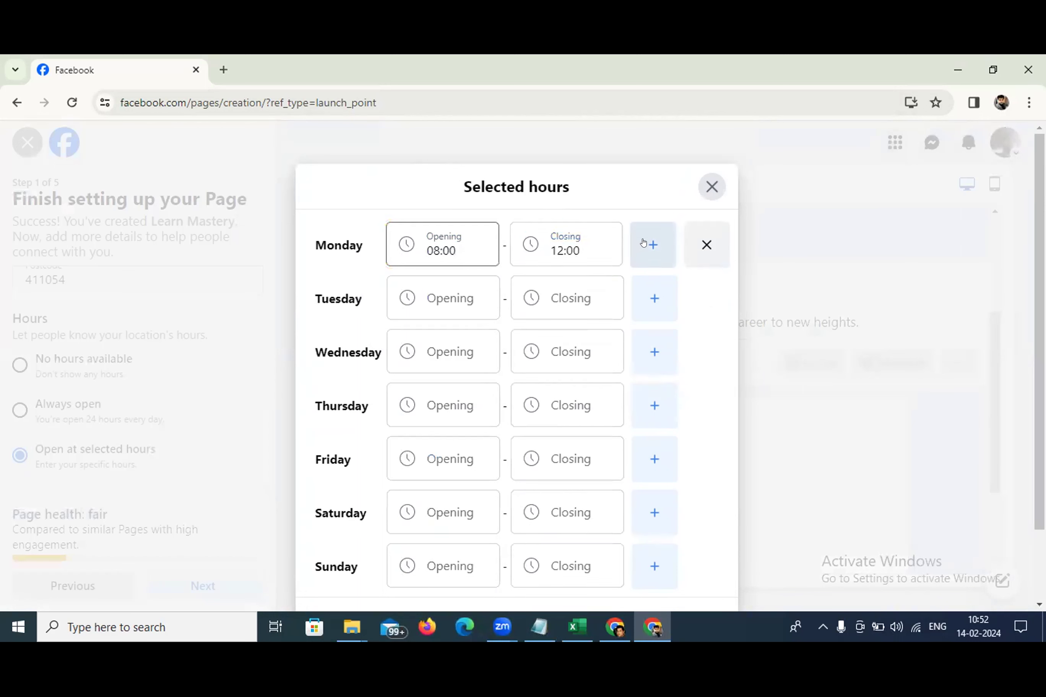
# Add a second Monday time range of 16:00–20:00
pyautogui.click(644, 244)
pyautogui.click(446, 293)
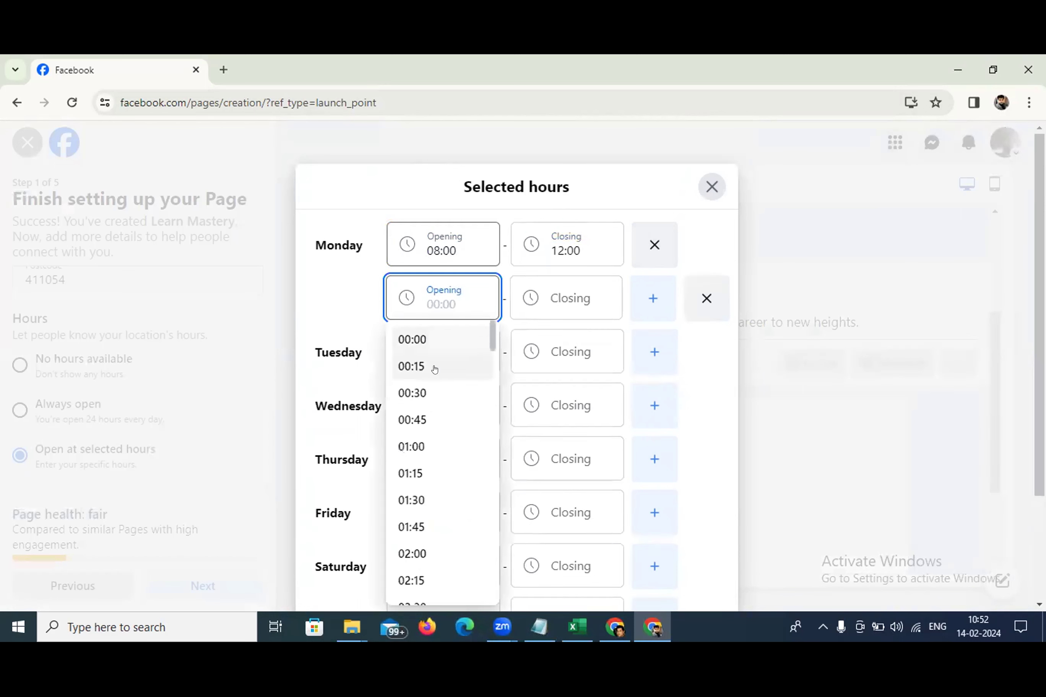
pyautogui.scroll(-20, 434, 367)
pyautogui.scroll(-5, 436, 368)
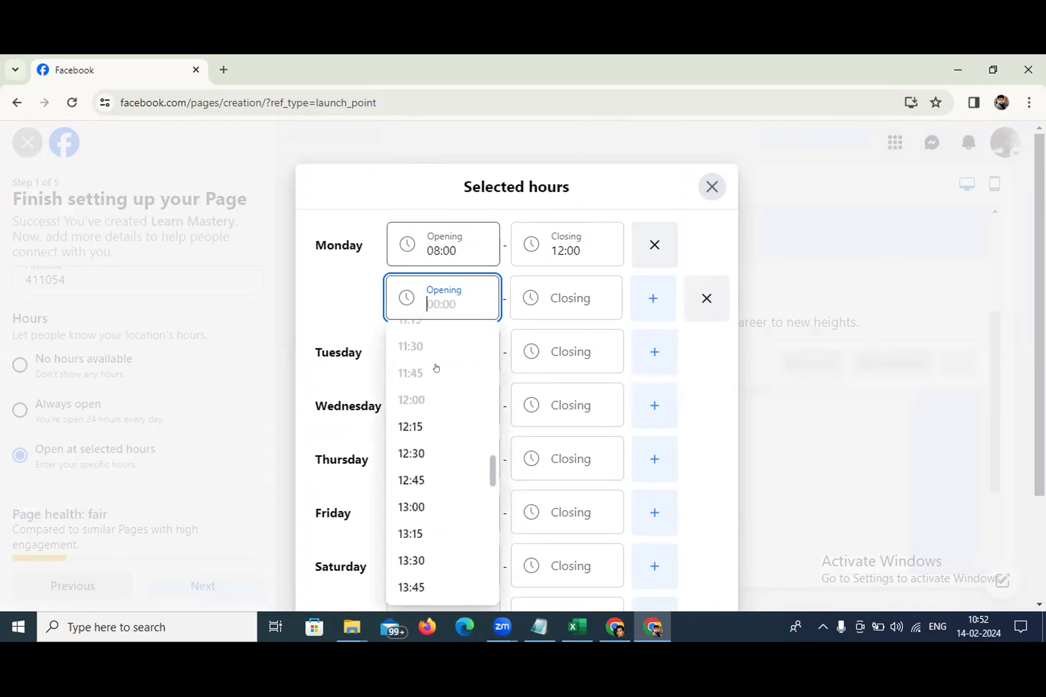
pyautogui.click(424, 455)
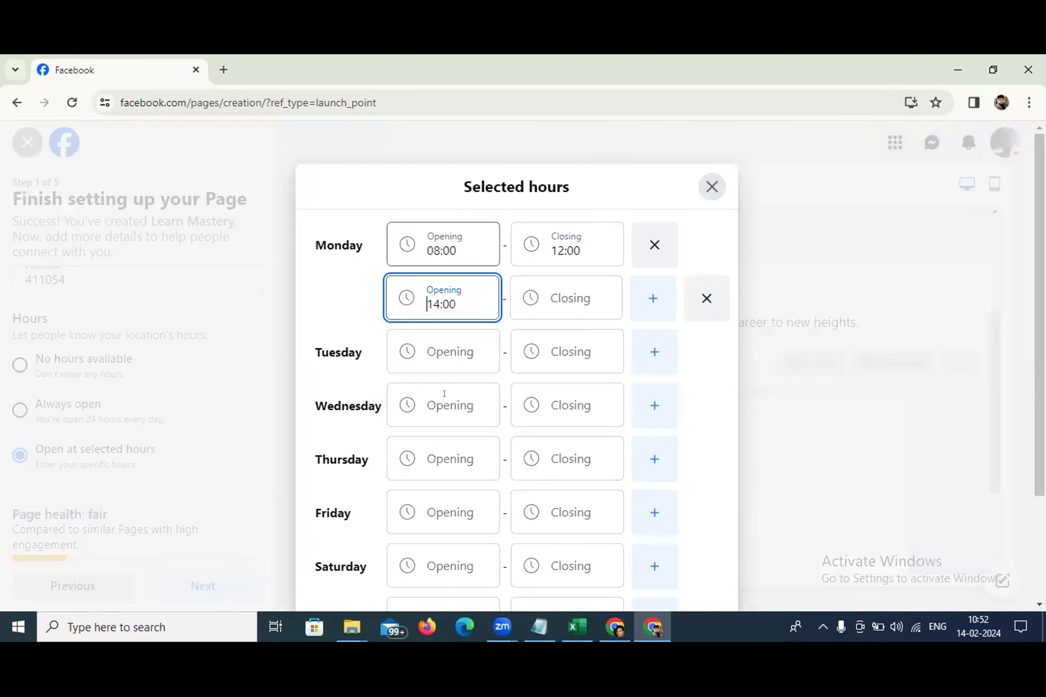
pyautogui.click(441, 300)
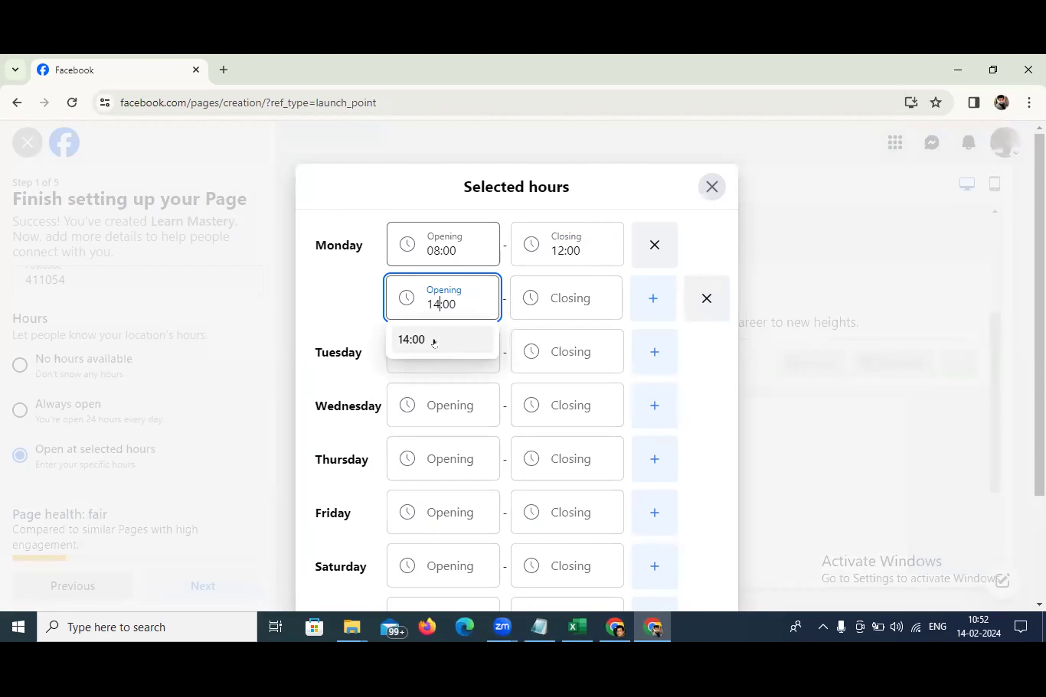
pyautogui.press('BackSpace')
pyautogui.write('6')
pyautogui.click(567, 298)
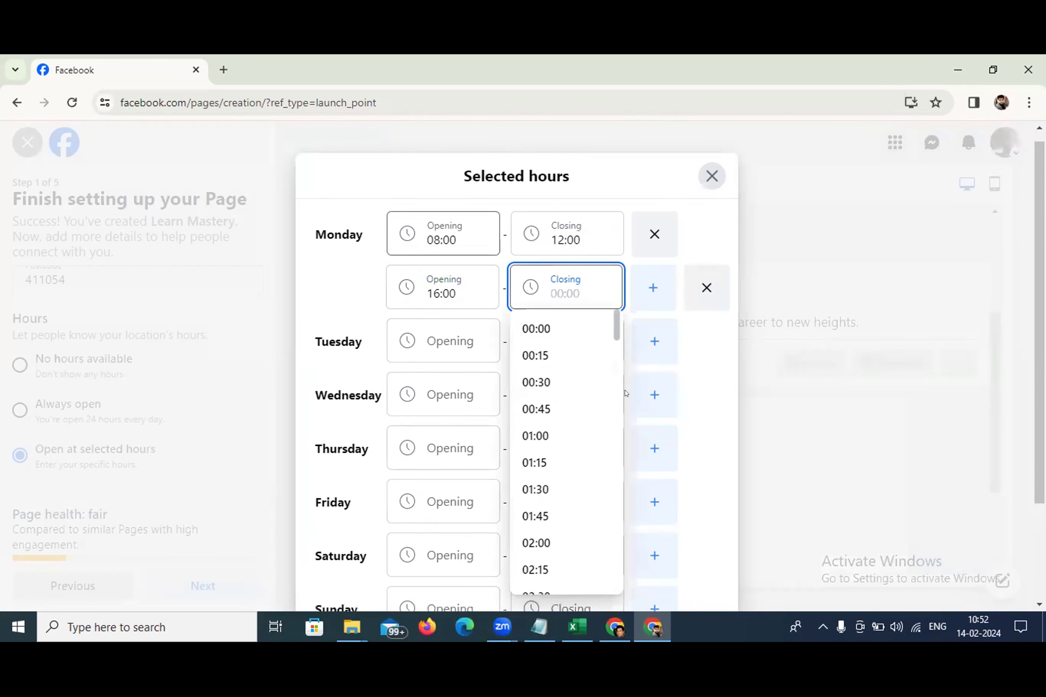
pyautogui.scroll(-3, 581, 402)
pyautogui.scroll(-20, 580, 401)
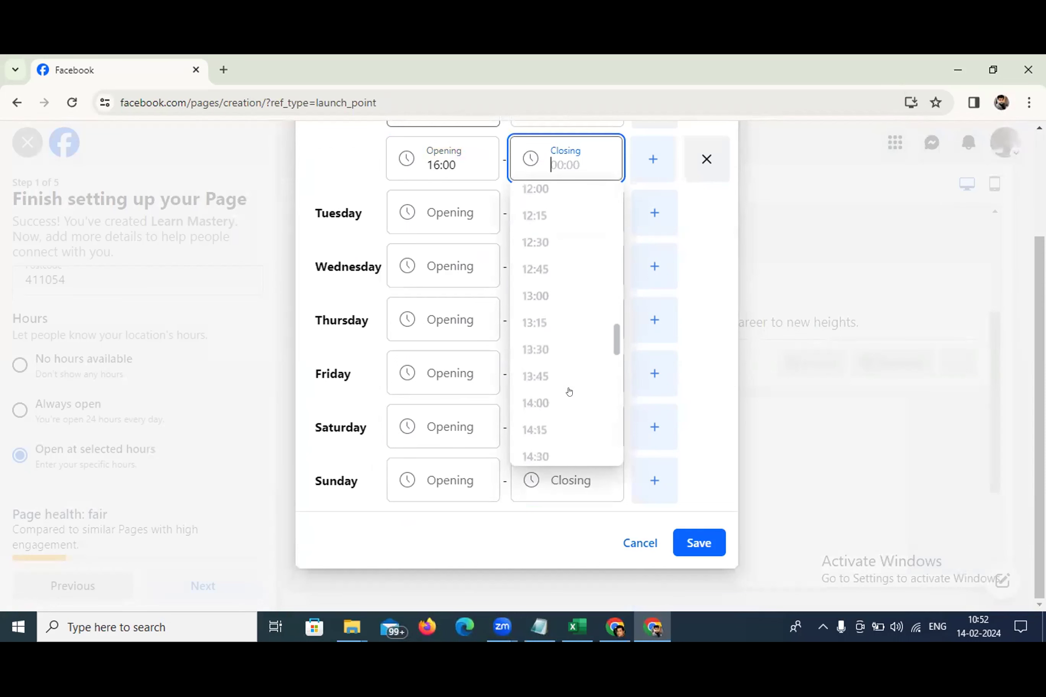
pyautogui.scroll(-8, 568, 382)
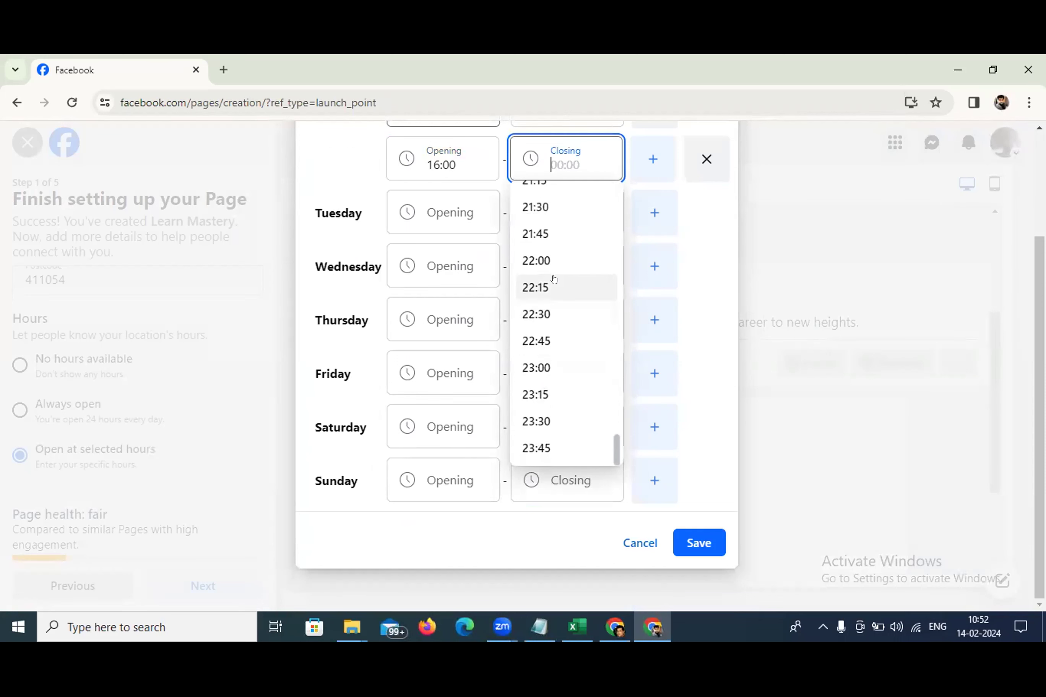
pyautogui.scroll(1, 553, 270)
pyautogui.scroll(1, 553, 234)
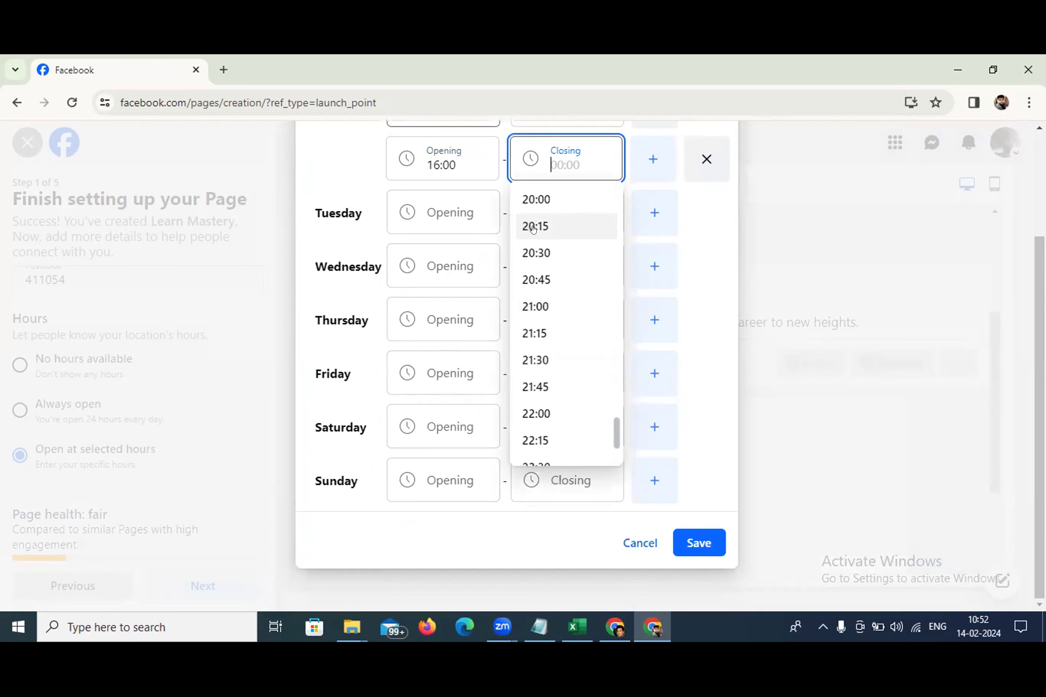
pyautogui.click(566, 199)
# Leave the other days' hours unset and save the opening hours
pyautogui.scroll(3, 558, 181)
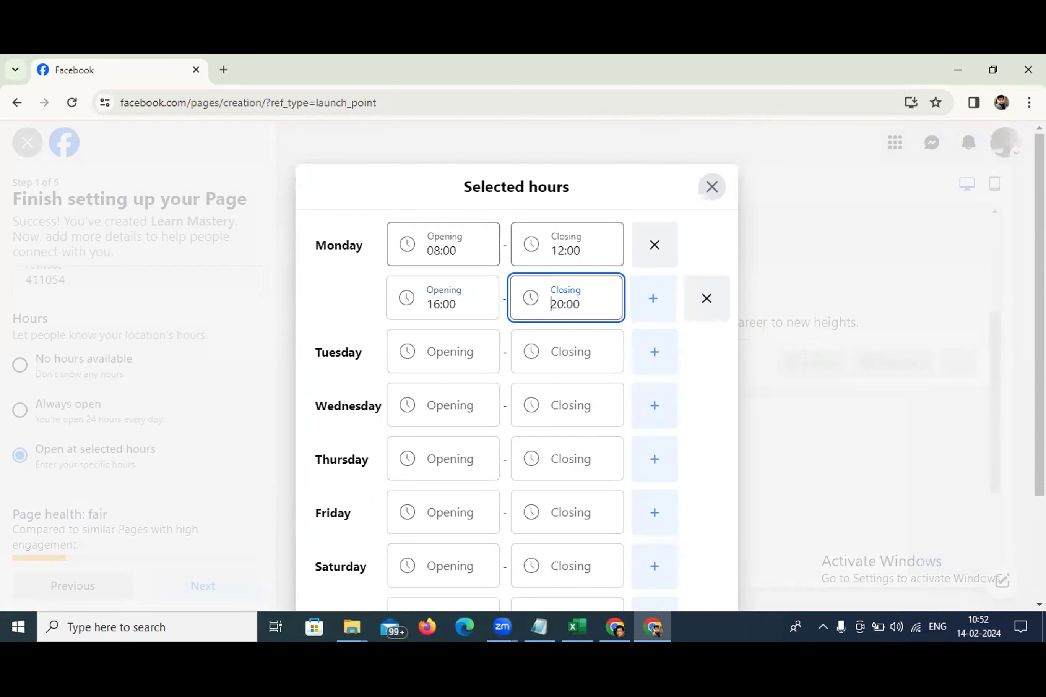
pyautogui.click(423, 341)
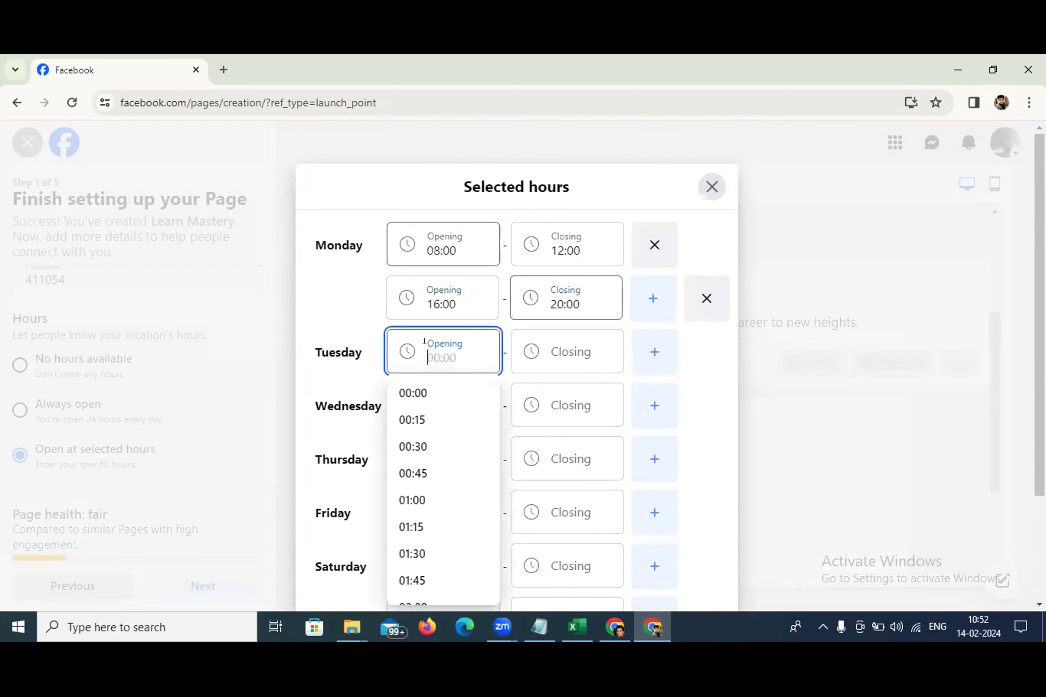
pyautogui.click(335, 303)
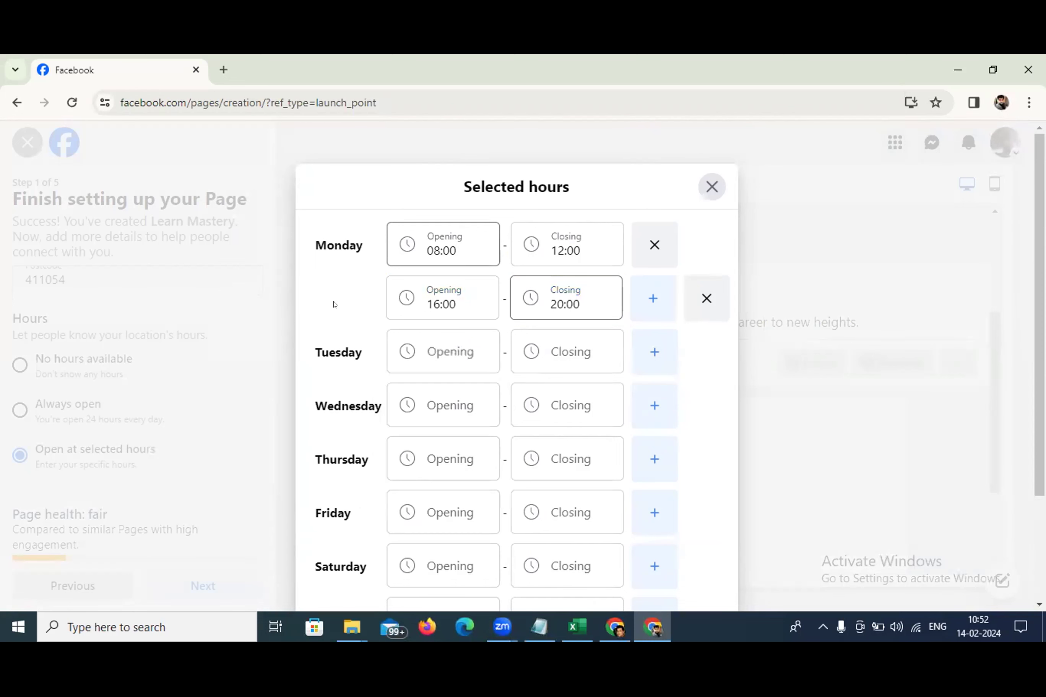
pyautogui.scroll(-3, 469, 392)
pyautogui.scroll(-1, 468, 392)
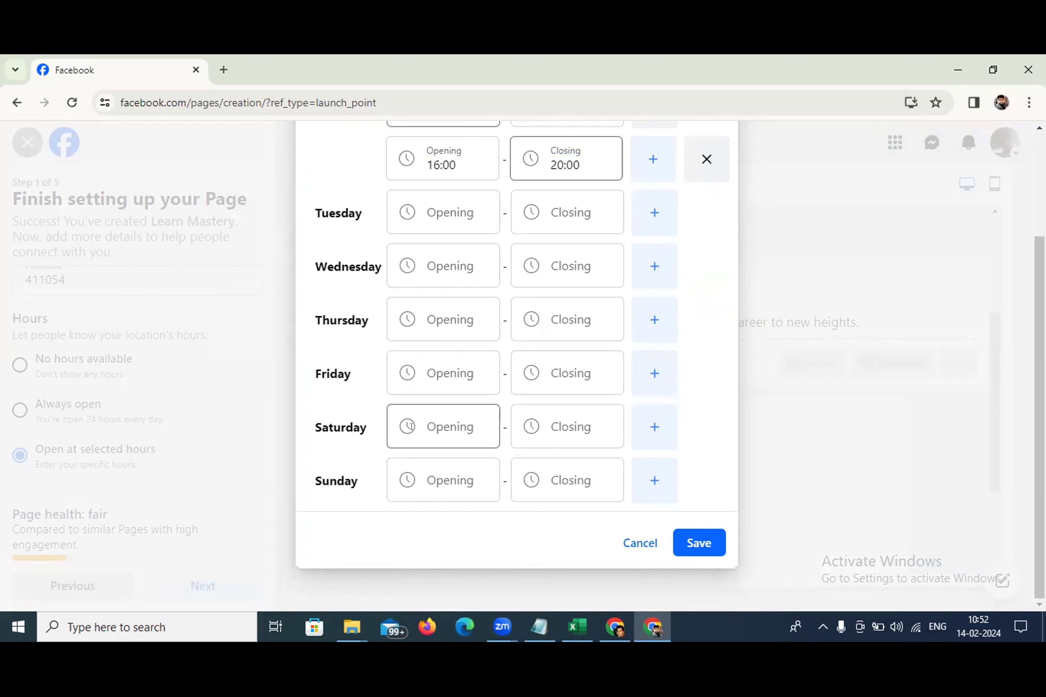
pyautogui.click(411, 426)
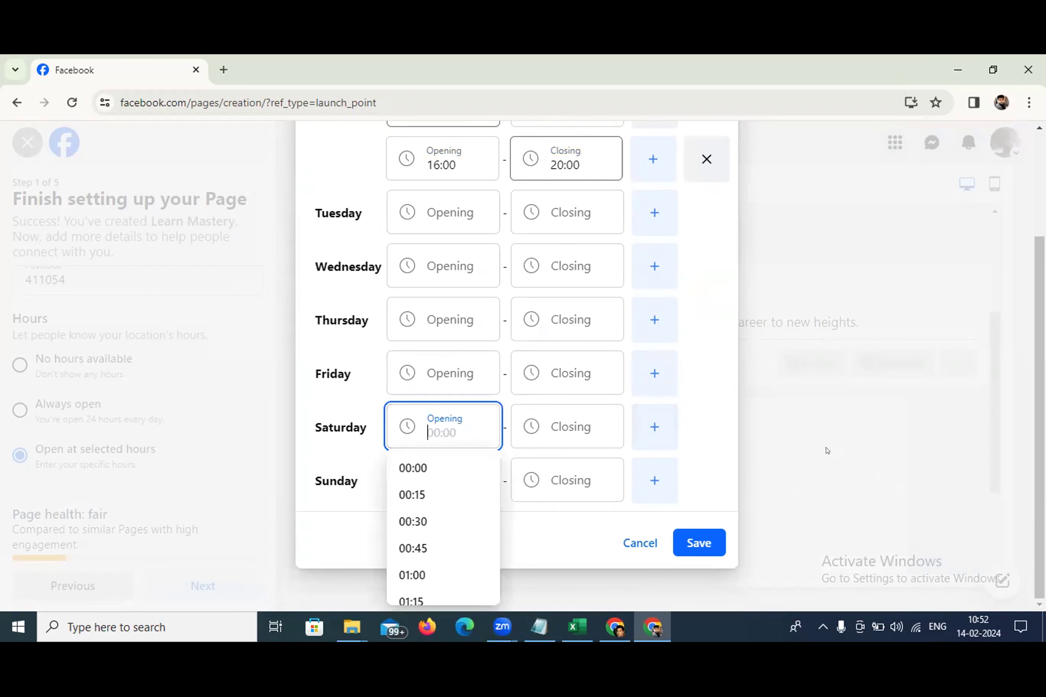
pyautogui.click(850, 466)
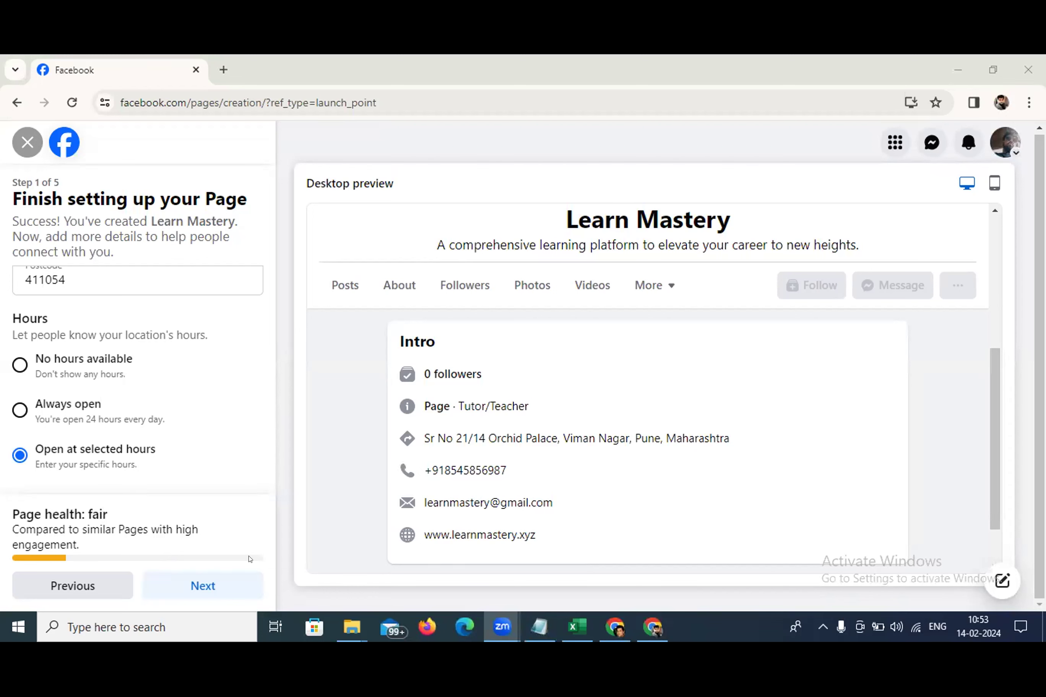
# Advance to step 2 'Customise your Page' and scroll to the Add Cover Photo option
pyautogui.click(199, 578)
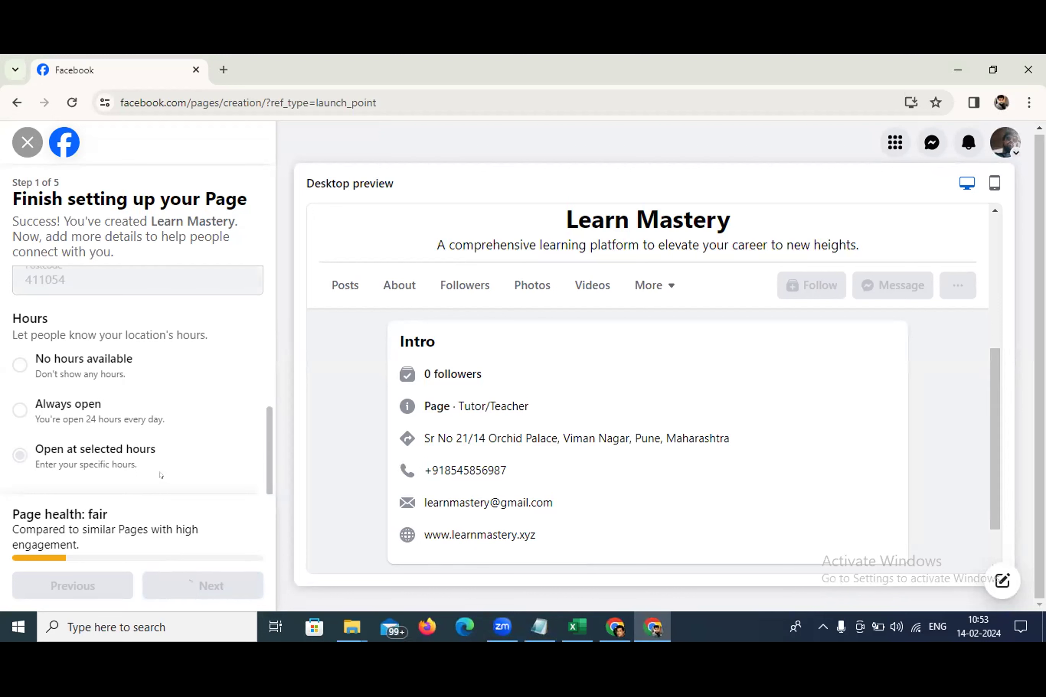
pyautogui.scroll(6, 160, 475)
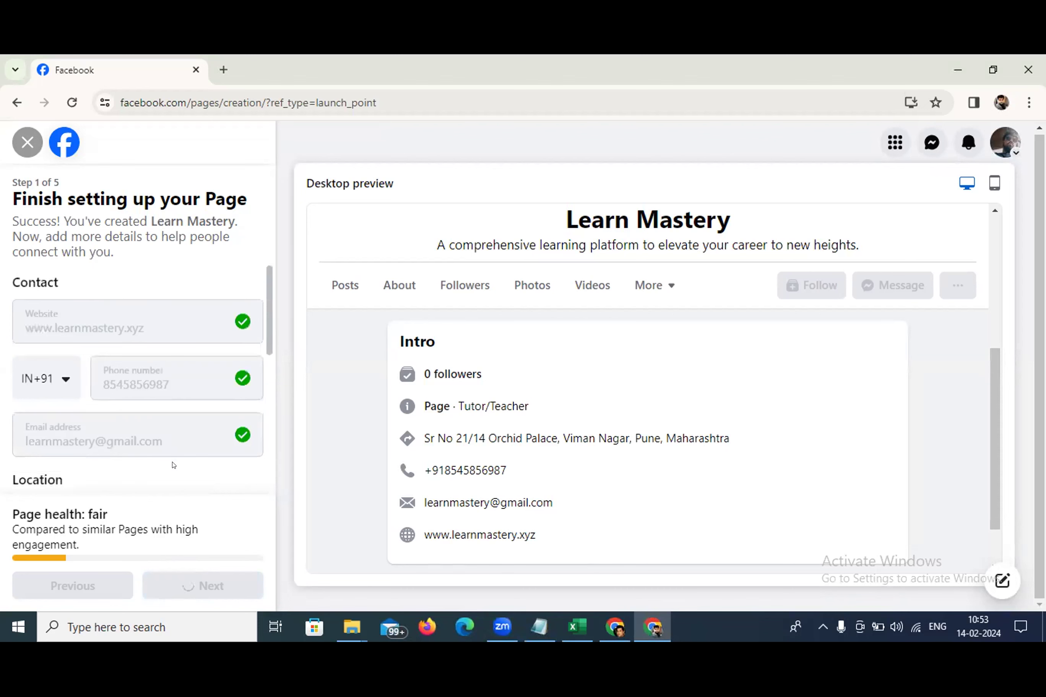
pyautogui.scroll(-5, 173, 465)
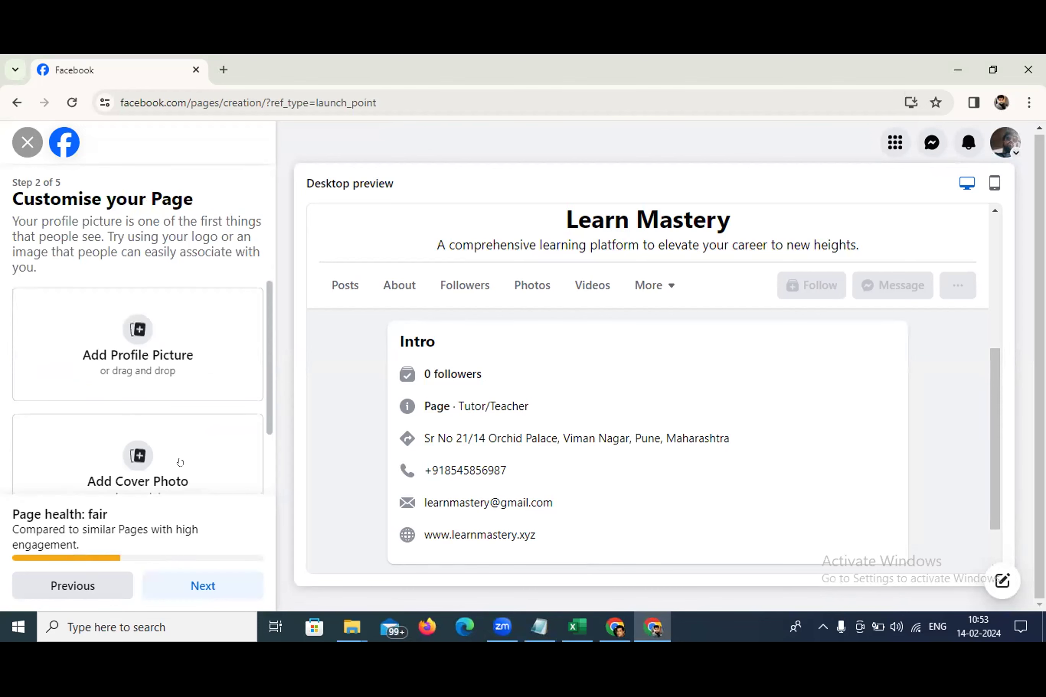
pyautogui.scroll(-2, 167, 390)
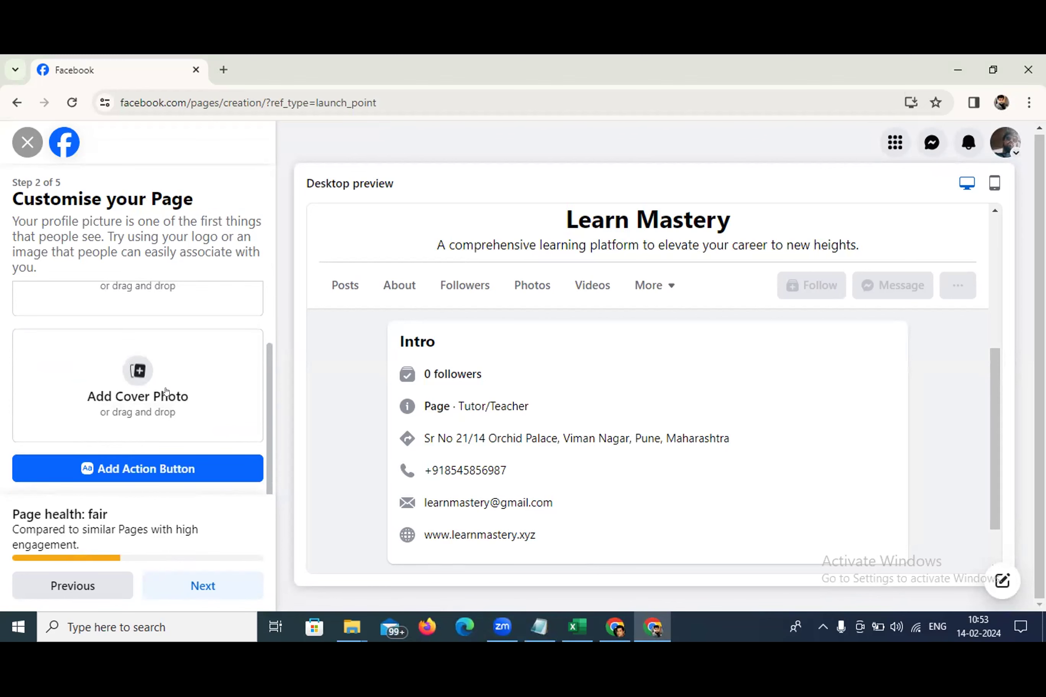
pyautogui.click(223, 69)
# Search the web for canva, open canva.com and log in with a Google account
pyautogui.write('can')
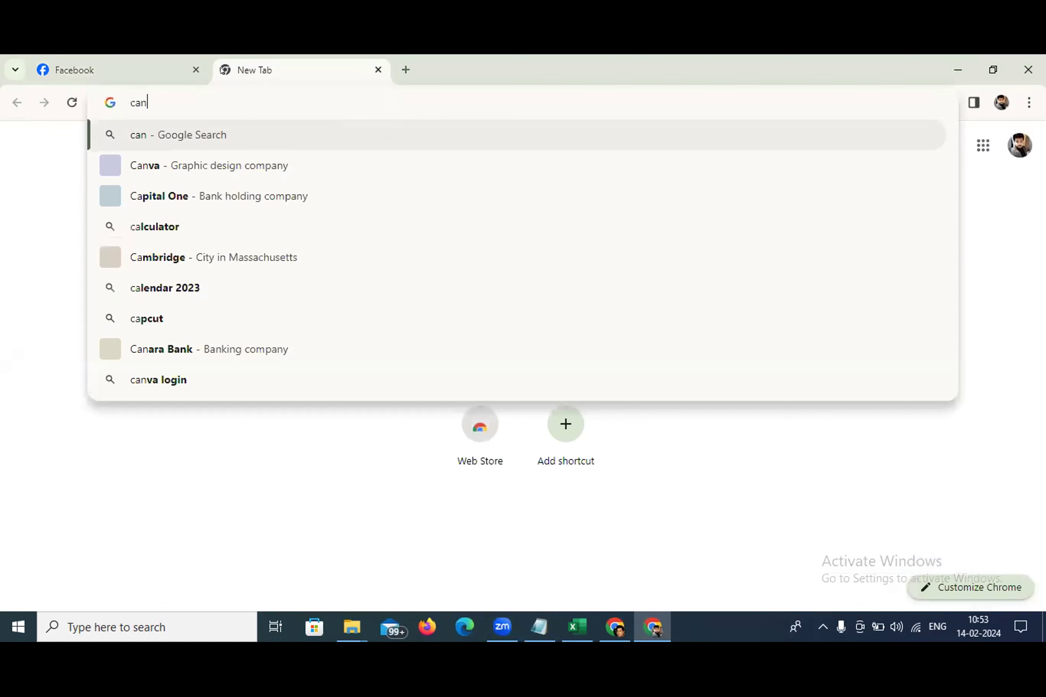
pyautogui.write('va')
pyautogui.press('Return')
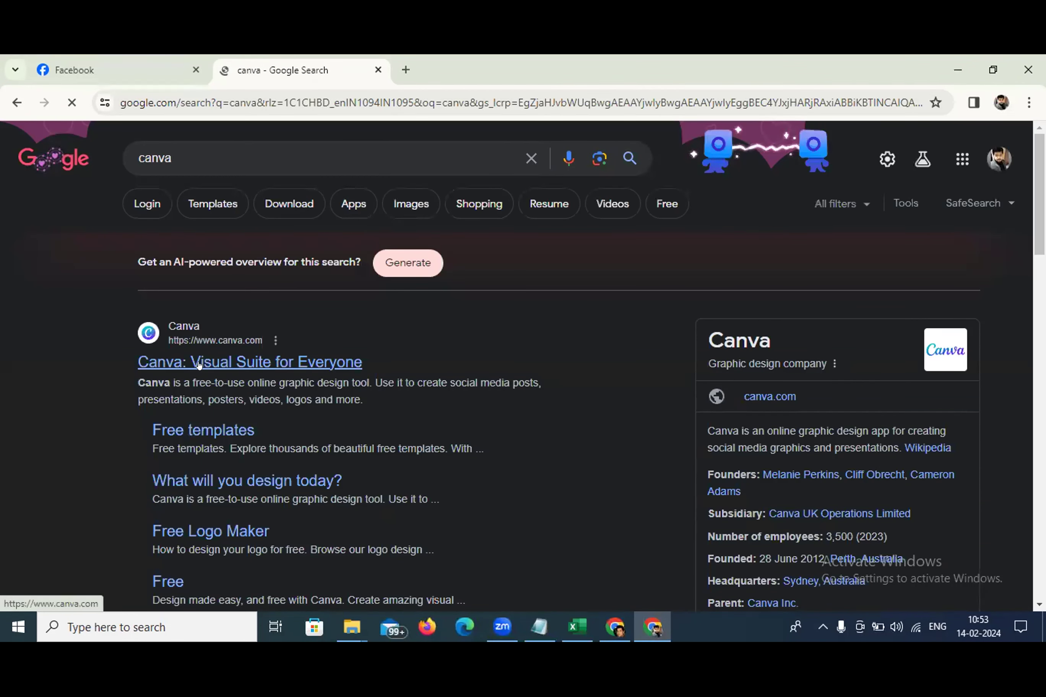
pyautogui.click(199, 362)
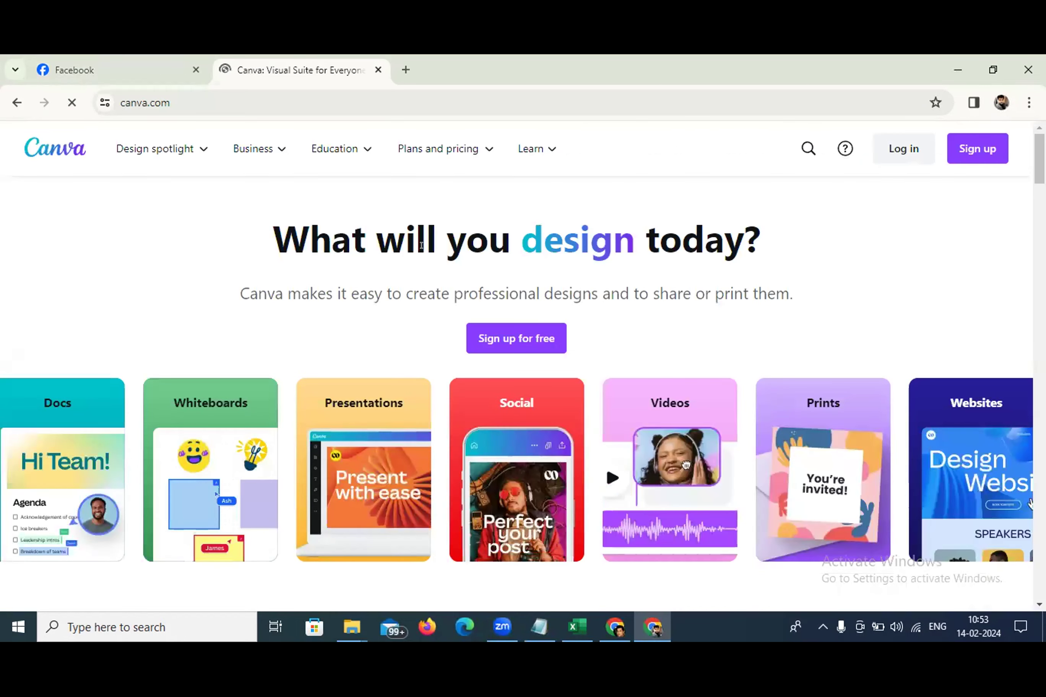
pyautogui.click(886, 147)
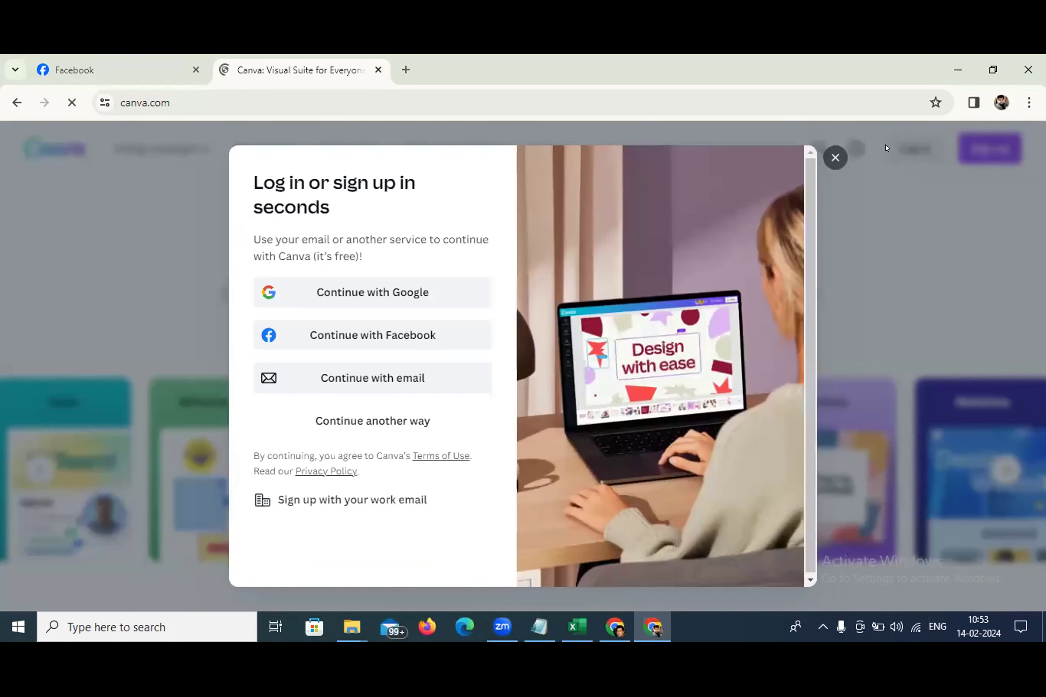
pyautogui.click(362, 302)
pyautogui.click(368, 302)
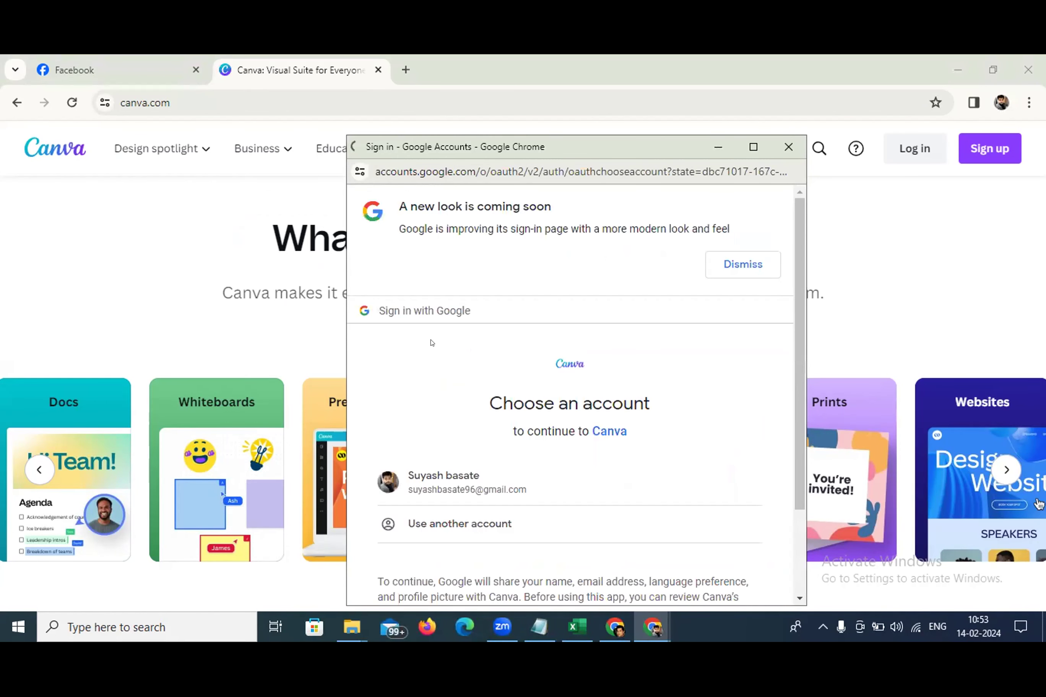
pyautogui.click(421, 482)
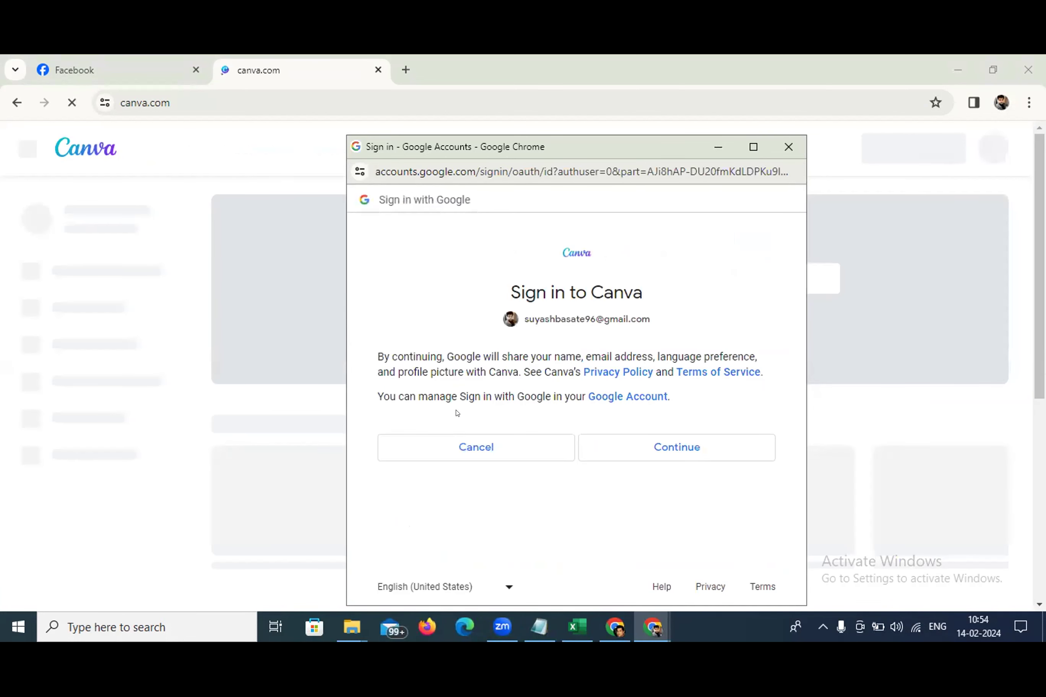
pyautogui.click(704, 450)
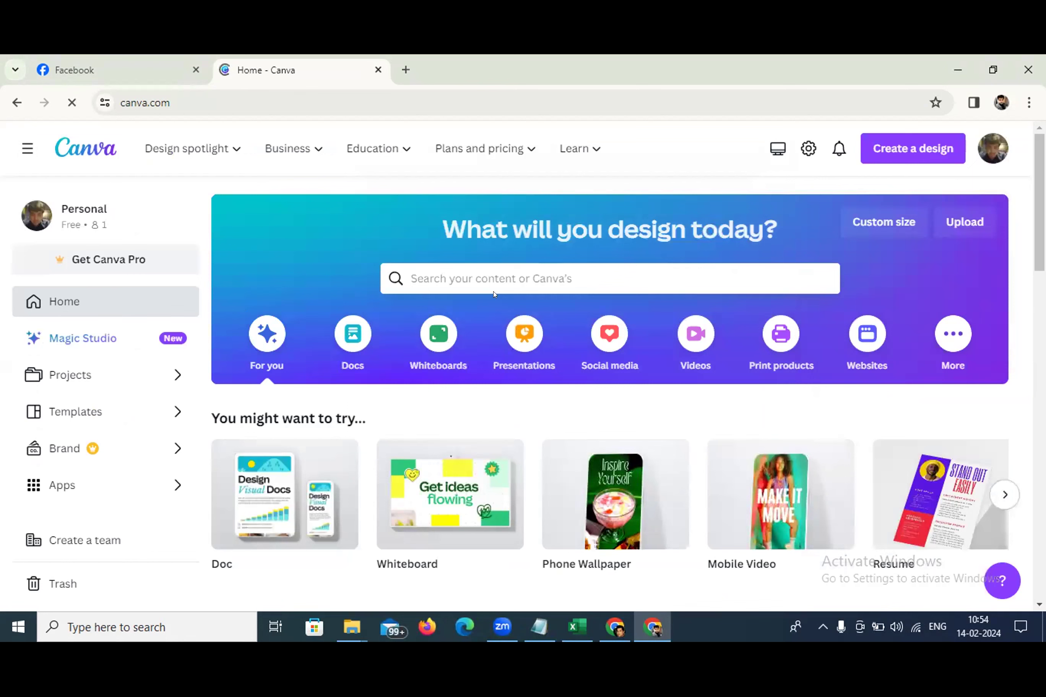
# Search Canva templates for 'logo'
pyautogui.click(505, 269)
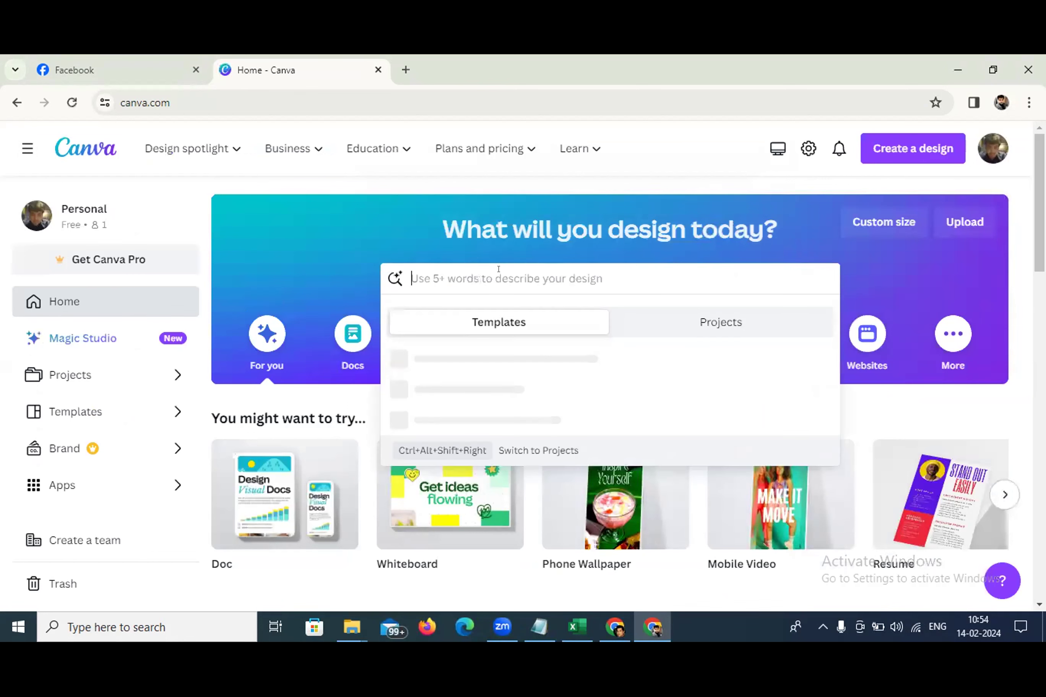
pyautogui.write('logo')
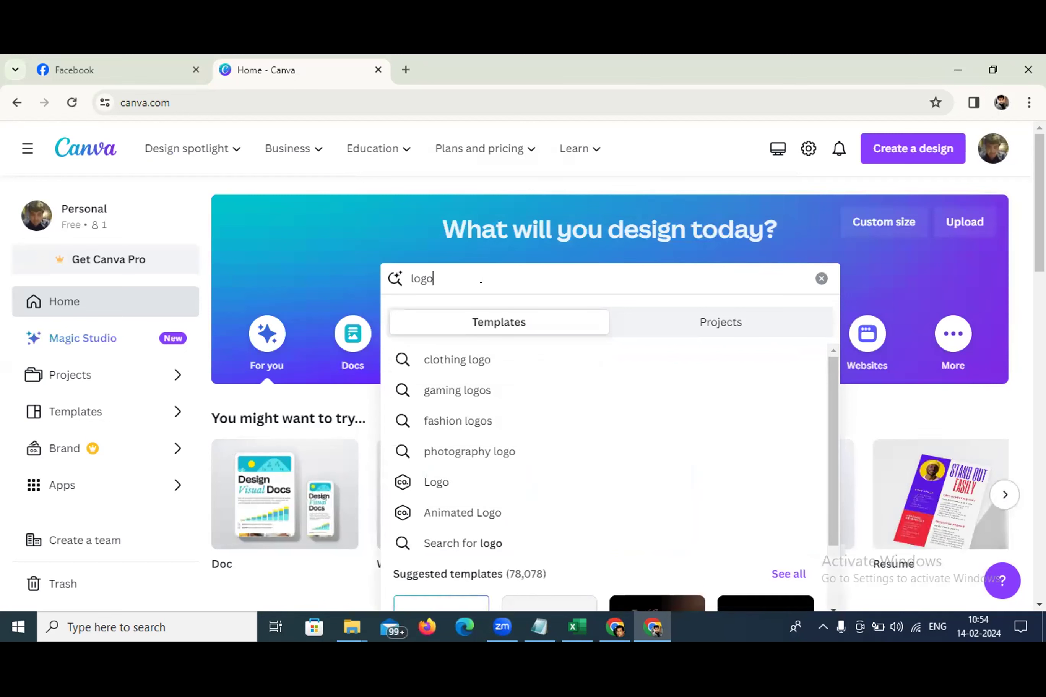
pyautogui.press('Return')
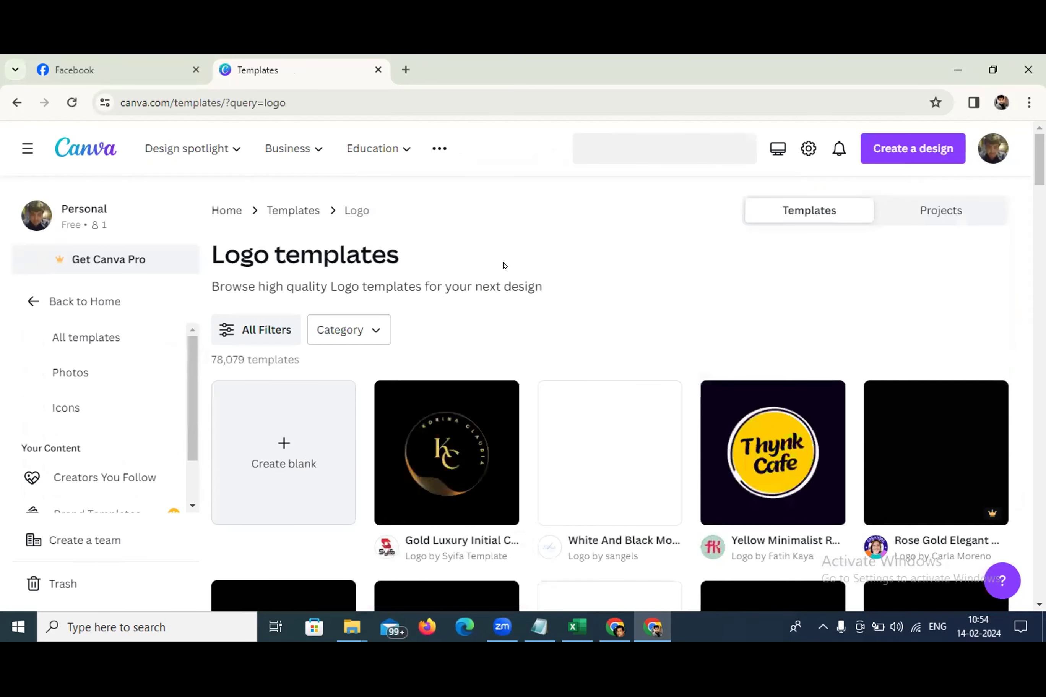
pyautogui.scroll(-2, 448, 338)
pyautogui.scroll(2, 455, 332)
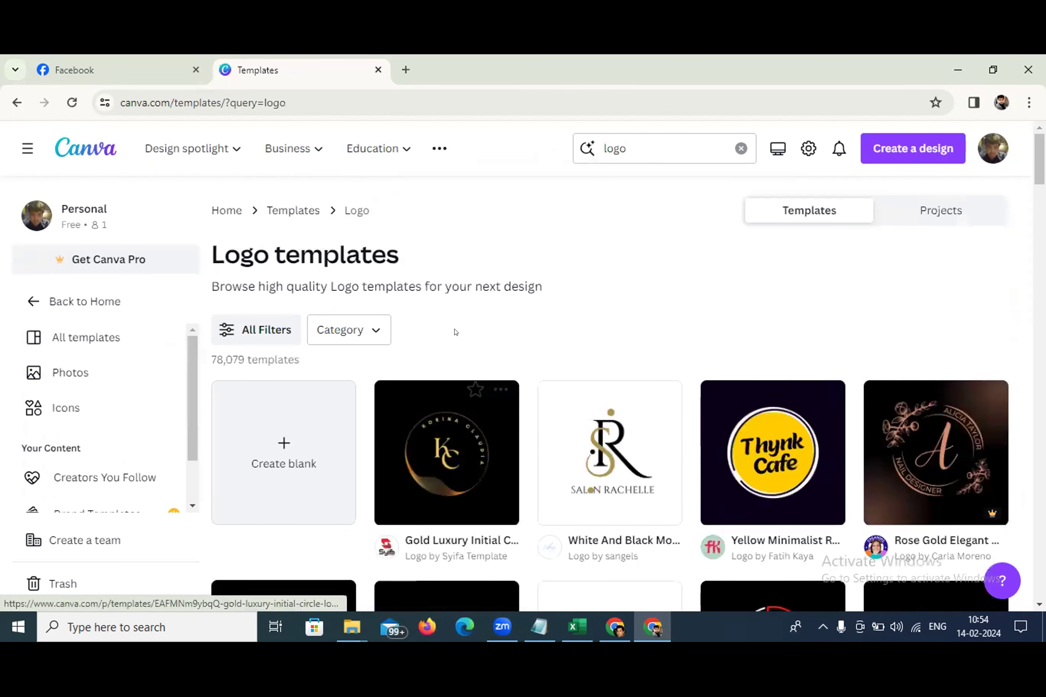
# Refine the search to 'logo education' and customize the Black Illustrative Education Logo template
pyautogui.click(641, 146)
pyautogui.write('ed')
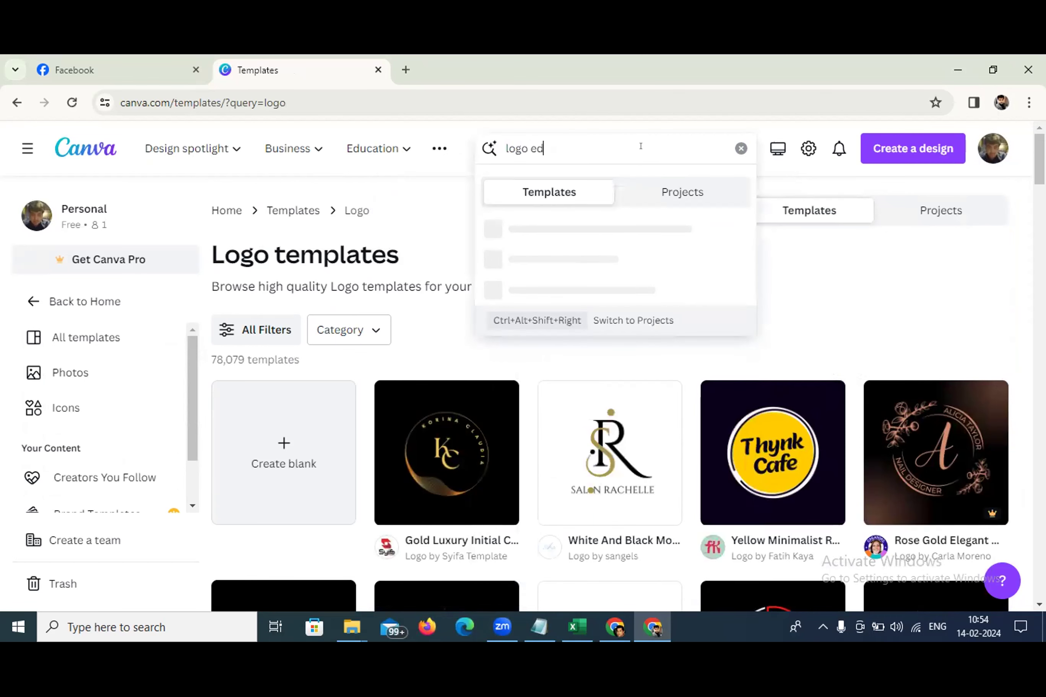
pyautogui.write('ucation')
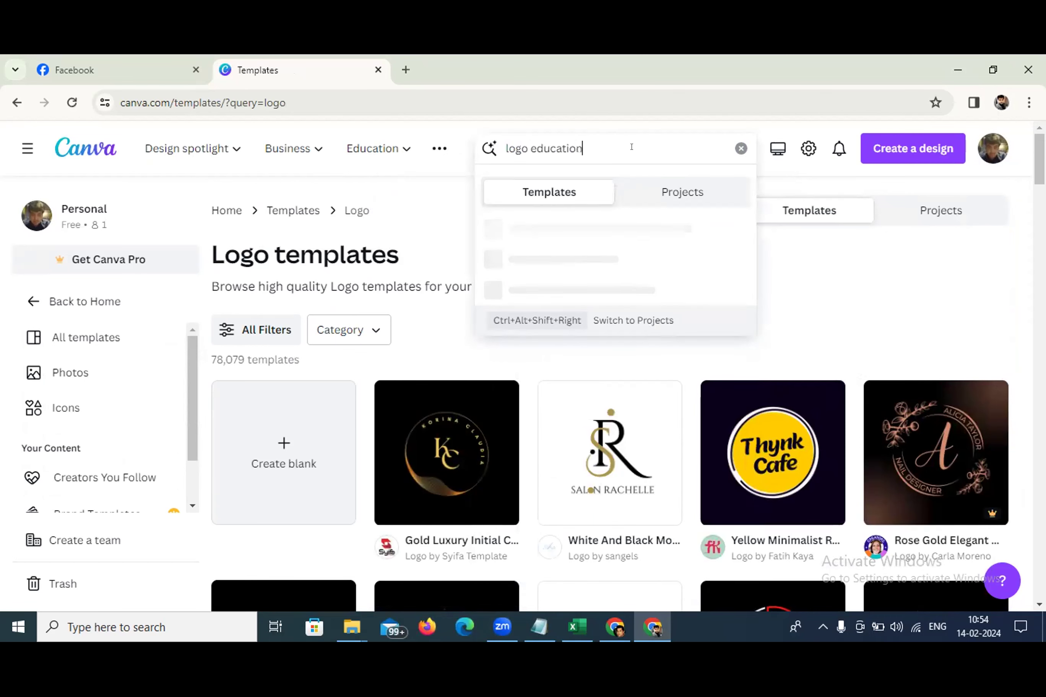
pyautogui.press('Return')
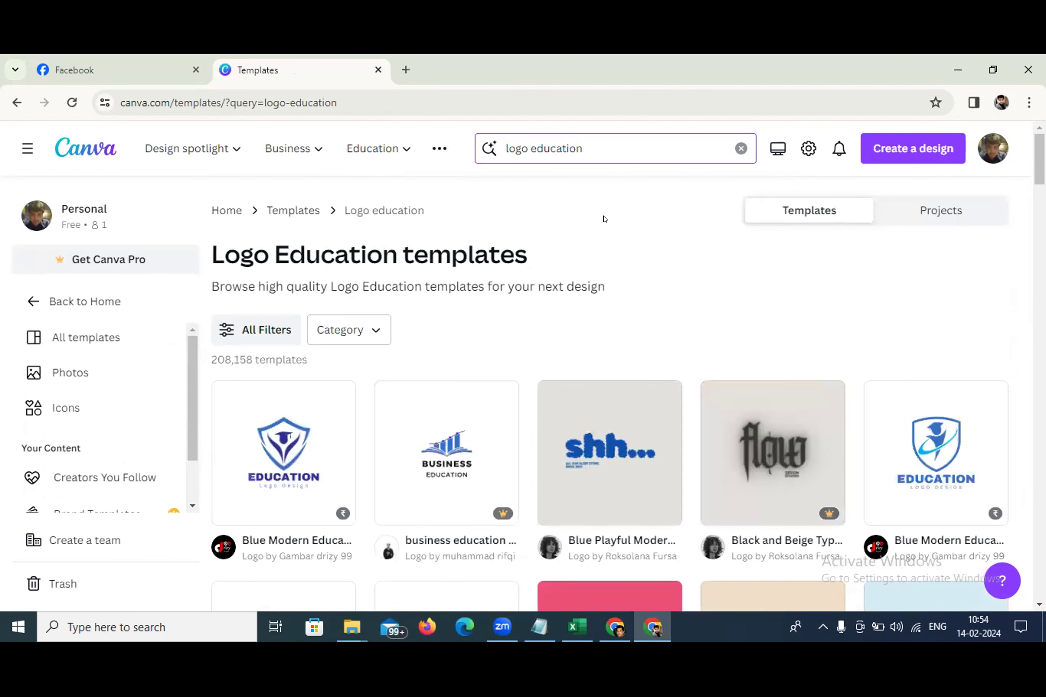
pyautogui.scroll(-2, 602, 255)
pyautogui.scroll(-2, 602, 254)
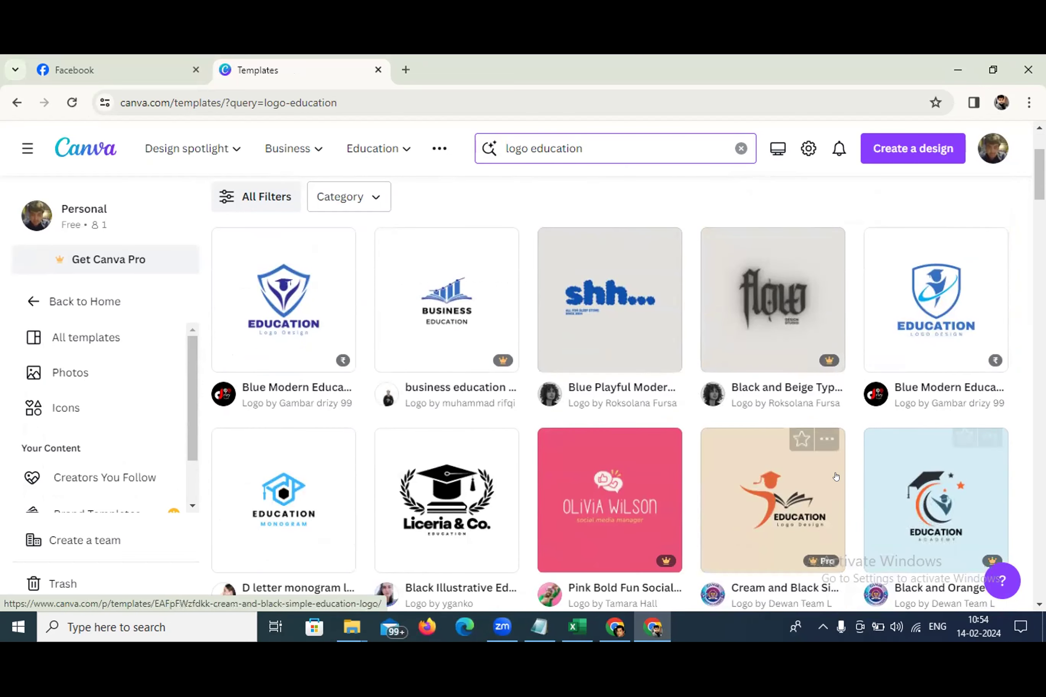
pyautogui.scroll(-4, 772, 360)
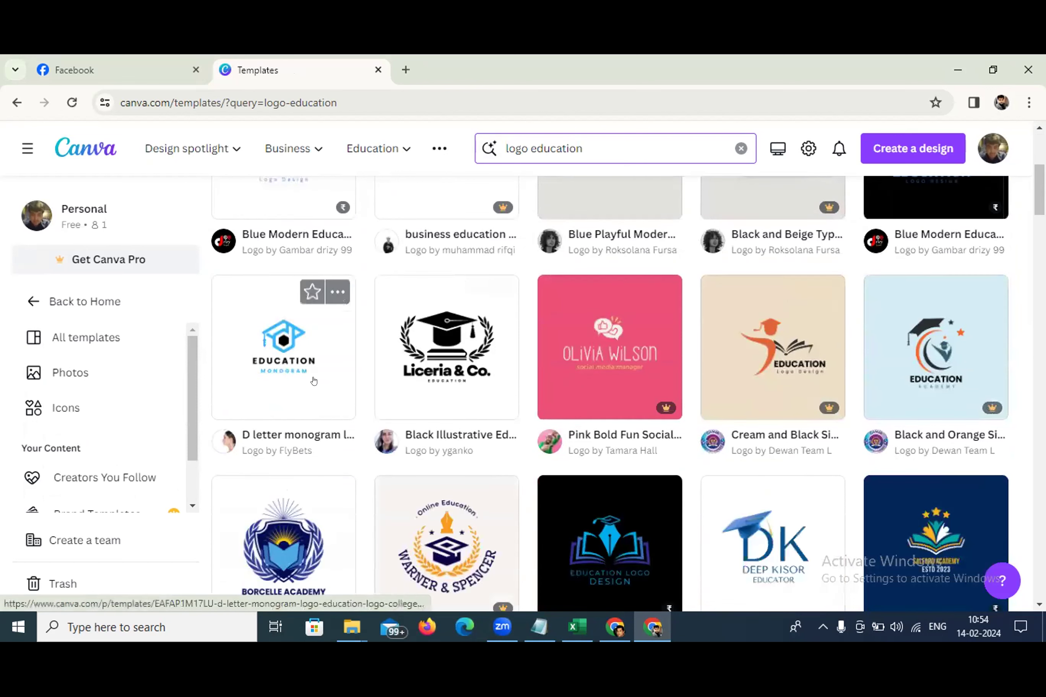
pyautogui.click(432, 364)
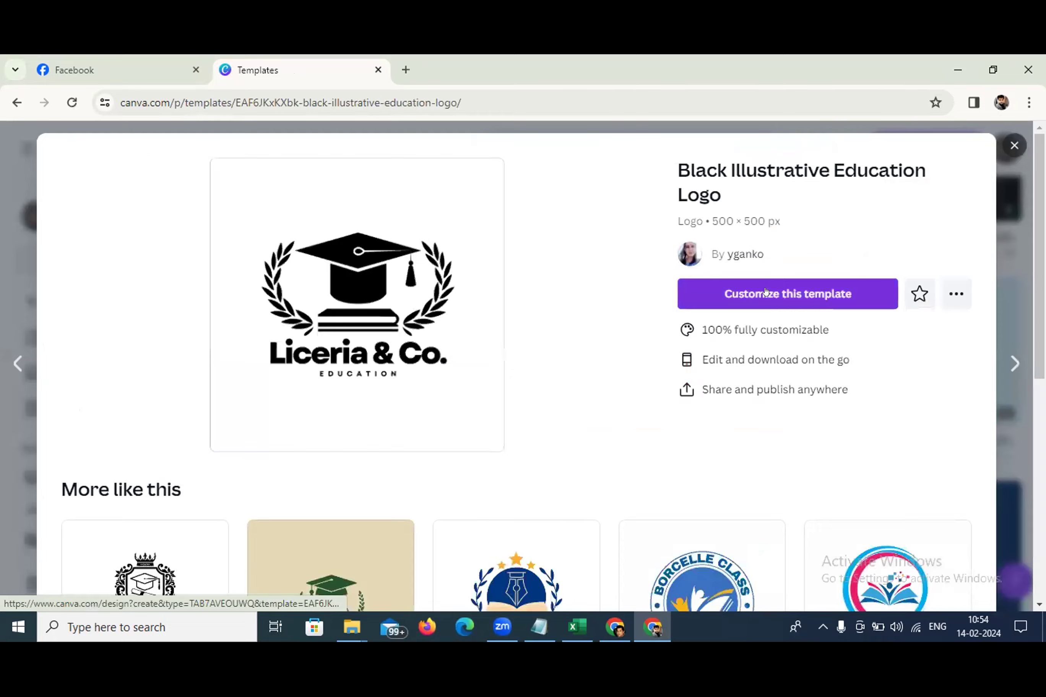
pyautogui.click(765, 291)
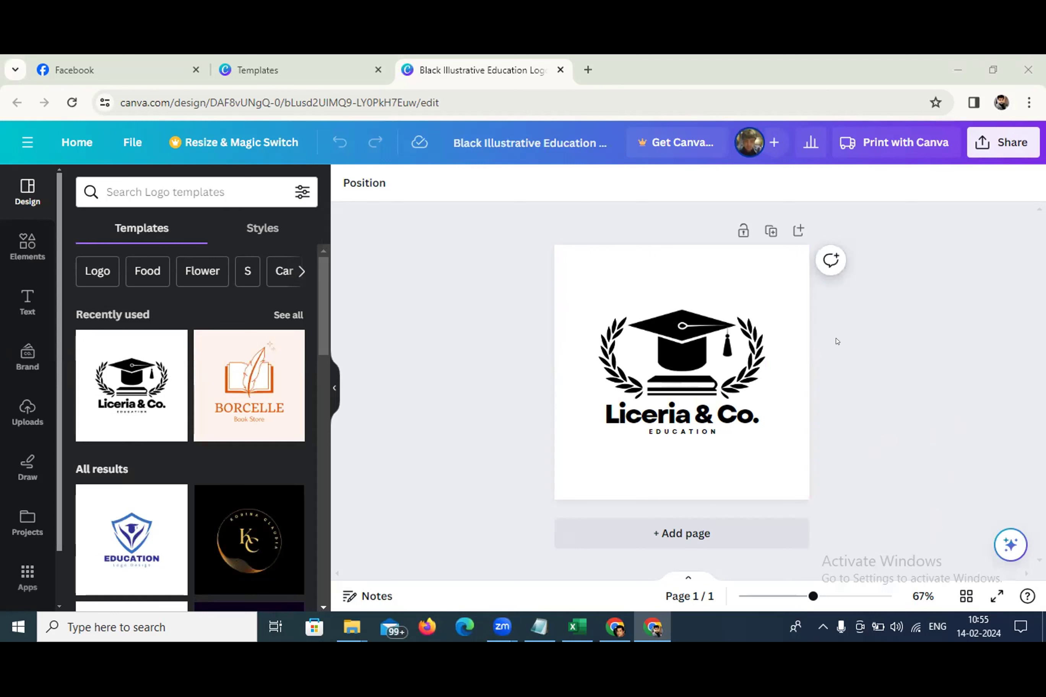
# Select the loaded Black Illustrative Education Logo page on the canvas
pyautogui.click(663, 279)
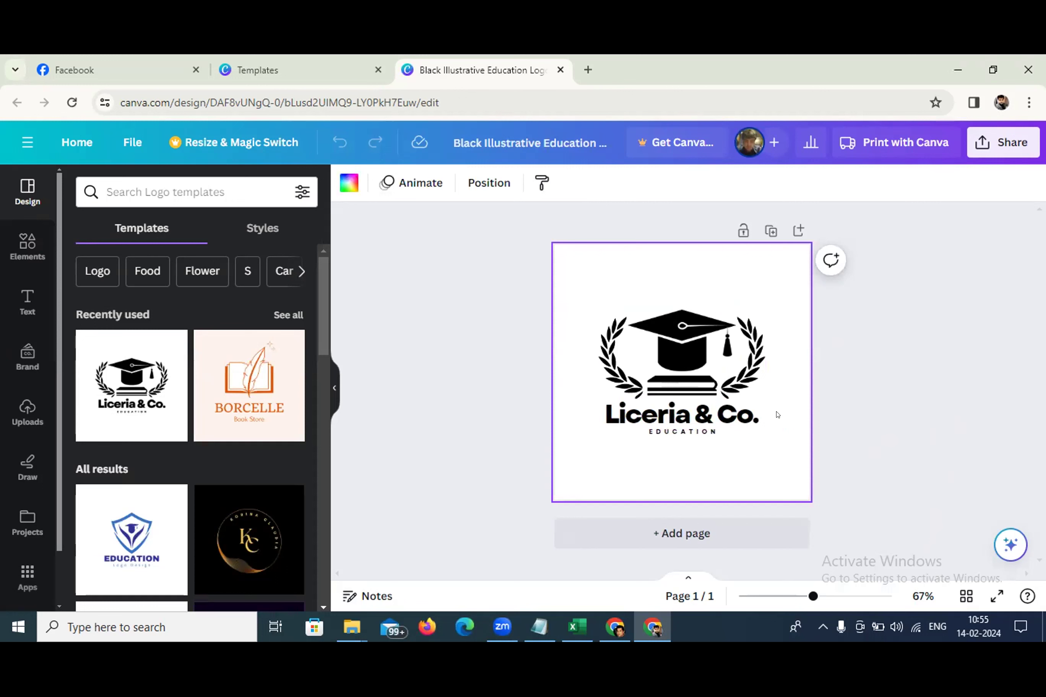
# Replace the Liceria & Co. heading text with 'Learn Mastery'
pyautogui.click(728, 404)
pyautogui.click(729, 404)
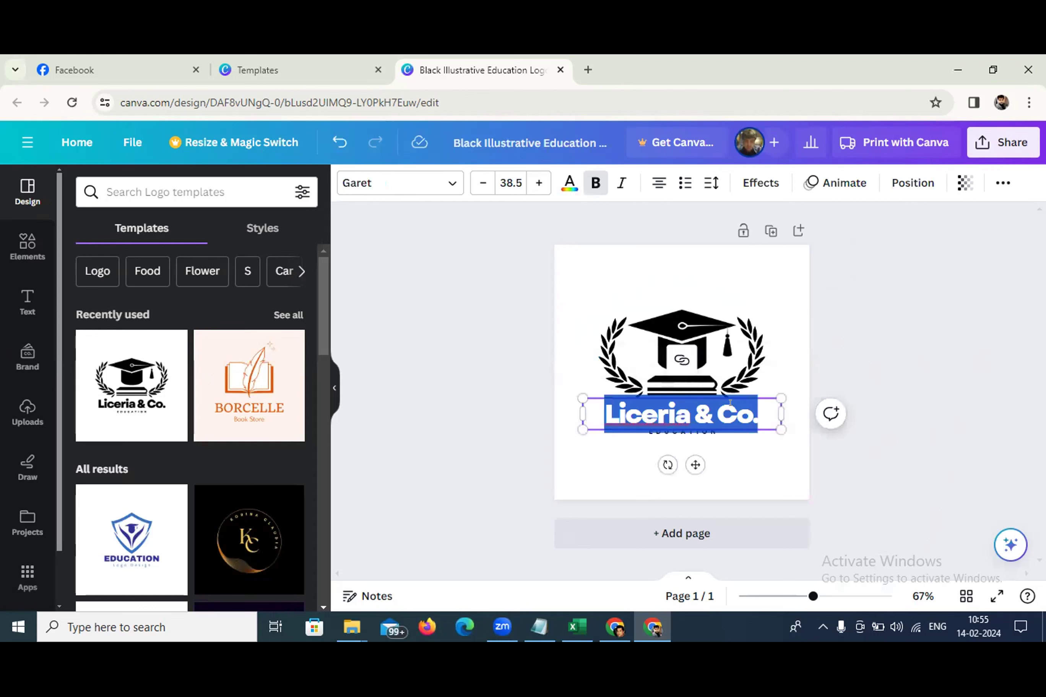
pyautogui.write('L')
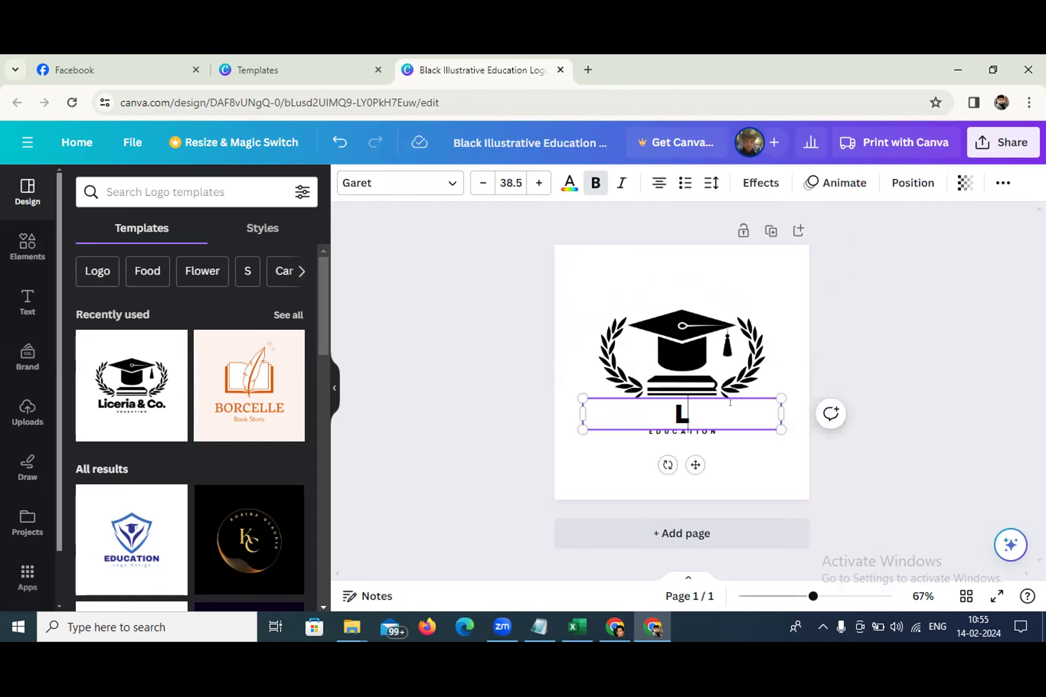
pyautogui.write('earn')
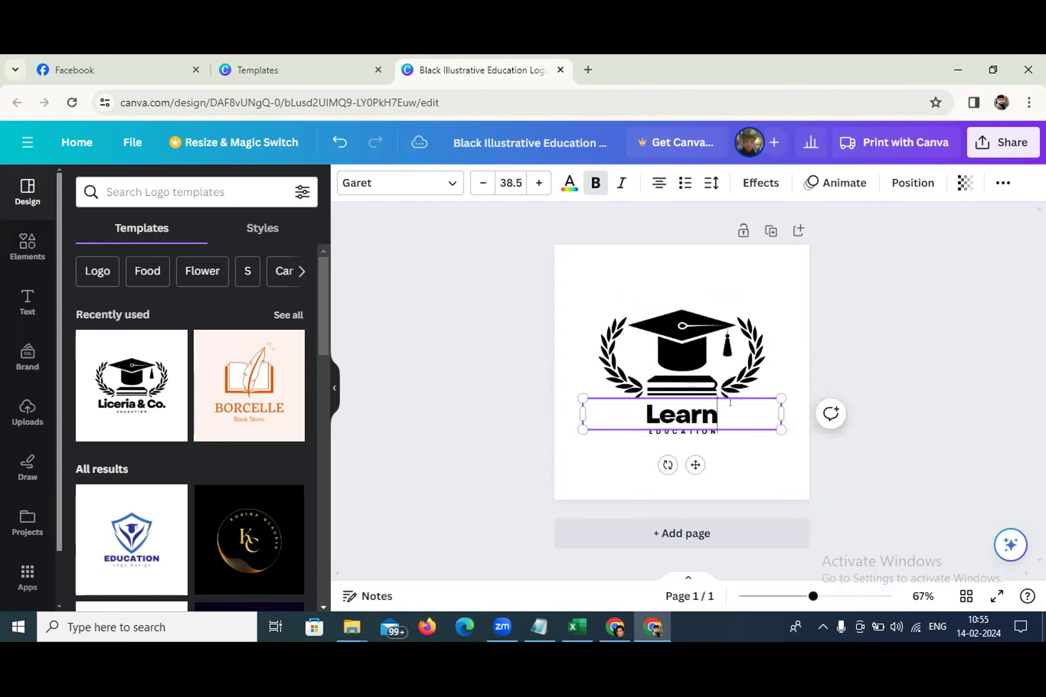
pyautogui.write(' Maste')
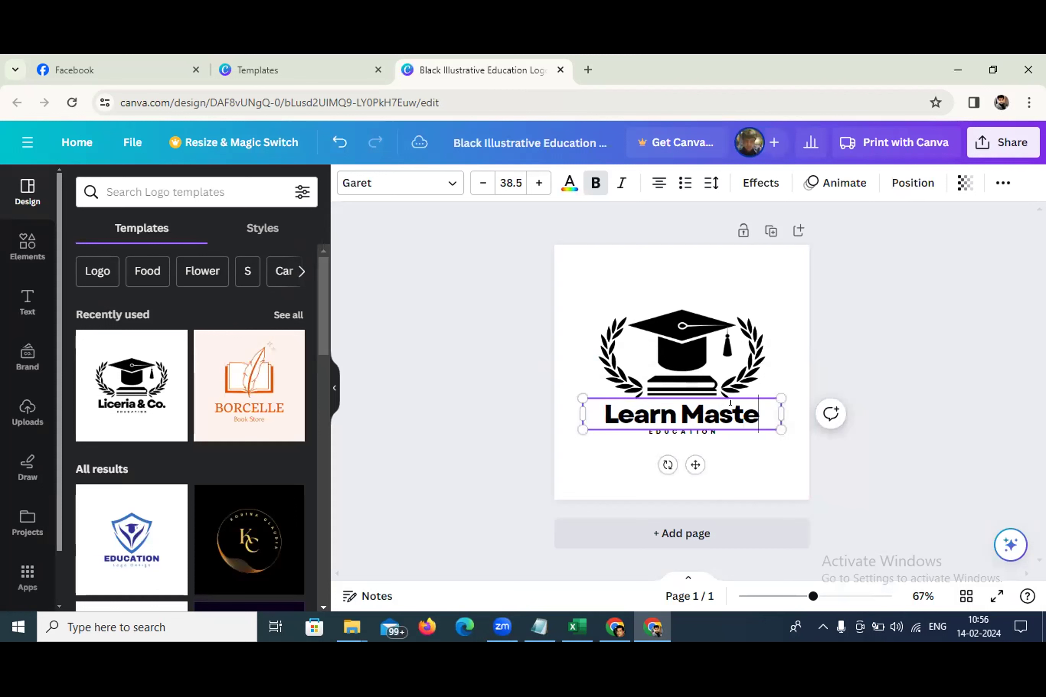
pyautogui.write('ry')
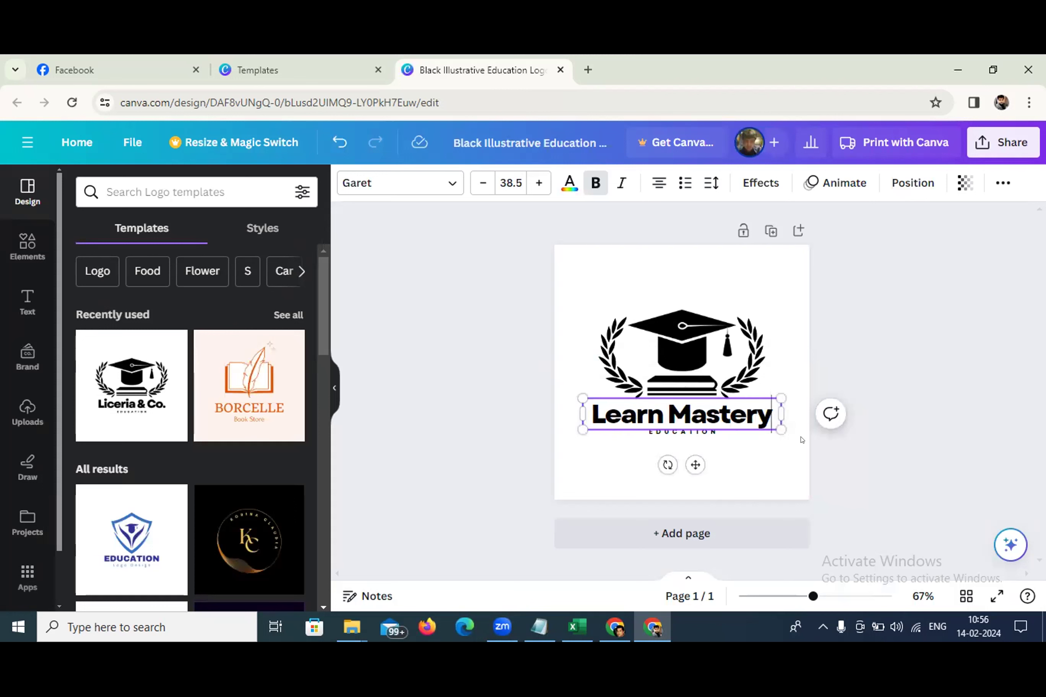
# Change the small EDUCATION tagline to read 'IT EXCELLENCE'
pyautogui.click(693, 432)
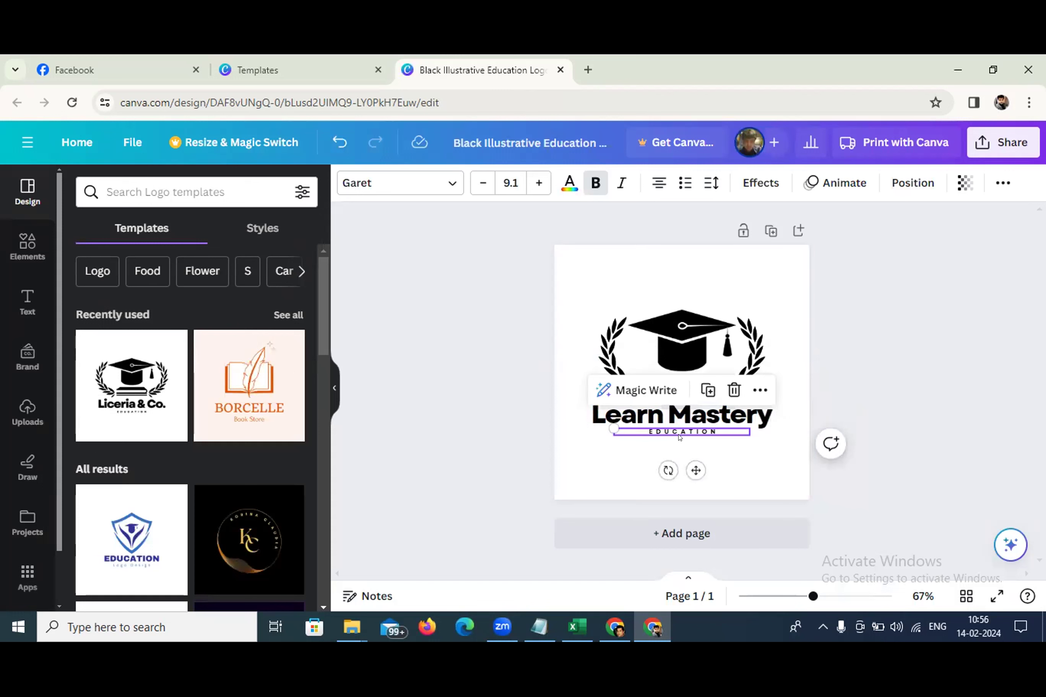
pyautogui.press('Delete')
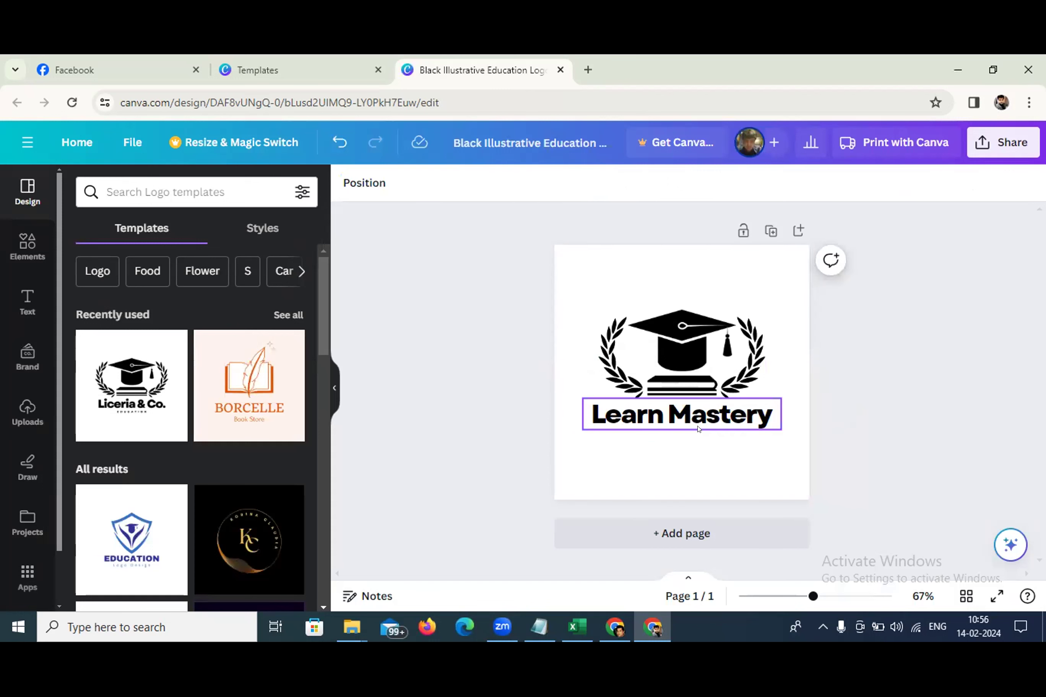
pyautogui.hotkey('ctrl', 'z')
pyautogui.doubleClick(712, 430)
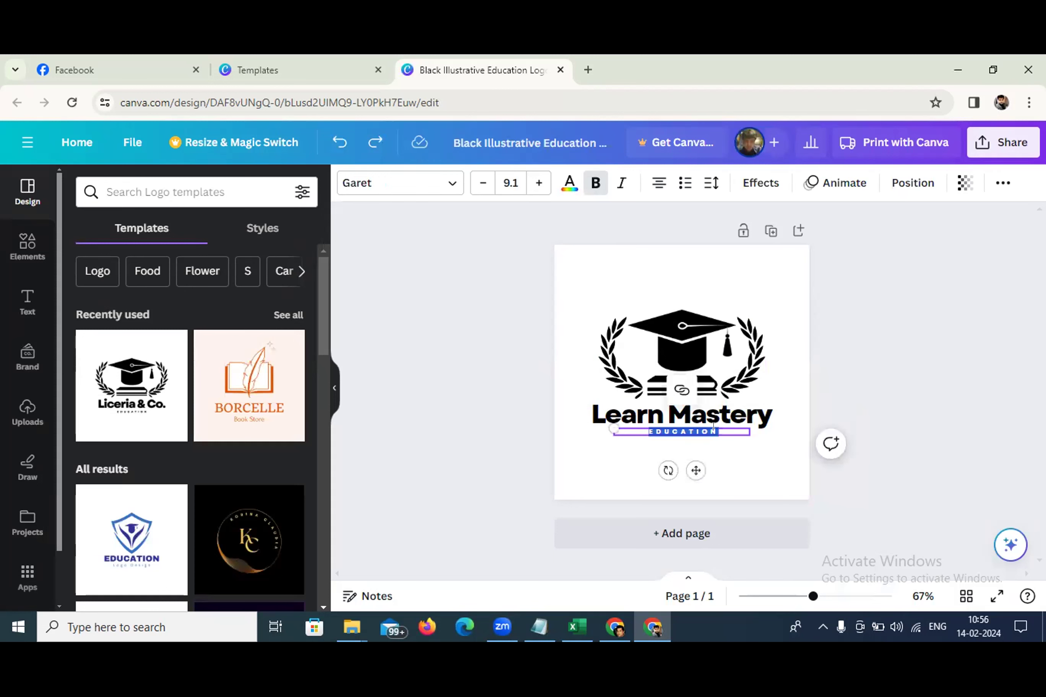
pyautogui.press('BackSpace')
pyautogui.write('IT')
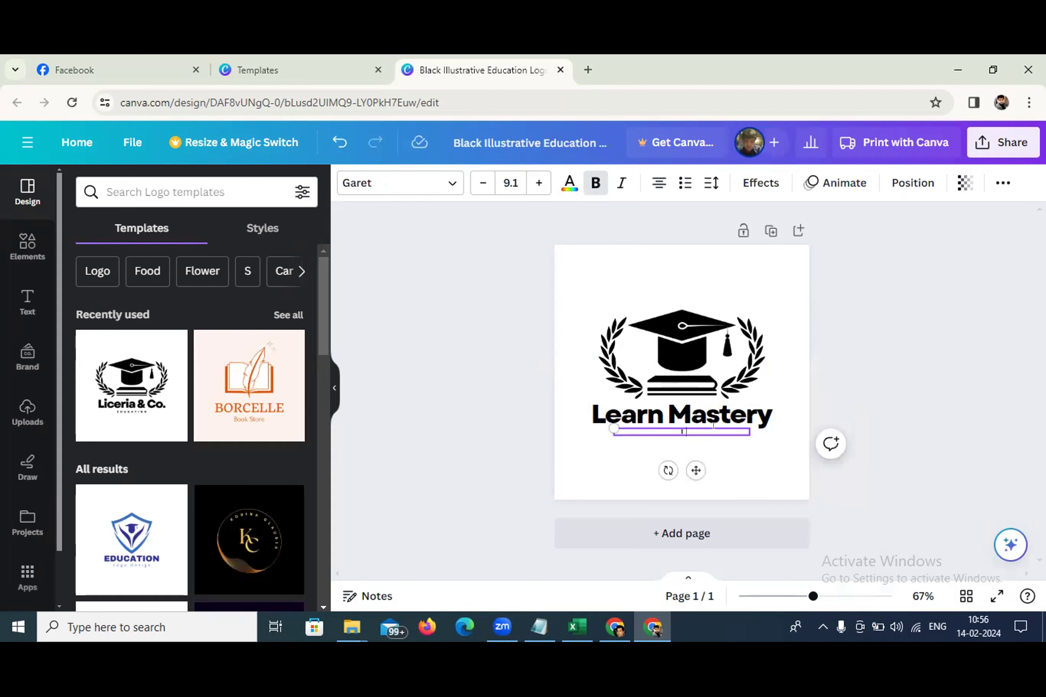
pyautogui.write(' EXCELLENCE')
# Recolour the graduation cap with a custom purple, #6D49FF
pyautogui.click(764, 461)
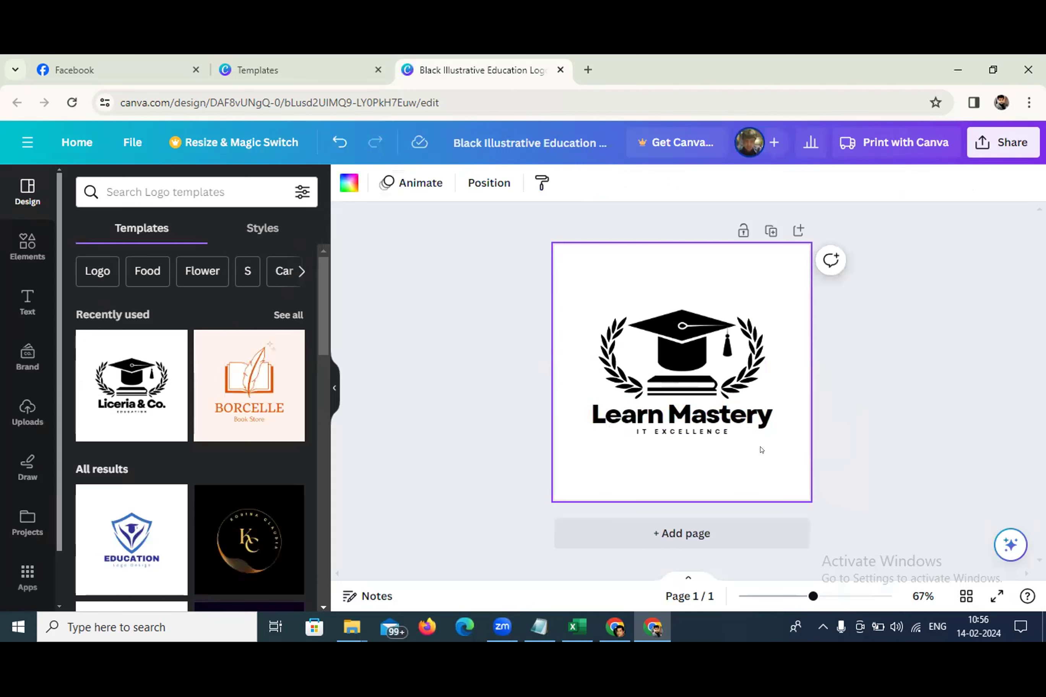
pyautogui.click(674, 328)
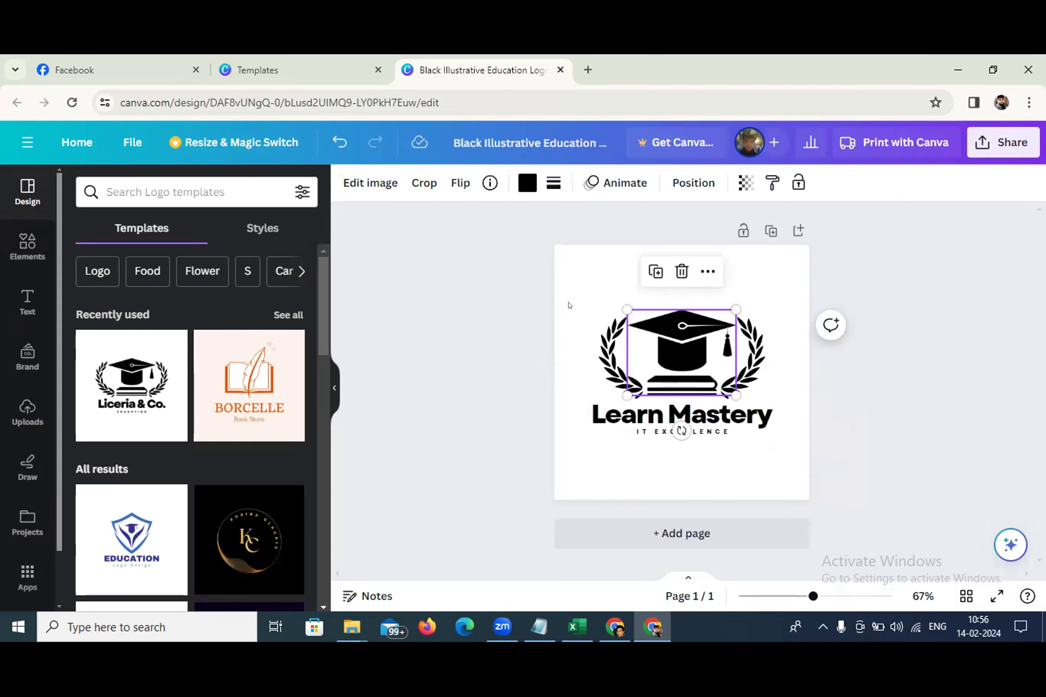
pyautogui.click(527, 182)
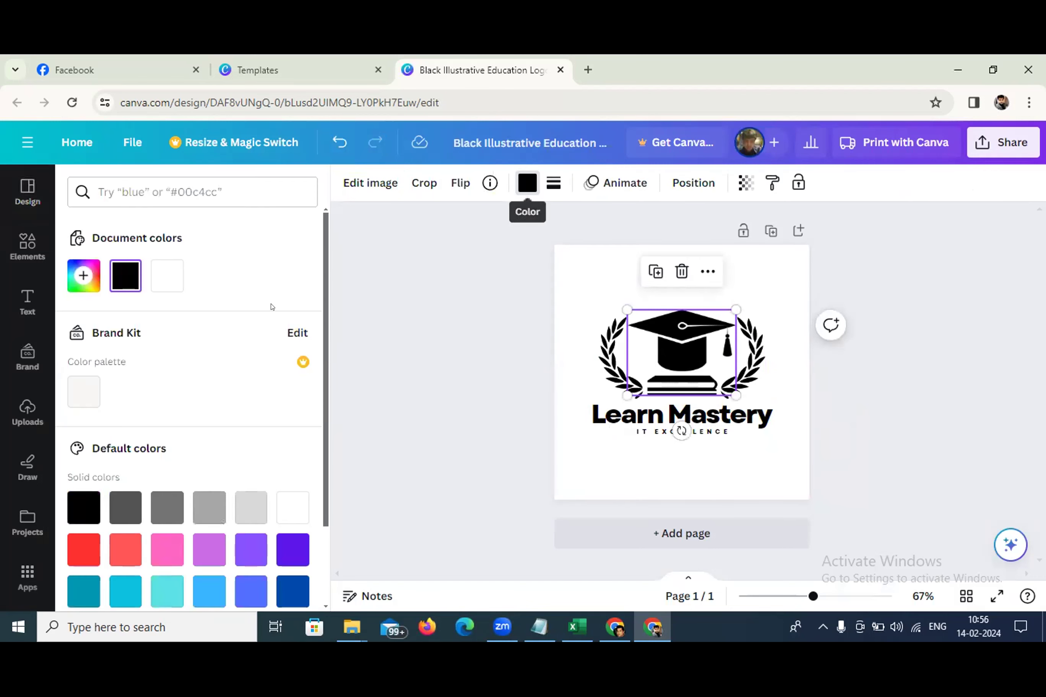
pyautogui.click(84, 280)
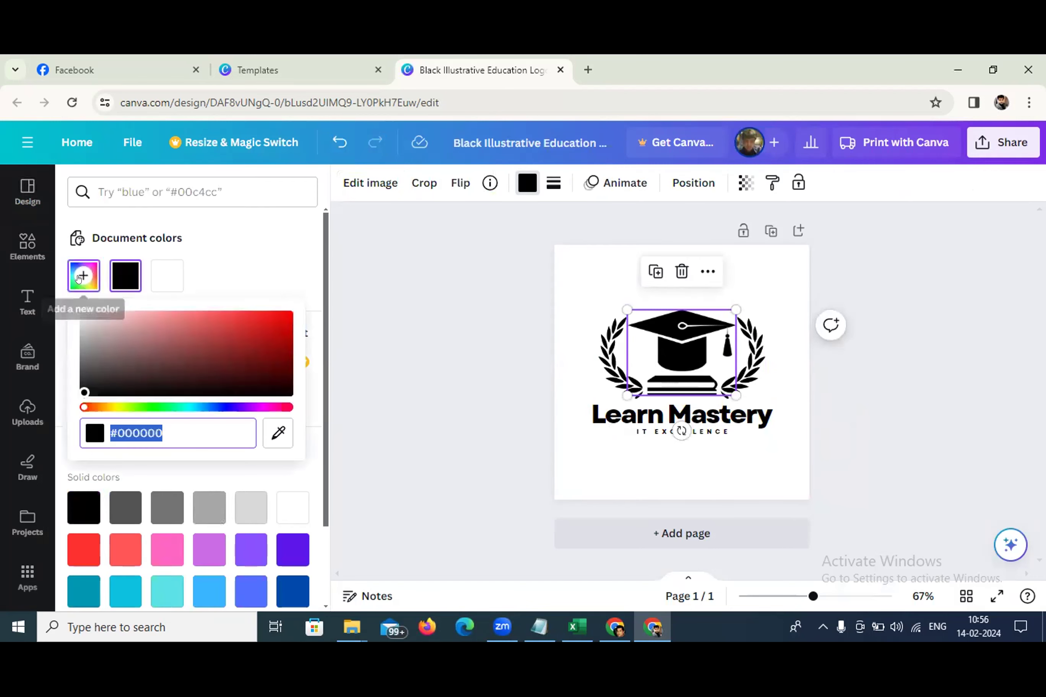
pyautogui.click(239, 257)
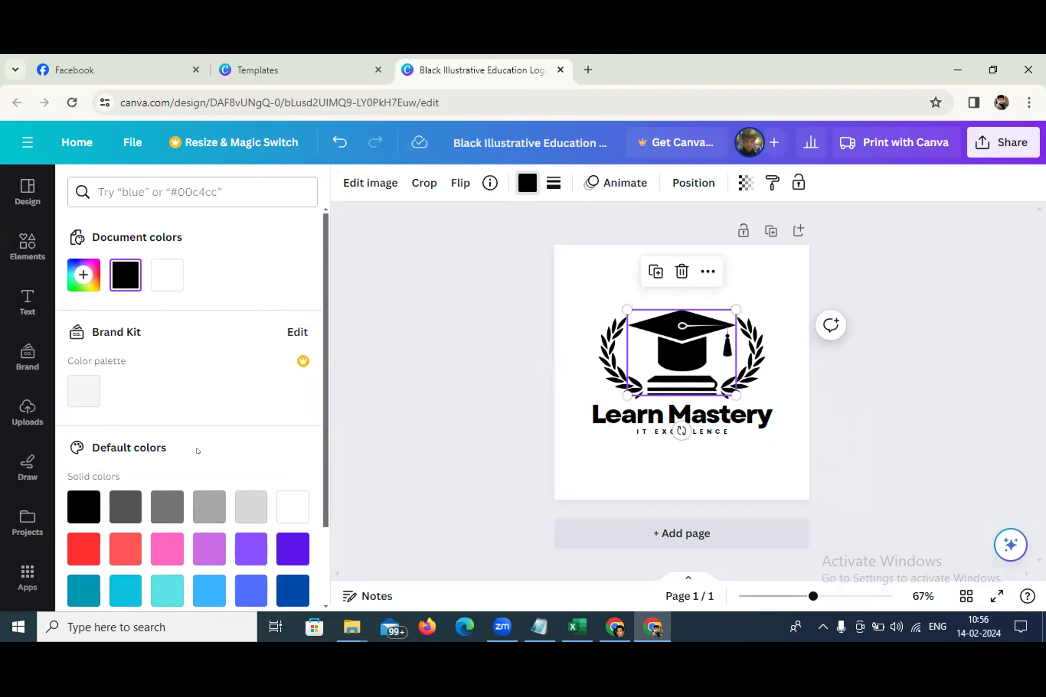
pyautogui.scroll(-2, 222, 425)
pyautogui.scroll(2, 260, 474)
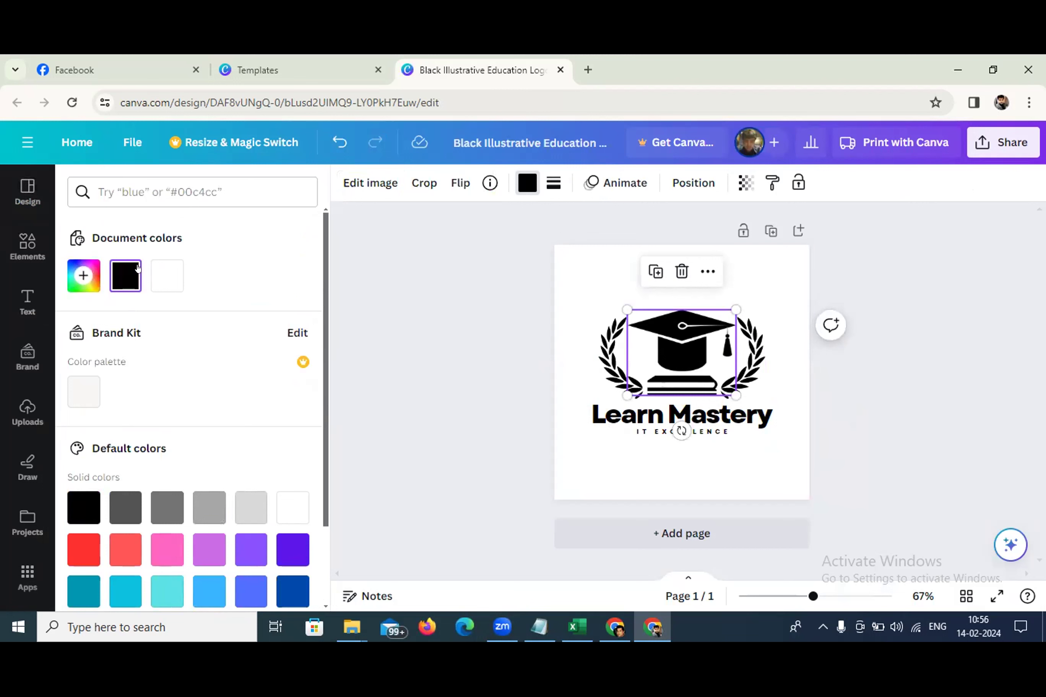
pyautogui.click(90, 283)
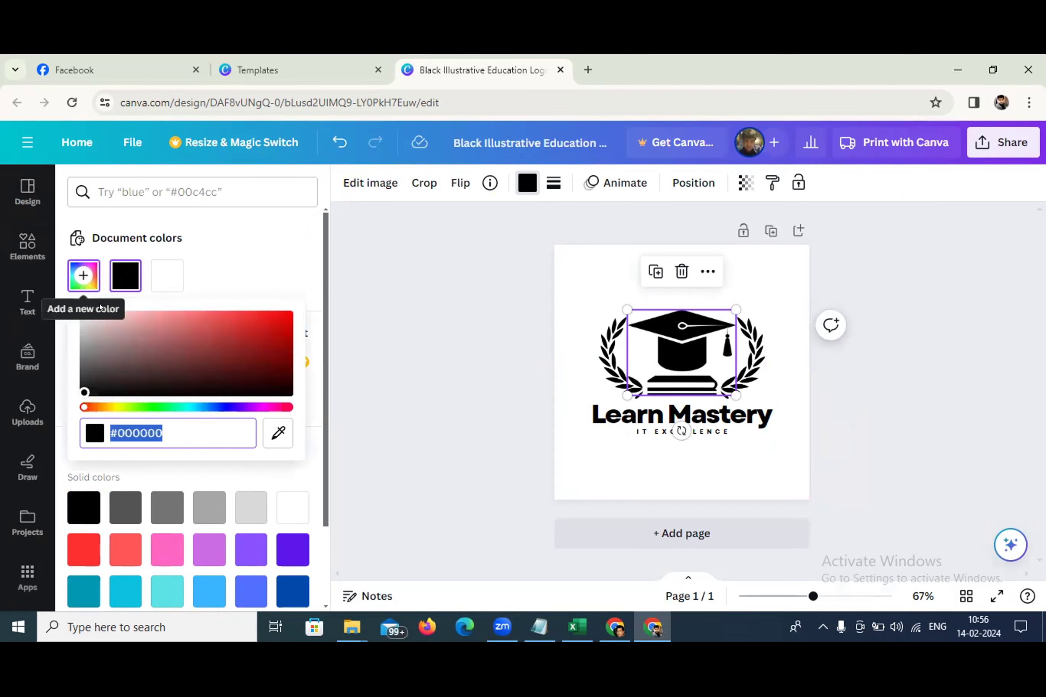
pyautogui.click(120, 331)
pyautogui.moveTo(121, 331); pyautogui.dragTo(232, 315)
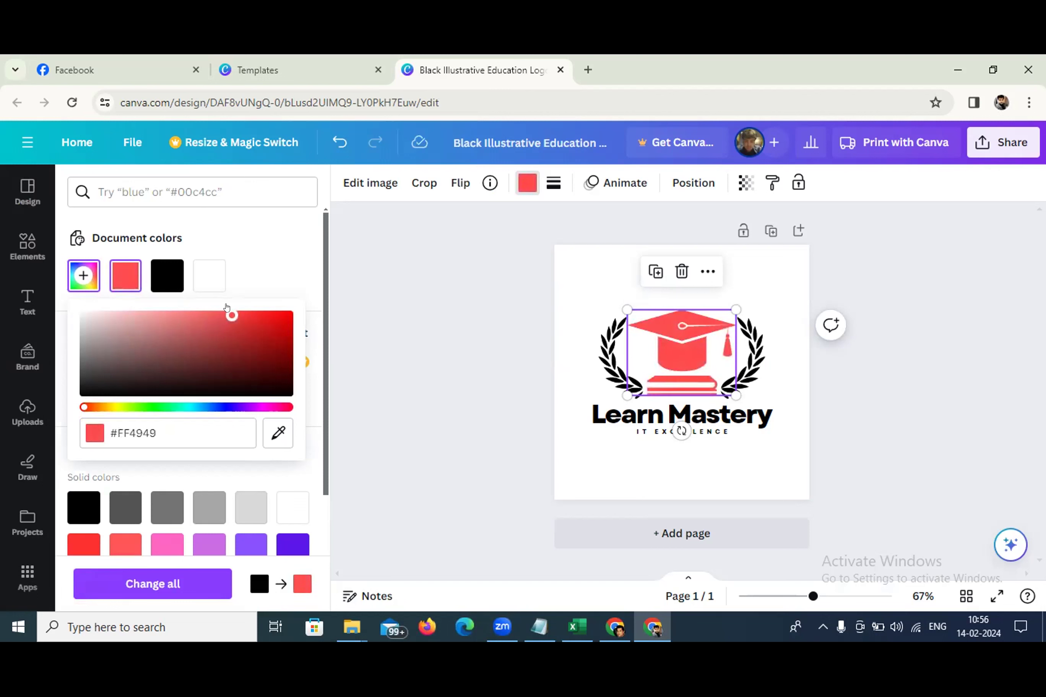
pyautogui.click(82, 405)
pyautogui.moveTo(82, 404); pyautogui.dragTo(221, 405)
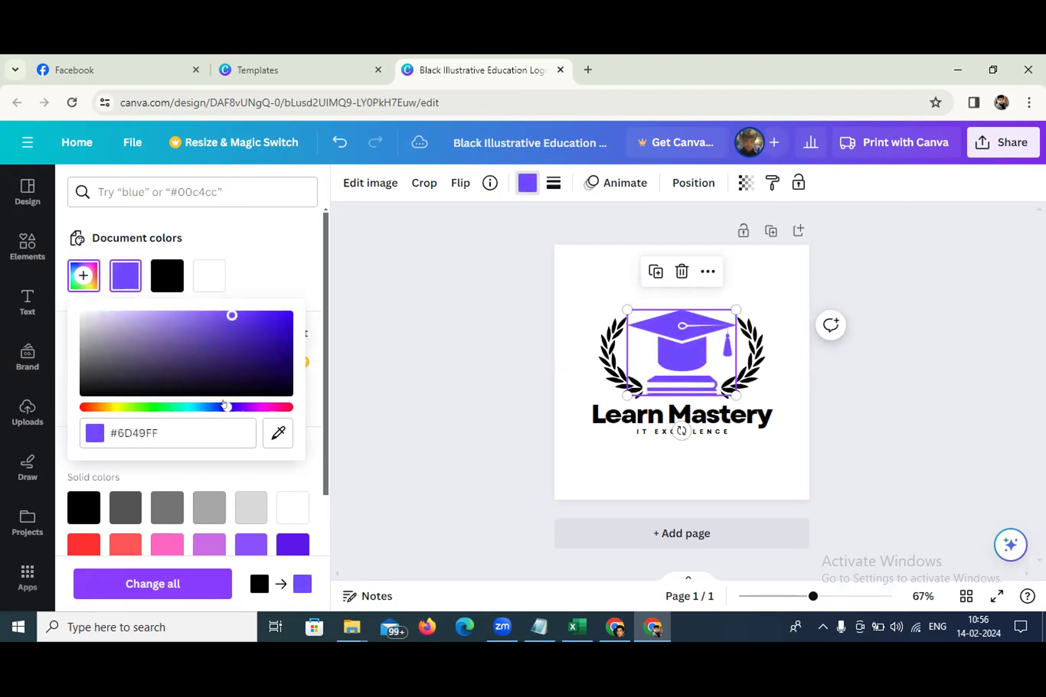
pyautogui.click(600, 354)
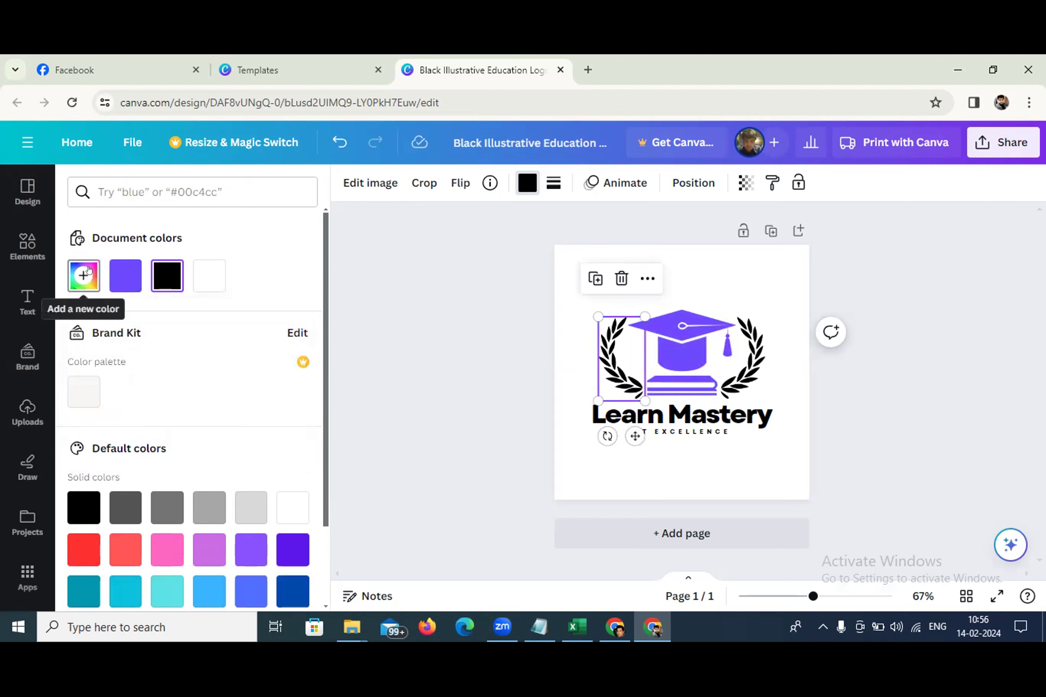
# Colour the left laurel a custom blue-grey #5B709F, then apply it to the right laurel
pyautogui.click(82, 274)
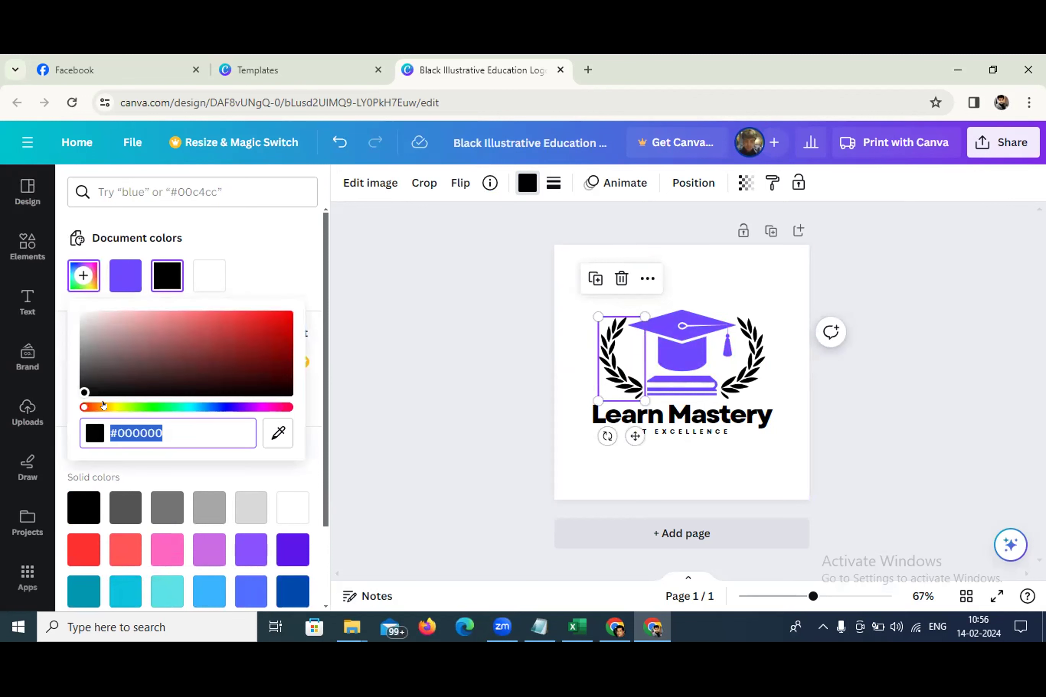
pyautogui.moveTo(84, 407); pyautogui.dragTo(201, 413)
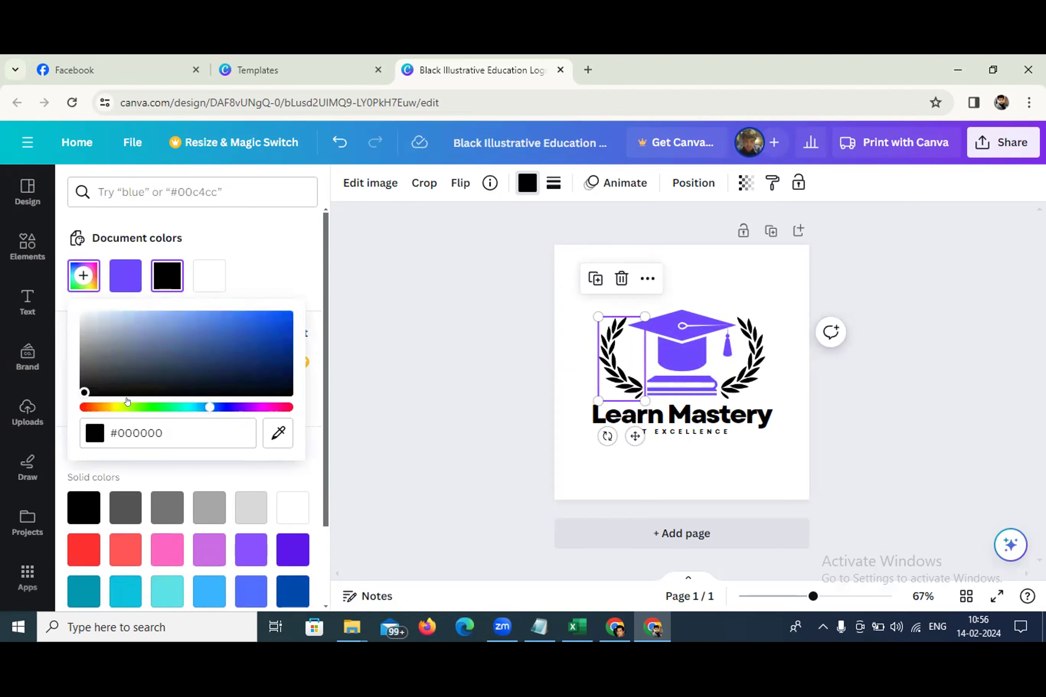
pyautogui.moveTo(84, 393); pyautogui.dragTo(170, 343)
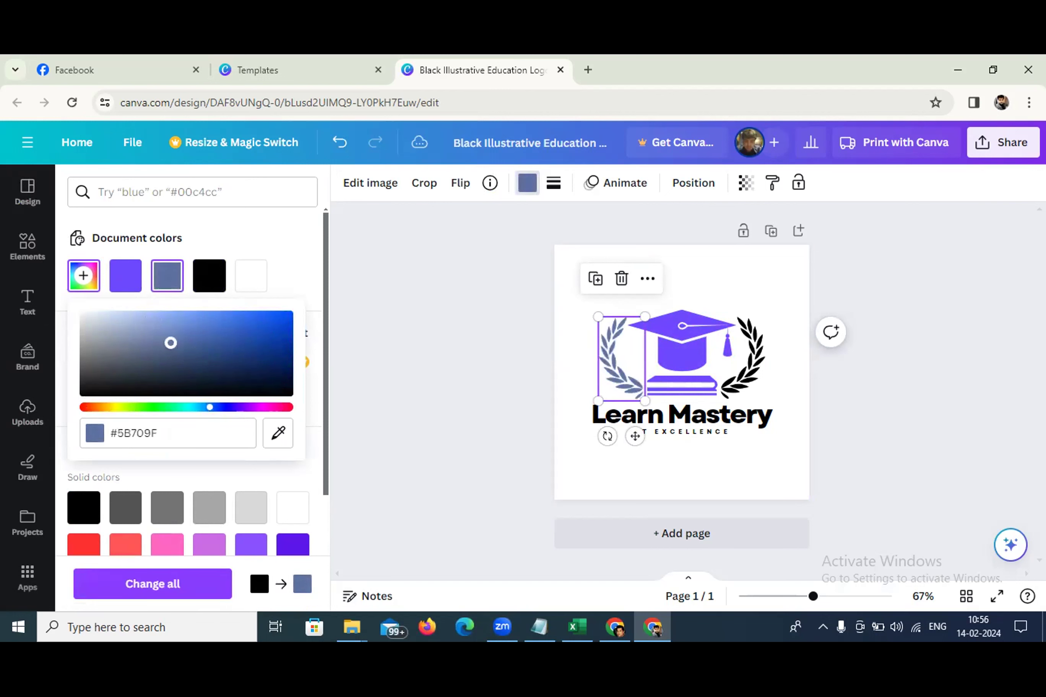
pyautogui.click(728, 364)
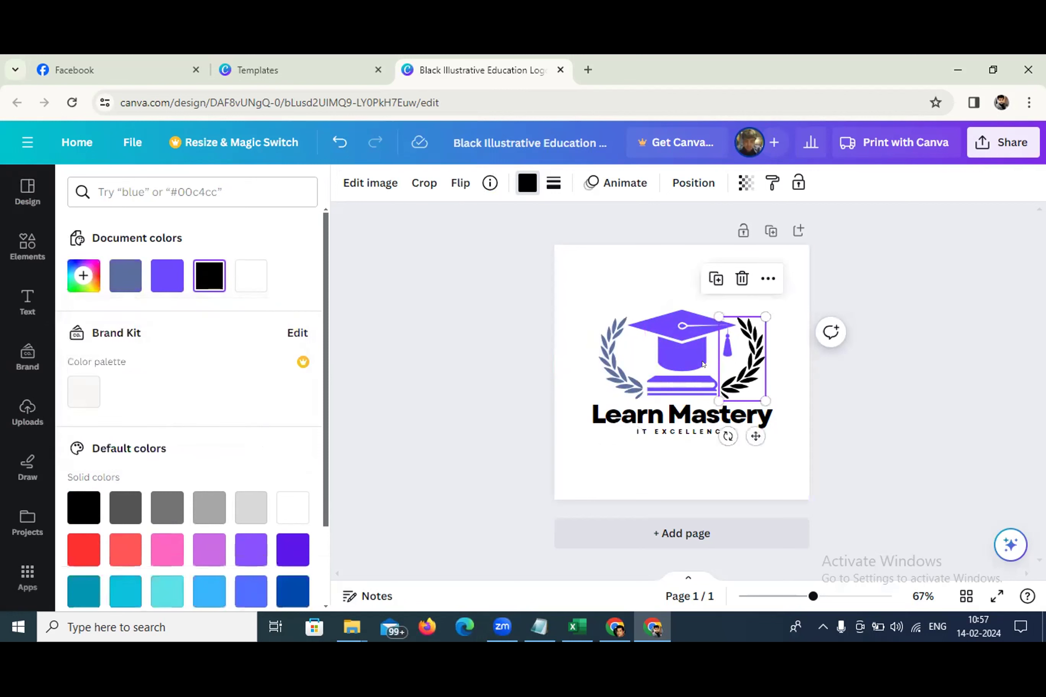
pyautogui.click(116, 277)
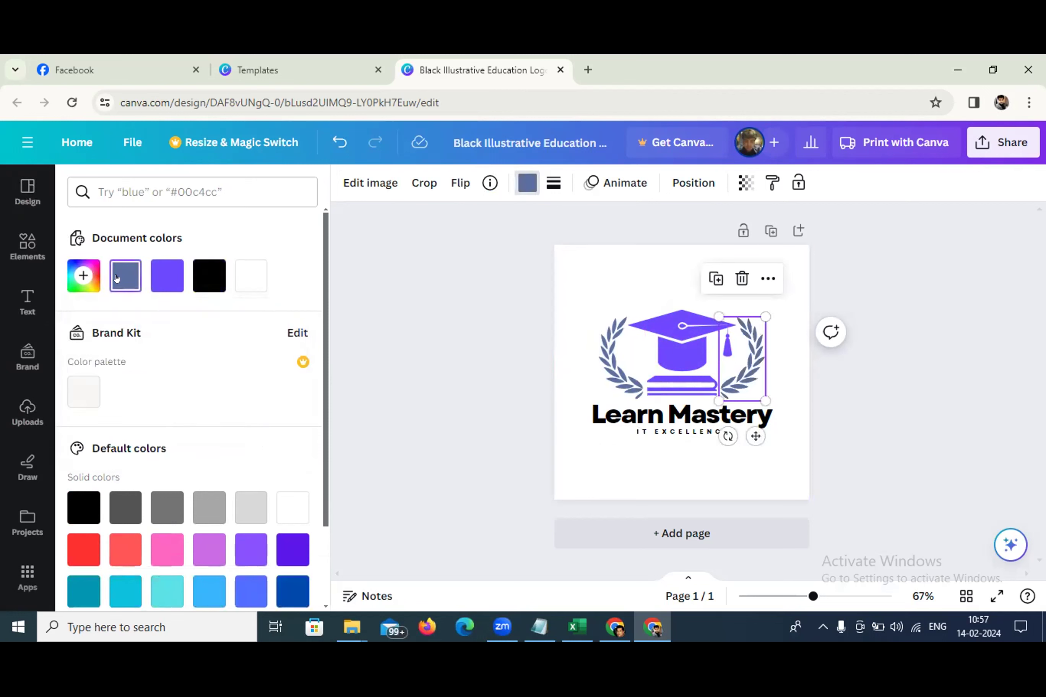
# Set the Learn Mastery title colour to a custom dark navy, #2F2559
pyautogui.click(691, 416)
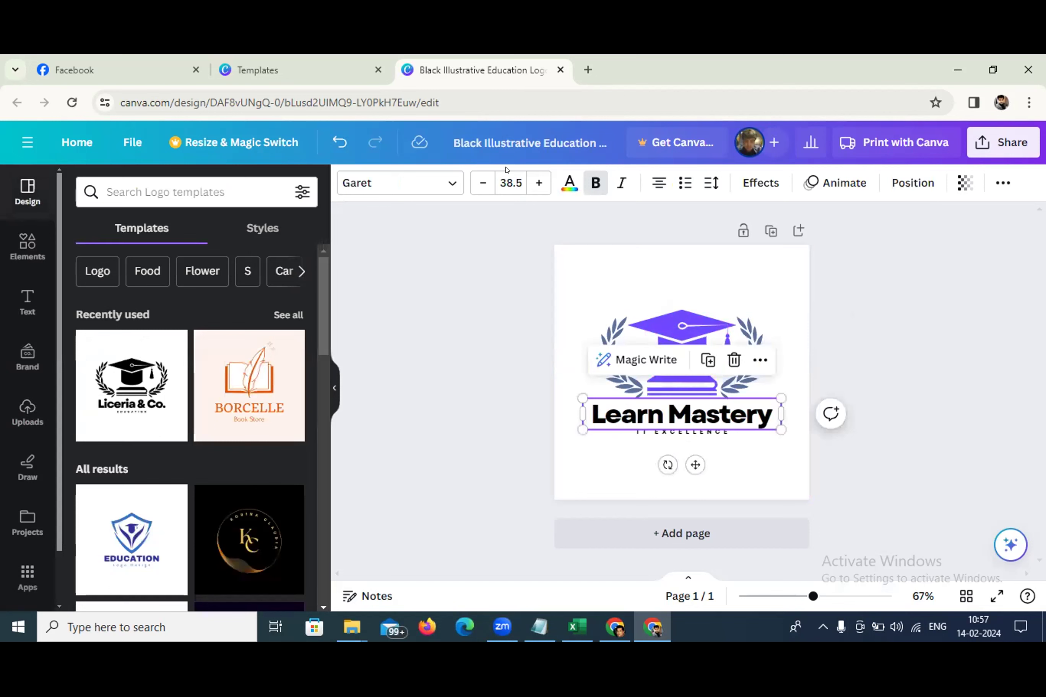
pyautogui.click(569, 183)
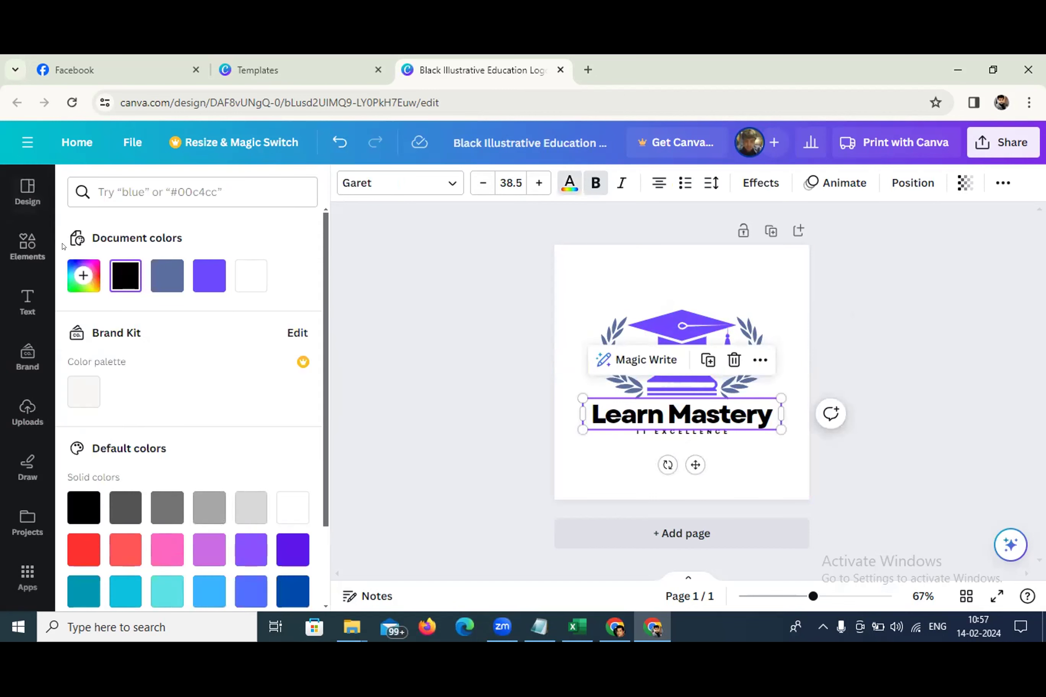
pyautogui.click(214, 288)
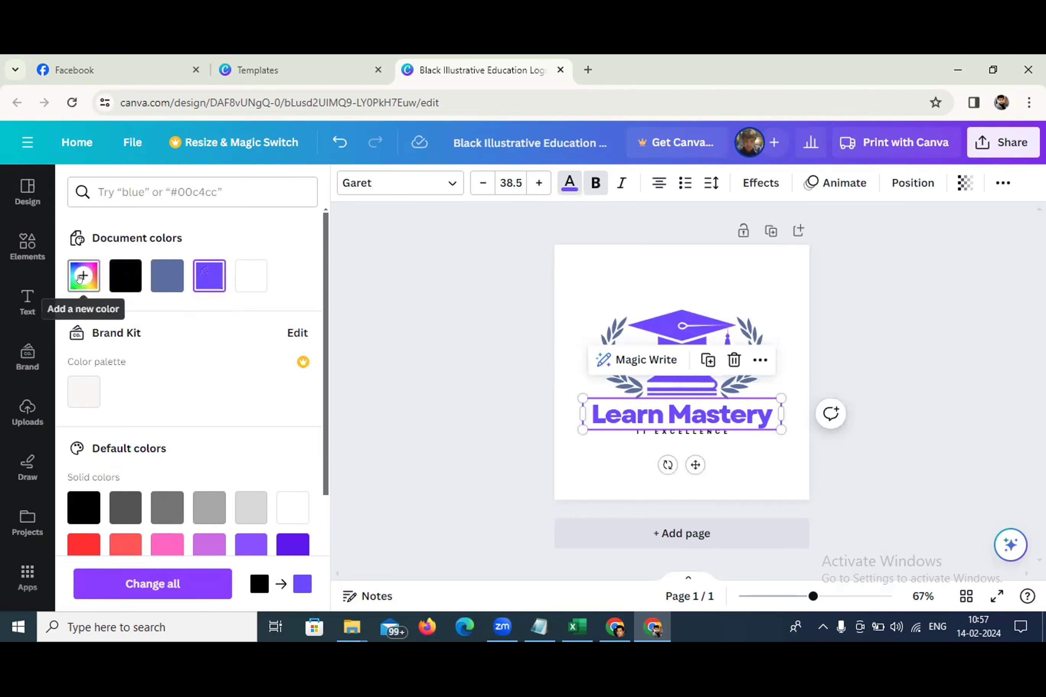
pyautogui.click(84, 275)
pyautogui.moveTo(232, 316); pyautogui.dragTo(175, 324)
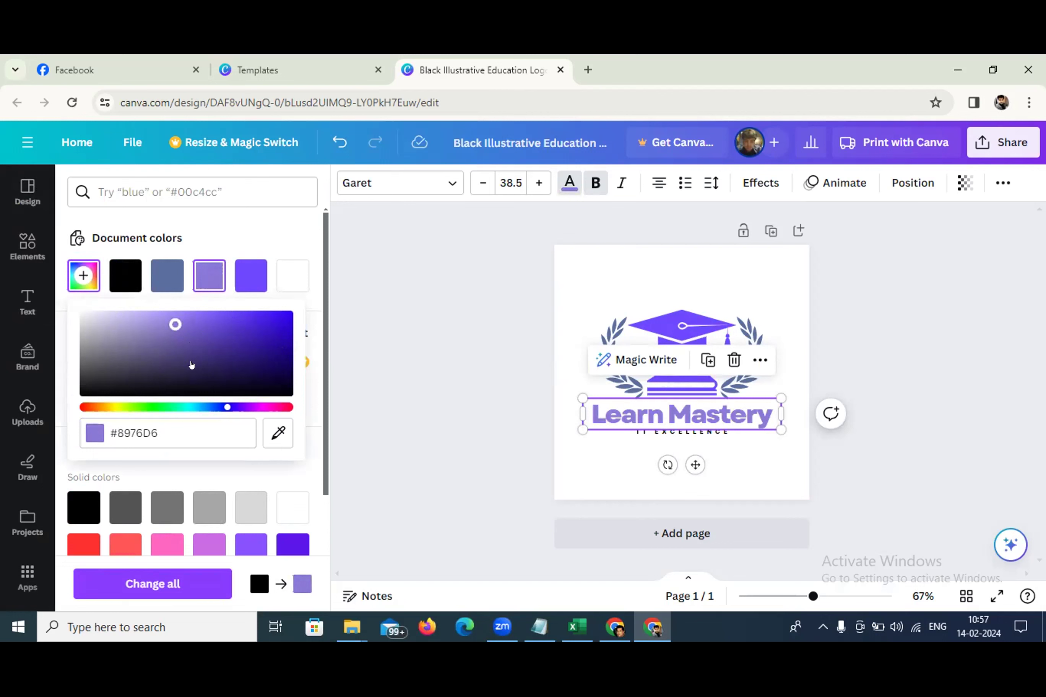
pyautogui.click(226, 379)
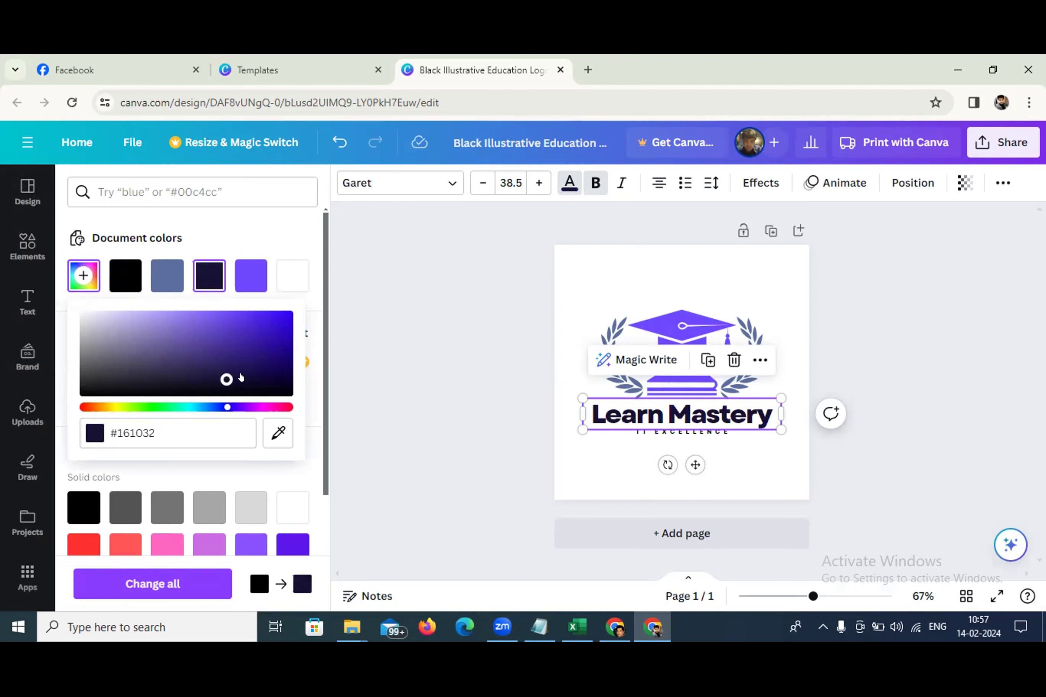
pyautogui.click(202, 367)
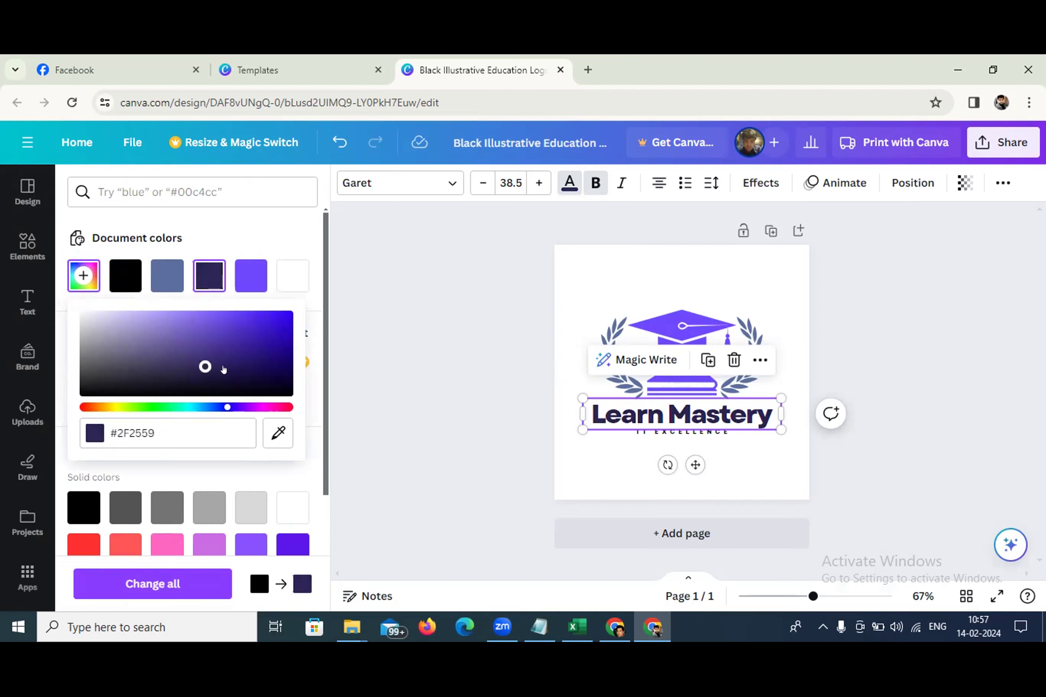
pyautogui.press('Escape')
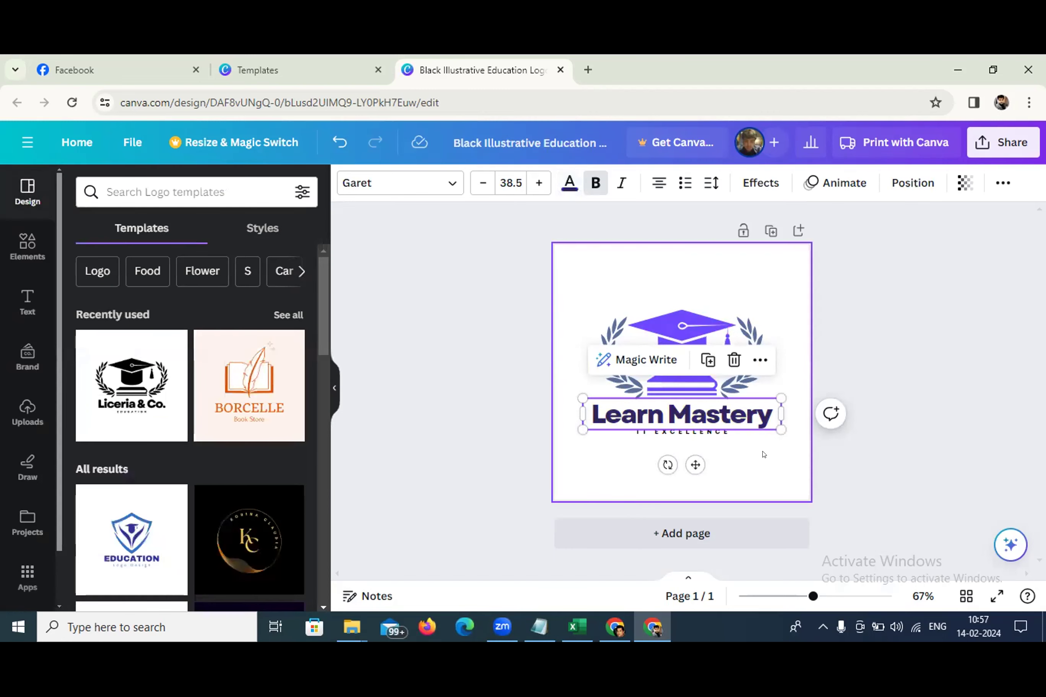
pyautogui.click(765, 455)
# Apply the same dark navy #2F2559 to the IT EXCELLENCE tagline
pyautogui.click(690, 435)
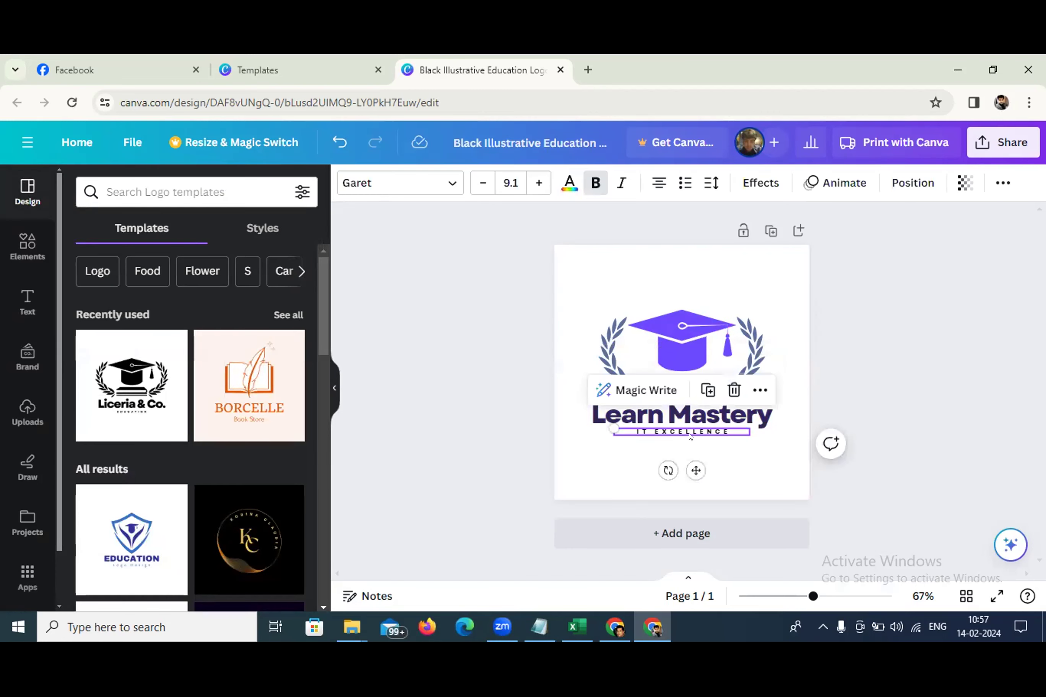
pyautogui.click(569, 182)
pyautogui.click(164, 269)
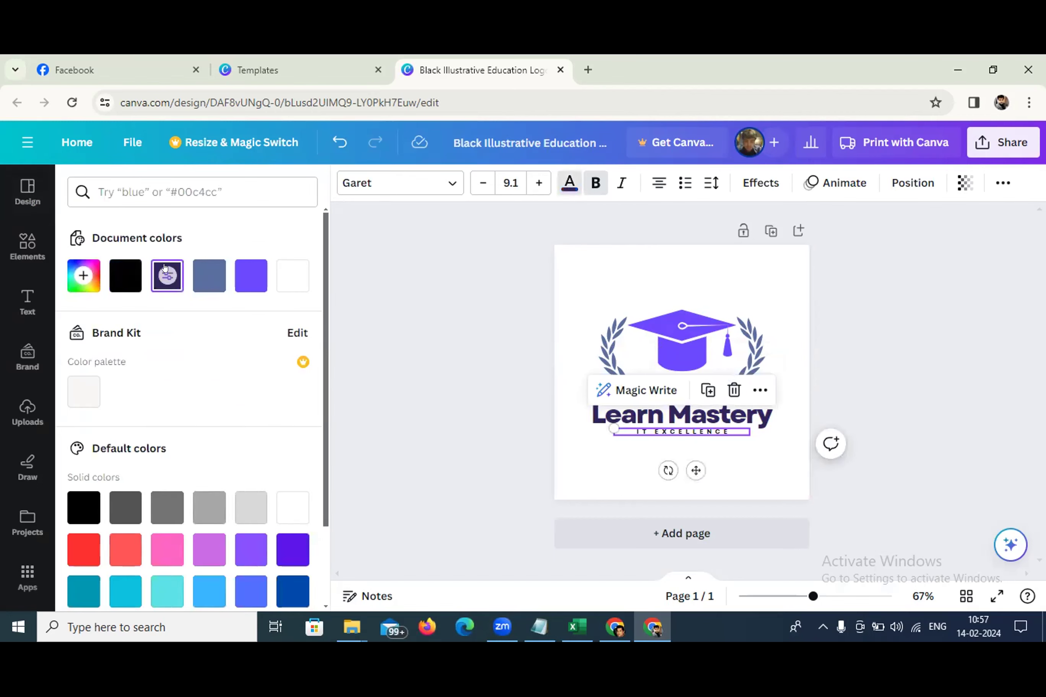
pyautogui.click(749, 451)
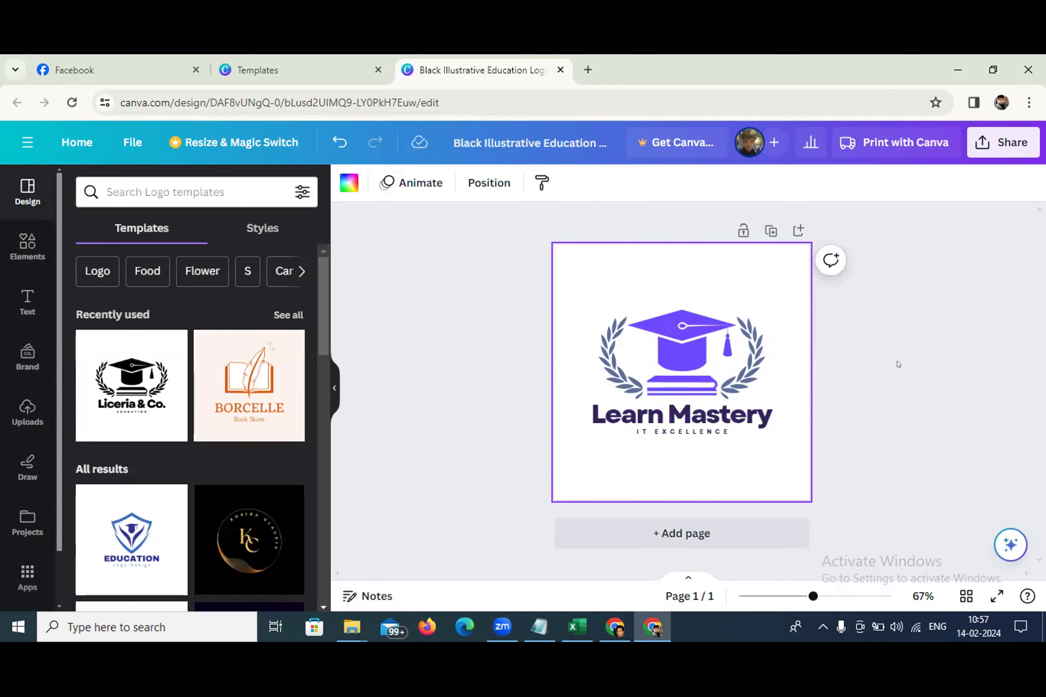
# Download the logo as Black Illustrative Education Logo.png in PNG format
pyautogui.click(1011, 143)
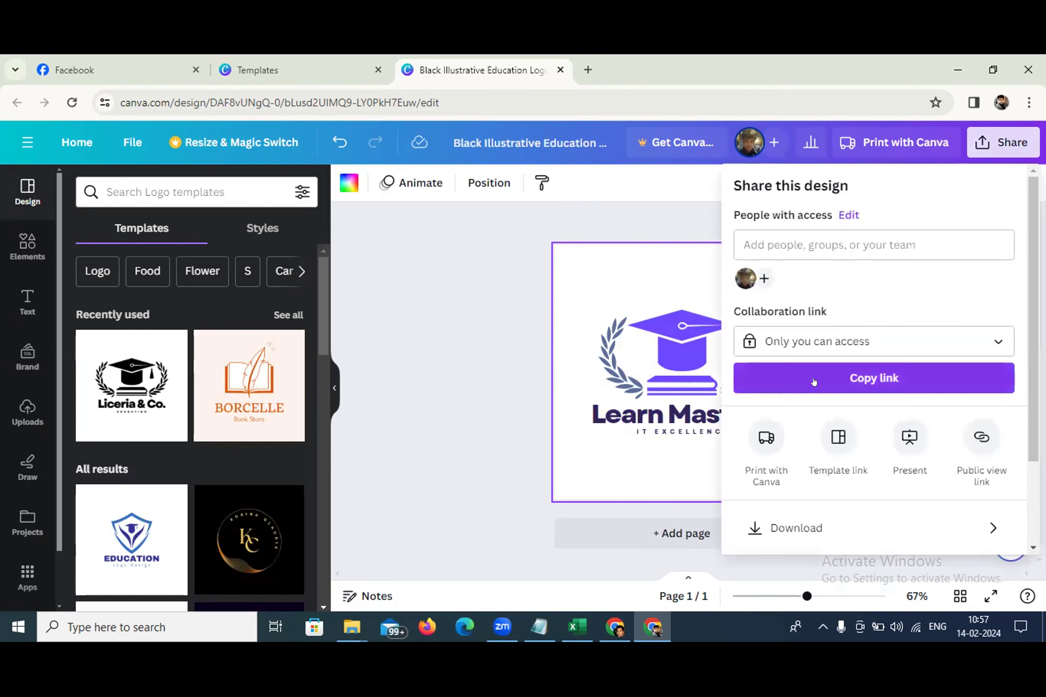
pyautogui.click(747, 527)
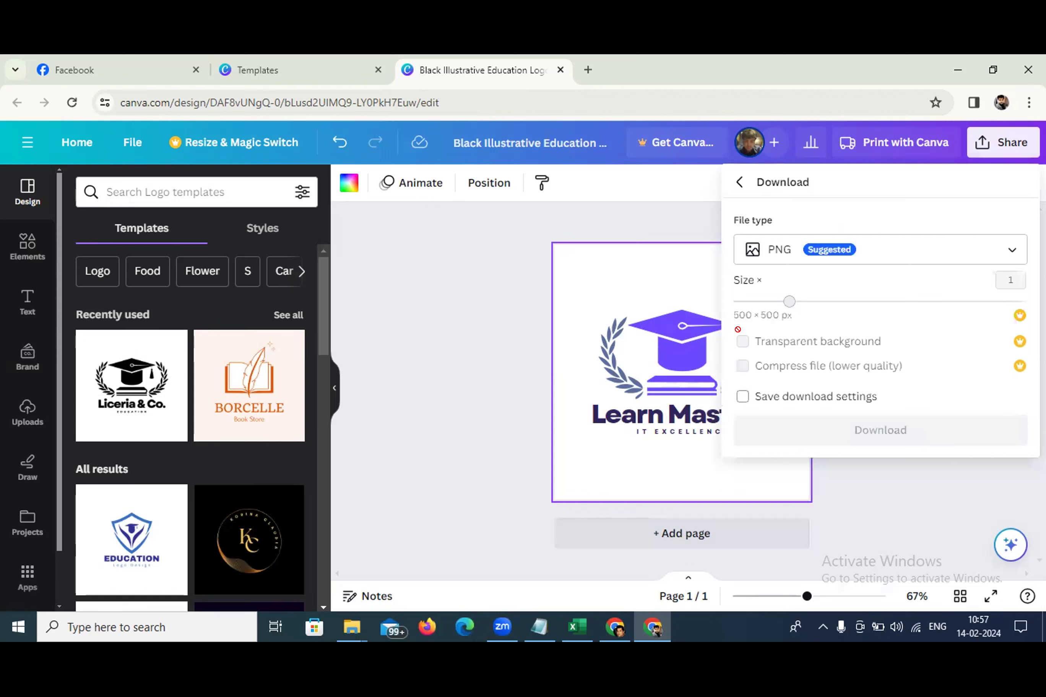
pyautogui.click(828, 430)
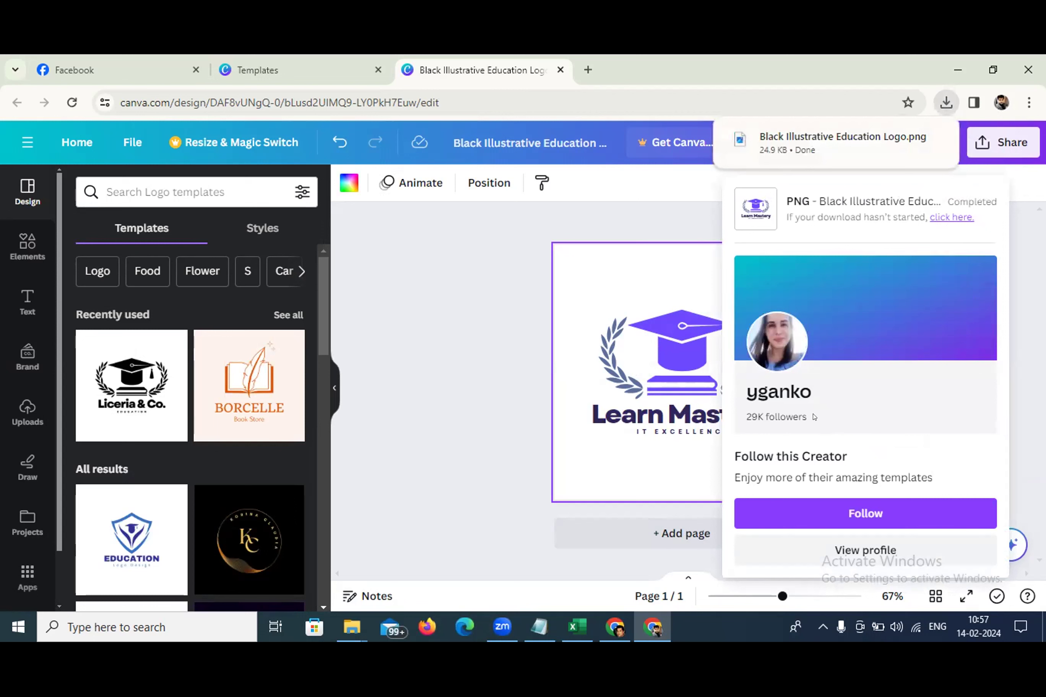
pyautogui.click(469, 377)
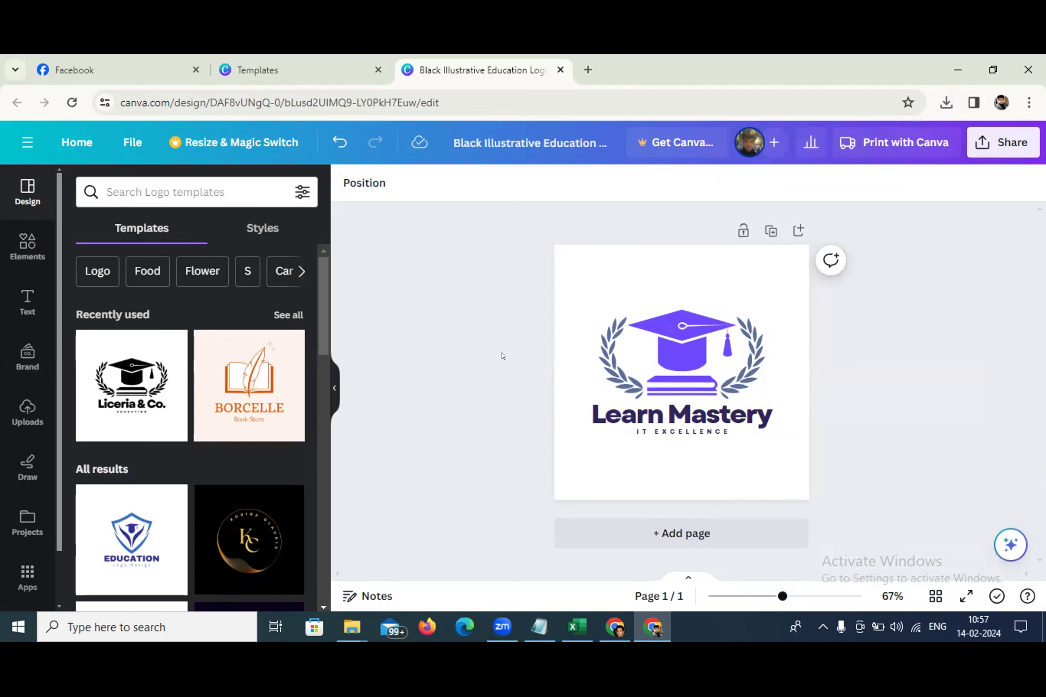
# Search templates for 'cover photo facebook', then return to the Canva home page
pyautogui.click(229, 184)
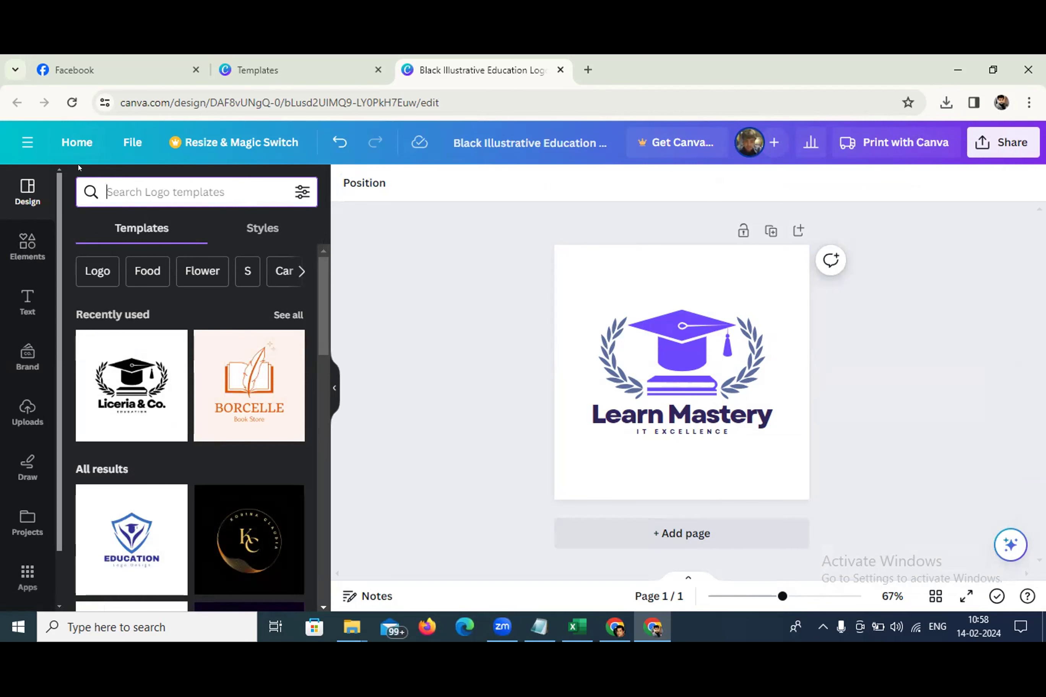
pyautogui.write('cover p')
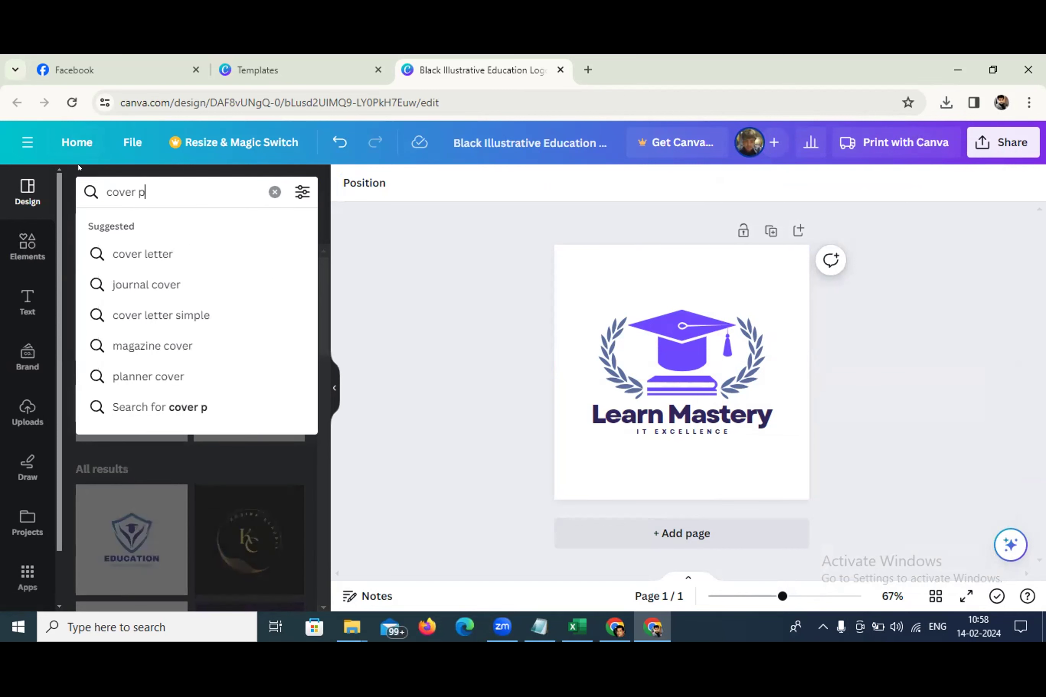
pyautogui.write('hoto fb')
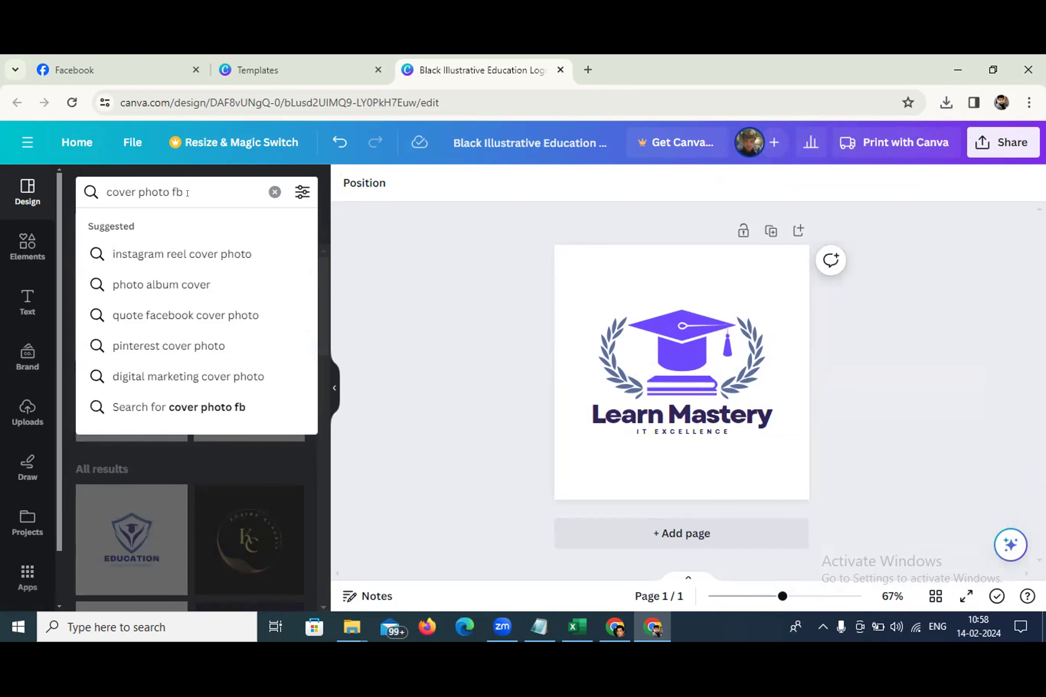
pyautogui.press('BackSpace')
pyautogui.write('ace')
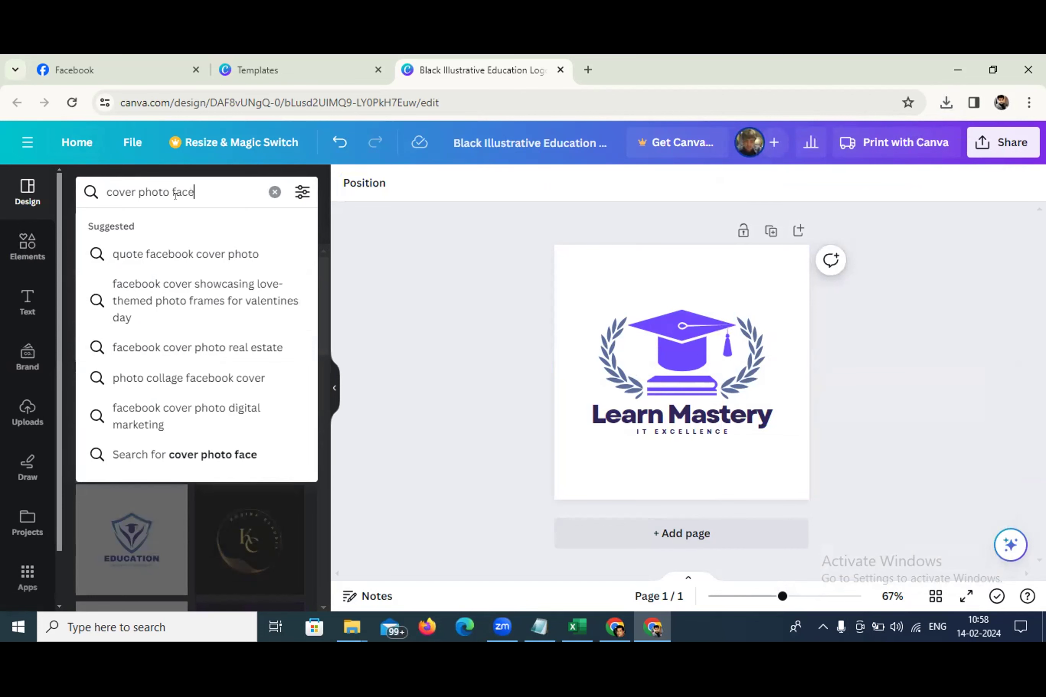
pyautogui.write('book')
pyautogui.press('Return')
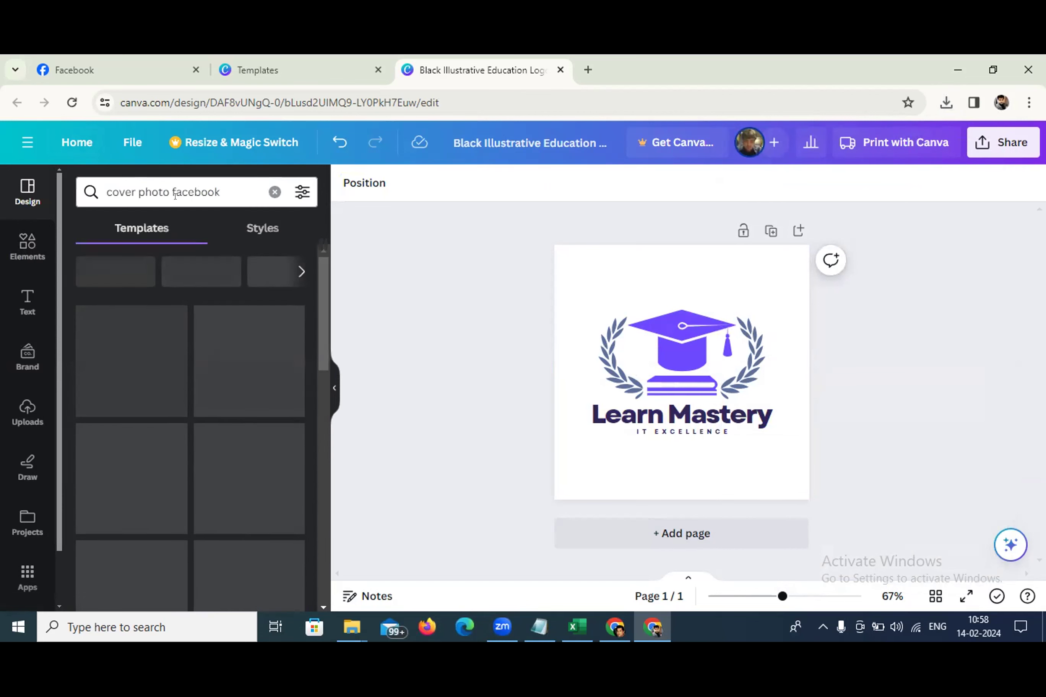
pyautogui.scroll(-3, 260, 317)
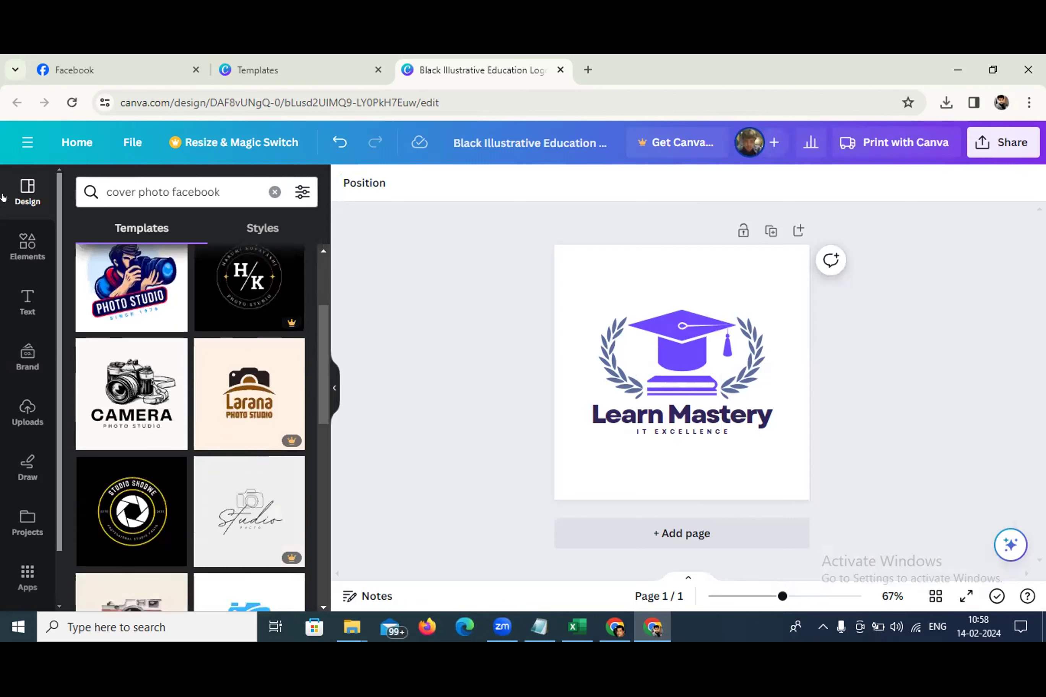
pyautogui.click(58, 143)
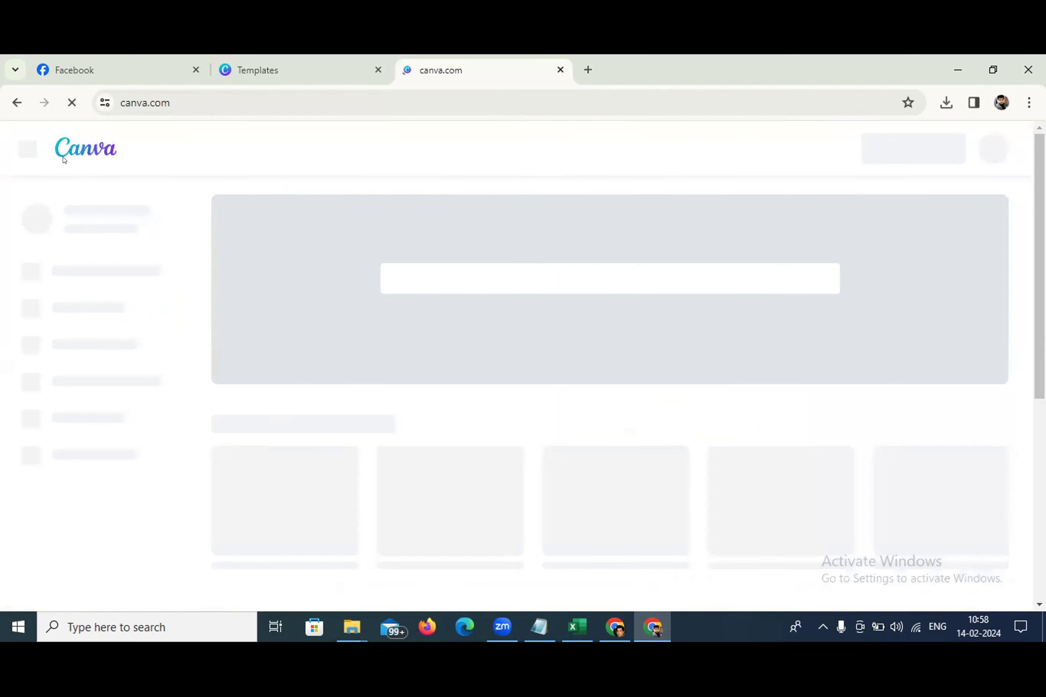
# Browse the Facebook Cover template category from the home page
pyautogui.click(450, 279)
pyautogui.write('Facebook')
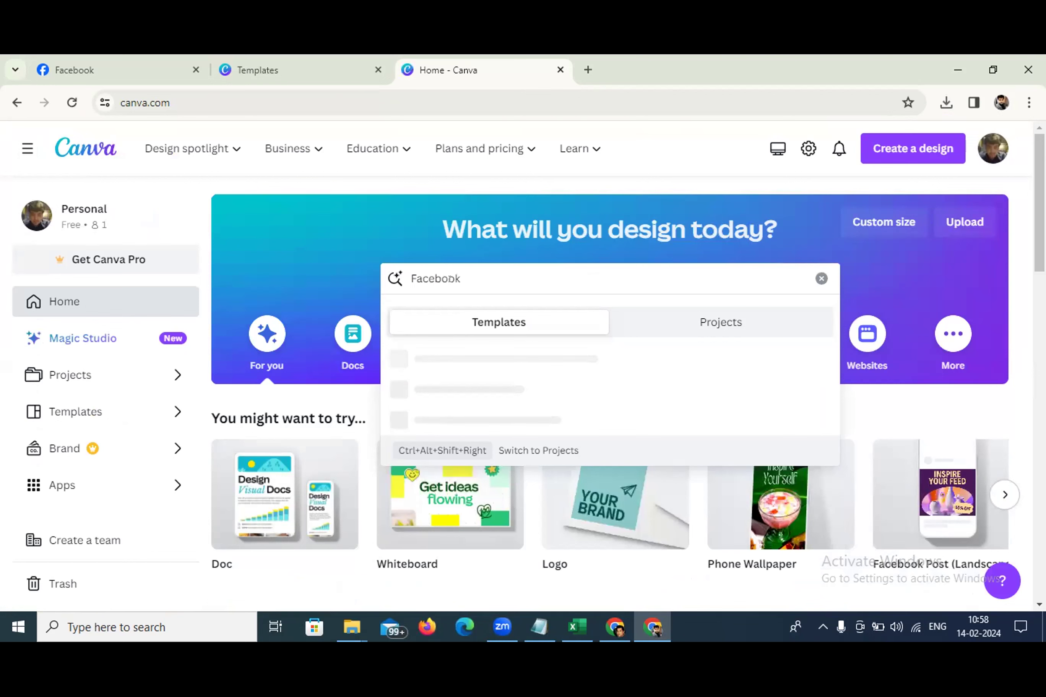
pyautogui.write(' C')
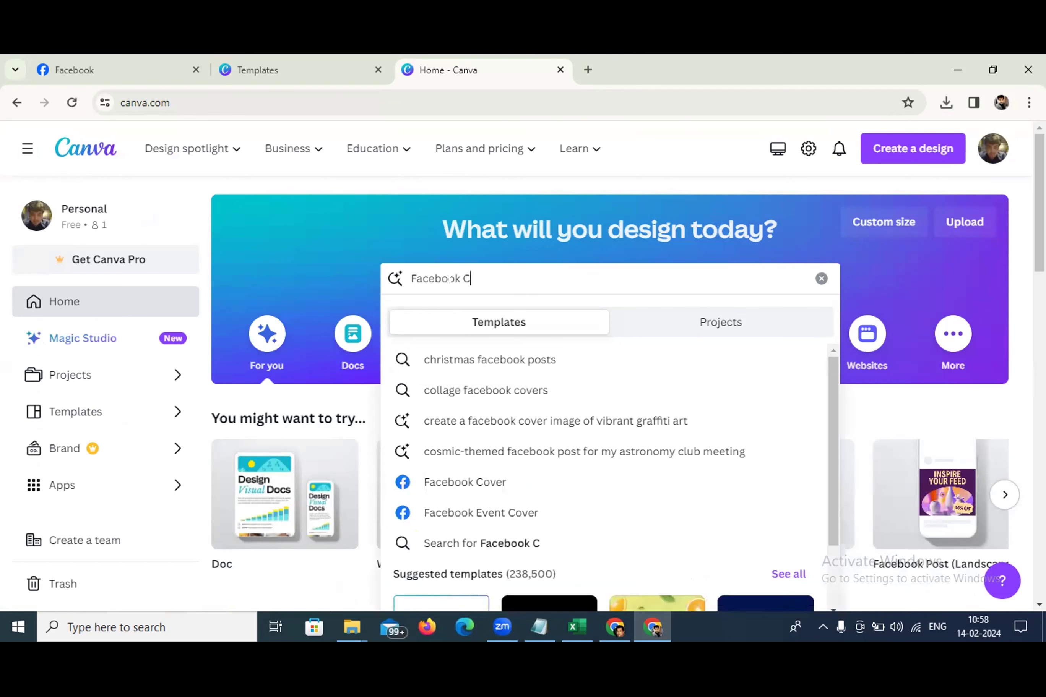
pyautogui.click(489, 478)
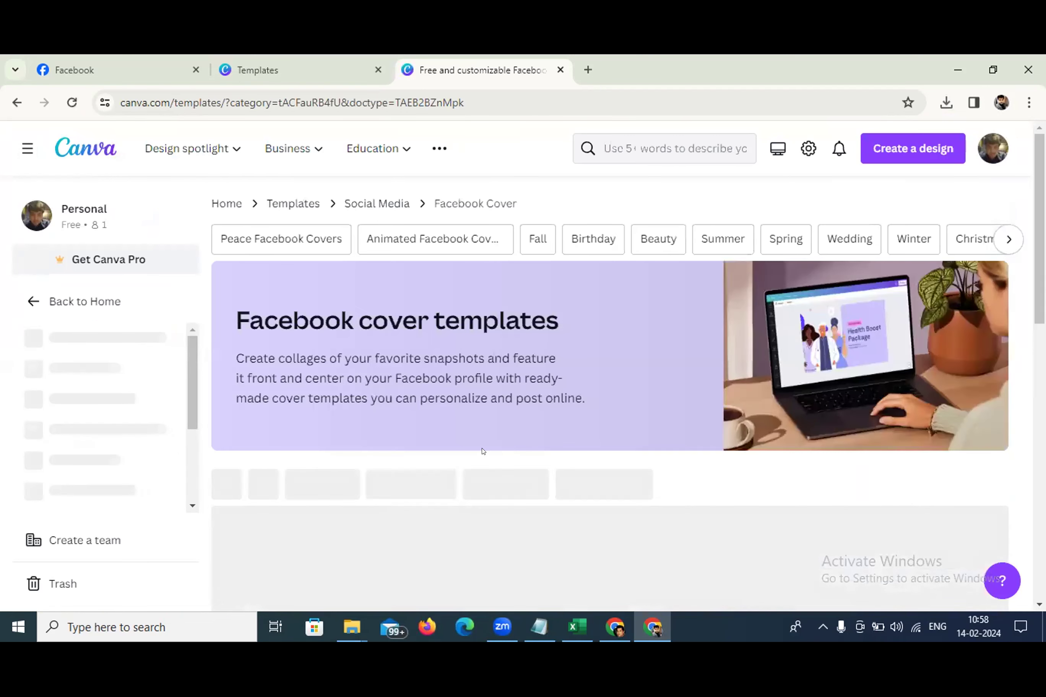
pyautogui.scroll(-3, 568, 414)
pyautogui.scroll(3, 493, 315)
pyautogui.scroll(-5, 555, 313)
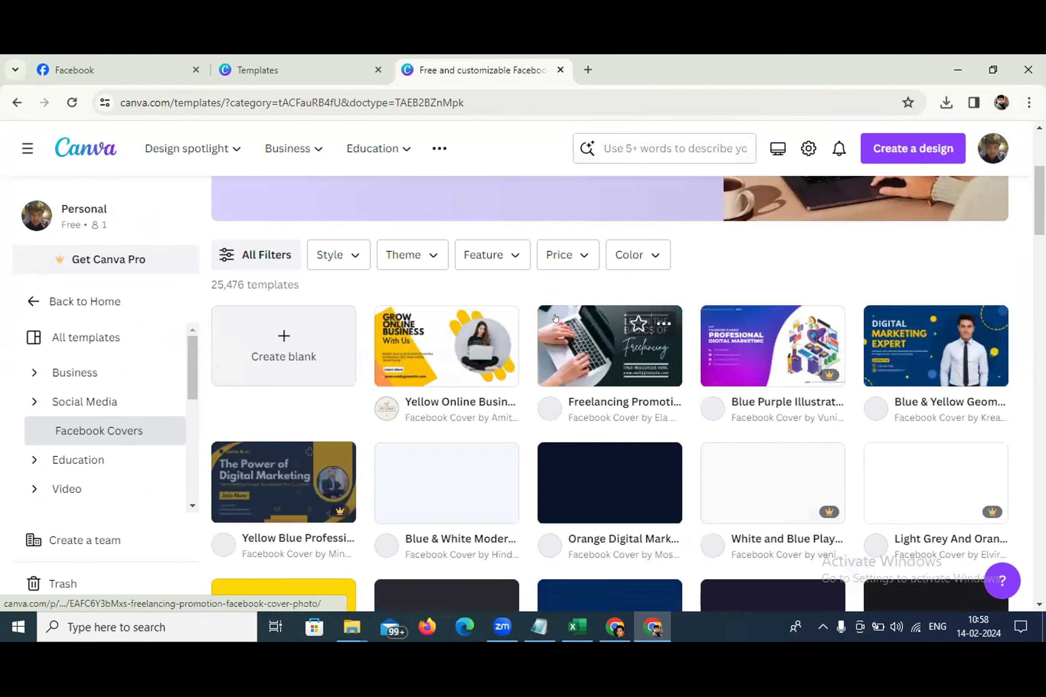
pyautogui.scroll(2, 448, 307)
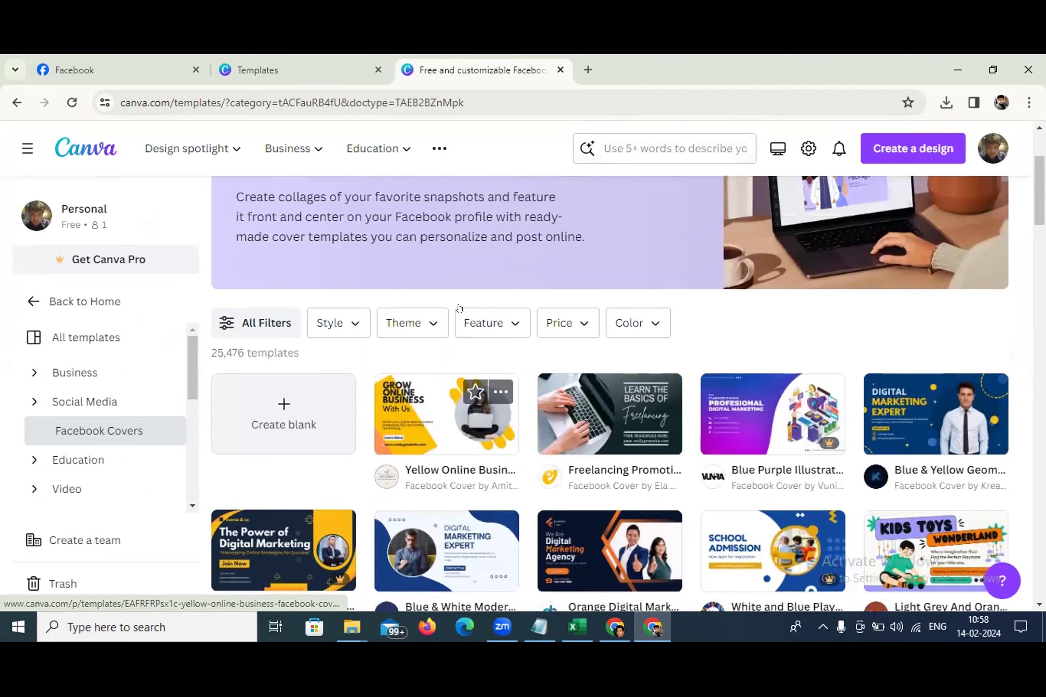
pyautogui.scroll(-3, 710, 315)
pyautogui.scroll(-2, 711, 308)
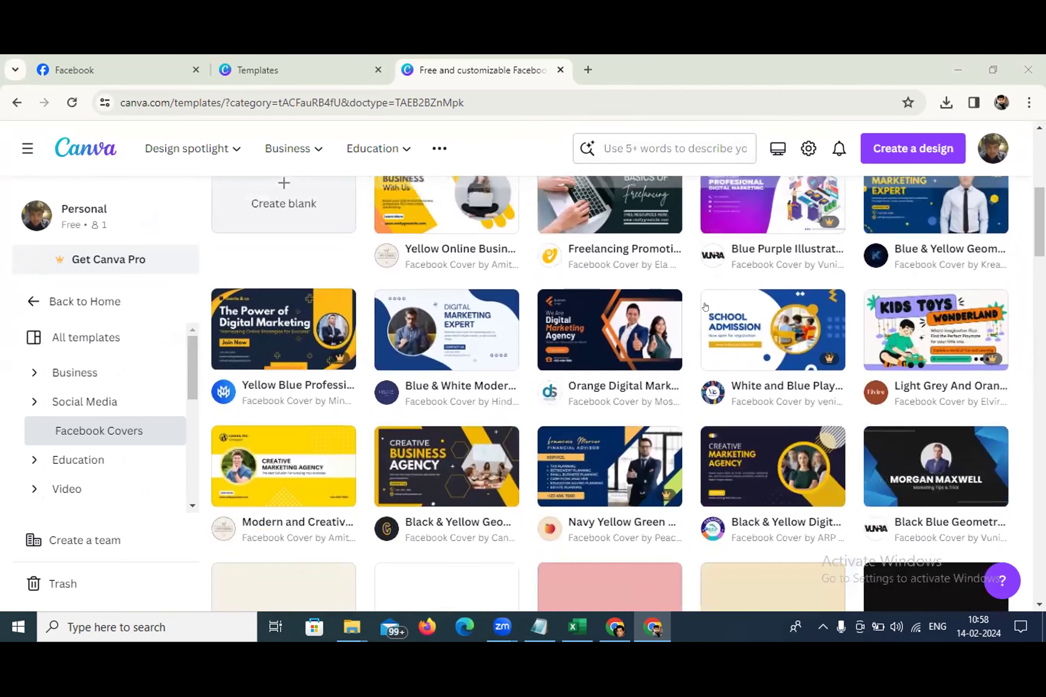
pyautogui.scroll(-4, 702, 306)
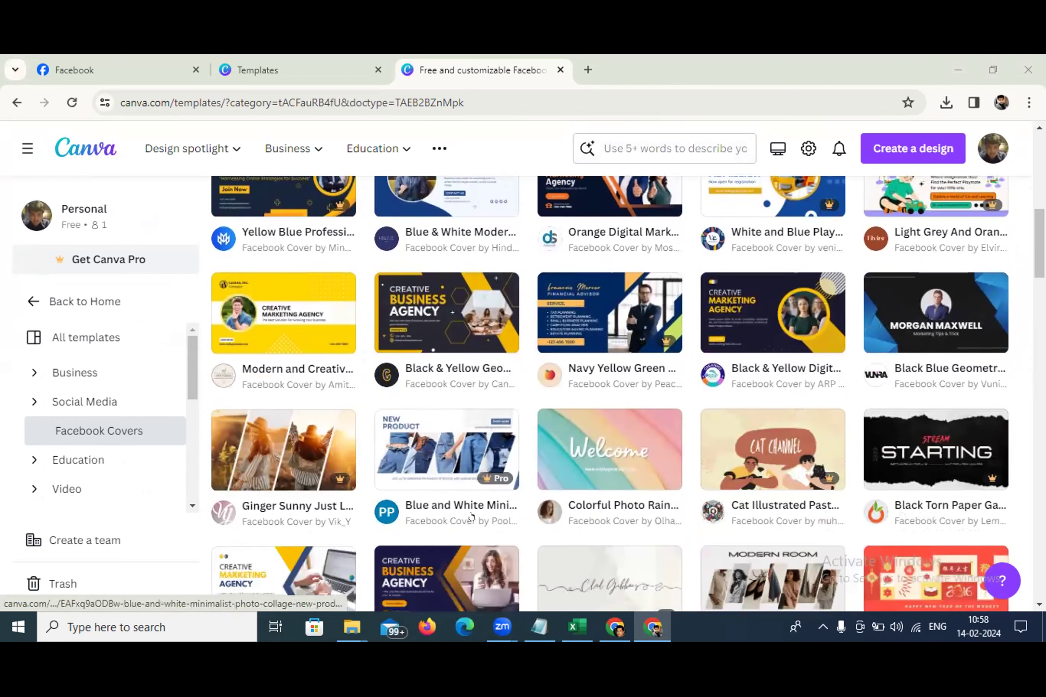
pyautogui.scroll(8, 479, 502)
pyautogui.scroll(3, 494, 490)
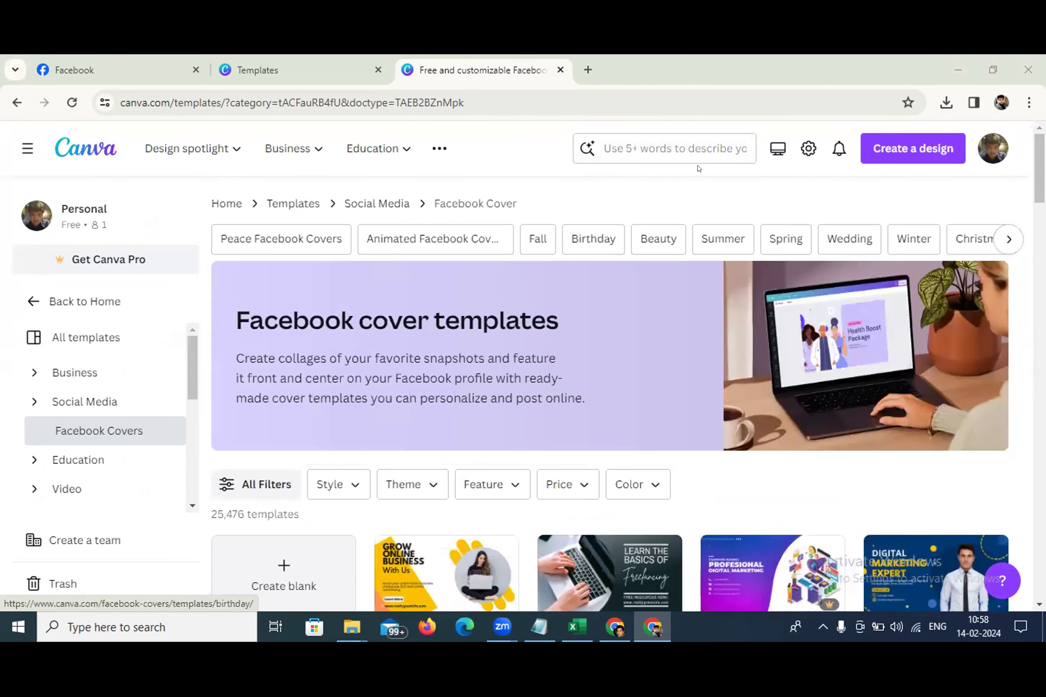
# Search 'education facebook cover' and customise the Blue and Yellow Bold Online Course template
pyautogui.click(682, 146)
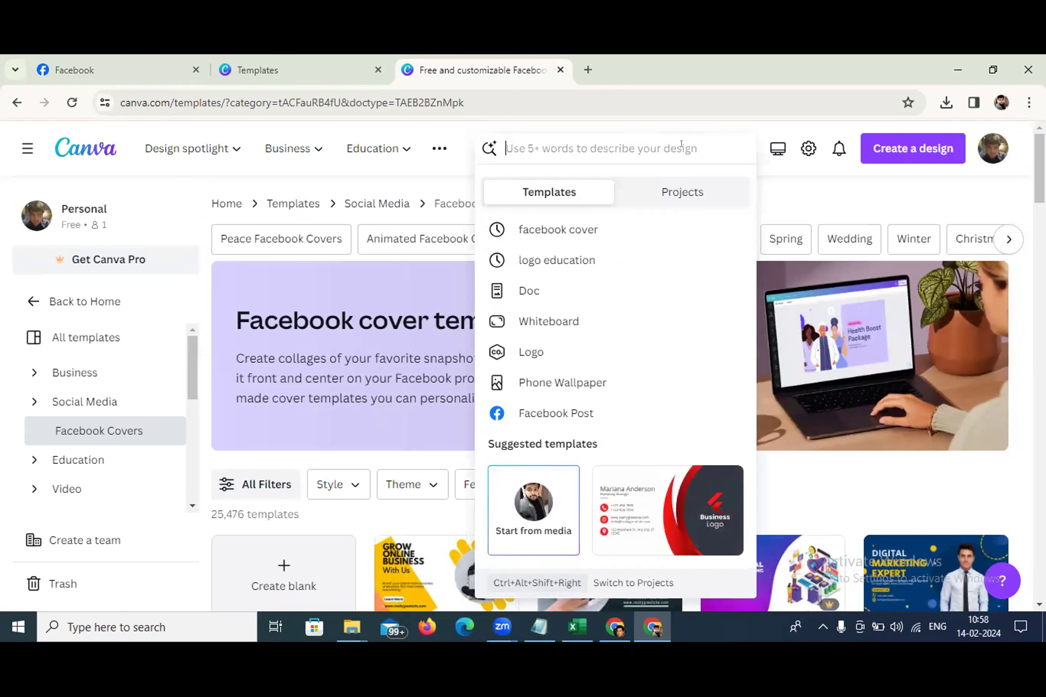
pyautogui.write('e')
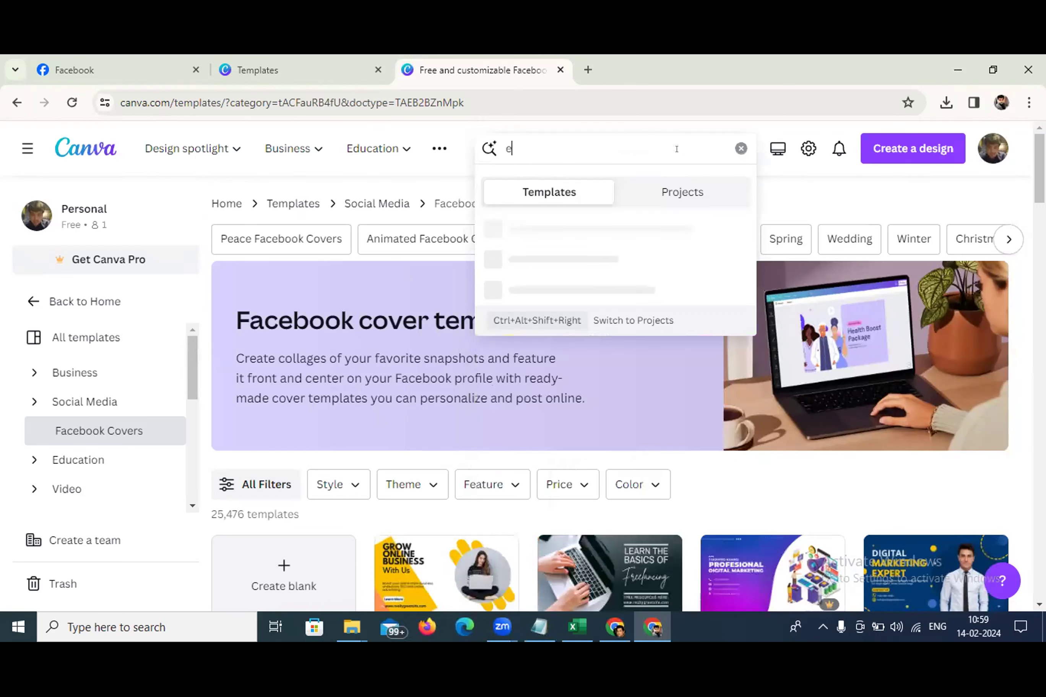
pyautogui.write('ducation')
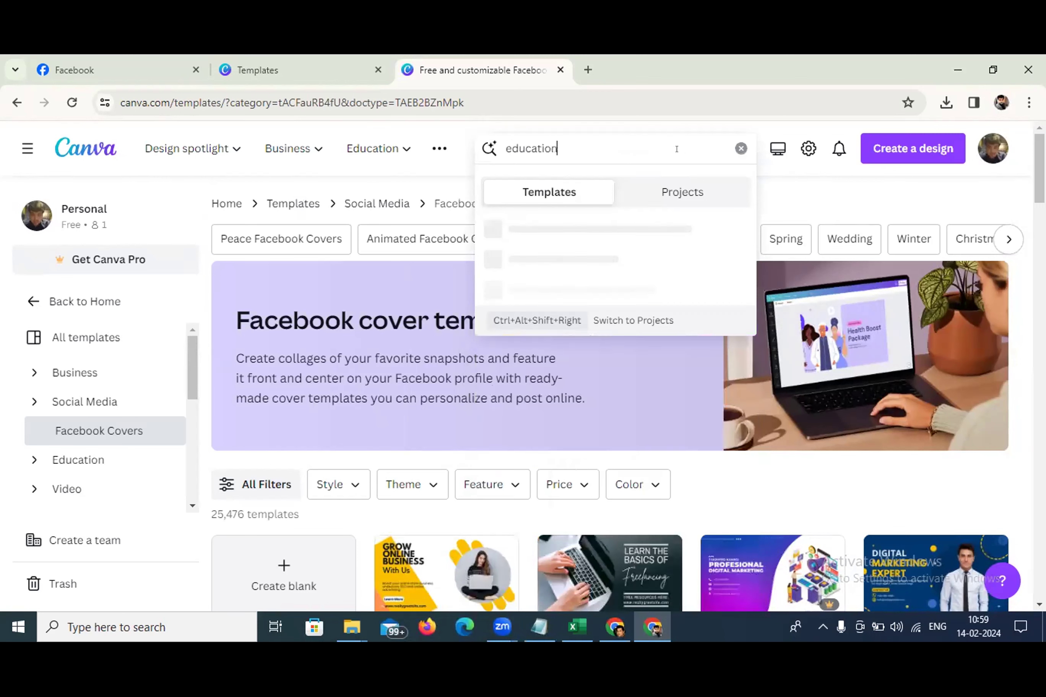
pyautogui.press('Return')
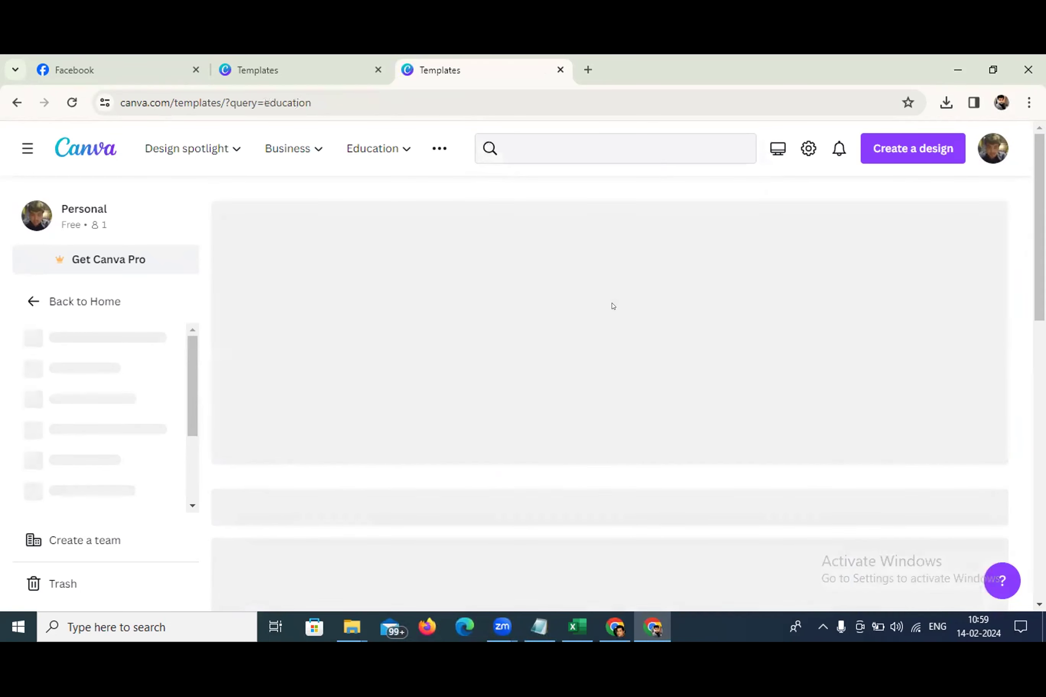
pyautogui.scroll(-4, 604, 314)
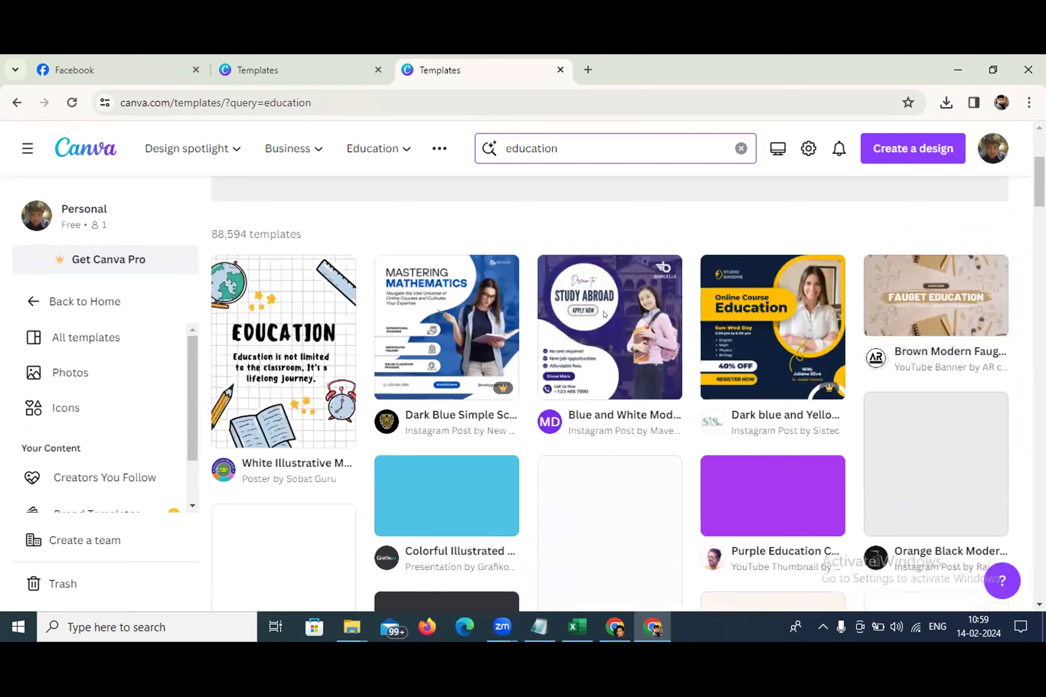
pyautogui.scroll(-2, 604, 314)
pyautogui.click(592, 144)
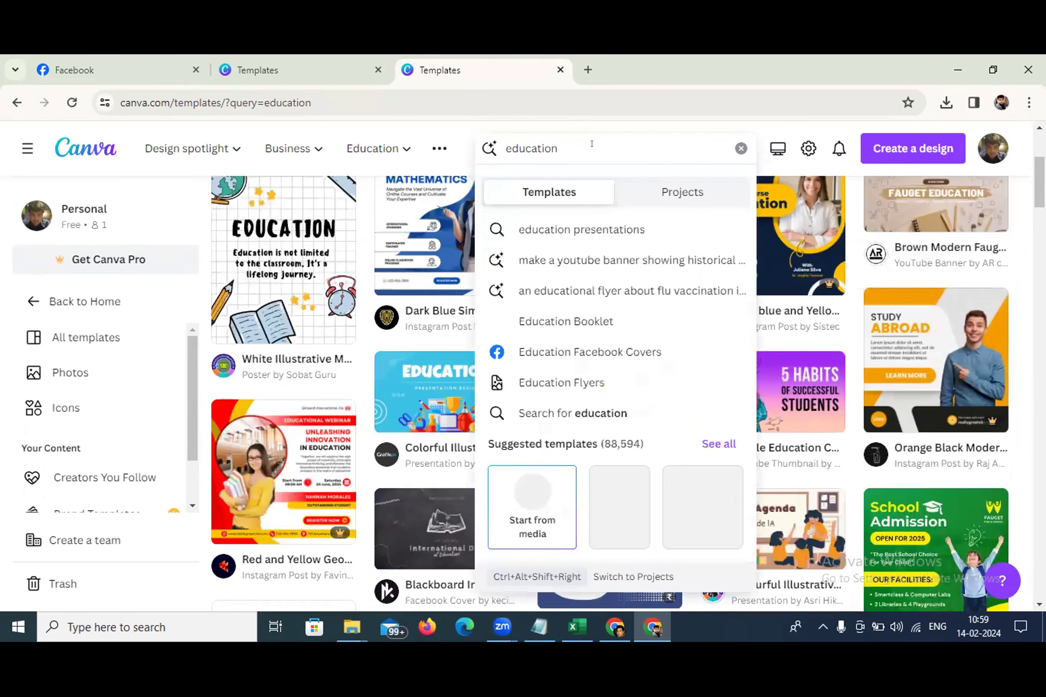
pyautogui.write('facebook cover')
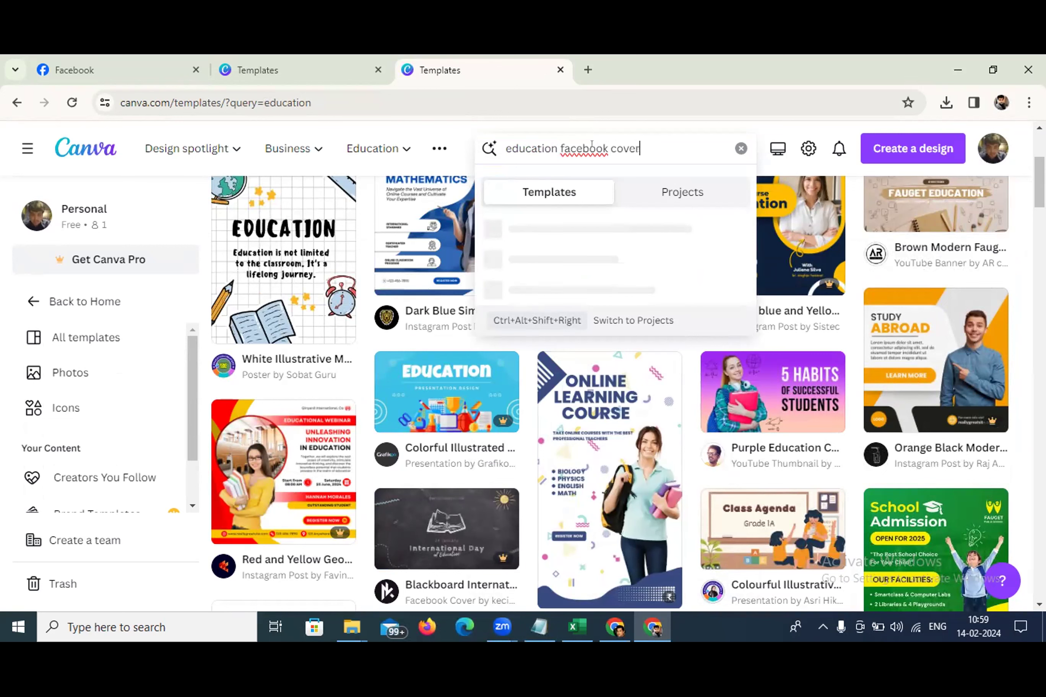
pyautogui.press('Return')
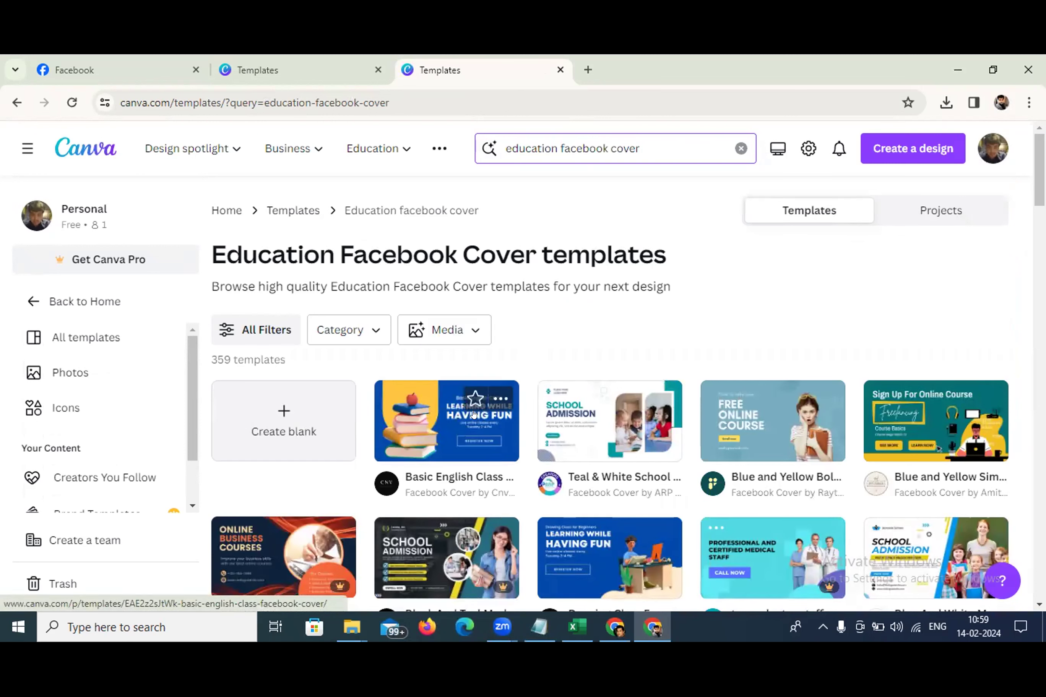
pyautogui.click(750, 404)
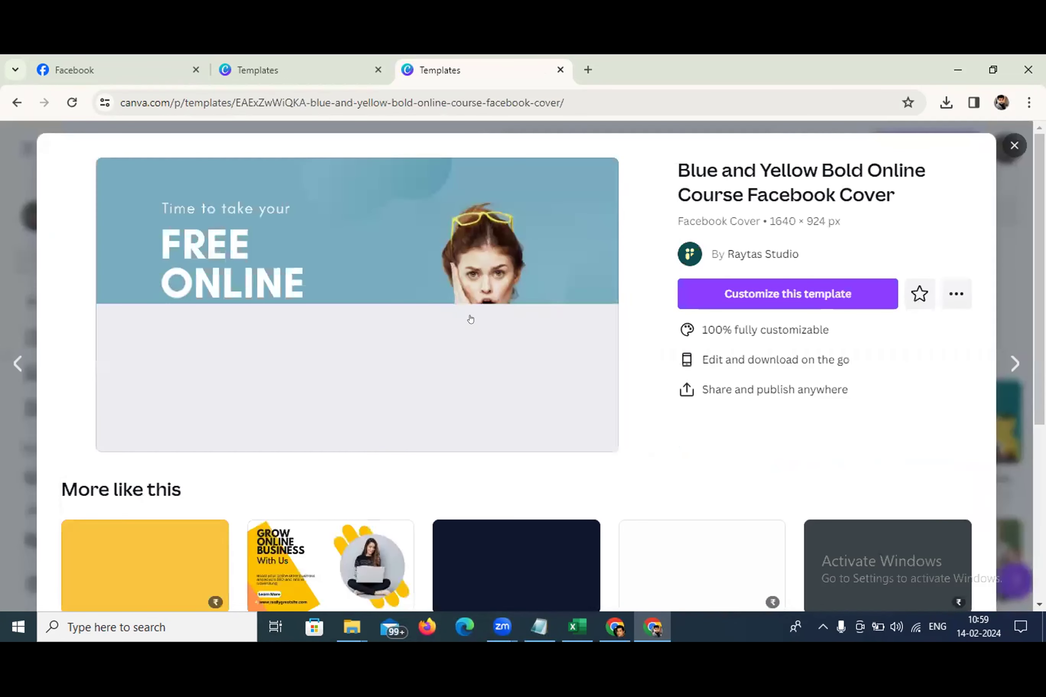
pyautogui.click(790, 292)
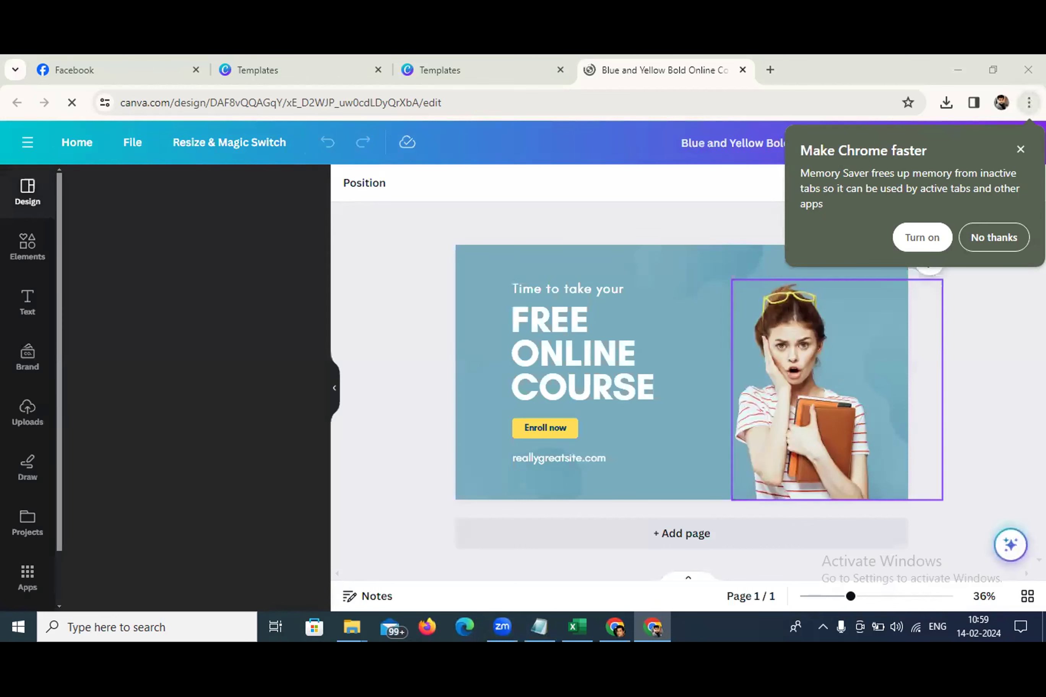
# Replace the reallygreatsite.com text under Enroll now with learnmastery.xyz
pyautogui.click(1020, 150)
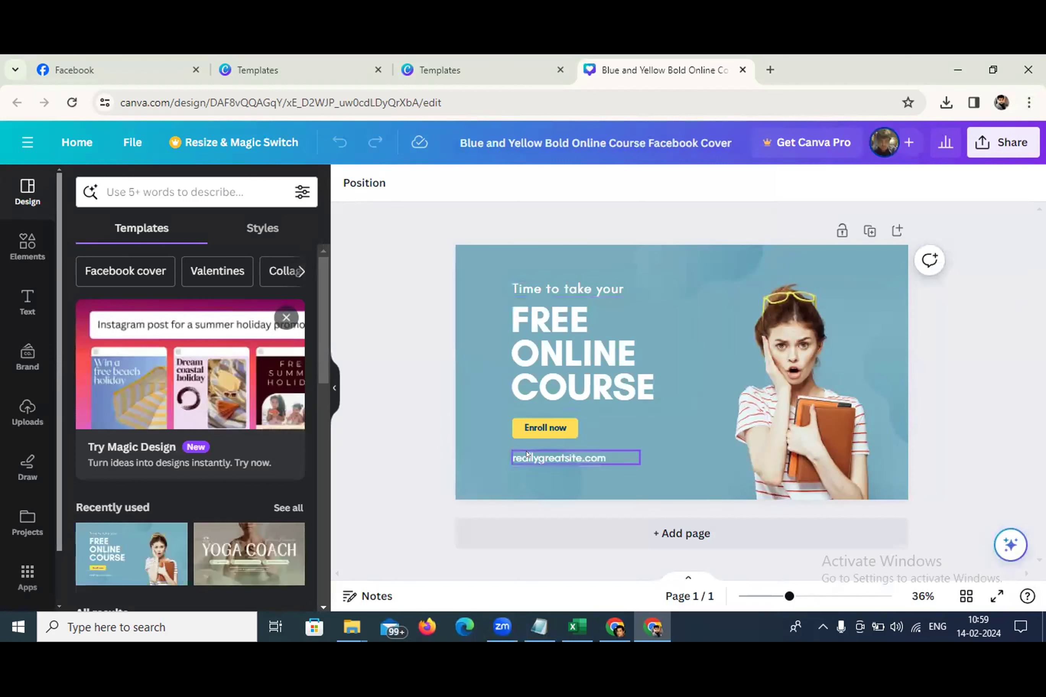
pyautogui.doubleClick(564, 453)
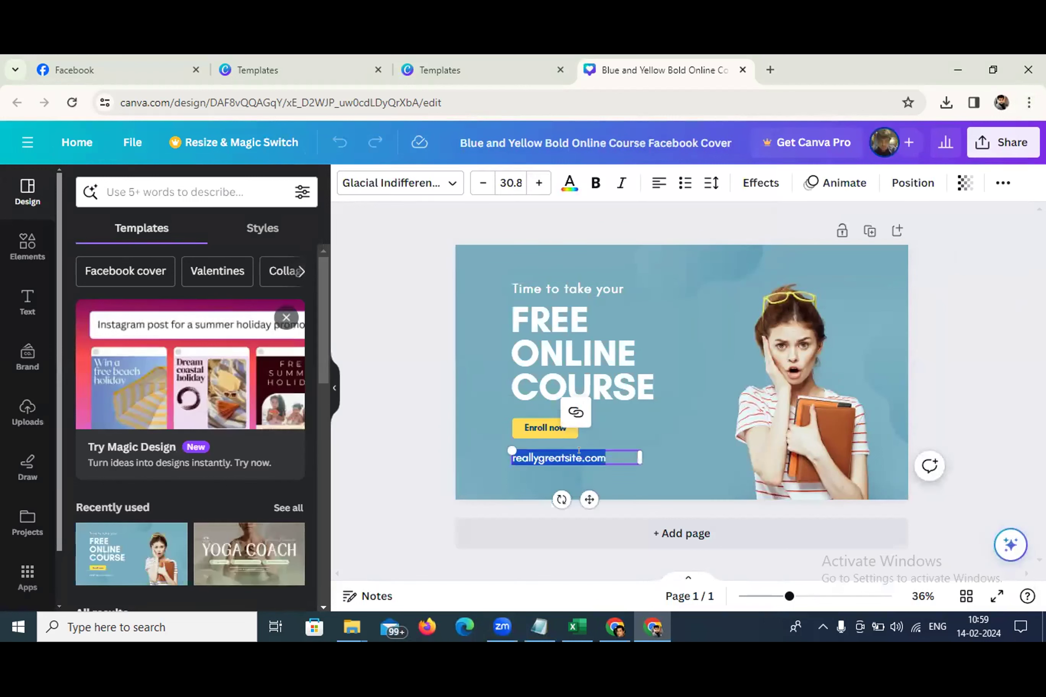
pyautogui.press('BackSpace')
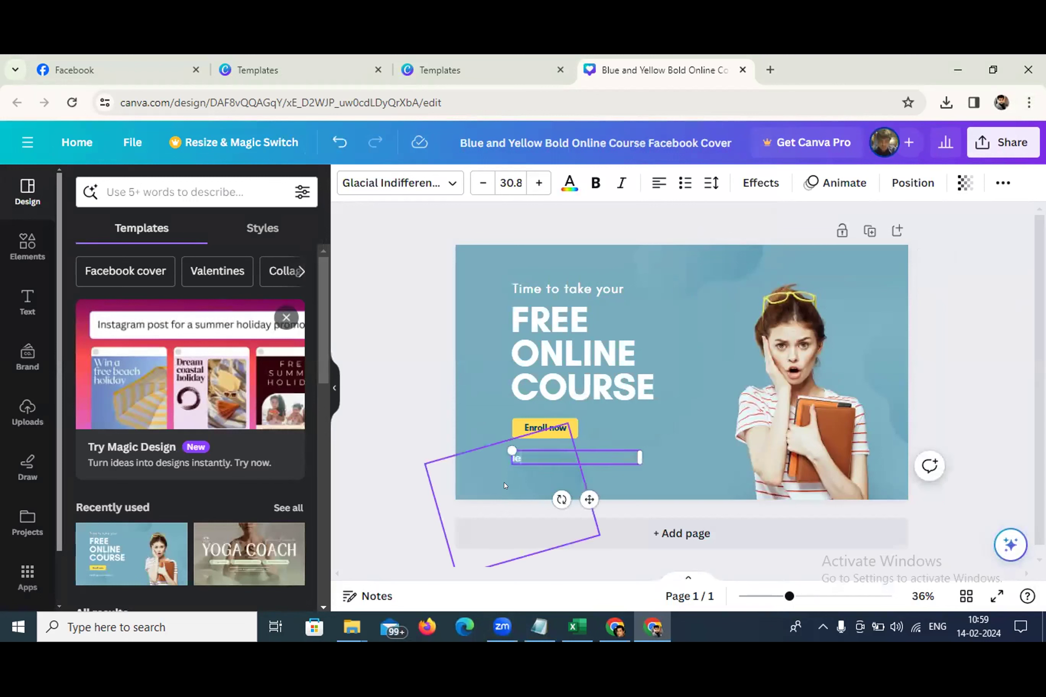
pyautogui.write('learnmastery.xyz')
pyautogui.click(678, 440)
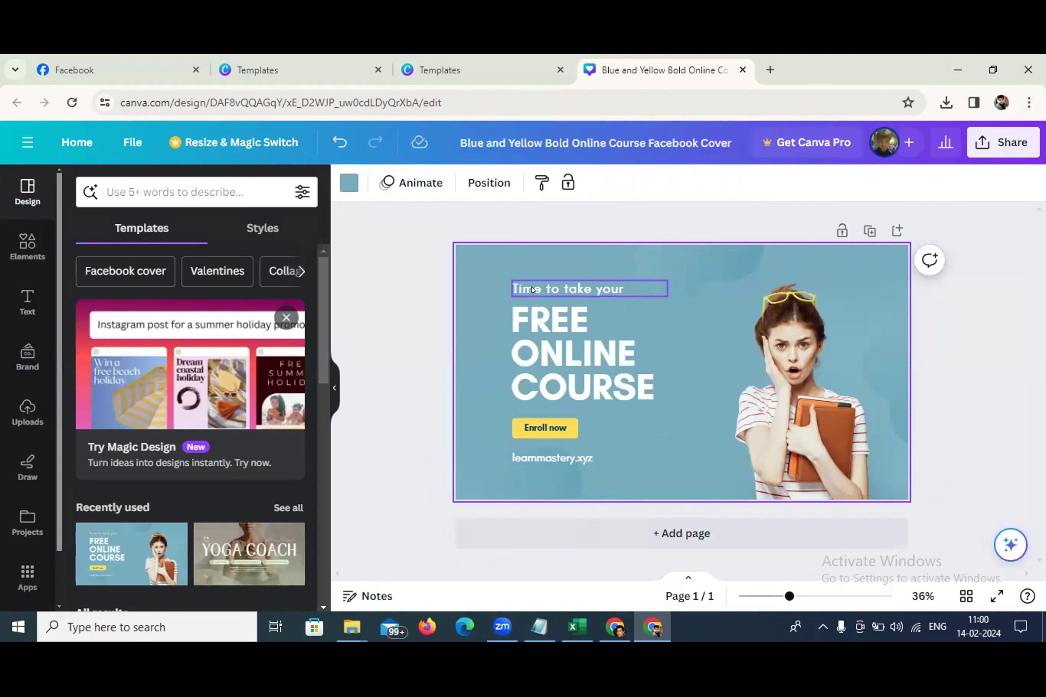
# Search the Elements library for 'student' photos and browse the results
pyautogui.click(813, 366)
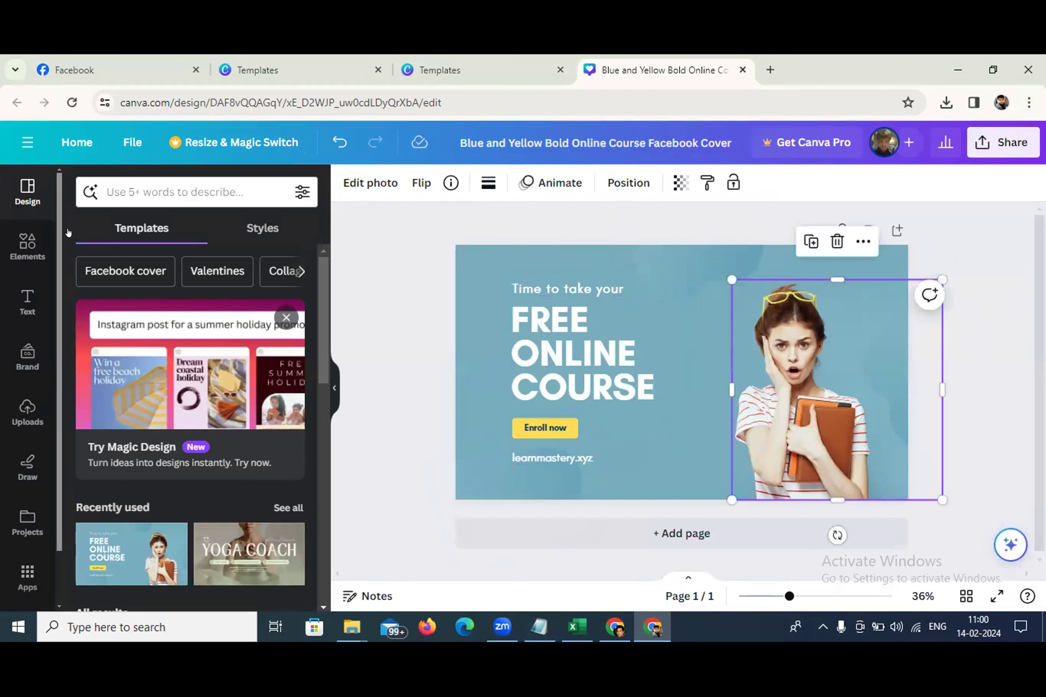
pyautogui.click(27, 245)
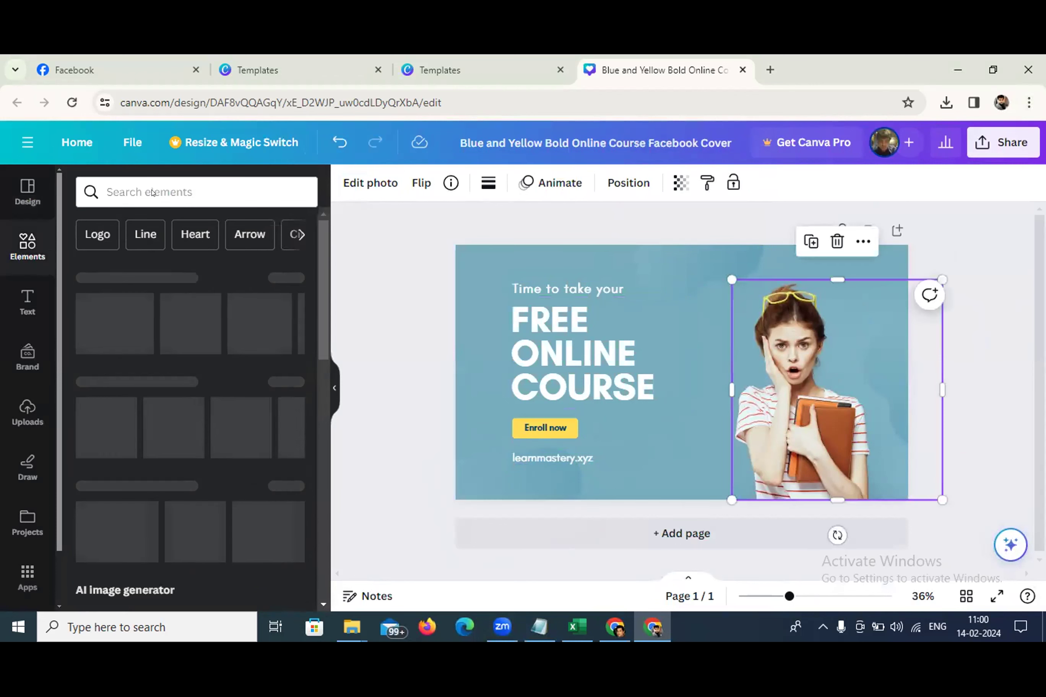
pyautogui.click(152, 184)
pyautogui.write('E')
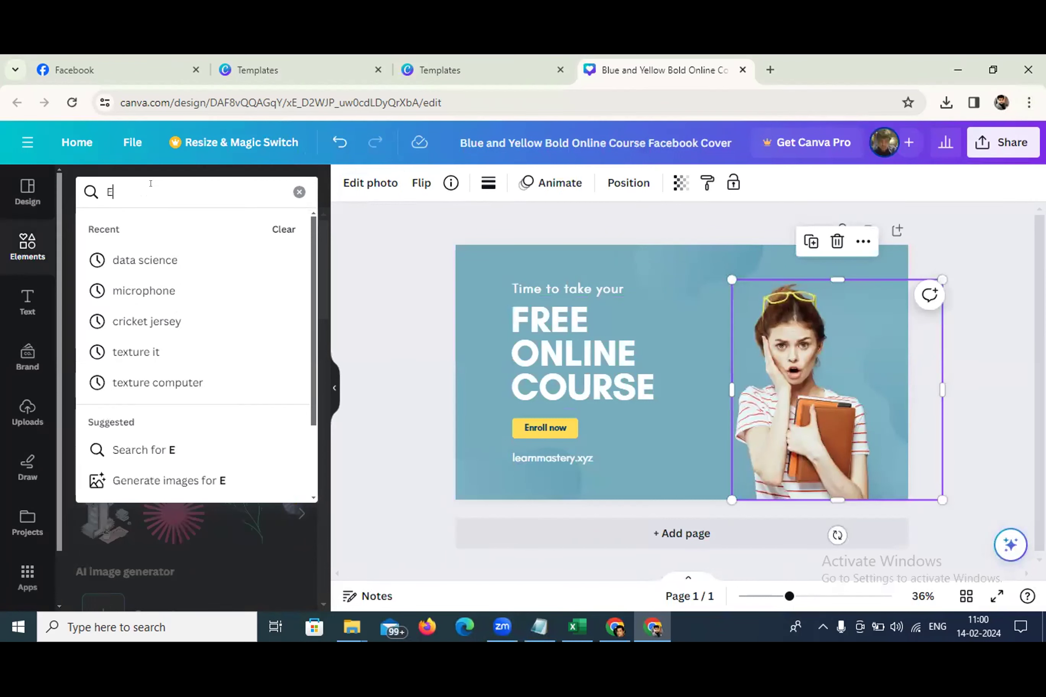
pyautogui.press('BackSpace')
pyautogui.write('s')
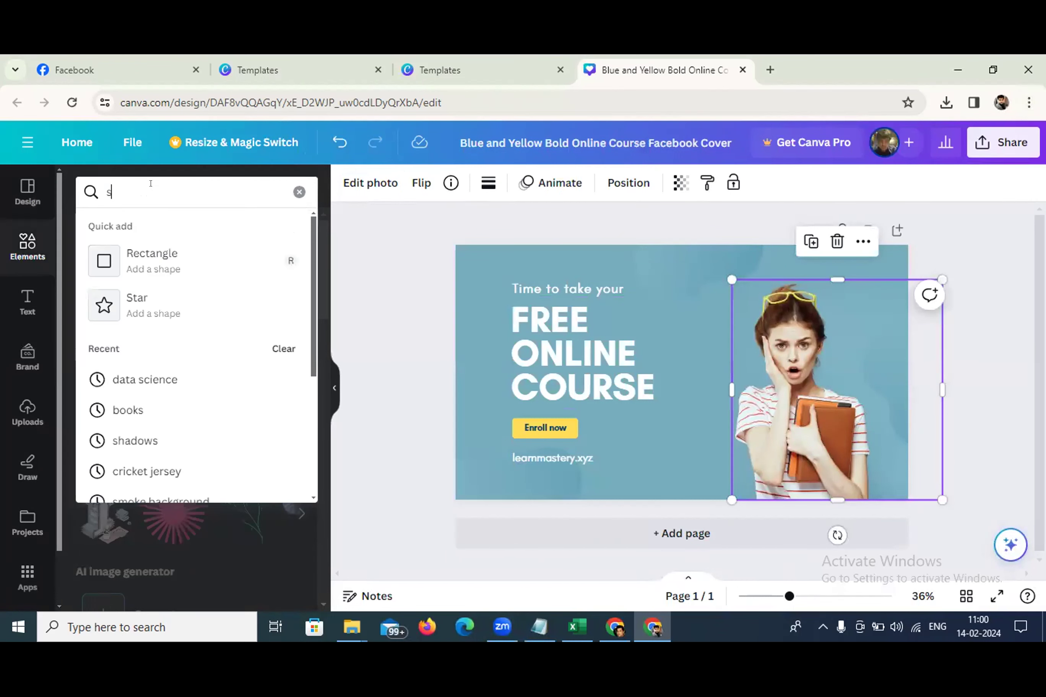
pyautogui.write('tudent')
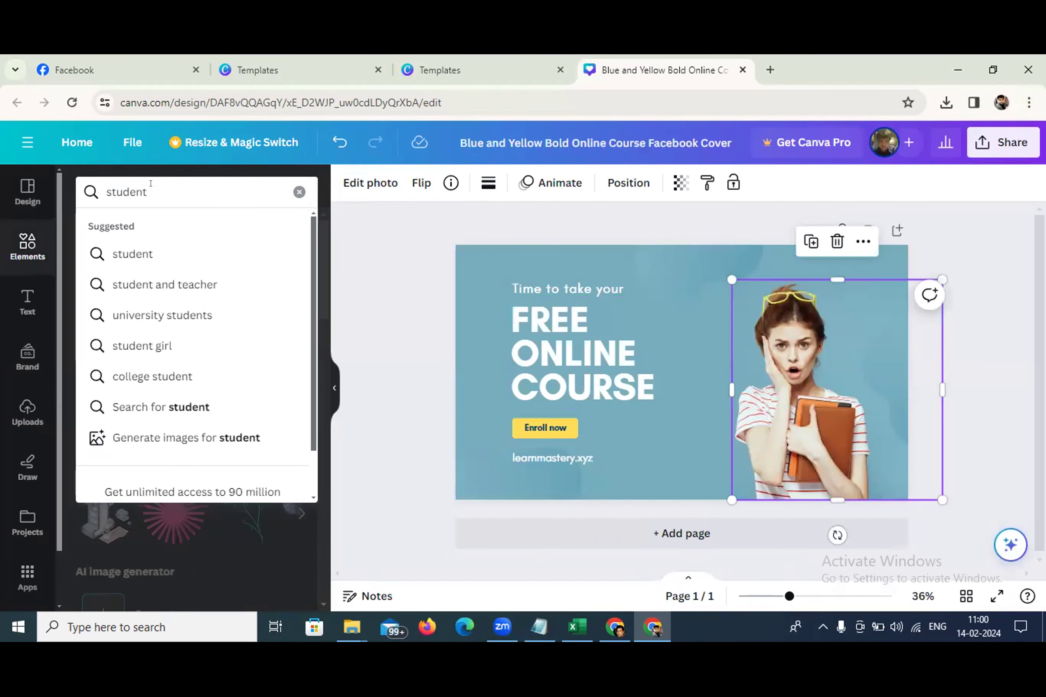
pyautogui.press('Return')
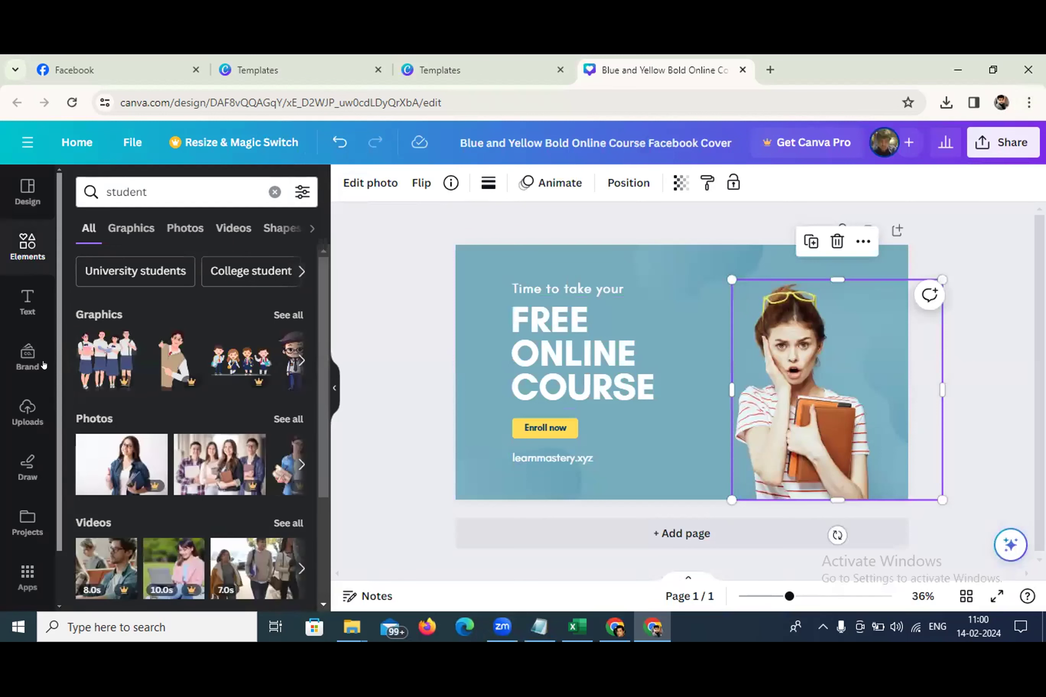
pyautogui.click(274, 418)
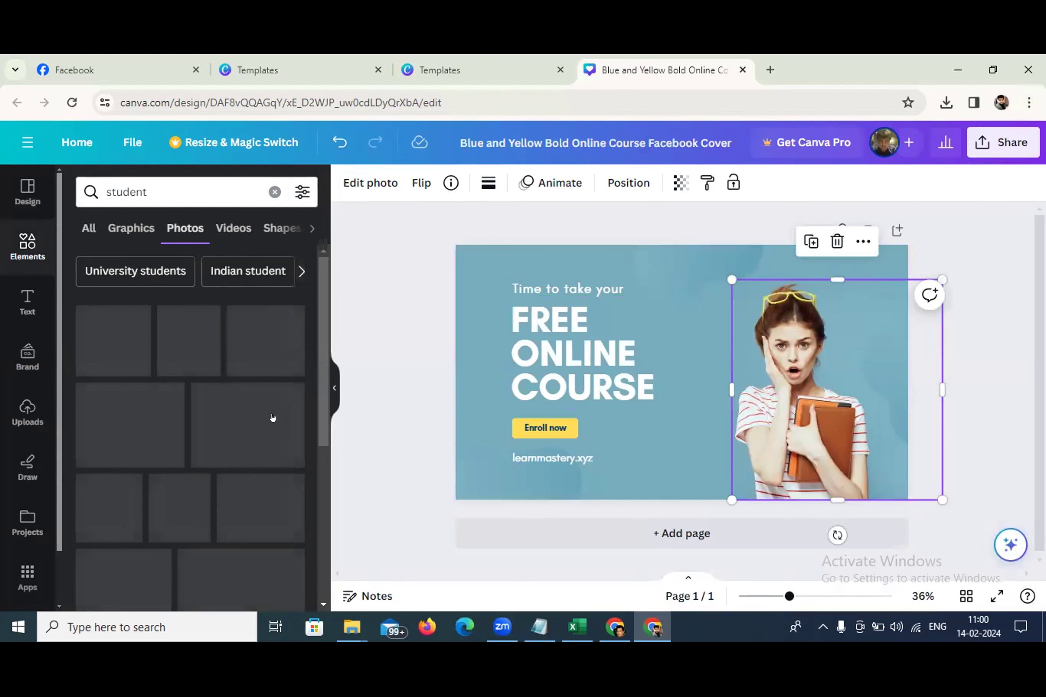
pyautogui.scroll(-5, 150, 465)
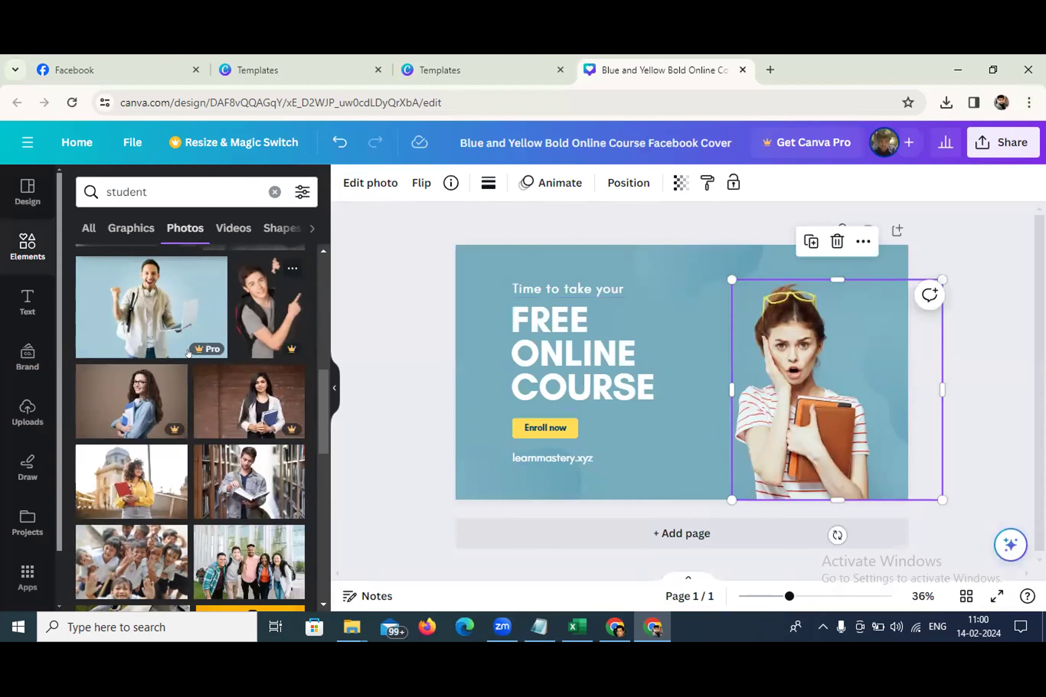
pyautogui.scroll(-2, 188, 365)
pyautogui.scroll(-10, 188, 364)
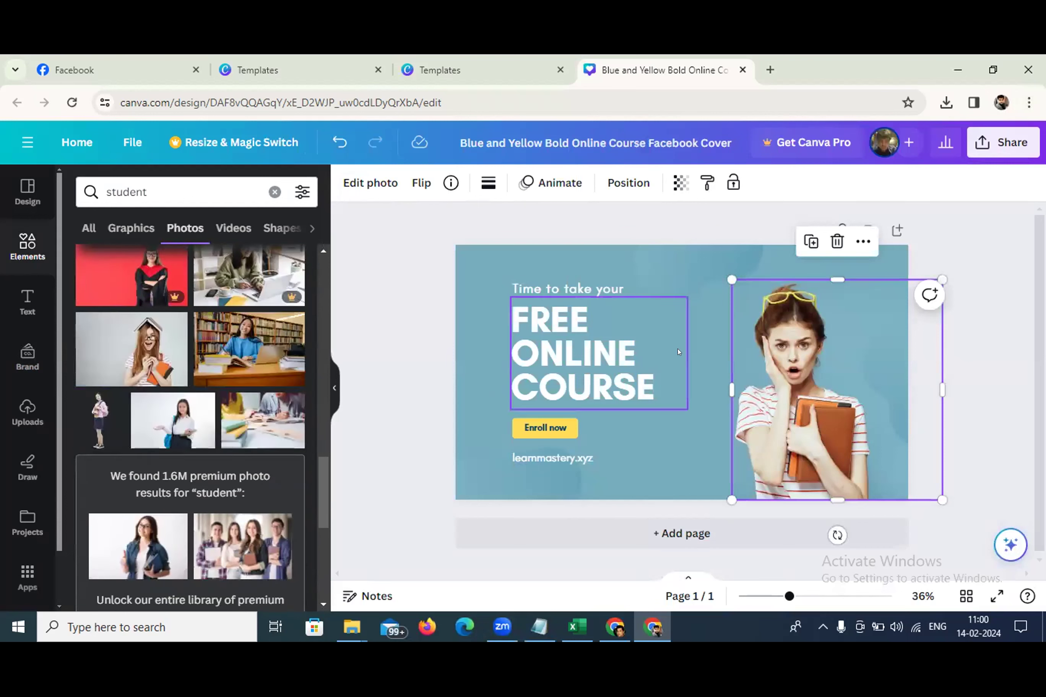
pyautogui.click(995, 376)
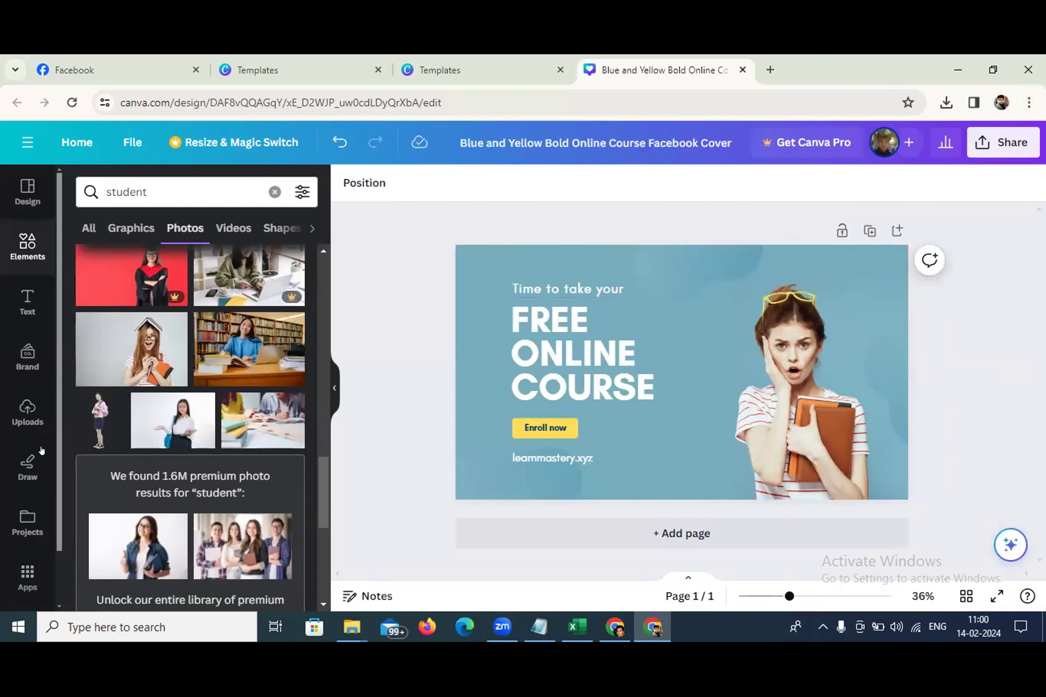
pyautogui.scroll(3, 211, 405)
pyautogui.scroll(-2, 211, 404)
pyautogui.scroll(5, 153, 428)
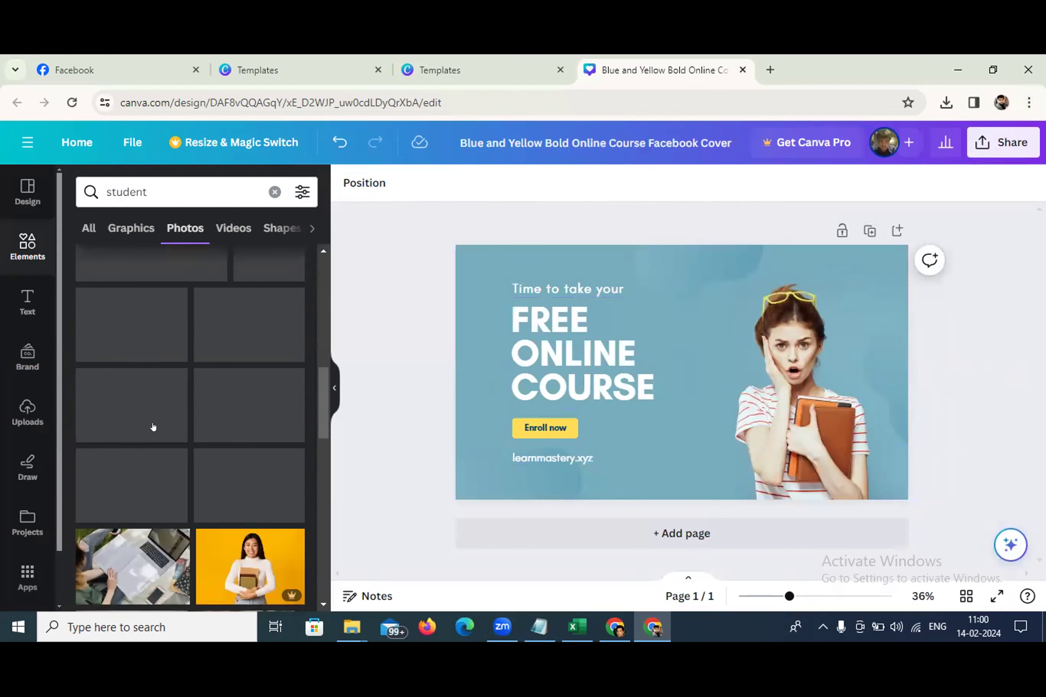
pyautogui.scroll(3, 250, 377)
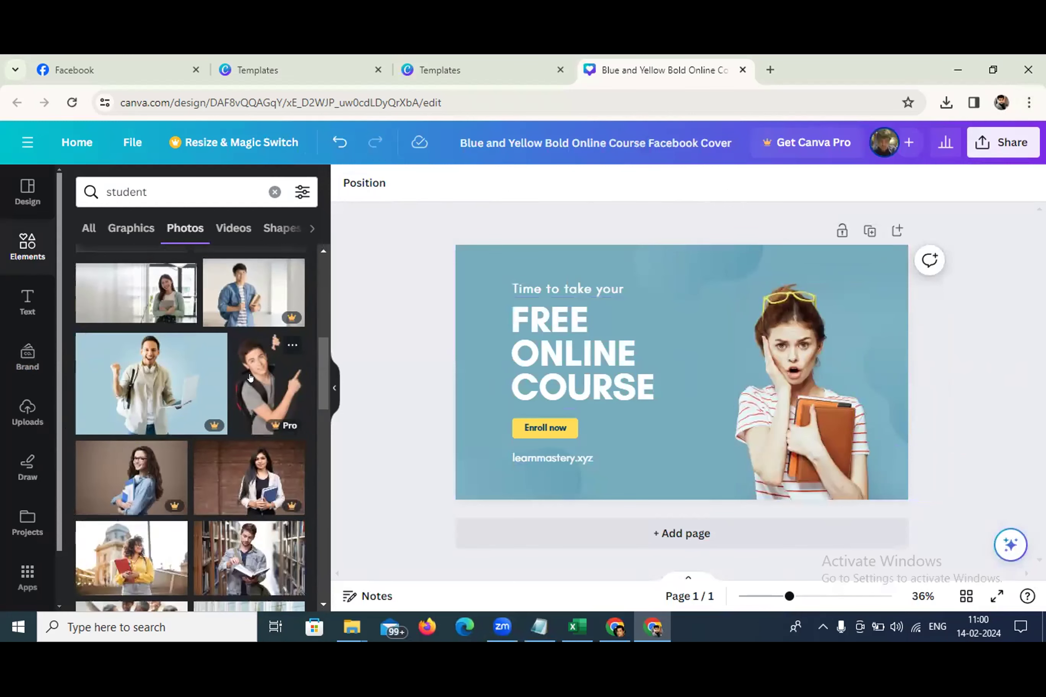
# Add the pointing boy photo, flip it horizontally, and place it beside the headline
pyautogui.click(250, 377)
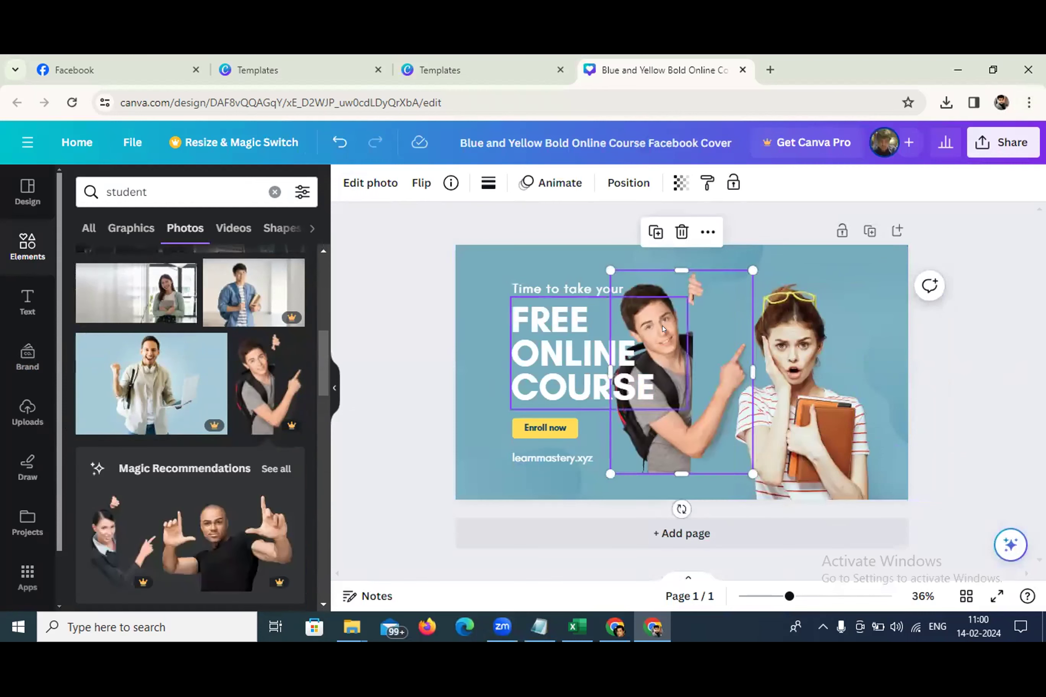
pyautogui.click(707, 232)
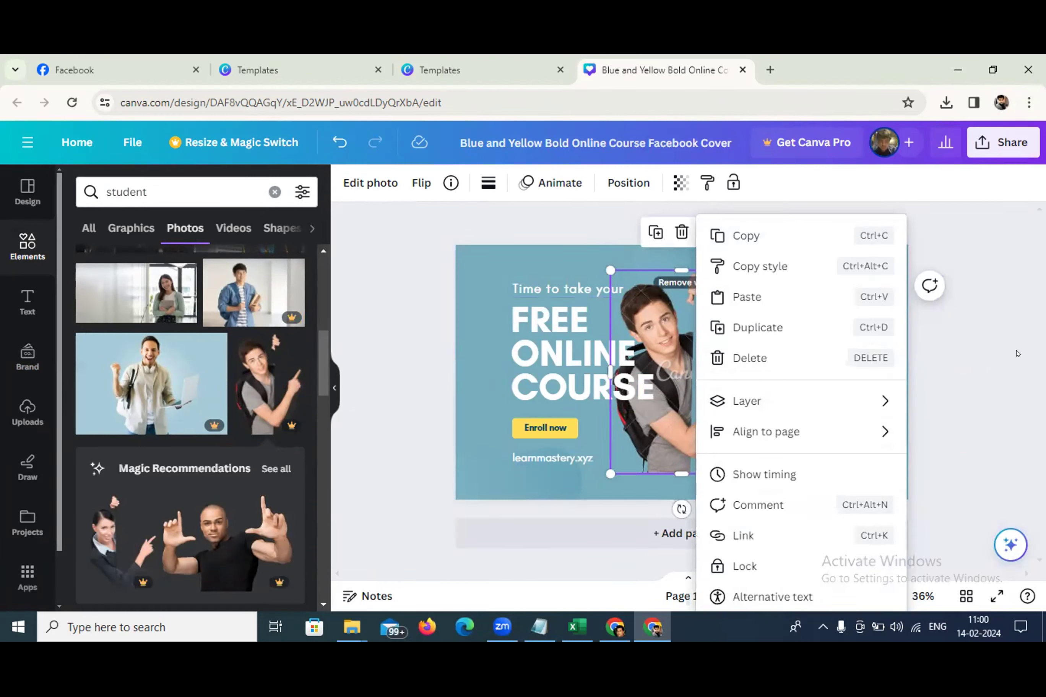
pyautogui.click(999, 345)
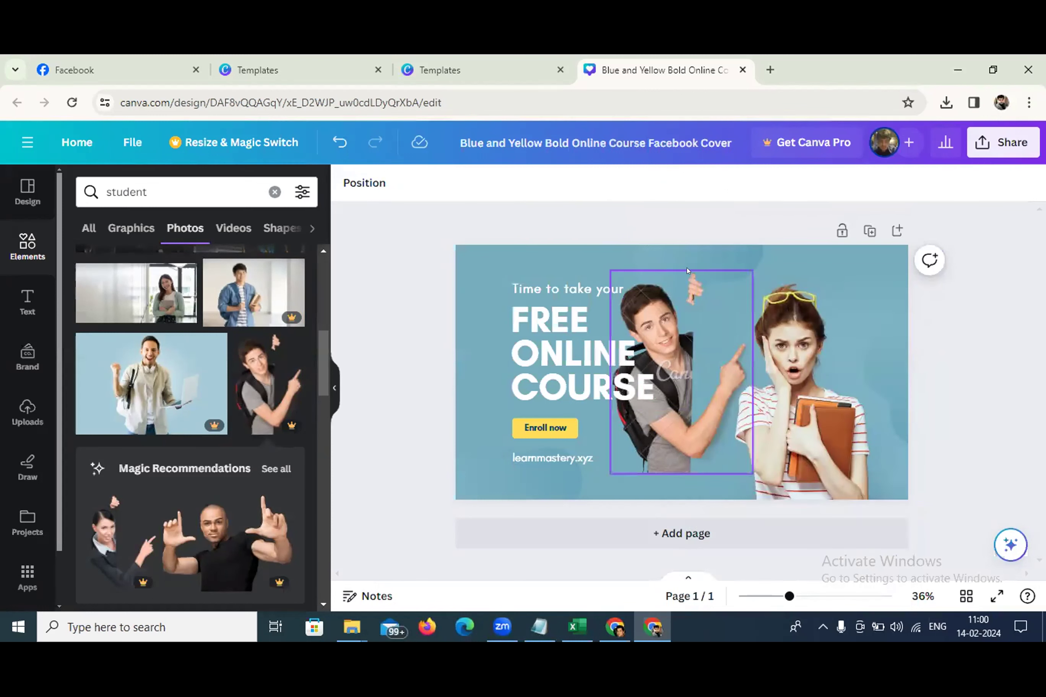
pyautogui.click(687, 277)
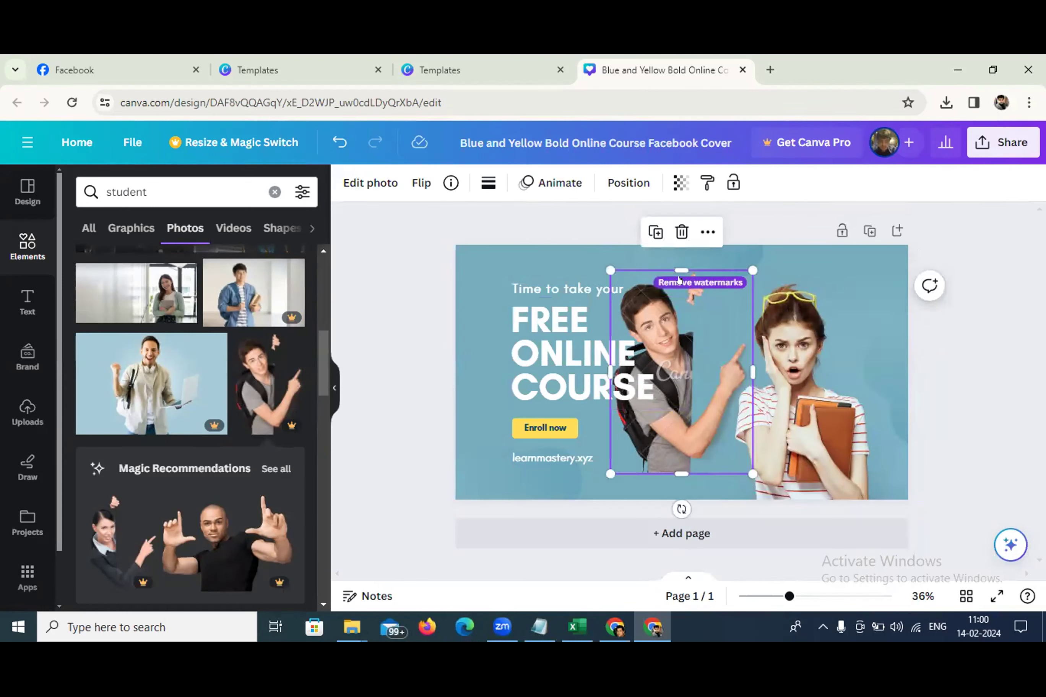
pyautogui.click(421, 183)
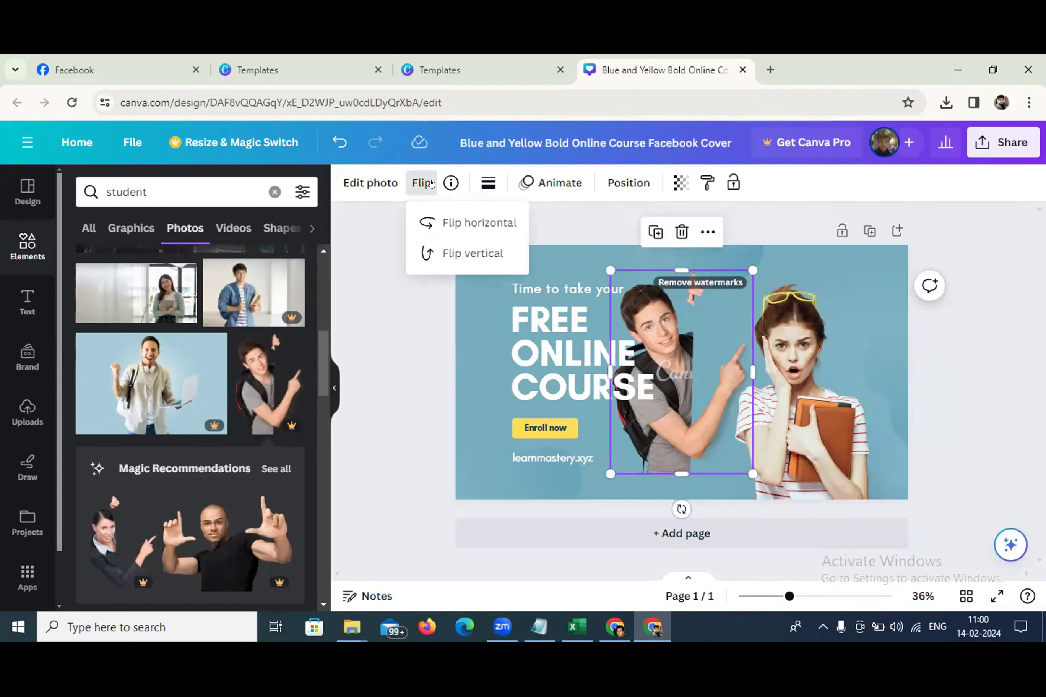
pyautogui.click(445, 220)
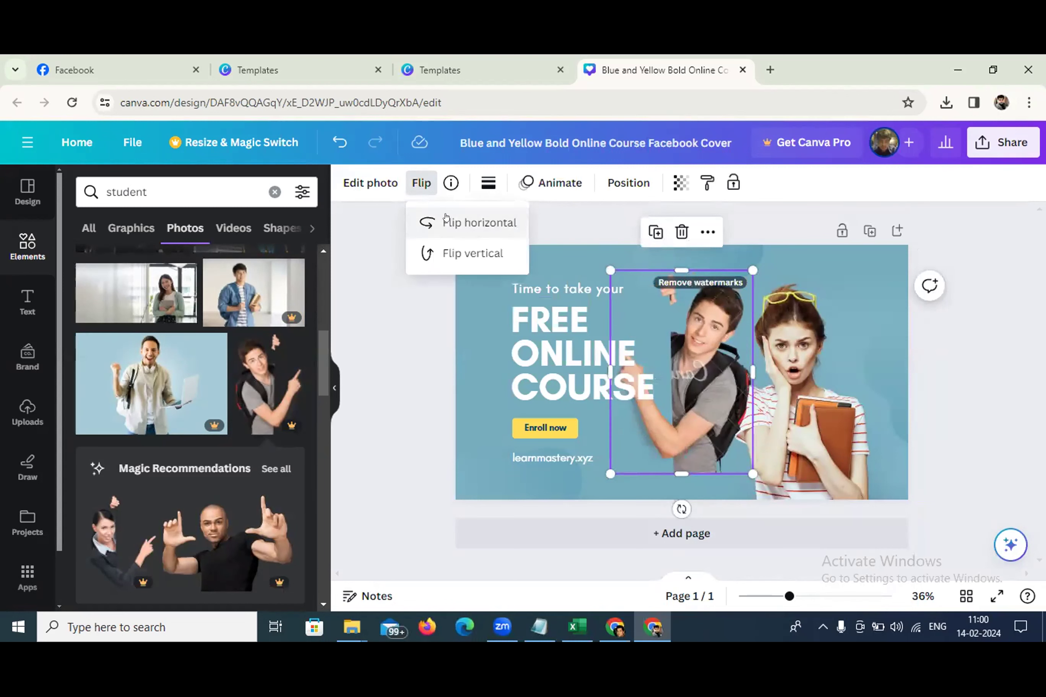
pyautogui.click(990, 403)
pyautogui.click(787, 353)
pyautogui.moveTo(696, 360); pyautogui.dragTo(670, 414)
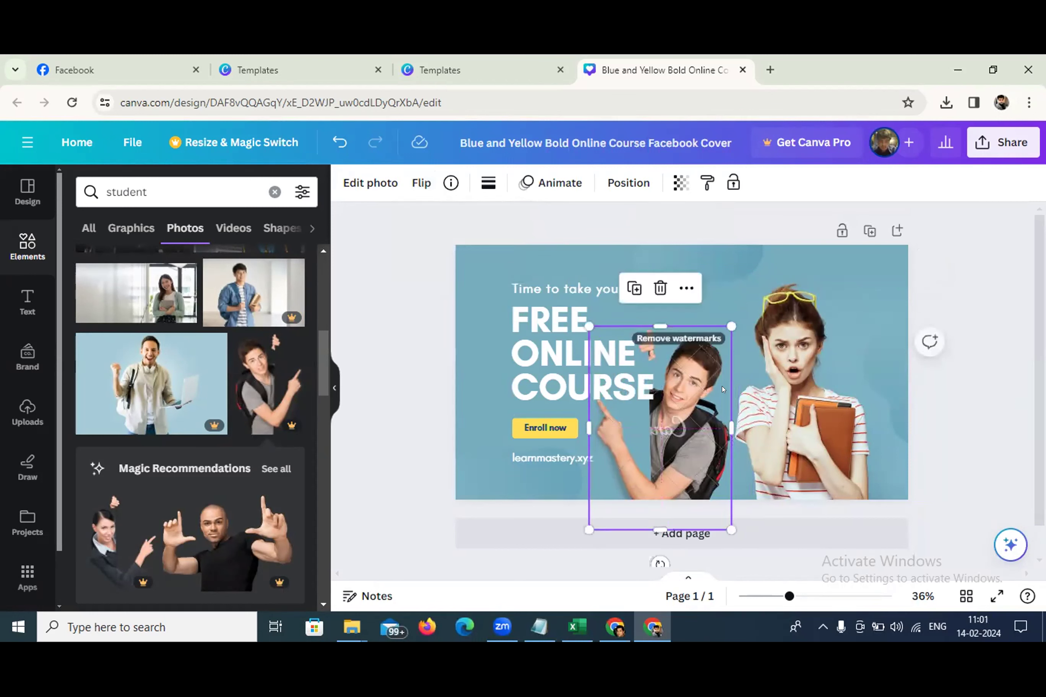
# Delete the original girl photo from the cover
pyautogui.click(974, 438)
pyautogui.click(835, 414)
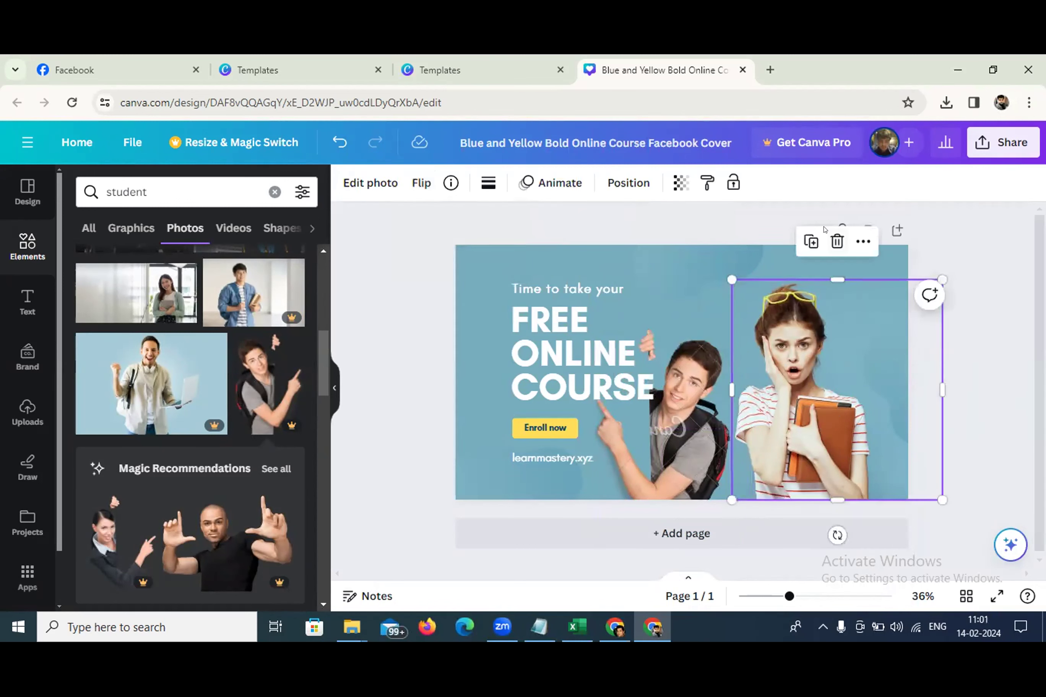
pyautogui.click(836, 241)
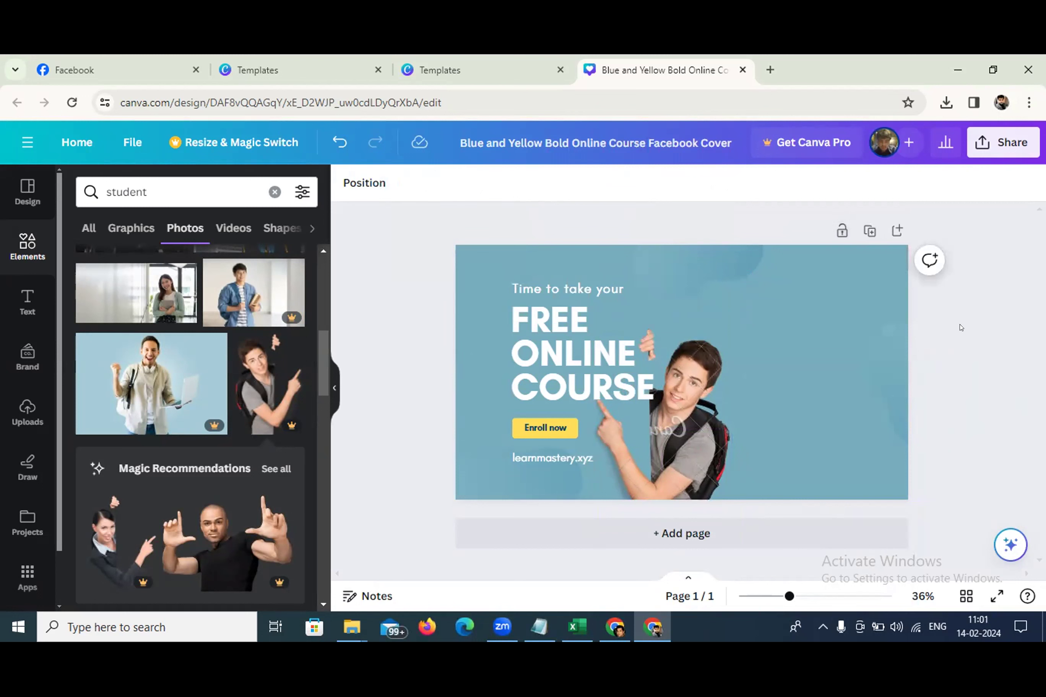
# Undo the photo edits, download the cover as a PNG, and return to Facebook's Page setup
pyautogui.hotkey('ctrl', 'z')
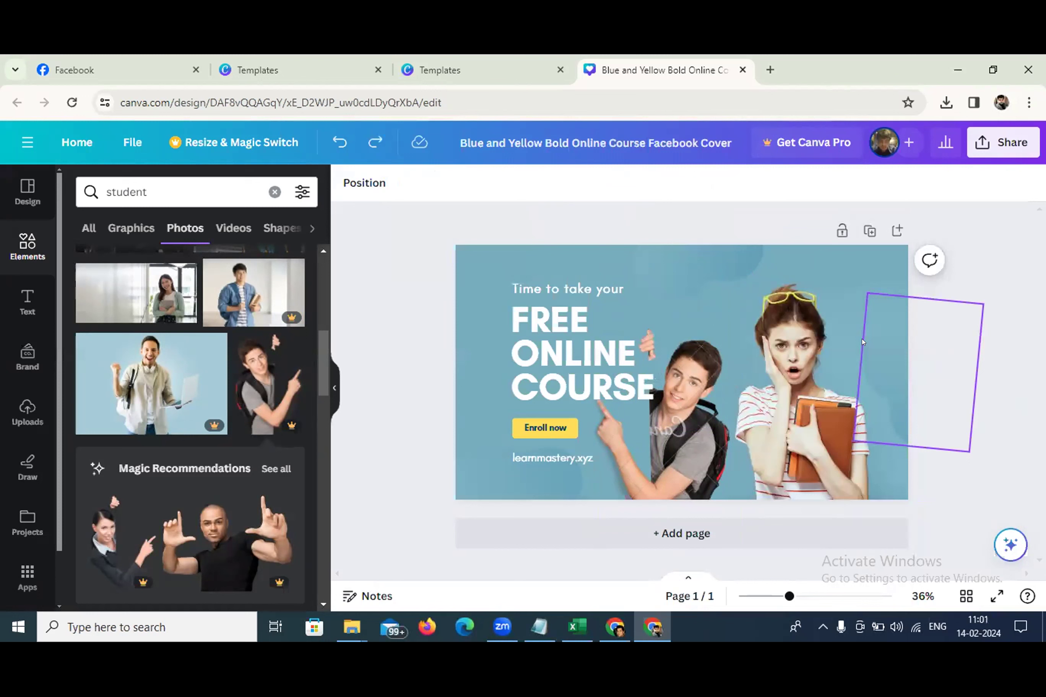
pyautogui.hotkey('ctrl', 'z')
pyautogui.hotkey('ctrl', 'z')
pyautogui.hotkey('ctrl', 'z')
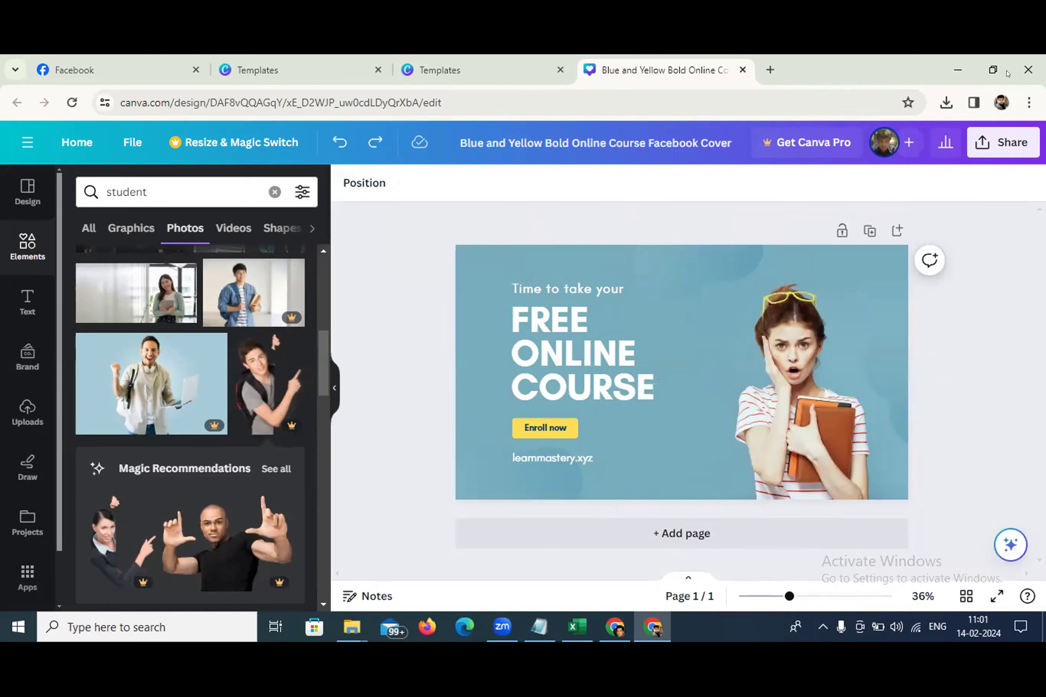
pyautogui.click(1003, 142)
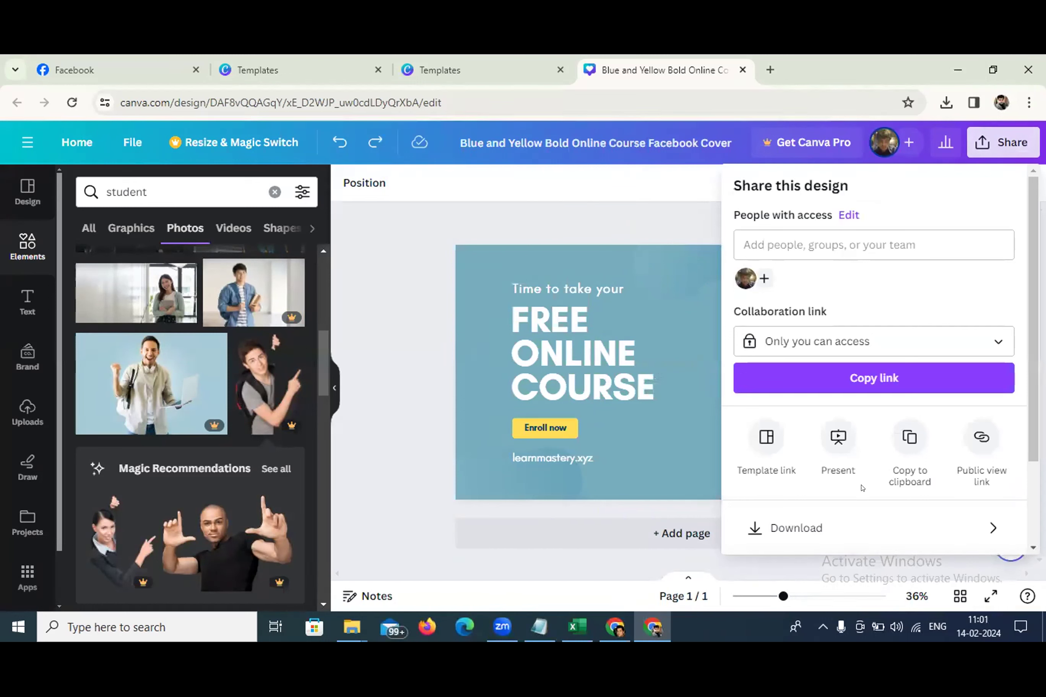
pyautogui.click(810, 528)
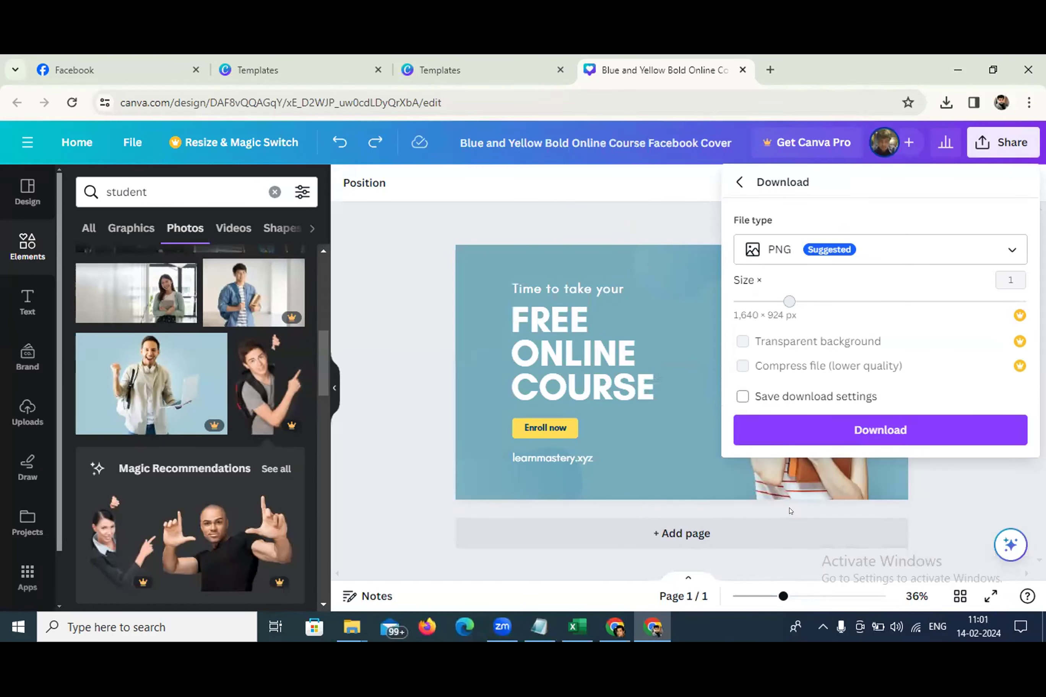
pyautogui.click(817, 431)
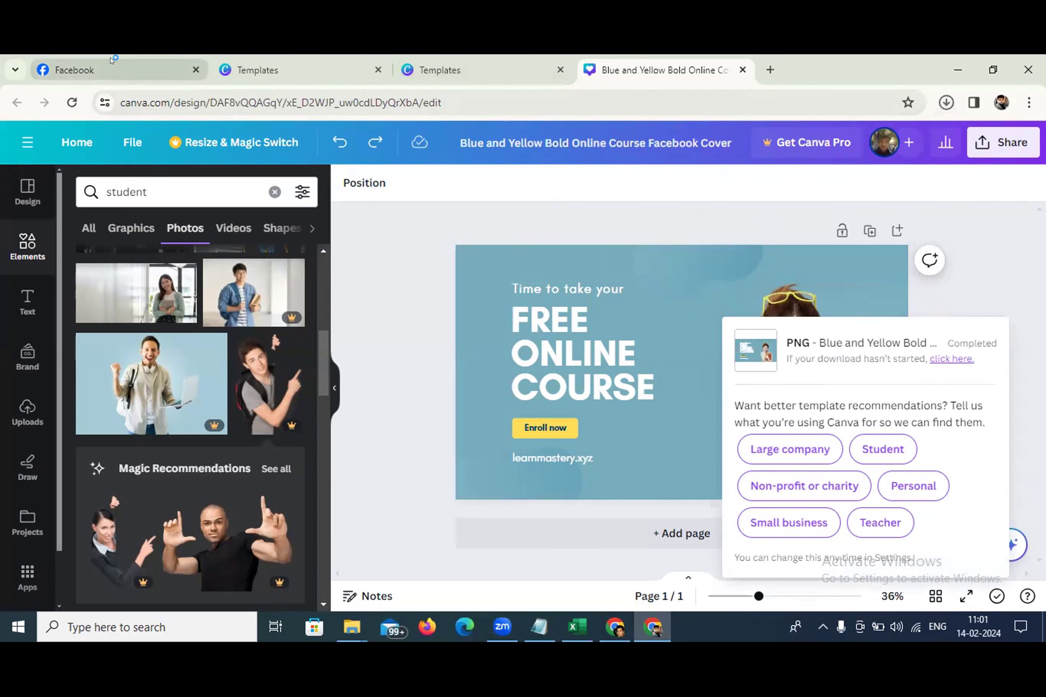
pyautogui.click(90, 68)
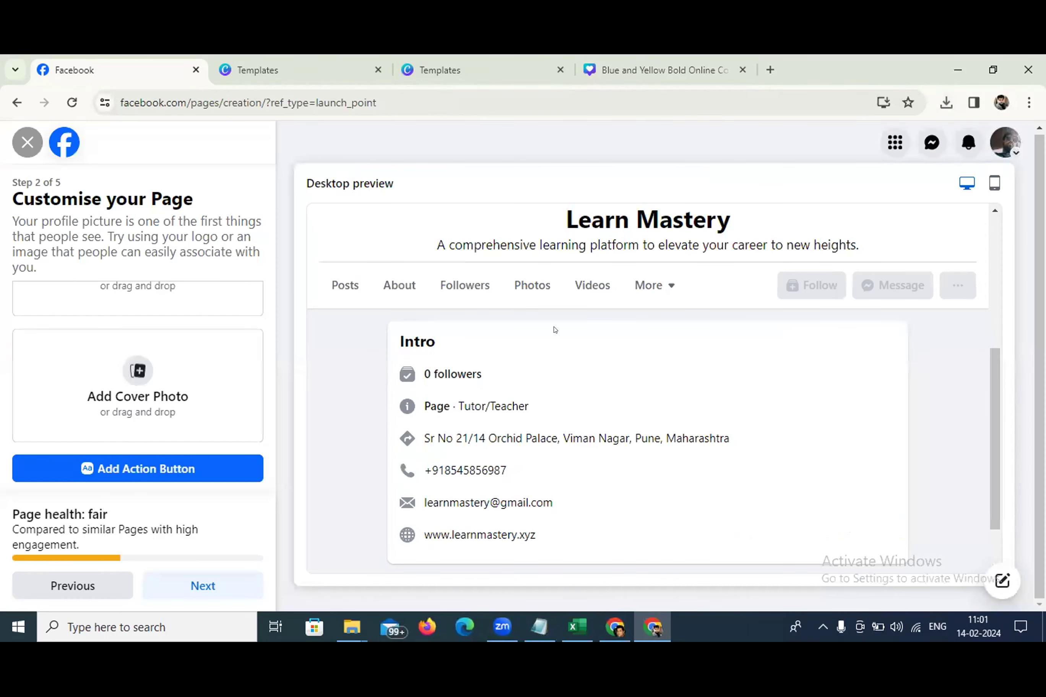
pyautogui.scroll(2, 103, 328)
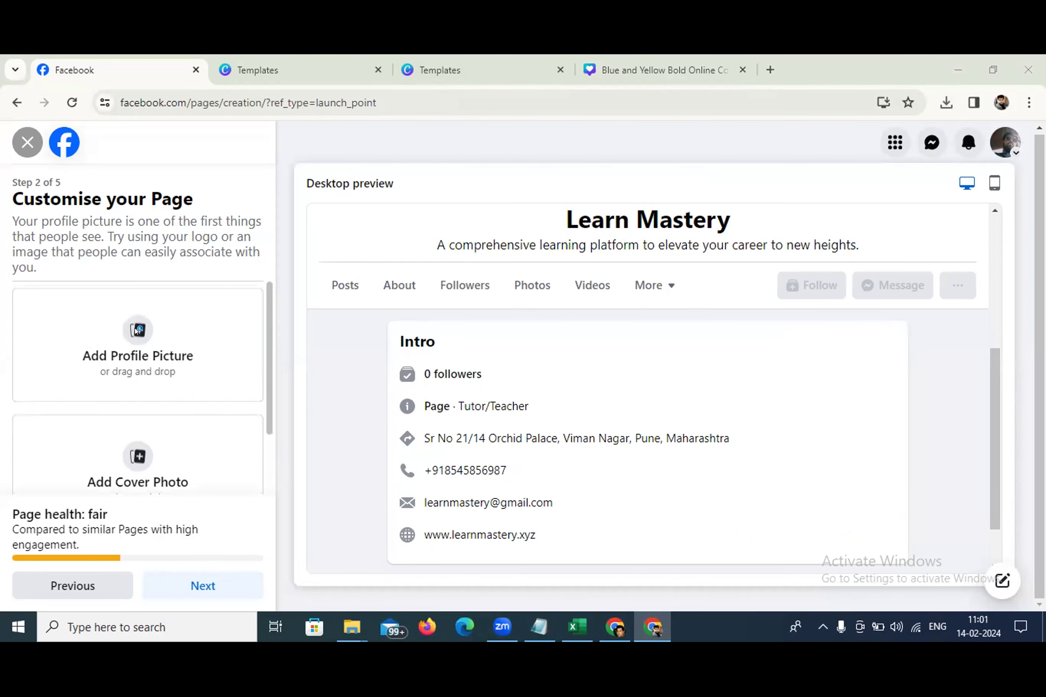
pyautogui.click(137, 330)
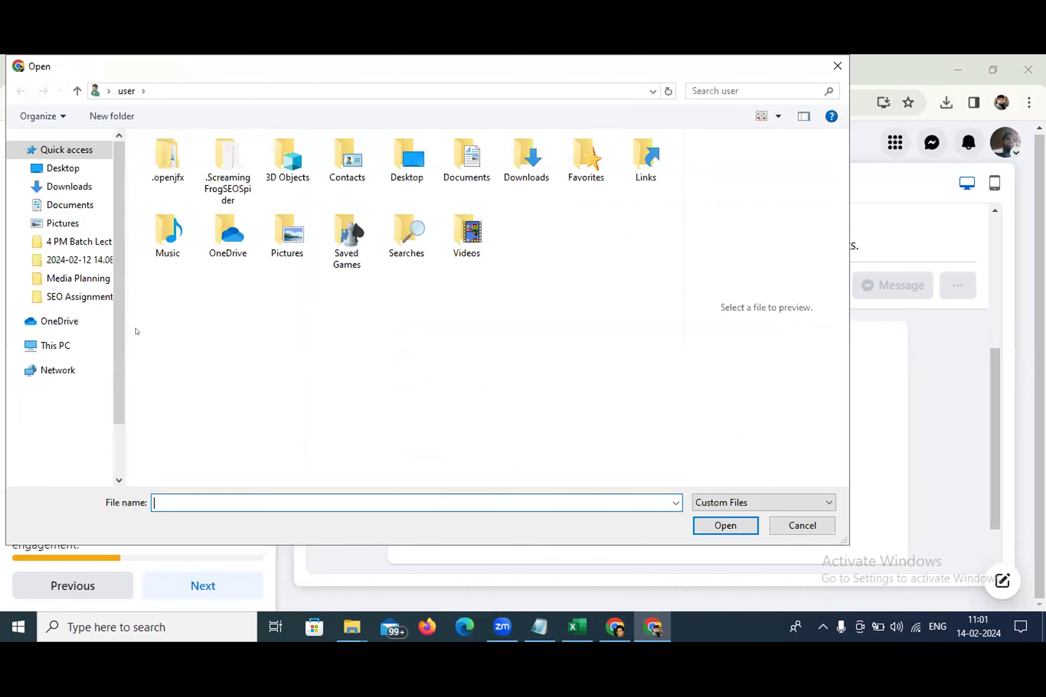
pyautogui.click(68, 205)
pyautogui.click(70, 186)
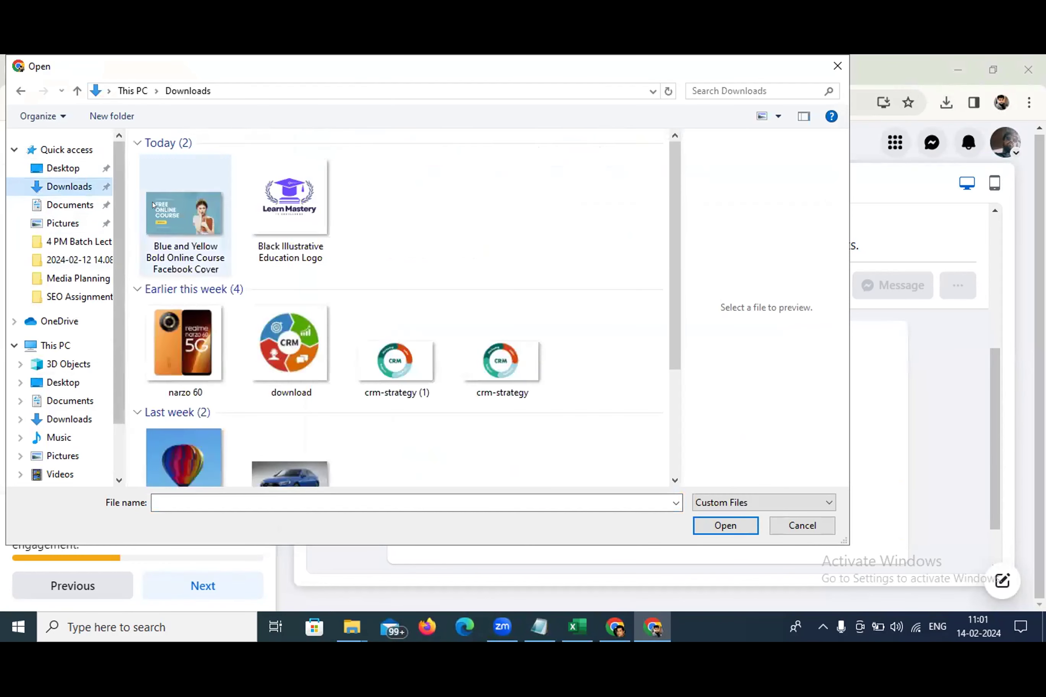
pyautogui.click(285, 197)
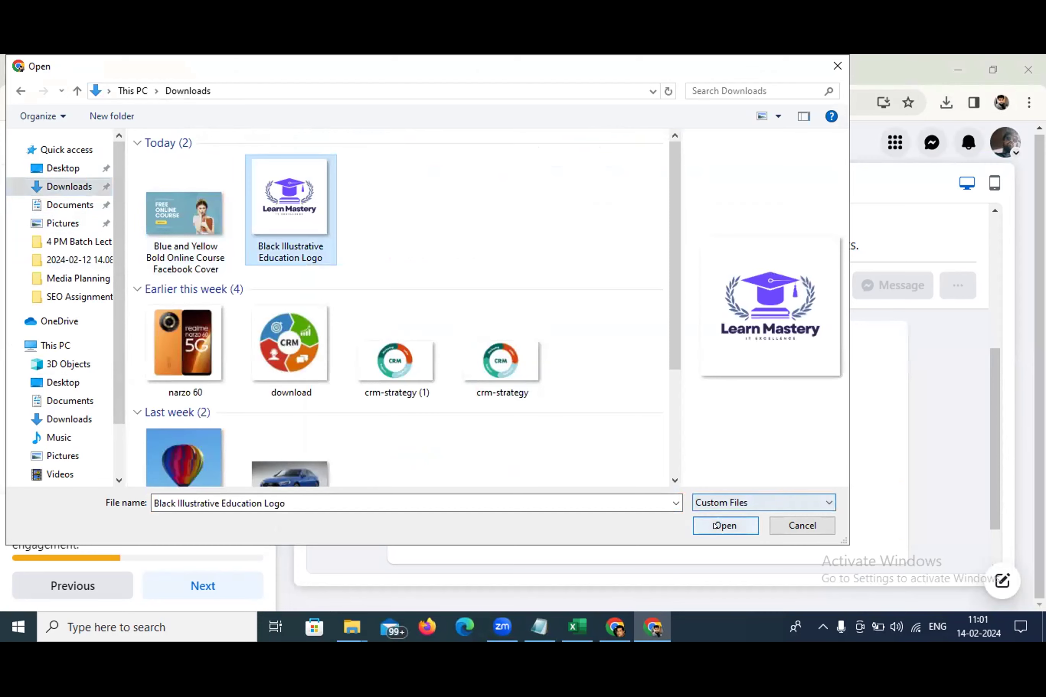
pyautogui.click(716, 526)
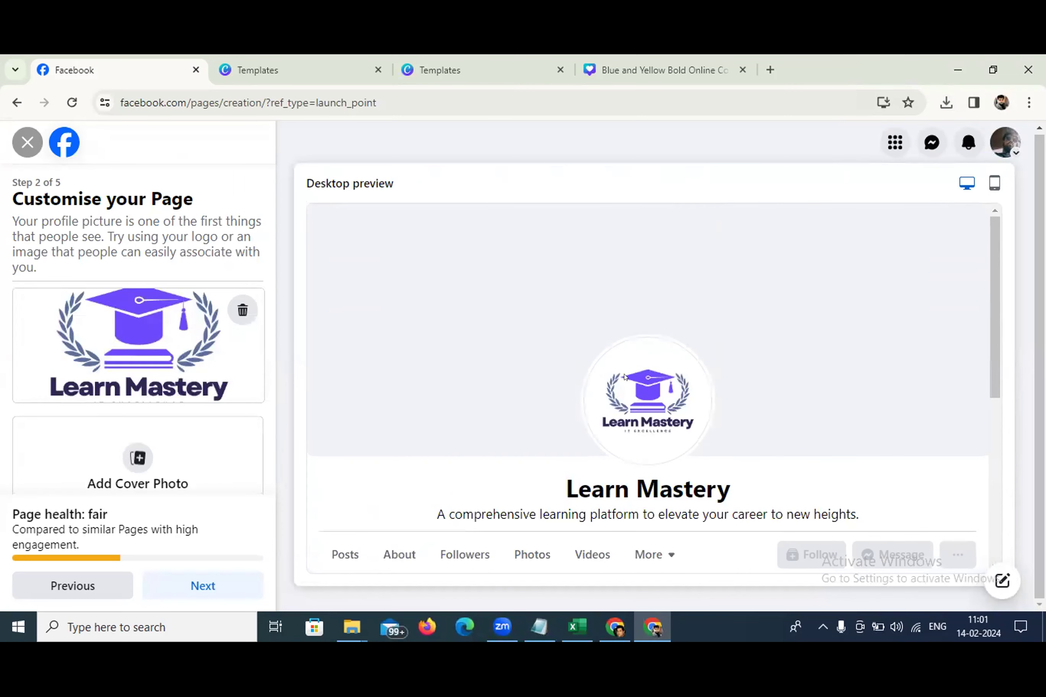
# Upload the Blue and Yellow Bold Online Course cover, shift it so learnmastery.xyz shows, and continue
pyautogui.click(137, 458)
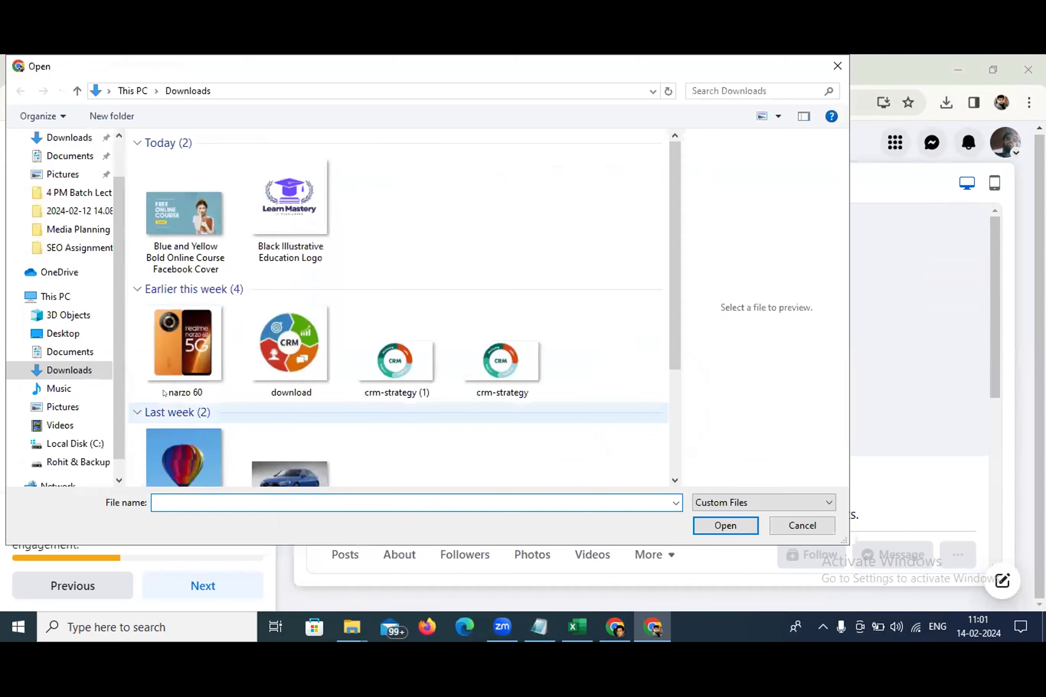
pyautogui.click(201, 218)
pyautogui.click(711, 534)
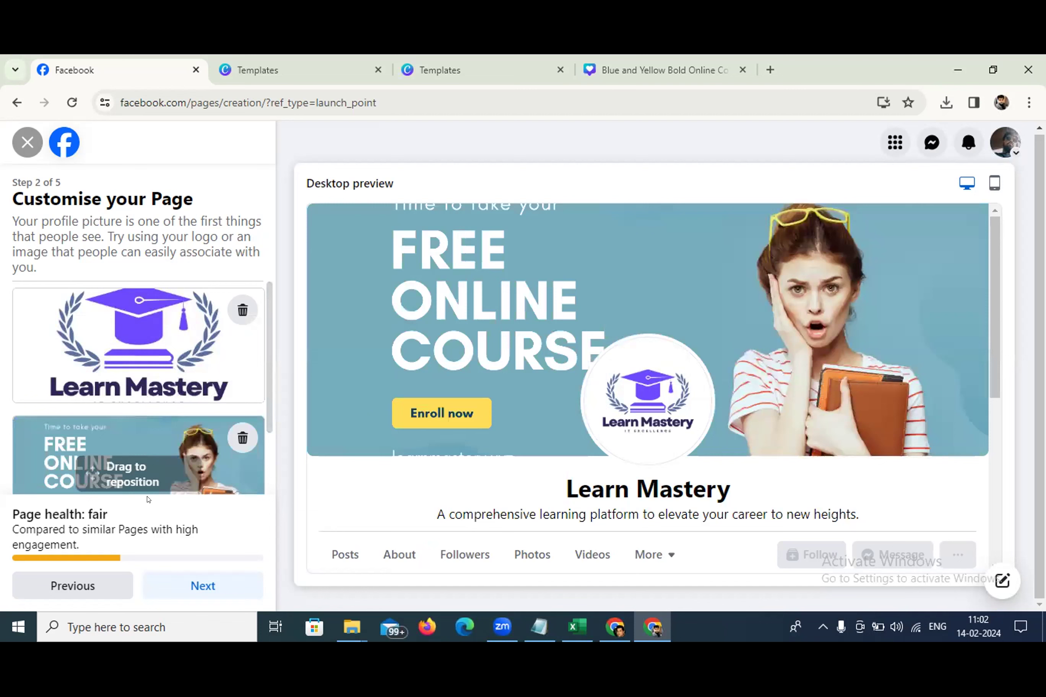
pyautogui.moveTo(147, 492); pyautogui.dragTo(151, 467)
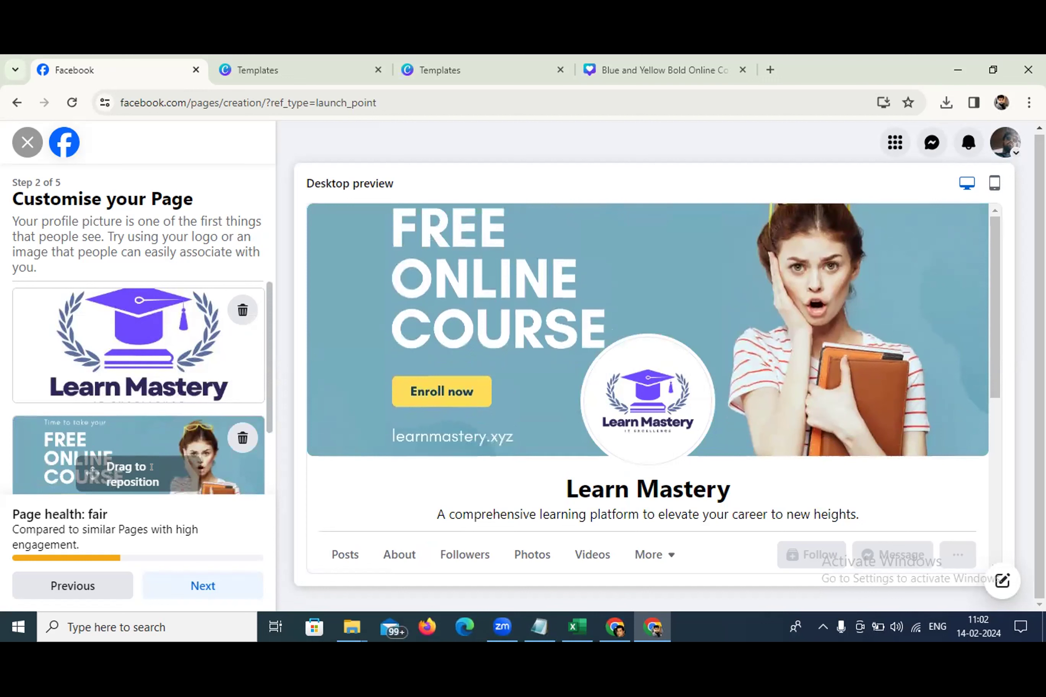
pyautogui.click(213, 587)
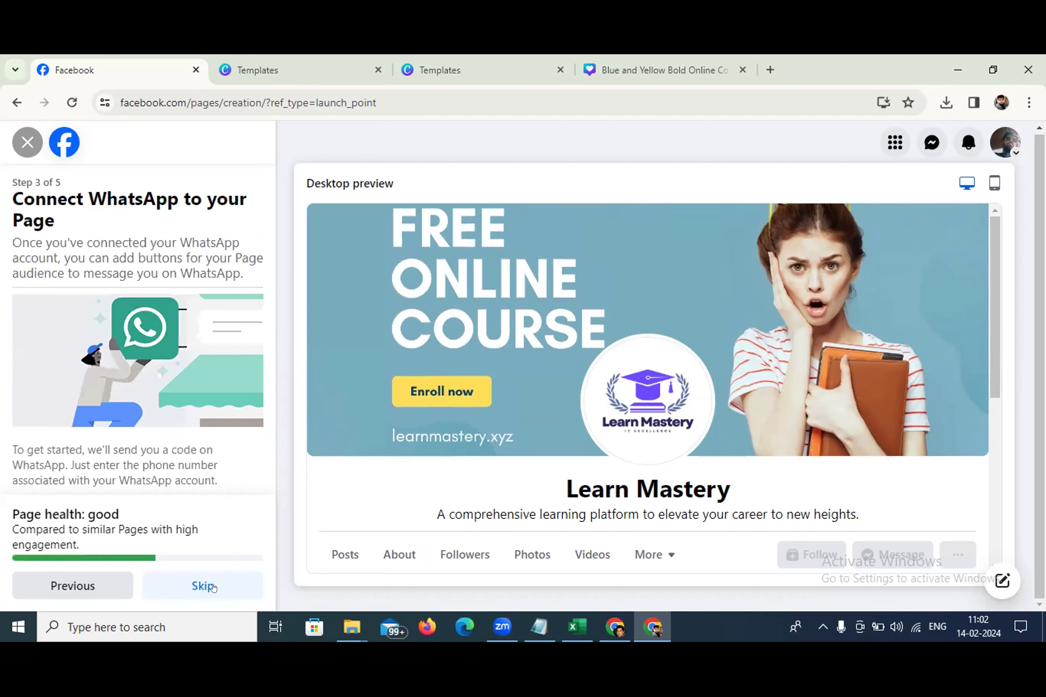
# Skip connecting WhatsApp to the Page without entering a phone number
pyautogui.scroll(-2, 129, 389)
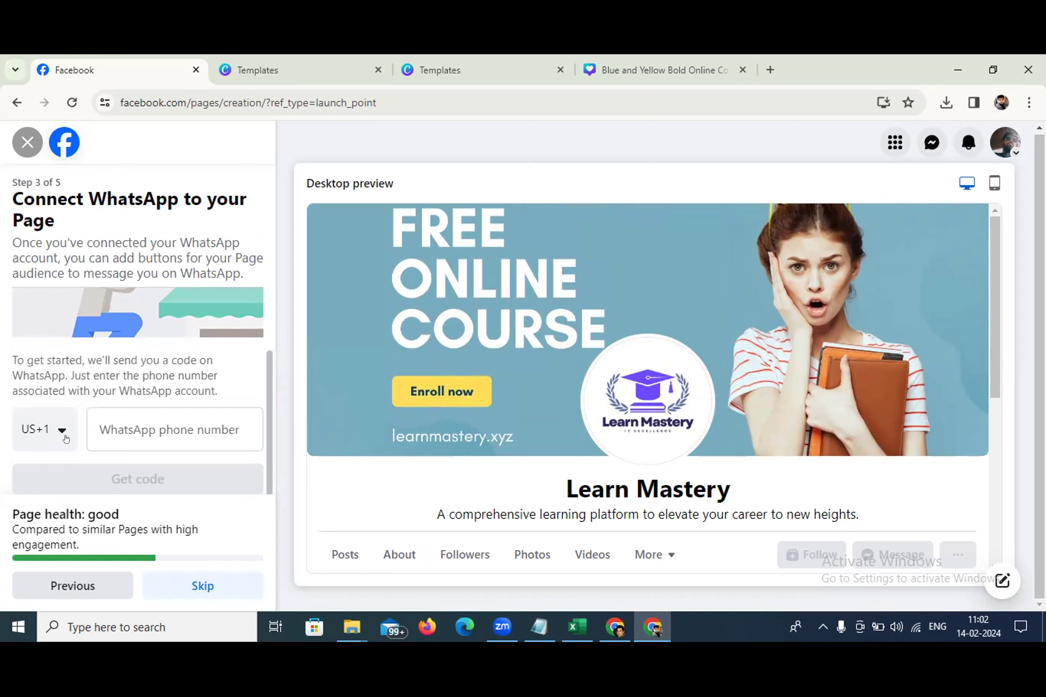
pyautogui.click(54, 439)
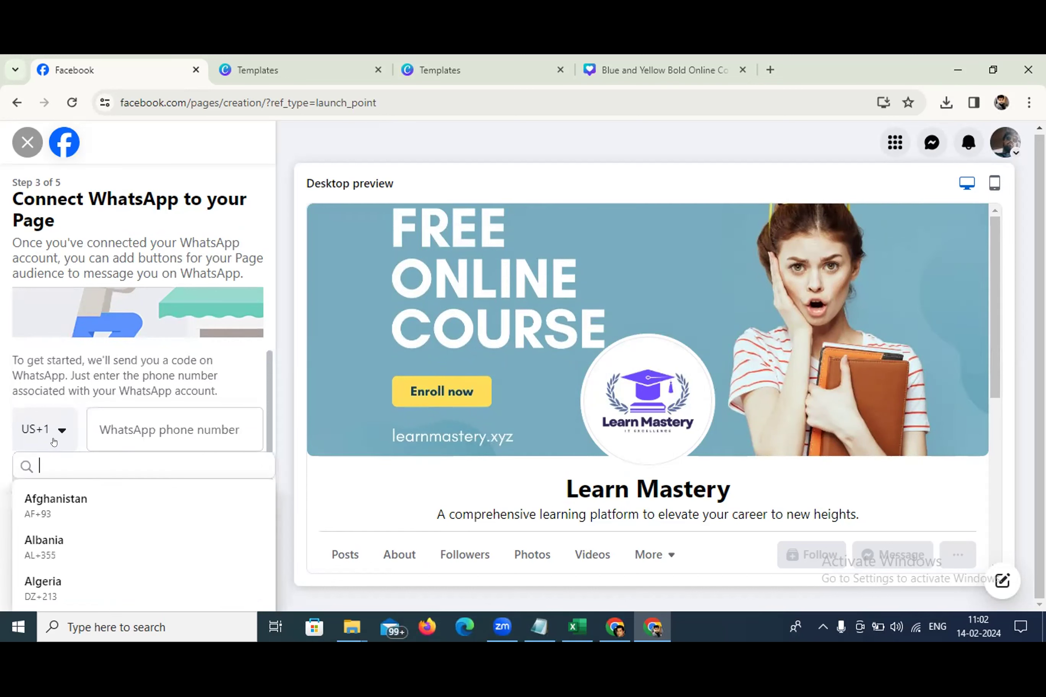
pyautogui.click(230, 430)
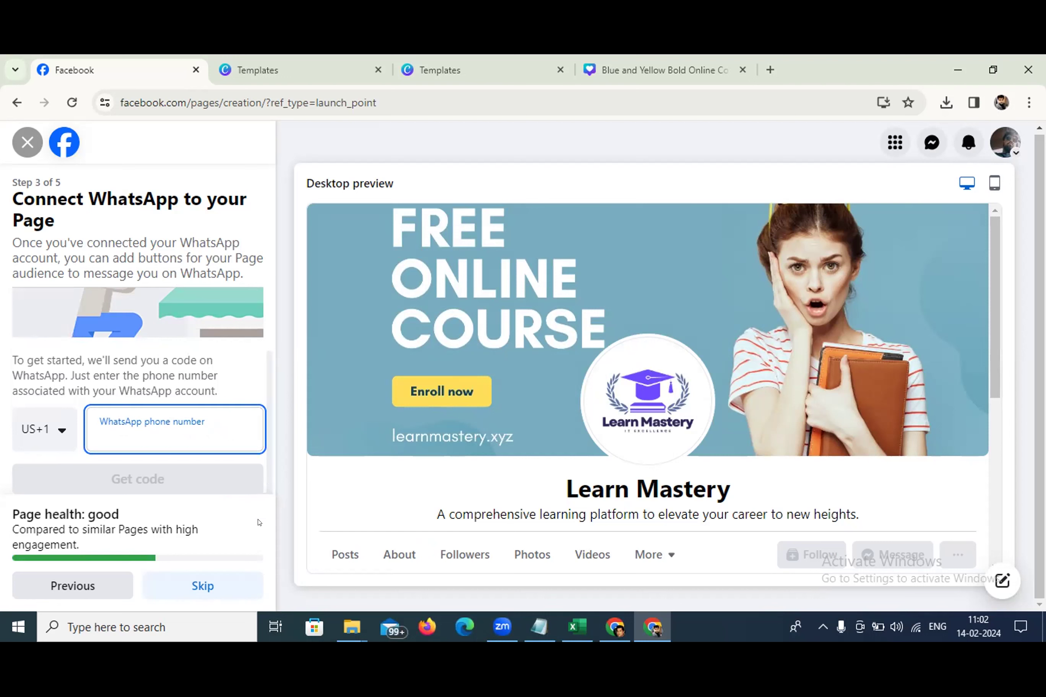
pyautogui.click(232, 581)
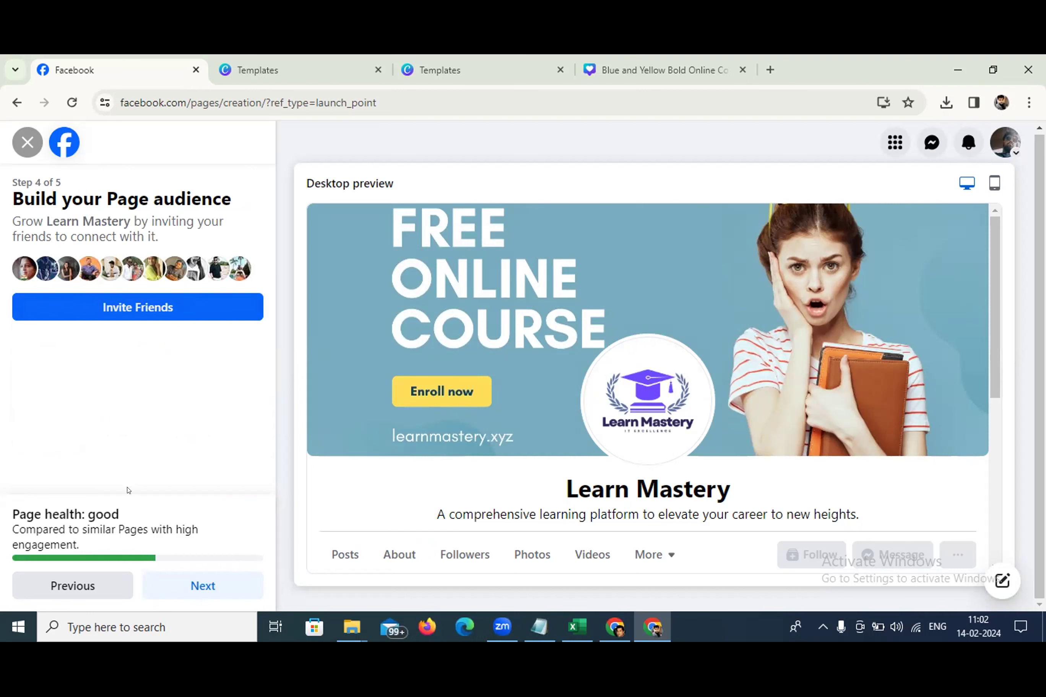
# Skip inviting friends, switch off Page notifications on your profile, and finish the Learn Mastery Page
pyautogui.click(193, 585)
pyautogui.click(240, 313)
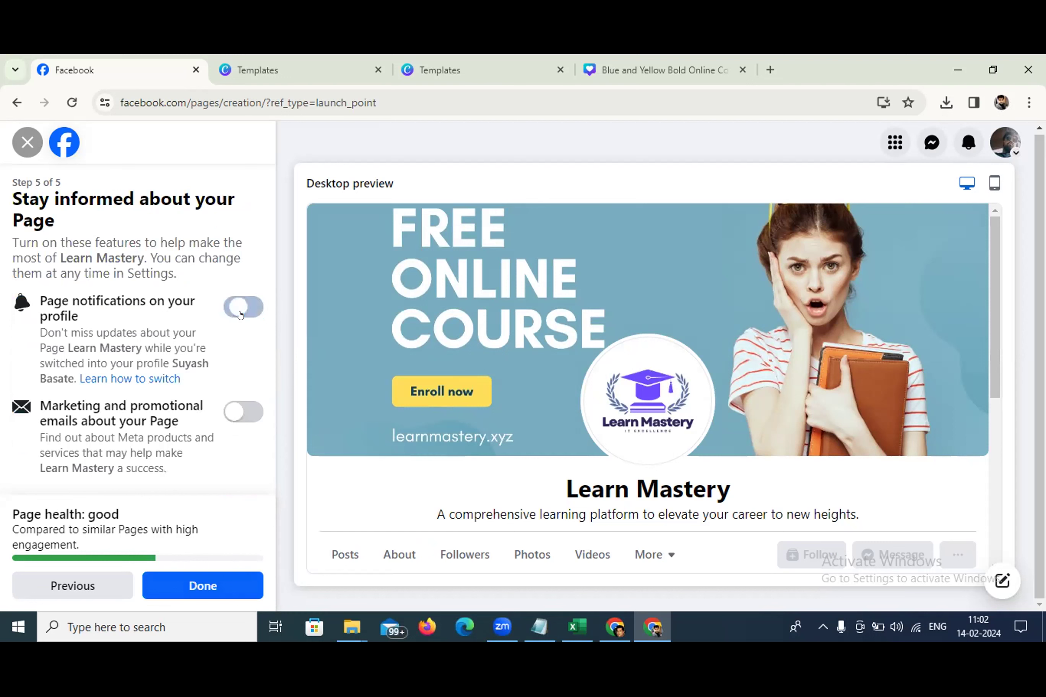
pyautogui.click(192, 580)
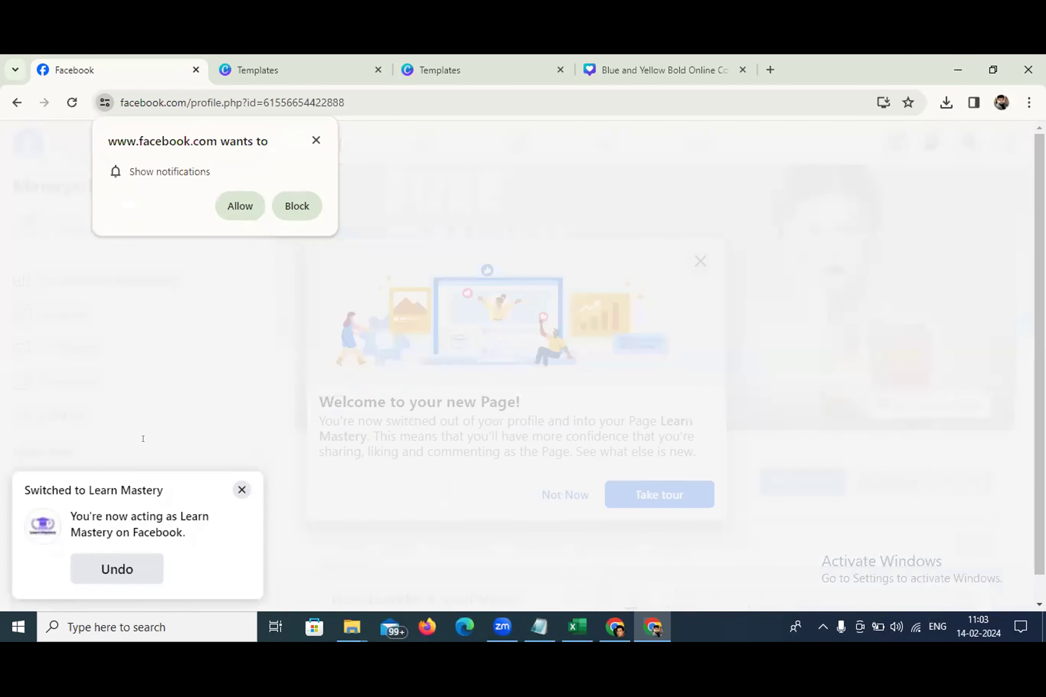
# Dismiss the browser notification prompt, the Switched toast and the welcome tour on the new Page
pyautogui.click(315, 140)
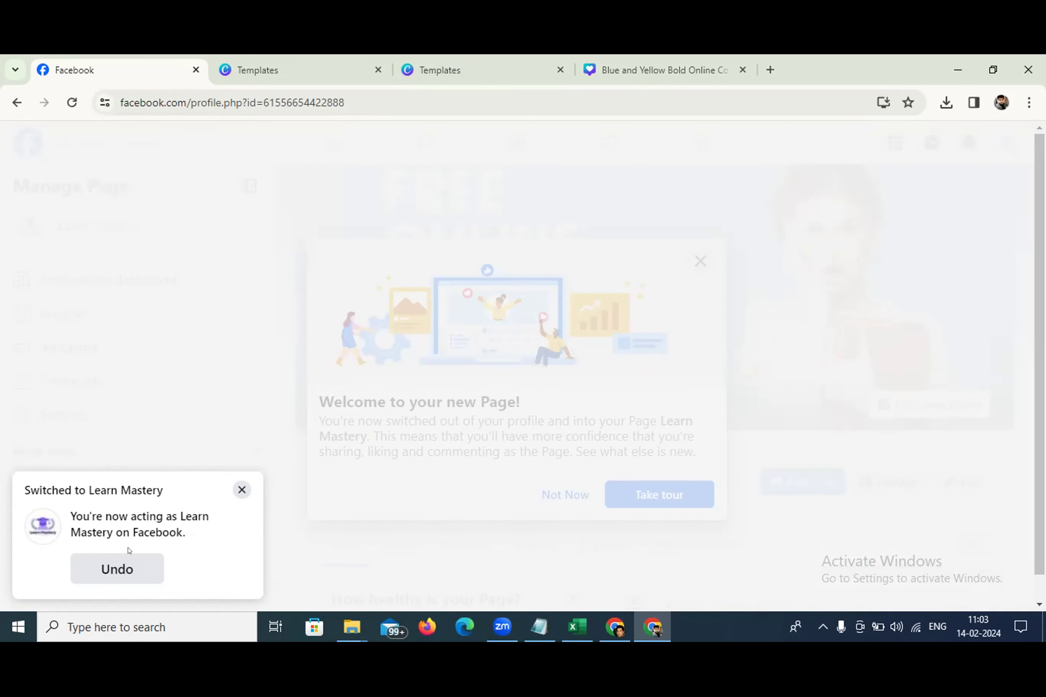
pyautogui.click(241, 490)
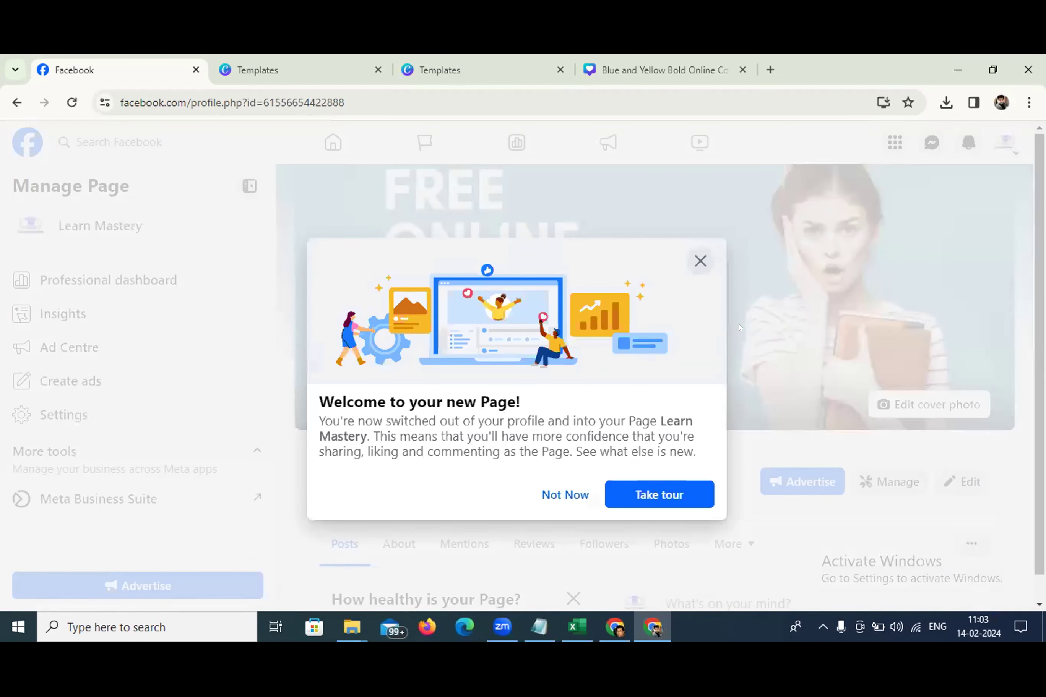
pyautogui.click(560, 494)
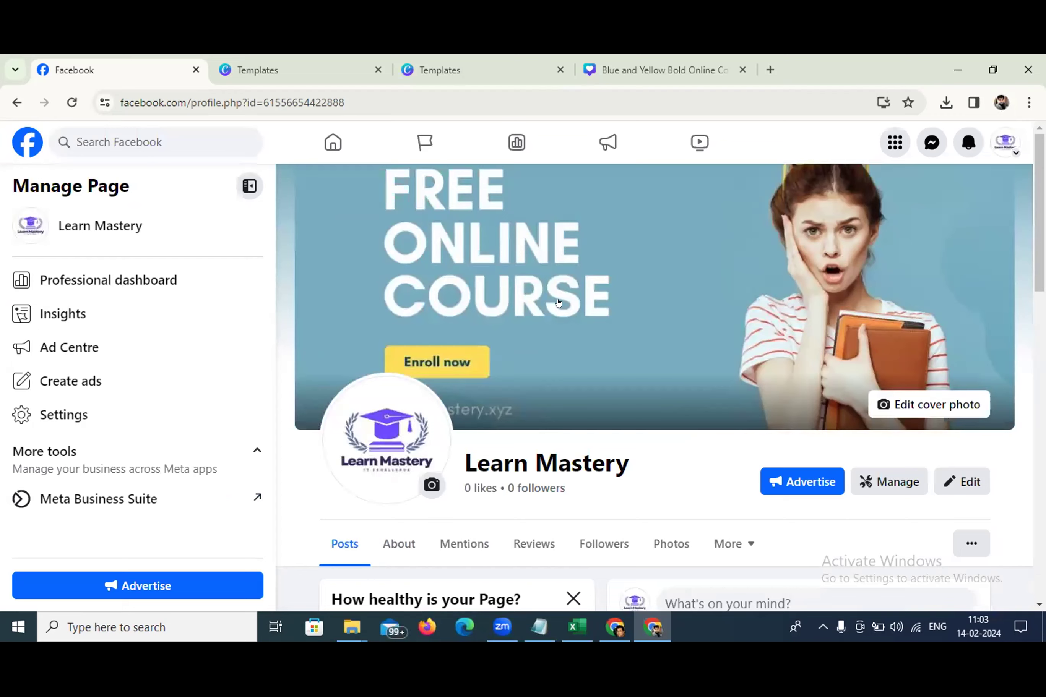
pyautogui.scroll(-2, 558, 302)
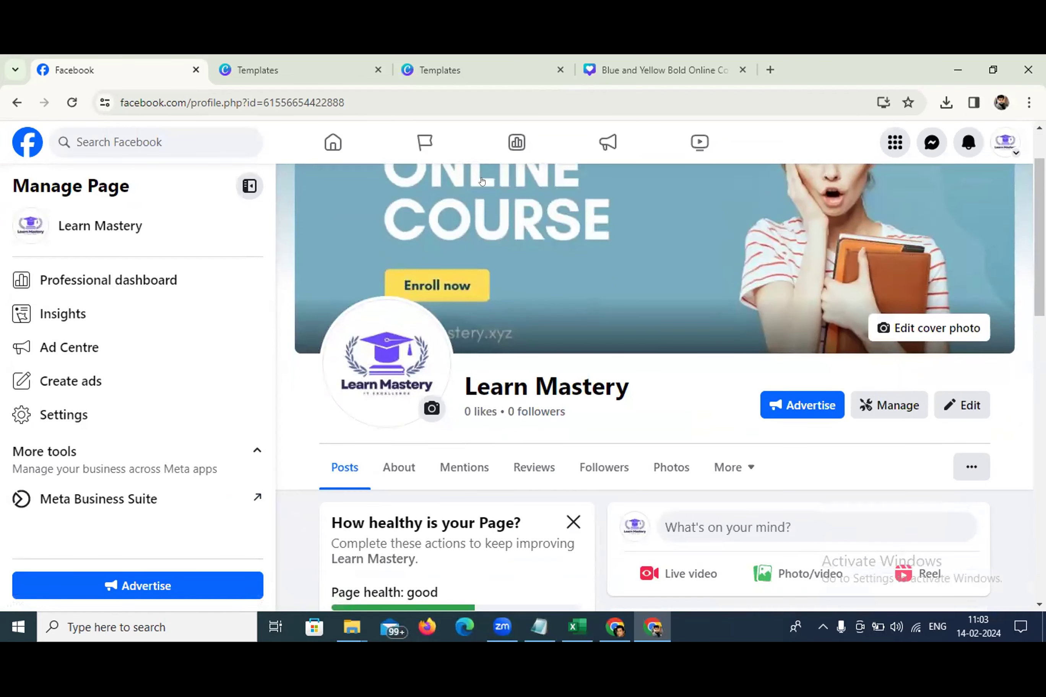
pyautogui.click(1005, 142)
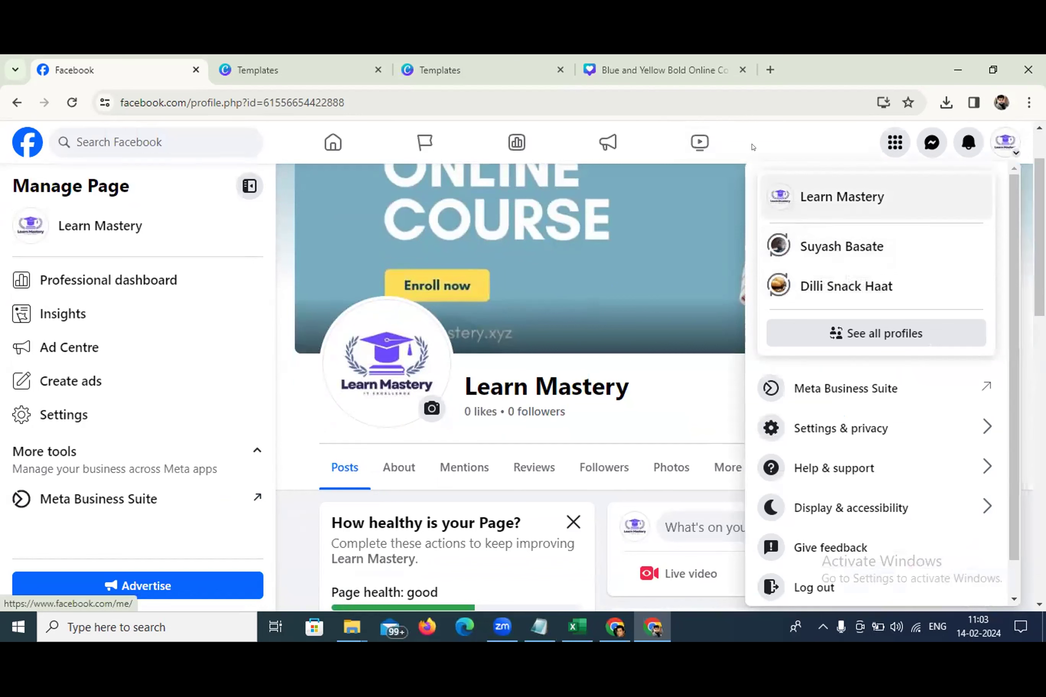
pyautogui.click(772, 124)
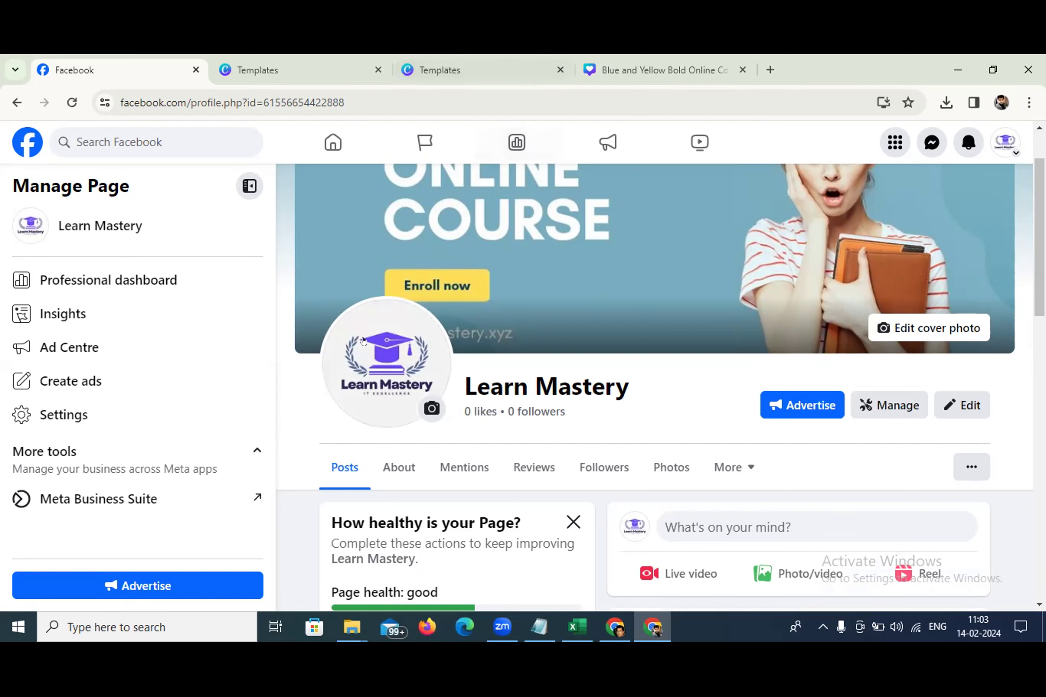
pyautogui.scroll(-2, 504, 293)
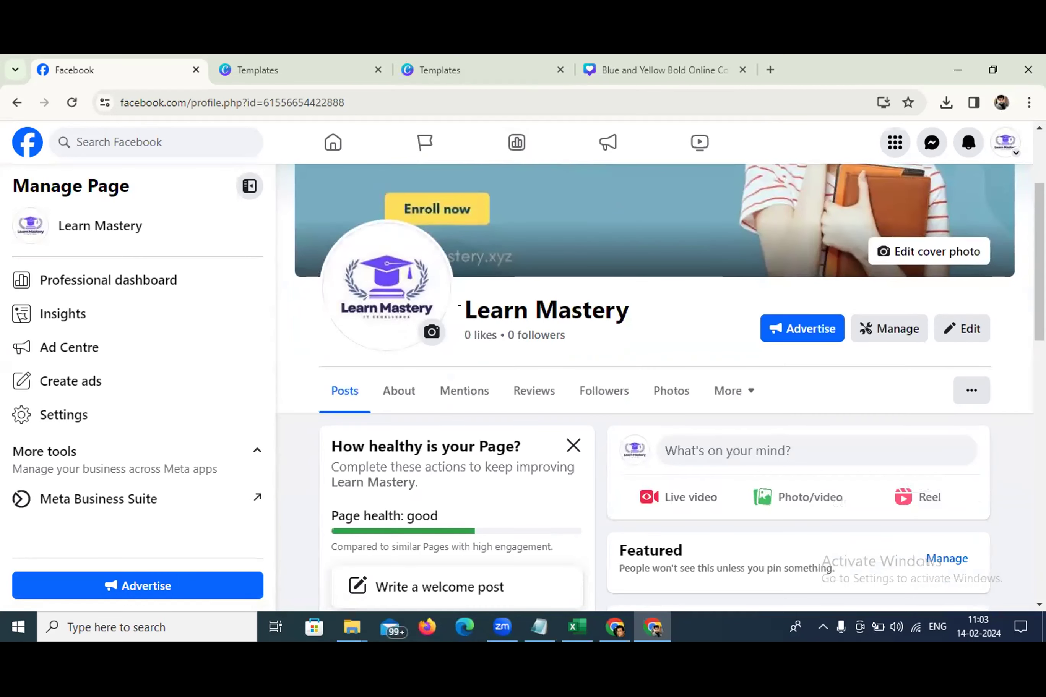
pyautogui.scroll(-3, 480, 303)
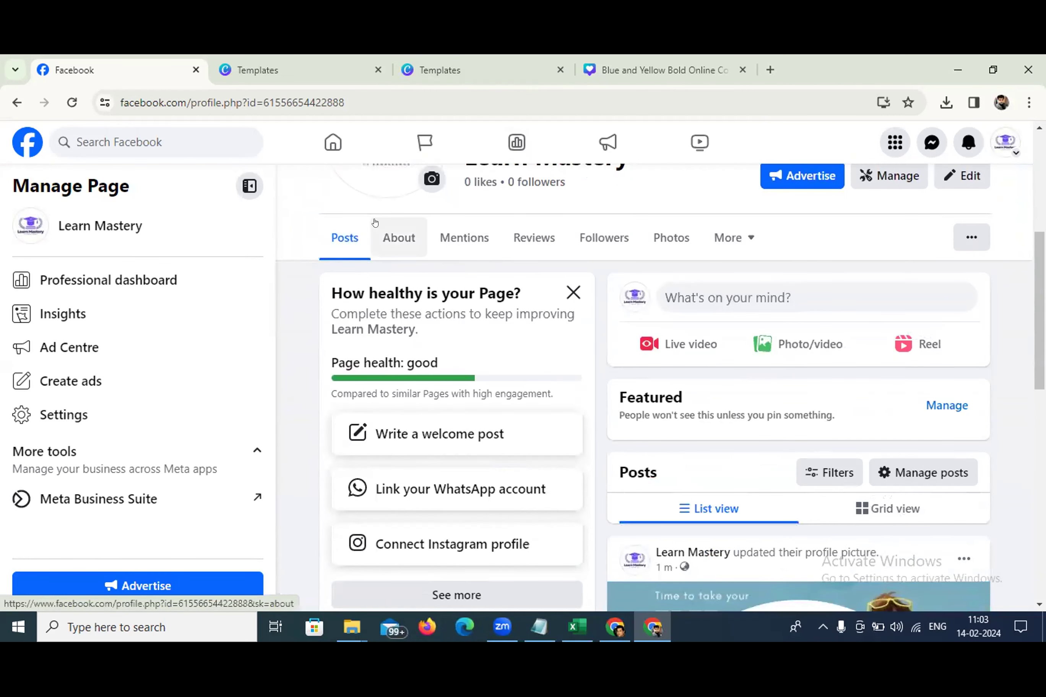
# In About, add Pune, Mumbai and Nashik, Maharashtra, India as the service area and save
pyautogui.click(383, 242)
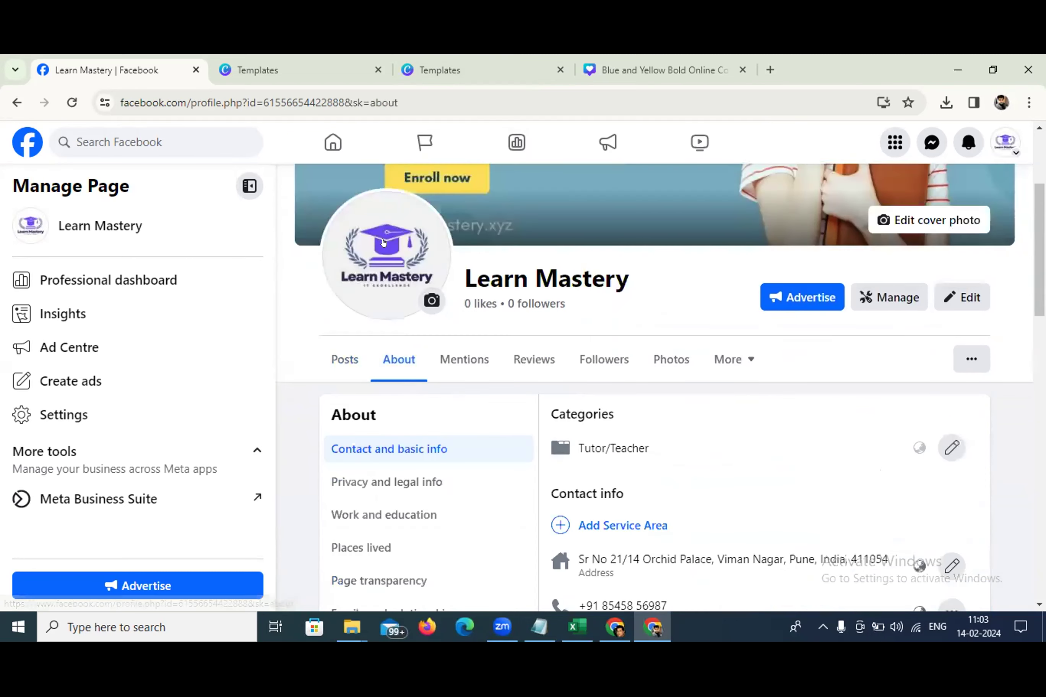
pyautogui.scroll(-2, 748, 414)
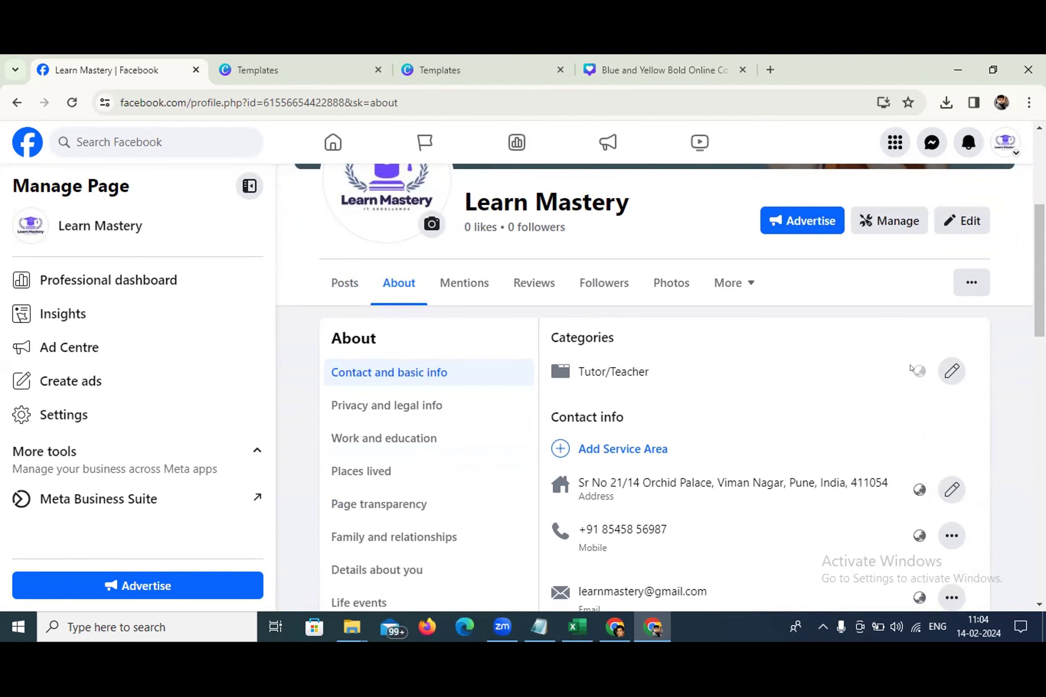
pyautogui.scroll(-1, 777, 418)
pyautogui.scroll(-2, 776, 418)
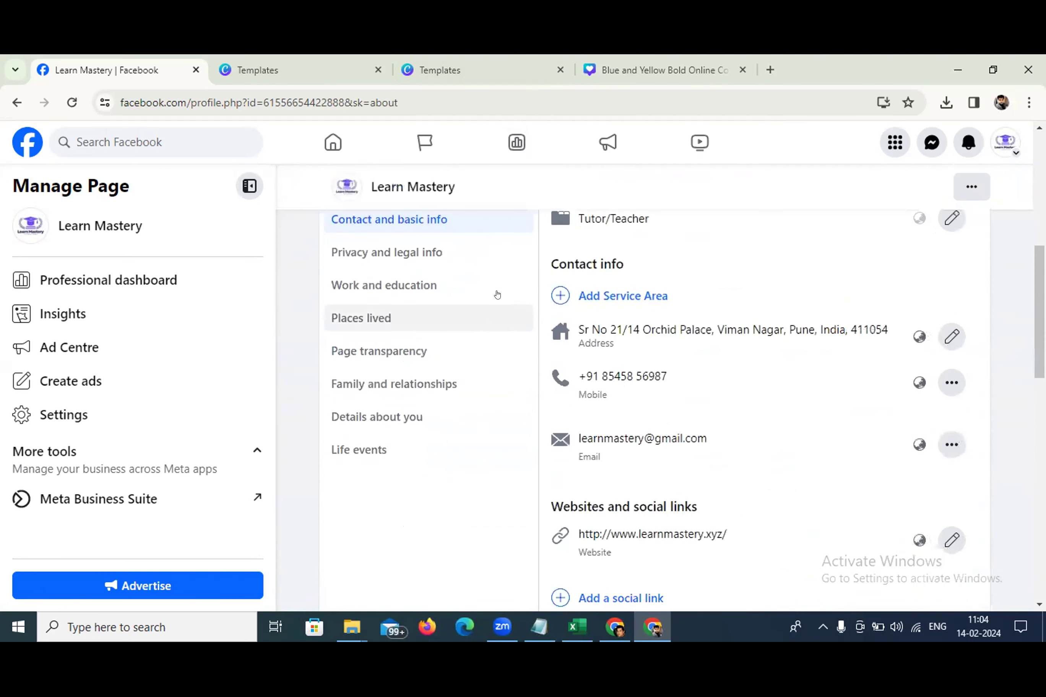
pyautogui.click(604, 295)
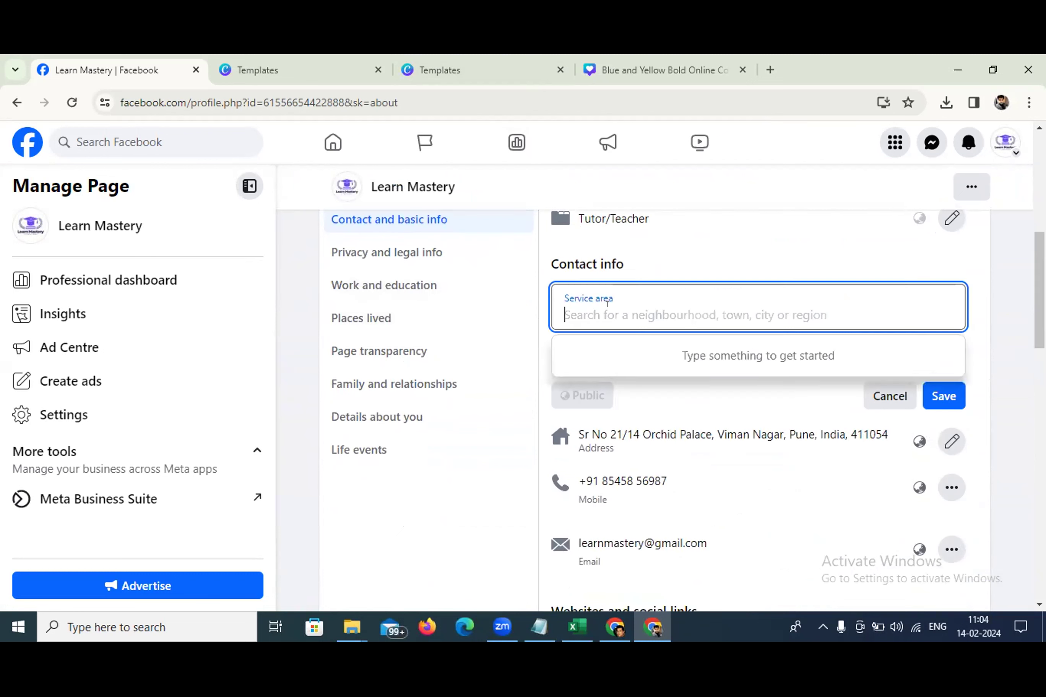
pyautogui.write('Pune')
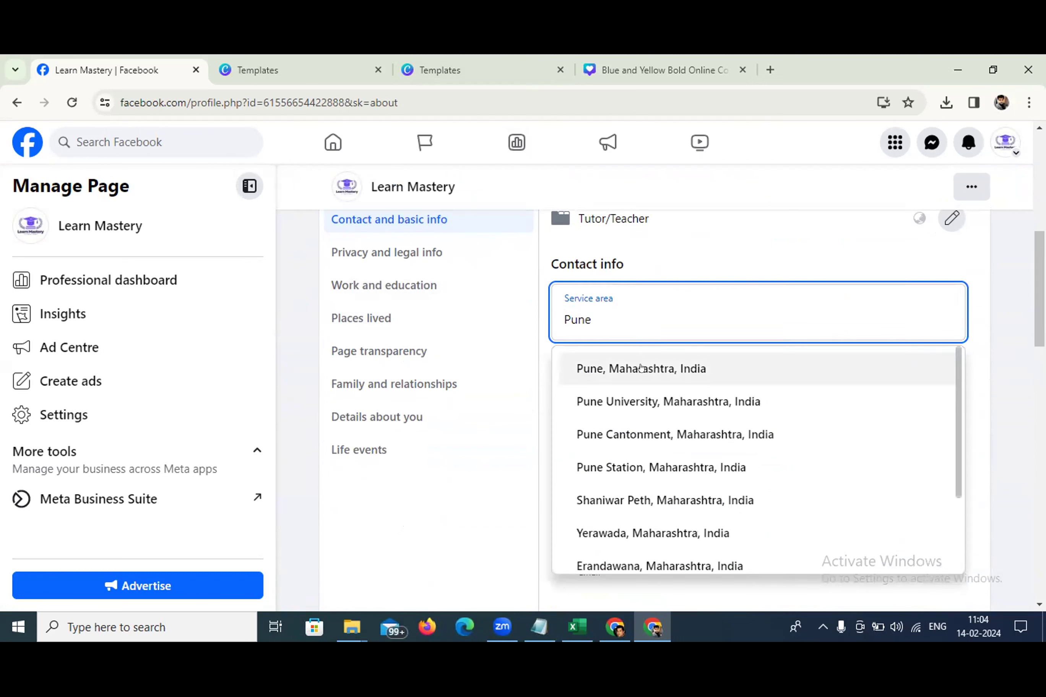
pyautogui.click(641, 367)
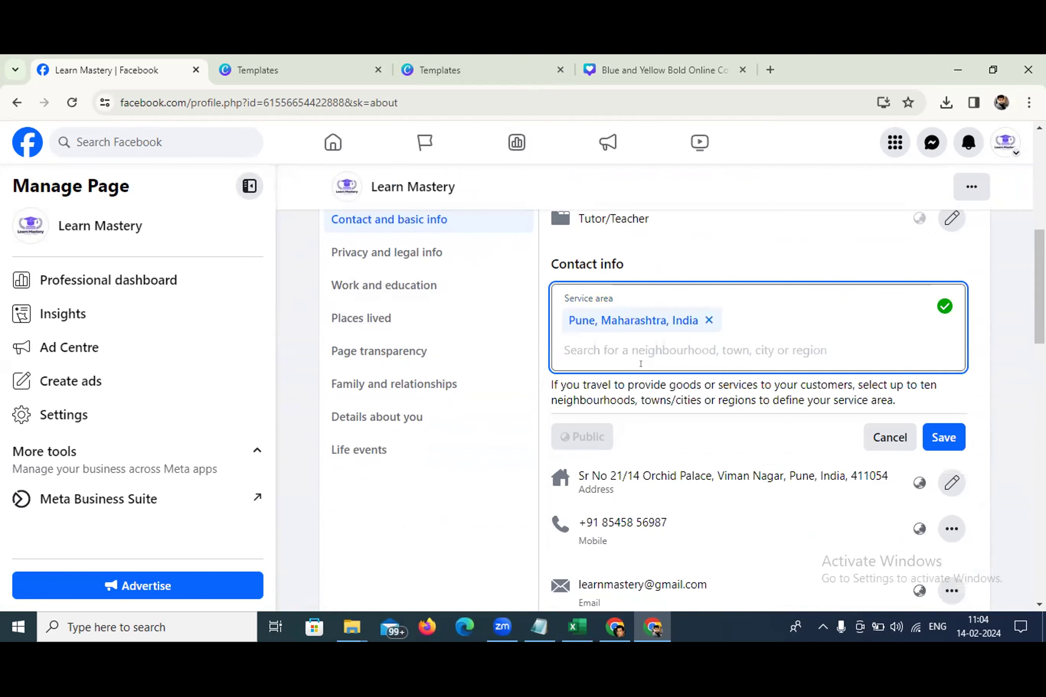
pyautogui.write('Mumbai')
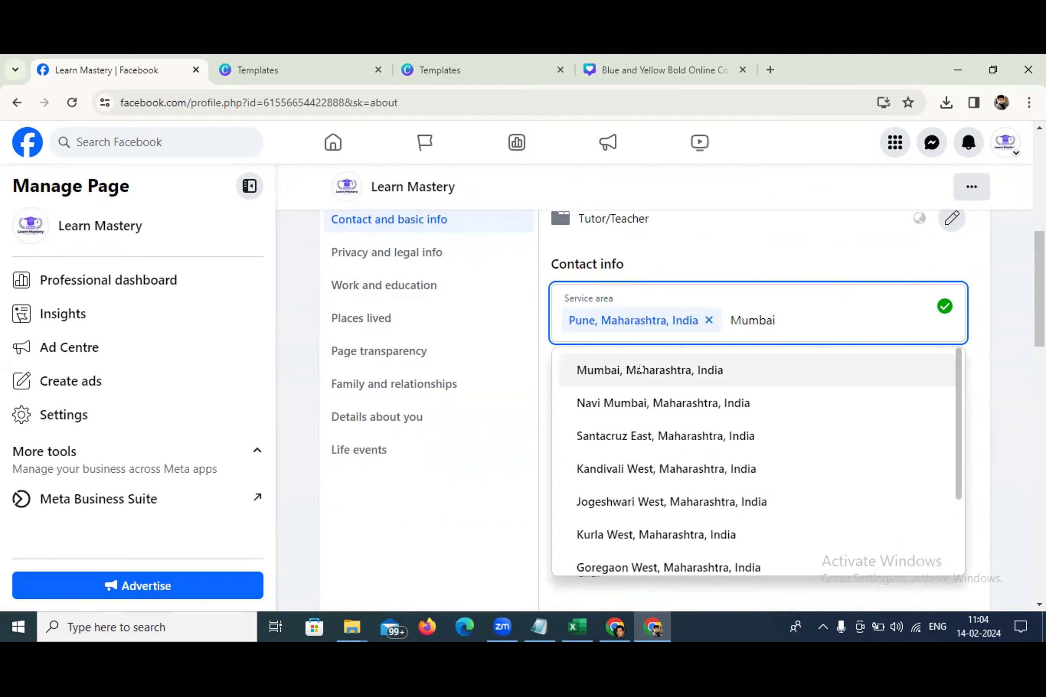
pyautogui.click(640, 369)
pyautogui.write('Nashik')
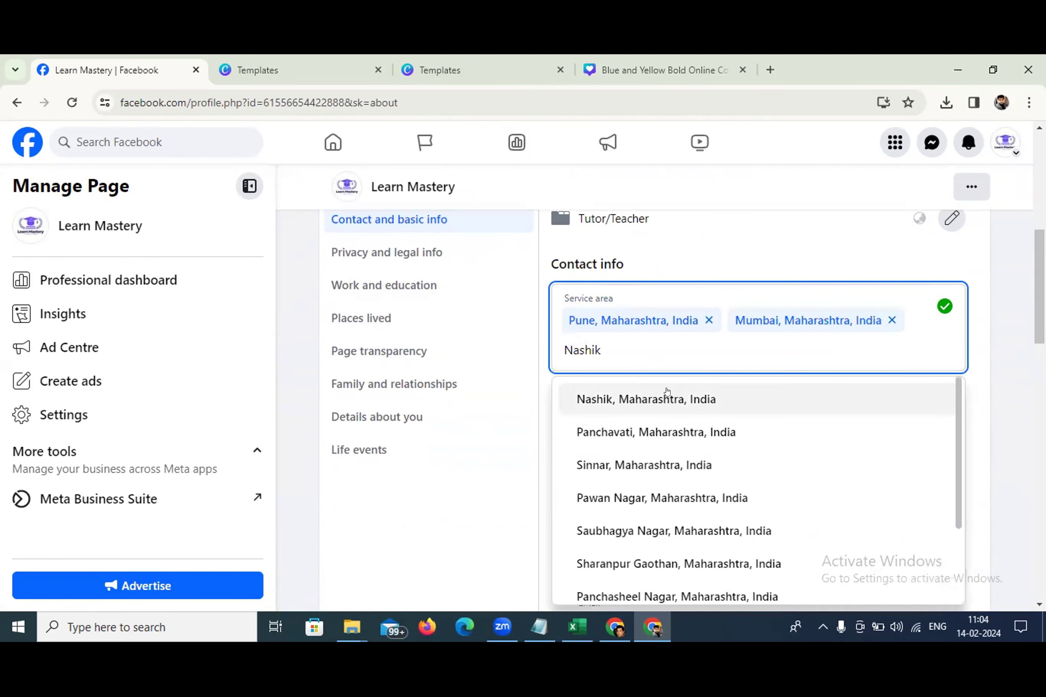
pyautogui.click(666, 398)
pyautogui.click(934, 468)
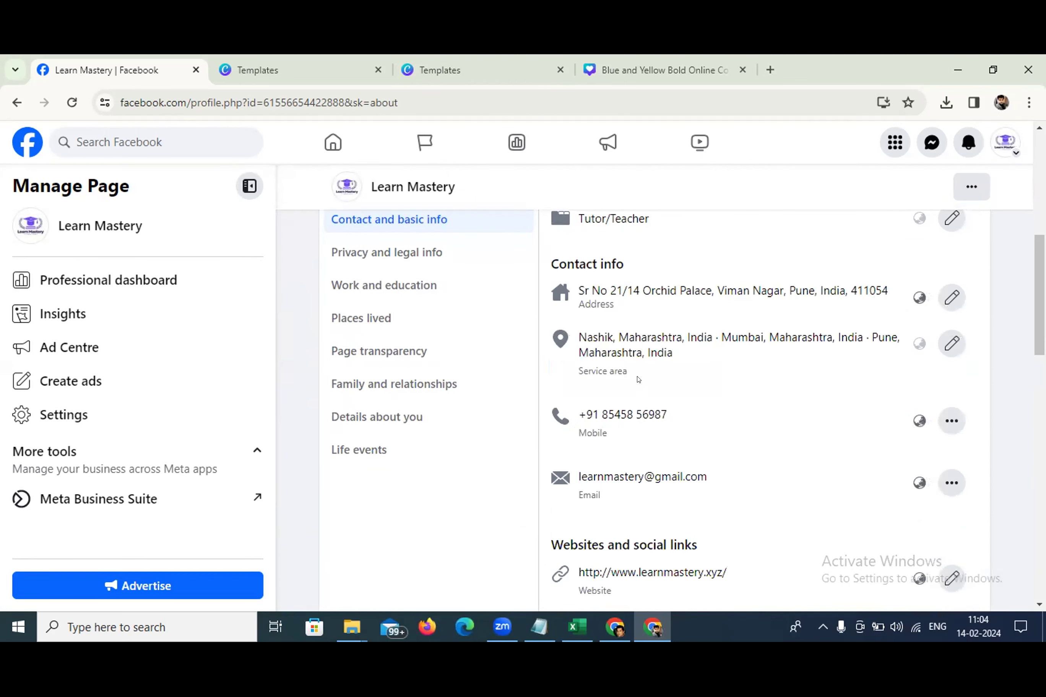
# Start a new Instagram social link in About, then cancel it unfinished
pyautogui.scroll(-5, 638, 379)
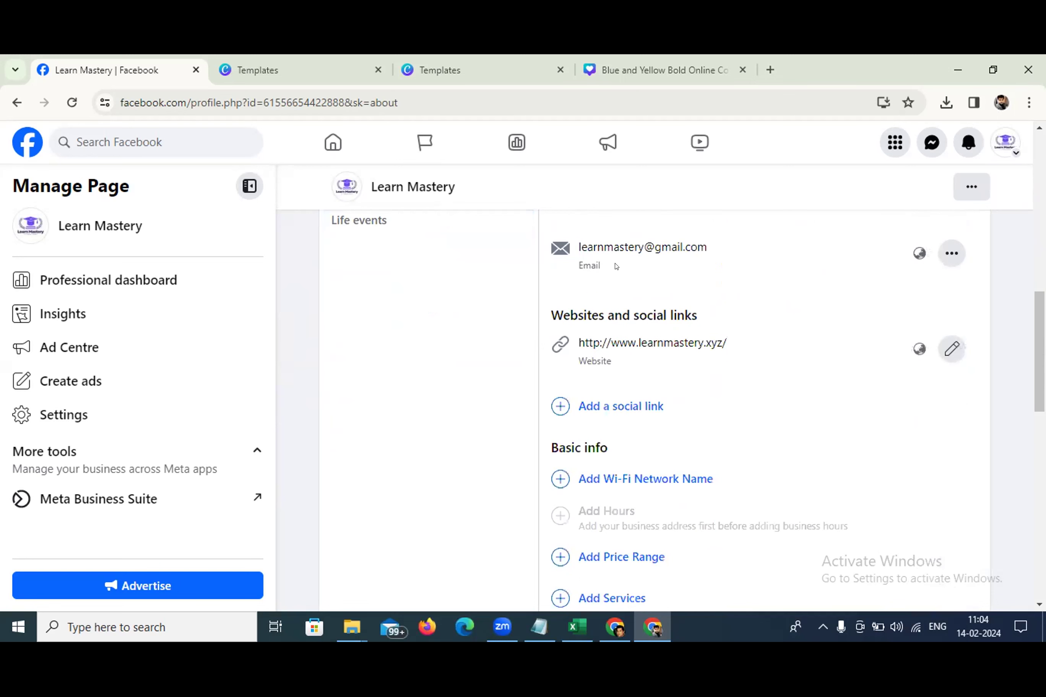
pyautogui.scroll(-2, 606, 317)
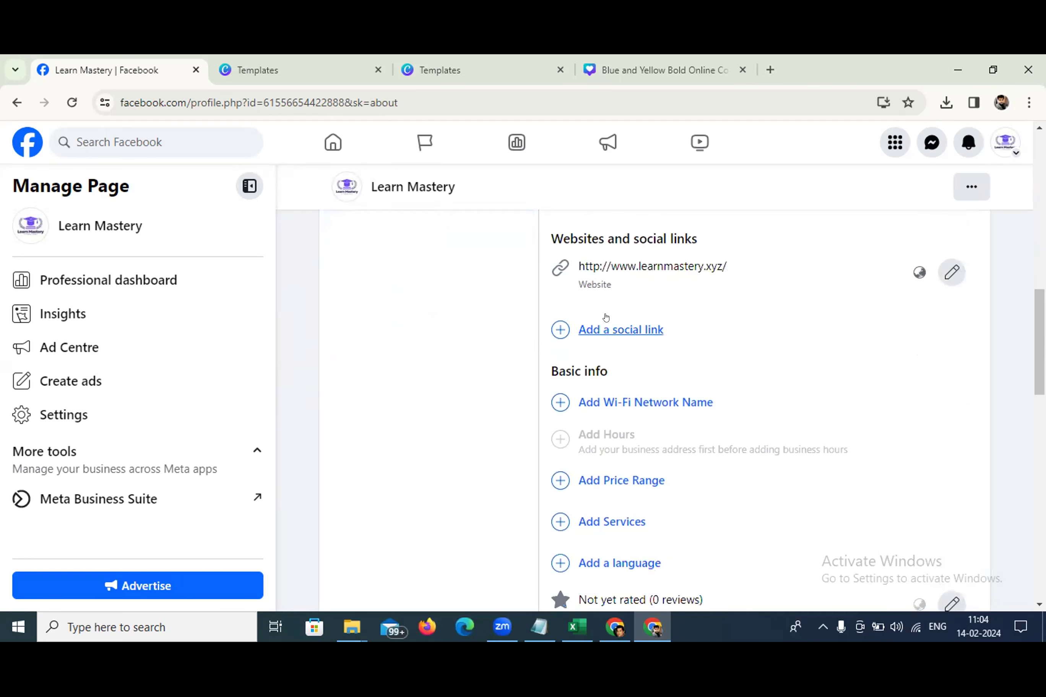
pyautogui.click(617, 330)
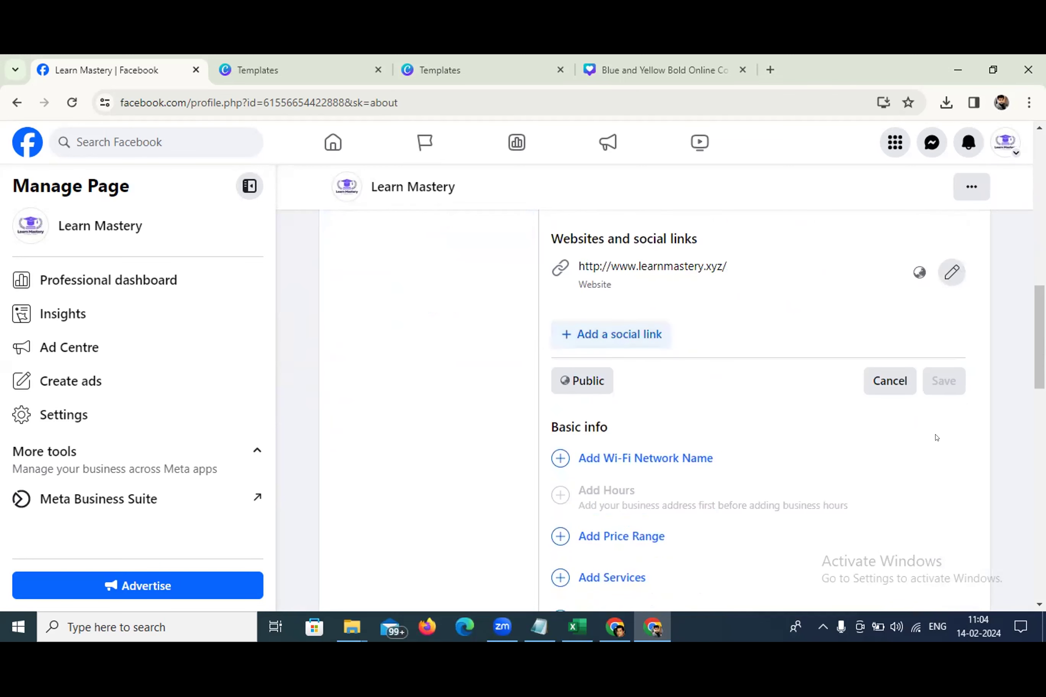
pyautogui.click(645, 344)
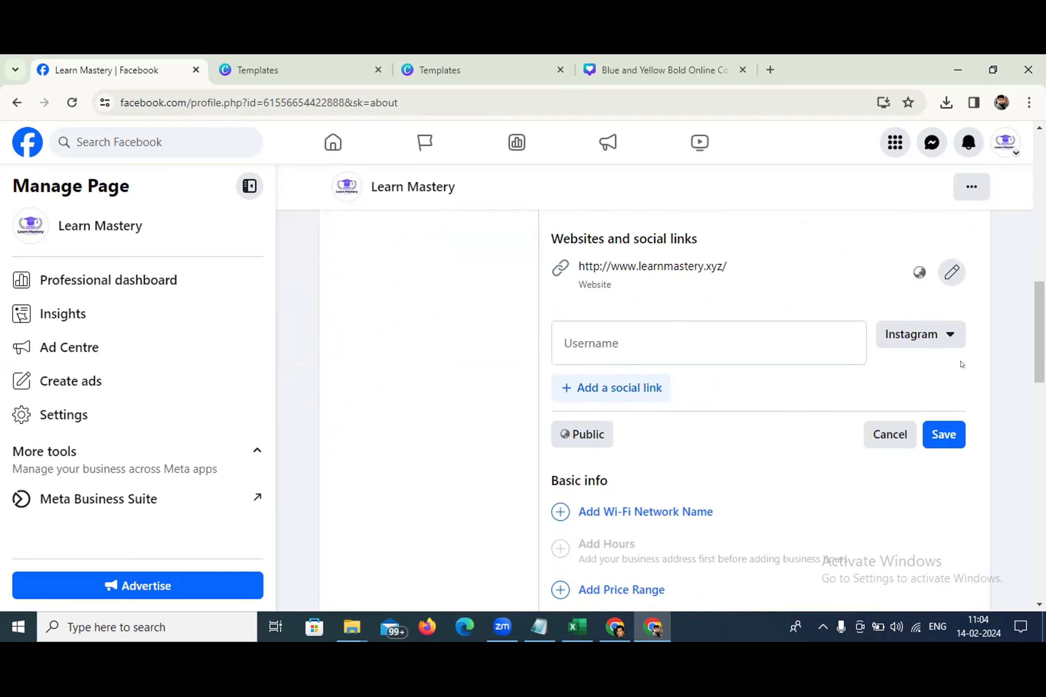
pyautogui.click(935, 333)
pyautogui.click(861, 376)
pyautogui.click(927, 332)
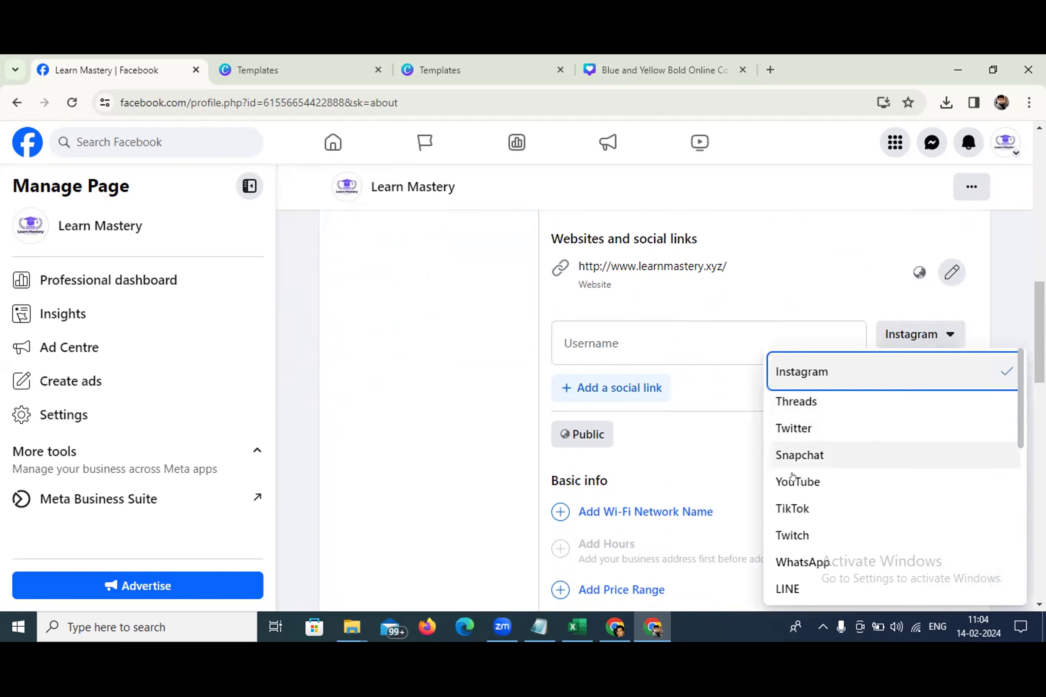
pyautogui.click(734, 436)
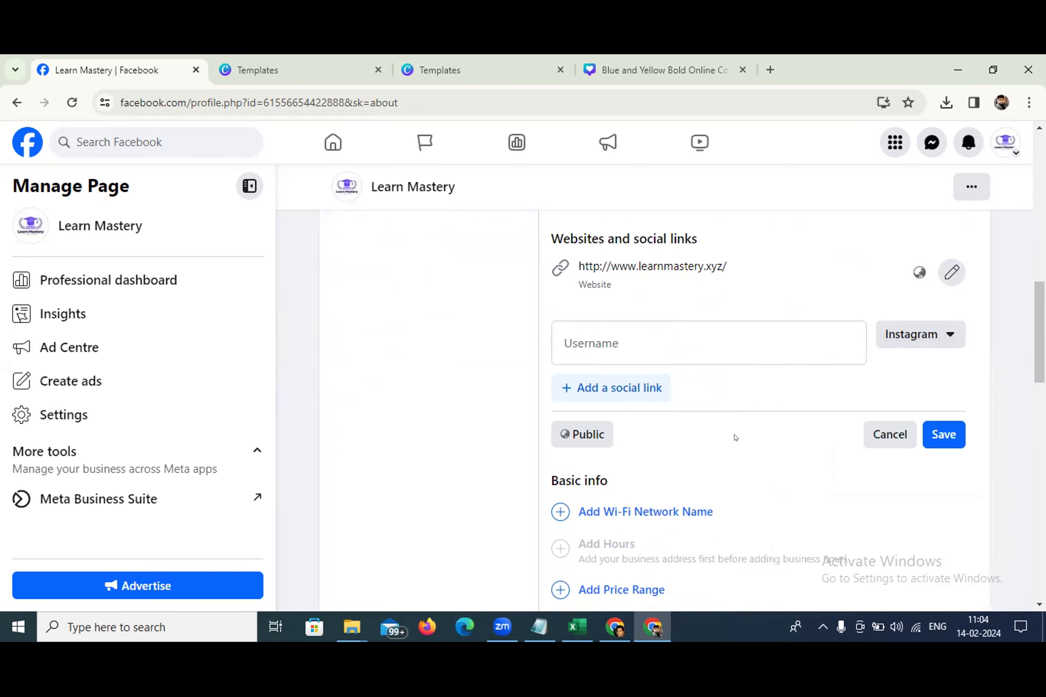
pyautogui.scroll(-2, 739, 438)
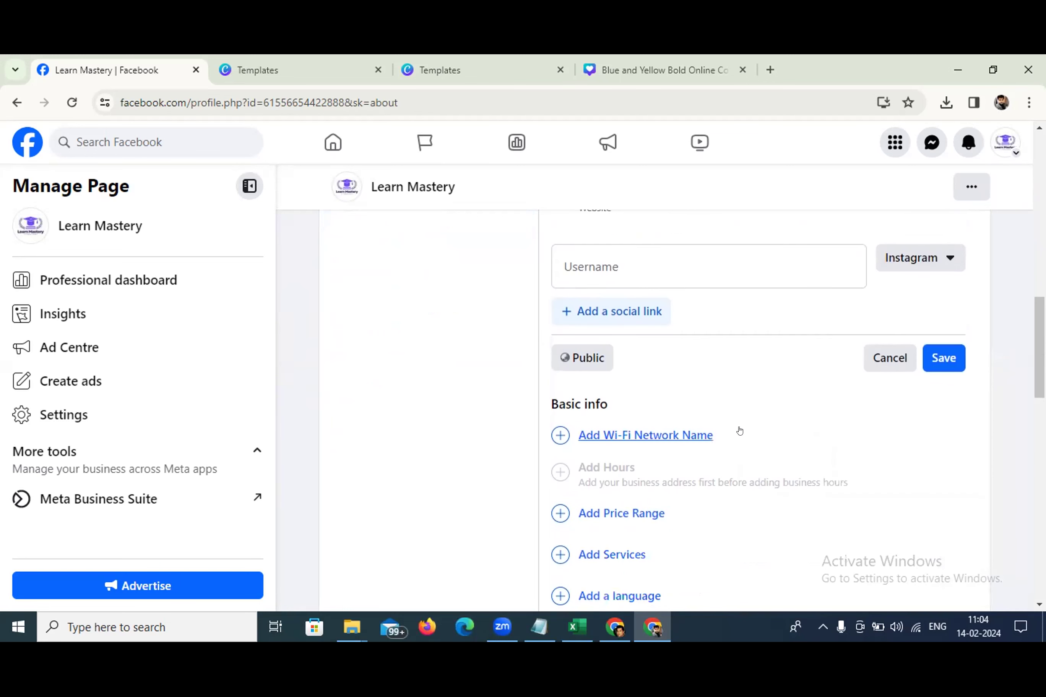
pyautogui.click(897, 358)
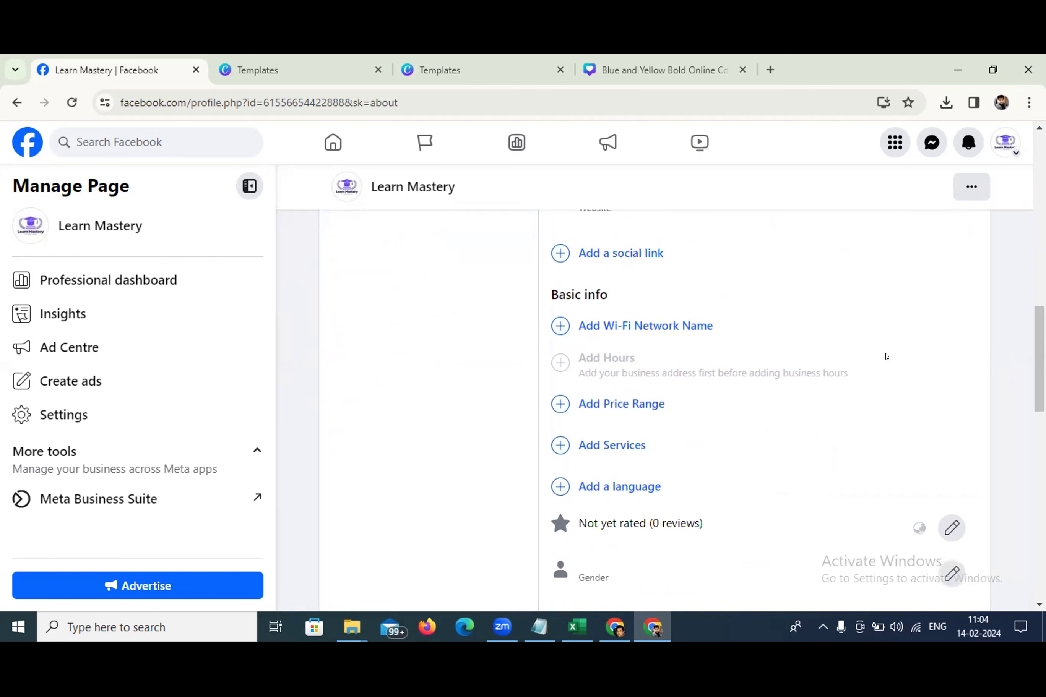
# Scroll through the About page's Basic info to review it
pyautogui.scroll(3, 705, 401)
pyautogui.scroll(-2, 703, 343)
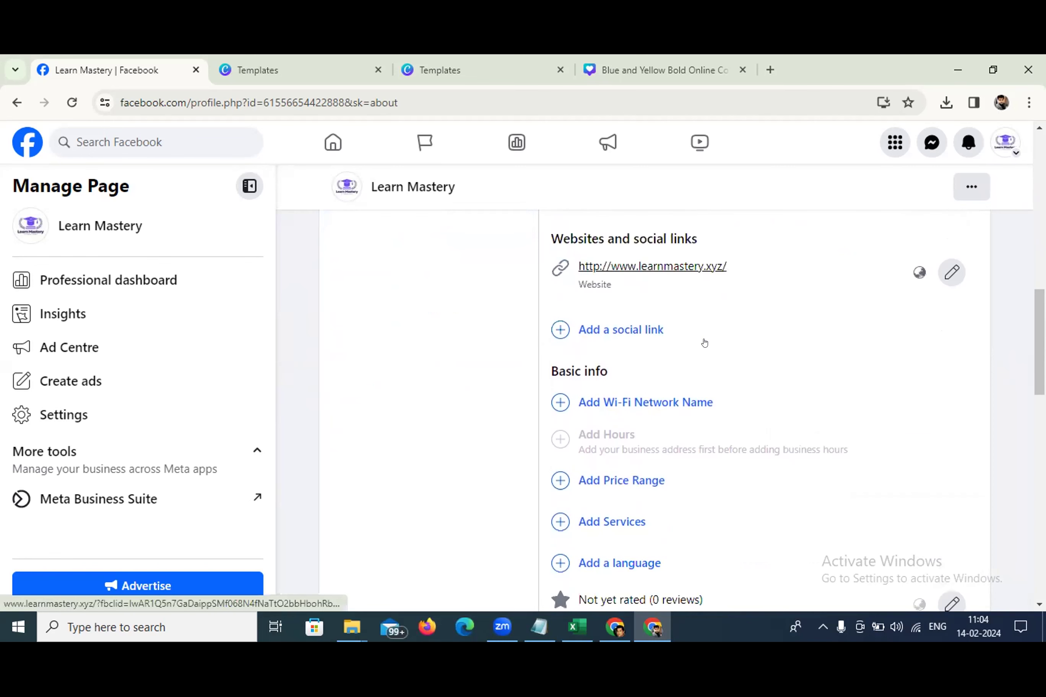
pyautogui.scroll(-1, 714, 346)
pyautogui.scroll(-3, 716, 354)
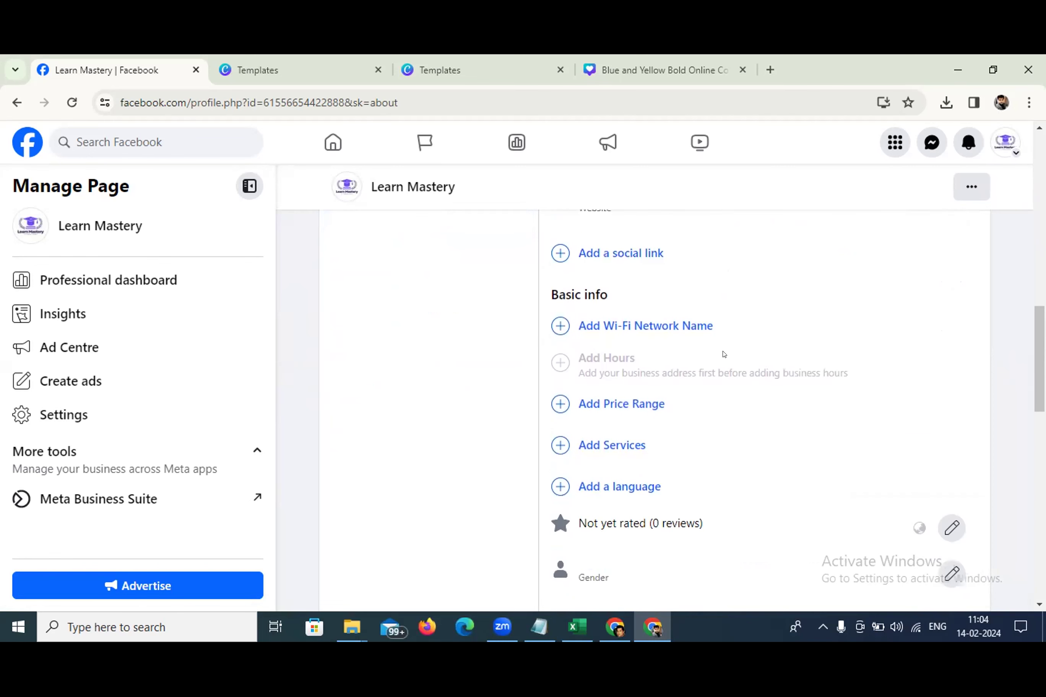
pyautogui.scroll(-2, 718, 355)
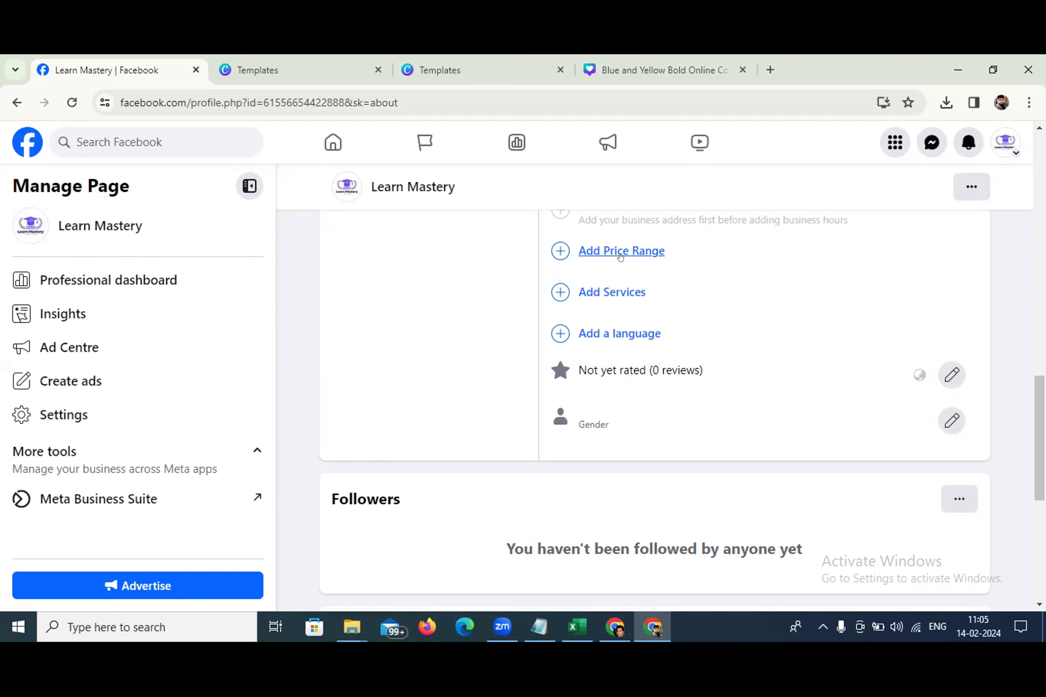
pyautogui.scroll(-2, 622, 265)
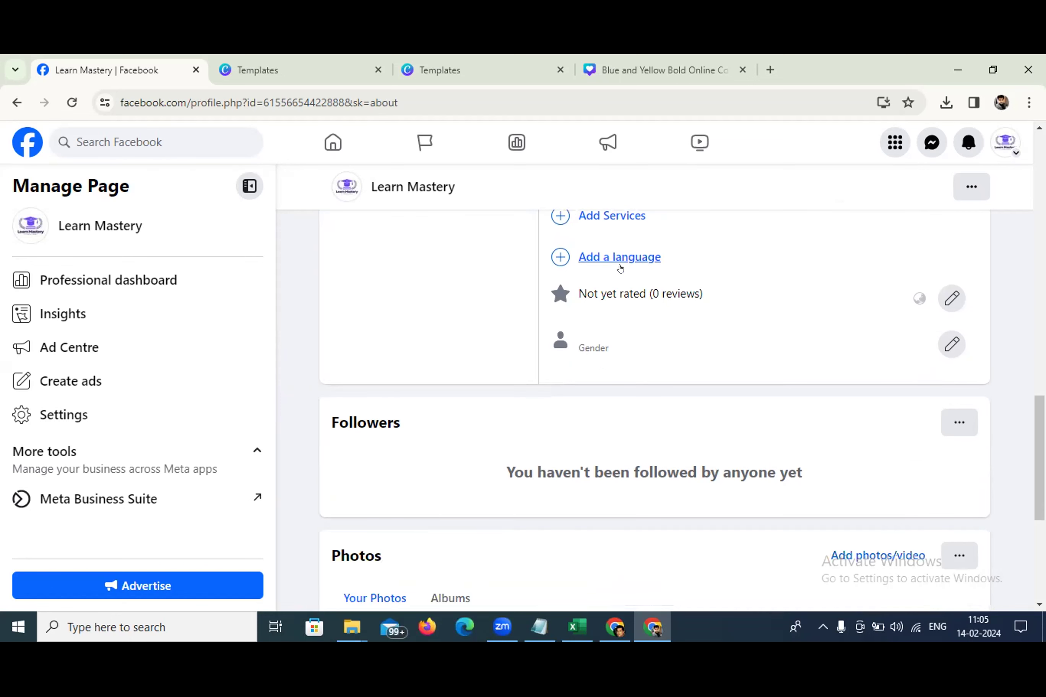
pyautogui.scroll(3, 617, 270)
# Add In-person classes and Online classes as the Page's services and save
pyautogui.click(600, 367)
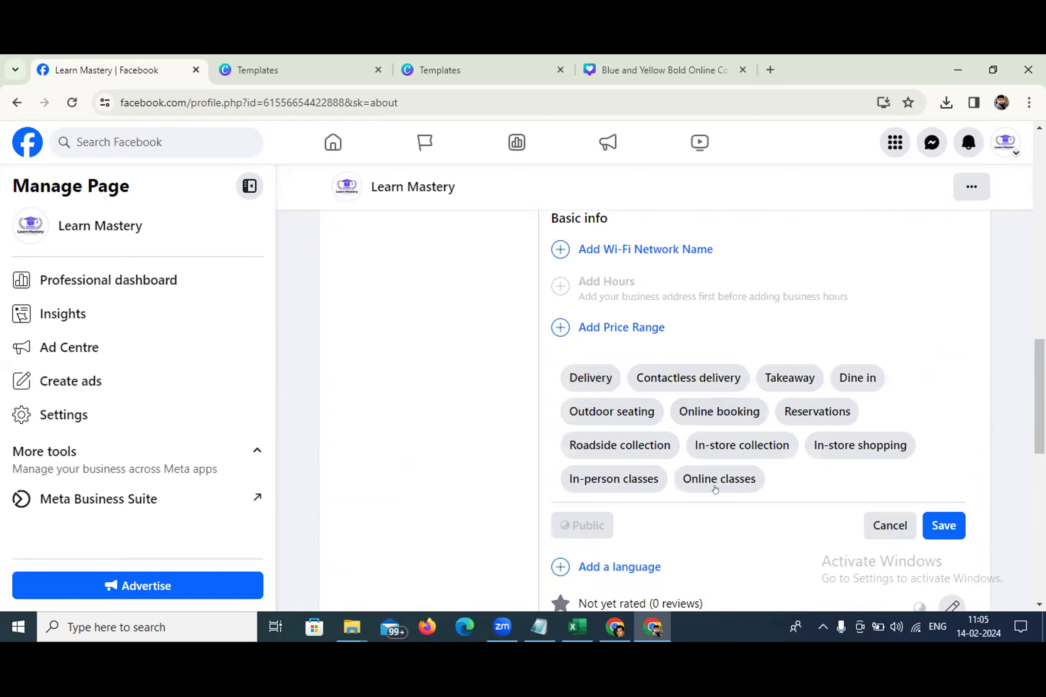
pyautogui.click(602, 489)
pyautogui.click(712, 476)
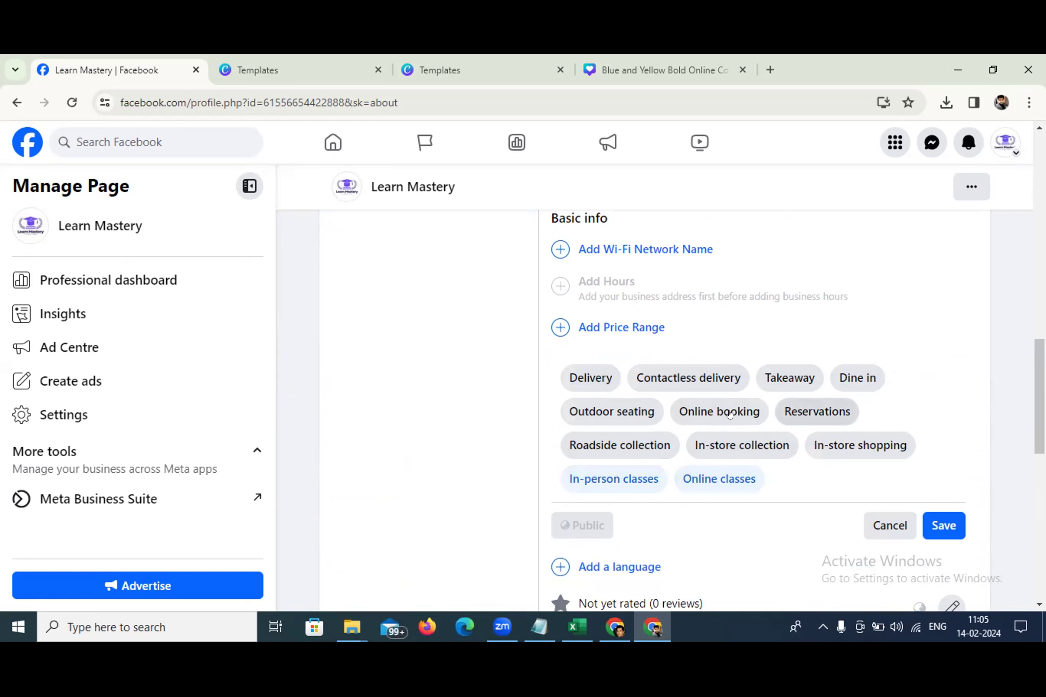
pyautogui.click(948, 525)
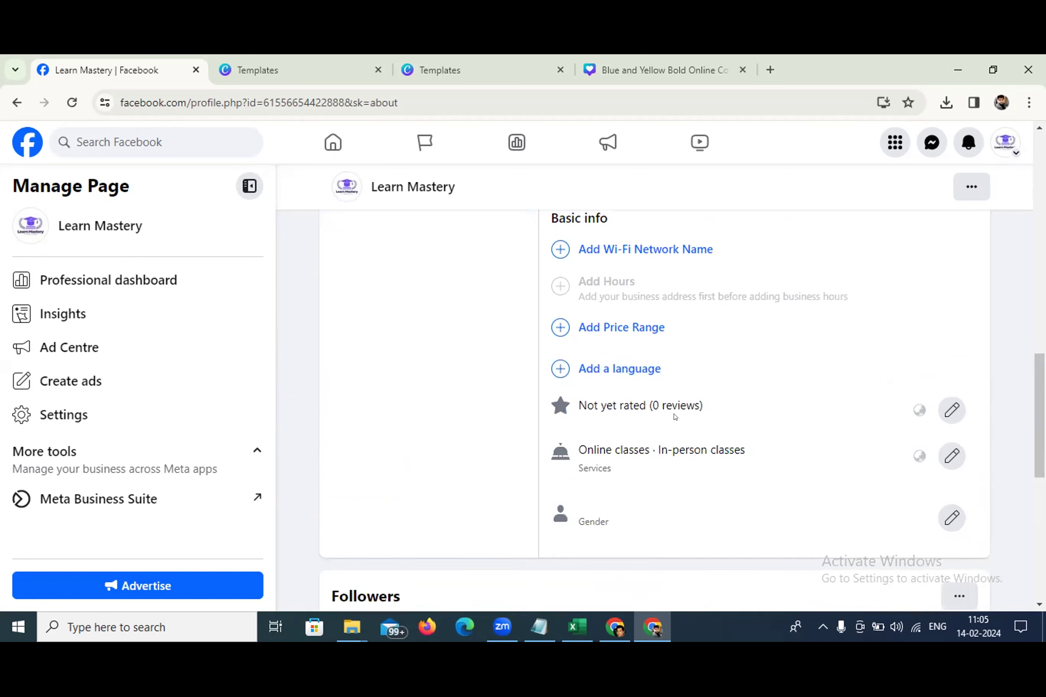
# Open the Gender detail for editing, cancel without changes, and scroll back to the top
pyautogui.scroll(-3, 674, 417)
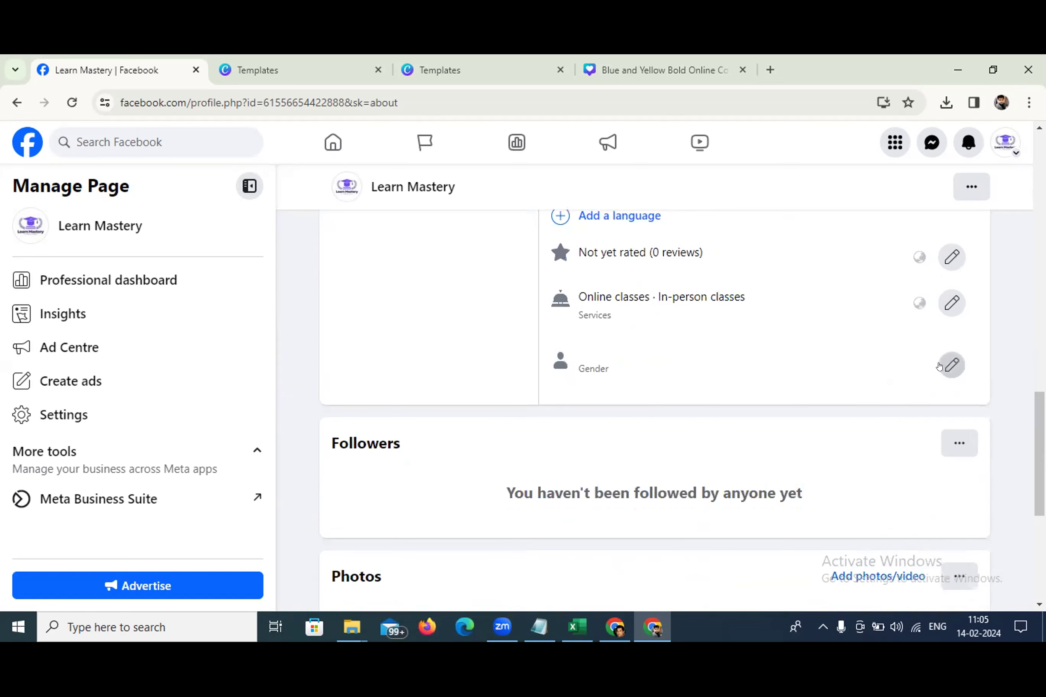
pyautogui.click(951, 364)
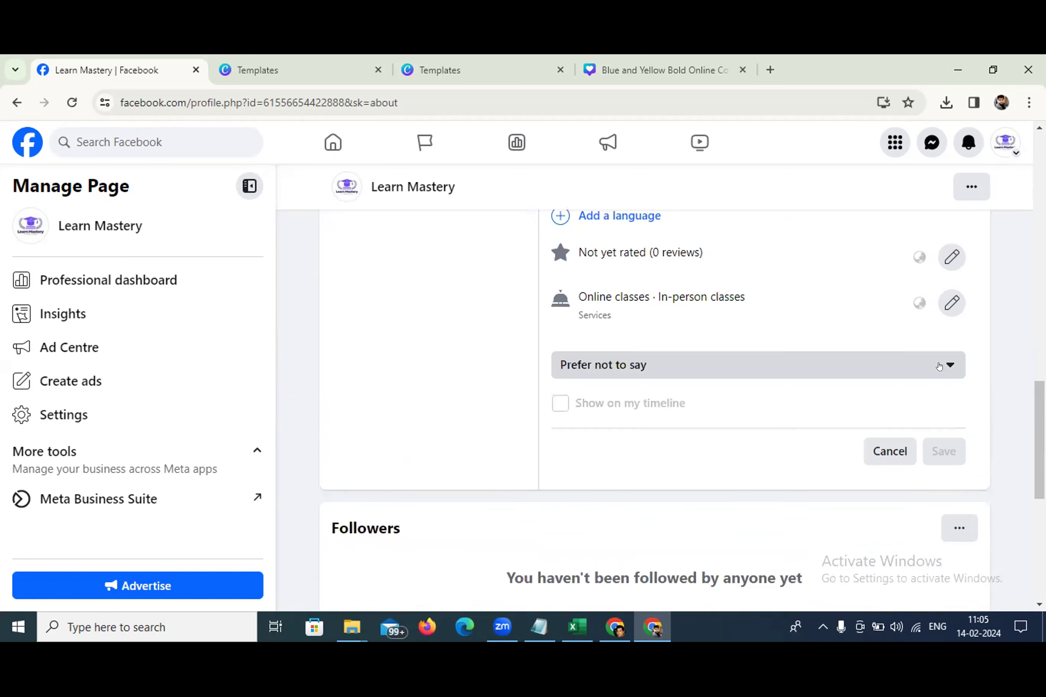
pyautogui.click(883, 449)
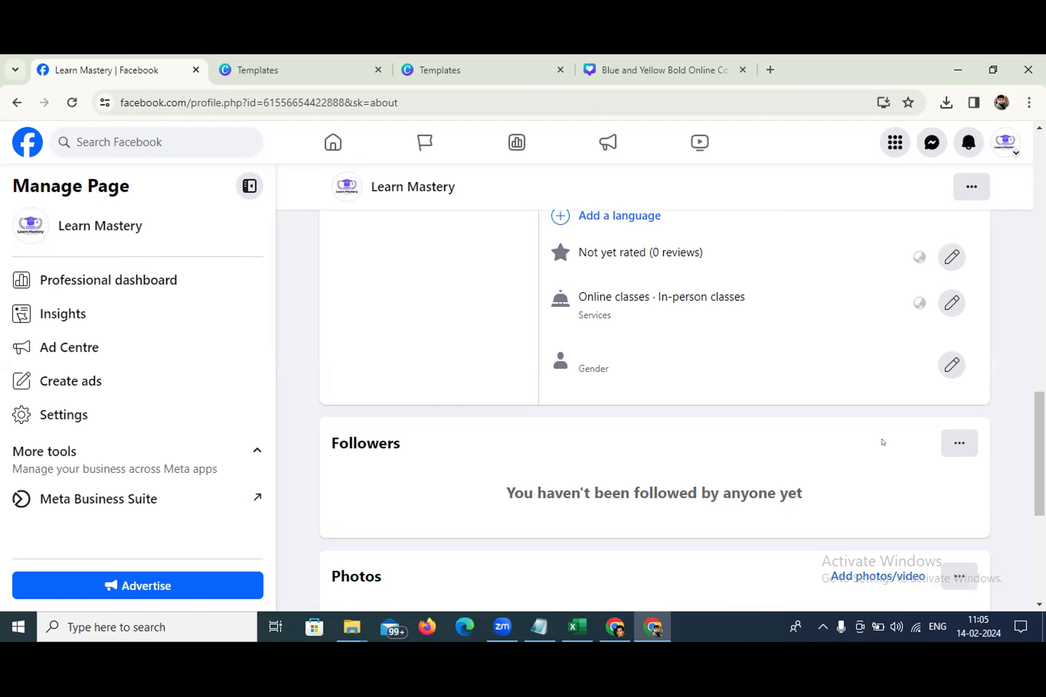
pyautogui.scroll(-3, 893, 450)
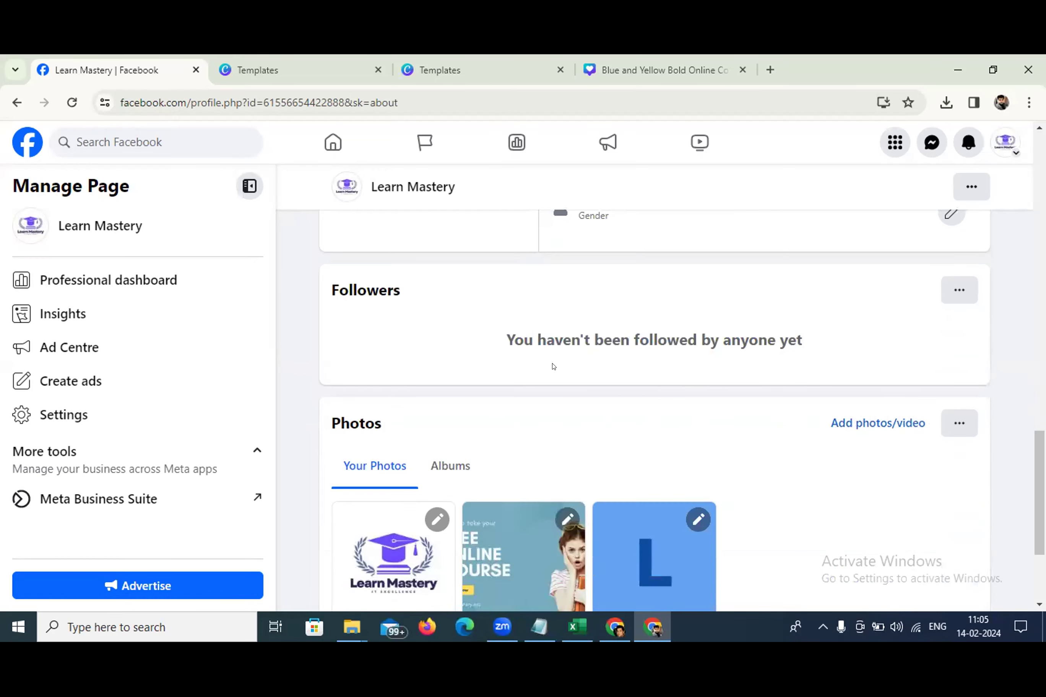
pyautogui.scroll(-3, 558, 366)
pyautogui.scroll(1, 568, 364)
pyautogui.scroll(-1, 567, 364)
pyautogui.scroll(8, 568, 365)
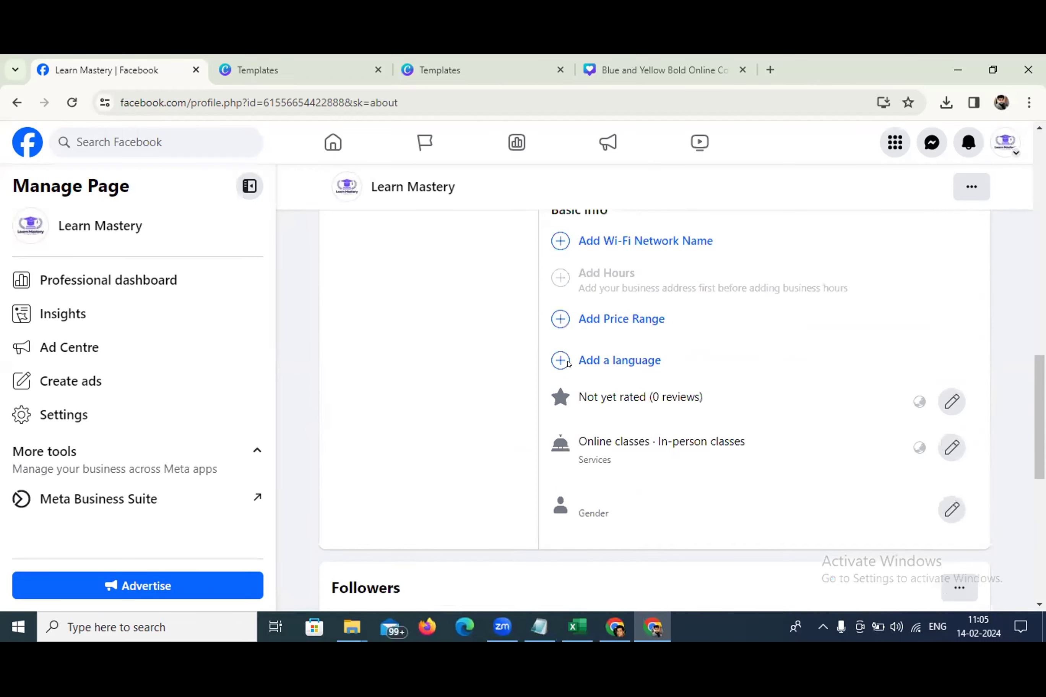
pyautogui.scroll(15, 568, 364)
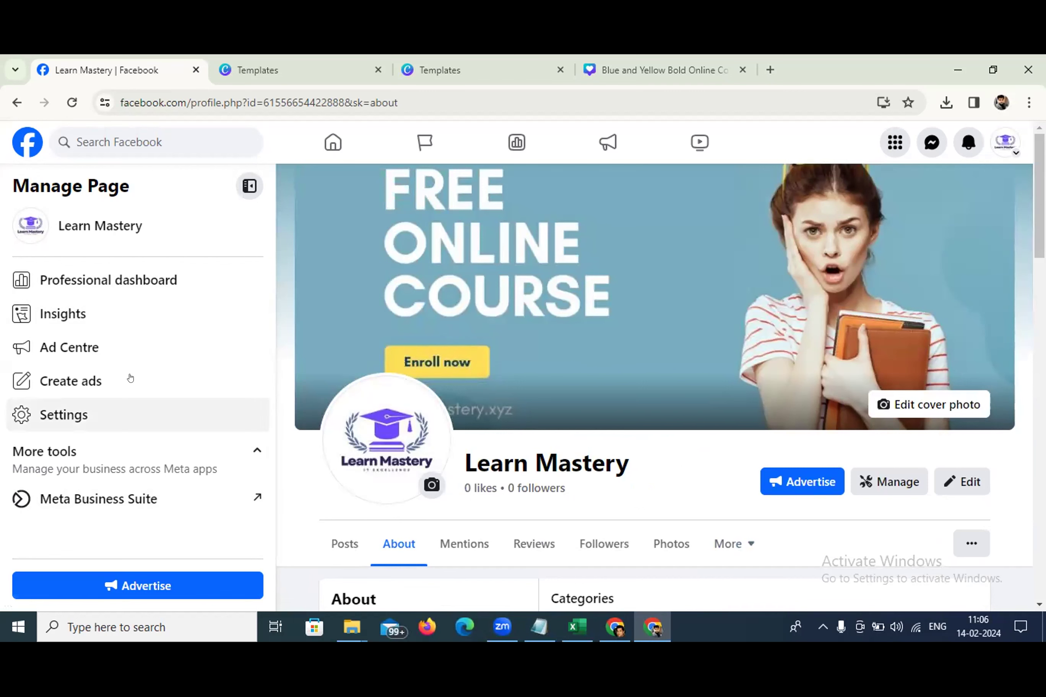
# In Page Settings, set the username to learnmastery and confirm with the account password
pyautogui.click(92, 413)
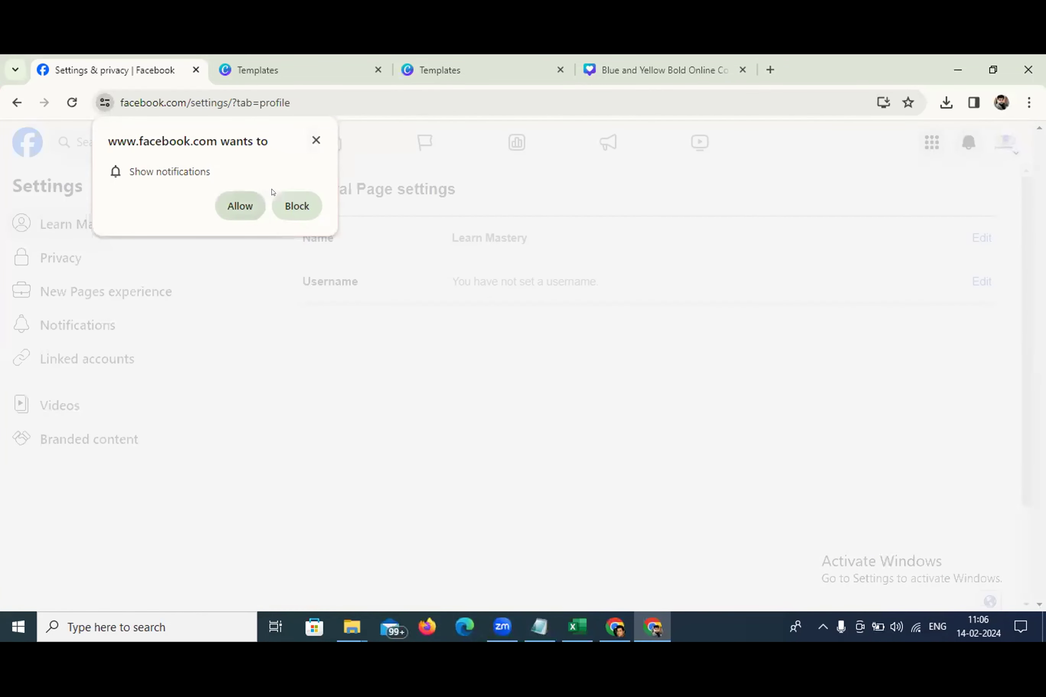
pyautogui.click(315, 140)
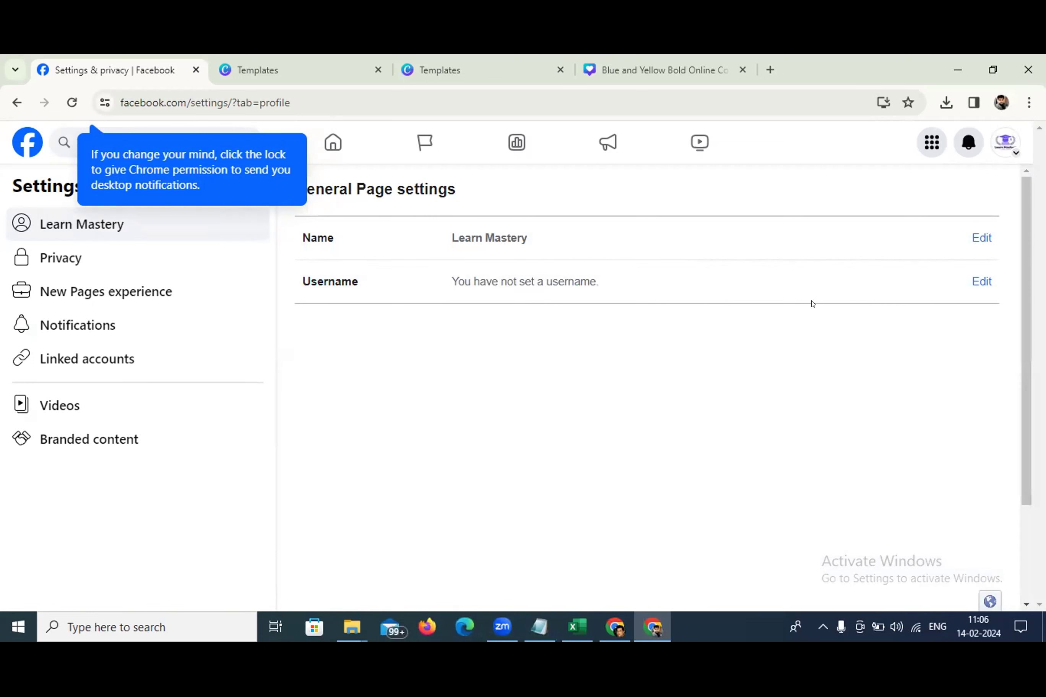
pyautogui.click(972, 290)
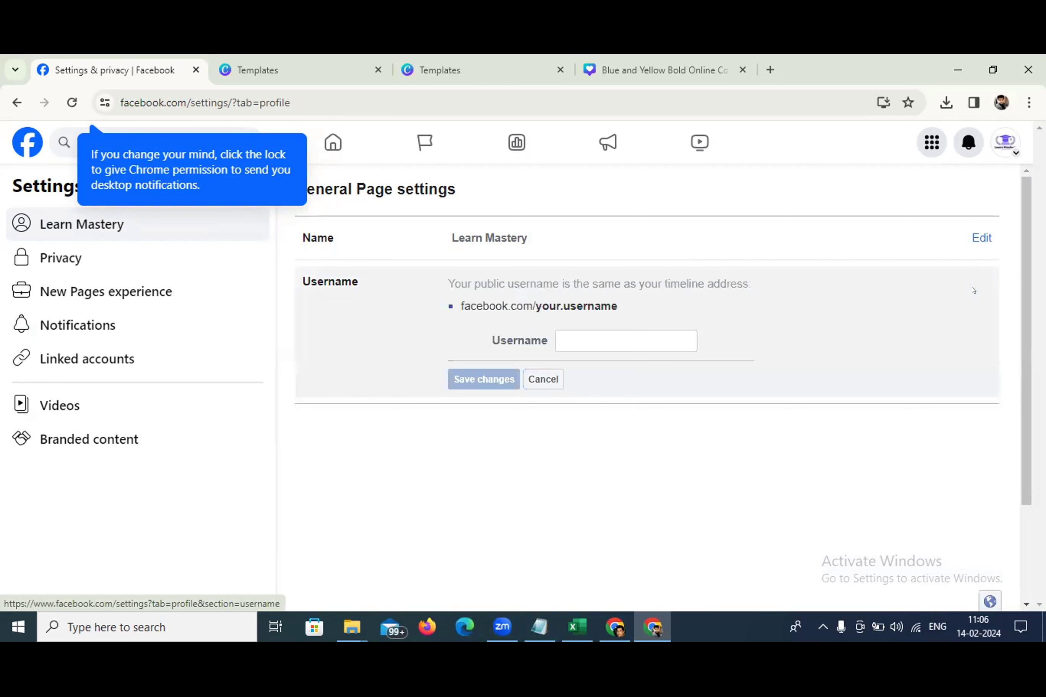
pyautogui.click(580, 332)
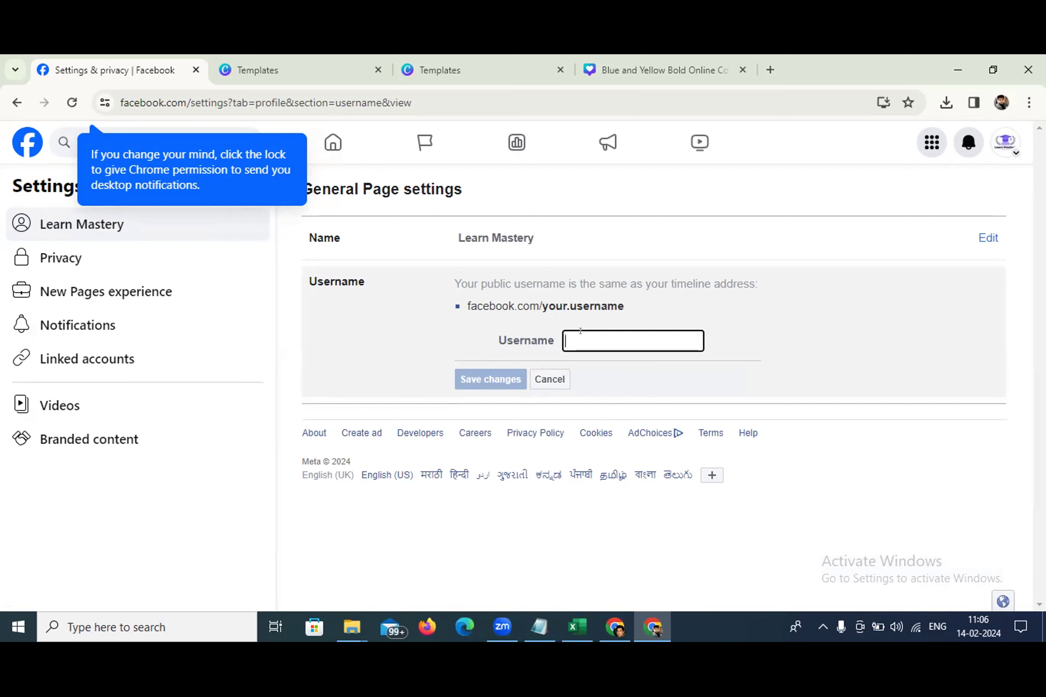
pyautogui.write('learnmastery')
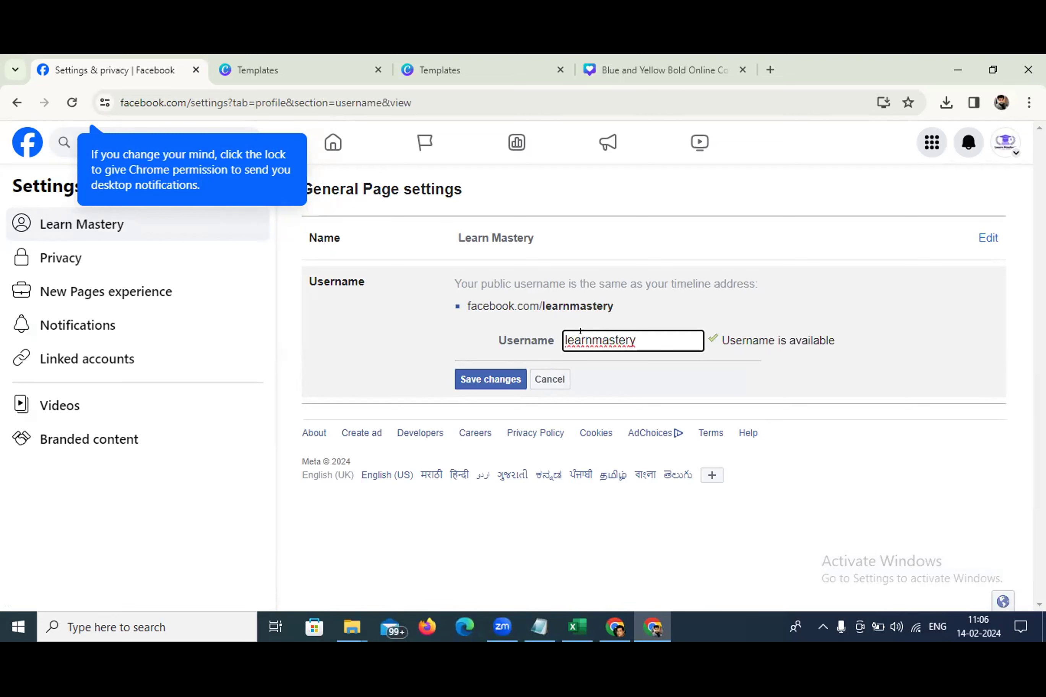
pyautogui.click(480, 379)
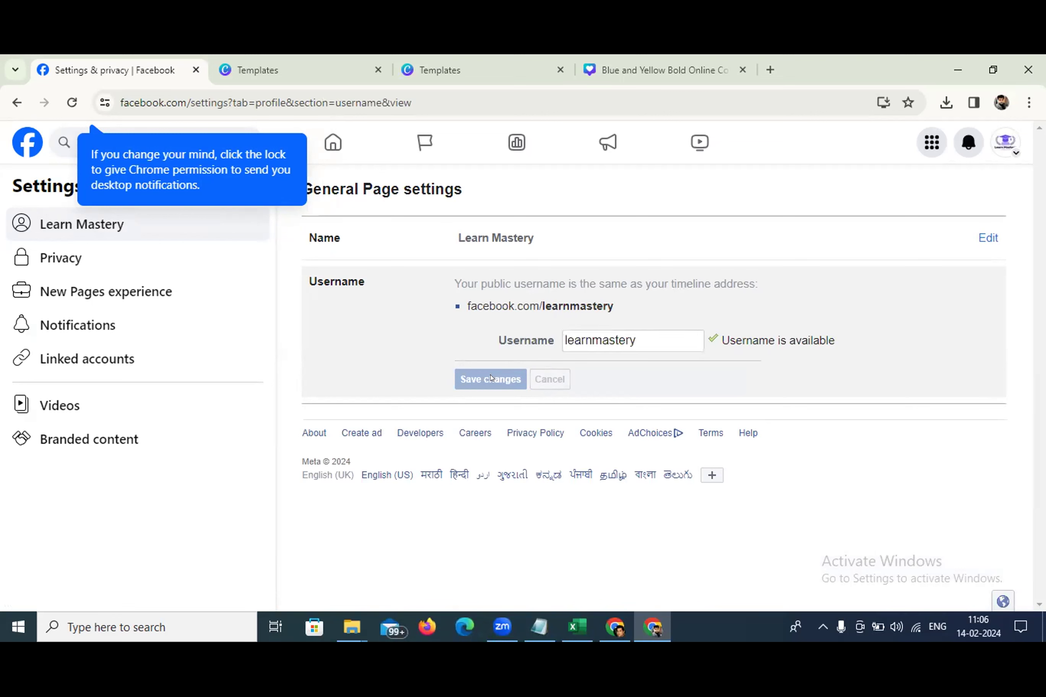
pyautogui.write('••••••••••')
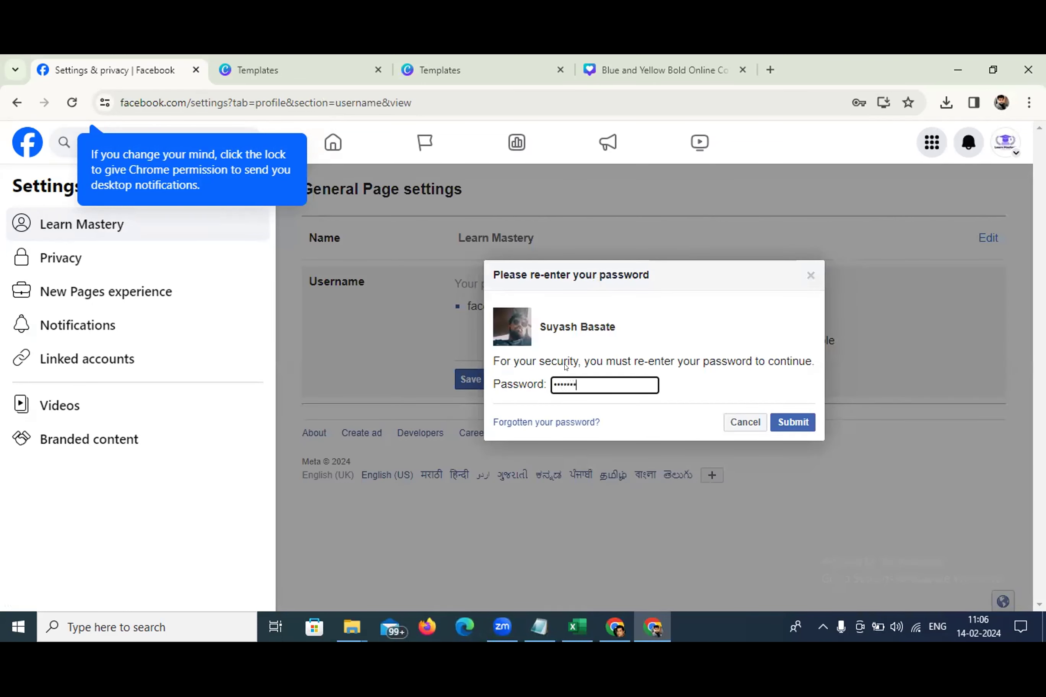
pyautogui.write('•••••')
pyautogui.click(785, 422)
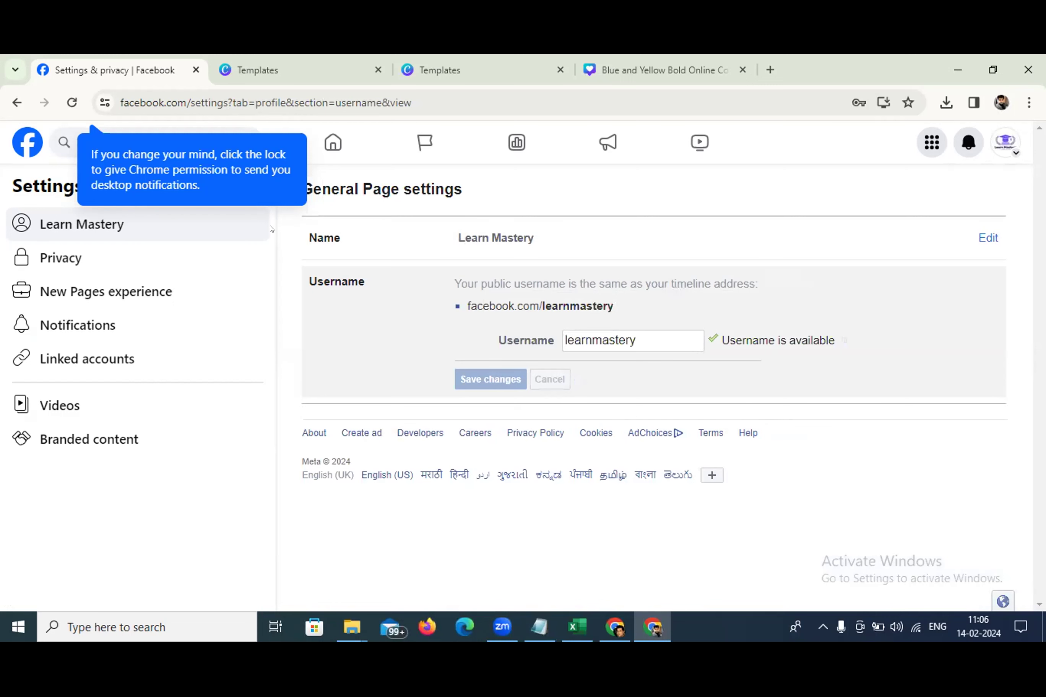
pyautogui.click(261, 259)
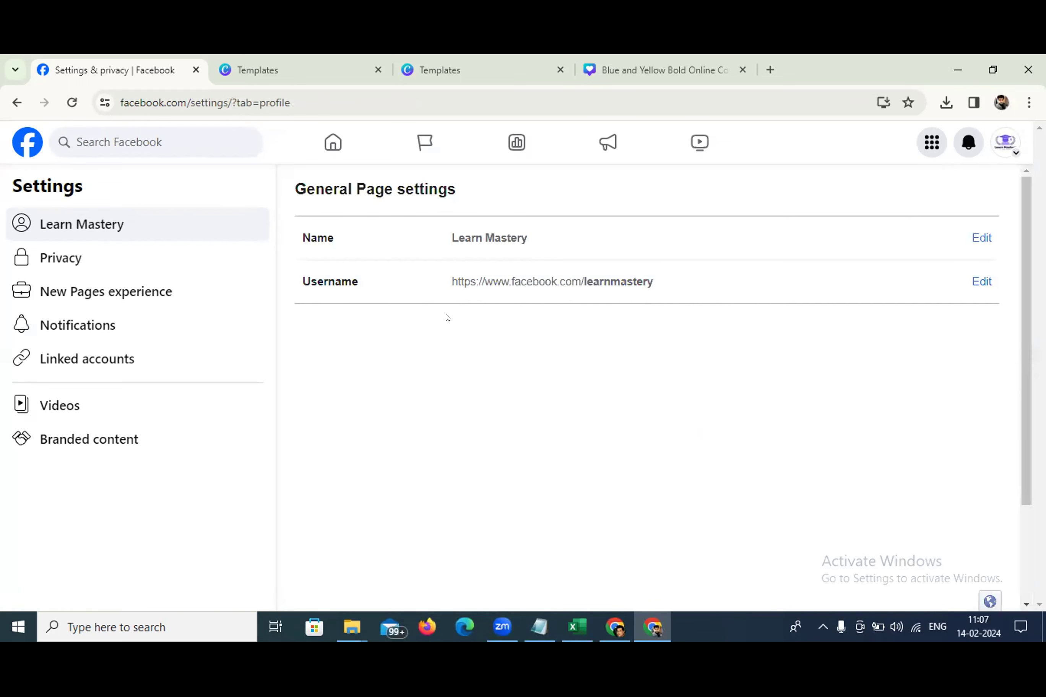
# Look through the Privacy and Facebook Page information settings, then open Page access
pyautogui.click(93, 258)
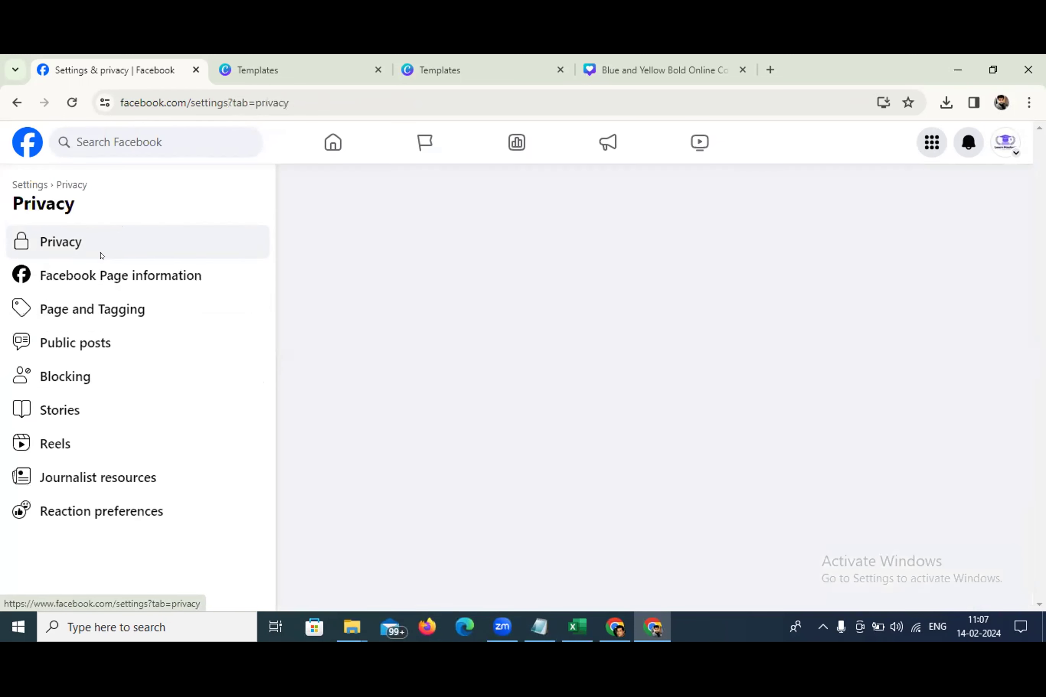
pyautogui.click(94, 270)
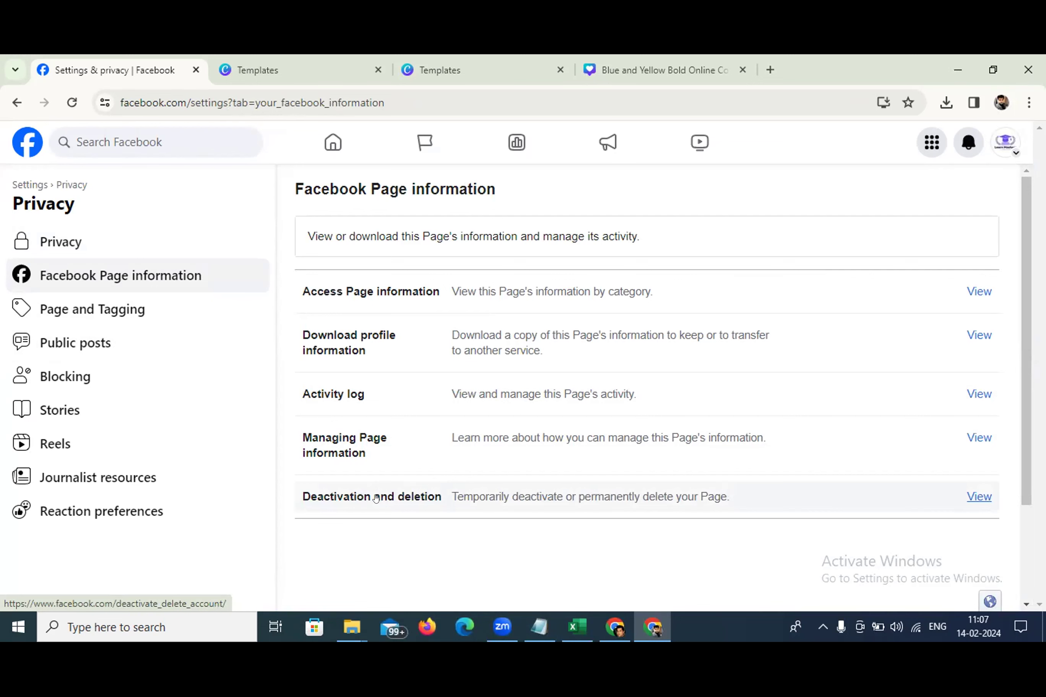
pyautogui.click(19, 183)
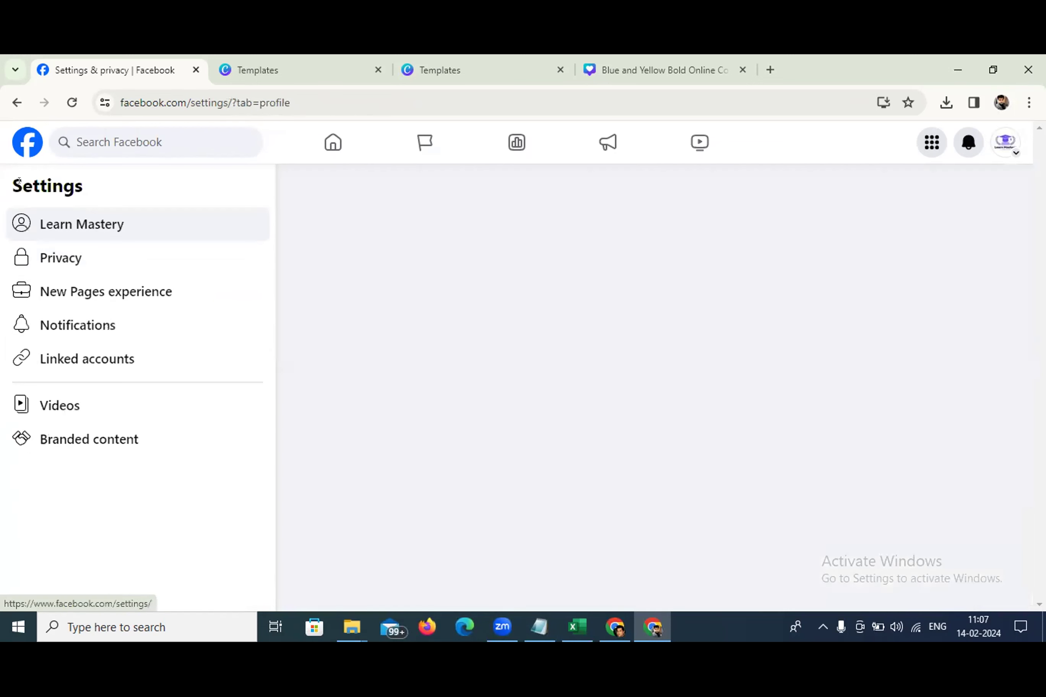
pyautogui.click(67, 258)
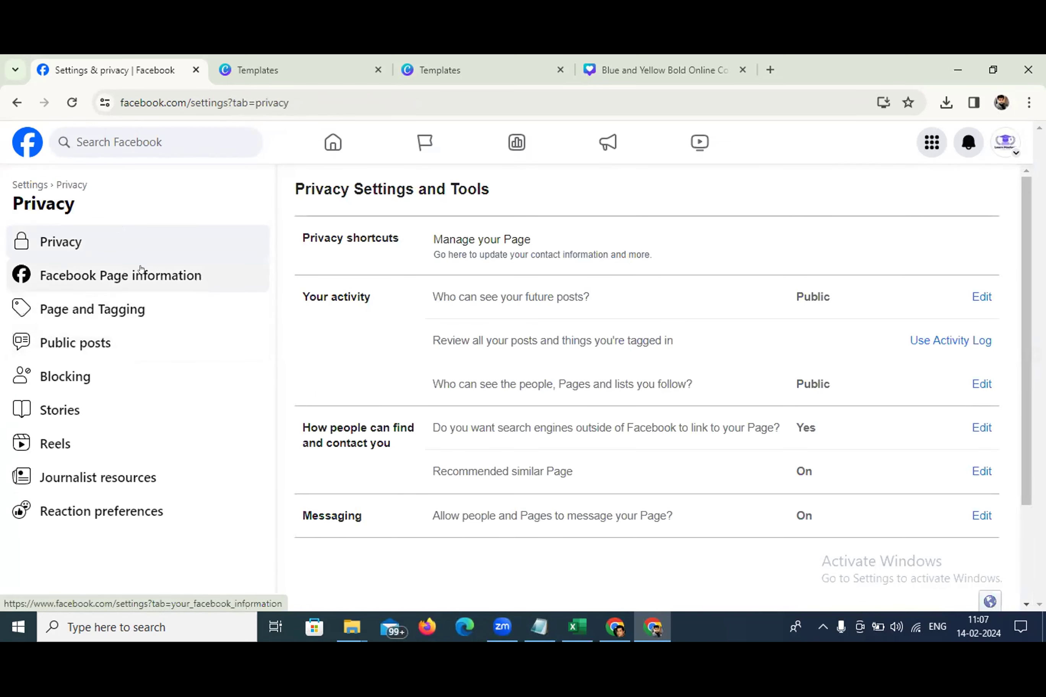
pyautogui.click(15, 185)
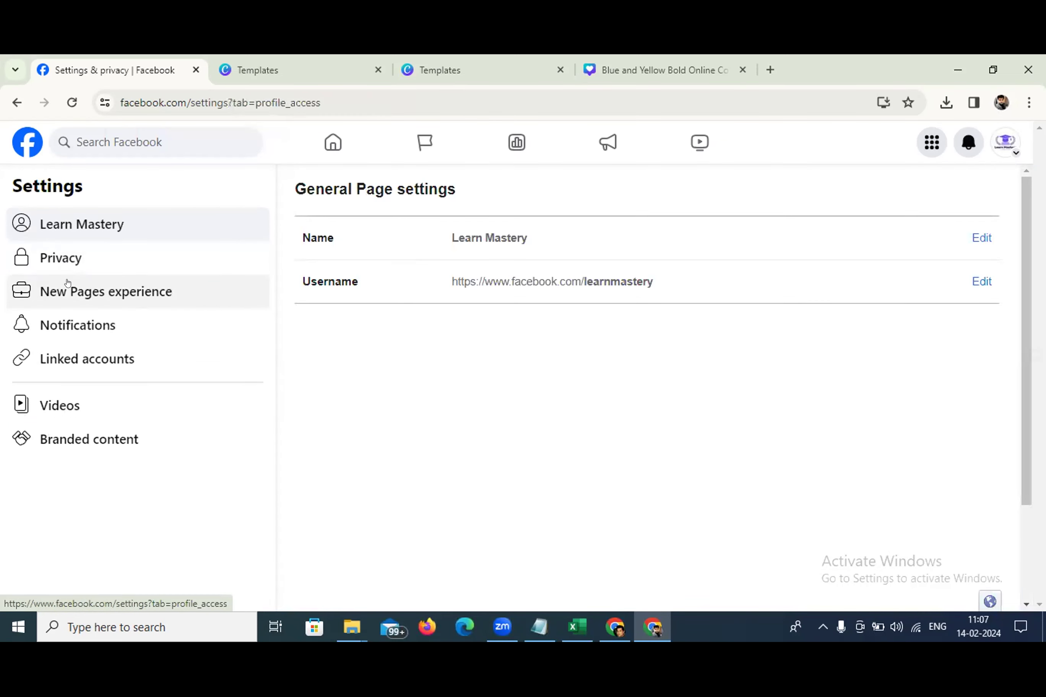
pyautogui.click(67, 283)
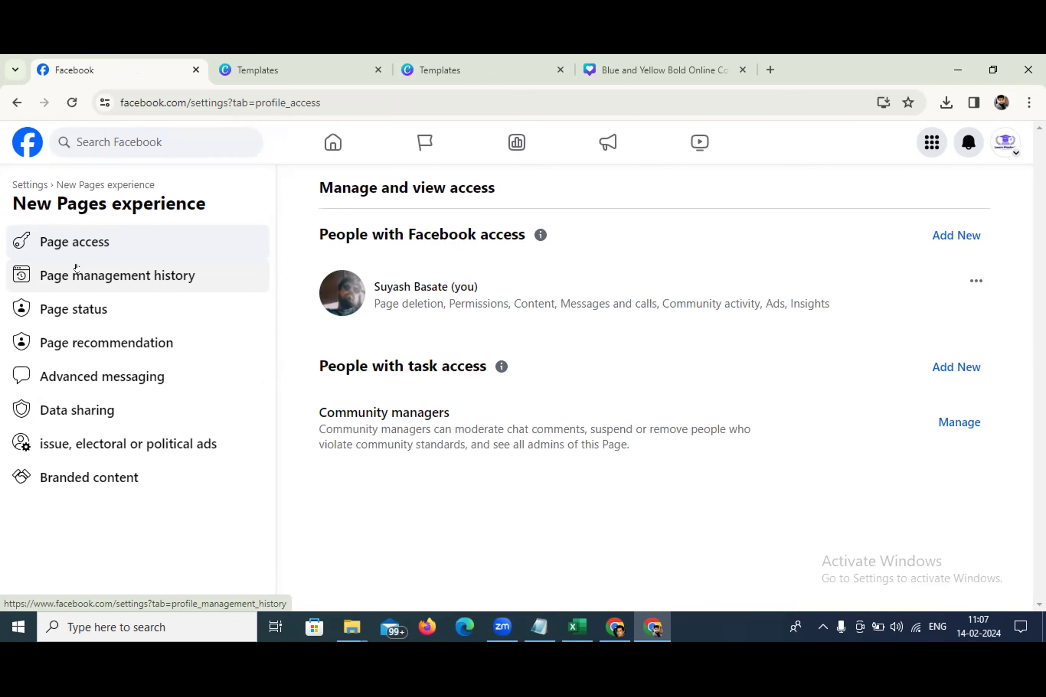
# Search 'si' for a person to give Facebook access, review the permissions, then close without granting
pyautogui.click(962, 239)
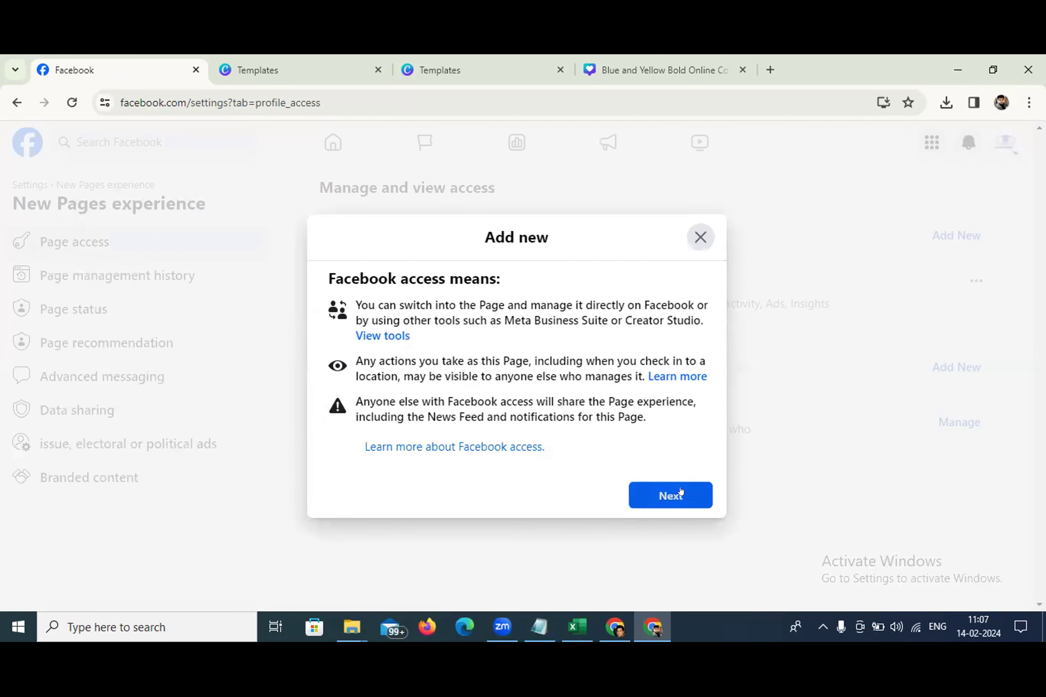
pyautogui.click(677, 493)
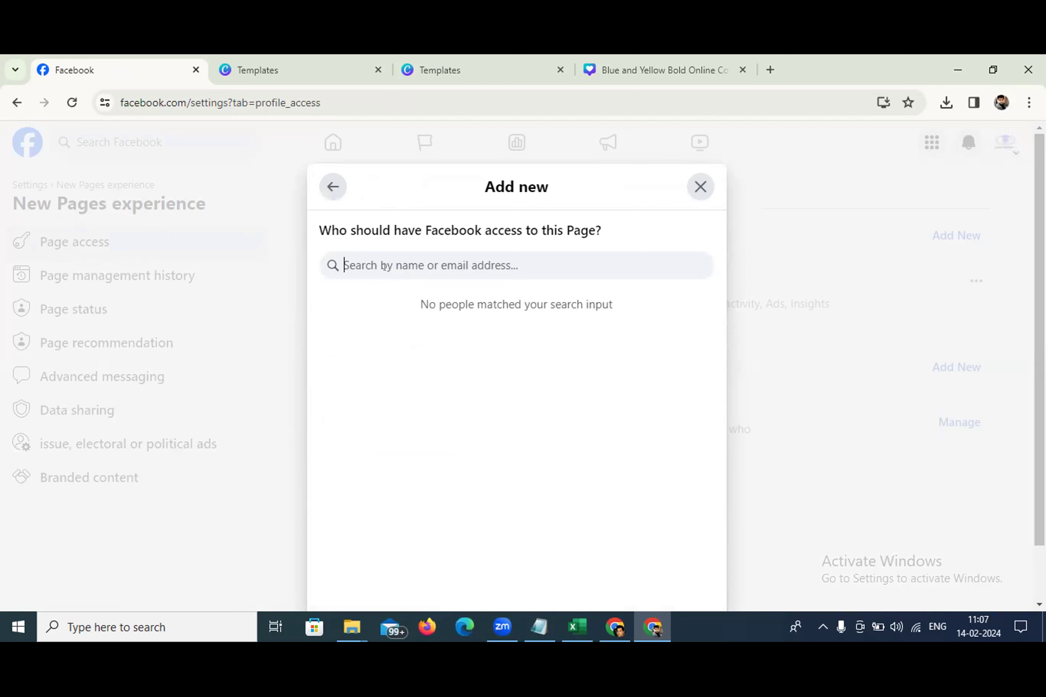
pyautogui.write('s')
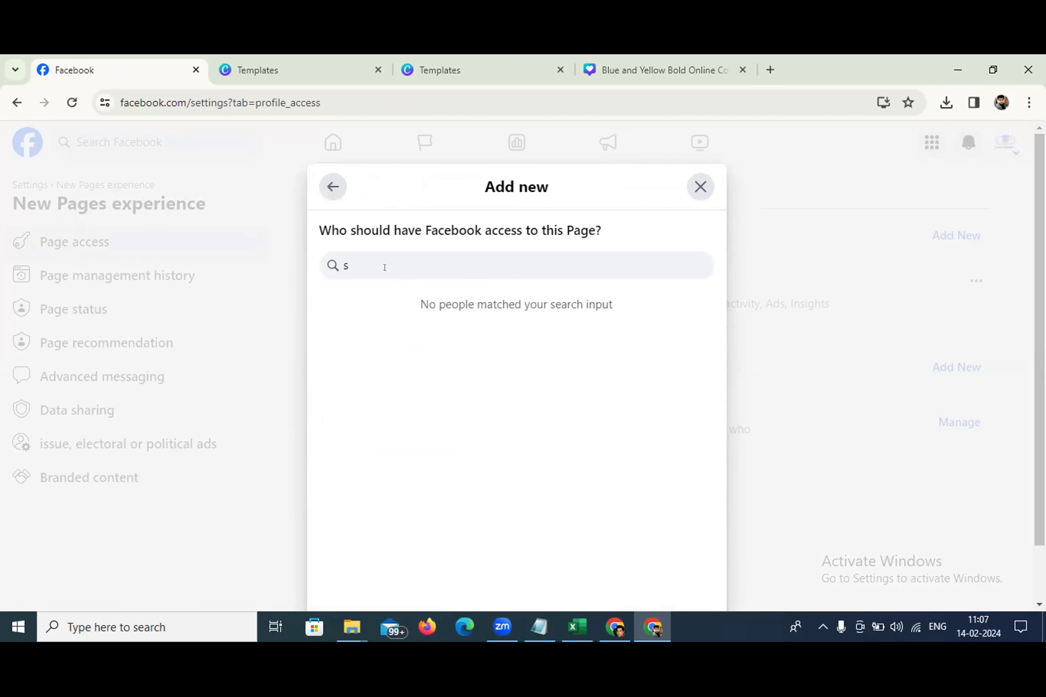
pyautogui.write('i')
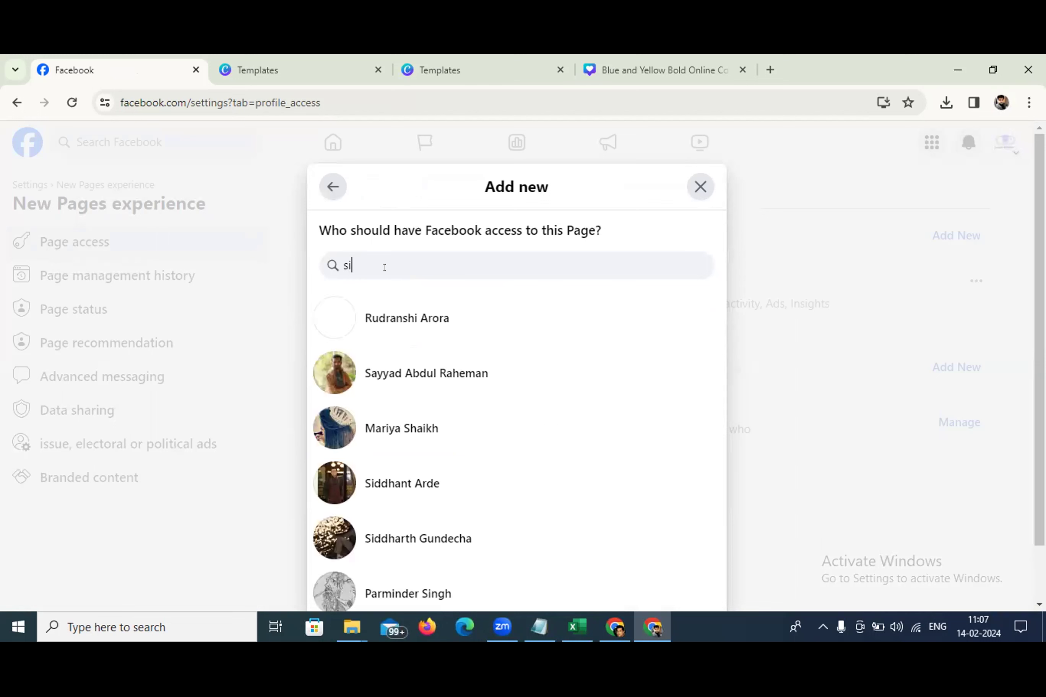
pyautogui.scroll(-1, 446, 404)
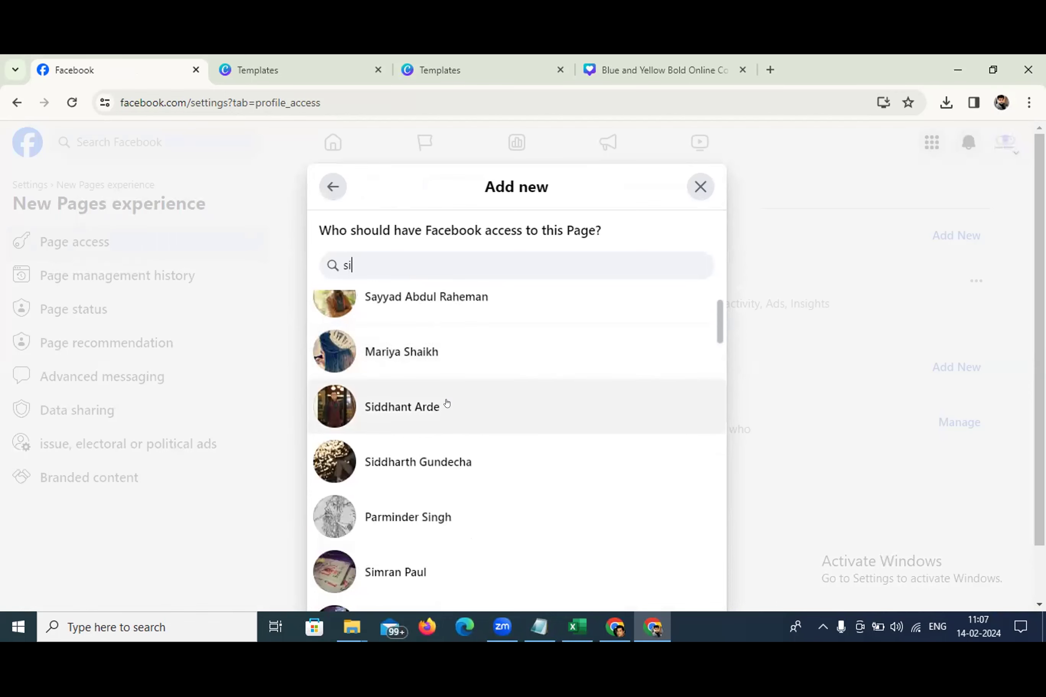
pyautogui.scroll(-2, 446, 402)
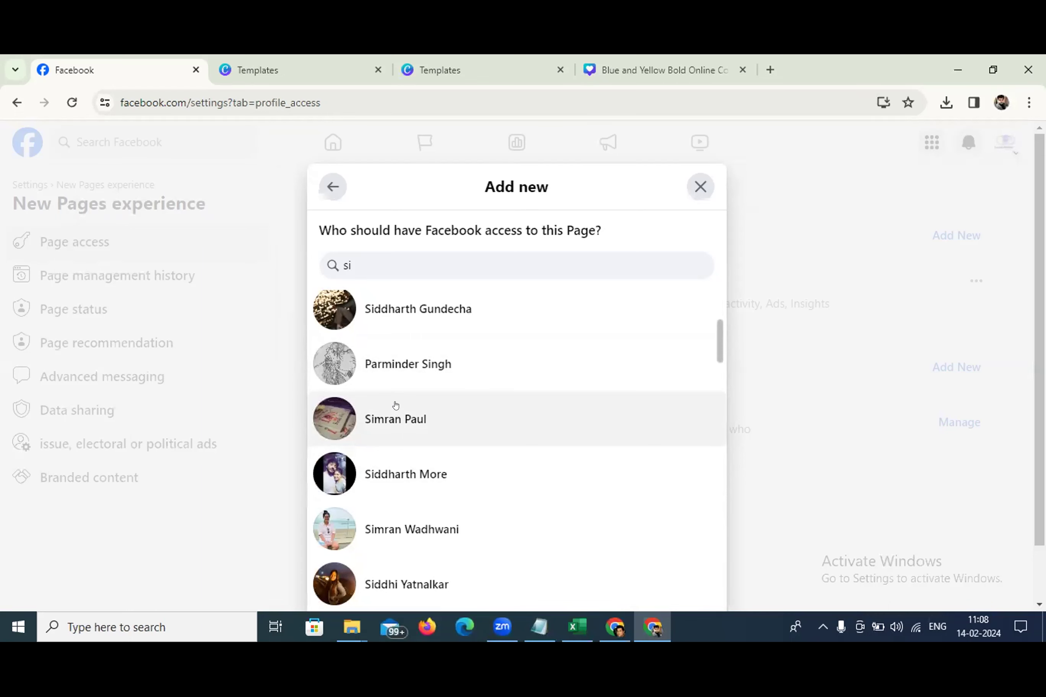
pyautogui.click(361, 417)
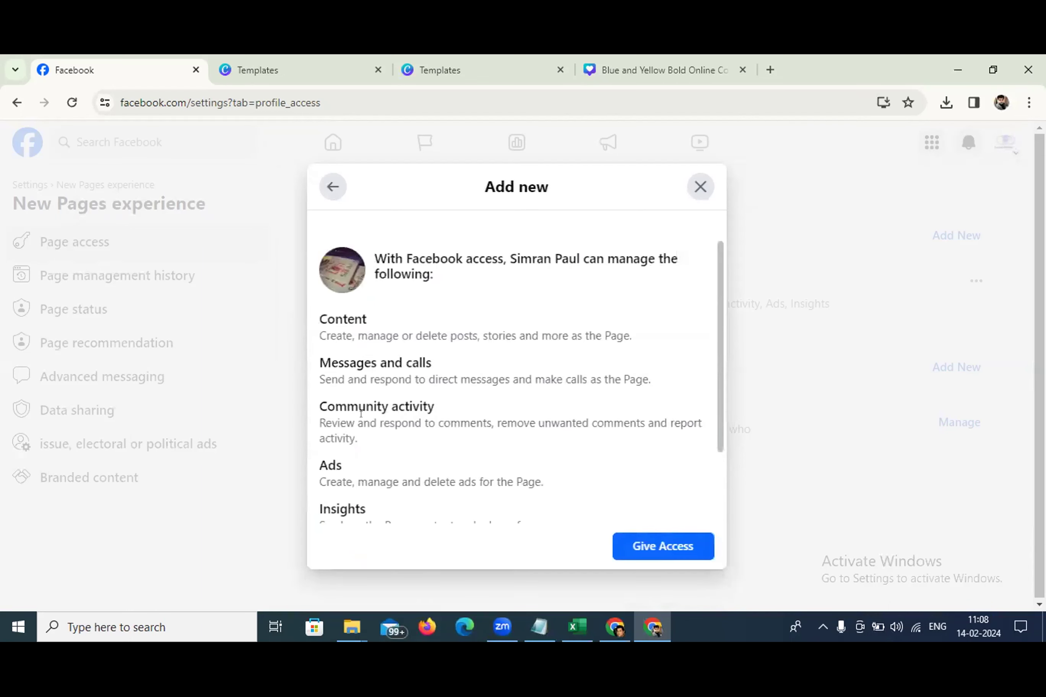
pyautogui.scroll(-2, 458, 423)
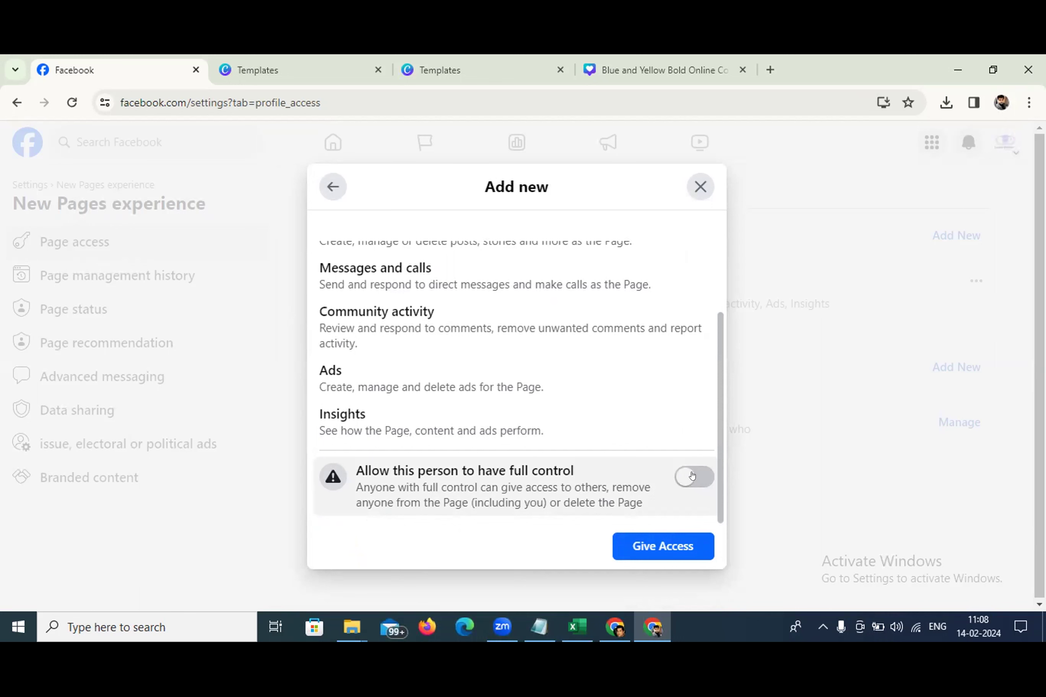
pyautogui.scroll(3, 396, 405)
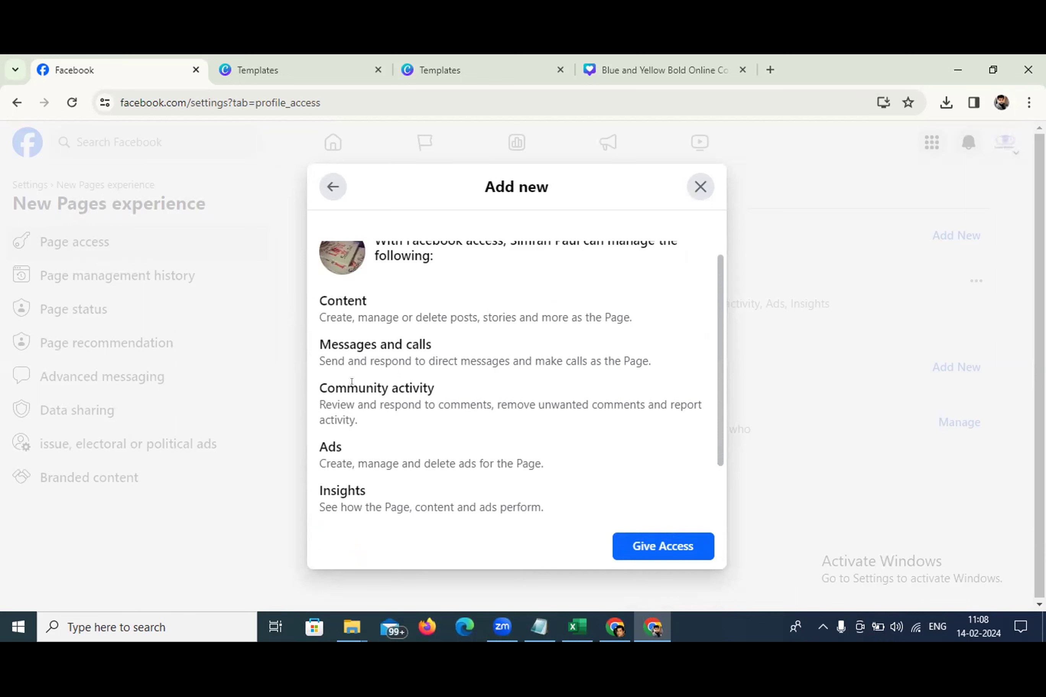
pyautogui.scroll(-2, 360, 391)
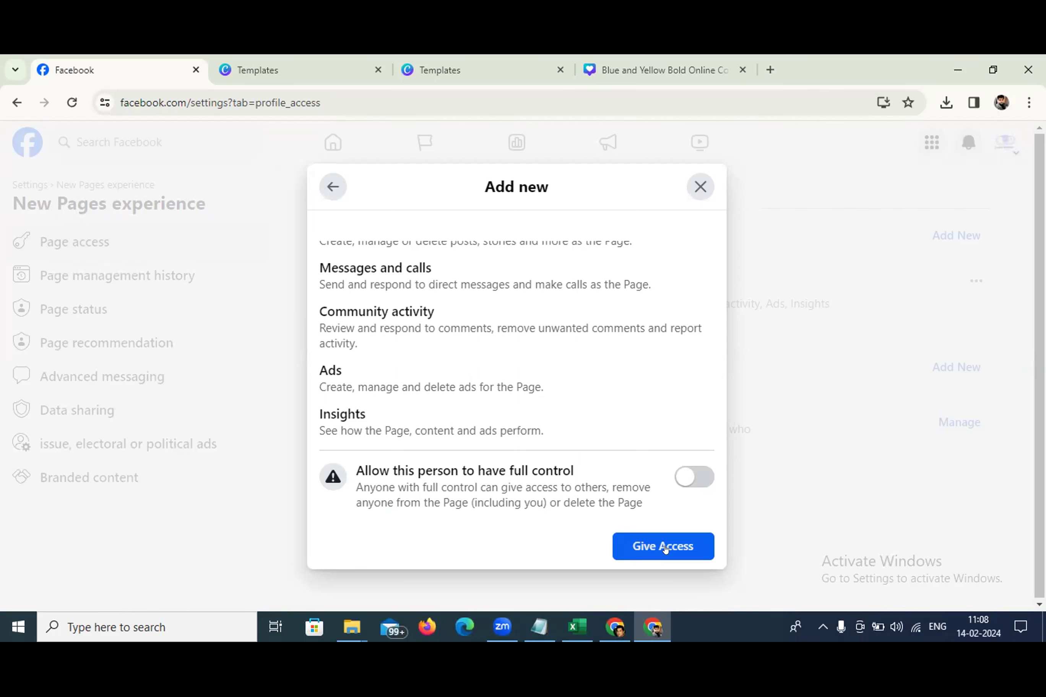
pyautogui.click(693, 194)
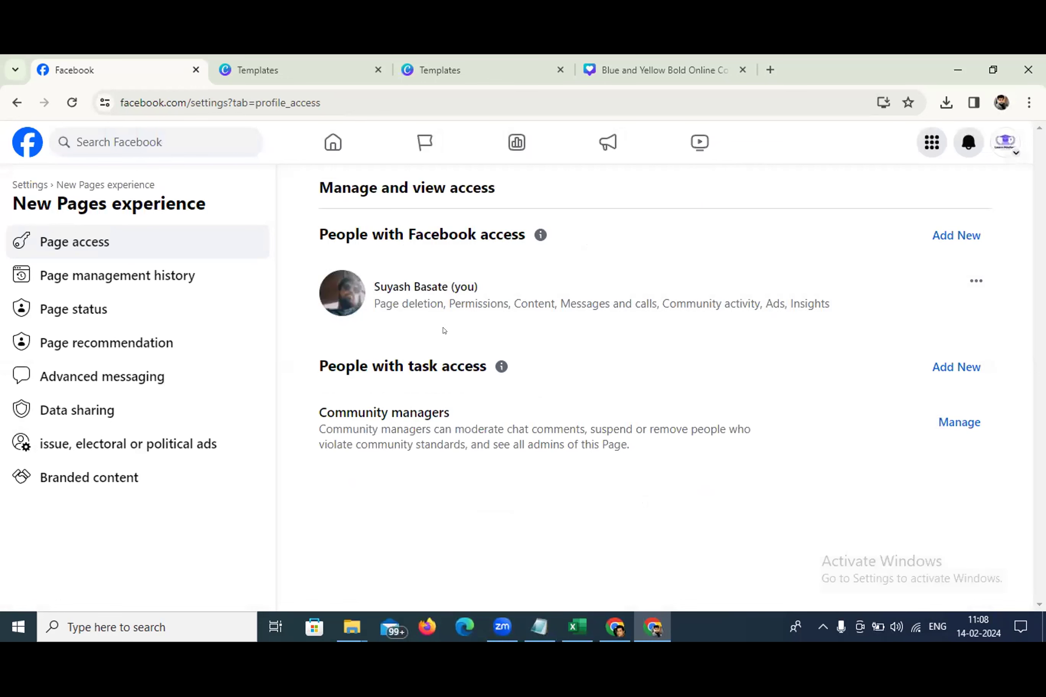
pyautogui.click(946, 377)
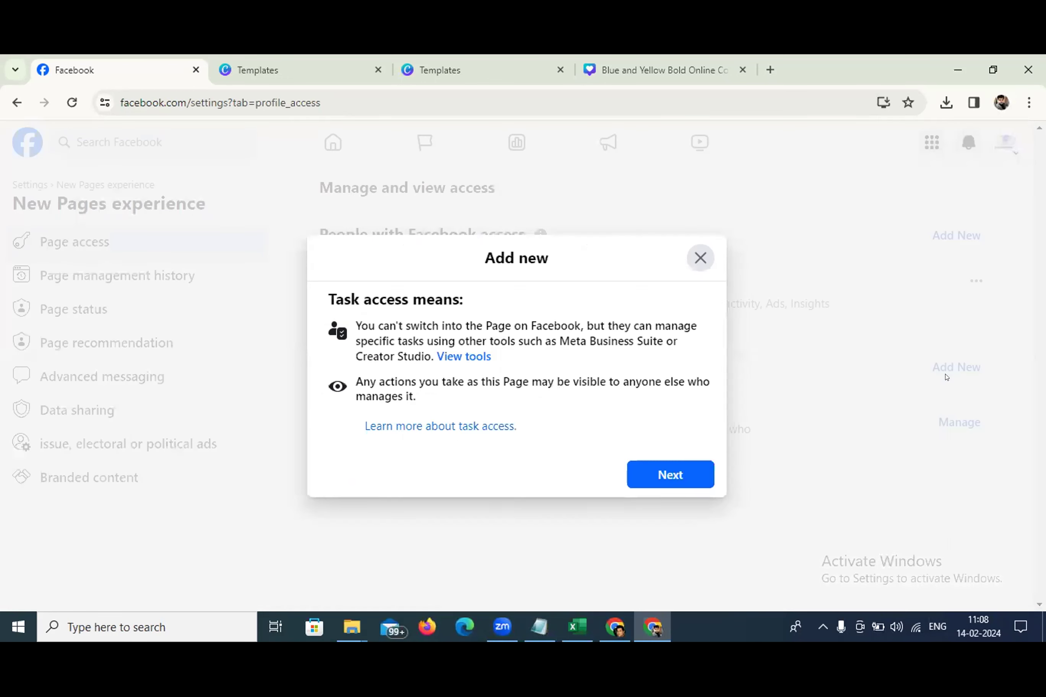
pyautogui.click(668, 475)
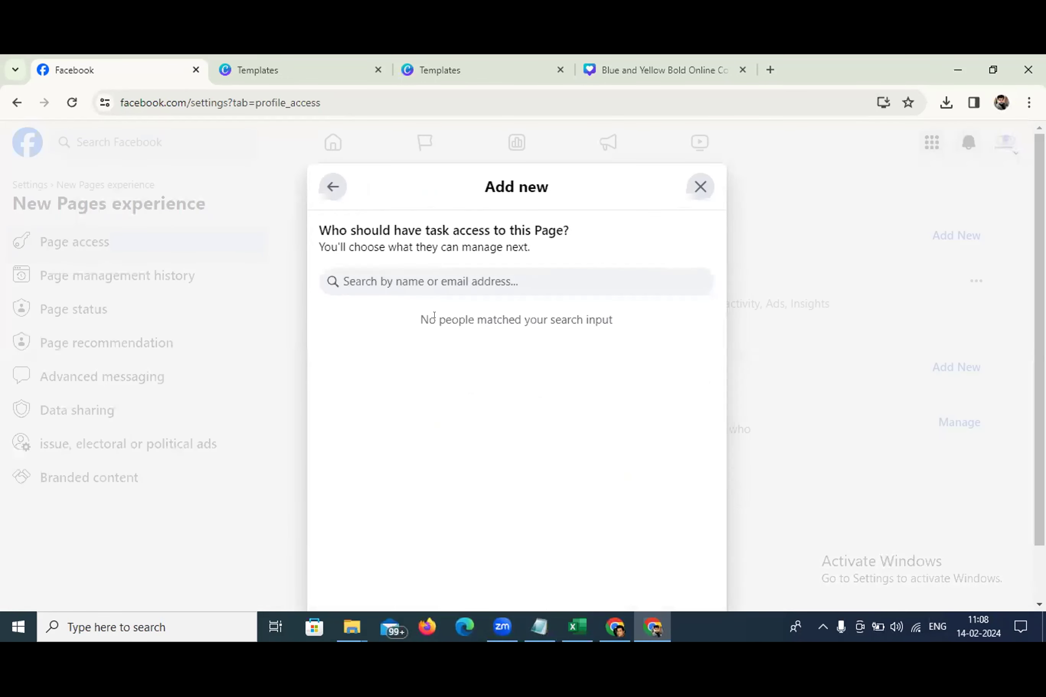
pyautogui.write('si')
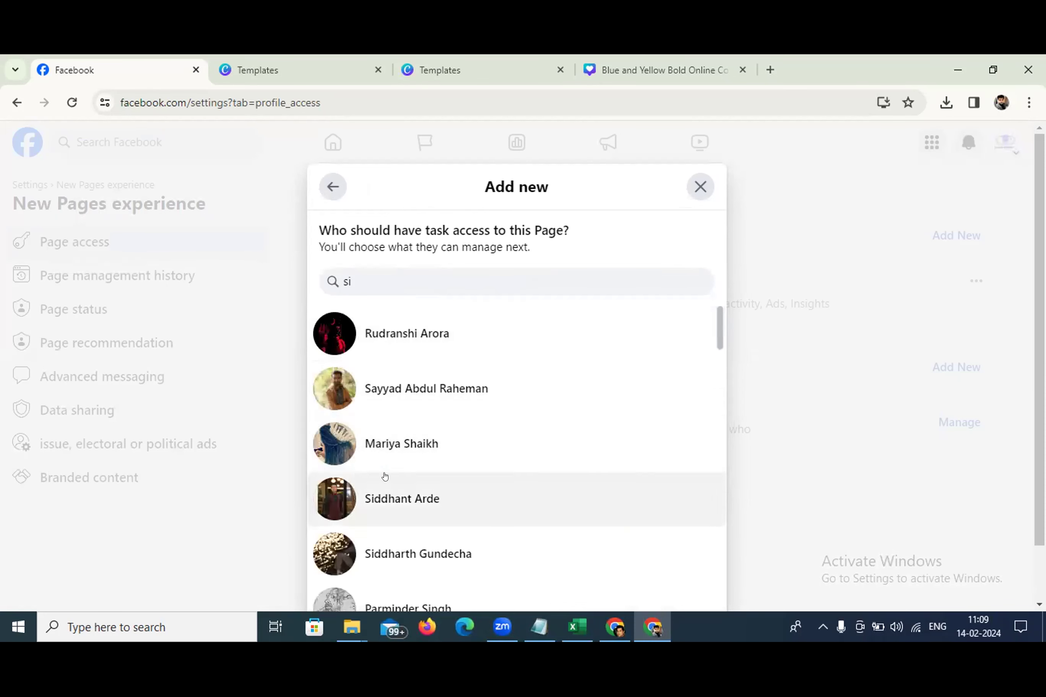
pyautogui.click(399, 340)
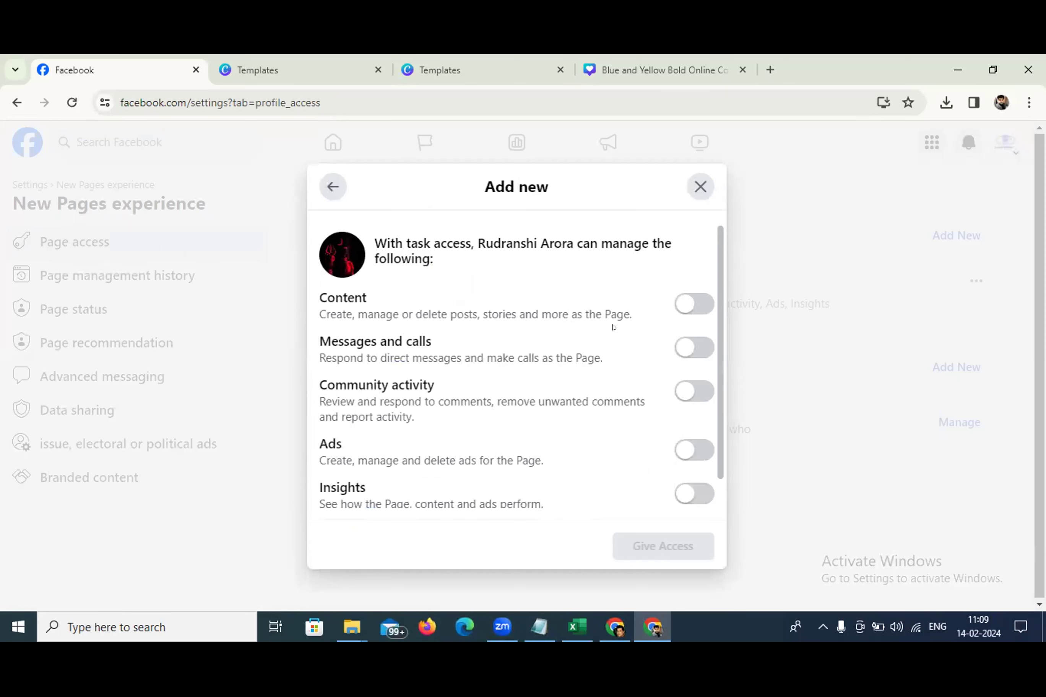
pyautogui.click(691, 304)
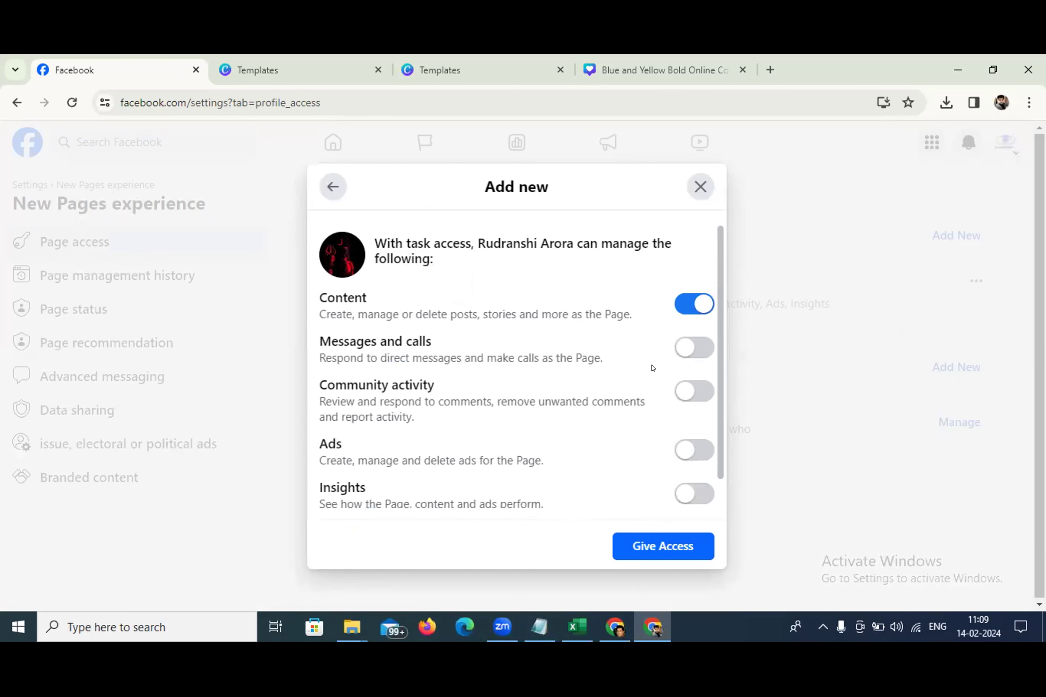
pyautogui.scroll(-1, 655, 369)
pyautogui.click(688, 455)
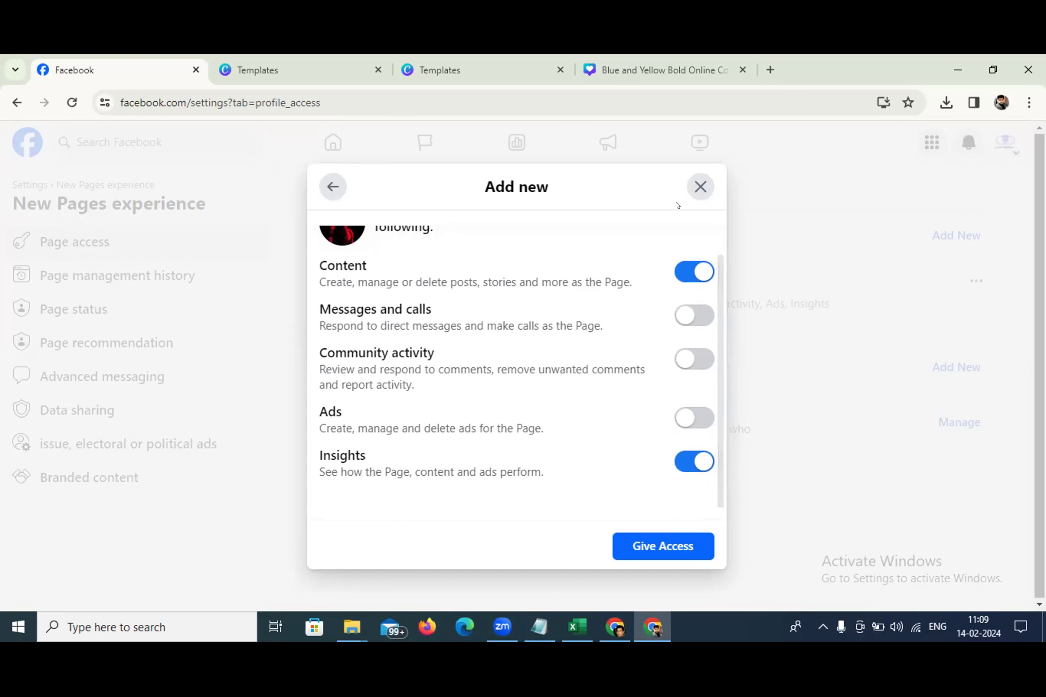
pyautogui.click(699, 186)
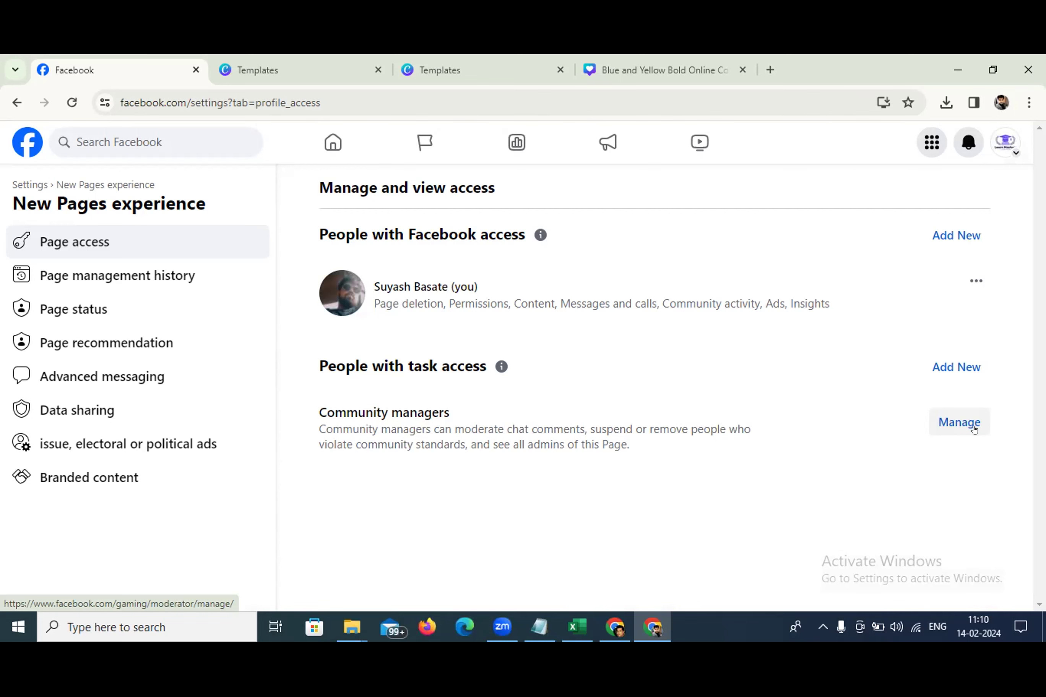
pyautogui.click(944, 427)
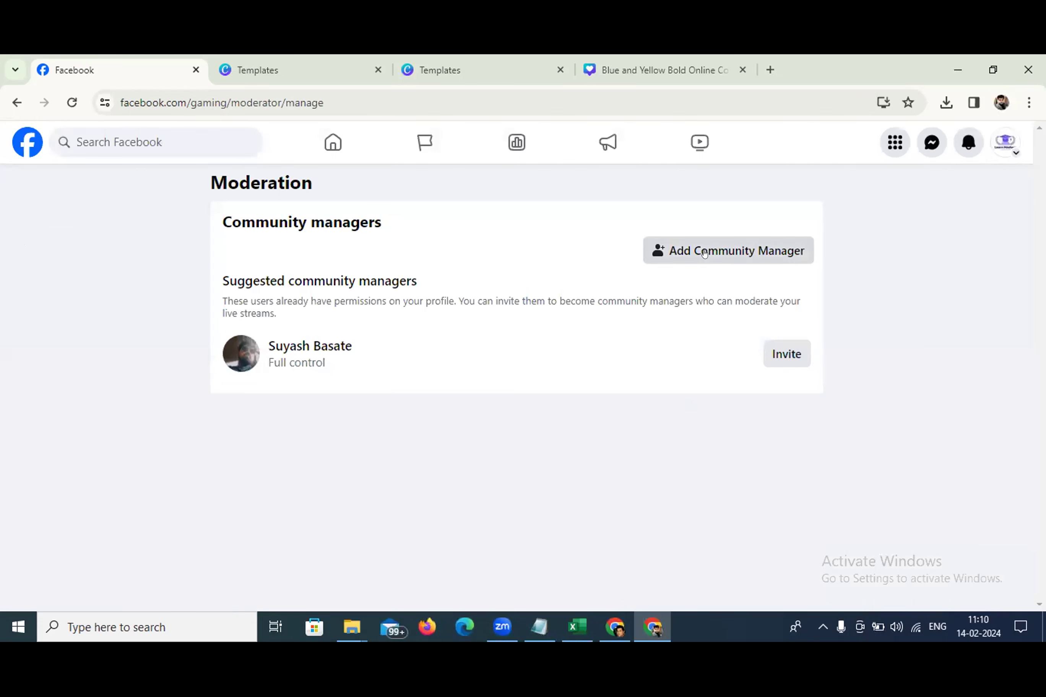
pyautogui.click(689, 252)
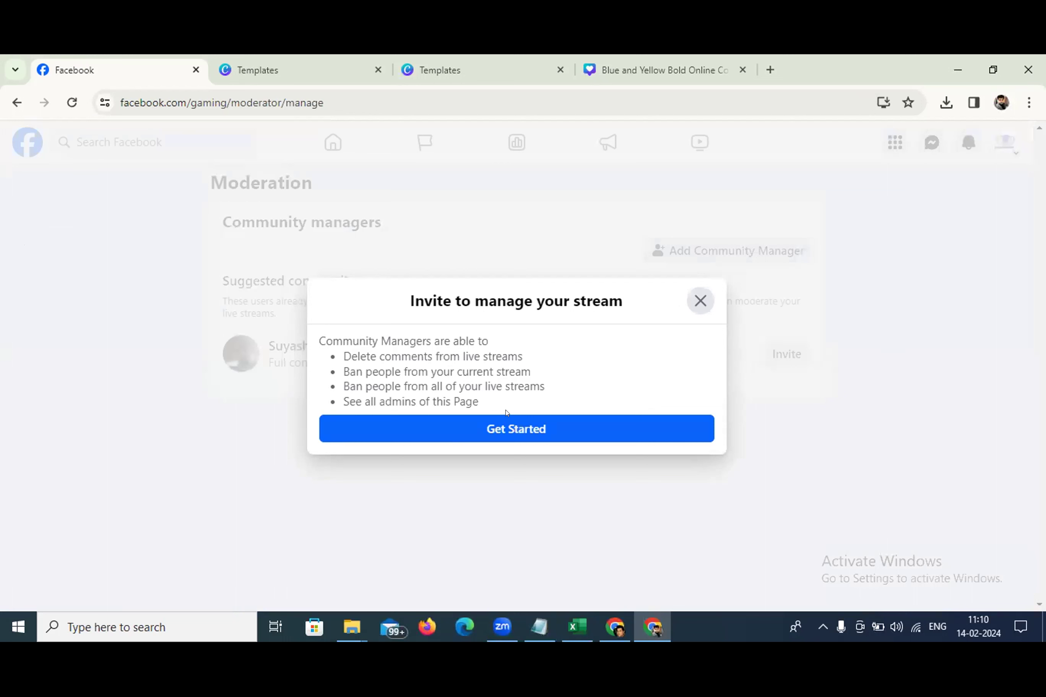
pyautogui.click(521, 428)
pyautogui.click(363, 372)
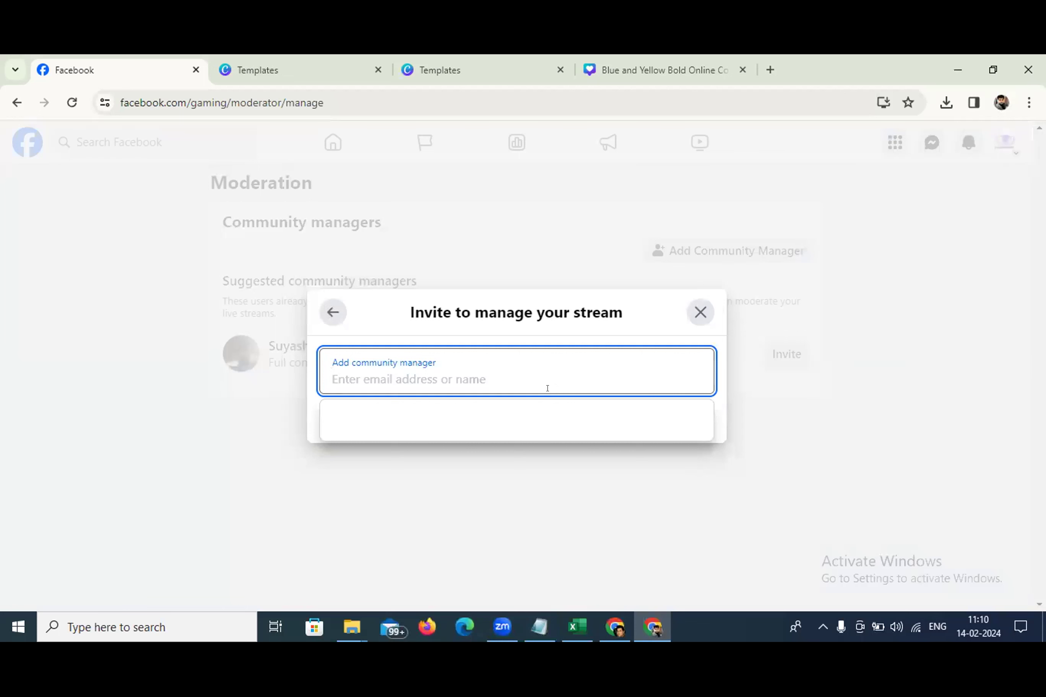
pyautogui.write('s')
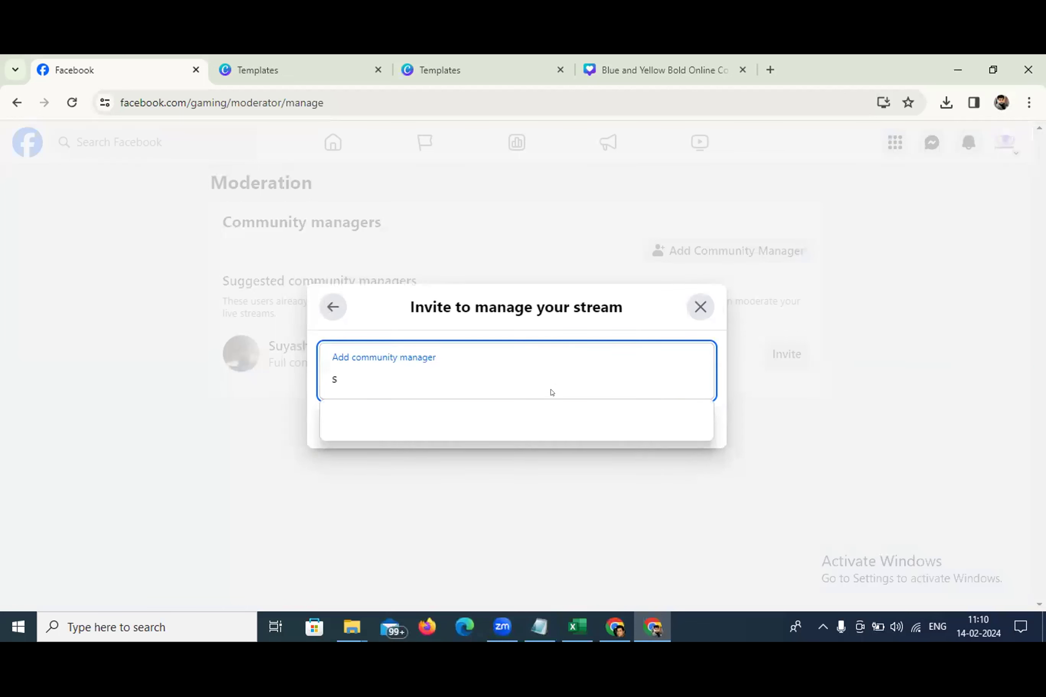
pyautogui.write('i')
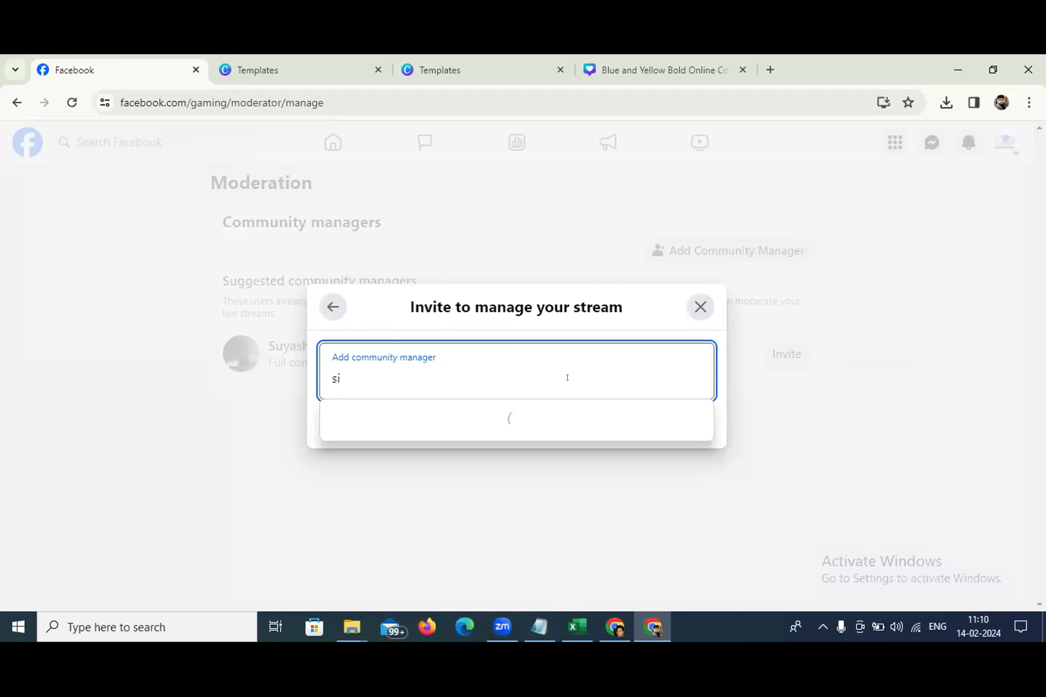
pyautogui.click(421, 416)
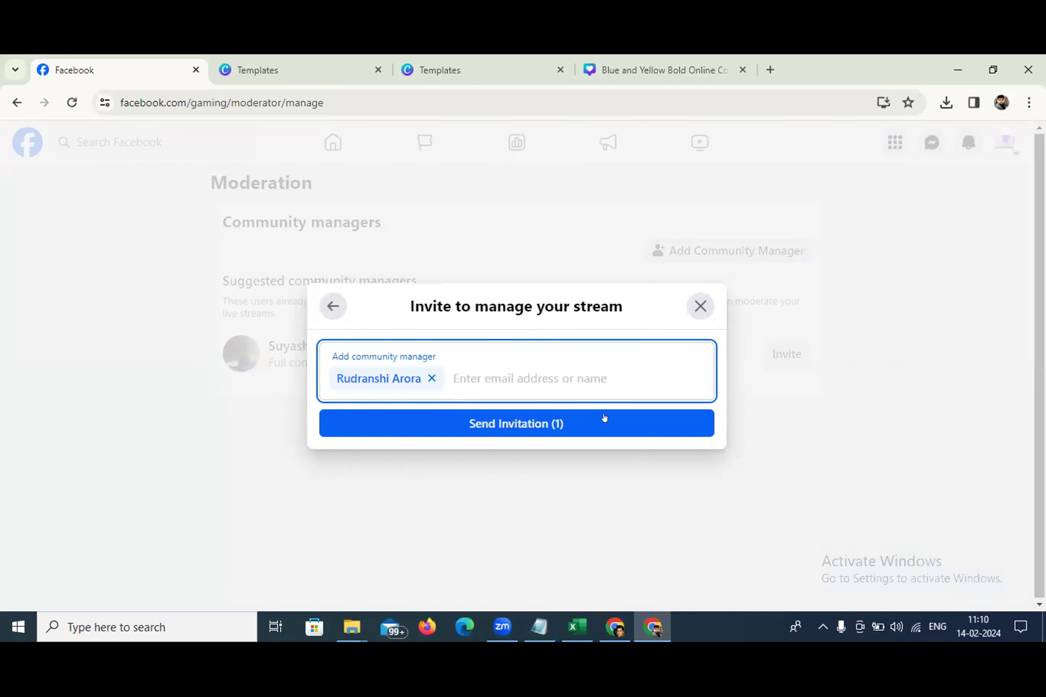
pyautogui.click(701, 306)
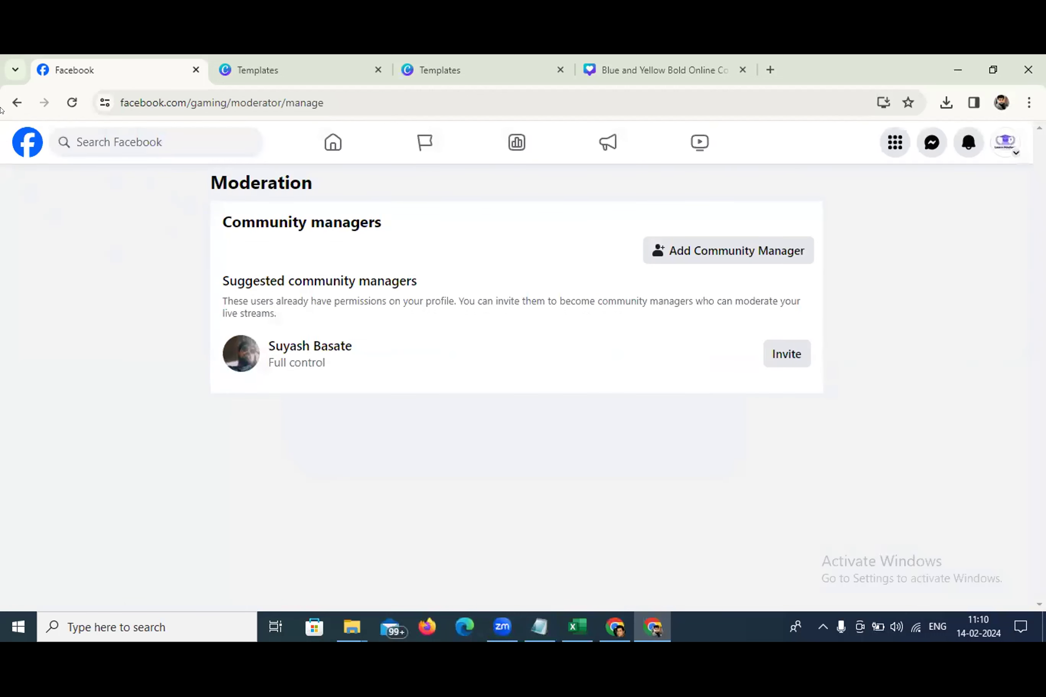
pyautogui.click(16, 104)
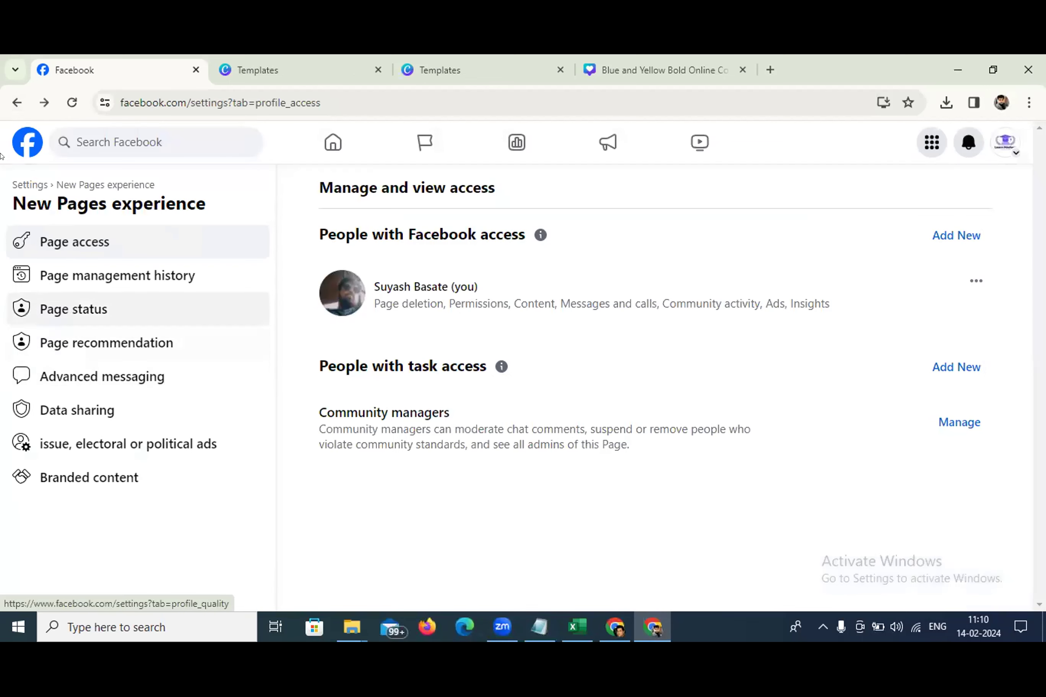
# Return to Learn Mastery's Page settings and show Linked accounts with the Instagram connection option
pyautogui.click(17, 103)
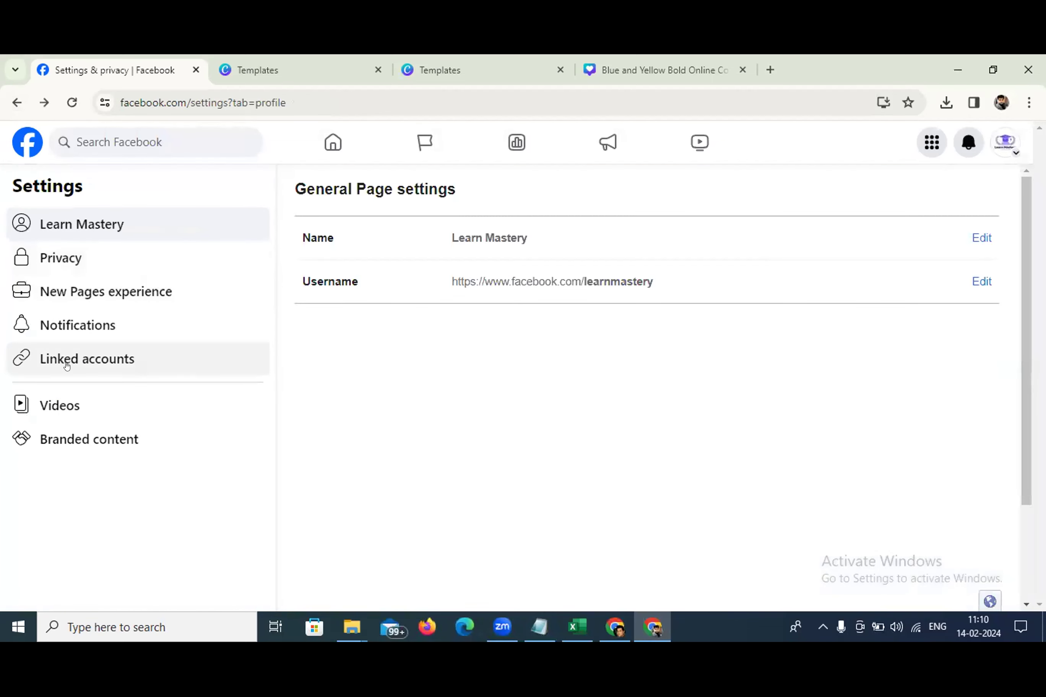
pyautogui.click(66, 362)
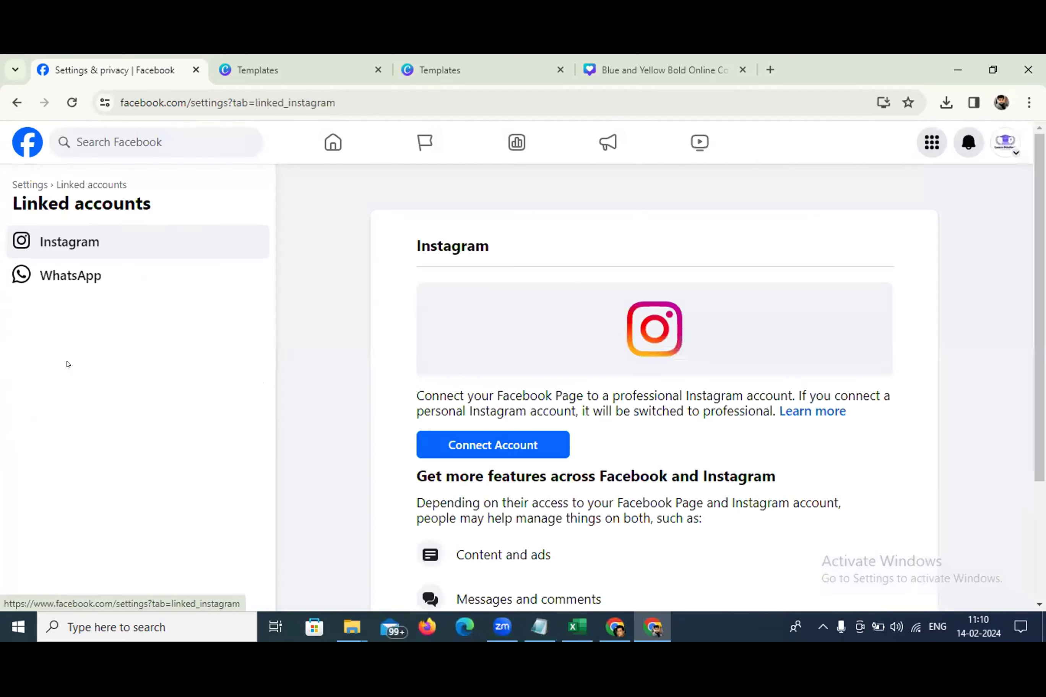
pyautogui.click(25, 184)
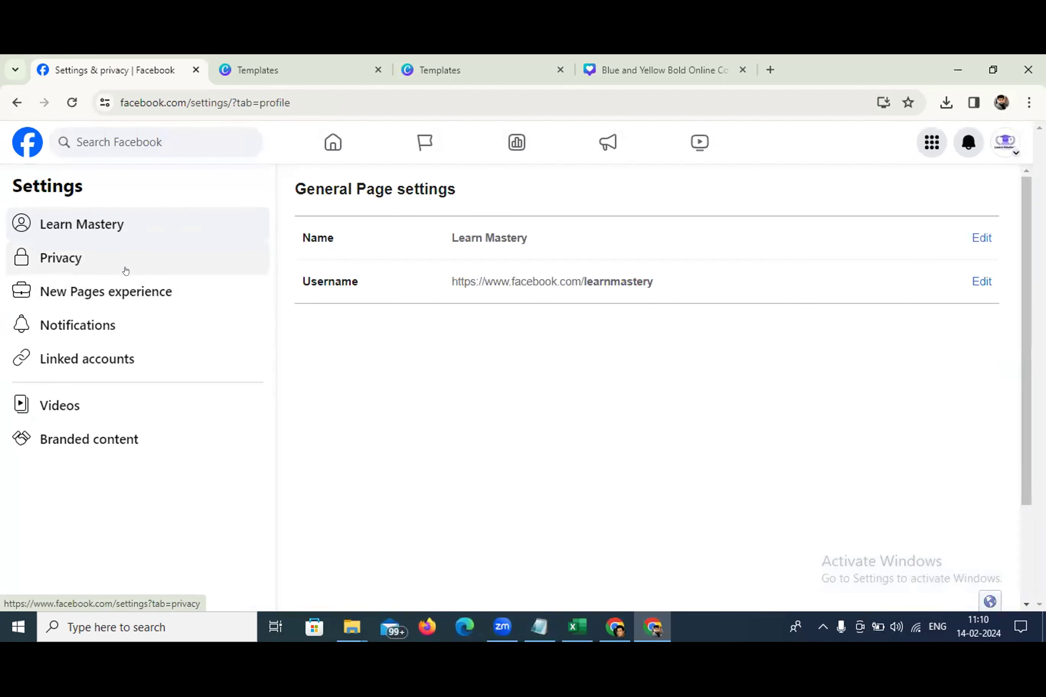
pyautogui.click(81, 358)
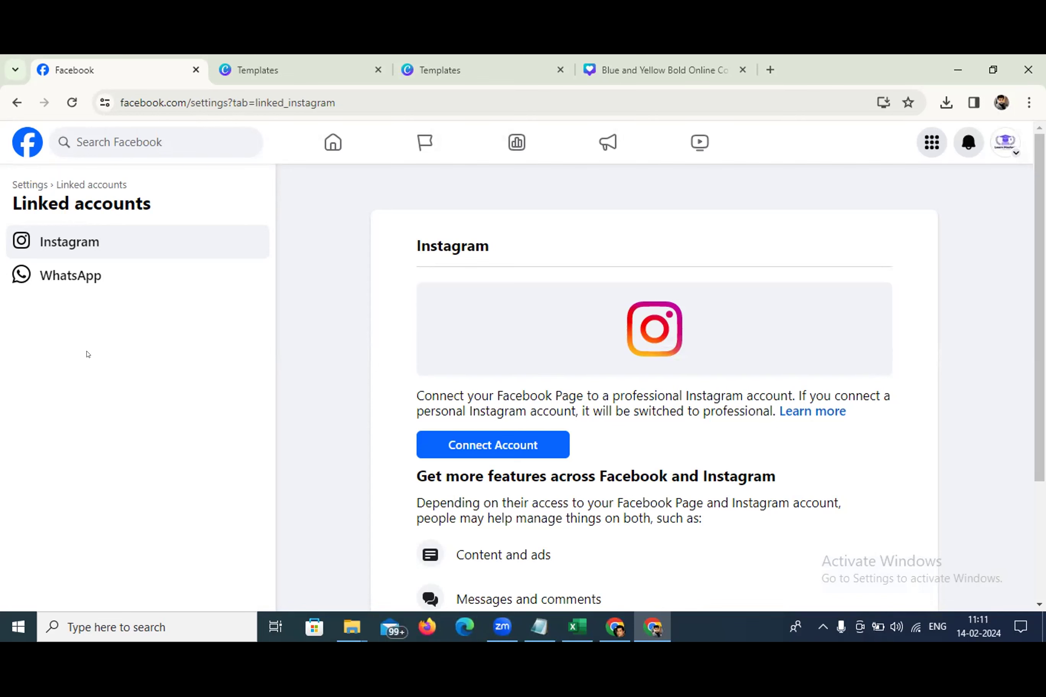
# Try connecting an Instagram account to the Page, then close the login window and message settings
pyautogui.click(469, 451)
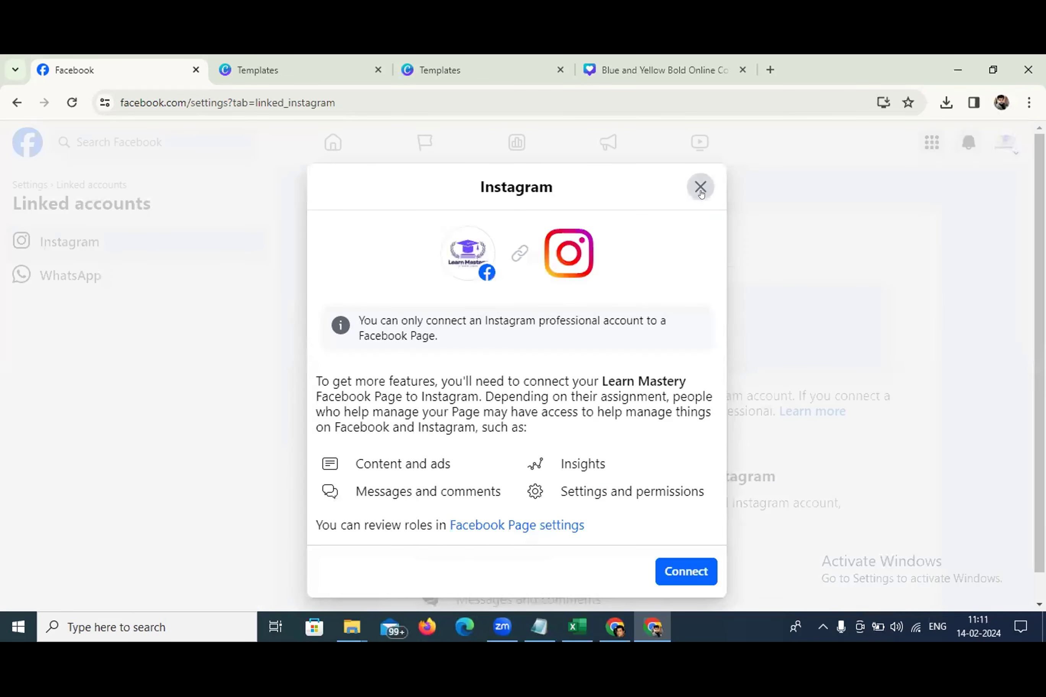
pyautogui.click(691, 185)
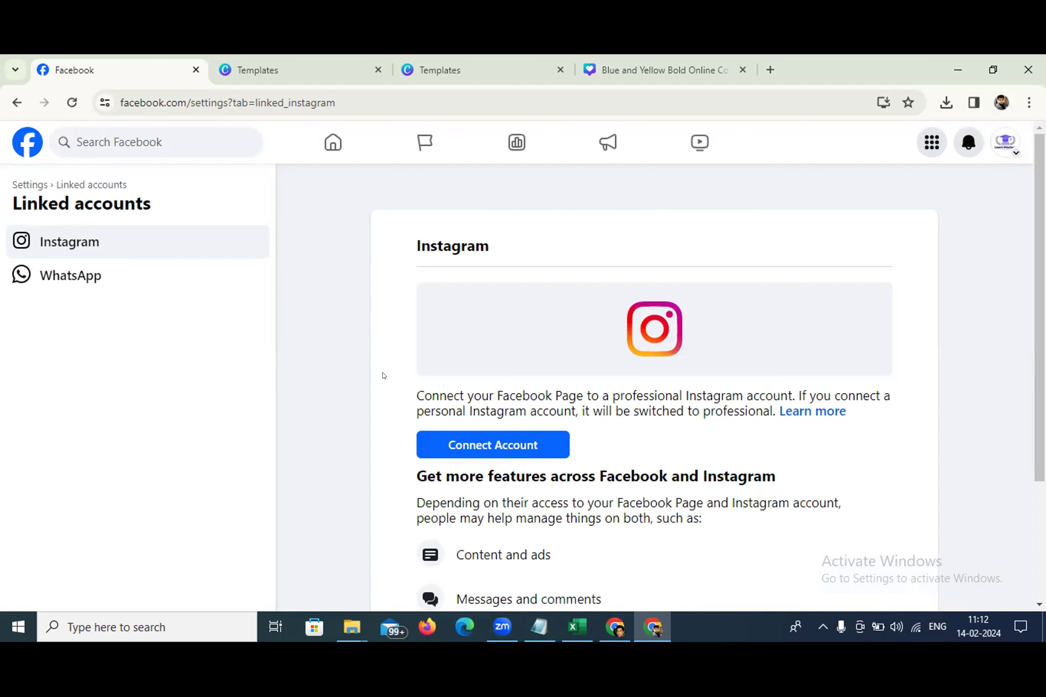
pyautogui.click(520, 445)
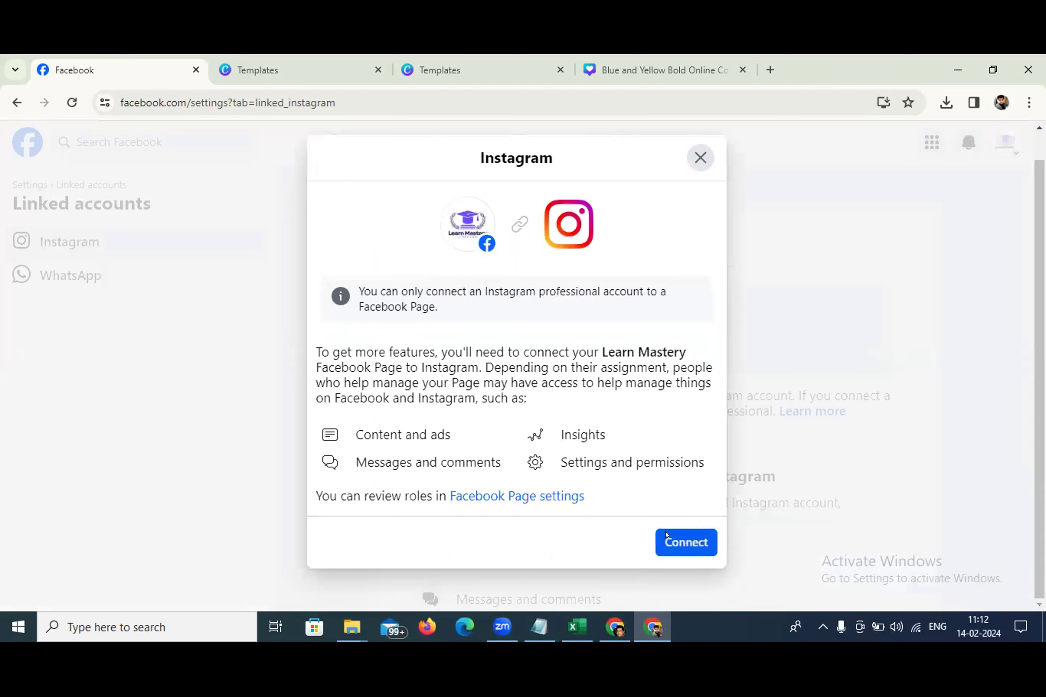
pyautogui.click(665, 542)
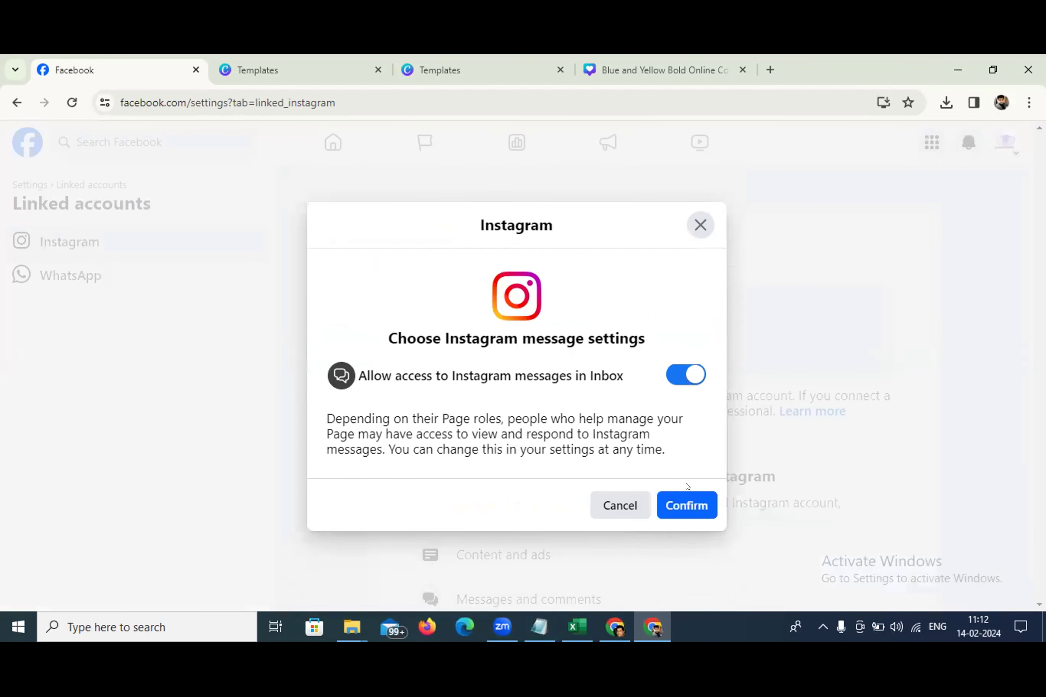
pyautogui.click(691, 505)
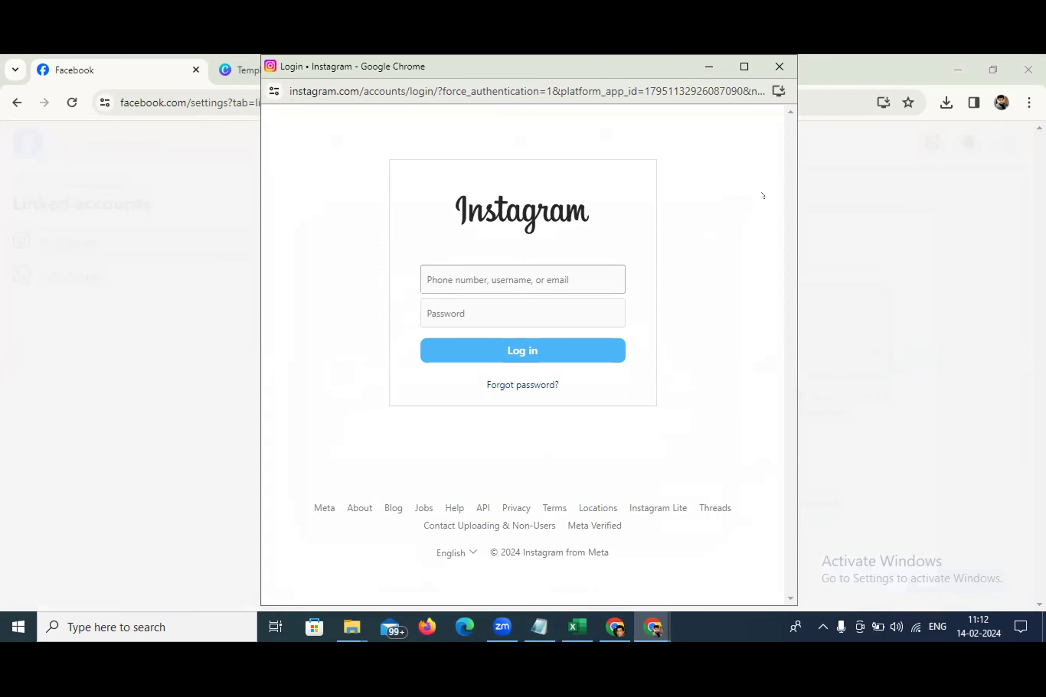
pyautogui.click(779, 66)
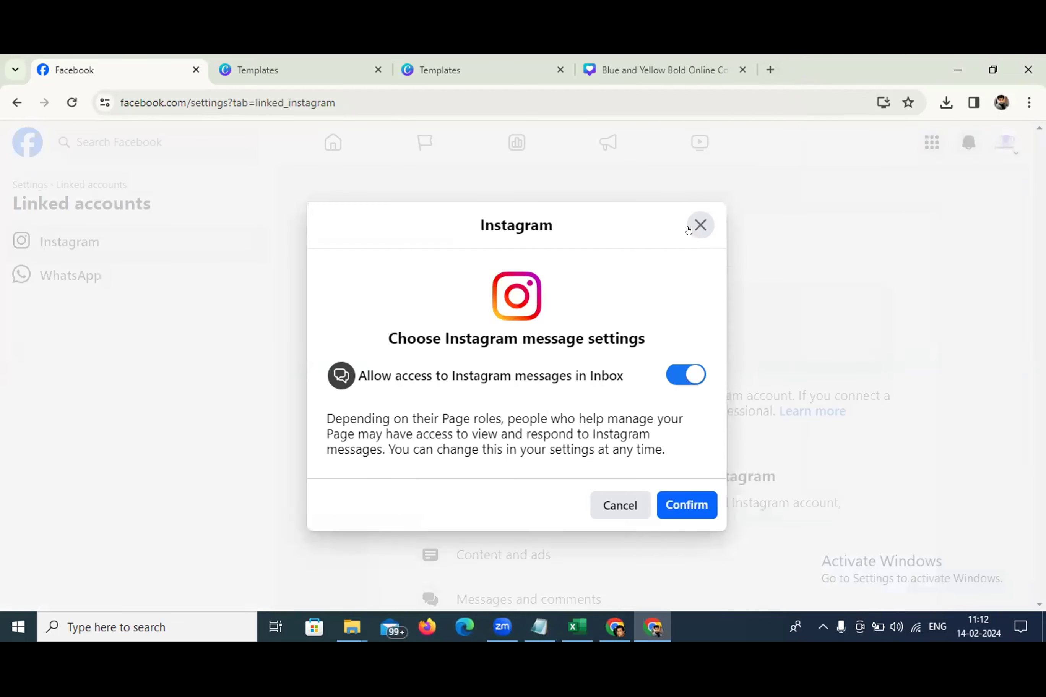
pyautogui.click(689, 229)
# Check the WhatsApp linked-account page, return to general Page settings, then go to the home feed
pyautogui.scroll(-3, 588, 343)
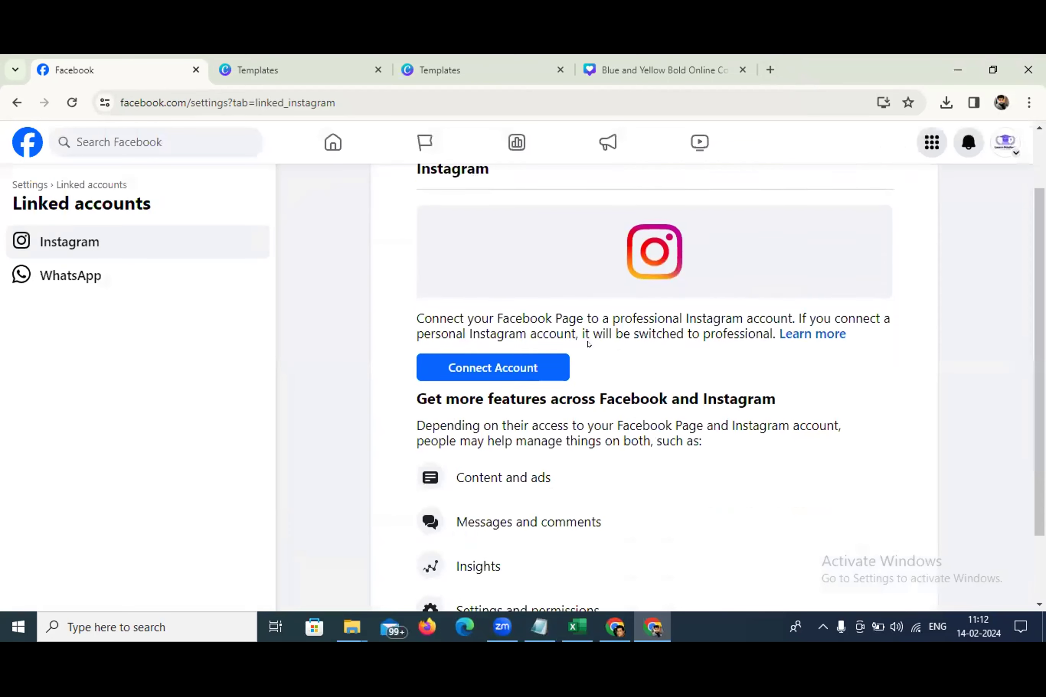
pyautogui.click(105, 267)
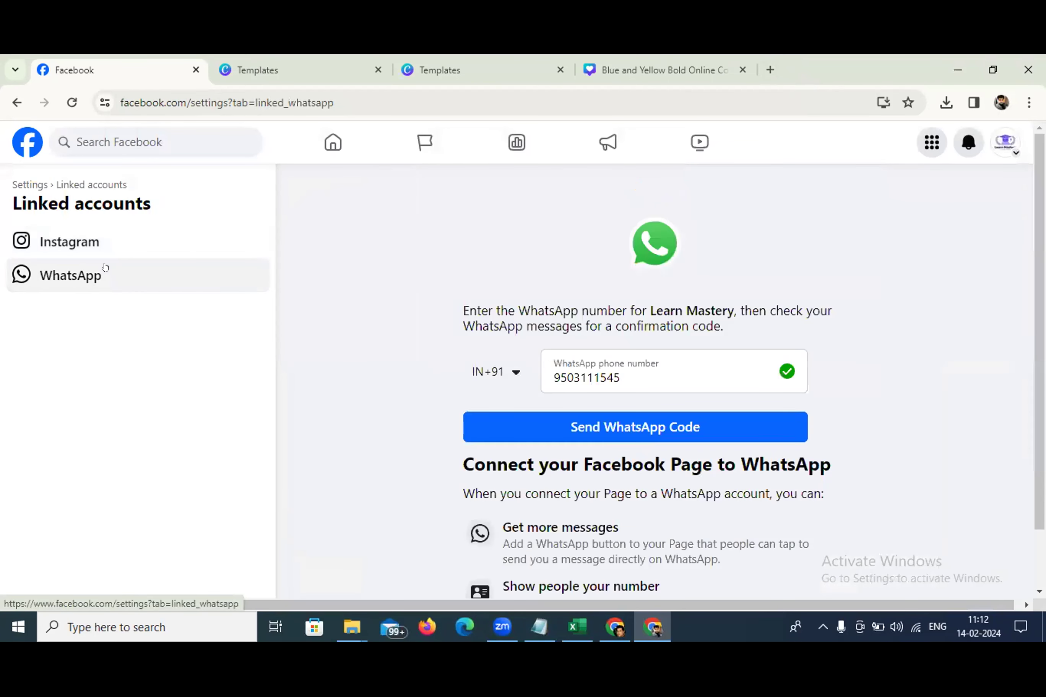
pyautogui.scroll(-1, 557, 352)
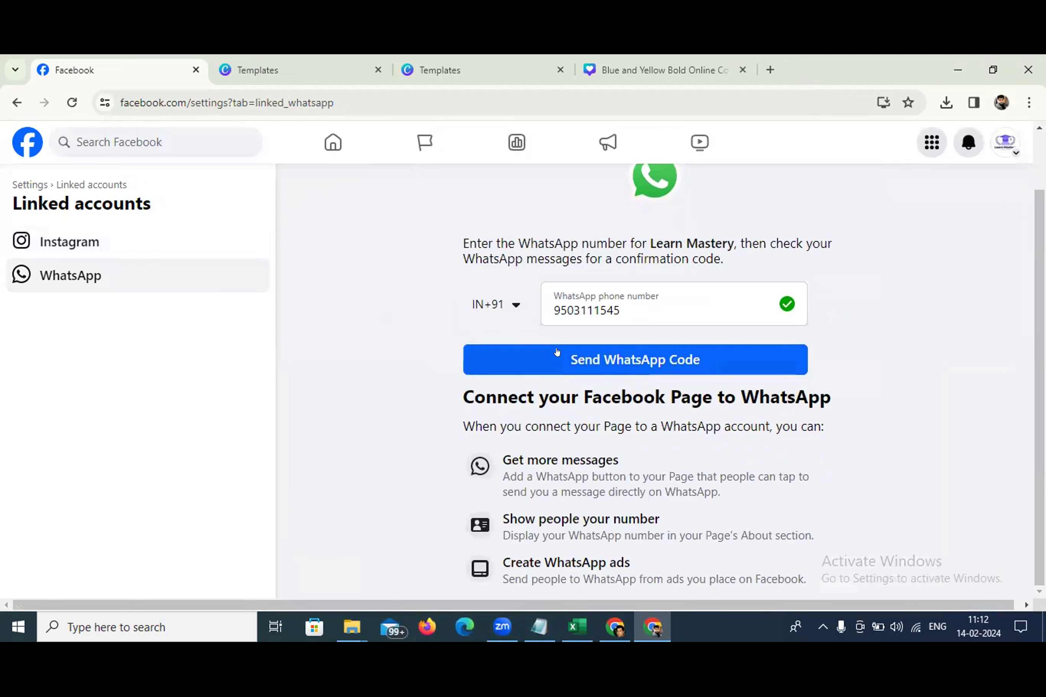
pyautogui.scroll(1, 556, 351)
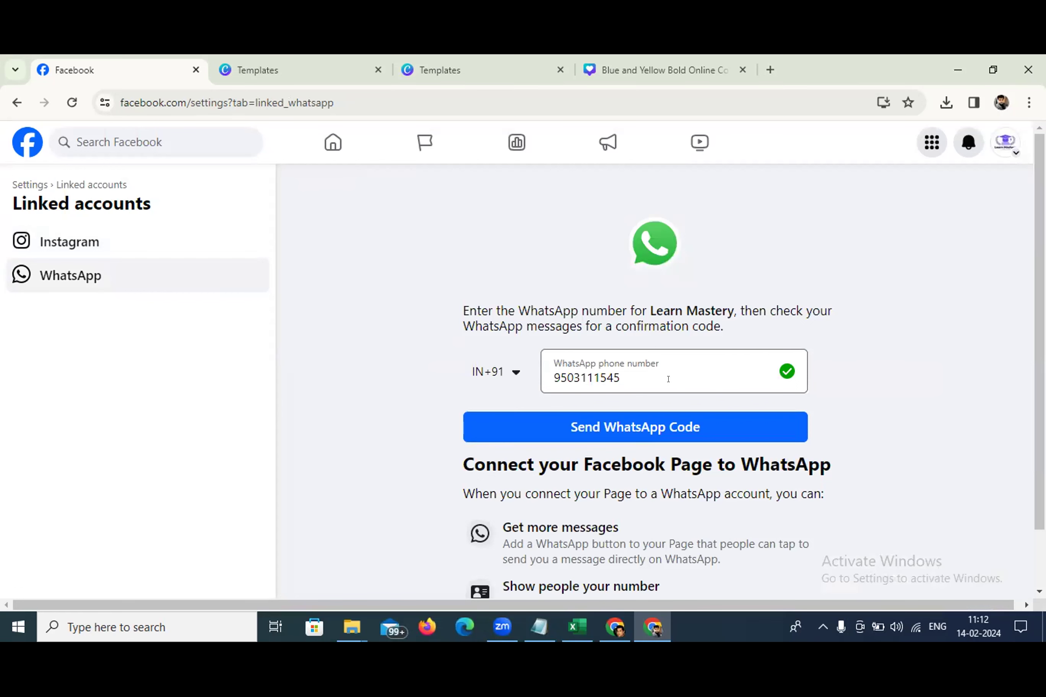
pyautogui.click(19, 184)
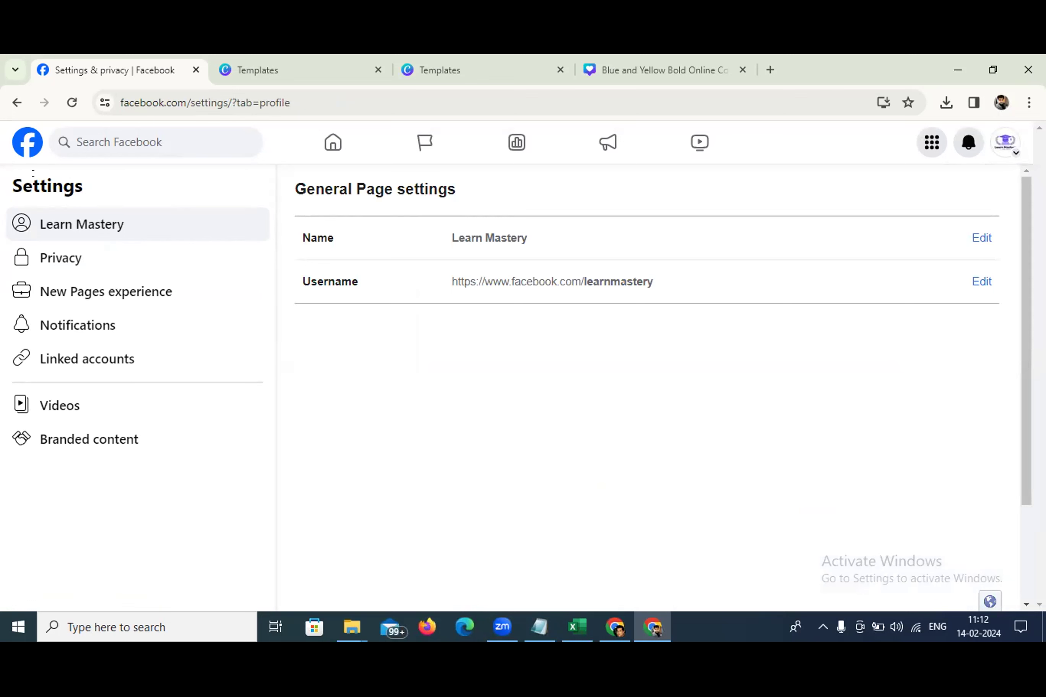
pyautogui.click(21, 153)
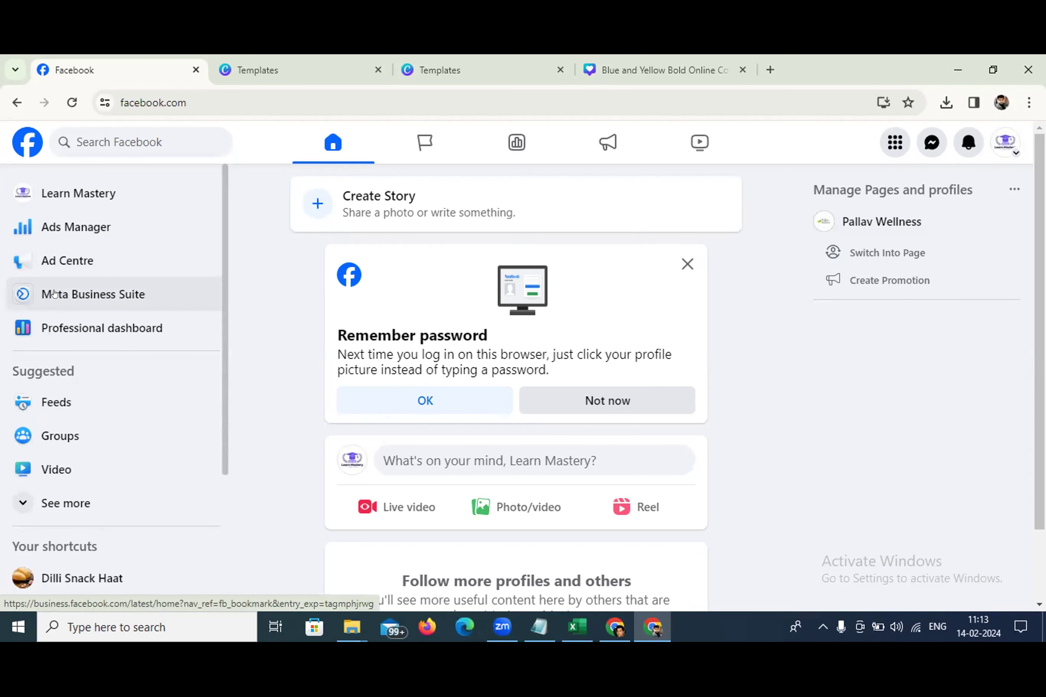
# Open Meta Business Suite for the Learn Mastery Page and scroll through its three recent posts
pyautogui.click(54, 293)
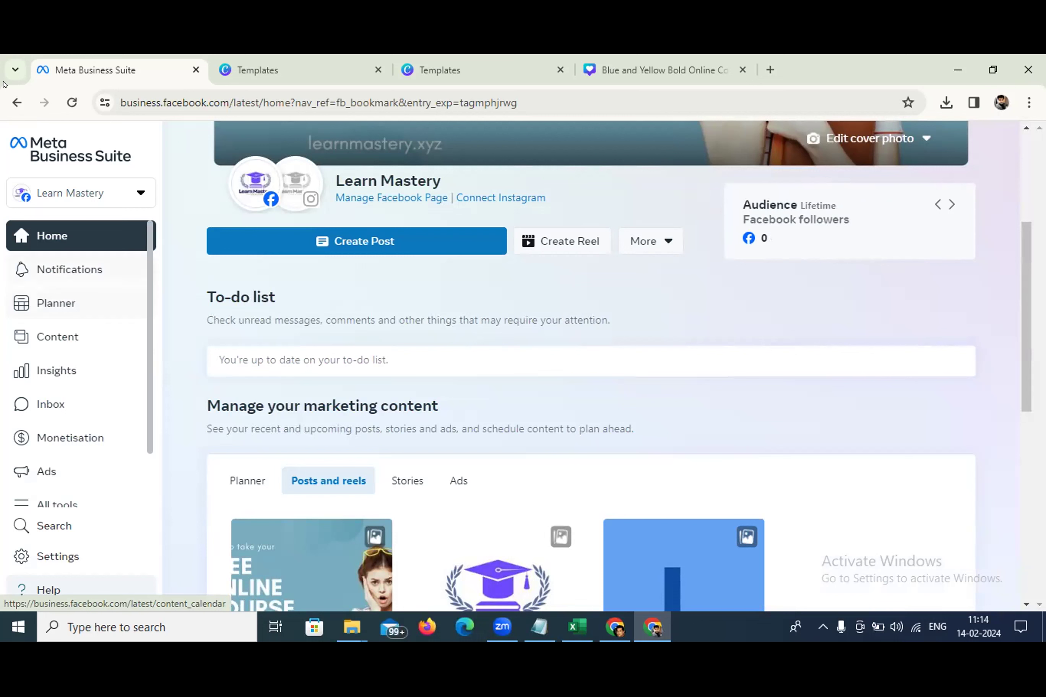
pyautogui.click(16, 99)
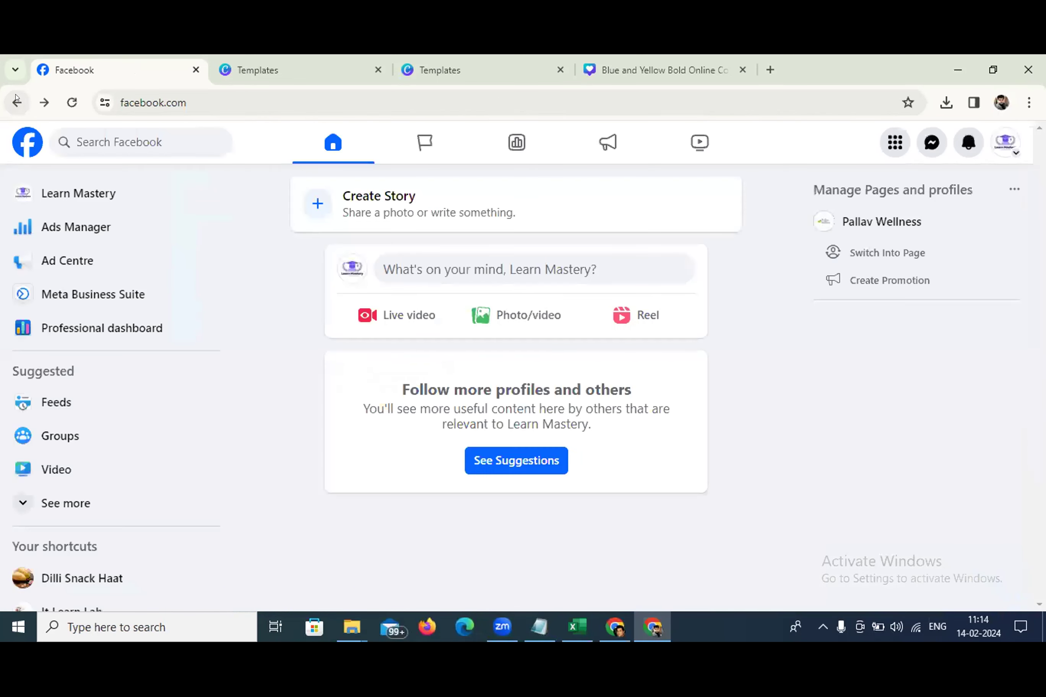
pyautogui.click(54, 194)
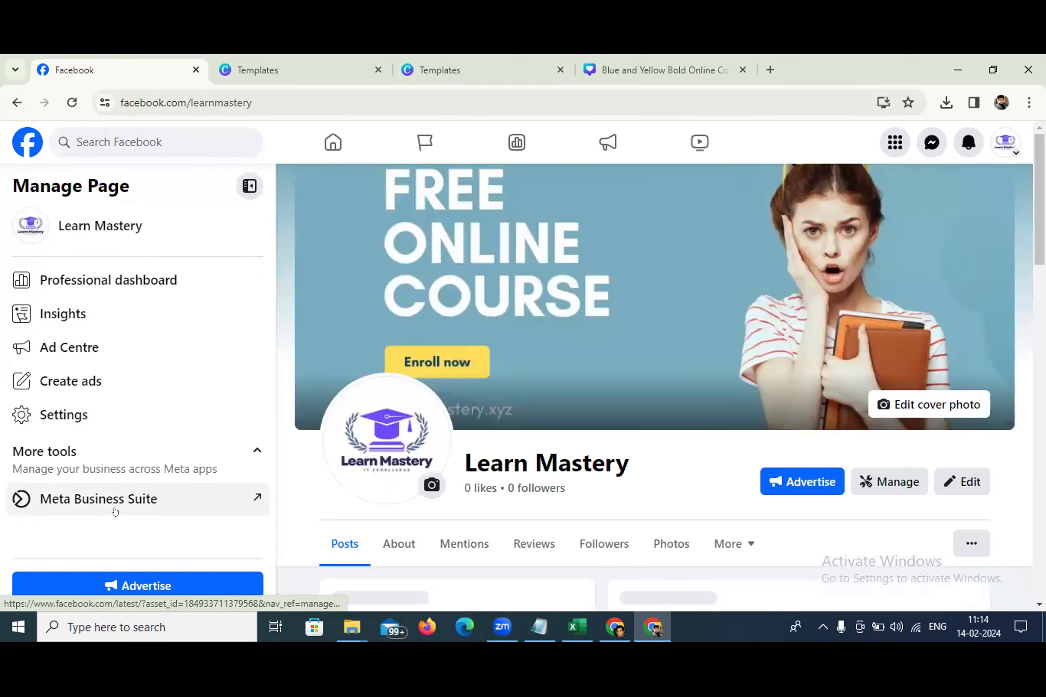
pyautogui.click(115, 509)
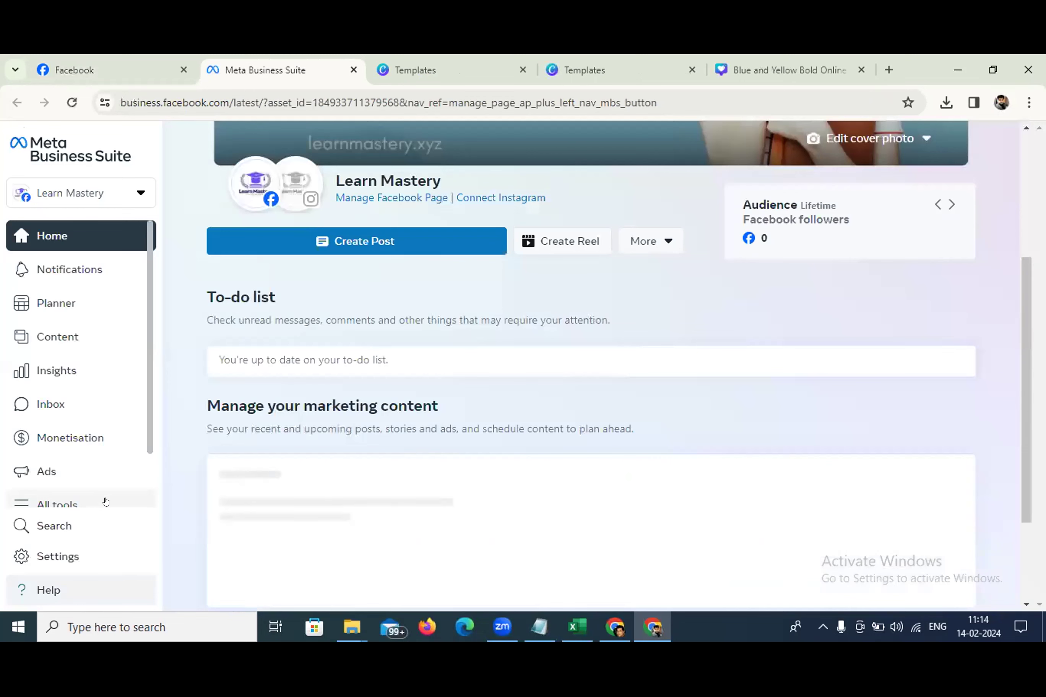
pyautogui.scroll(-5, 325, 502)
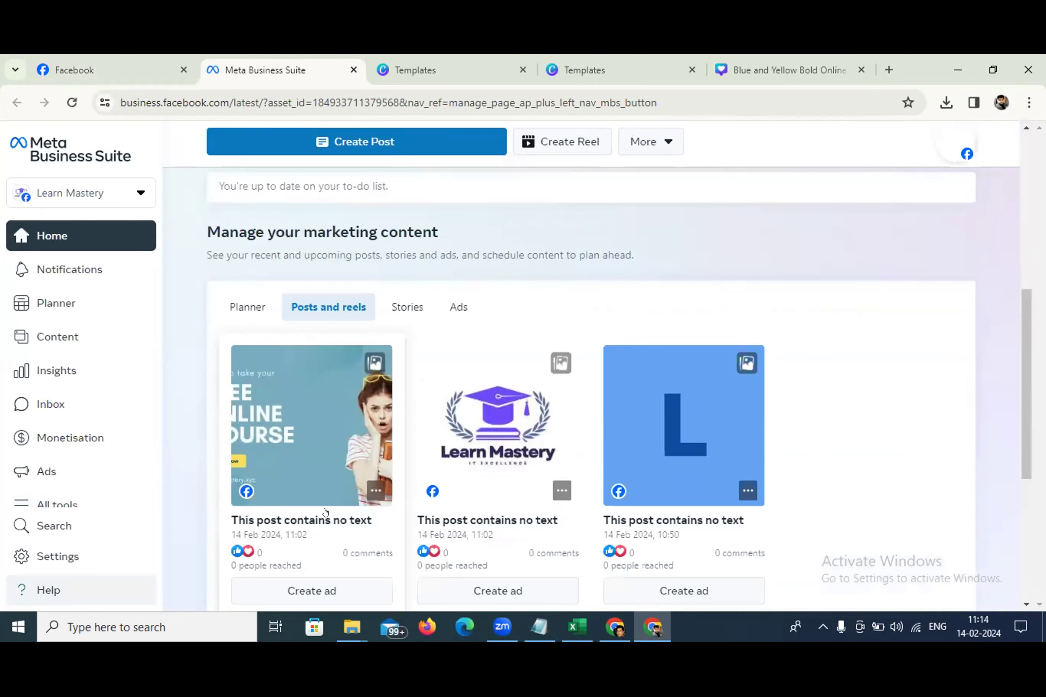
pyautogui.scroll(-3, 324, 506)
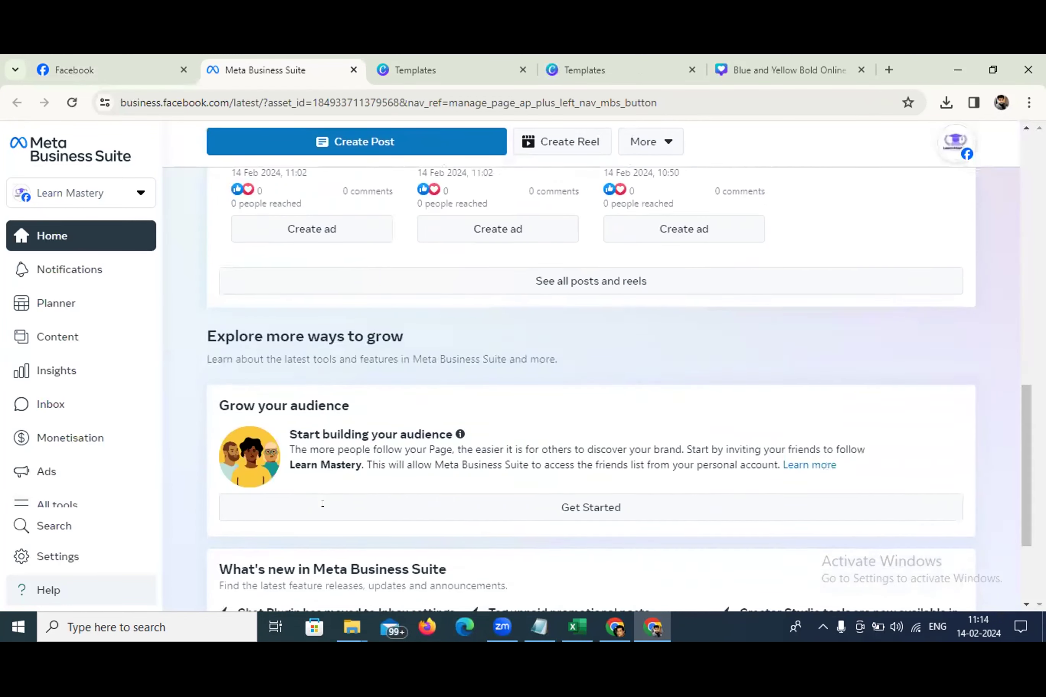
pyautogui.scroll(6, 323, 513)
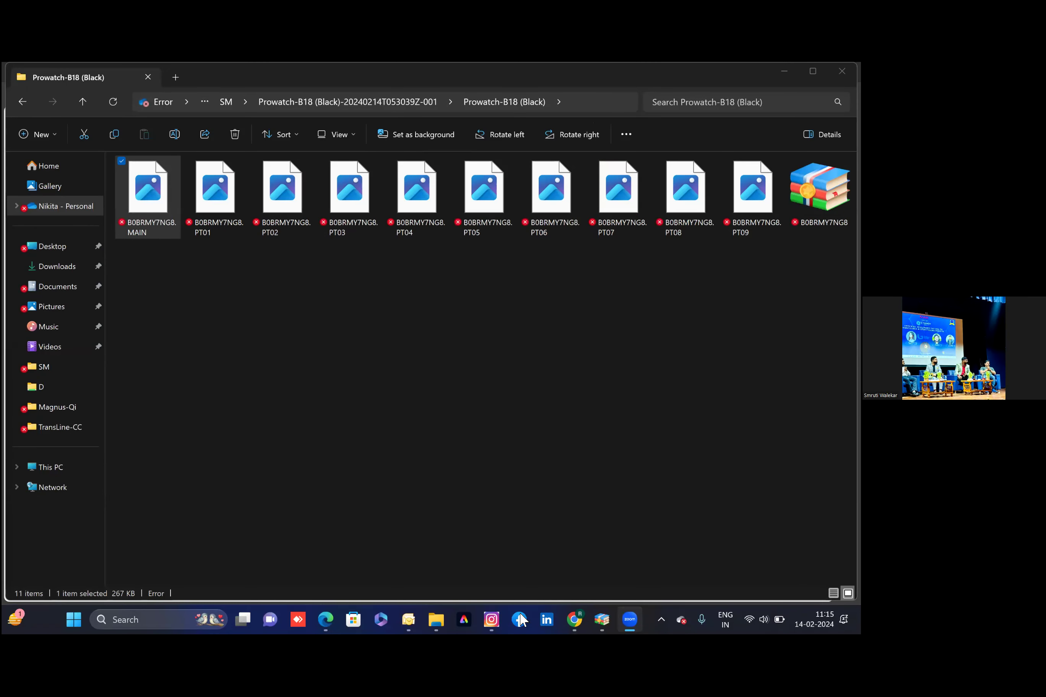
# Maximise the Facebook desktop app and show the list of managed Pages from the sidebar
pyautogui.click(520, 620)
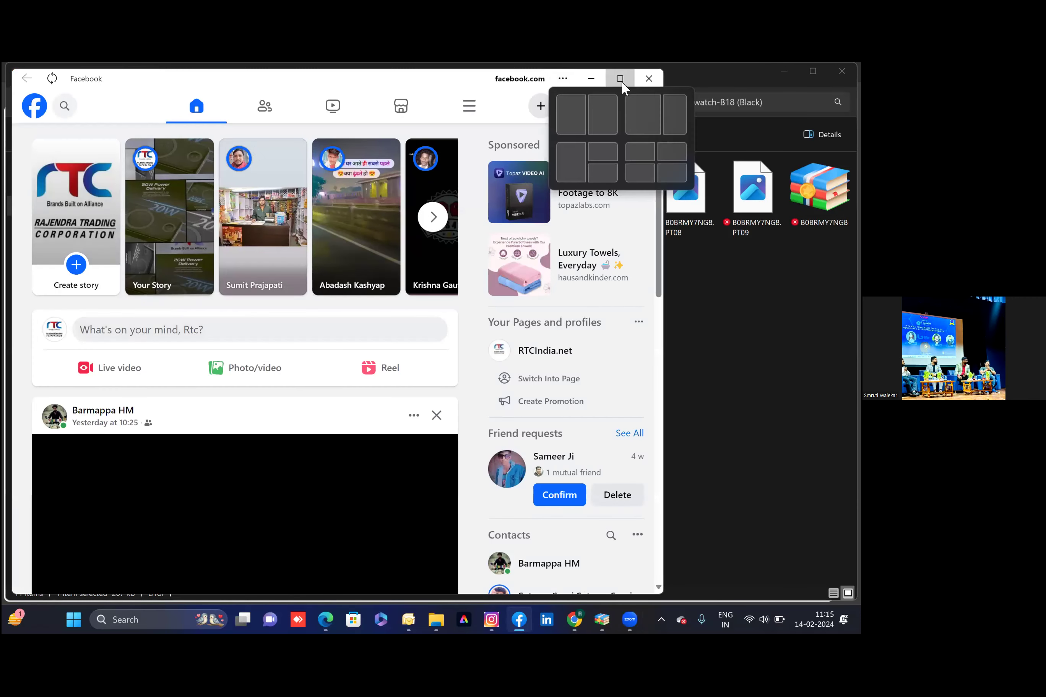
pyautogui.click(619, 79)
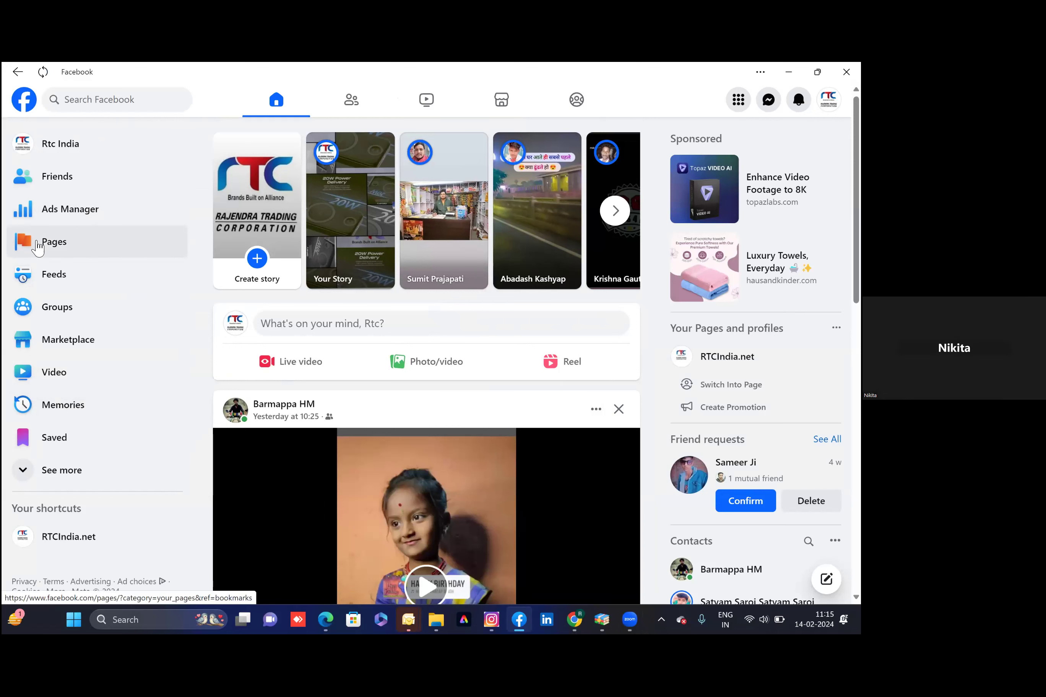
pyautogui.click(38, 245)
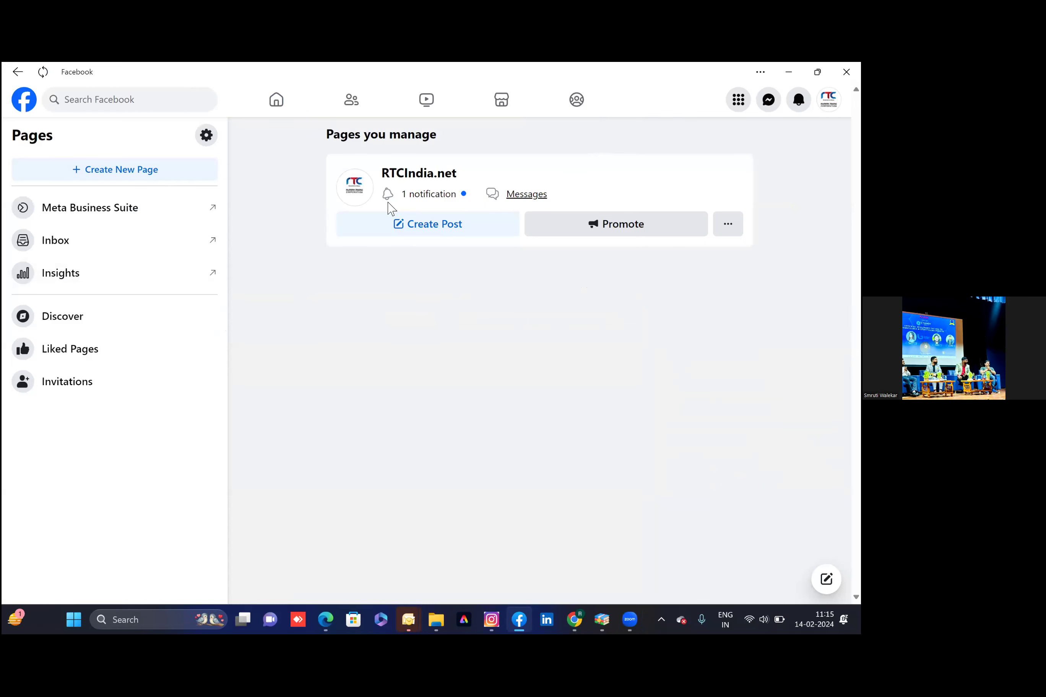
# Start a new Page named 'RTC 1', category Jewellery/Watches, bio 'Smart watch', and create it
pyautogui.click(127, 170)
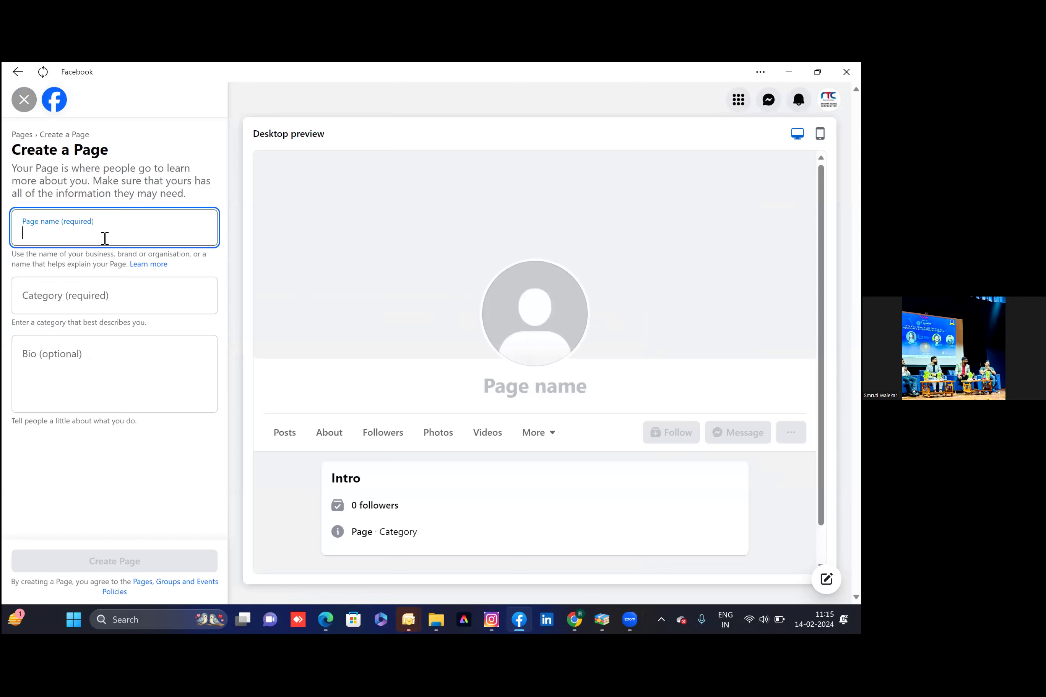
pyautogui.write('RT')
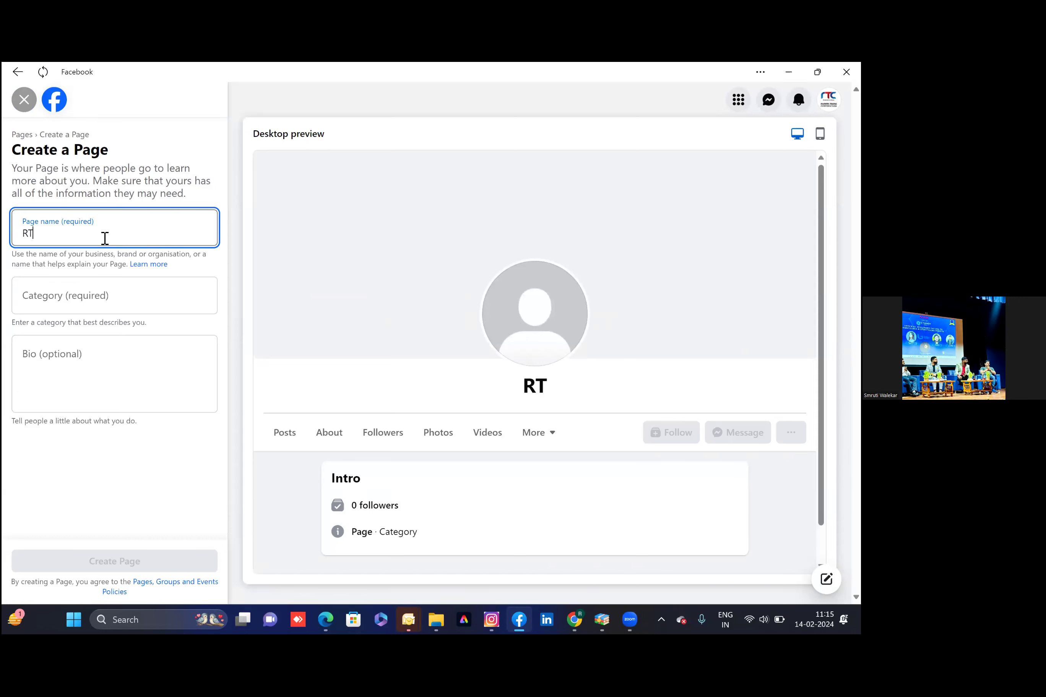
pyautogui.write('C 1')
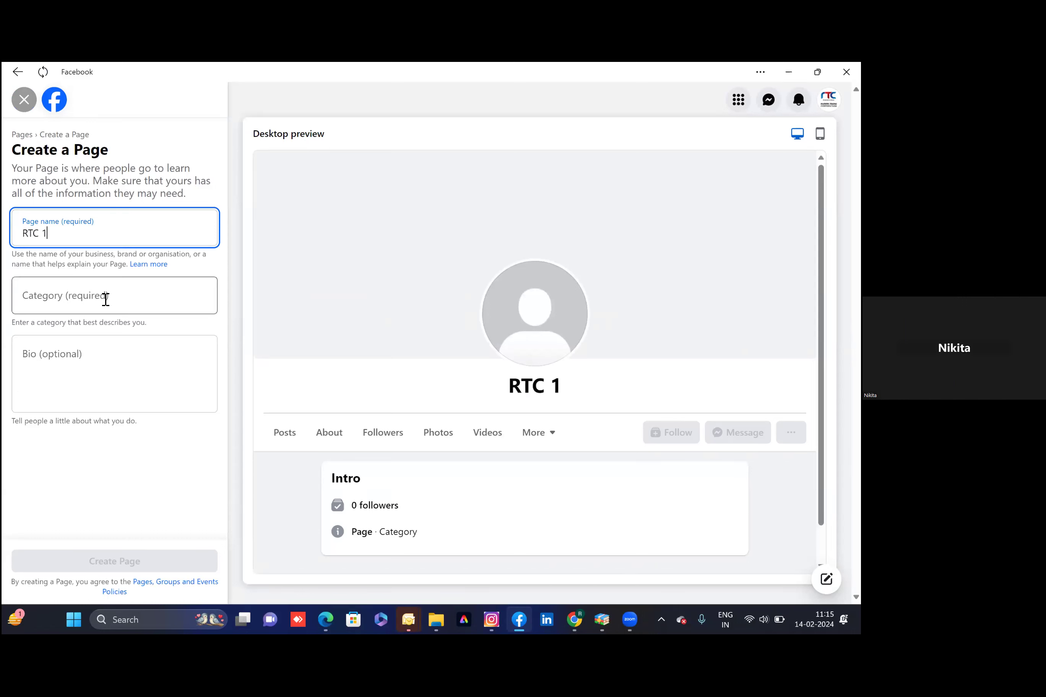
pyautogui.click(105, 299)
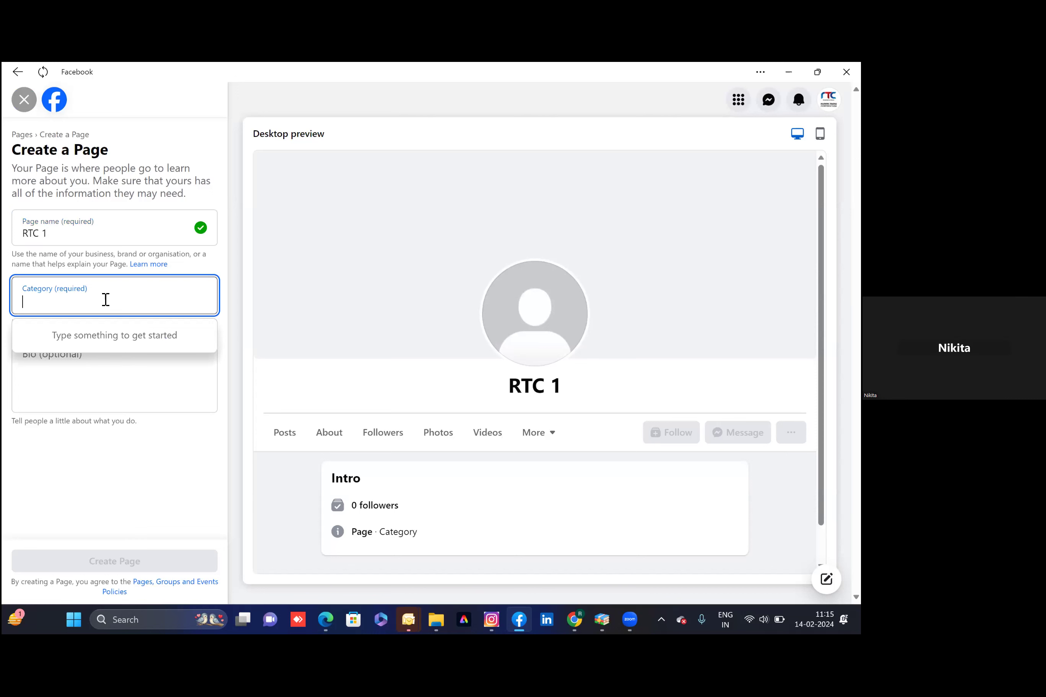
pyautogui.write('watc')
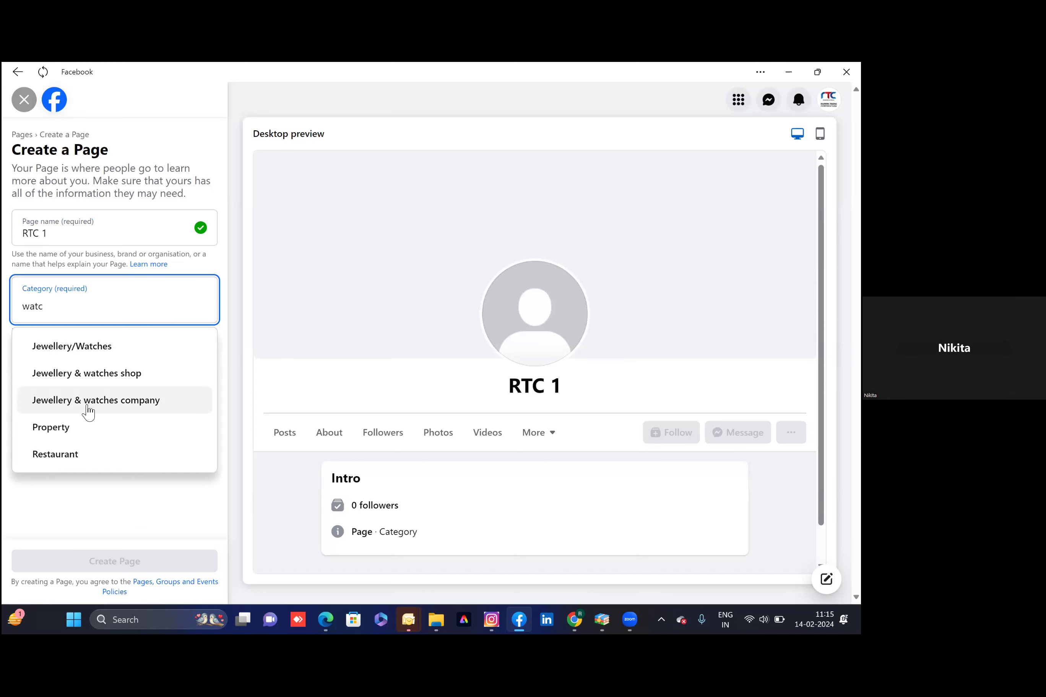
pyautogui.click(98, 354)
pyautogui.click(90, 365)
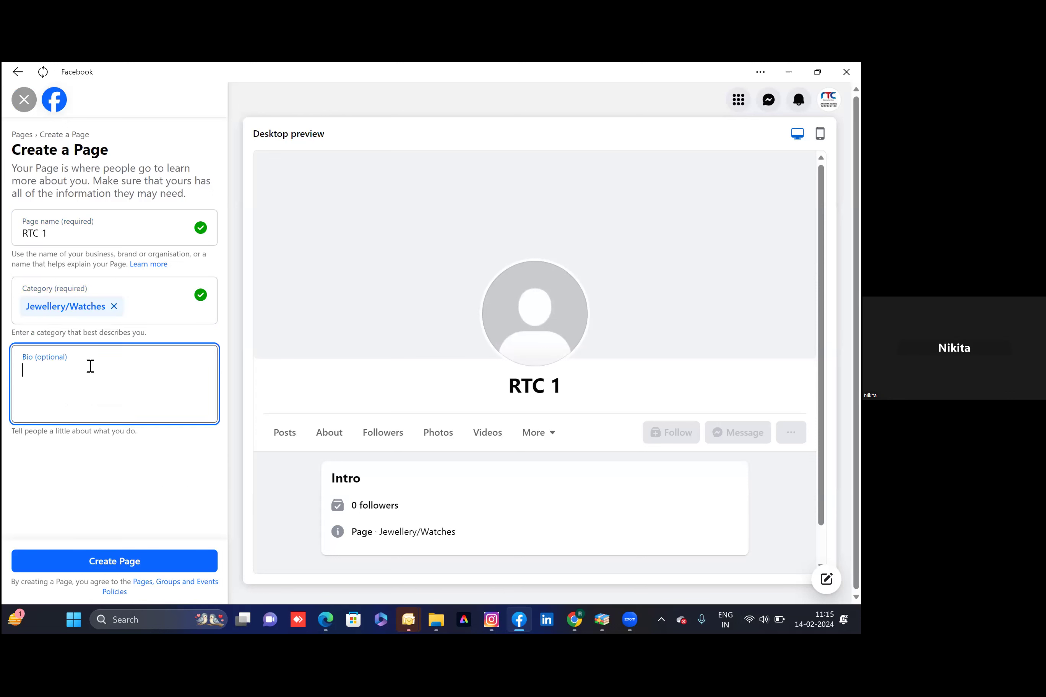
pyautogui.write('Sma')
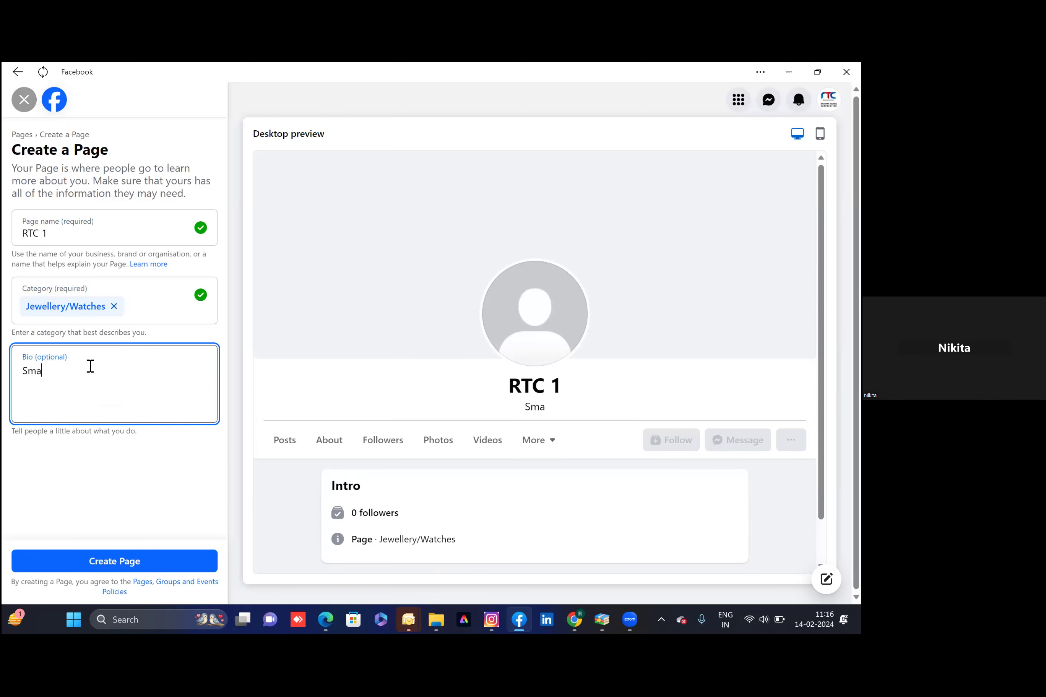
pyautogui.write('rt watch')
pyautogui.click(130, 497)
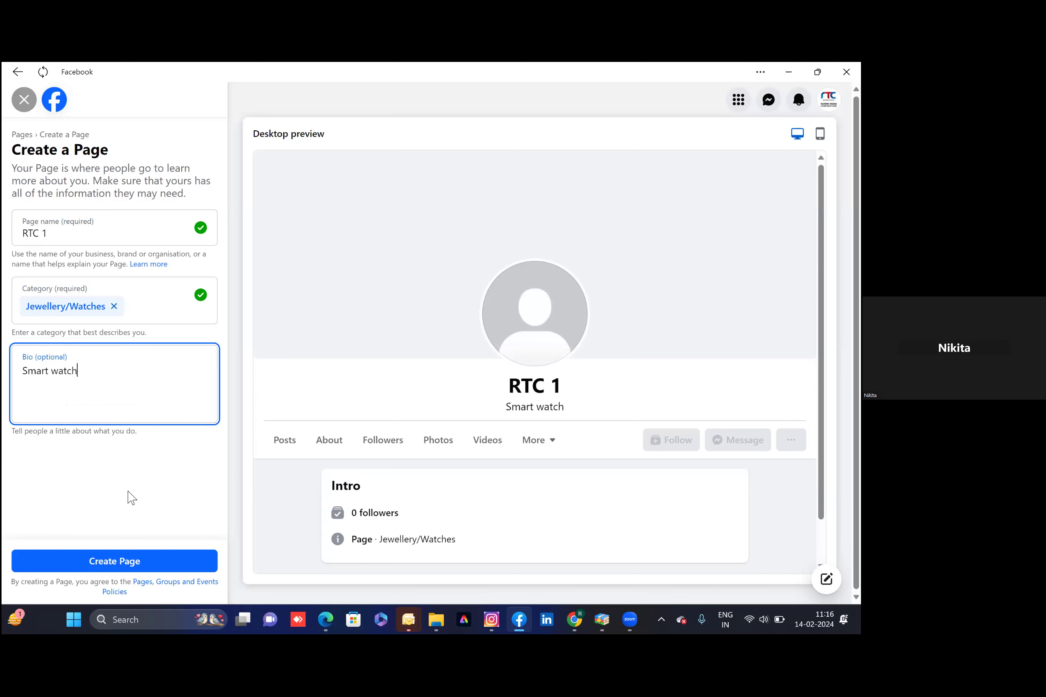
pyautogui.click(129, 555)
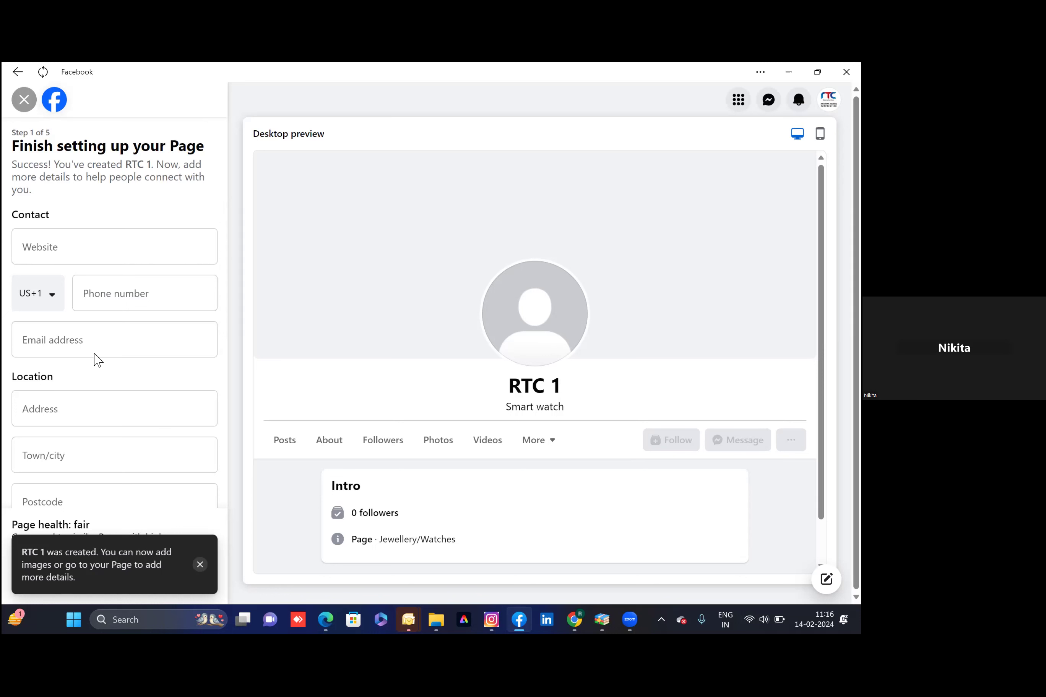
# Enter website rtcindia.ne, autofill the saved contact details, pick Mumbai, Maharashtra, and choose selected hours
pyautogui.click(80, 255)
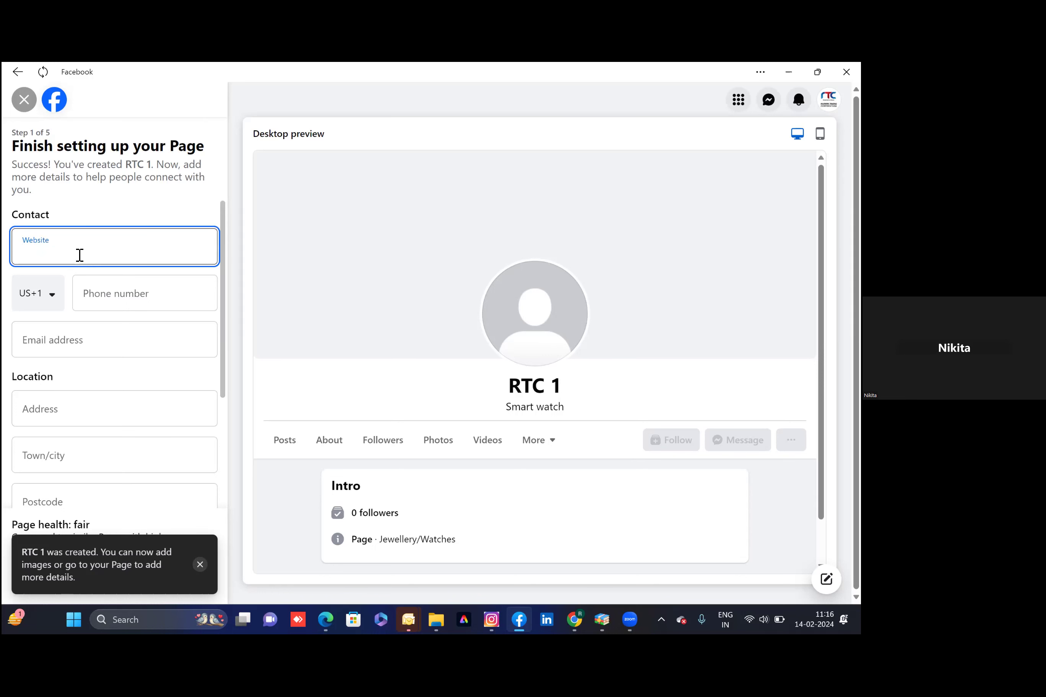
pyautogui.write('rtc')
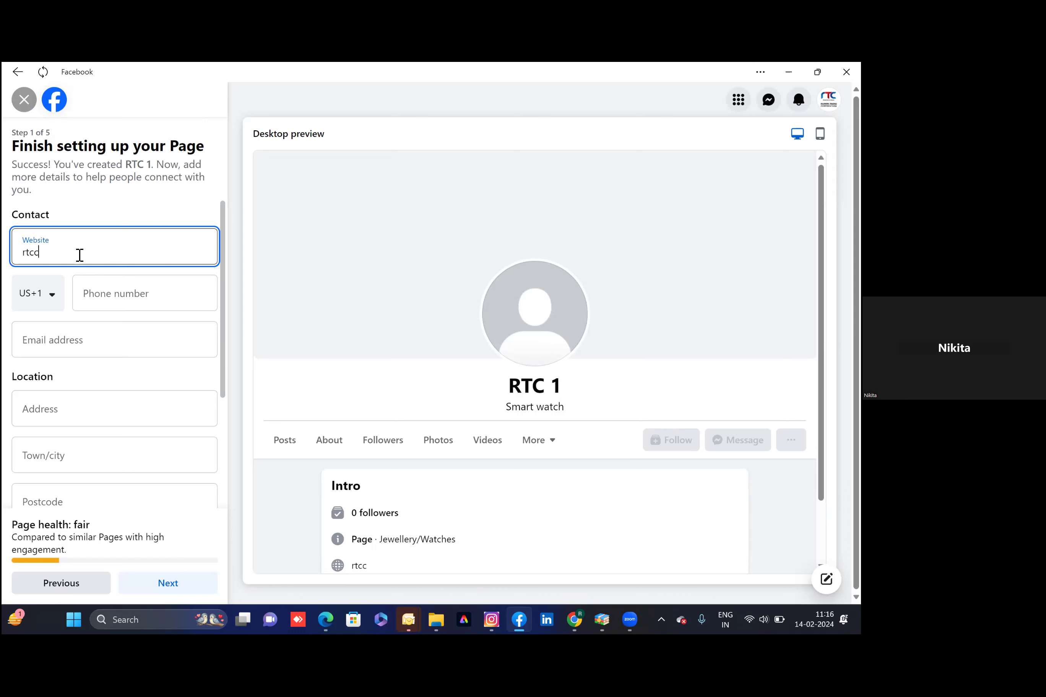
pyautogui.write('india.net')
pyautogui.click(125, 294)
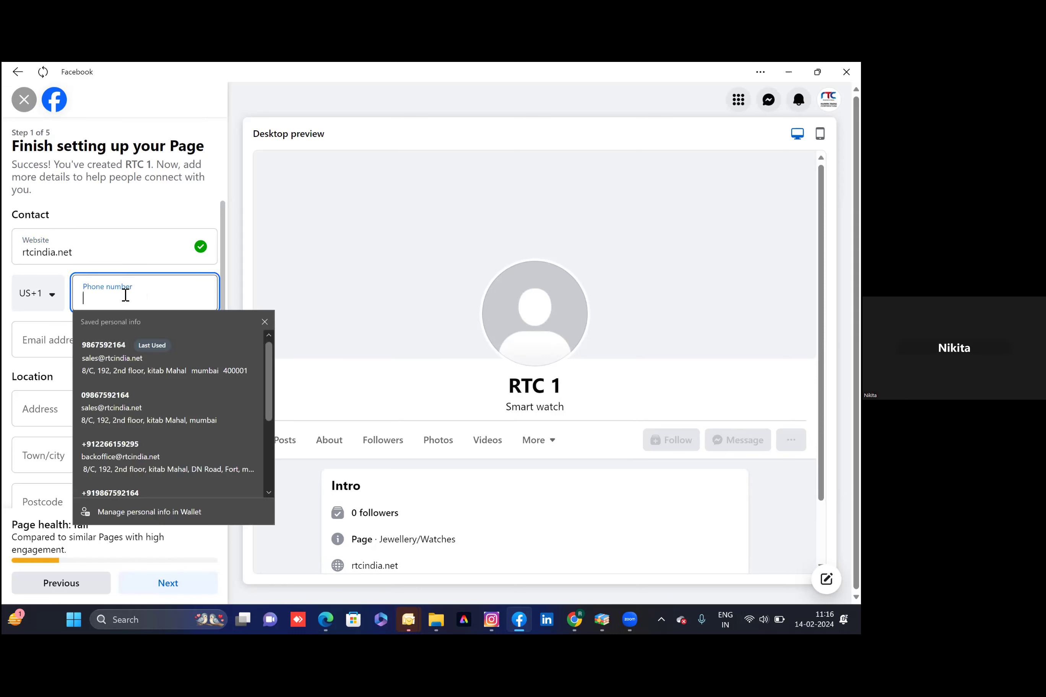
pyautogui.click(122, 359)
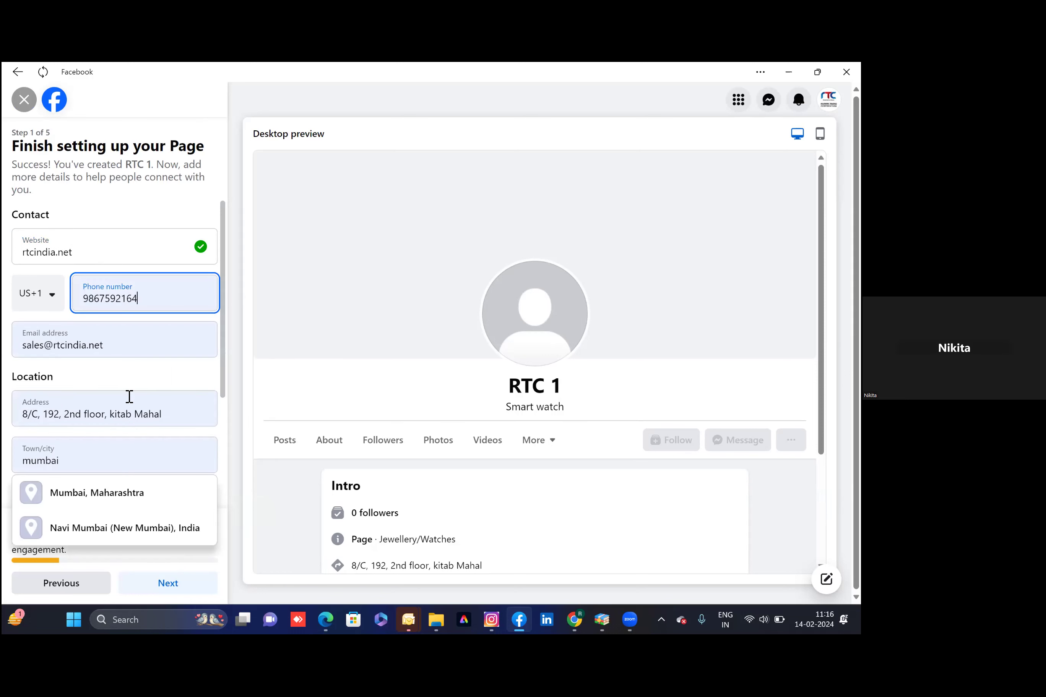
pyautogui.scroll(-2, 128, 399)
pyautogui.click(116, 425)
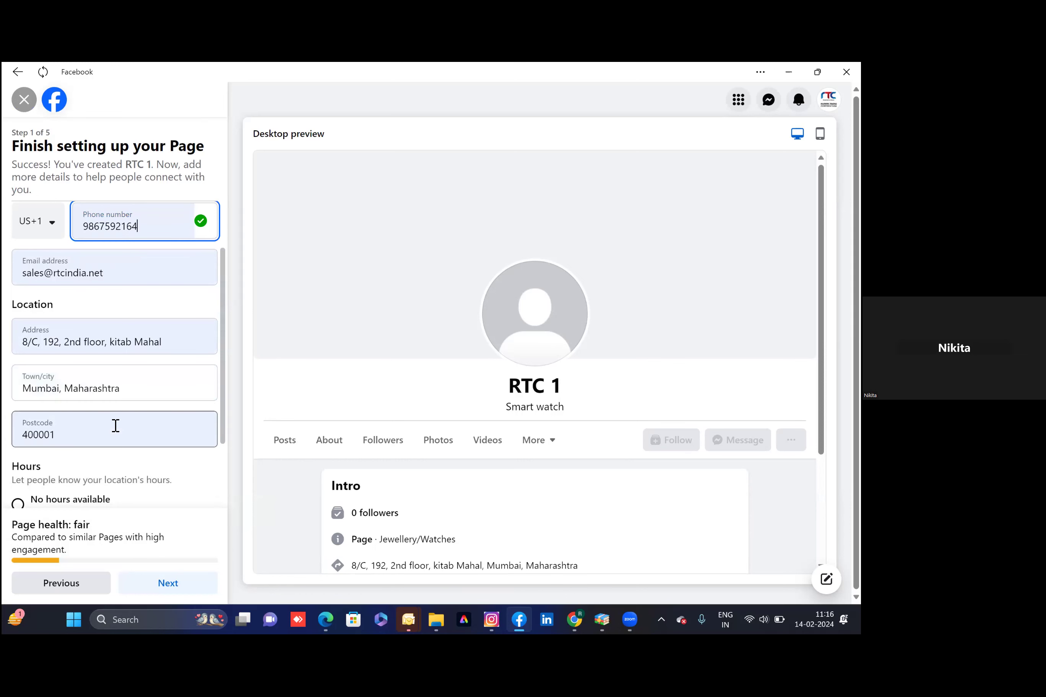
pyautogui.scroll(-3, 115, 425)
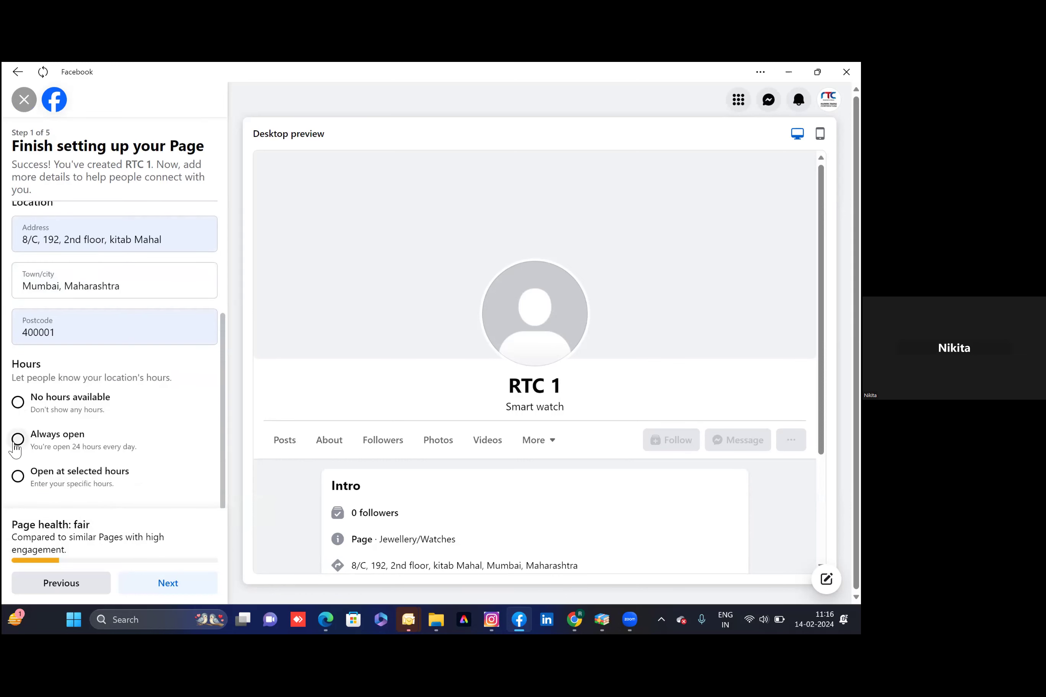
pyautogui.click(18, 478)
# Set opening 10:30 and closing 18:00 for Monday, Tuesday and Wednesday
pyautogui.click(363, 211)
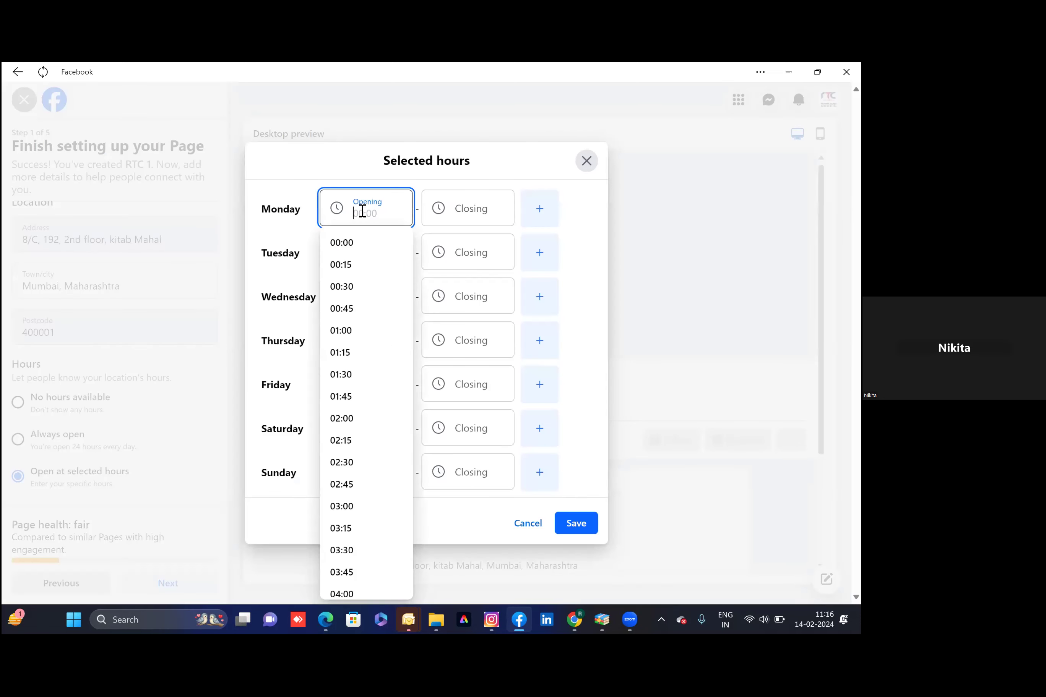
pyautogui.write('10')
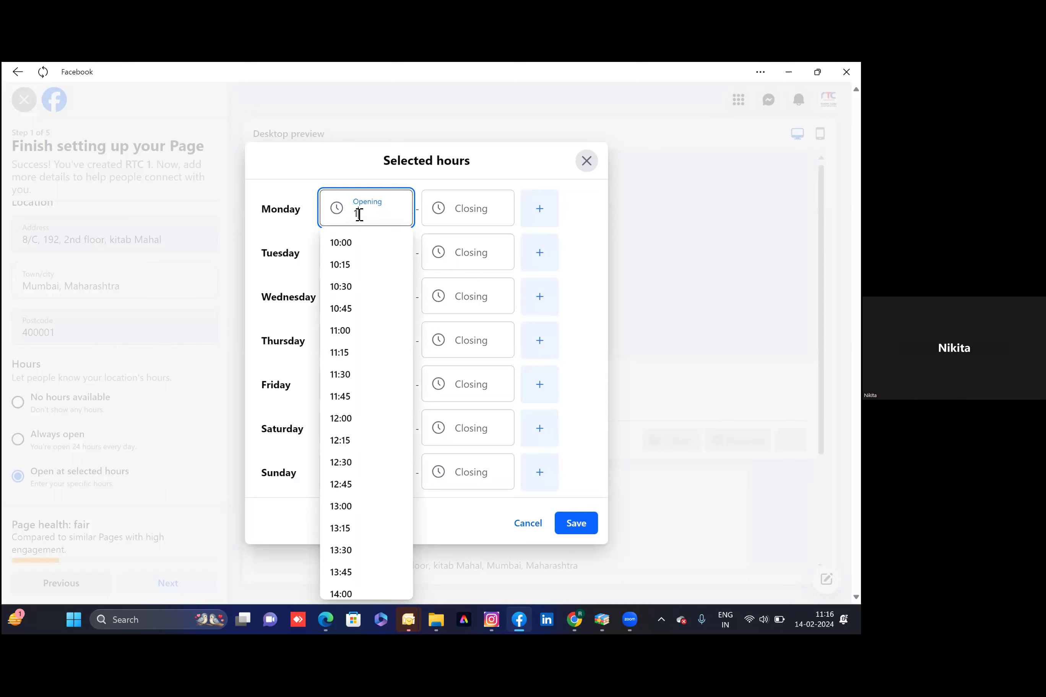
pyautogui.click(345, 287)
pyautogui.click(485, 215)
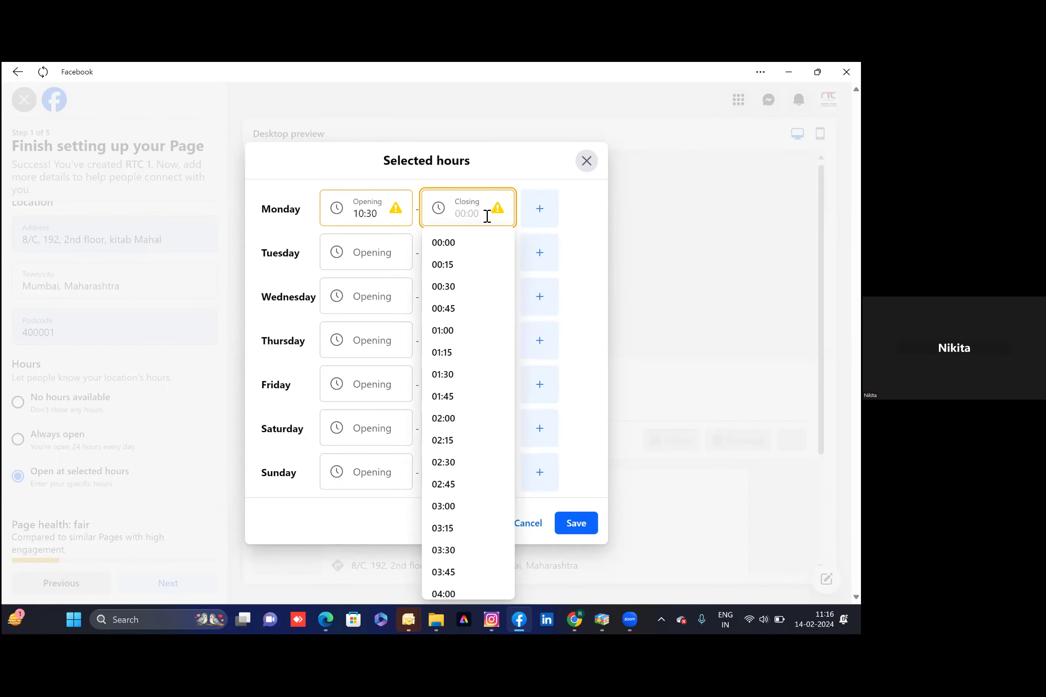
pyautogui.write('18')
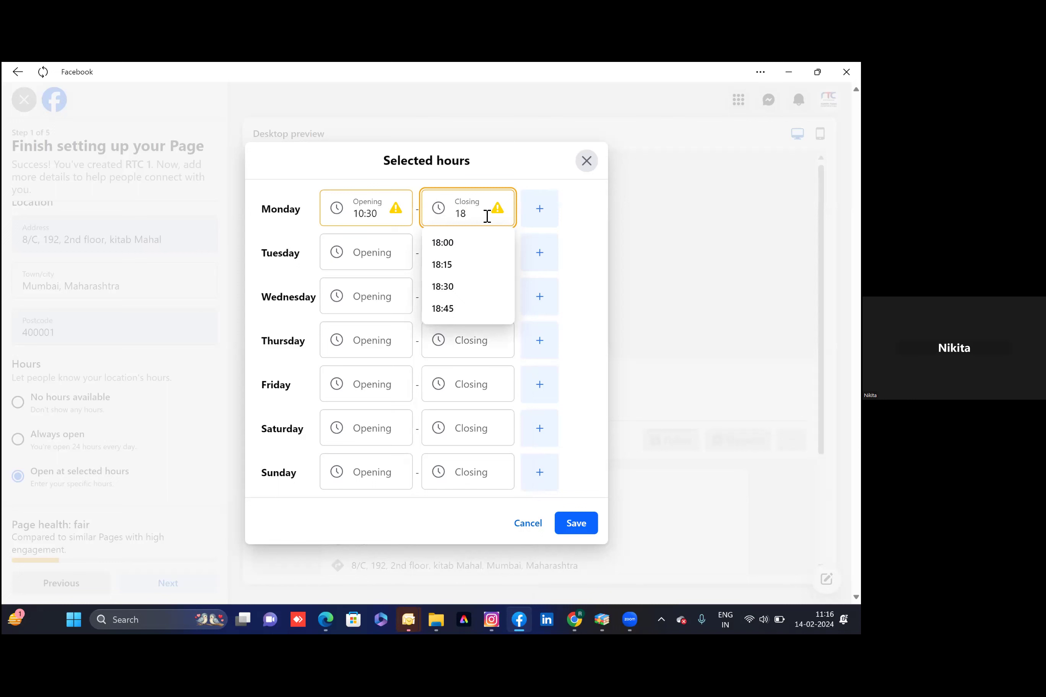
pyautogui.click(456, 246)
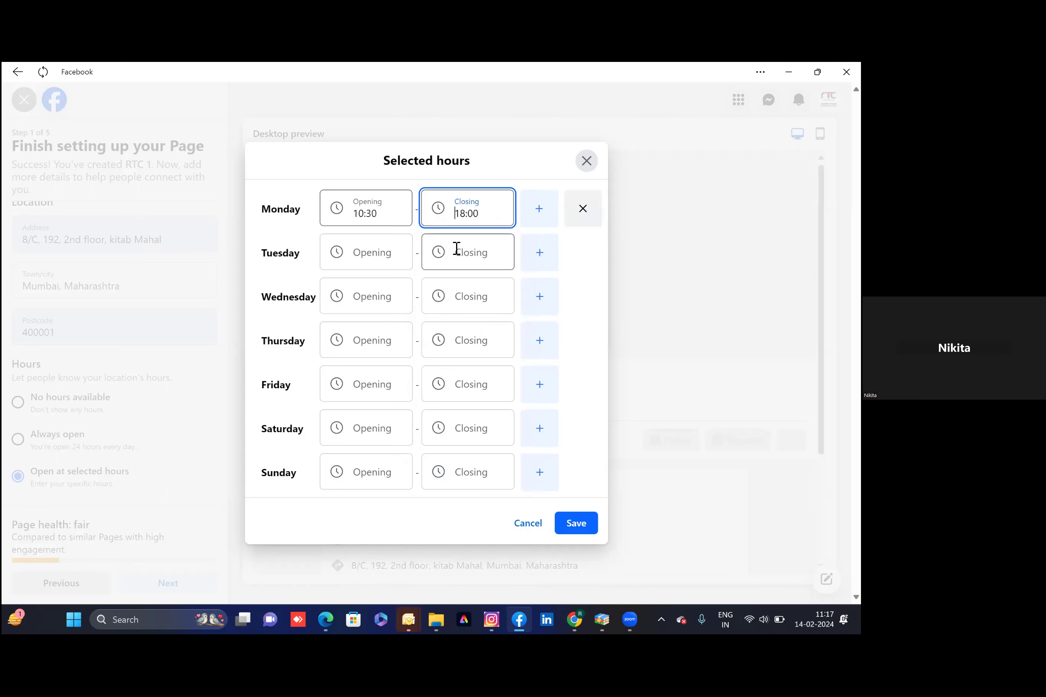
pyautogui.click(368, 249)
pyautogui.write('10')
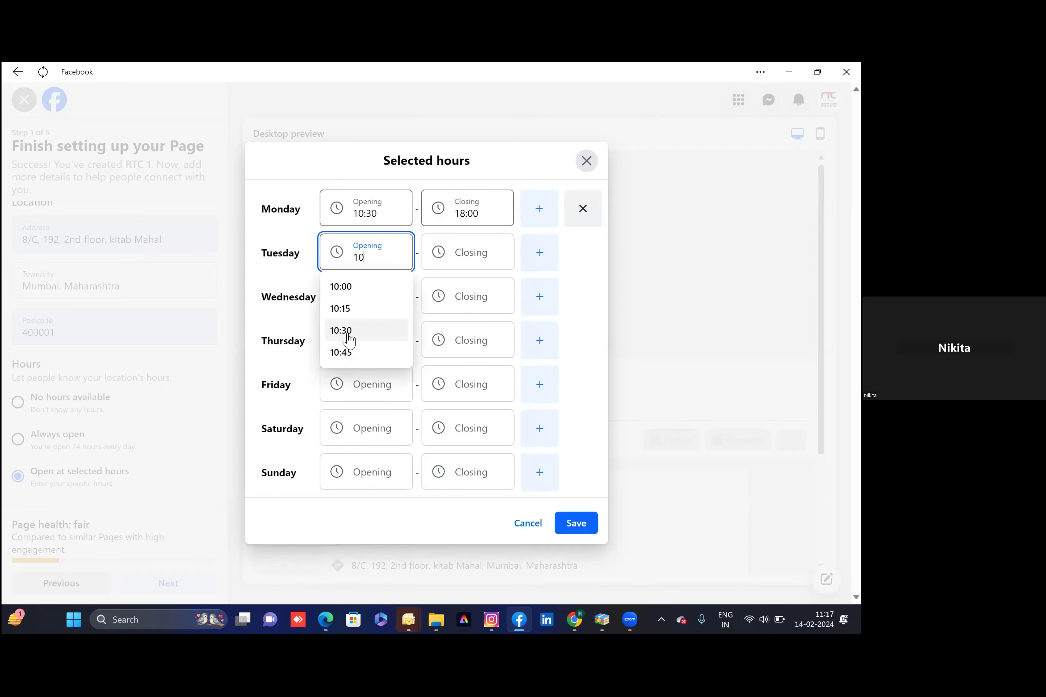
pyautogui.press('Return')
pyautogui.click(469, 254)
pyautogui.write('18')
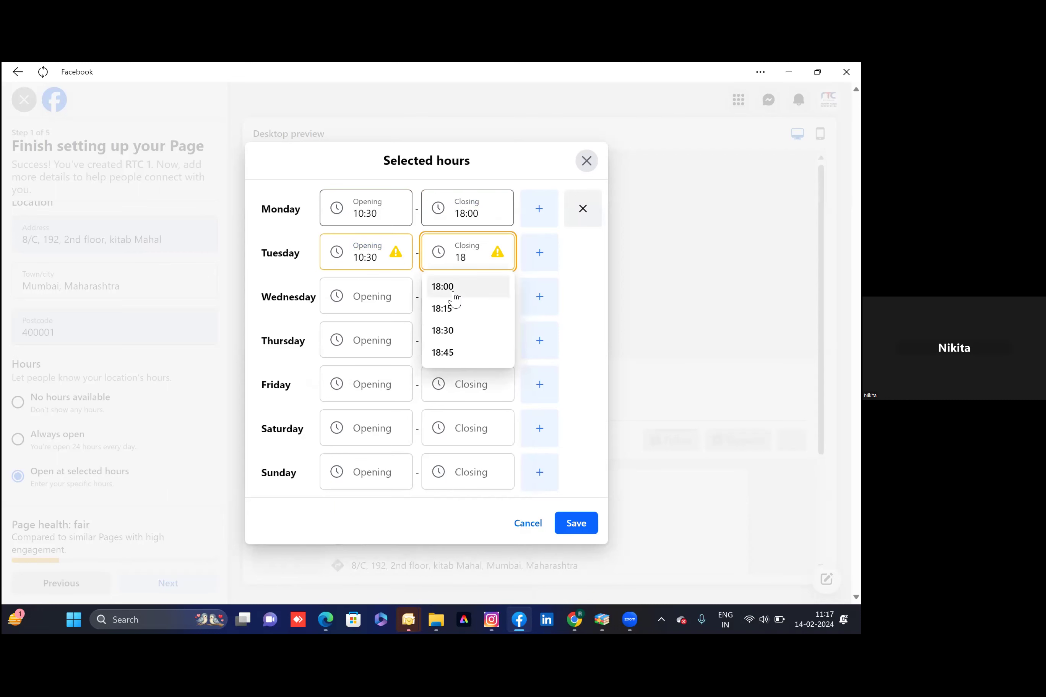
pyautogui.click(453, 292)
pyautogui.click(383, 301)
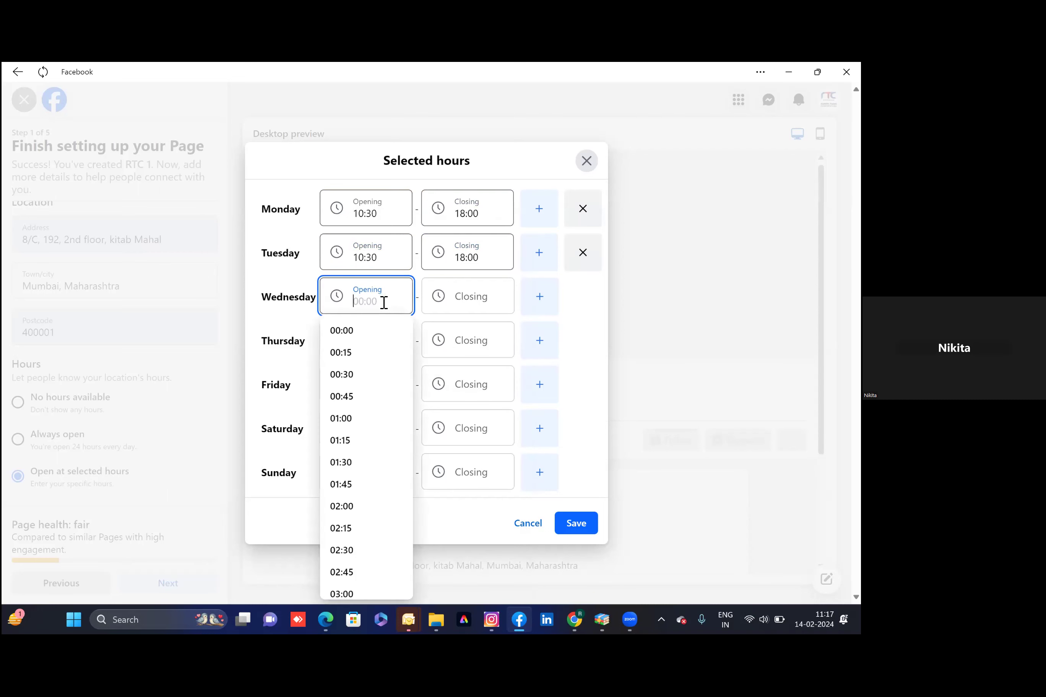
pyautogui.write('10')
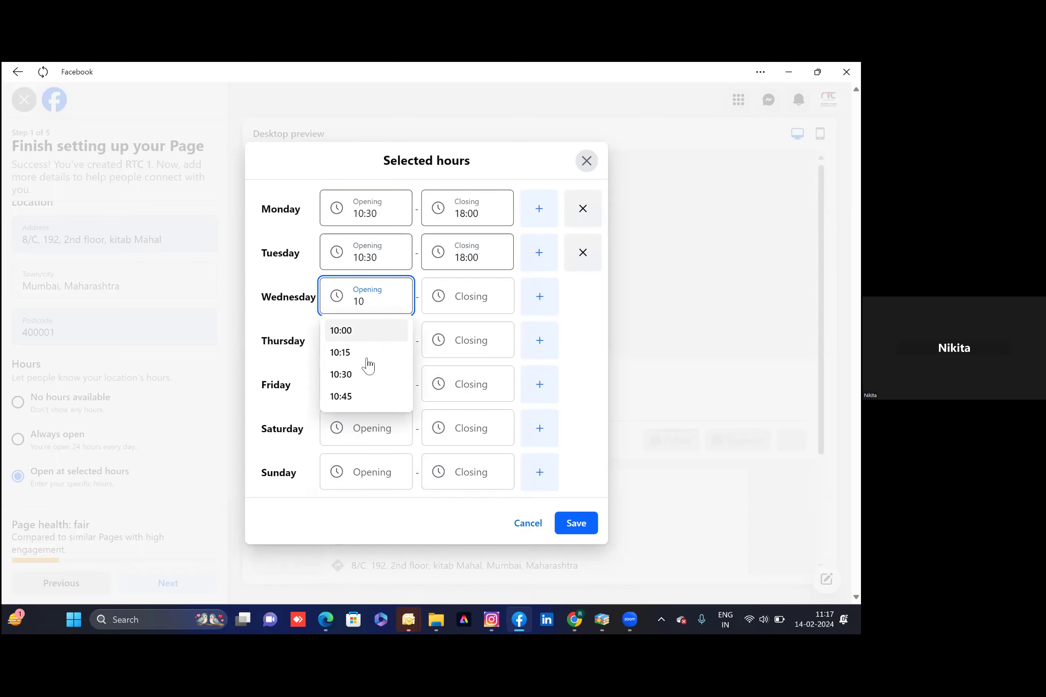
pyautogui.click(364, 375)
pyautogui.click(467, 301)
pyautogui.write('18')
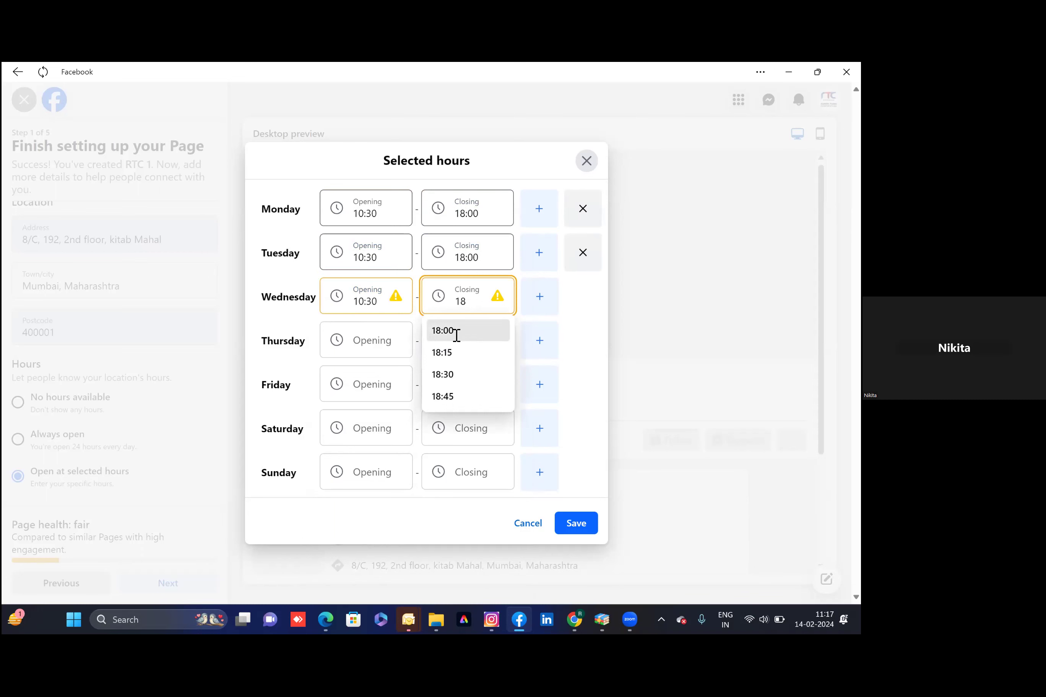
pyautogui.click(454, 331)
# Set Thursday and Friday to 10:30–18:00 and save the weekday hours
pyautogui.click(383, 344)
pyautogui.write('10')
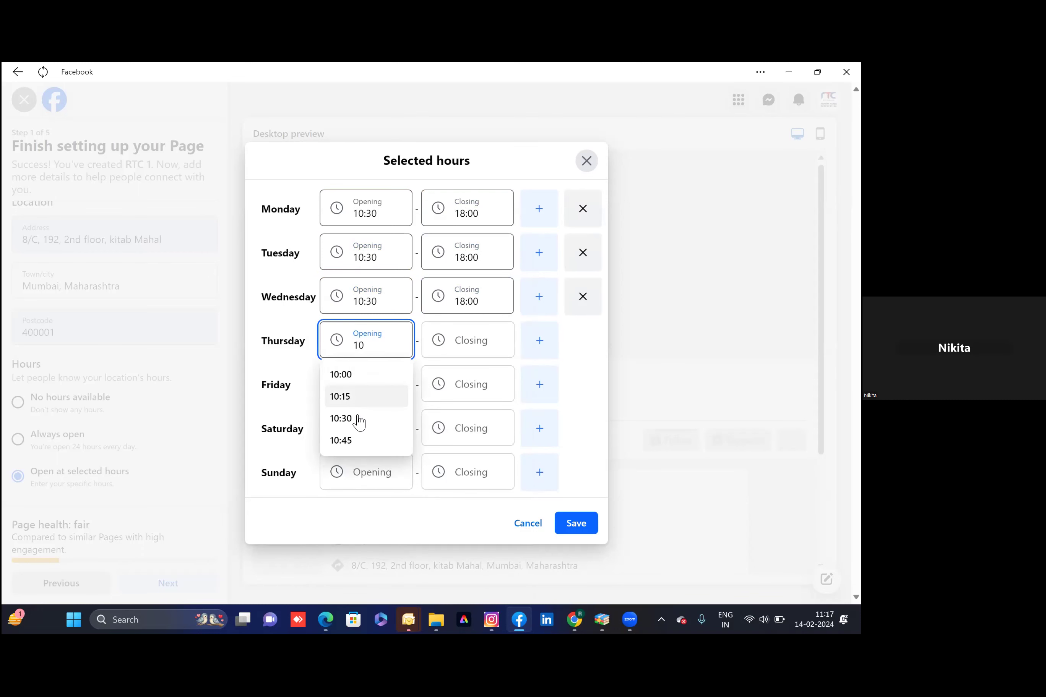
pyautogui.click(358, 418)
pyautogui.click(464, 338)
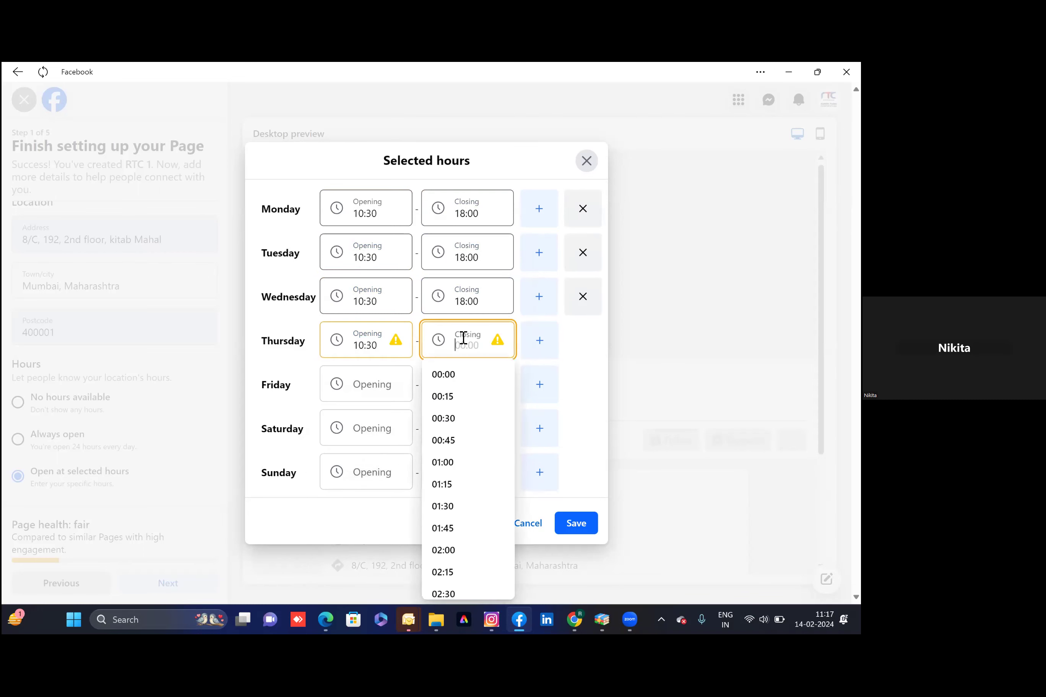
pyautogui.write('18')
pyautogui.click(449, 375)
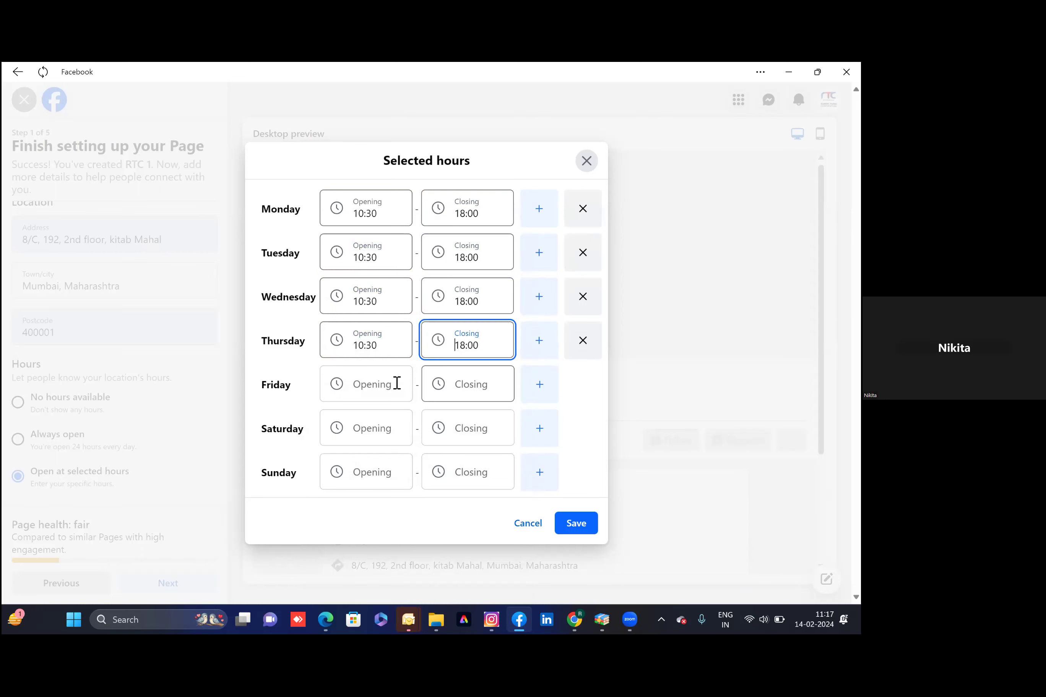
pyautogui.click(374, 391)
pyautogui.write('18')
pyautogui.press('BackSpace')
pyautogui.press('BackSpace')
pyautogui.write('10')
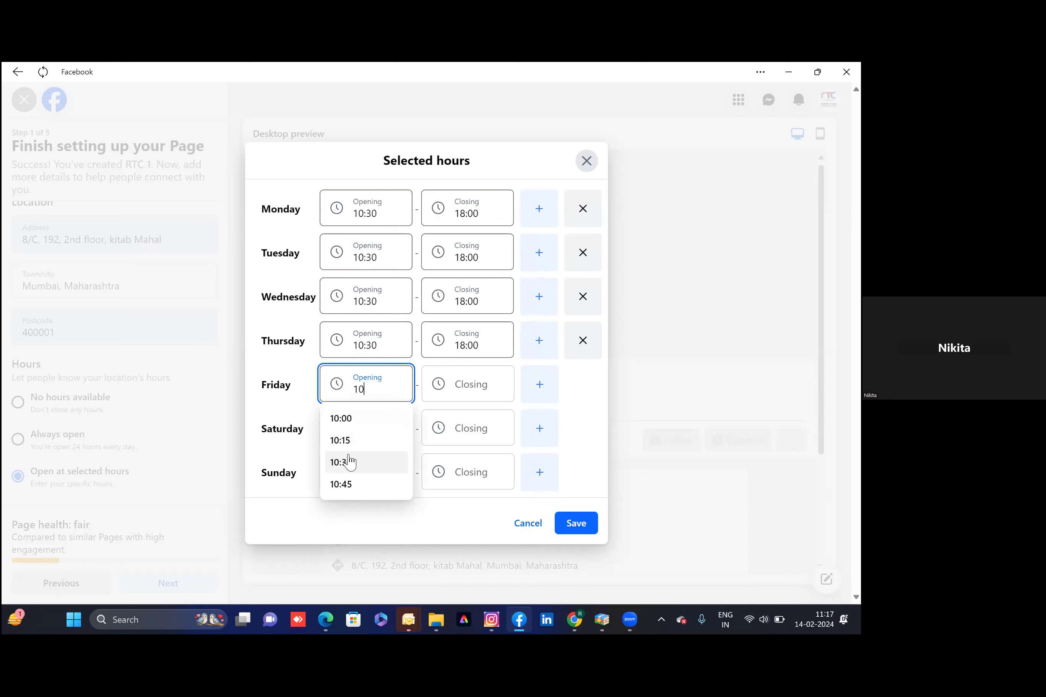
pyautogui.click(349, 462)
pyautogui.click(467, 390)
pyautogui.write('1')
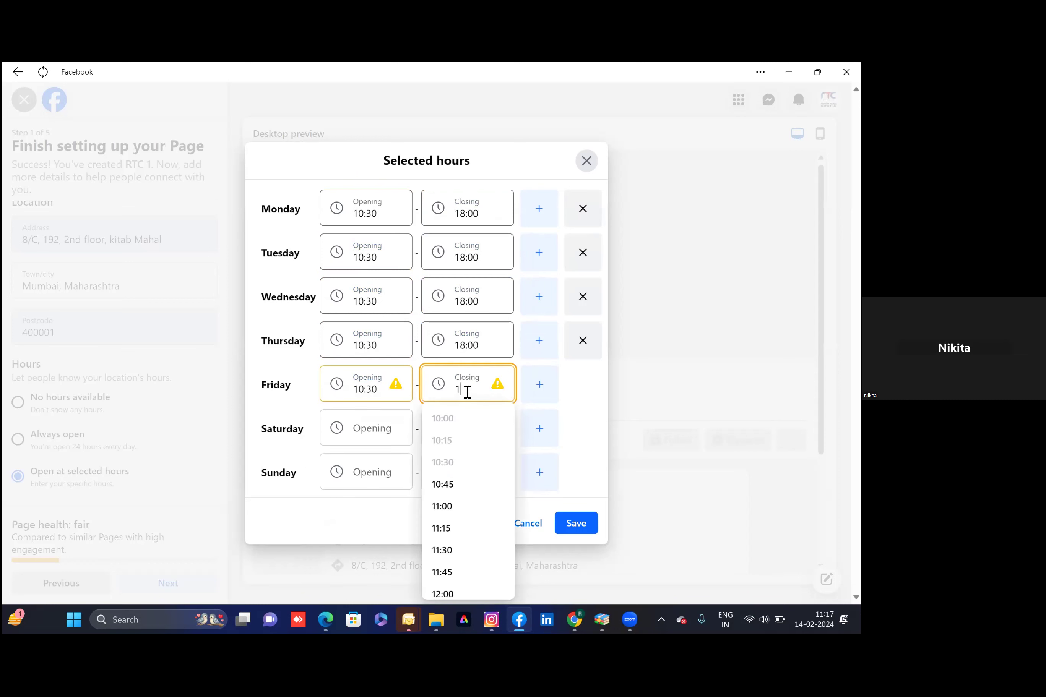
pyautogui.write('8')
pyautogui.click(437, 420)
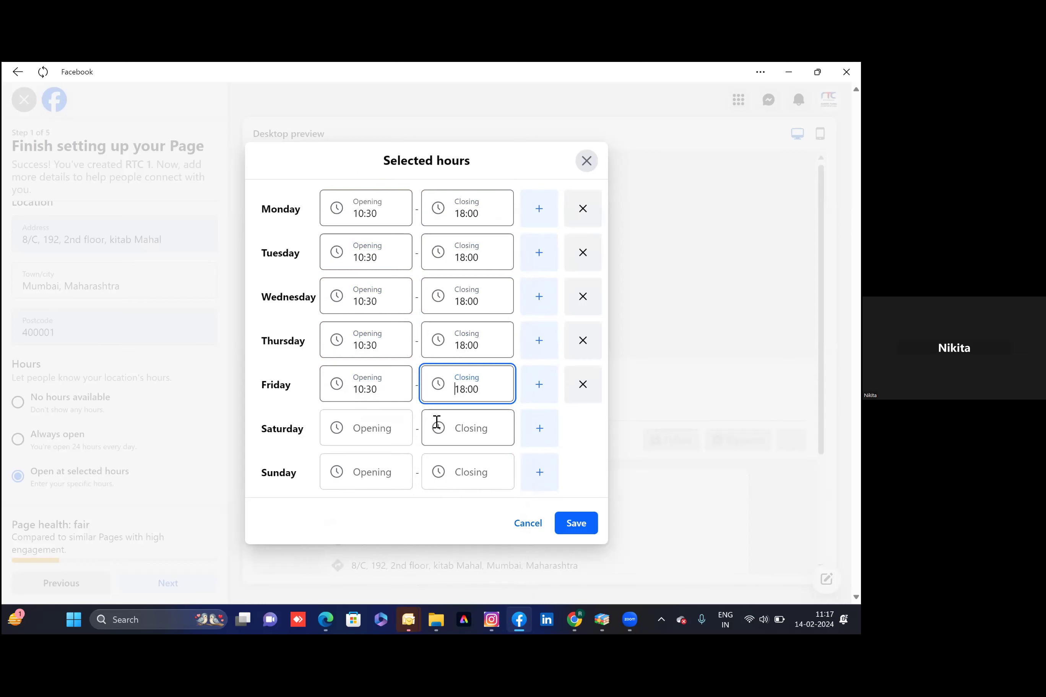
pyautogui.click(577, 524)
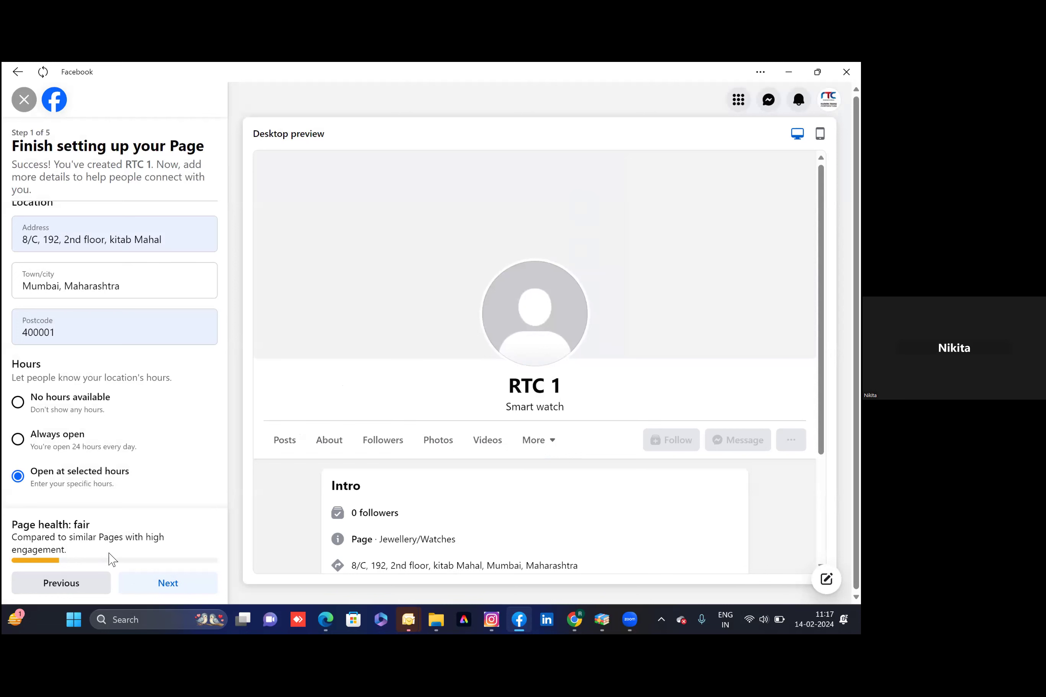
# Review the completed step 1 form with contact details, location and hours, then continue
pyautogui.scroll(4, 142, 449)
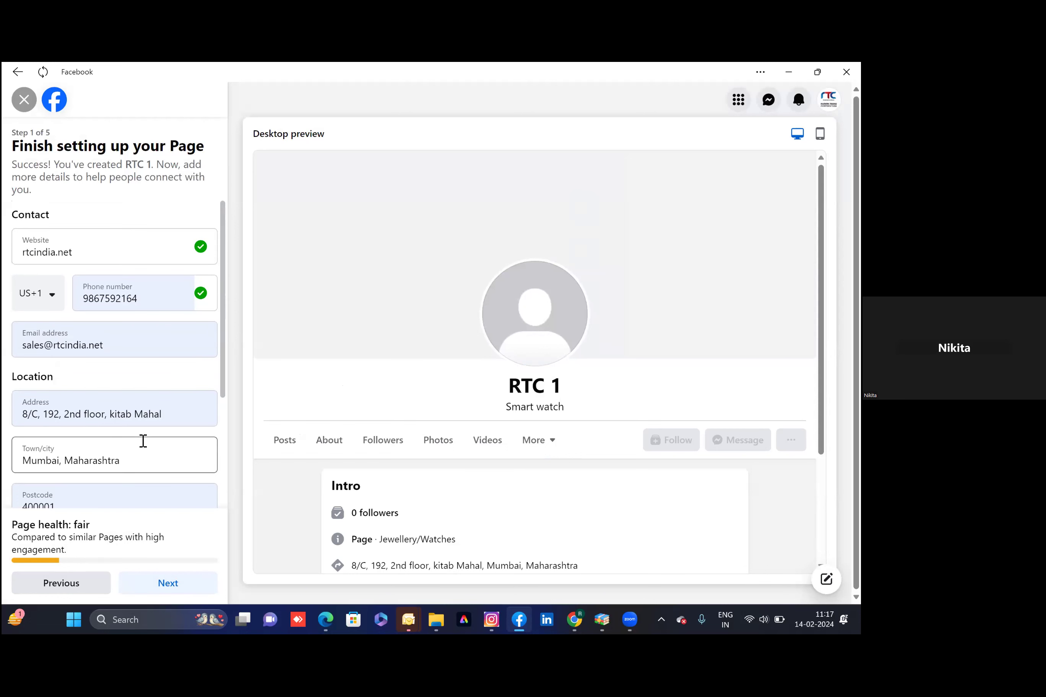
pyautogui.scroll(-4, 143, 441)
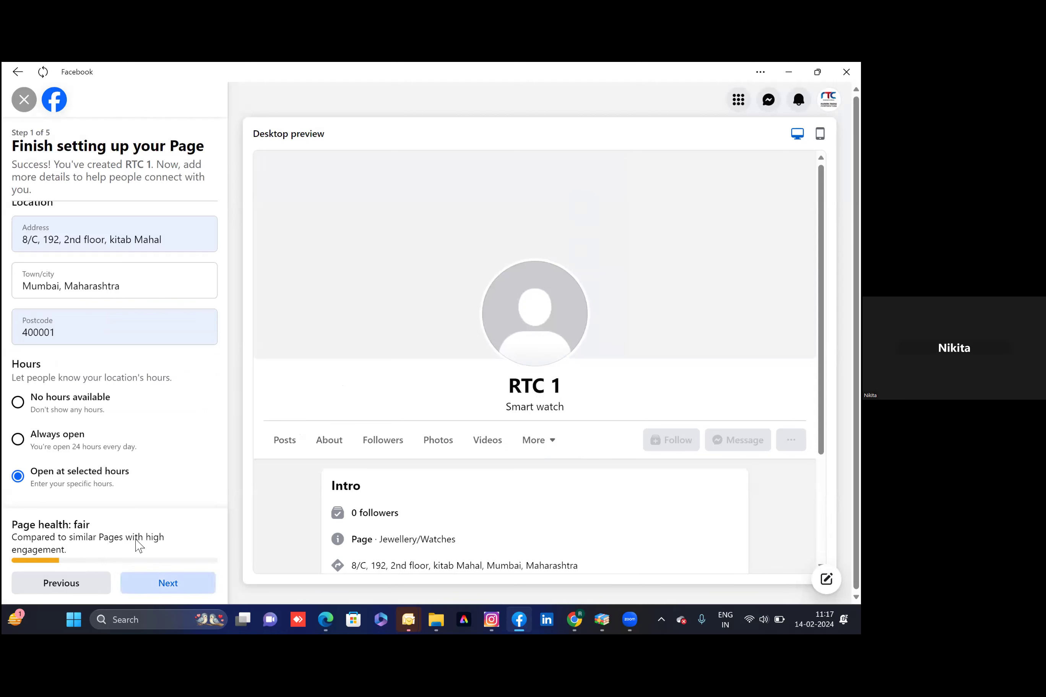
pyautogui.press('Return')
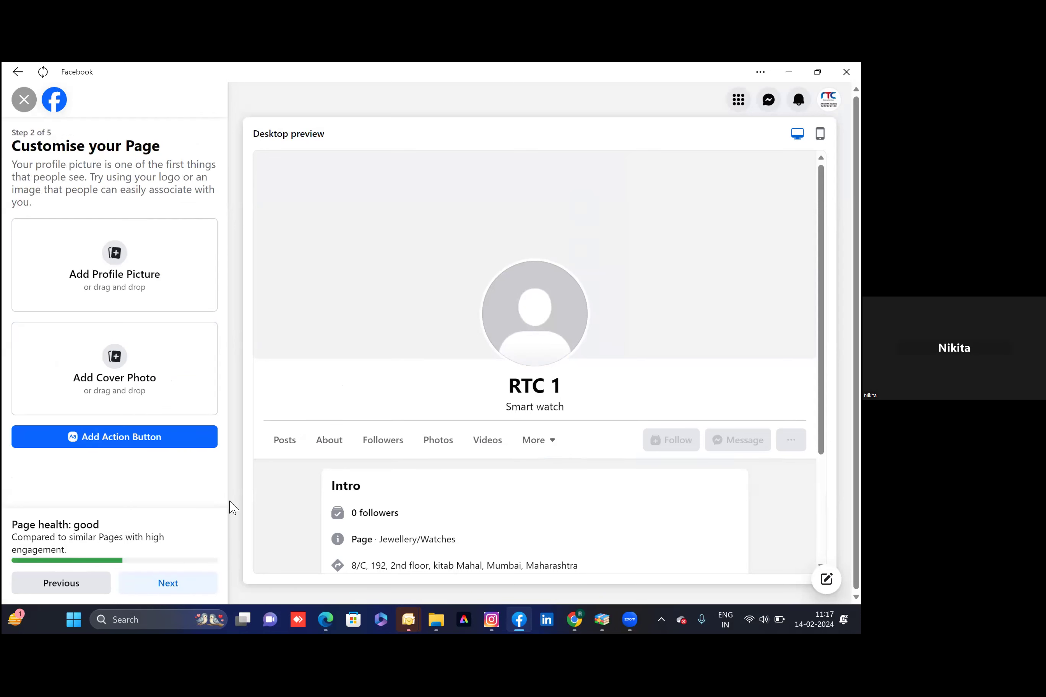
# Upload 'dual color RTC Logo-1' from the RTC all logos folder as the profile picture
pyautogui.click(127, 270)
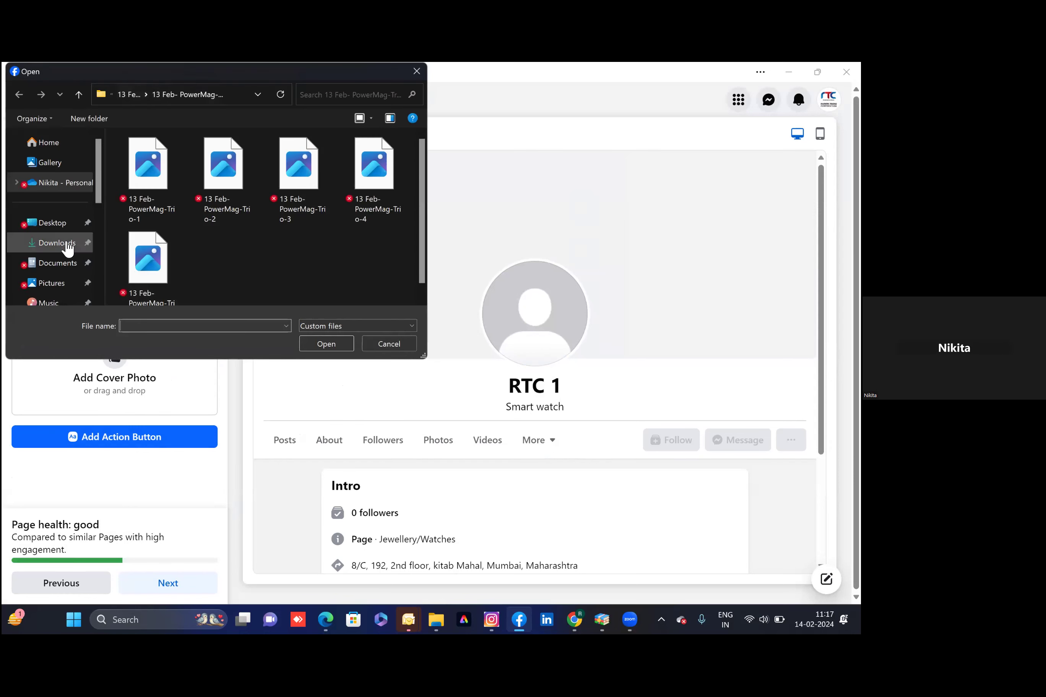
pyautogui.scroll(-5, 63, 200)
pyautogui.click(43, 139)
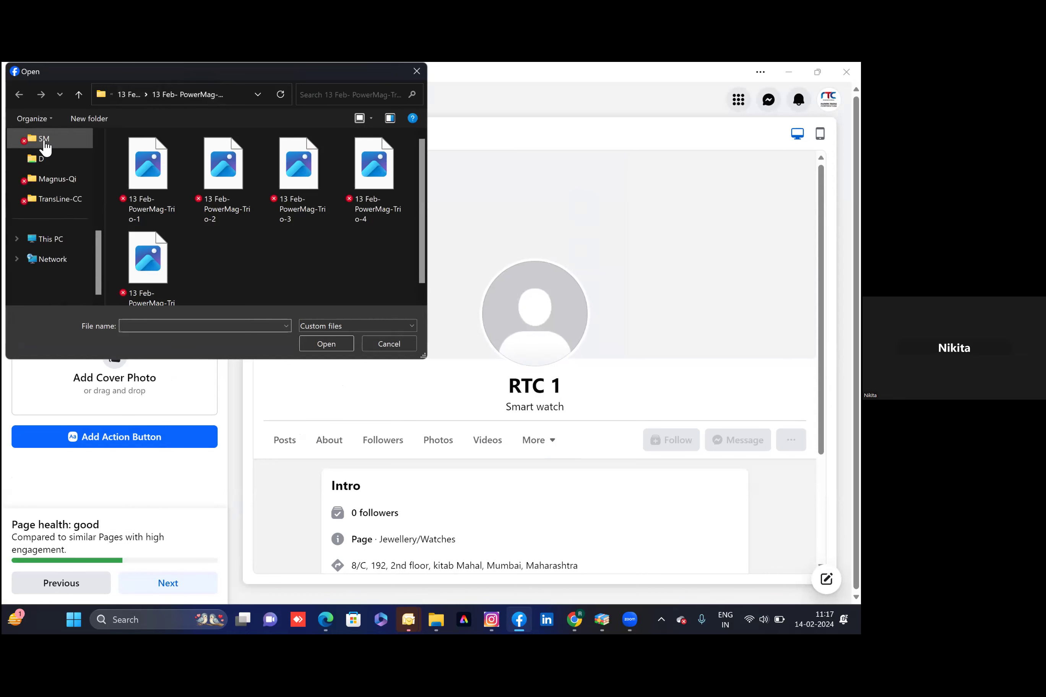
pyautogui.scroll(-5, 224, 255)
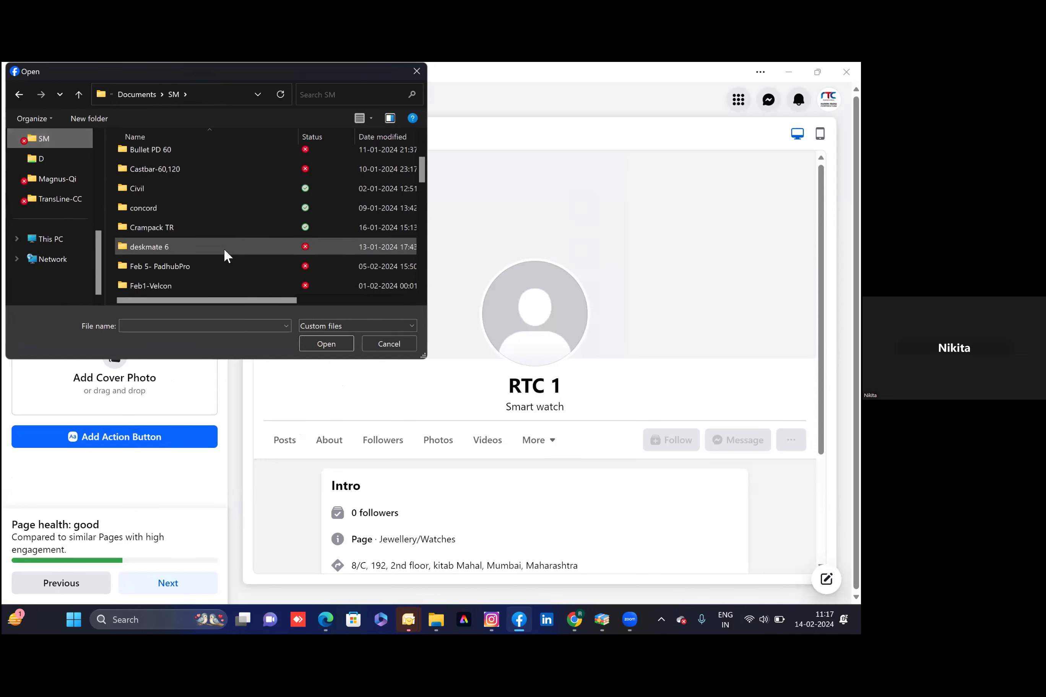
pyautogui.scroll(-6, 224, 252)
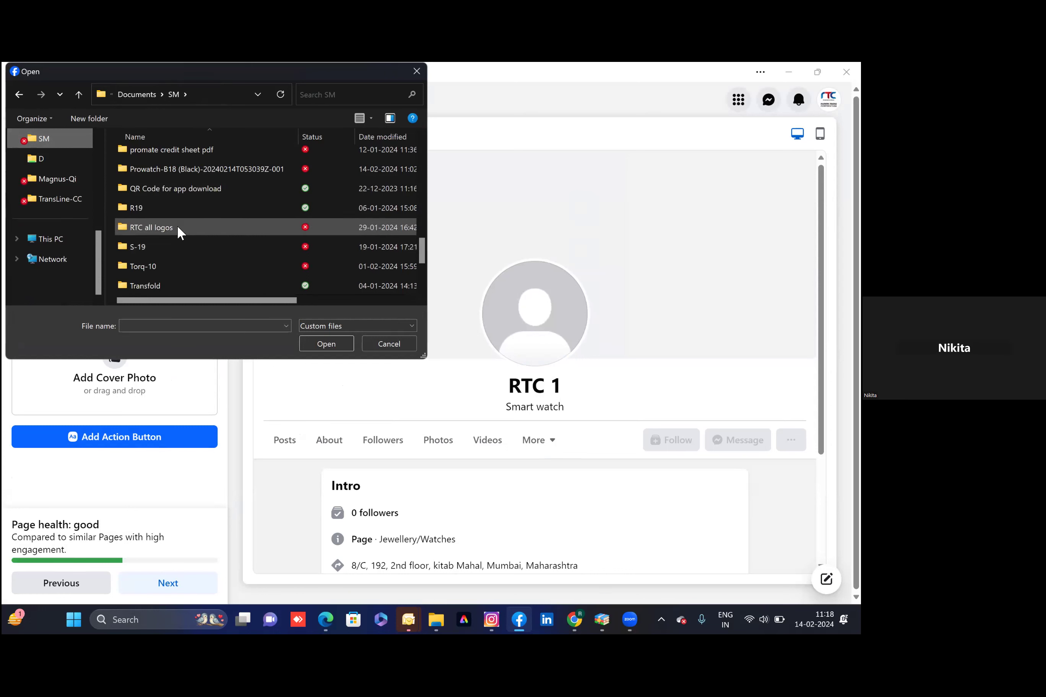
pyautogui.doubleClick(177, 226)
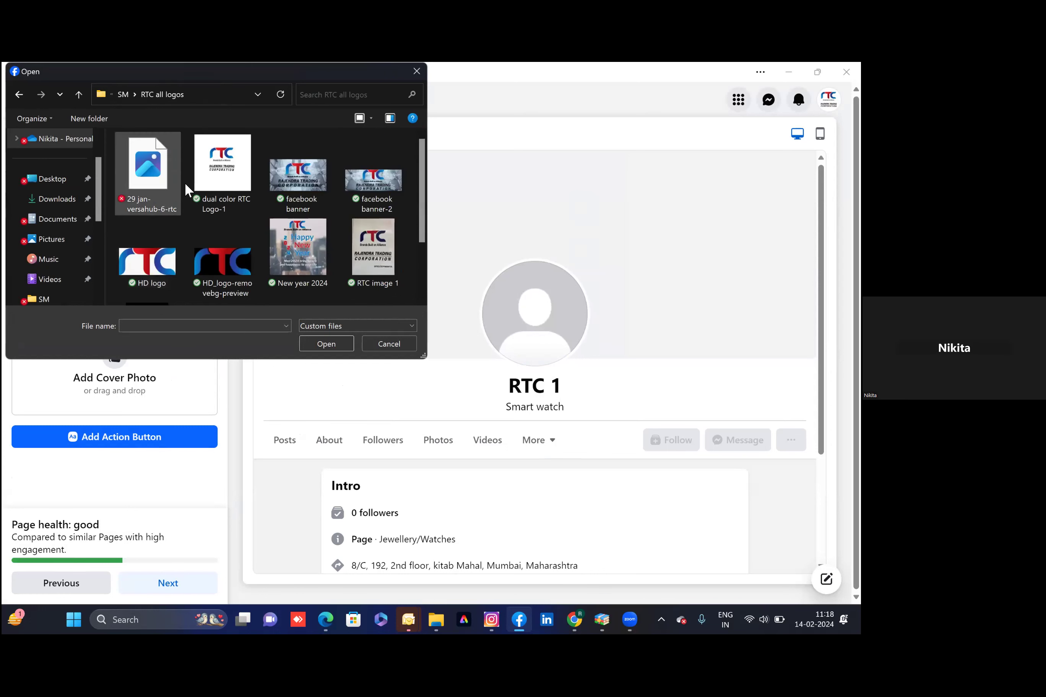
pyautogui.click(219, 195)
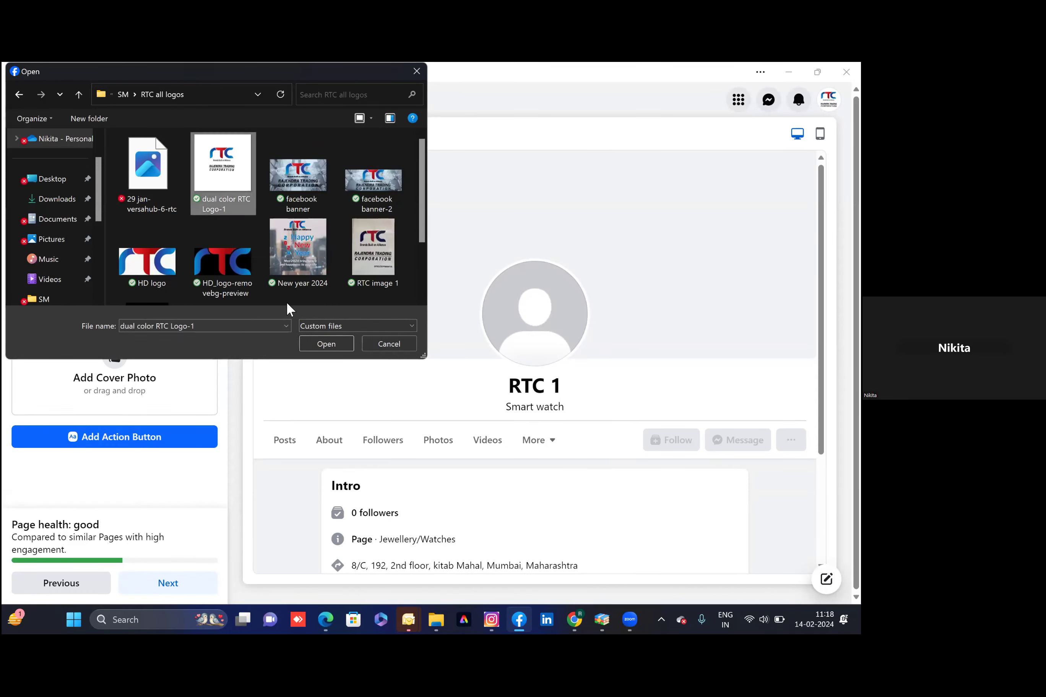
pyautogui.click(313, 340)
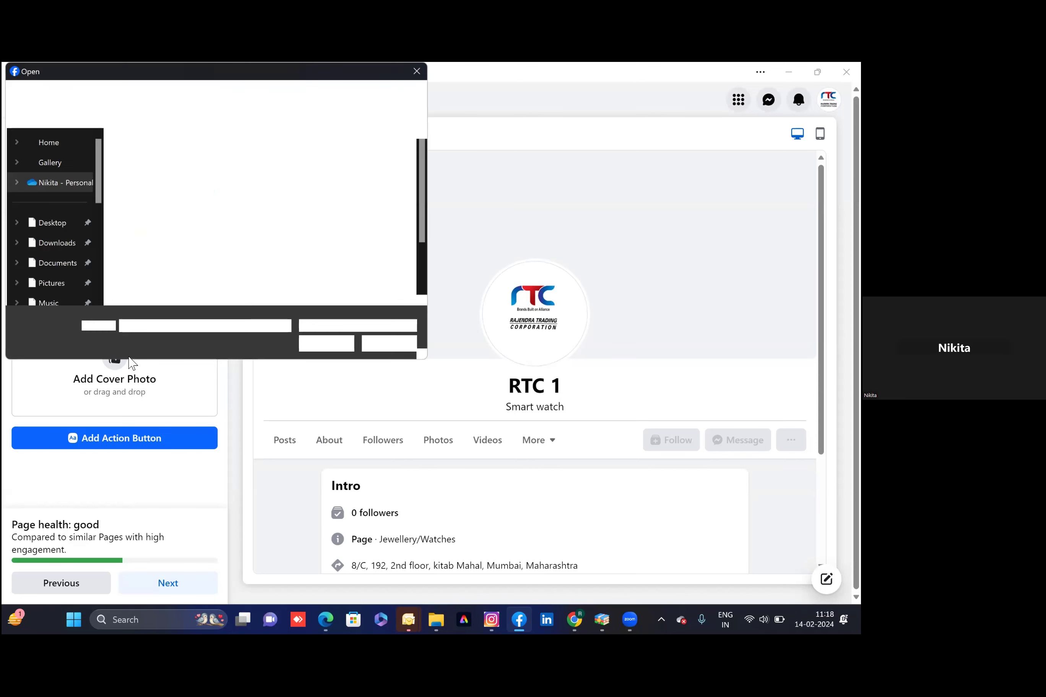
# Upload 'facebook banner-2' as the cover photo and continue to the next setup step
pyautogui.click(388, 181)
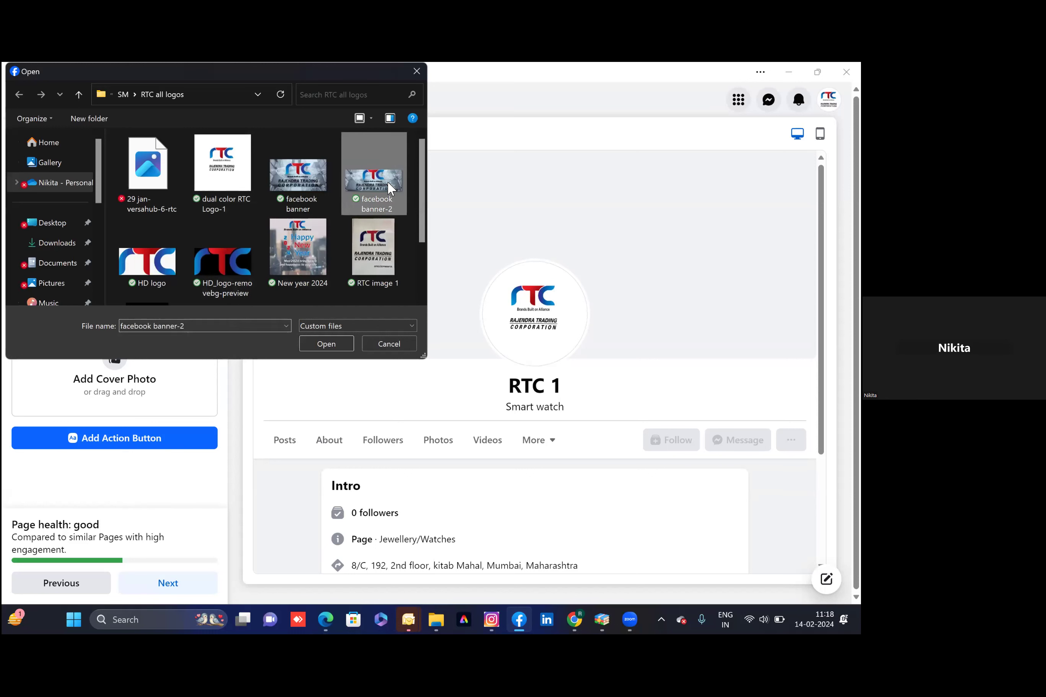
pyautogui.click(329, 343)
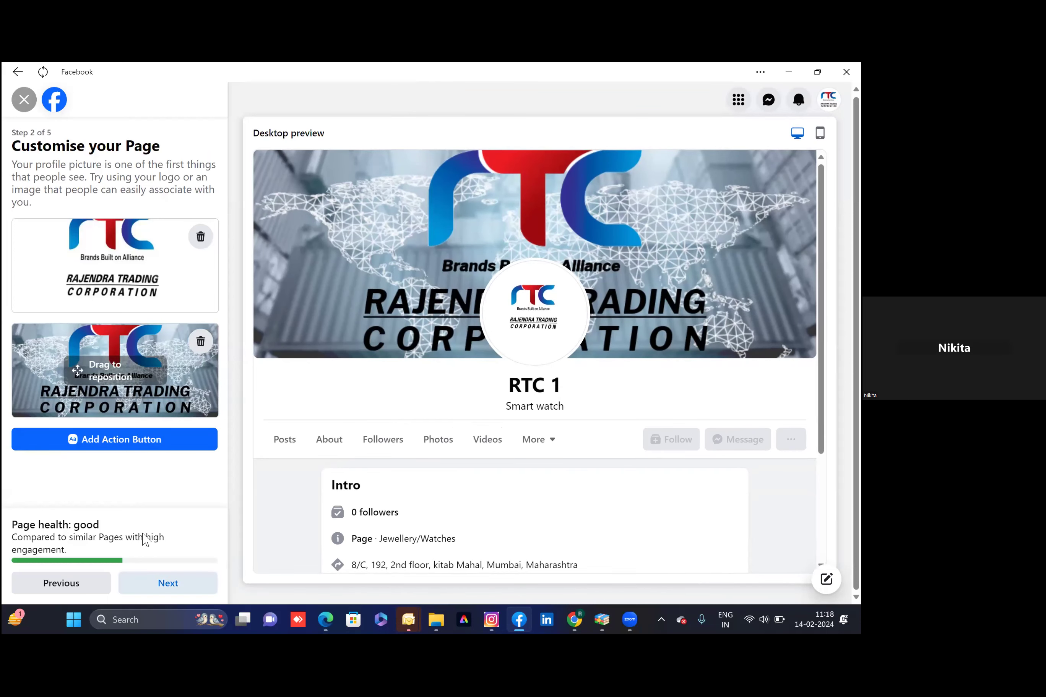
pyautogui.press('Return')
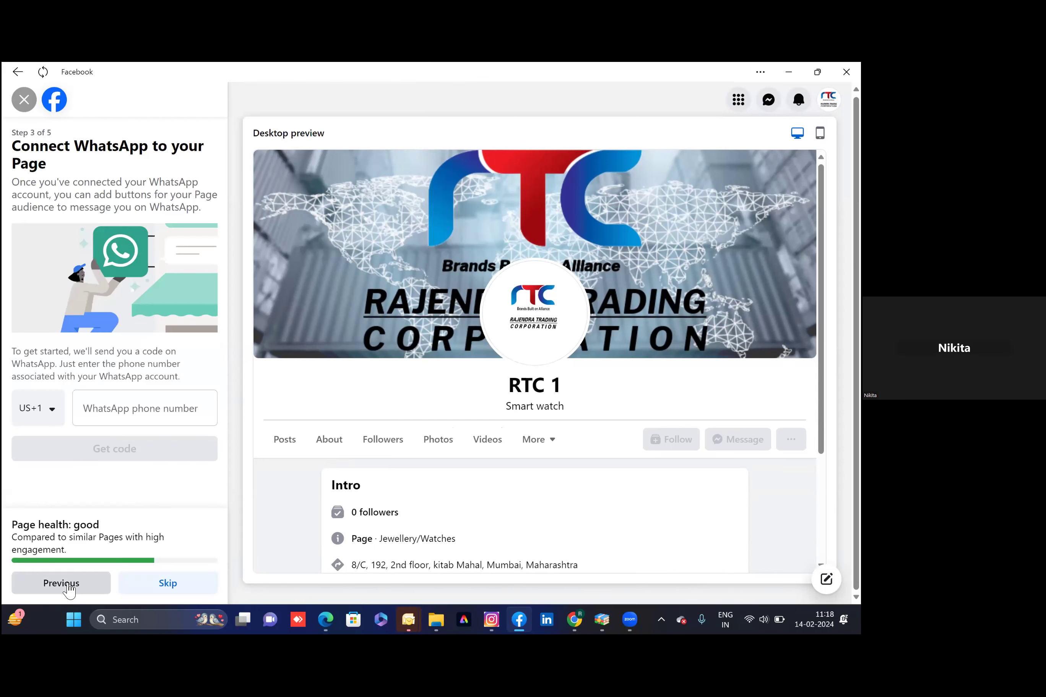
# Return to Page customisation and choose Contact Us as the action button
pyautogui.click(63, 584)
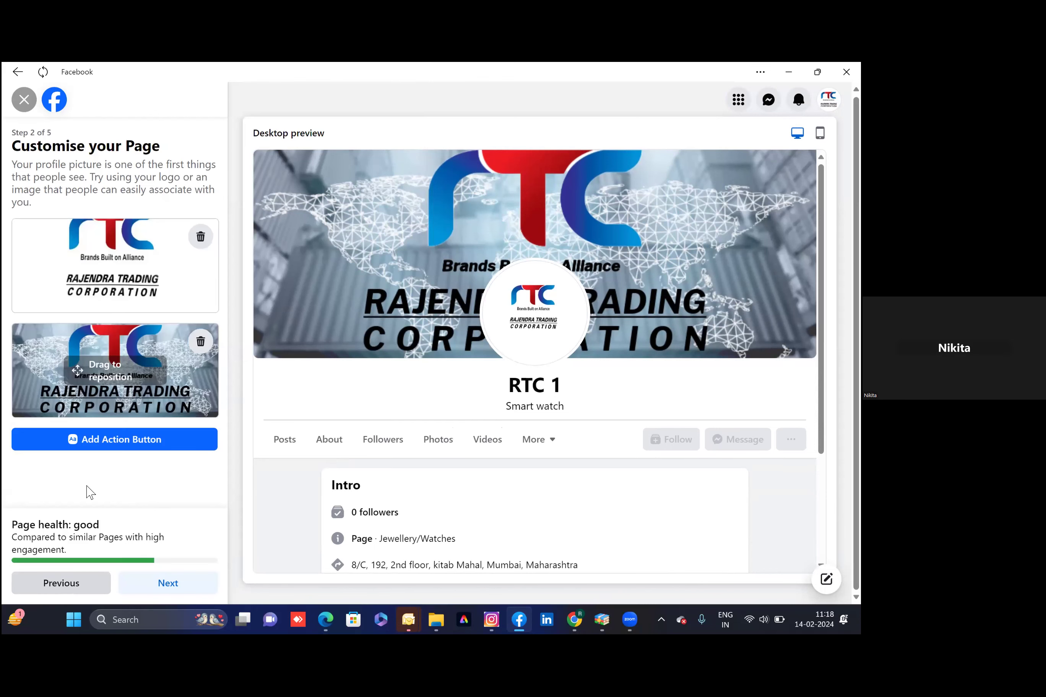
pyautogui.click(119, 443)
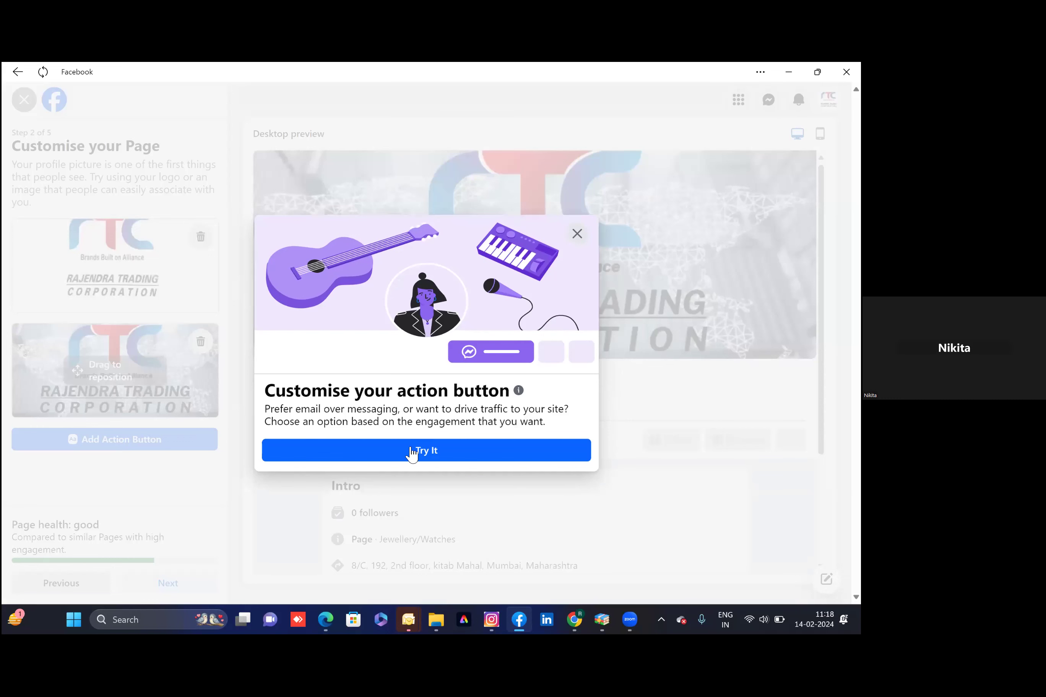
pyautogui.click(411, 451)
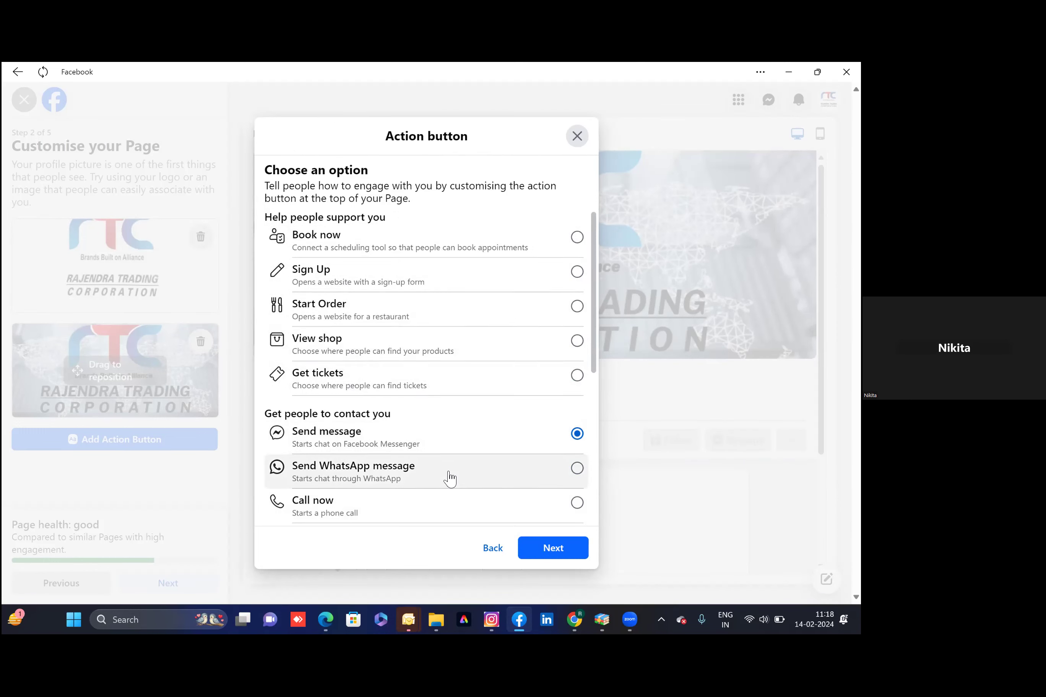
pyautogui.scroll(-3, 451, 477)
pyautogui.scroll(-1, 451, 476)
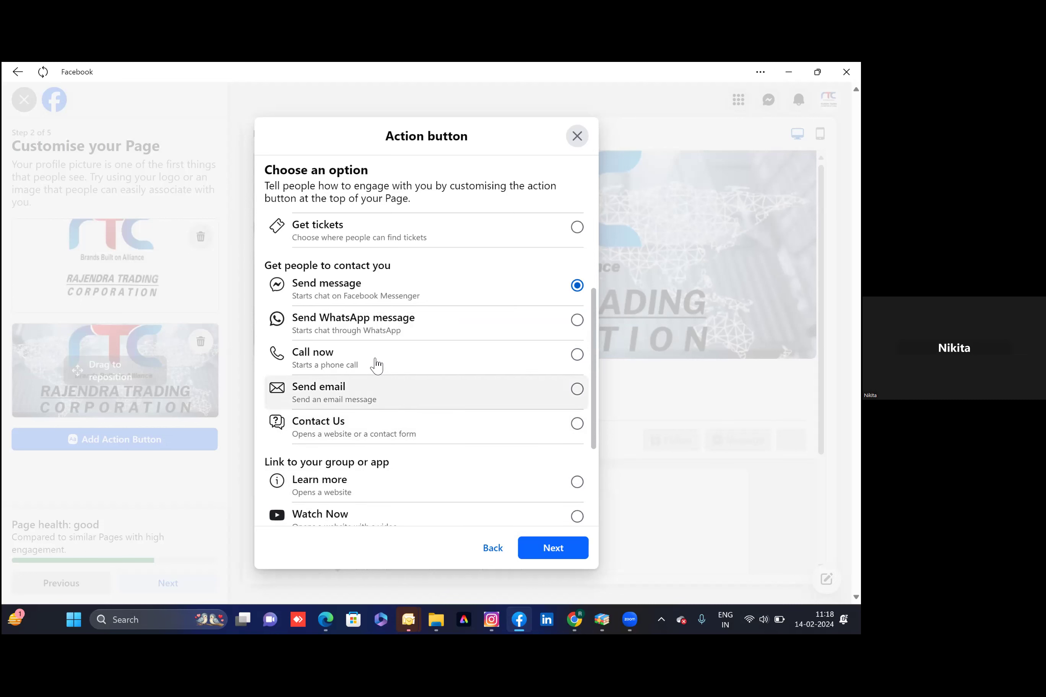
pyautogui.click(576, 424)
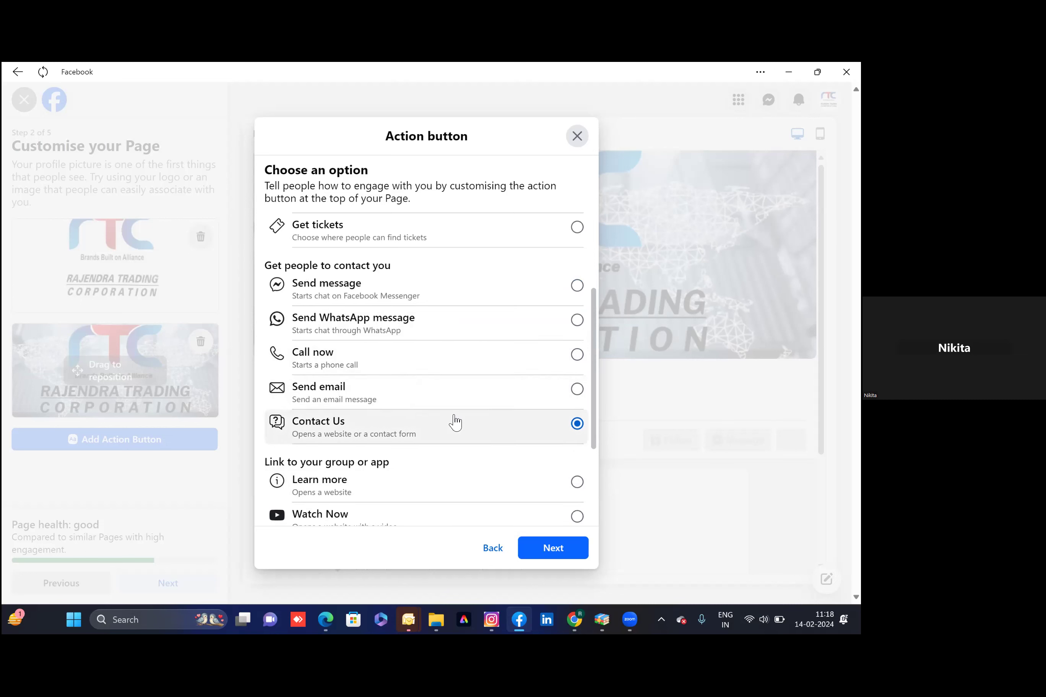
# Add a contact form that also asks for a phone number, and save it
pyautogui.scroll(-3, 454, 422)
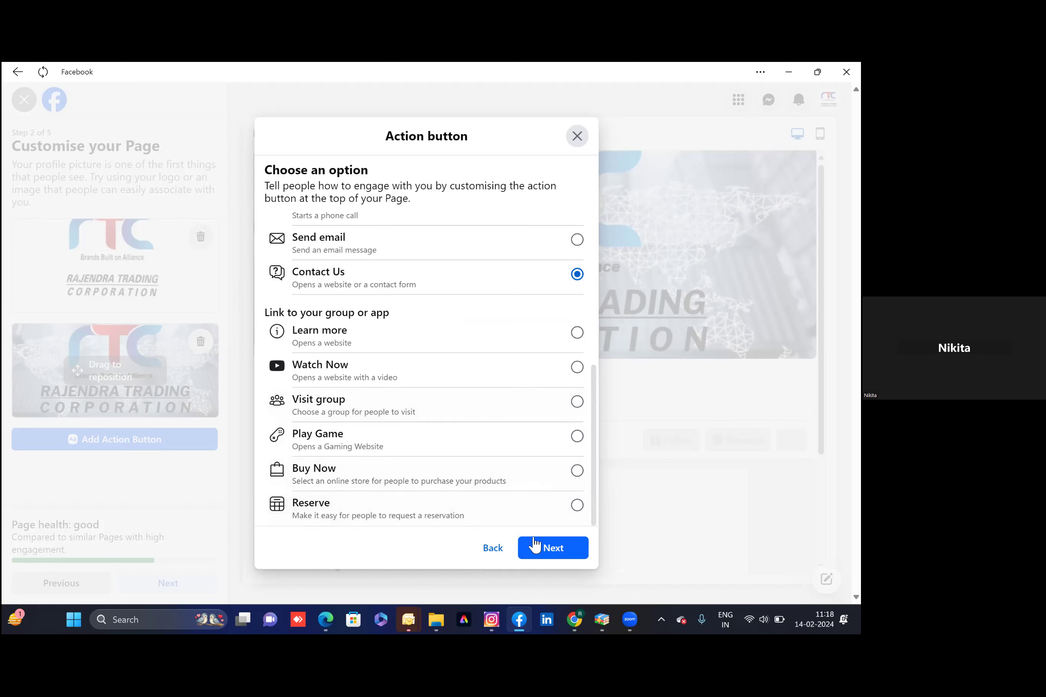
pyautogui.click(551, 552)
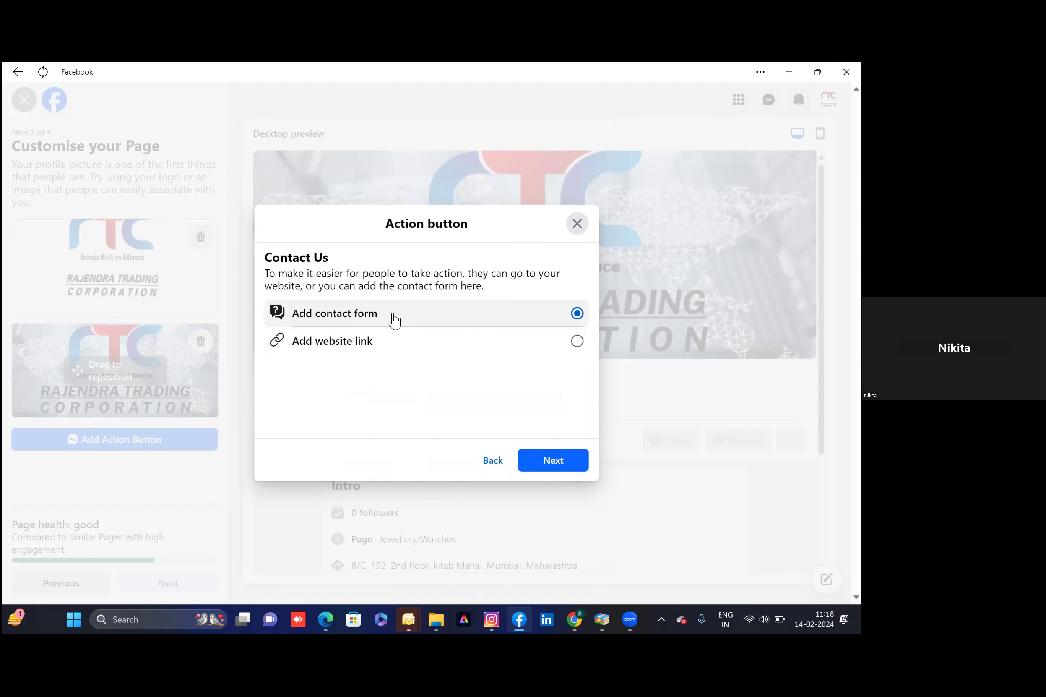
pyautogui.click(550, 464)
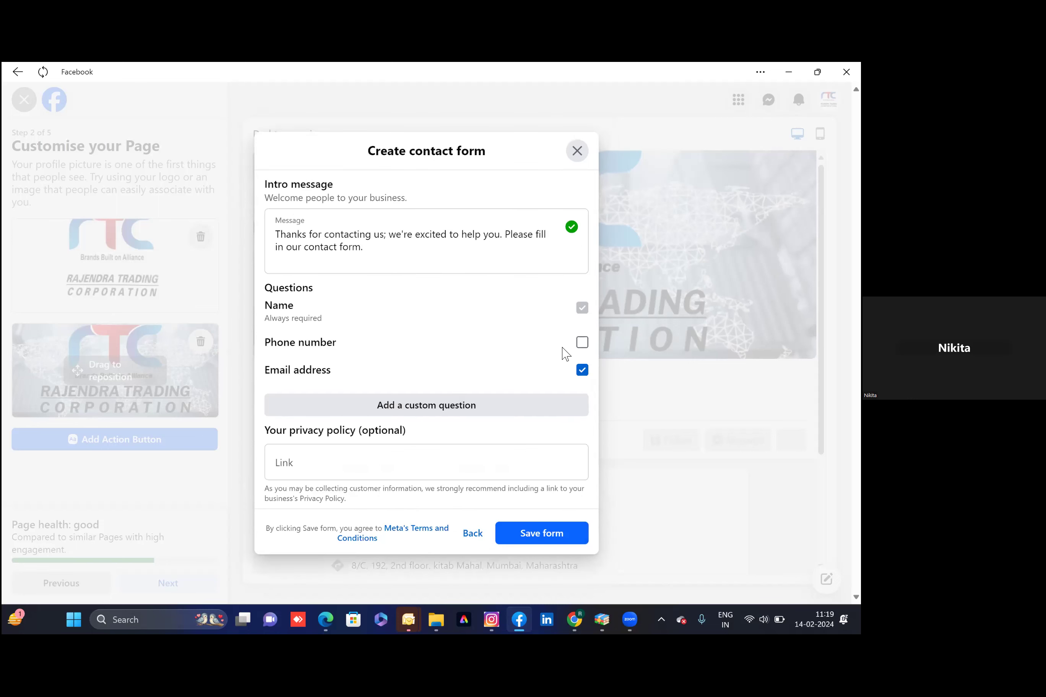
pyautogui.click(582, 343)
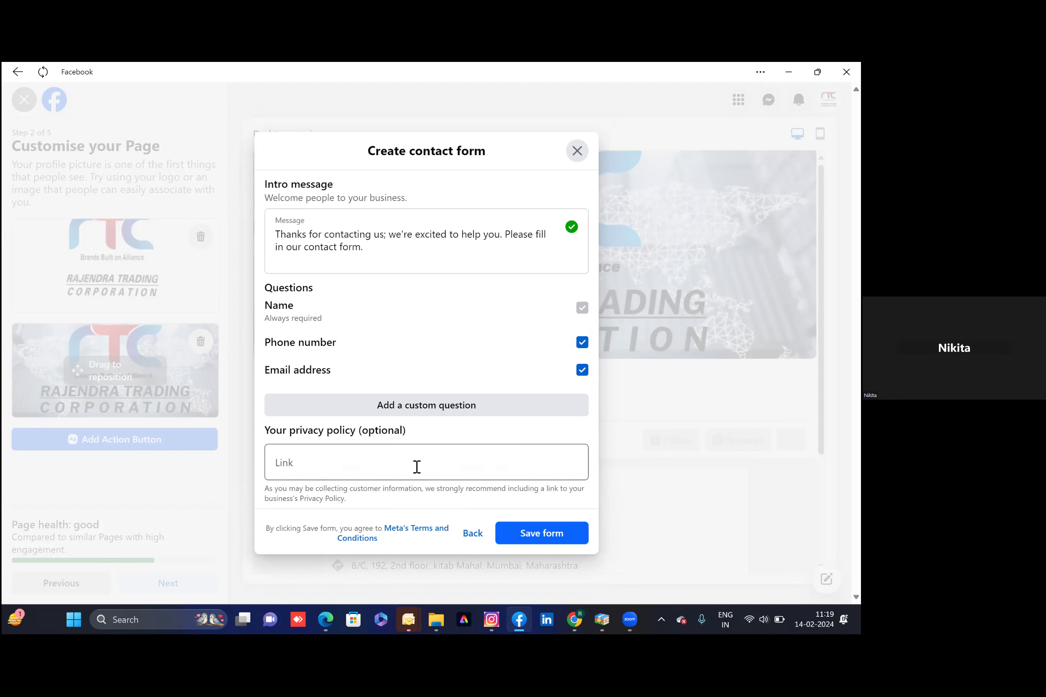
pyautogui.click(512, 538)
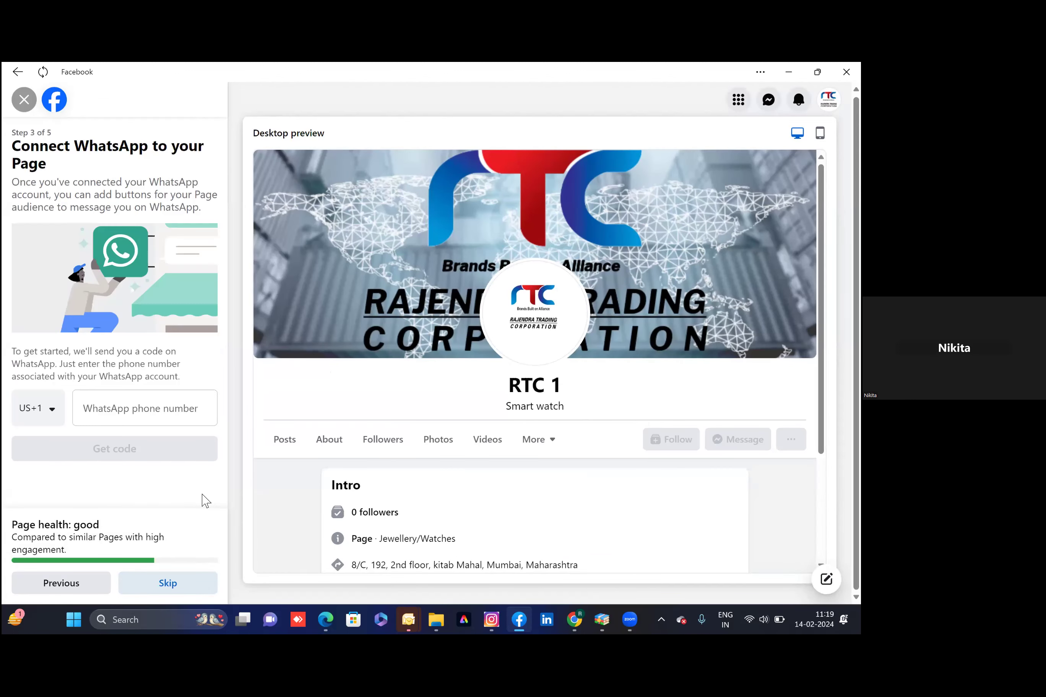
# Try a saved phone number for WhatsApp, then clear the rejected entry
pyautogui.click(150, 420)
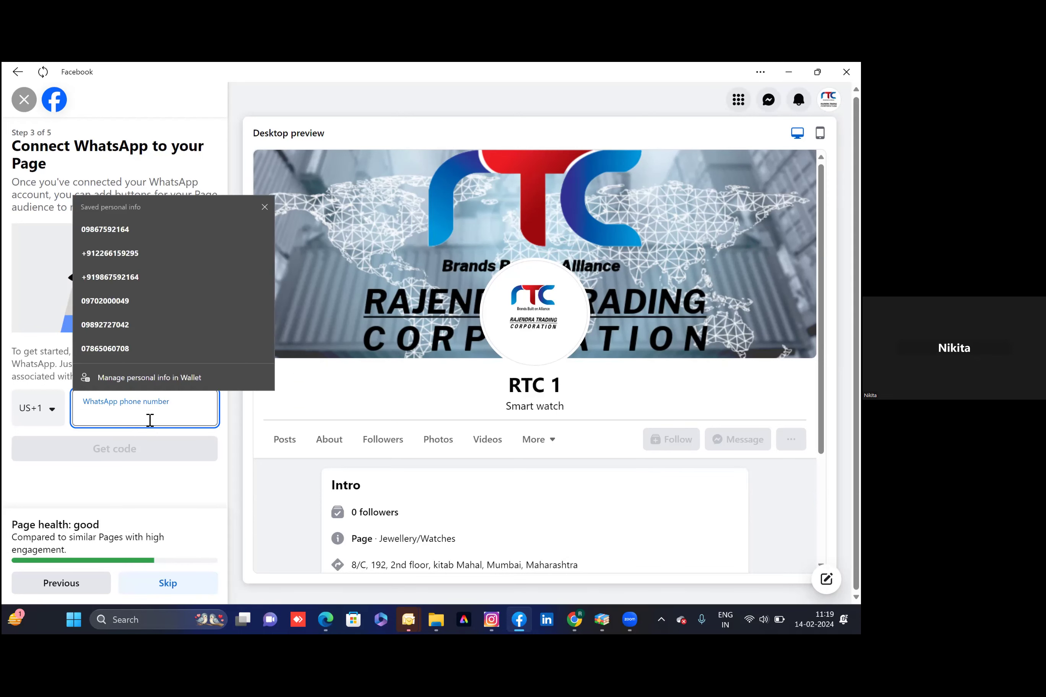
pyautogui.click(132, 277)
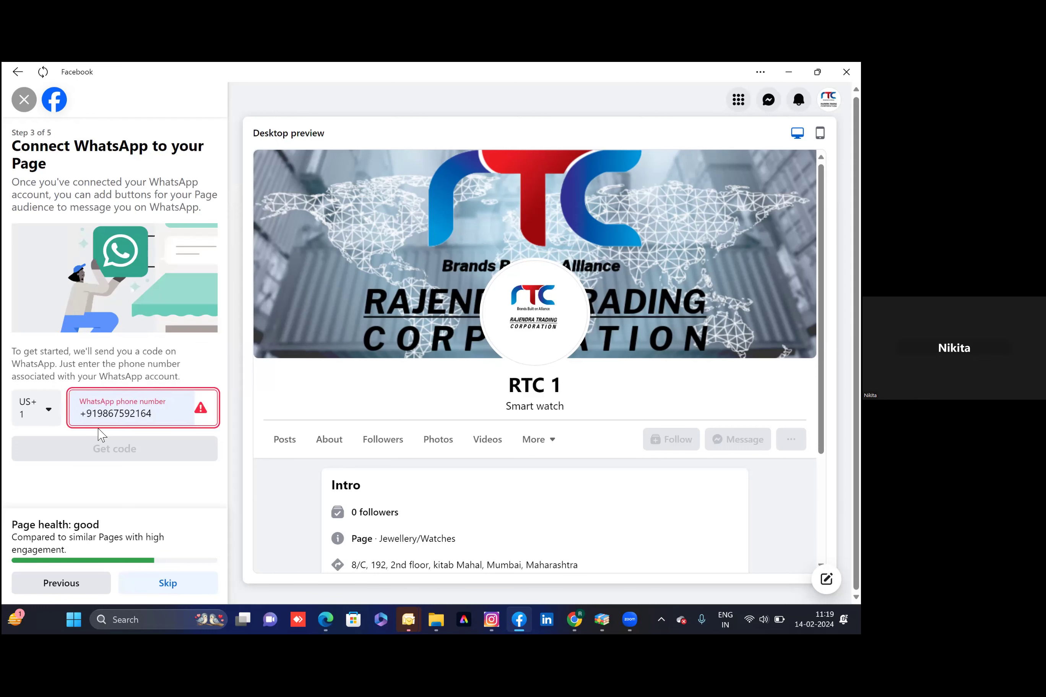
pyautogui.click(175, 419)
pyautogui.press('BackSpace')
pyautogui.press('BackSpace')
pyautogui.press('BackSpace')
pyautogui.press('BackSpace')
pyautogui.press('BackSpace')
pyautogui.press('BackSpace')
pyautogui.press('BackSpace')
pyautogui.press('BackSpace')
pyautogui.press('BackSpace')
pyautogui.press('BackSpace')
pyautogui.press('BackSpace')
pyautogui.press('BackSpace')
pyautogui.press('BackSpace')
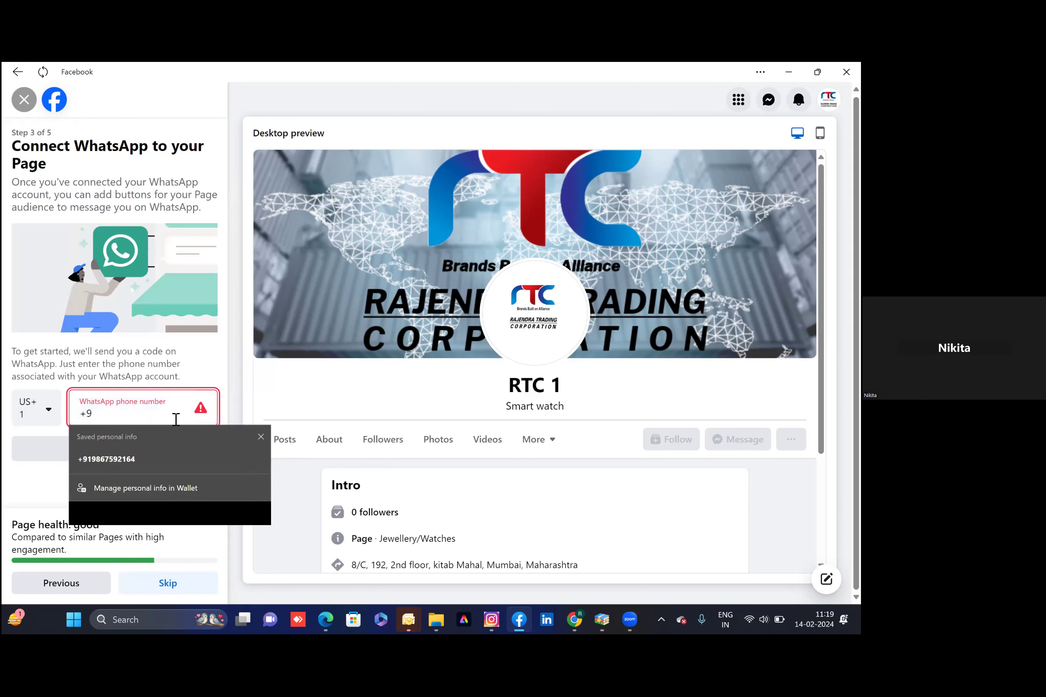
pyautogui.click(167, 472)
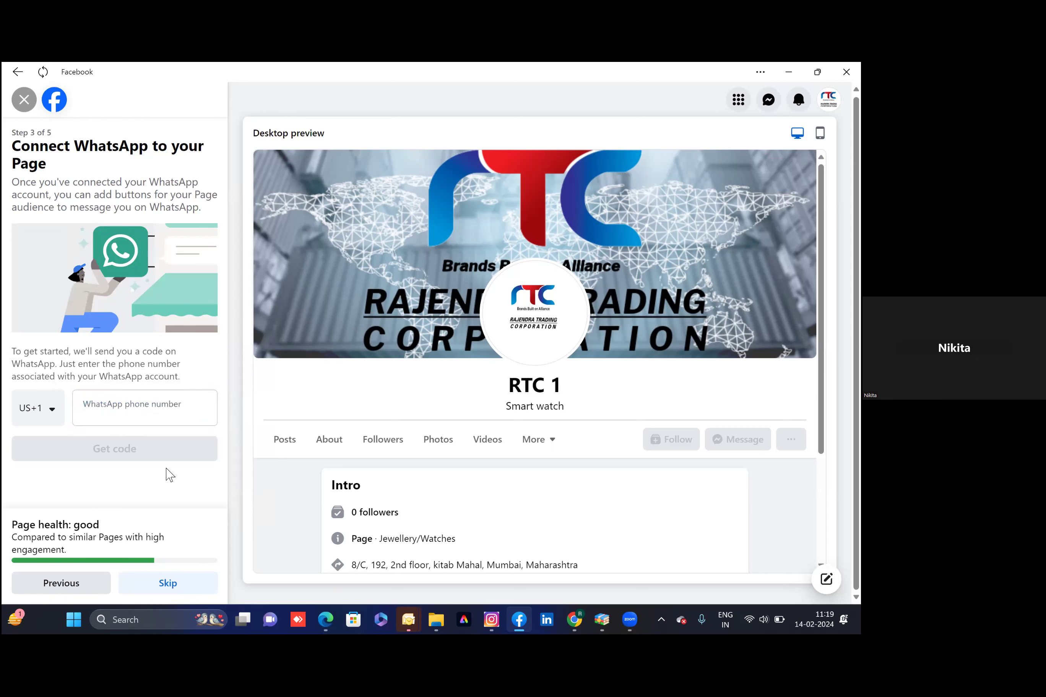
# Set the country code to India +91, fill in the saved number, and continue to step 4
pyautogui.click(53, 412)
pyautogui.click(53, 412)
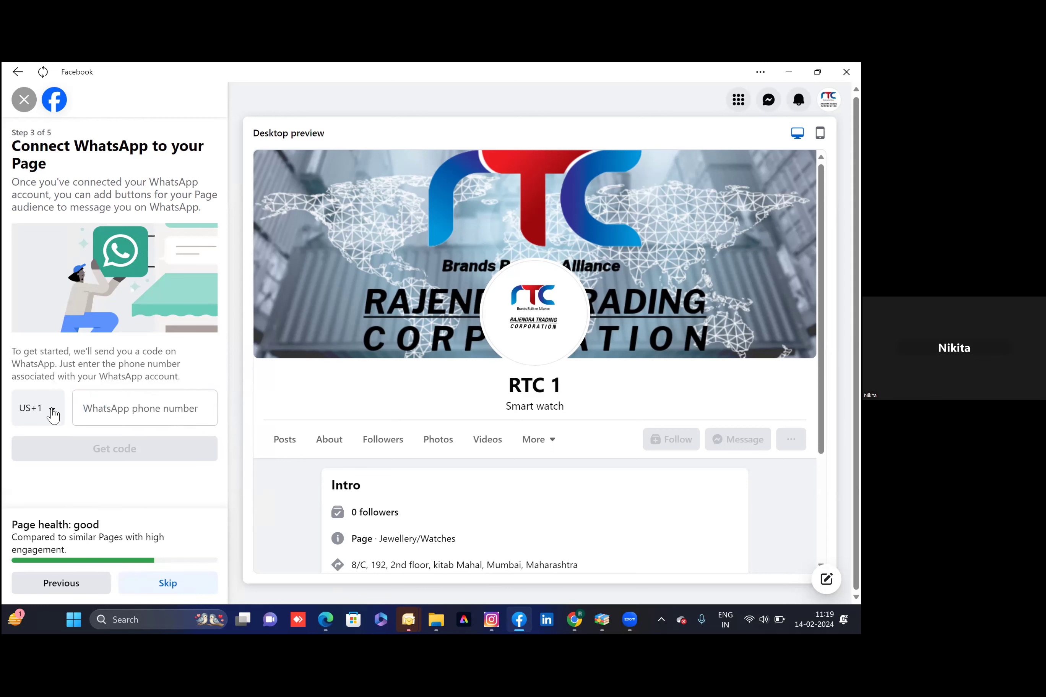
pyautogui.click(53, 412)
pyautogui.write('in')
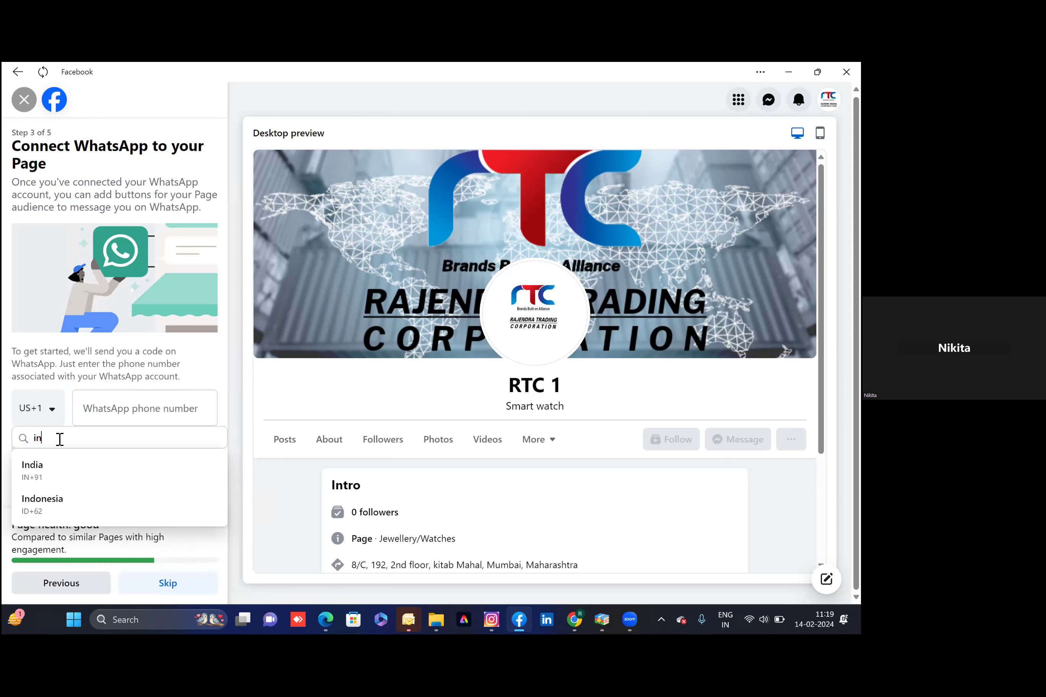
pyautogui.write('d')
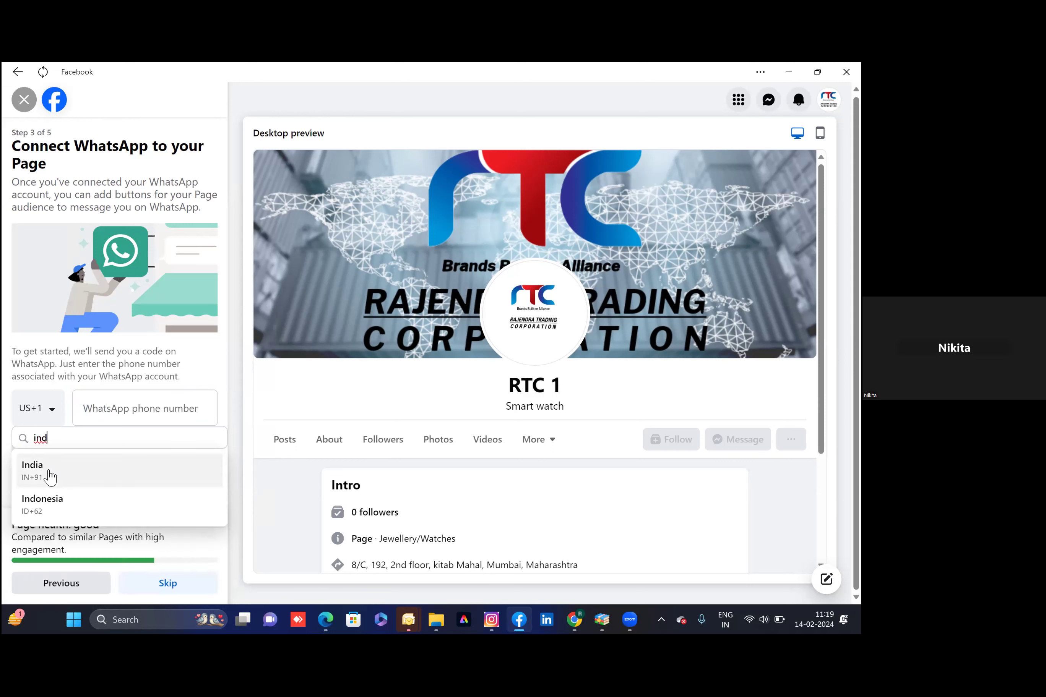
pyautogui.click(52, 476)
pyautogui.click(104, 411)
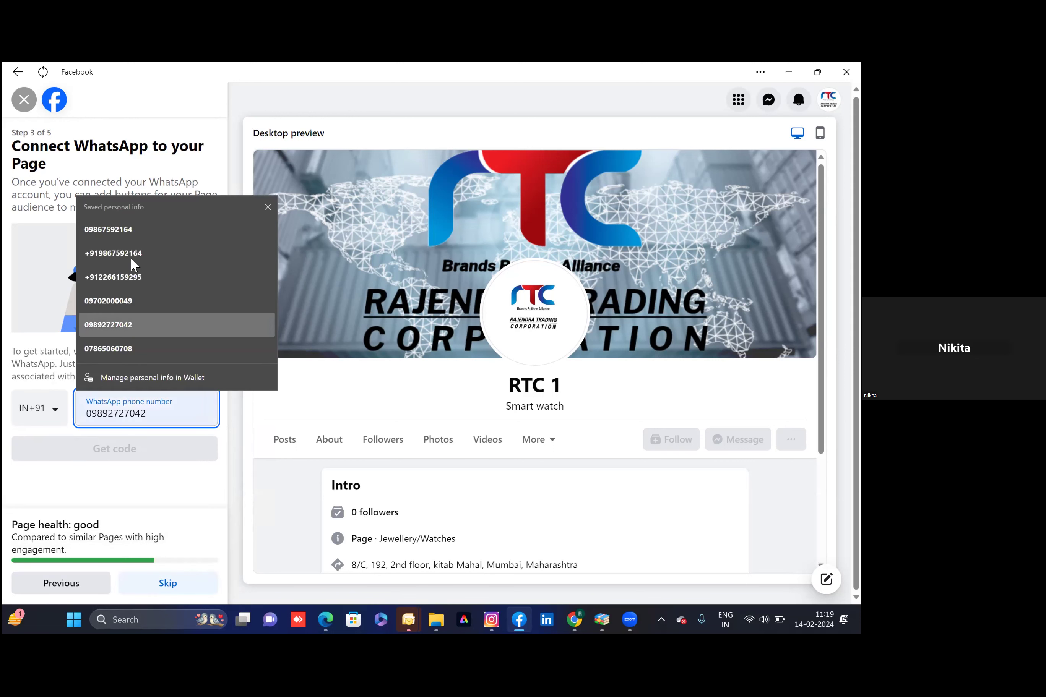
pyautogui.click(131, 232)
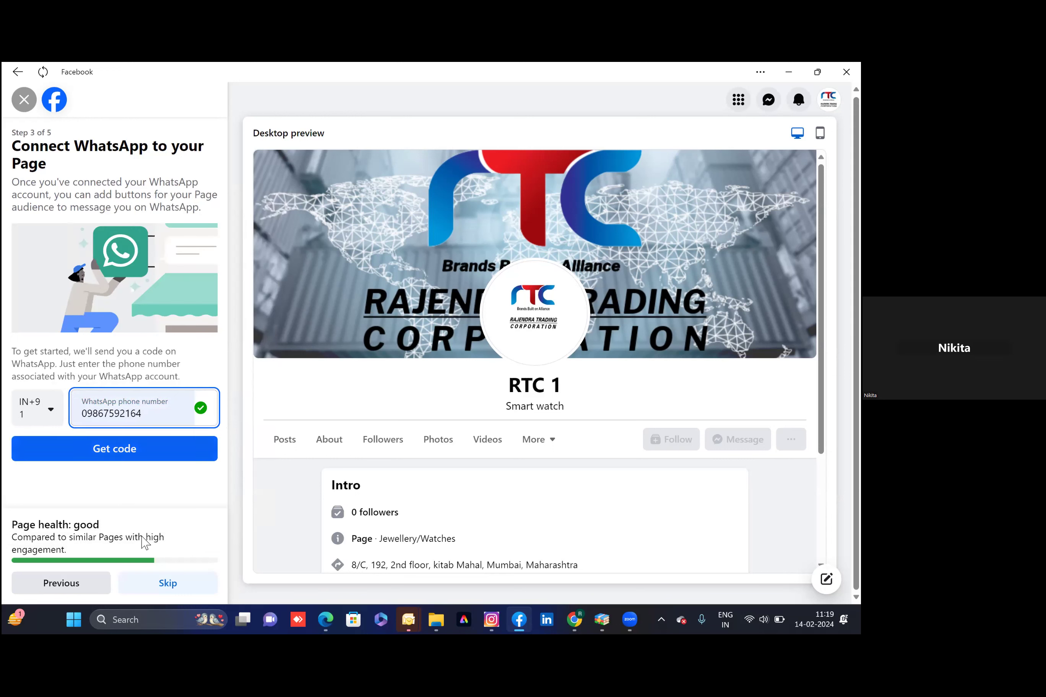
pyautogui.press('Return')
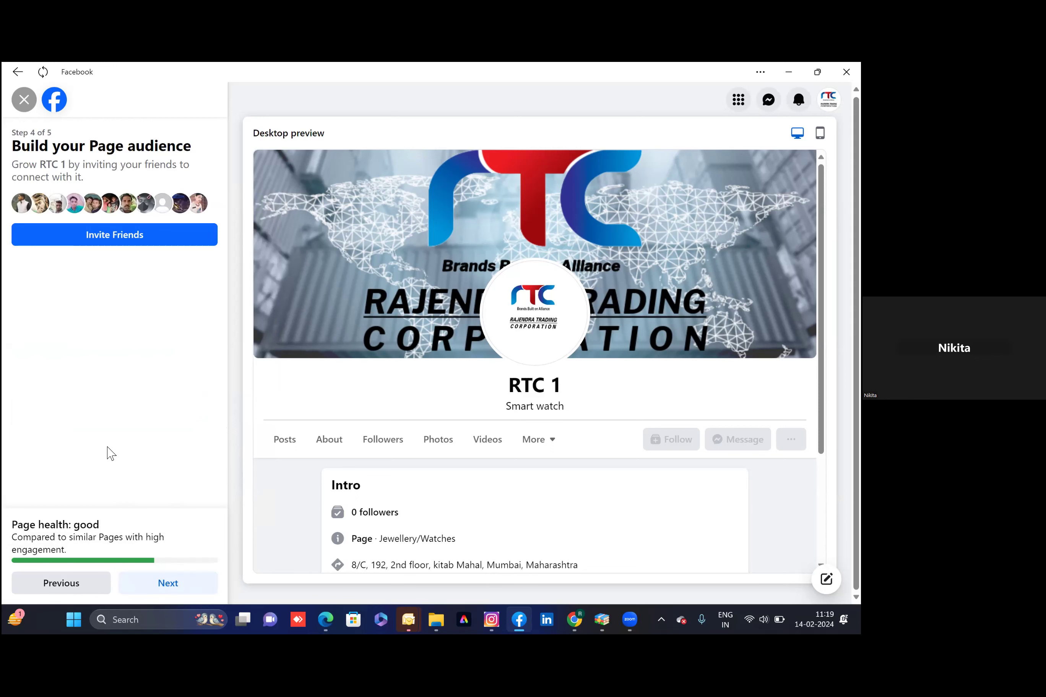
# Skip inviting friends on Step 4 and advance to Step 5 of the Page setup
pyautogui.press('Return')
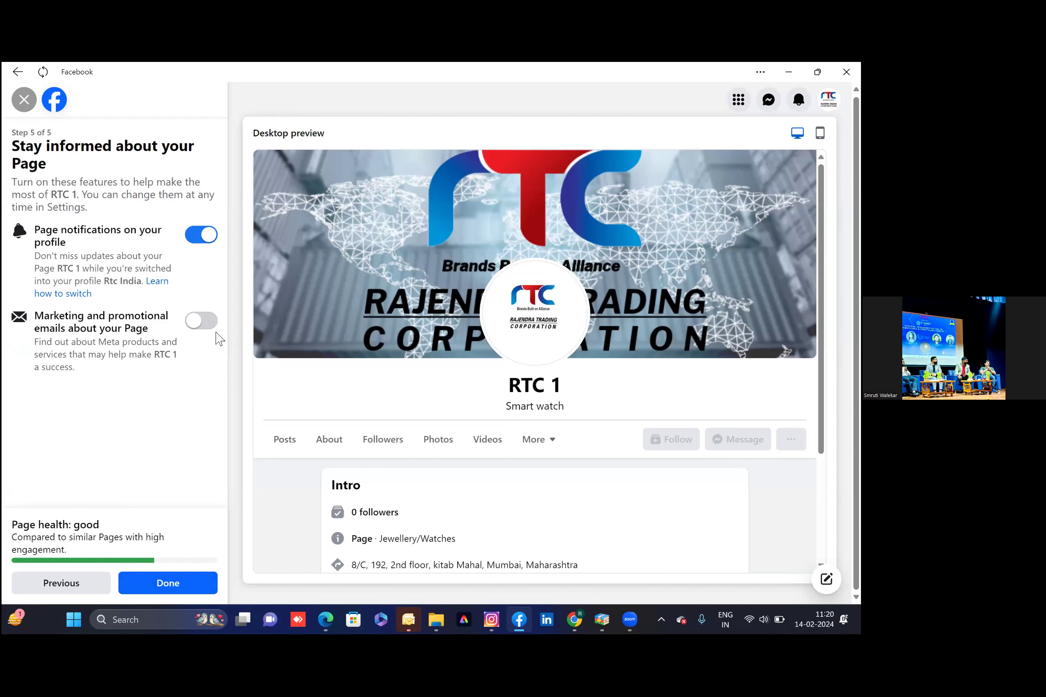
# Enable marketing and promotional emails, finish setup, and close the 'Welcome to your new Page' dialog
pyautogui.click(206, 322)
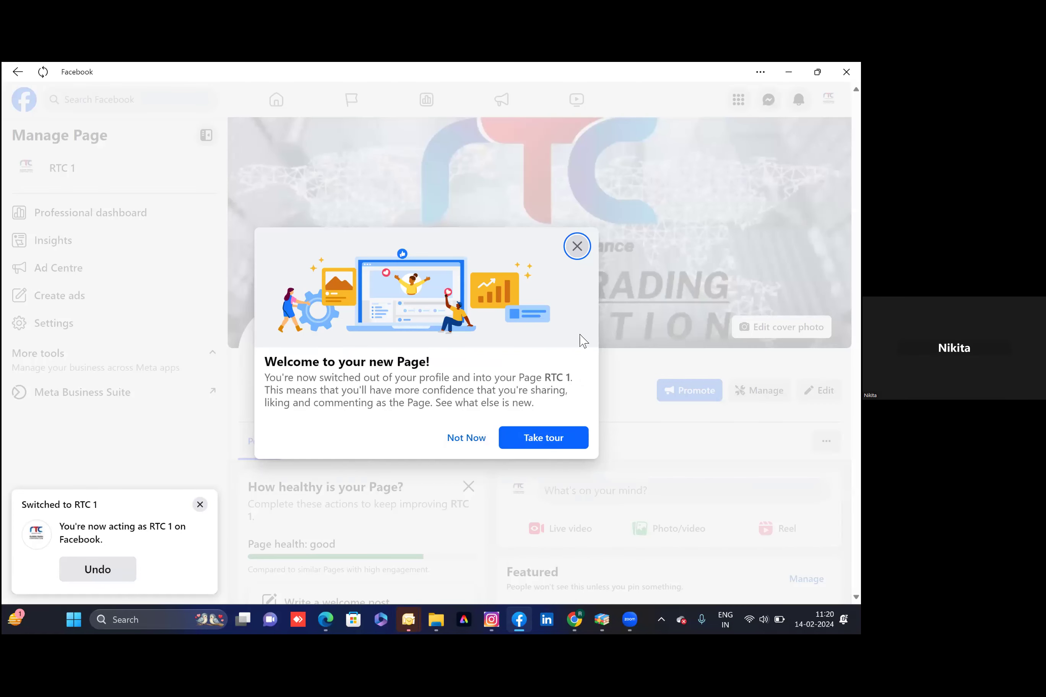
pyautogui.click(577, 247)
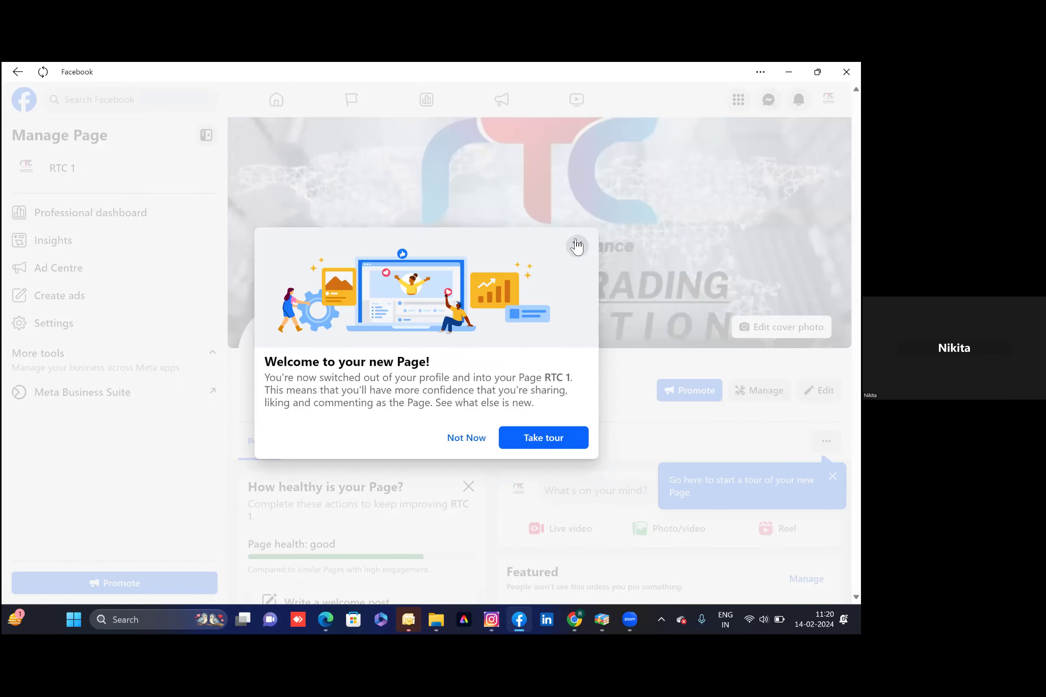
pyautogui.click(471, 439)
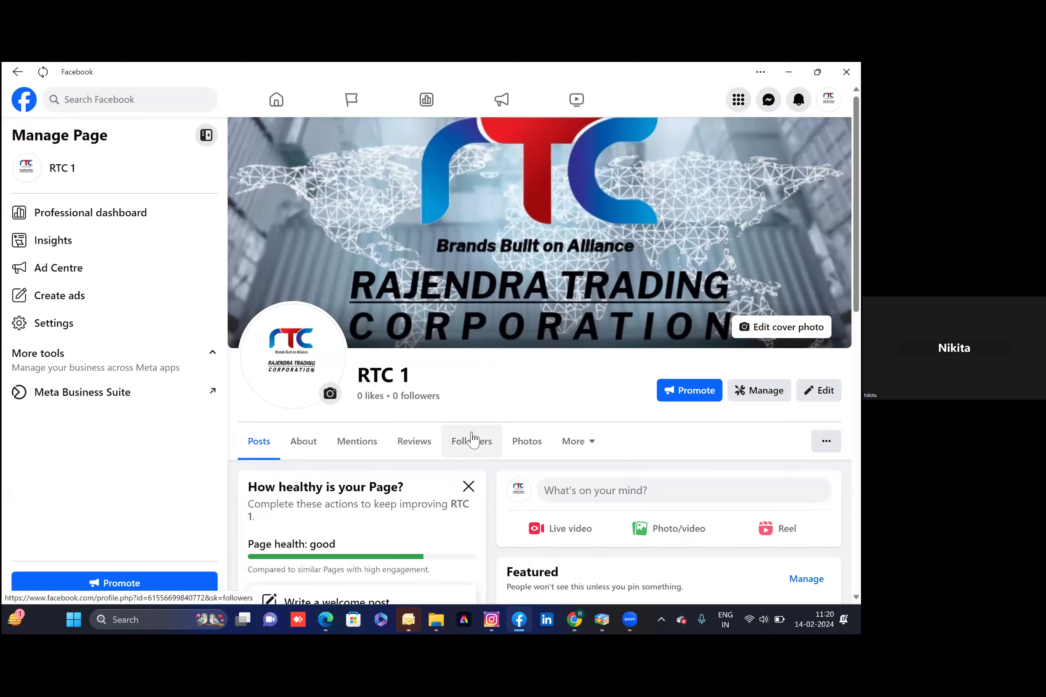
pyautogui.scroll(-4, 424, 472)
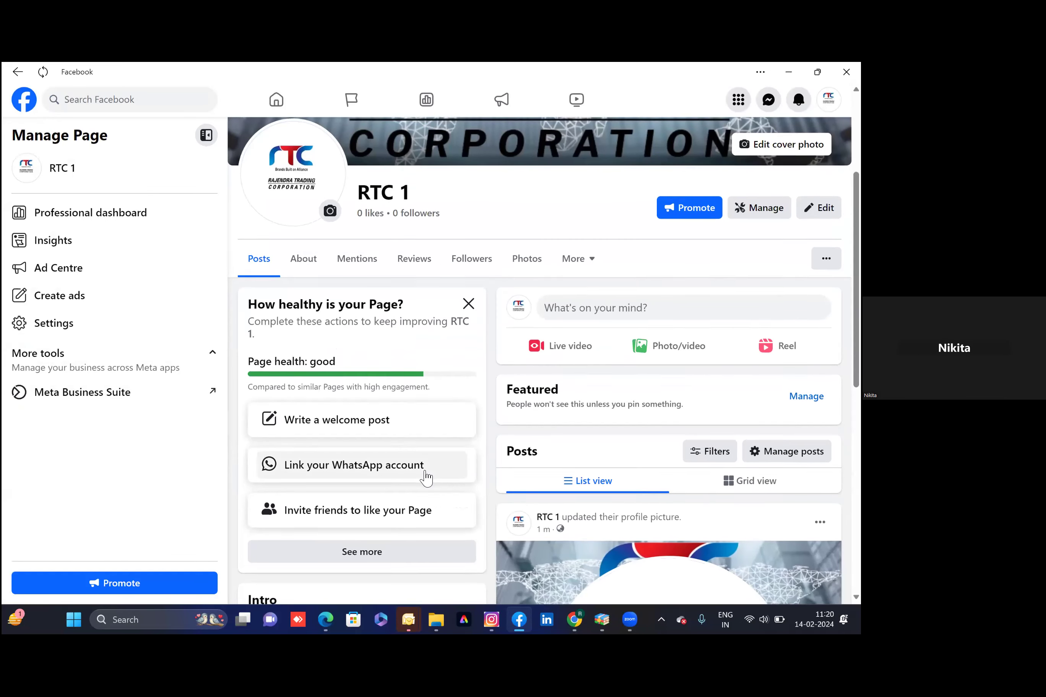
pyautogui.scroll(-6, 424, 476)
pyautogui.scroll(-3, 426, 476)
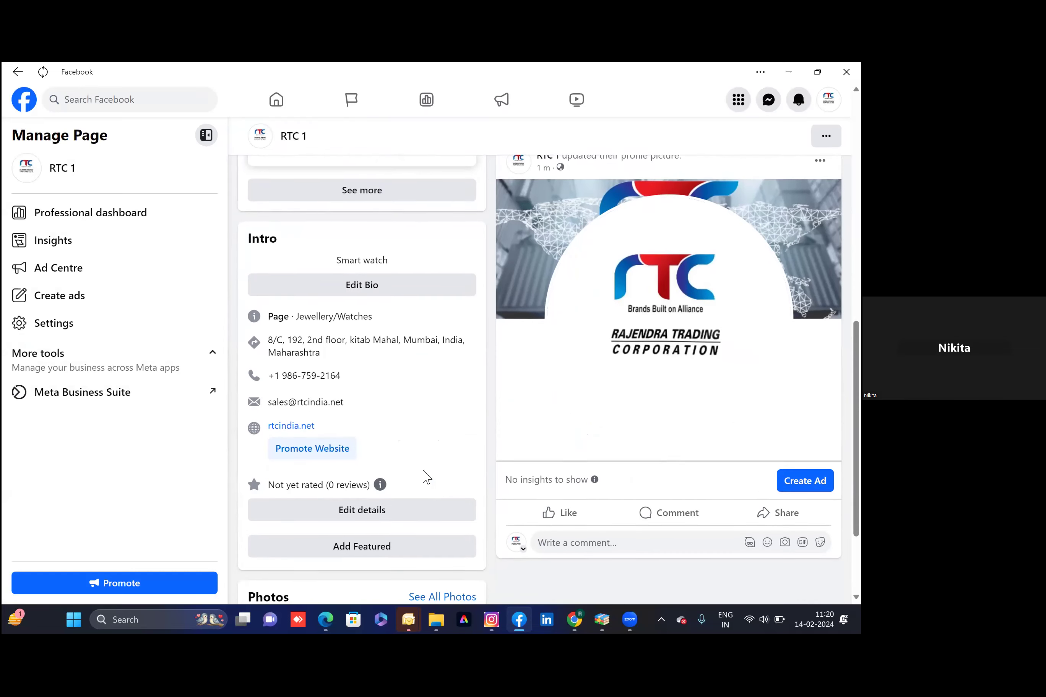
pyautogui.scroll(-2, 426, 477)
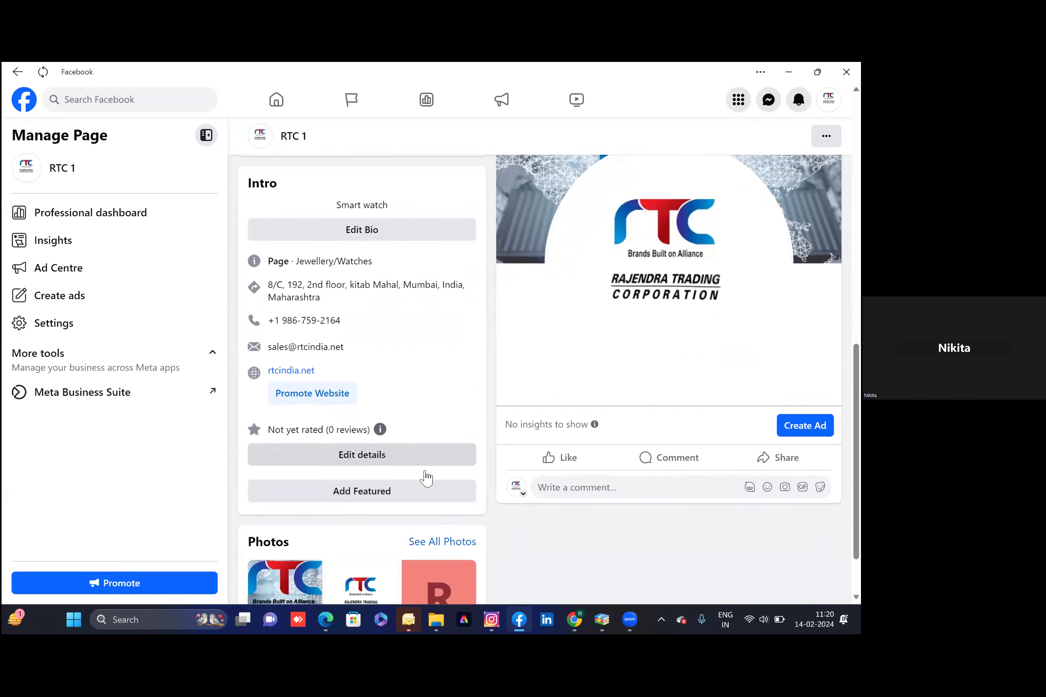
pyautogui.scroll(10, 424, 476)
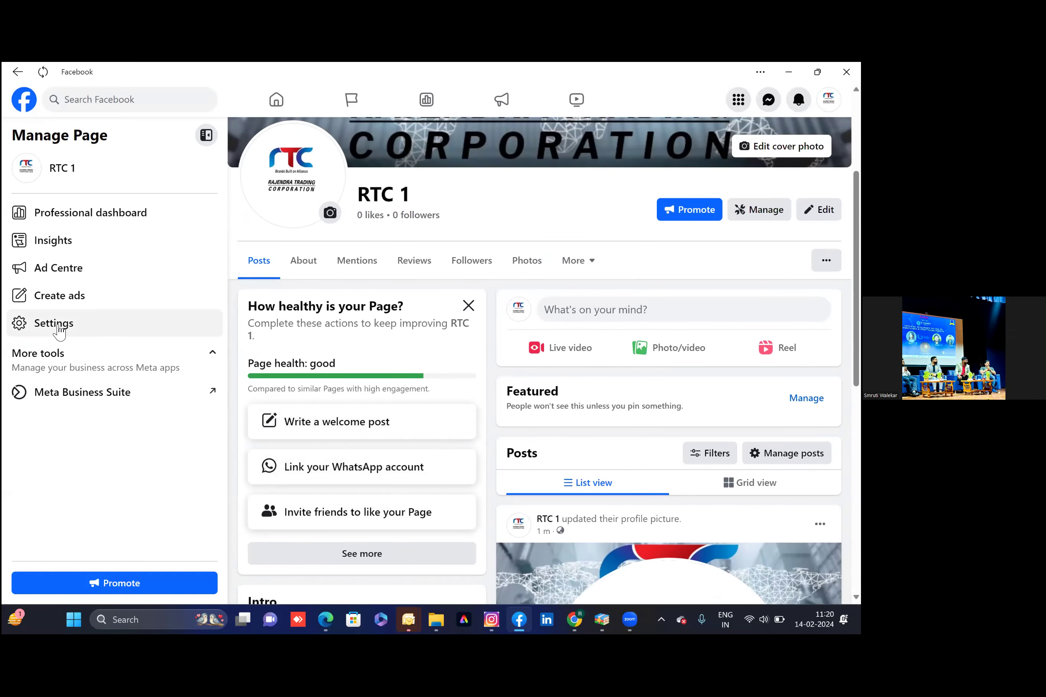
# In the Page settings, replace the invalid 'RTC INDIA' with the available username rtcindia.net and save it
pyautogui.click(61, 332)
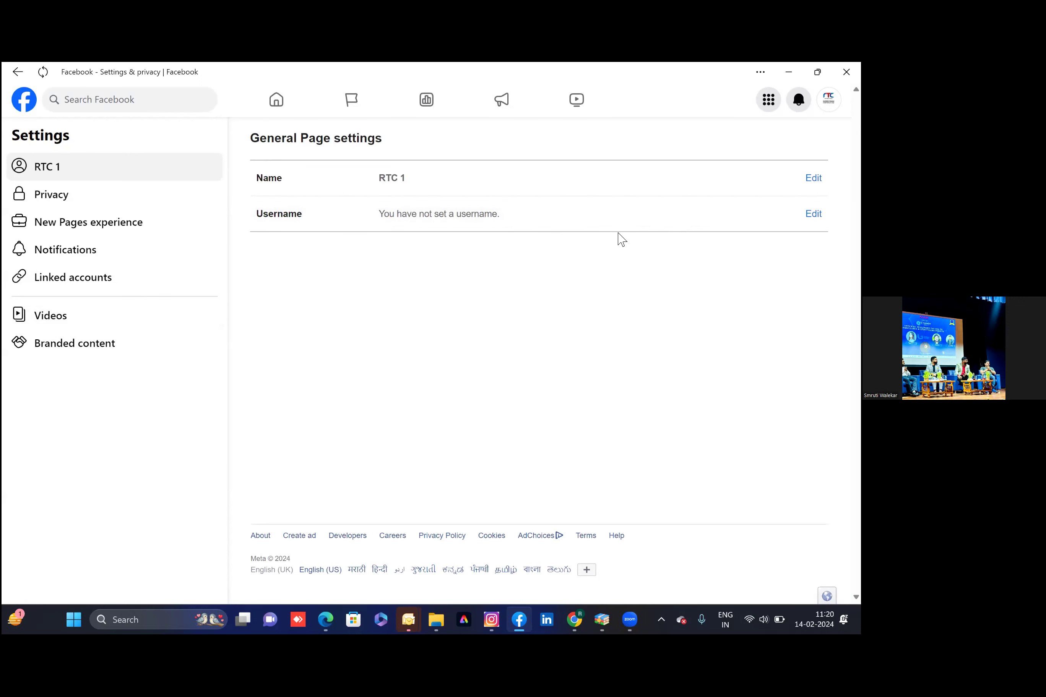
pyautogui.click(538, 211)
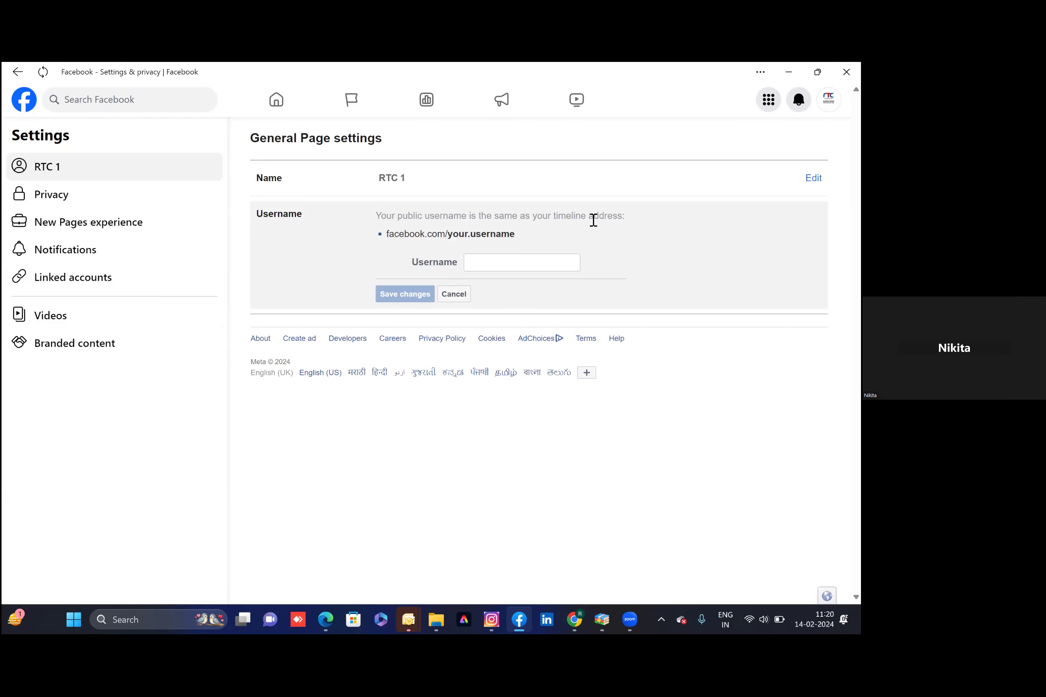
pyautogui.click(511, 259)
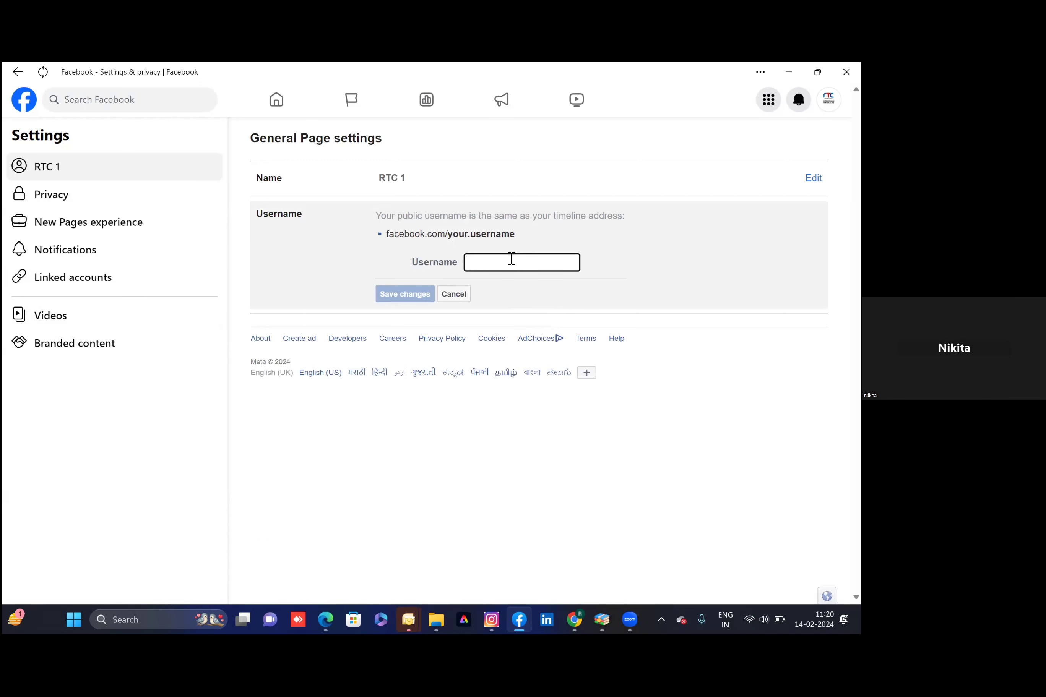
pyautogui.write('RTC')
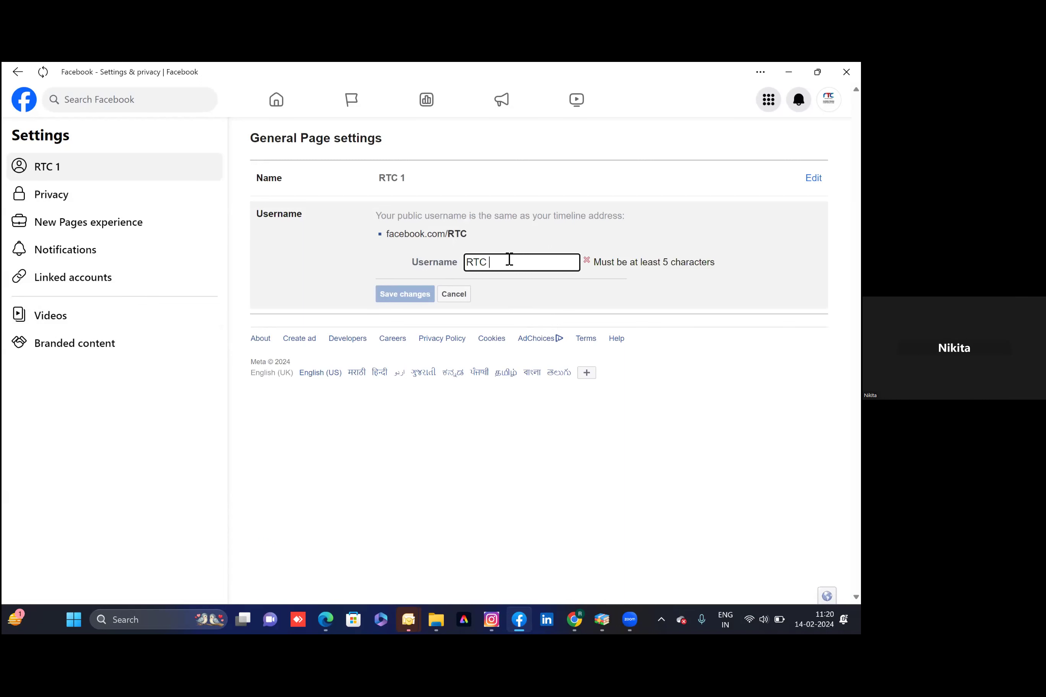
pyautogui.write(' INDIA')
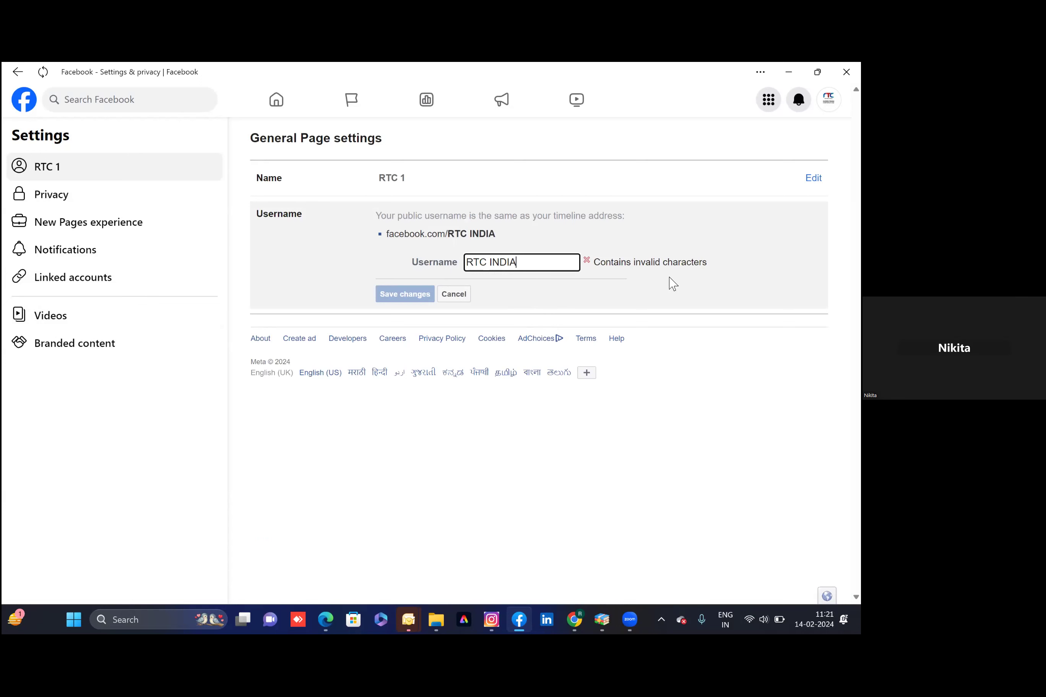
pyautogui.press('BackSpace')
pyautogui.press('BackSpace')
pyautogui.press('BackSpace')
pyautogui.press('BackSpace')
pyautogui.press('BackSpace')
pyautogui.press('BackSpace')
pyautogui.press('BackSpace')
pyautogui.press('BackSpace')
pyautogui.write('rtcindia.net')
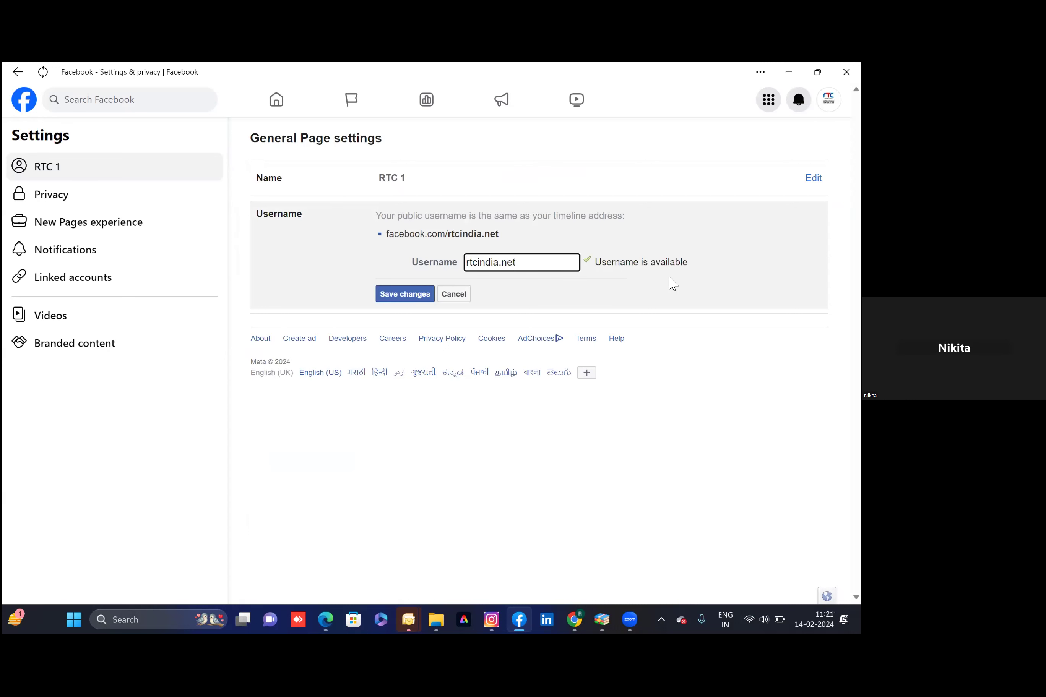
pyautogui.click(412, 297)
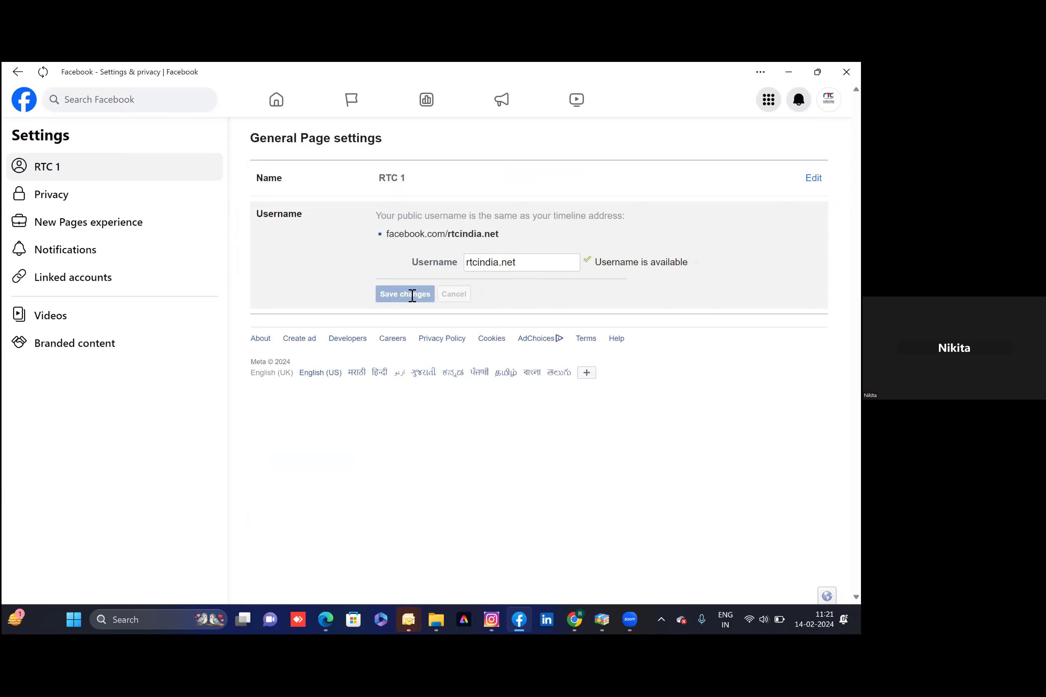
# Enter the account password to confirm the username change and submit it
pyautogui.click(487, 344)
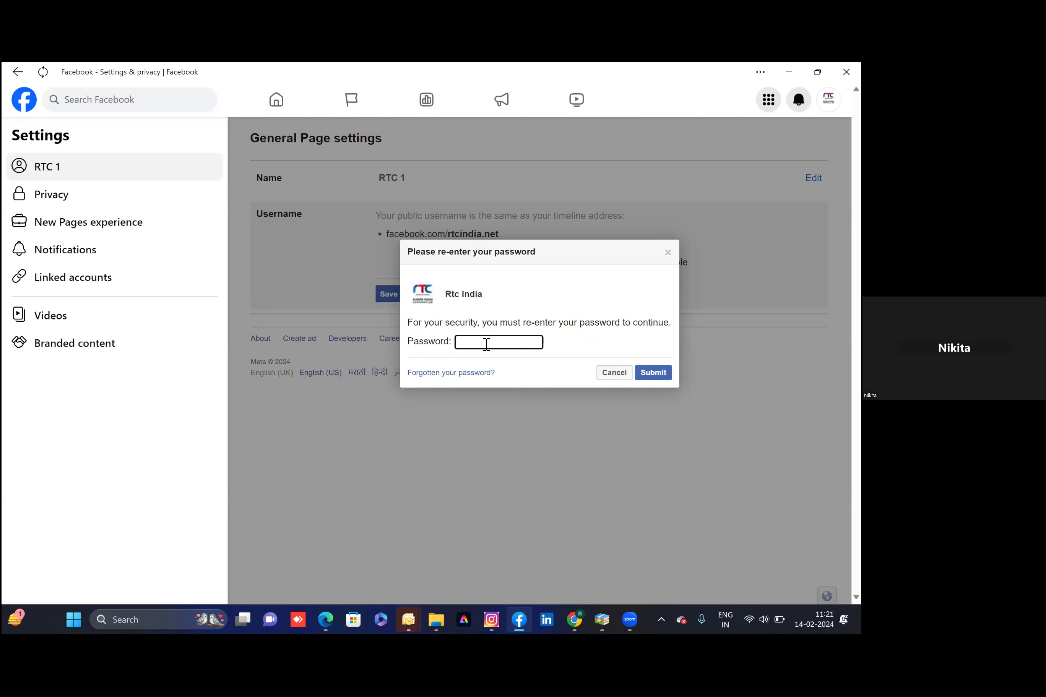
pyautogui.write('•••••••')
pyautogui.hotkey('ctrl', 'a')
pyautogui.press('BackSpace')
pyautogui.write('•••••••')
pyautogui.click(653, 372)
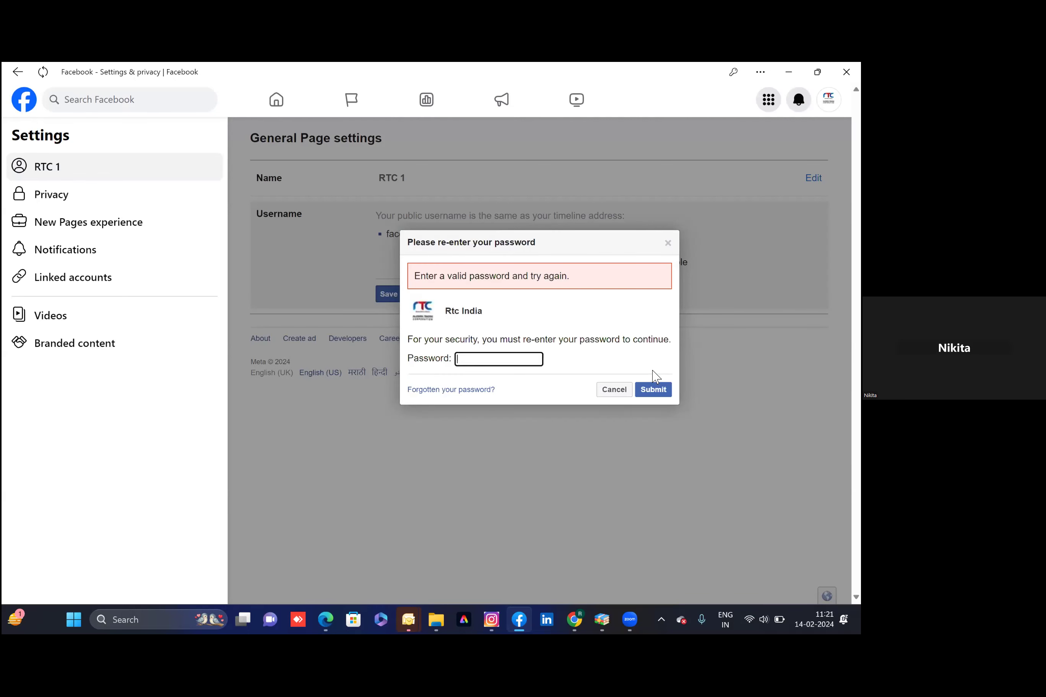
# Retry the rejected password several times, then dismiss the password prompt
pyautogui.click(483, 368)
pyautogui.write('•••••••')
pyautogui.click(653, 390)
pyautogui.write('•••••••')
pyautogui.click(663, 390)
pyautogui.write('•••')
pyautogui.click(656, 391)
pyautogui.click(614, 390)
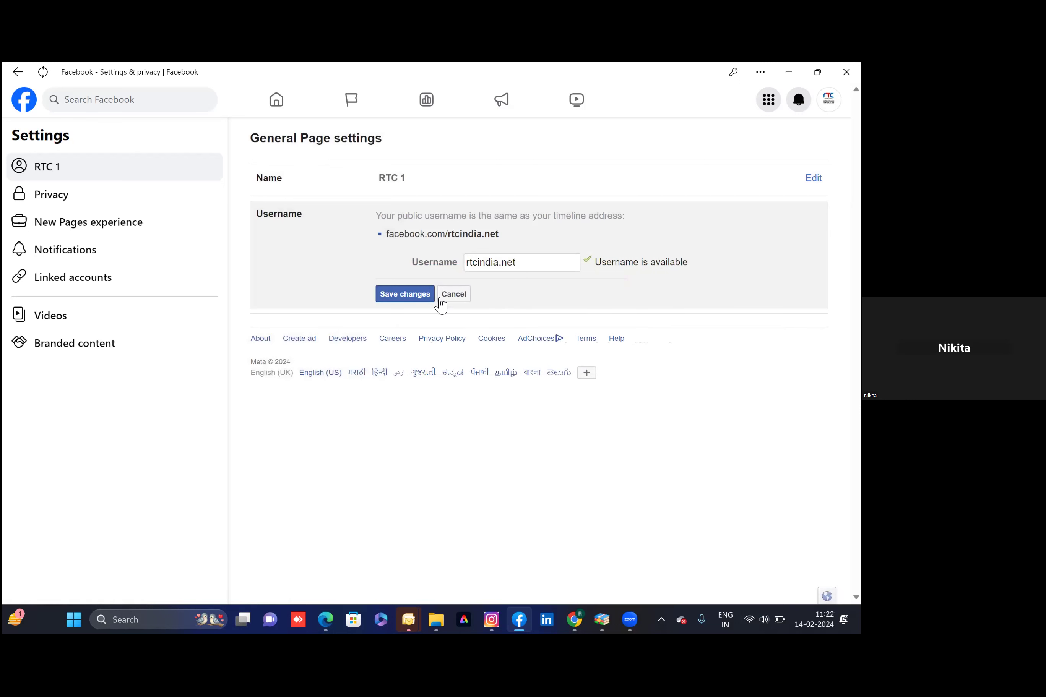
# Save the username again, resubmit the password, then go to the password recovery page
pyautogui.click(412, 297)
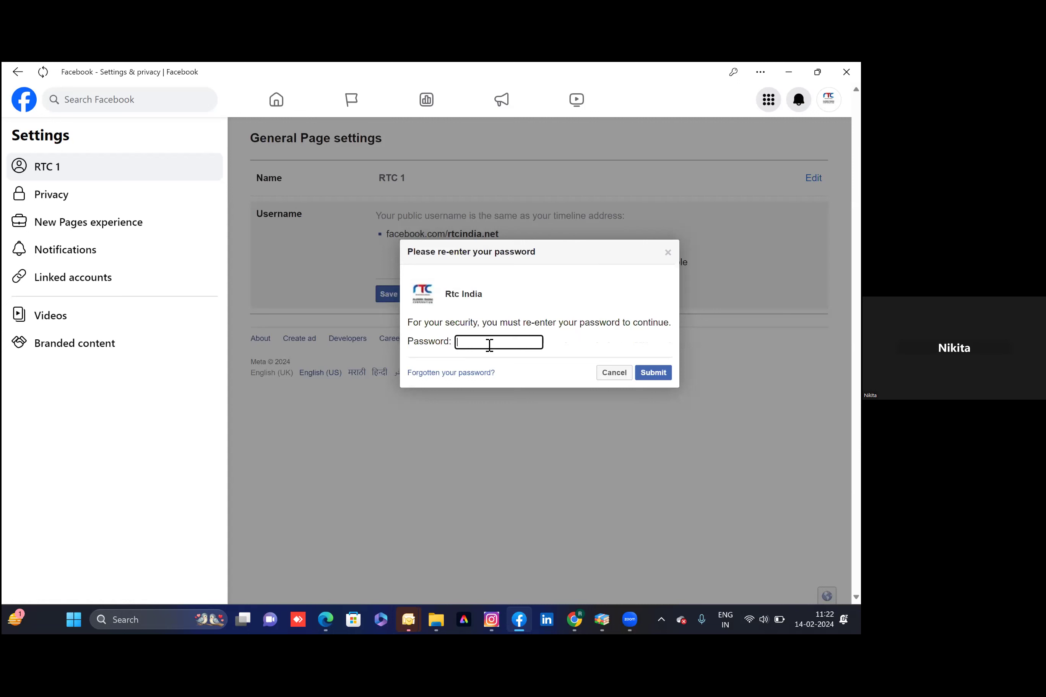
pyautogui.write('*********')
pyautogui.click(647, 373)
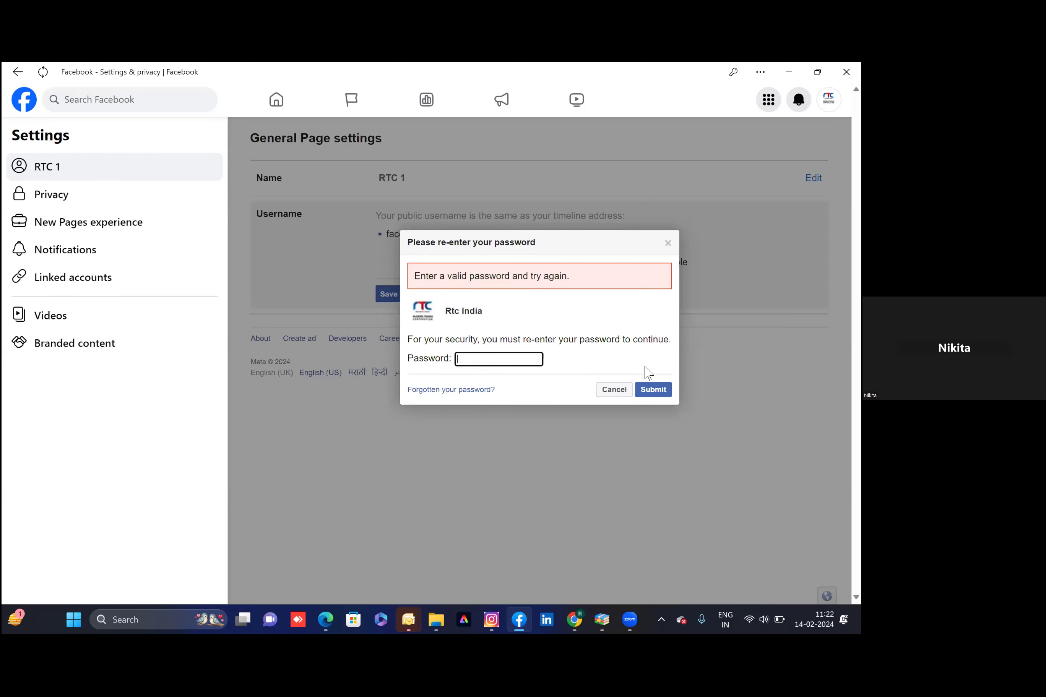
pyautogui.click(429, 391)
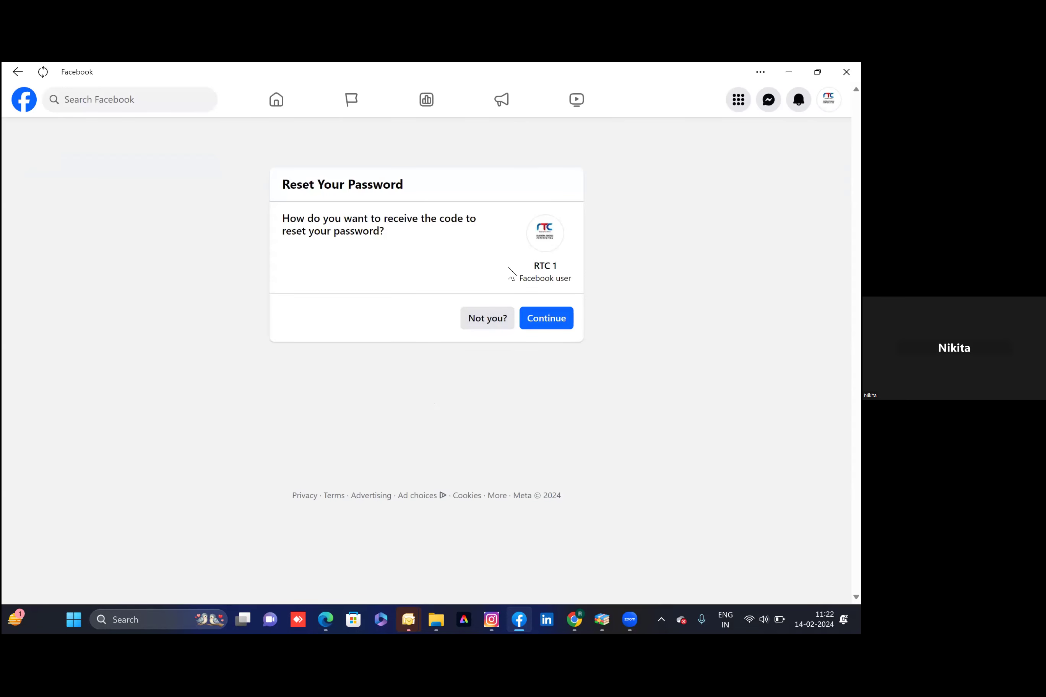
# Go through the Reset Your Password screens for RTC 1, then go back to the Page settings
pyautogui.click(546, 319)
pyautogui.click(546, 319)
pyautogui.click(549, 331)
pyautogui.moveTo(504, 237); pyautogui.dragTo(327, 202)
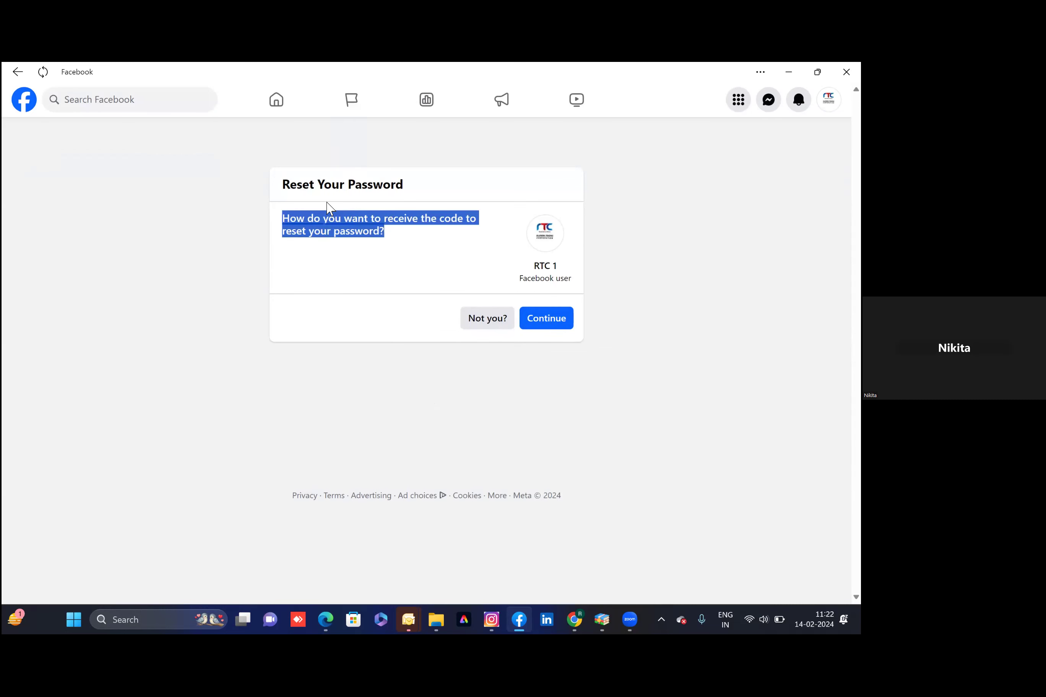
pyautogui.click(381, 270)
pyautogui.click(542, 320)
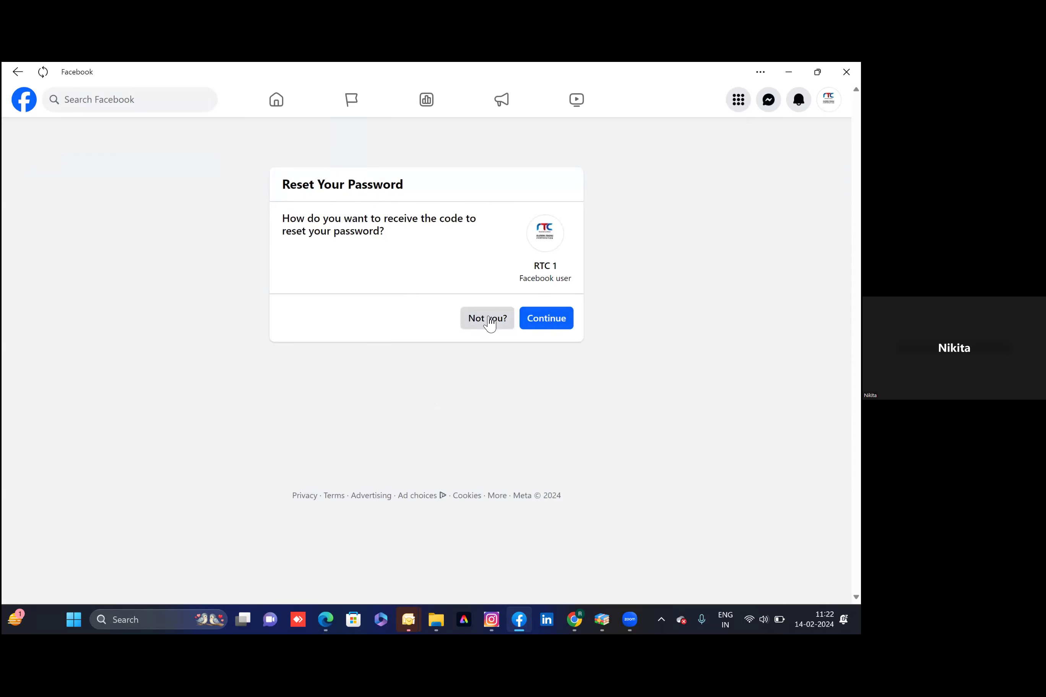
pyautogui.doubleClick(543, 249)
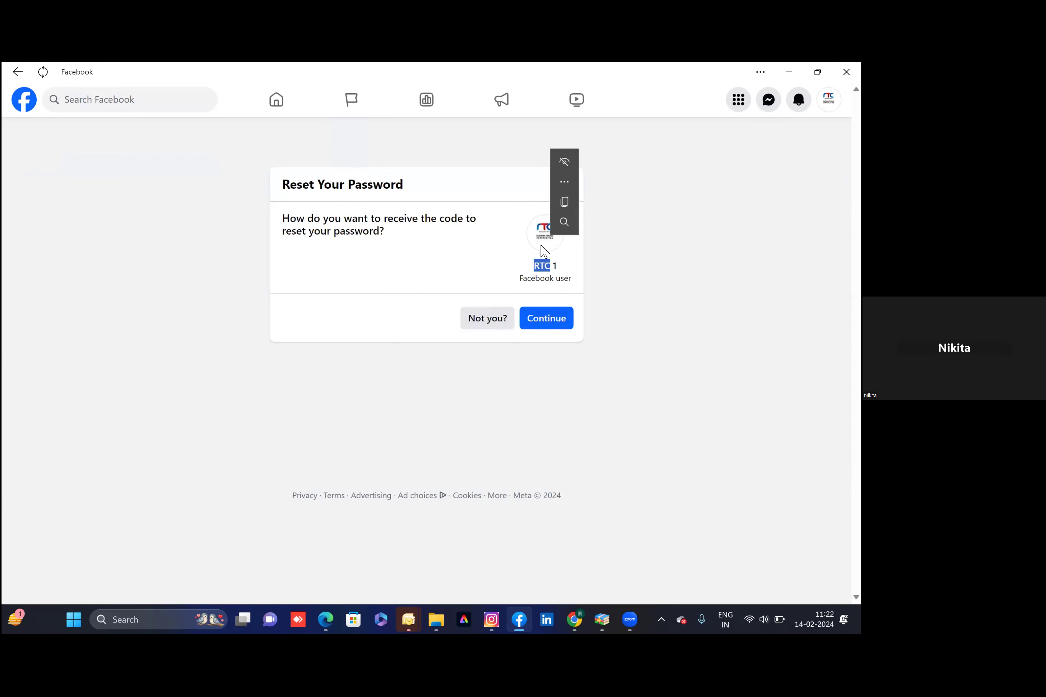
pyautogui.click(544, 251)
pyautogui.click(544, 323)
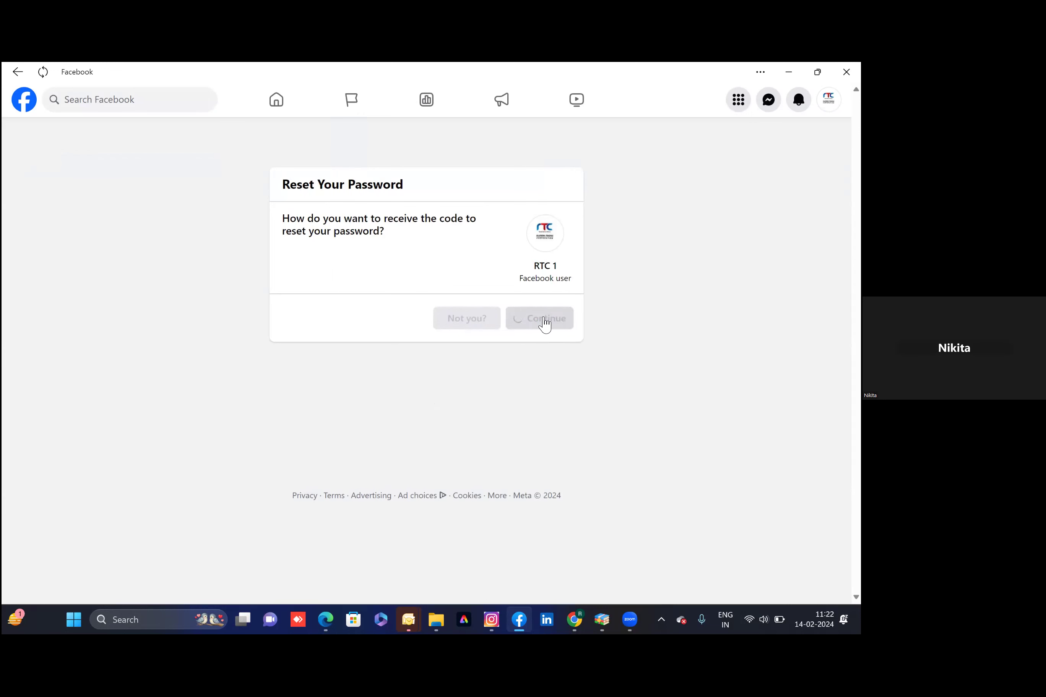
pyautogui.click(544, 323)
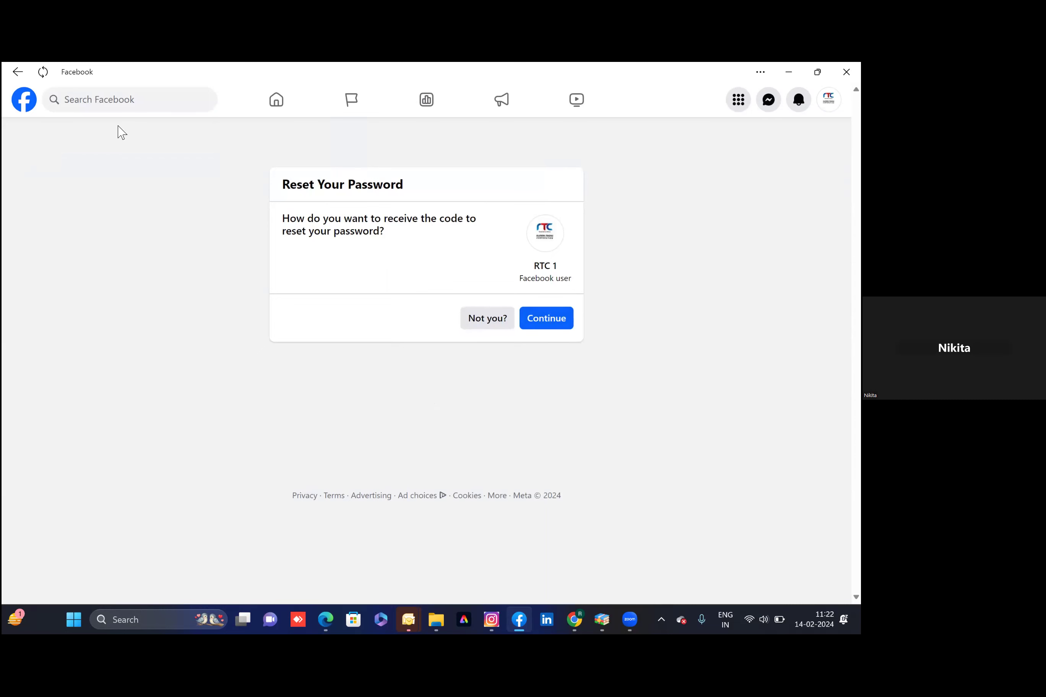
pyautogui.click(16, 73)
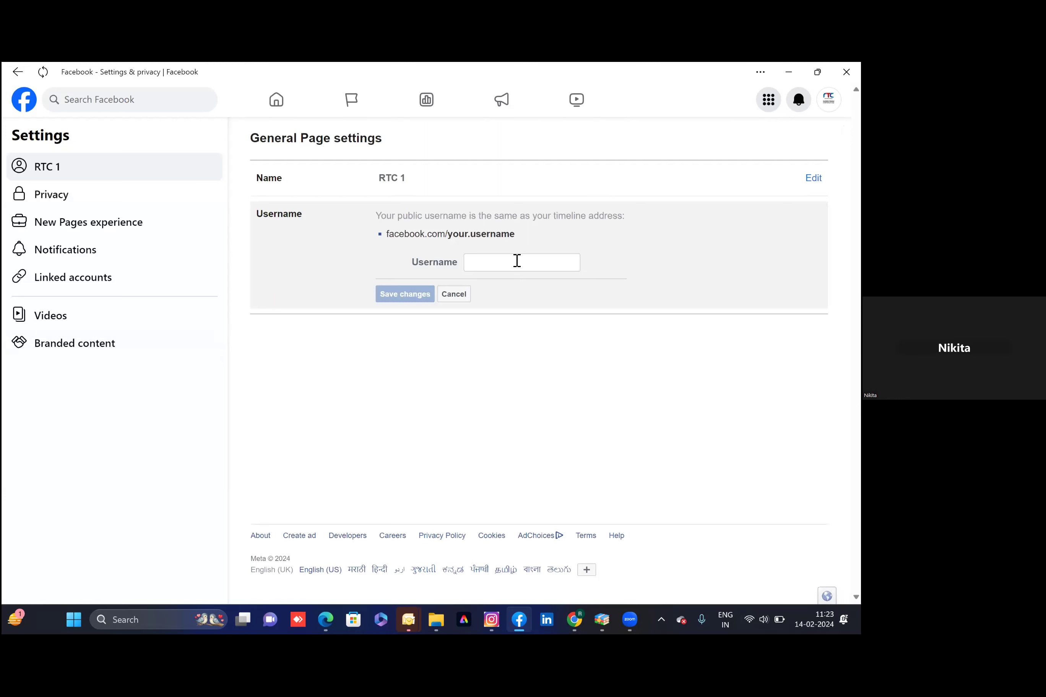
# Resave the username rtcindia.net, submit the password, and open password recovery after it's rejected
pyautogui.write('rtcindia.net')
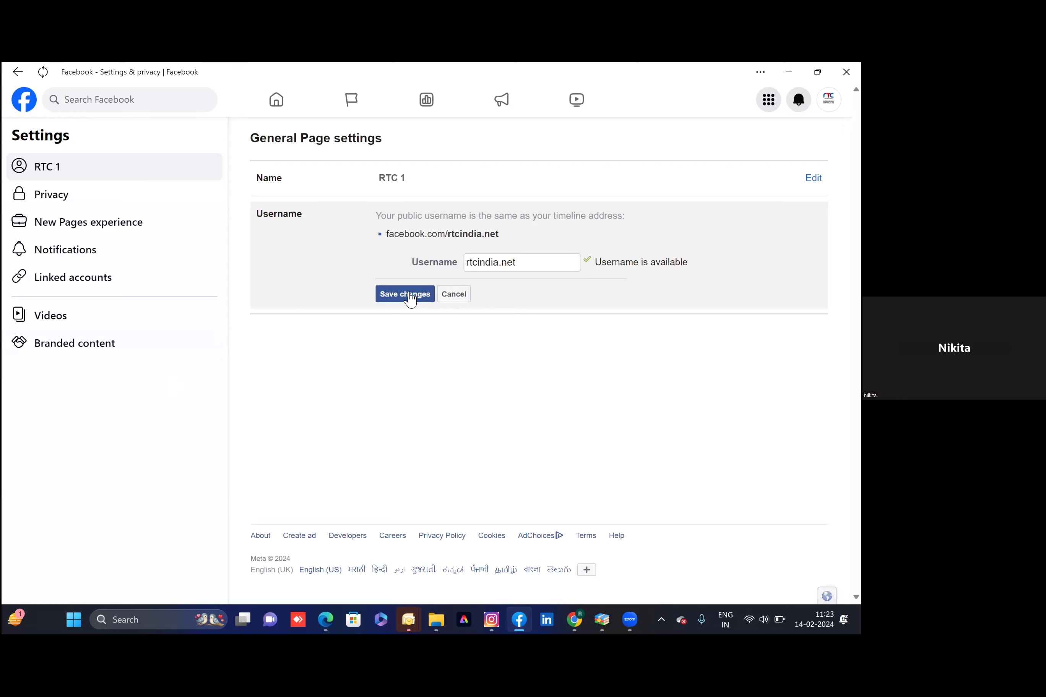
pyautogui.click(410, 299)
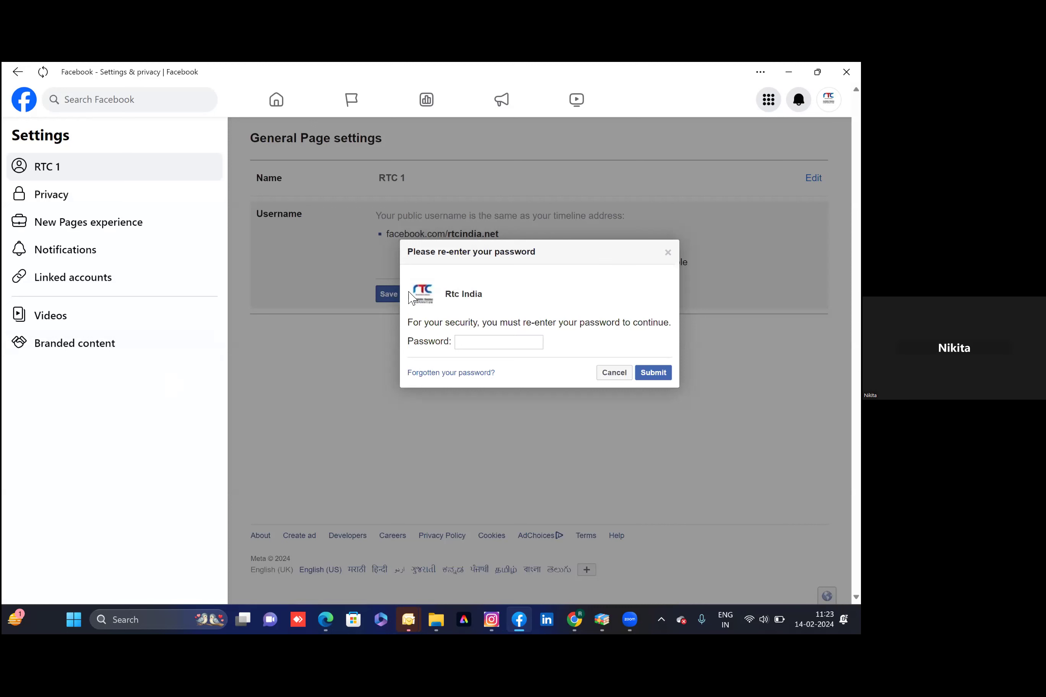
pyautogui.write('••••••••')
pyautogui.click(665, 375)
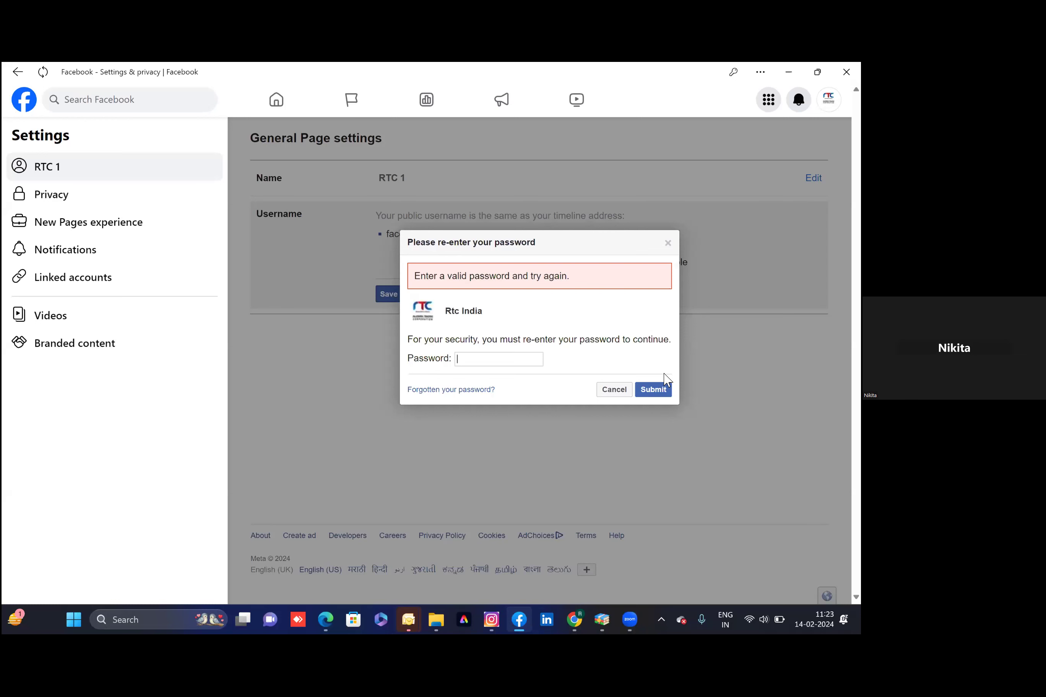
pyautogui.click(454, 391)
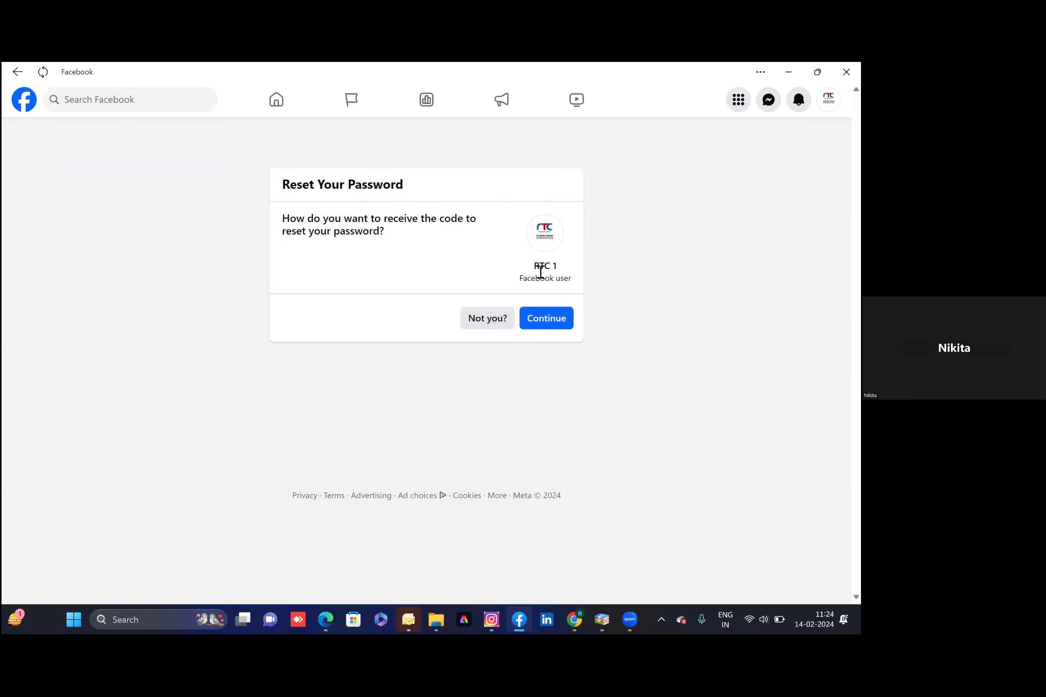
# Leave password reset and save the username rtcindia.net, confirming it with the account password
pyautogui.click(542, 330)
pyautogui.click(17, 73)
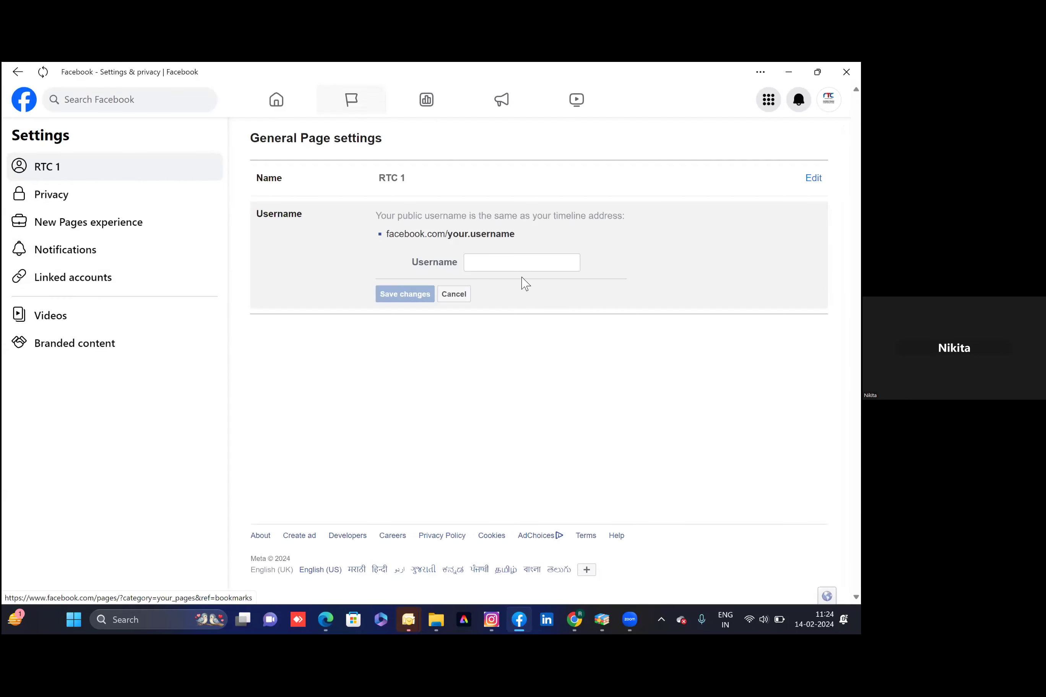
pyautogui.click(477, 266)
pyautogui.write('rtcindia.net')
pyautogui.click(407, 299)
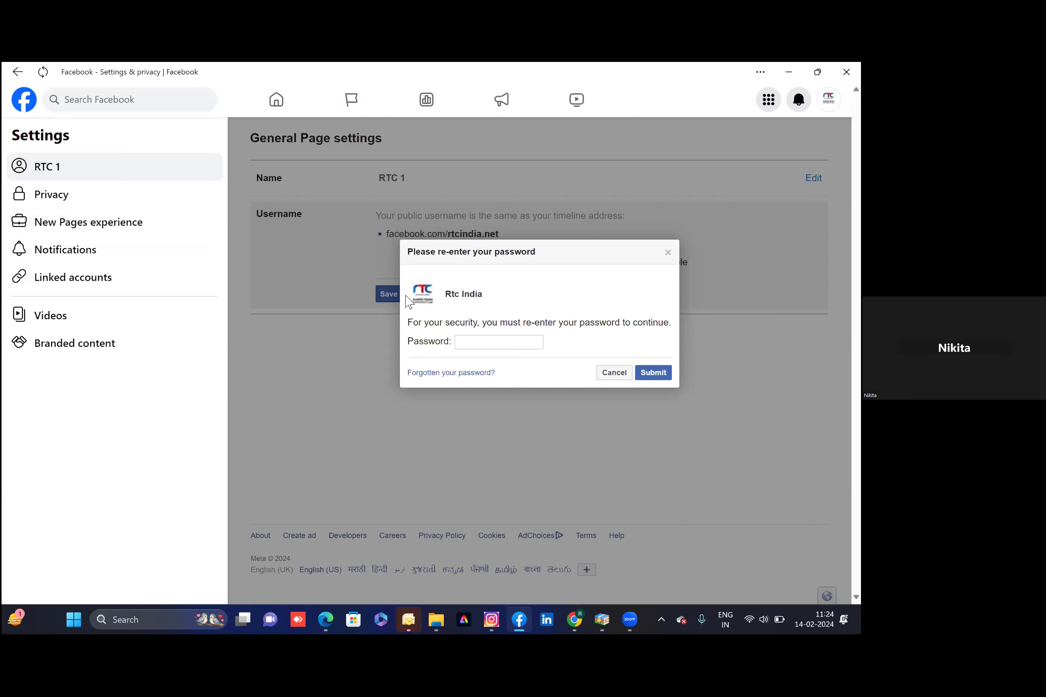
pyautogui.write('•••••••••')
pyautogui.click(656, 373)
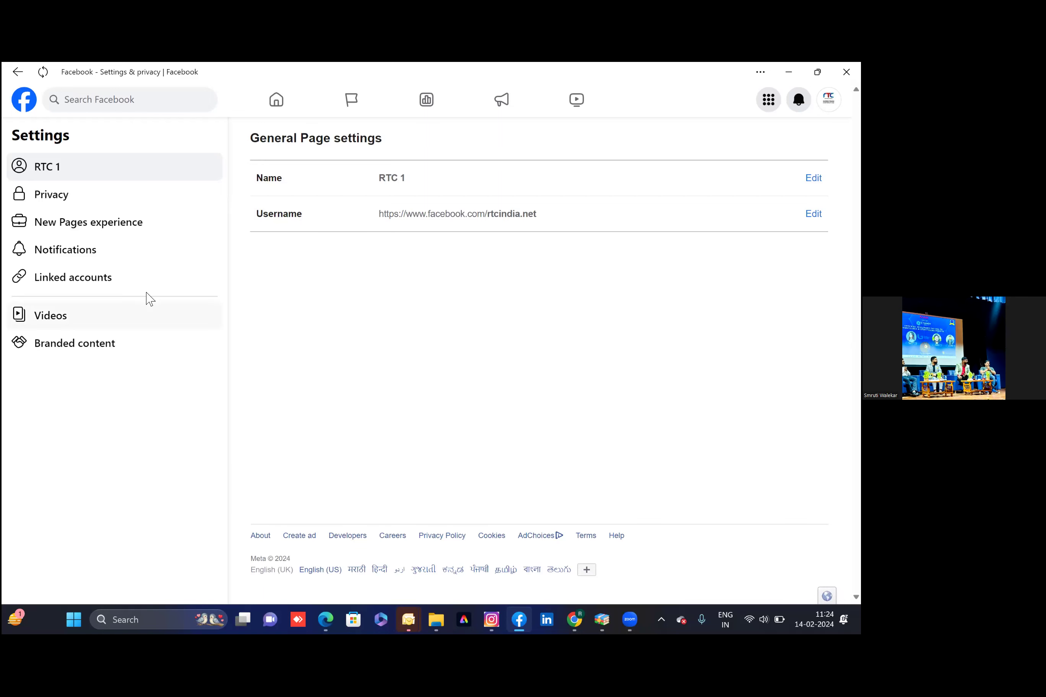
# Browse the Privacy and Page information options, then go back to the General Page settings
pyautogui.click(77, 198)
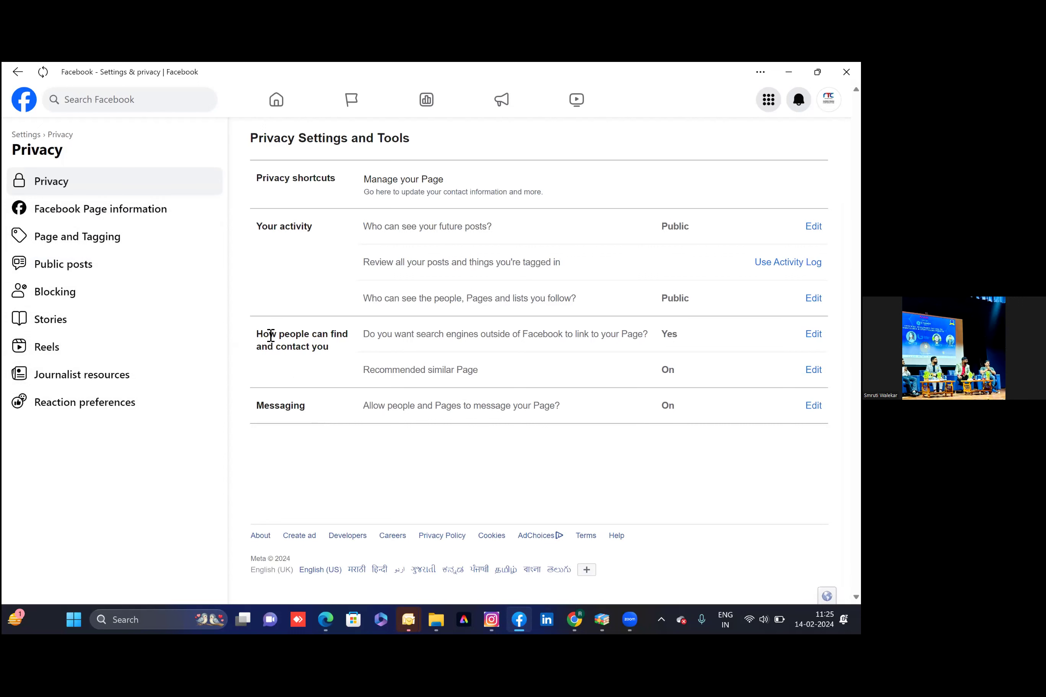
pyautogui.click(145, 208)
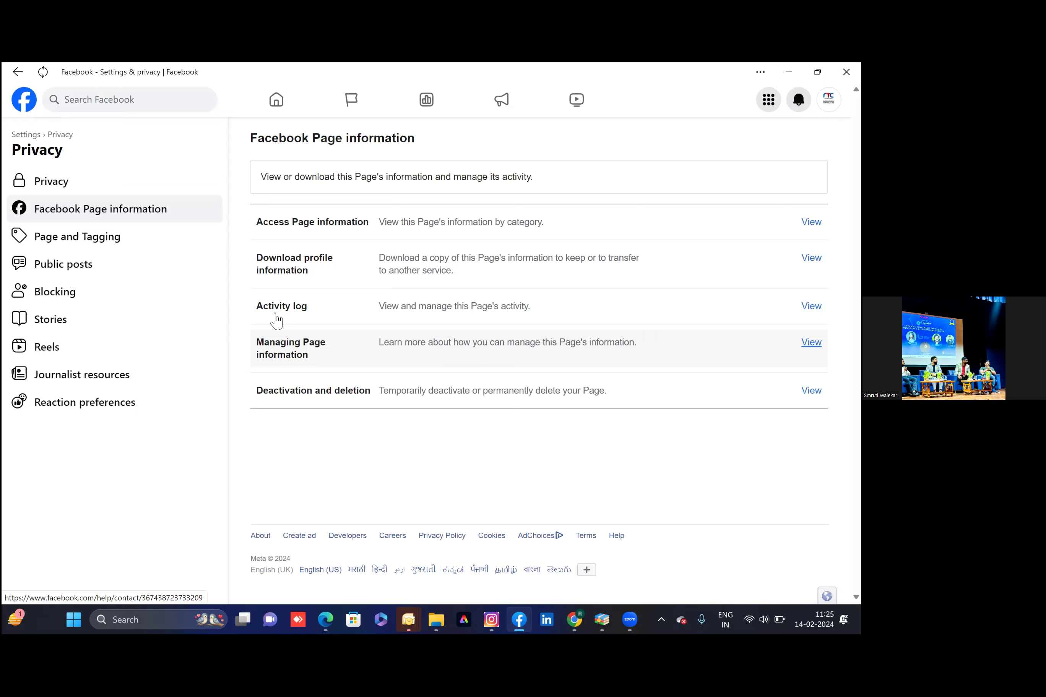
pyautogui.click(48, 185)
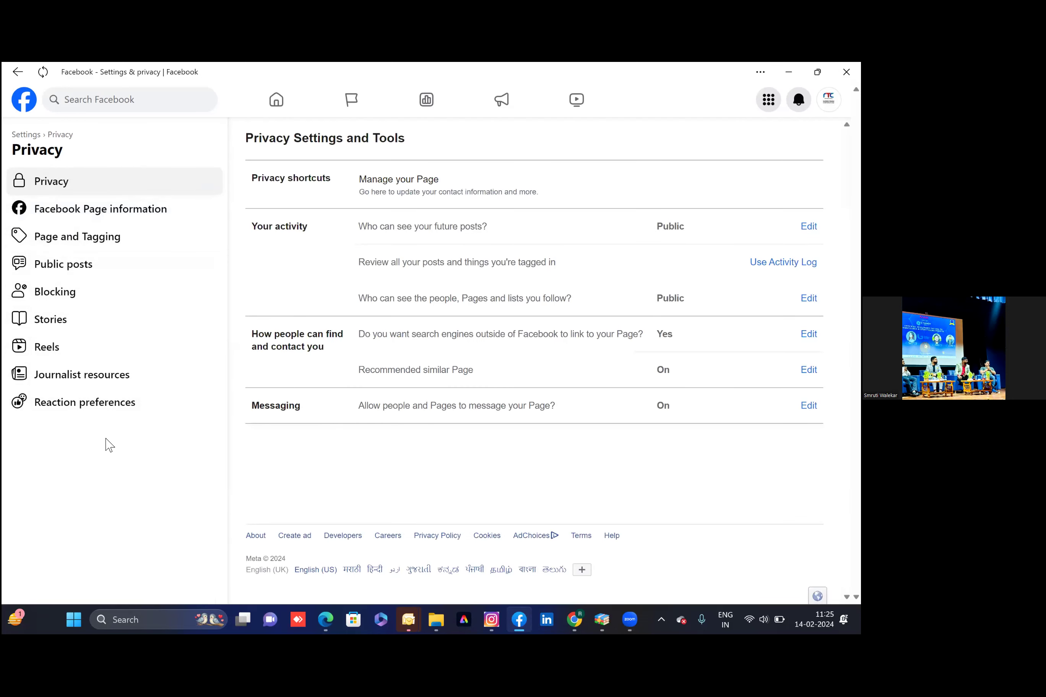
pyautogui.click(18, 73)
pyautogui.click(18, 73)
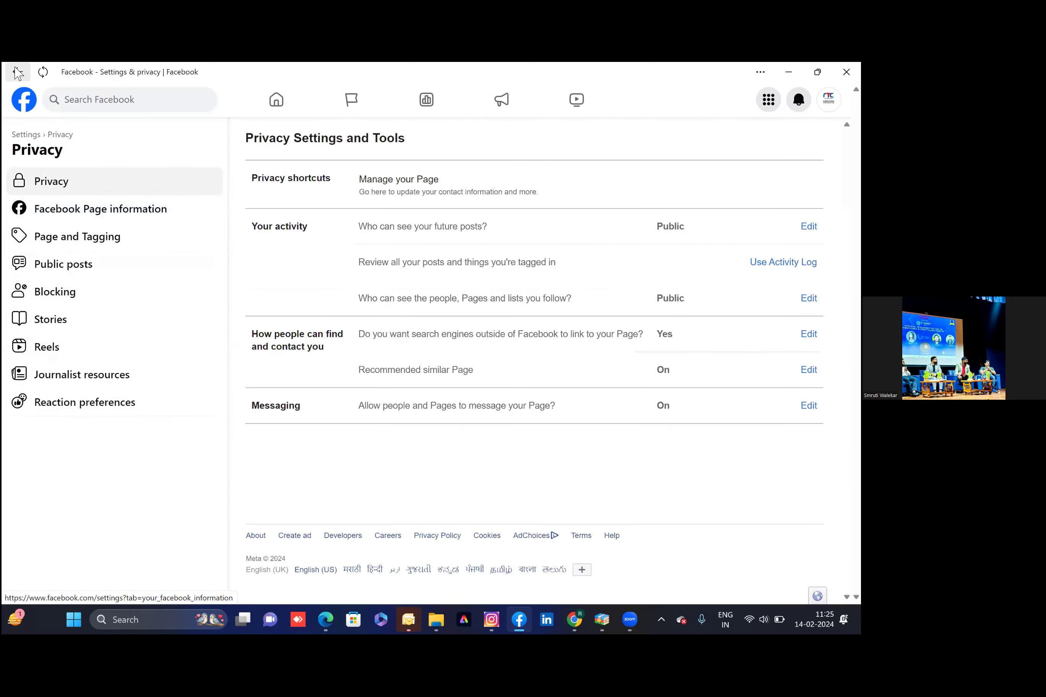
pyautogui.click(18, 73)
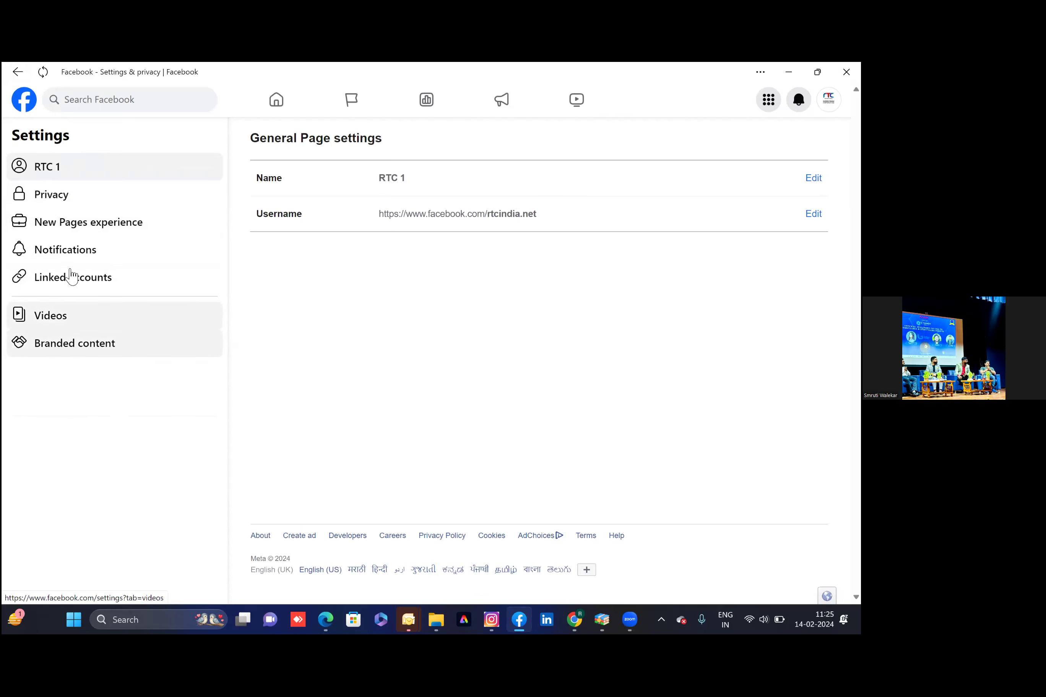
# Review your own access options and the Page status in New Pages experience, then return to Page access
pyautogui.click(69, 225)
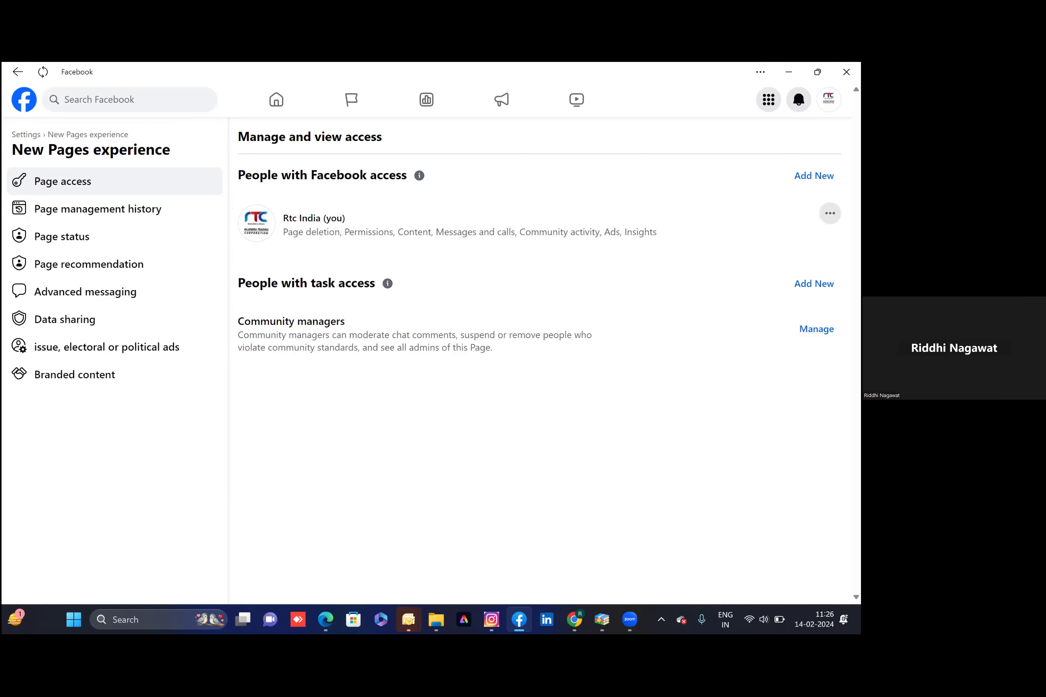
pyautogui.click(830, 213)
pyautogui.press('Escape')
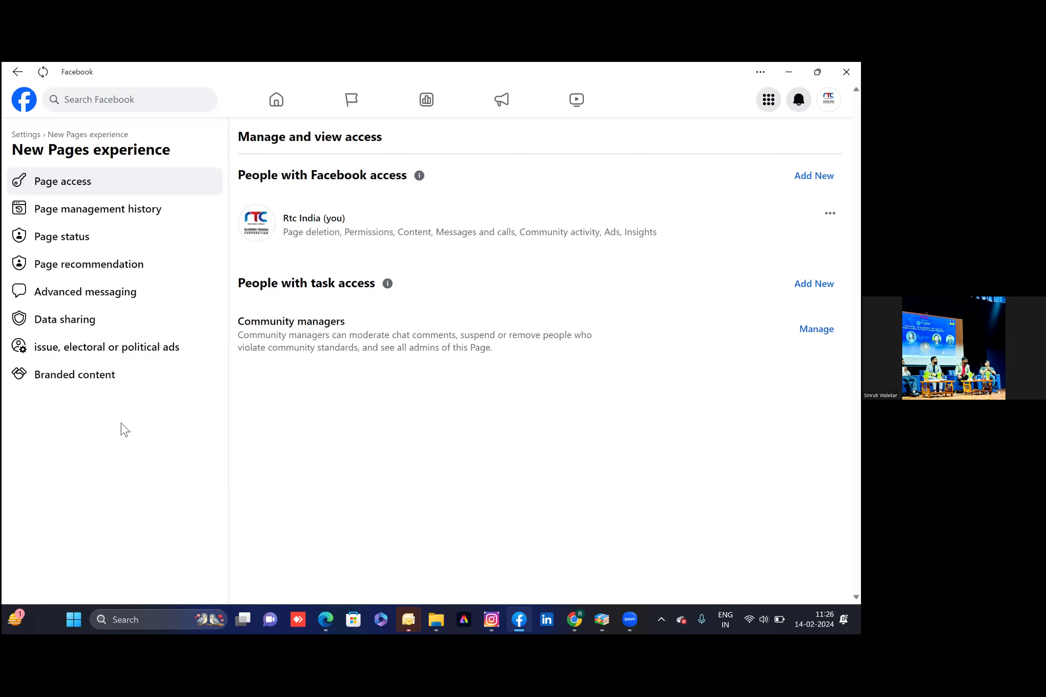
pyautogui.click(82, 239)
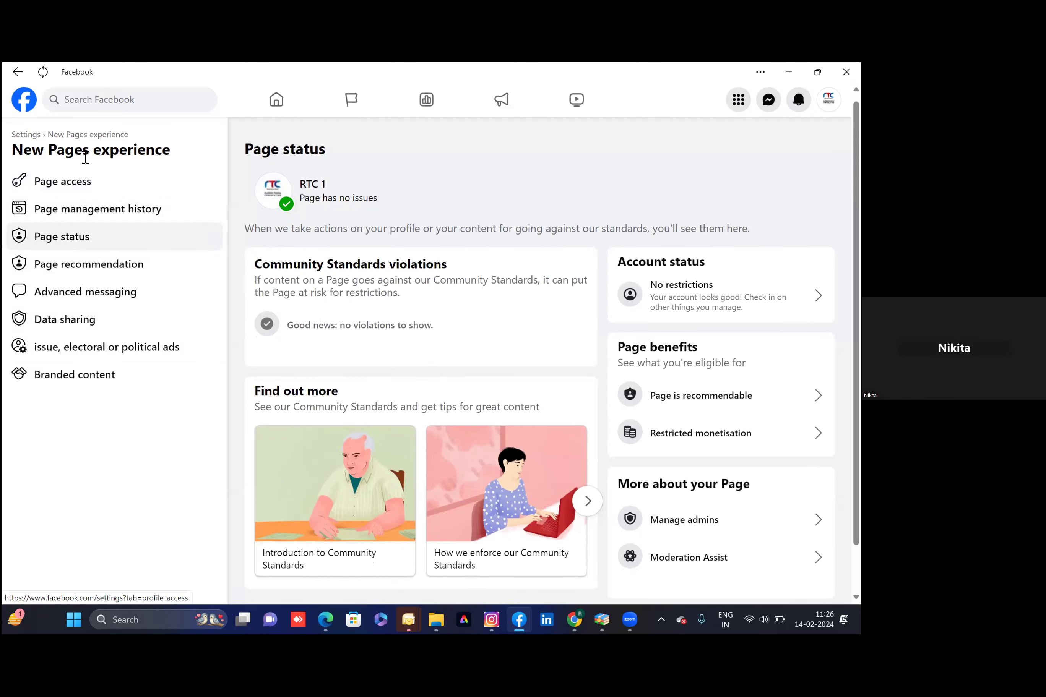
pyautogui.click(69, 191)
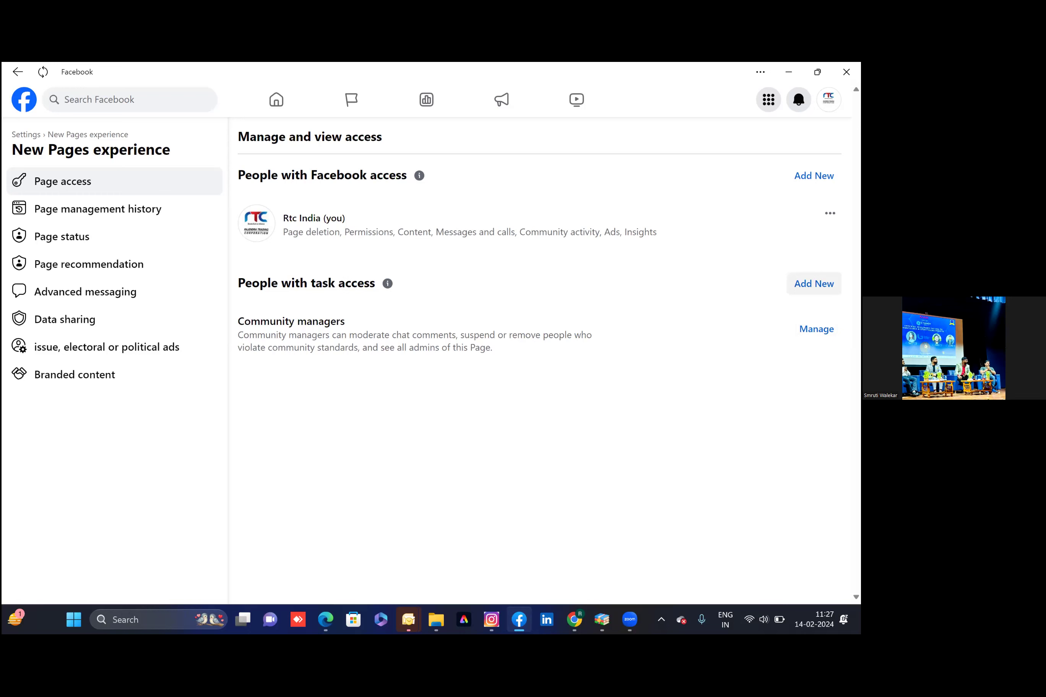
# Start adding someone under People with task access and search for the person by full name
pyautogui.click(813, 284)
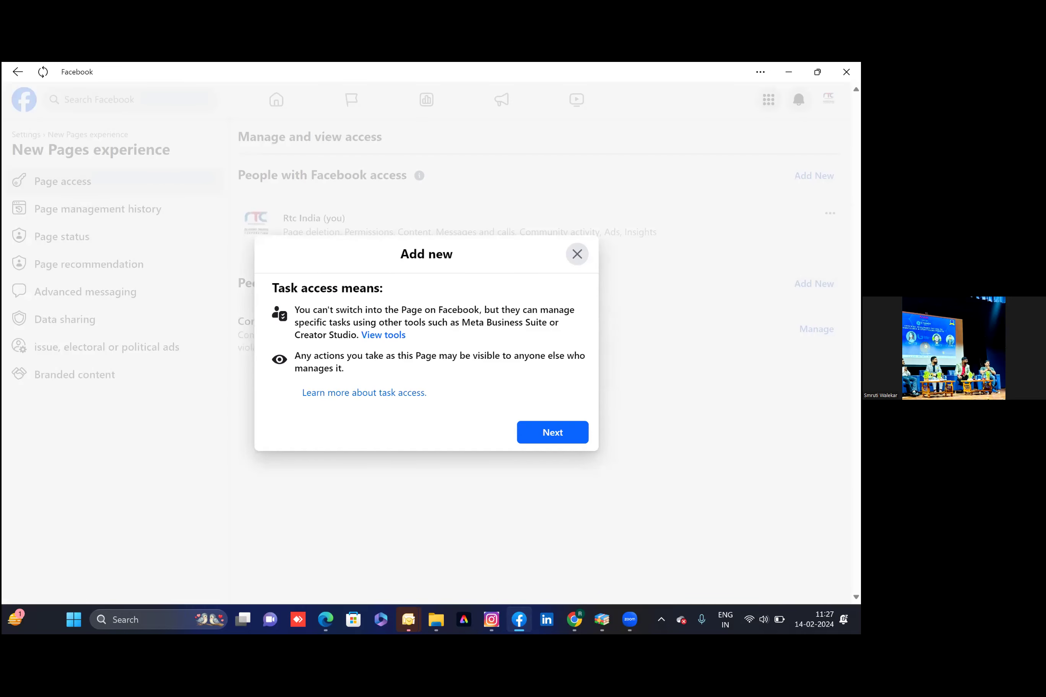
pyautogui.click(549, 434)
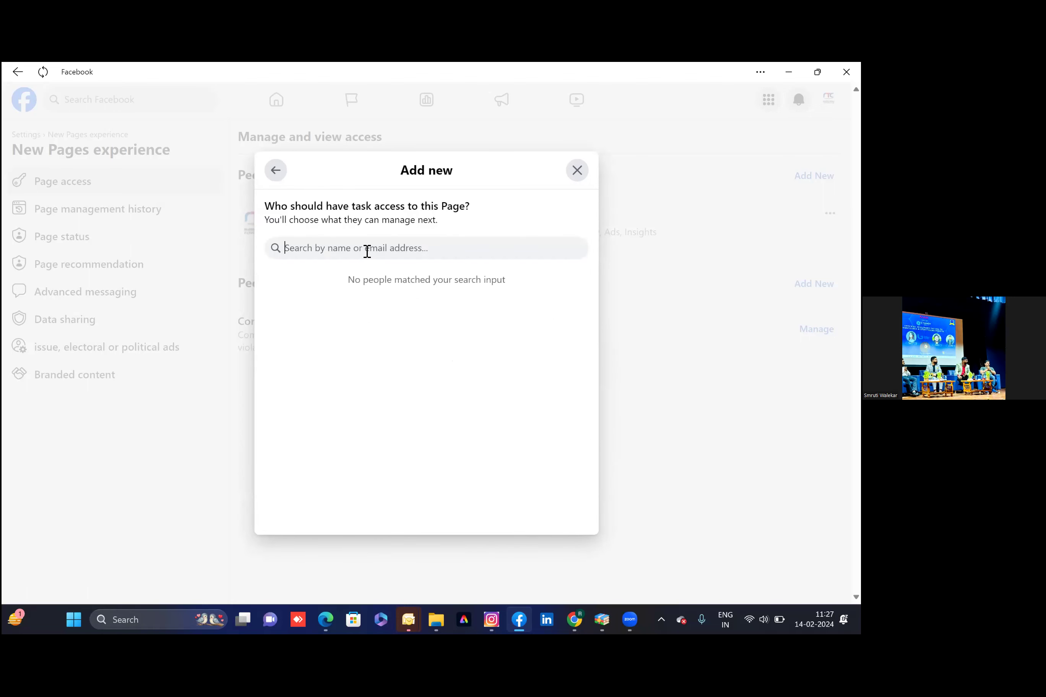
pyautogui.click(366, 252)
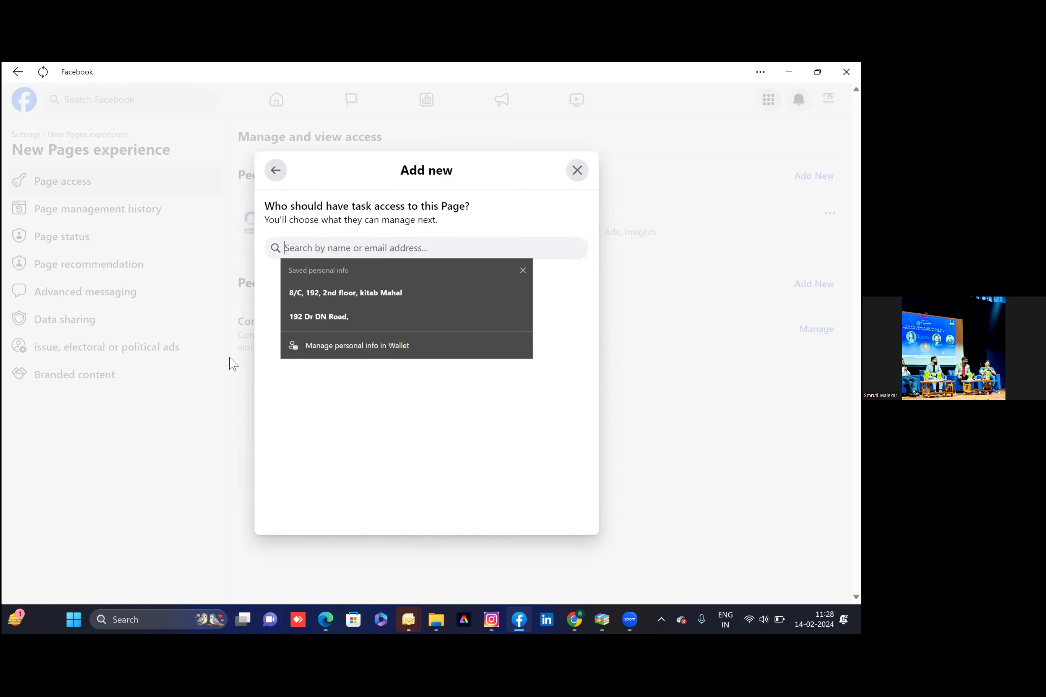
pyautogui.write('niki')
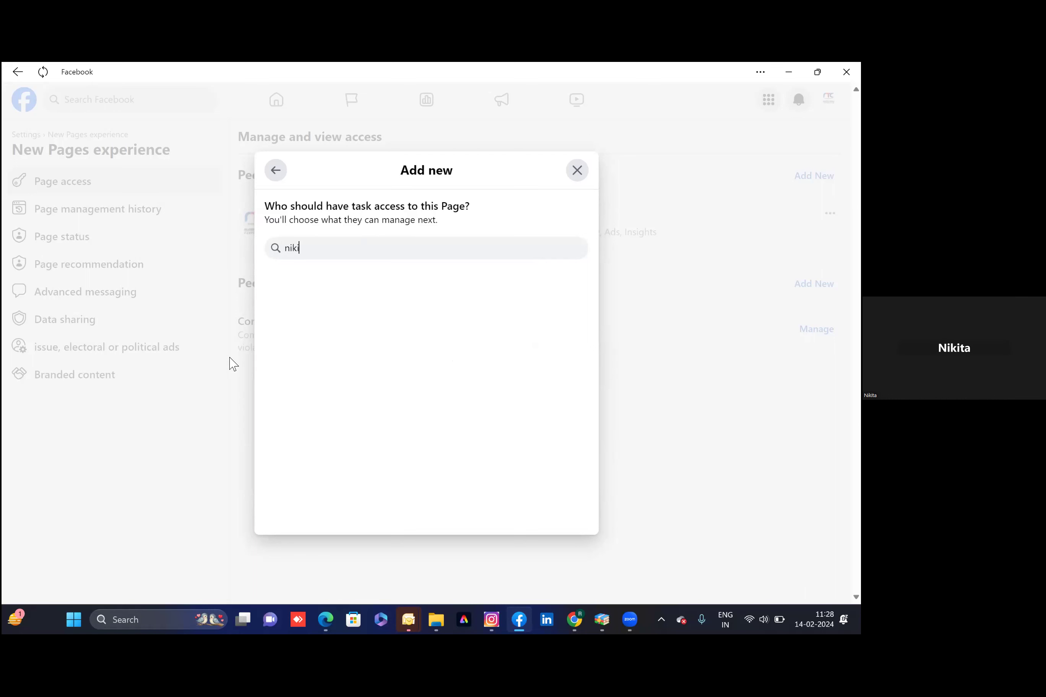
pyautogui.press('BackSpace')
pyautogui.write('eta')
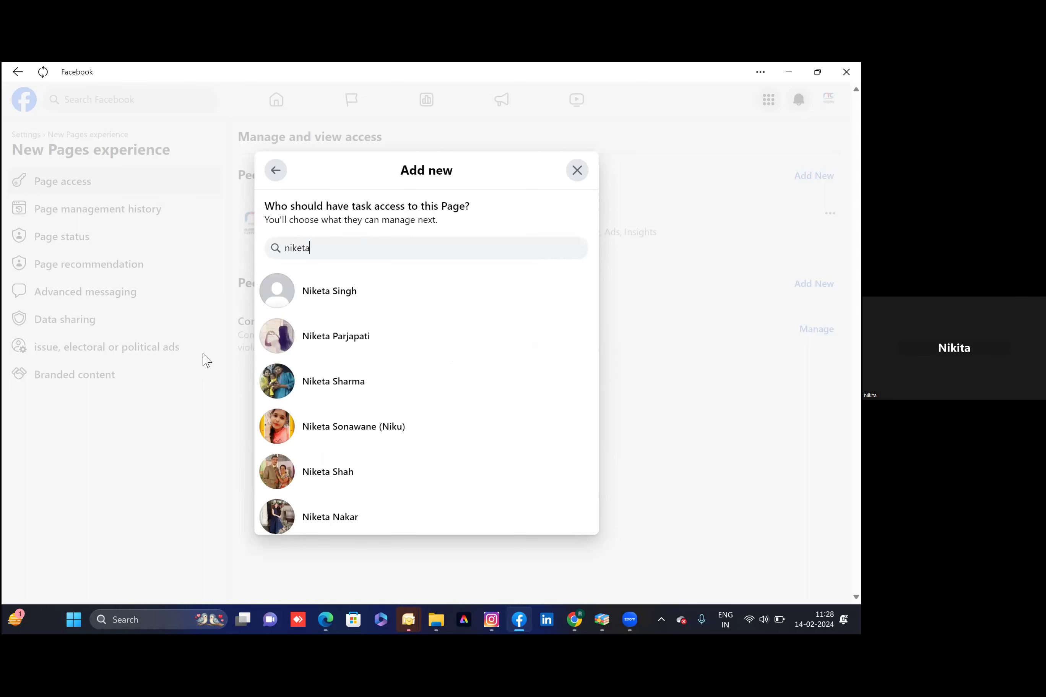
pyautogui.press('BackSpace')
pyautogui.press('BackSpace')
pyautogui.press('BackSpace')
pyautogui.press('BackSpace')
pyautogui.press('BackSpace')
pyautogui.press('BackSpace')
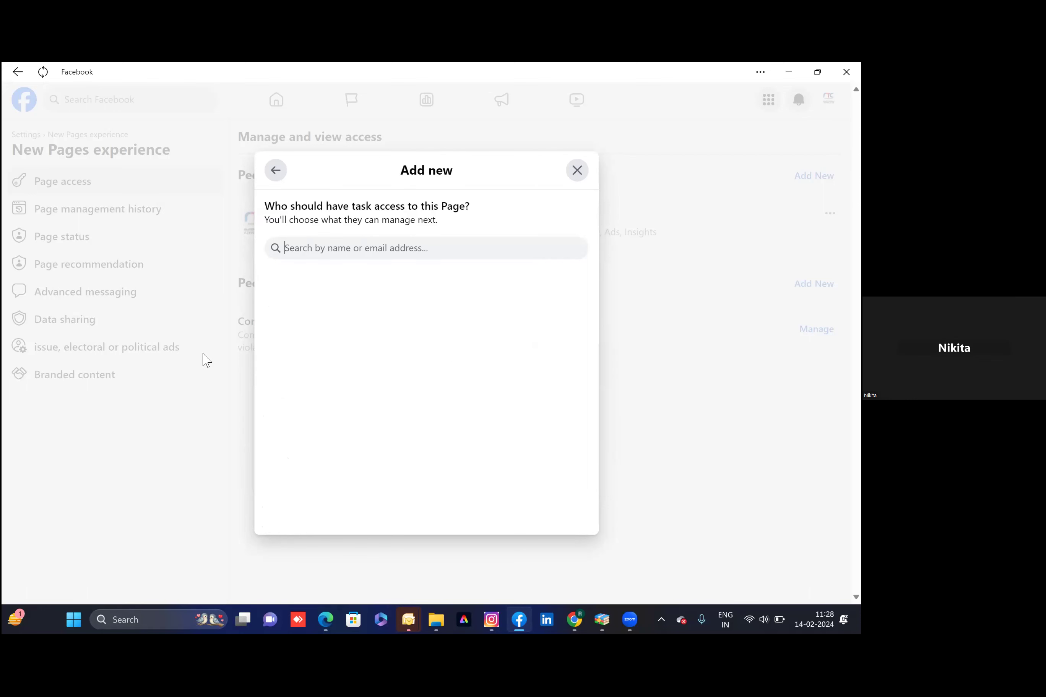
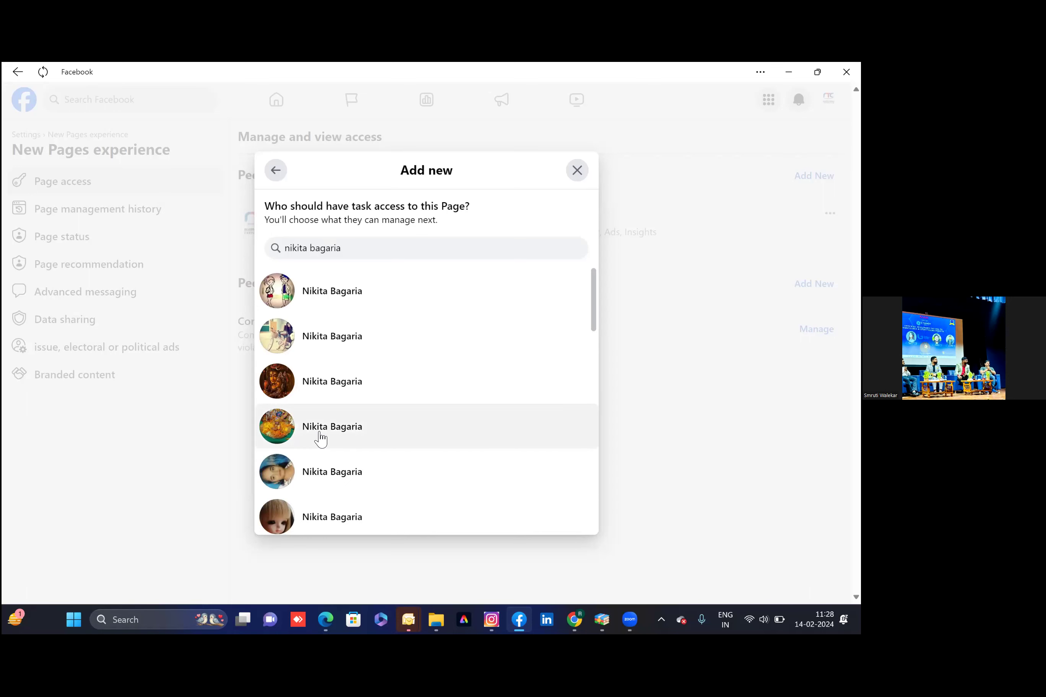
pyautogui.scroll(-4, 320, 435)
pyautogui.scroll(-5, 321, 429)
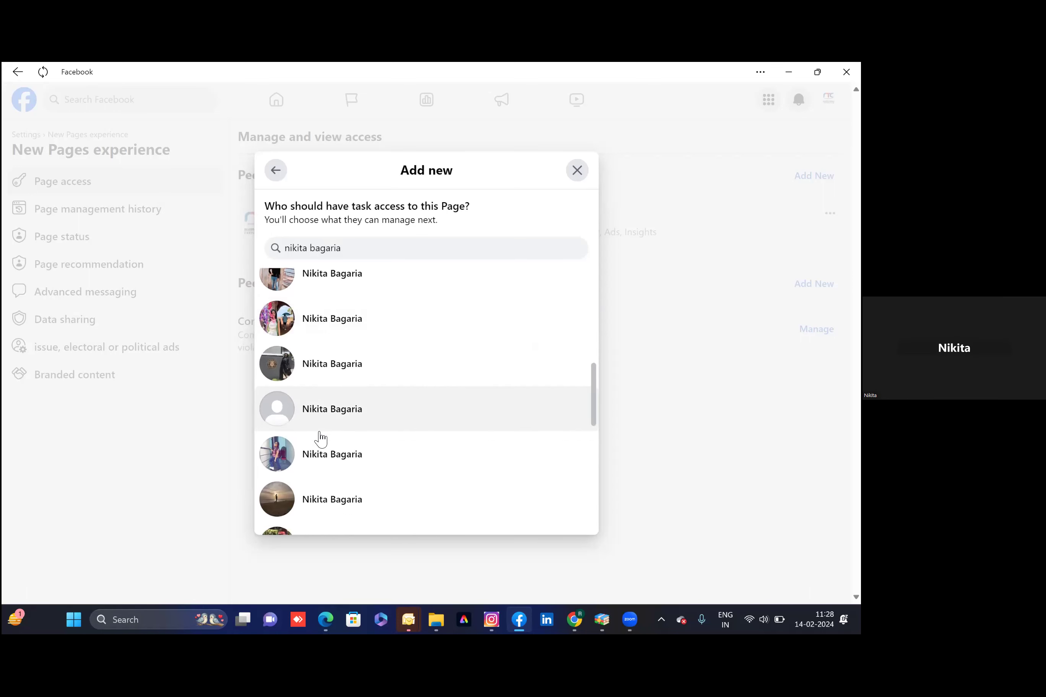
# Select the person, toggle the Ads permission on and off, then close without granting access
pyautogui.click(320, 405)
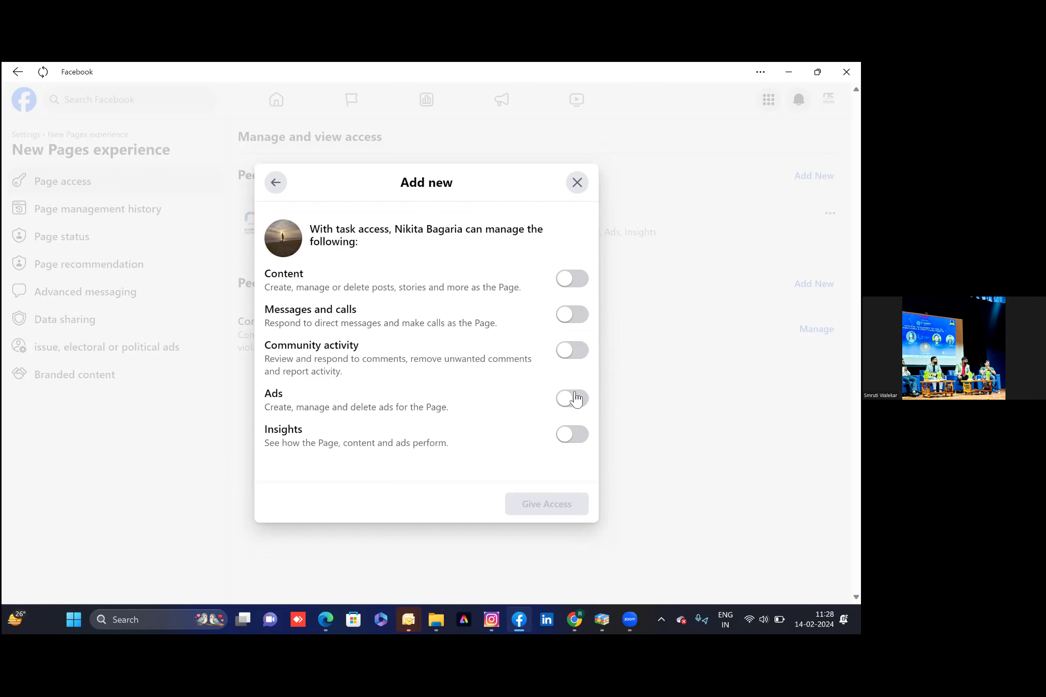
pyautogui.click(575, 399)
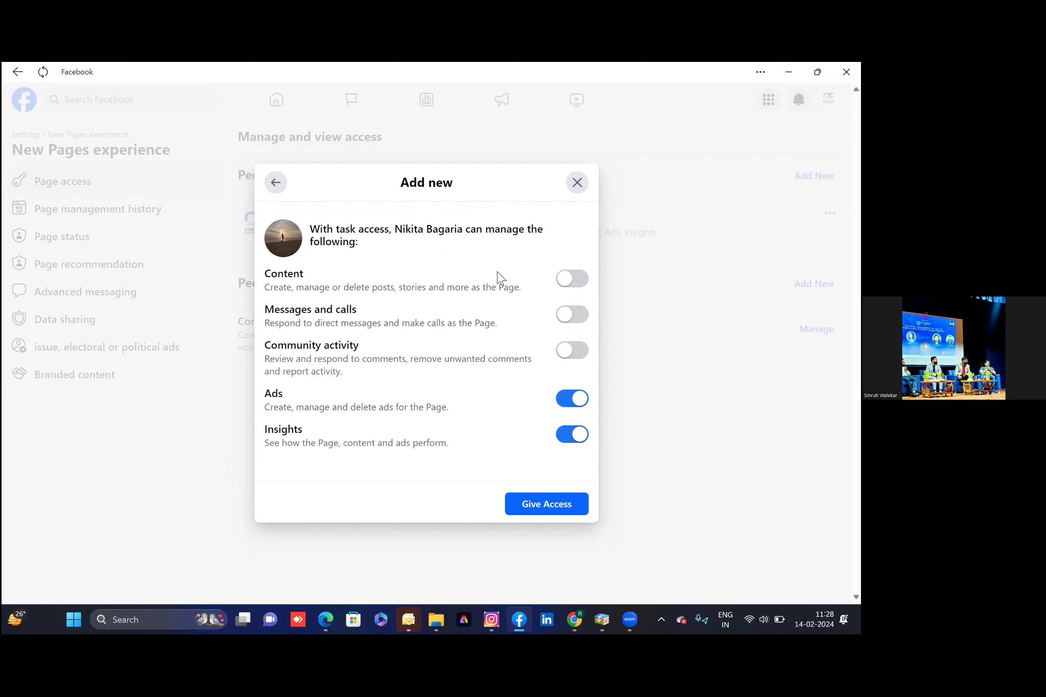
pyautogui.moveTo(499, 277)
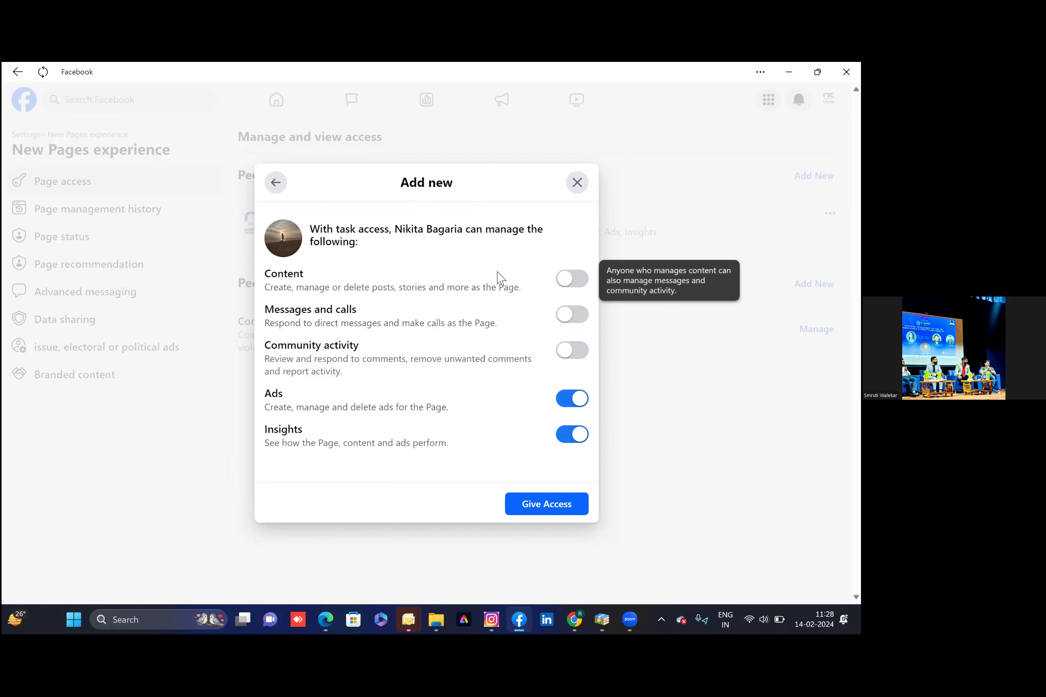
pyautogui.click(564, 408)
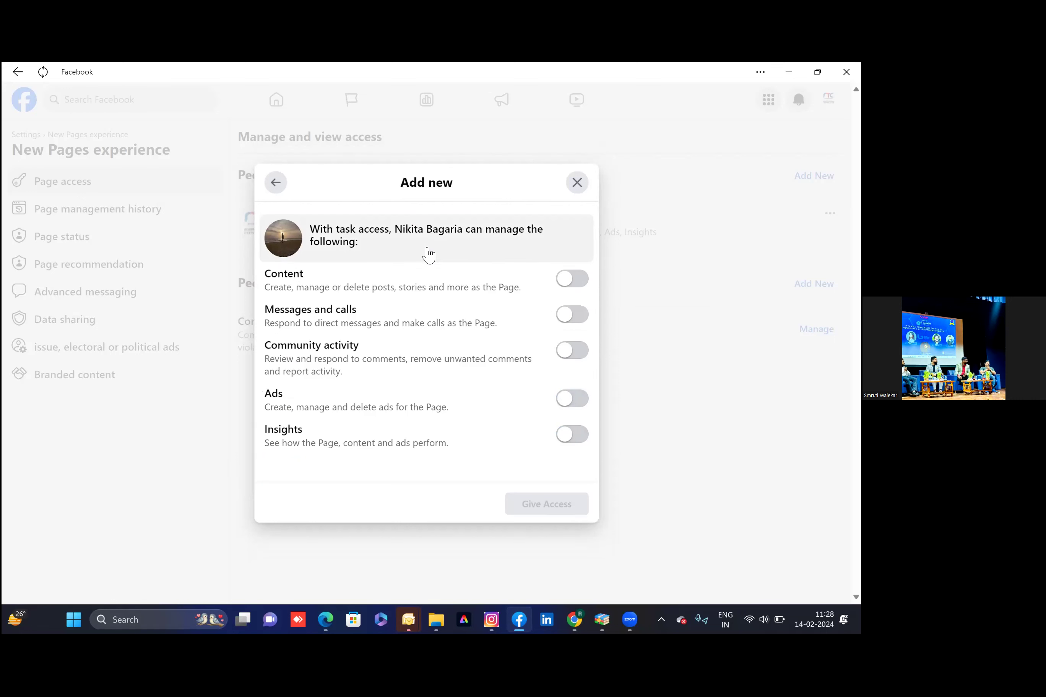
pyautogui.click(576, 184)
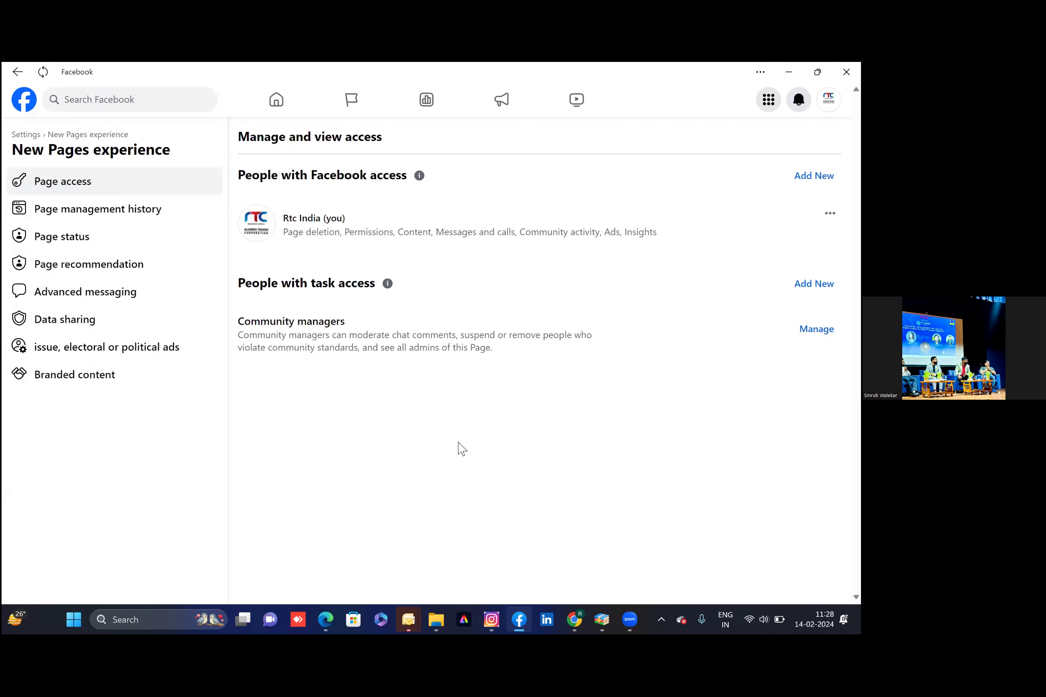
# Return to RTC 1's General Page settings showing its name and username
pyautogui.click(25, 135)
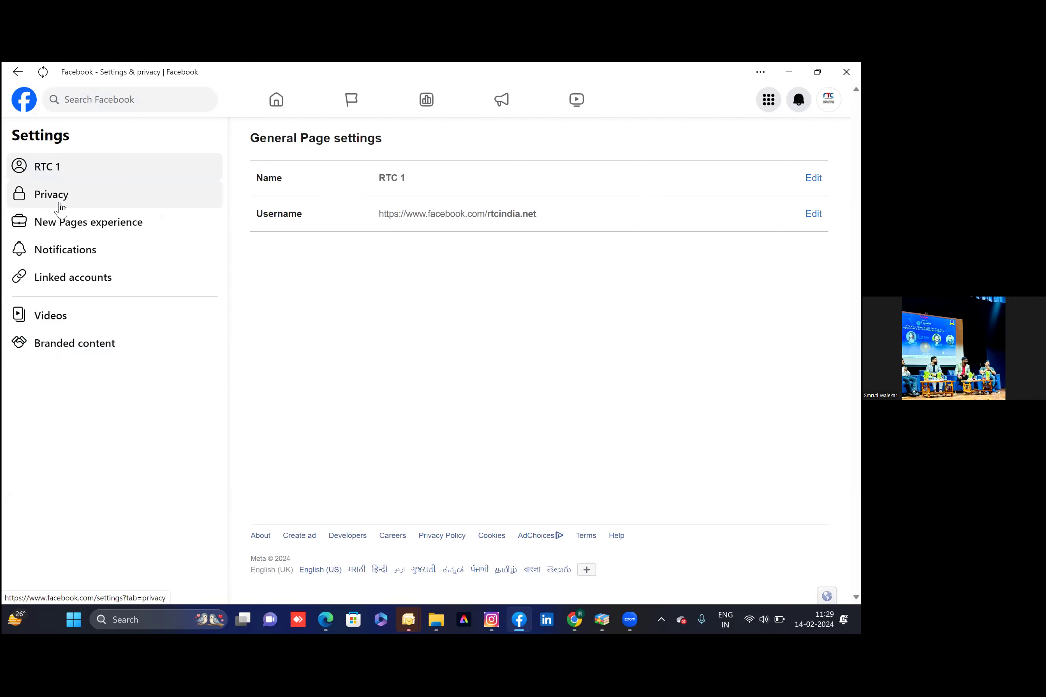
# Open Linked accounts and start connecting an Instagram account from the Instagram card
pyautogui.click(66, 288)
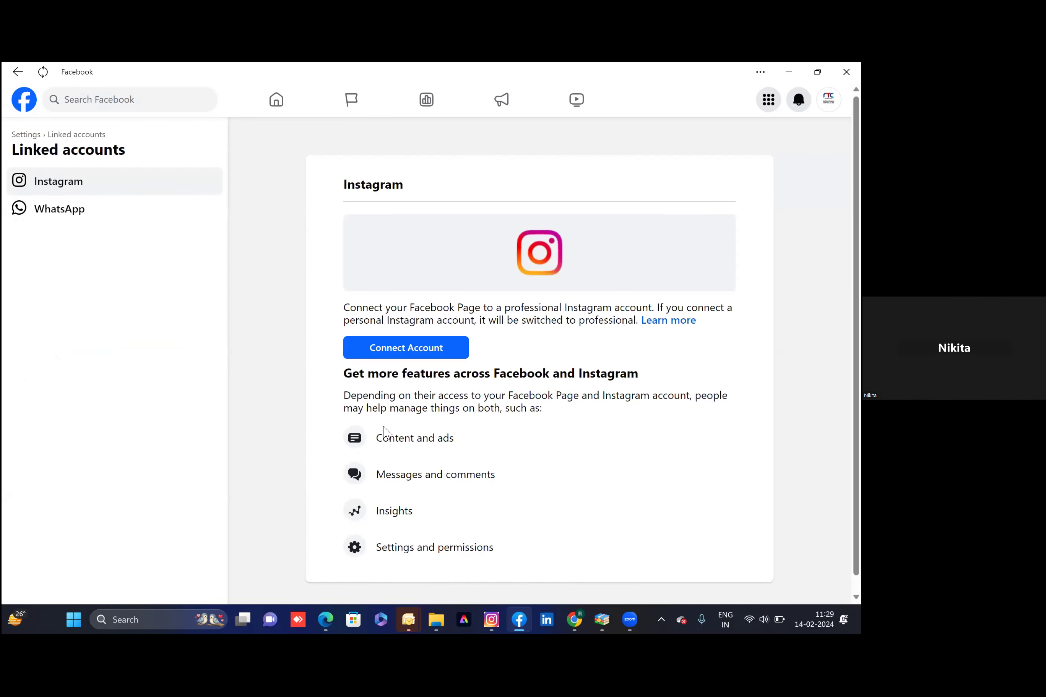
pyautogui.scroll(-2, 384, 433)
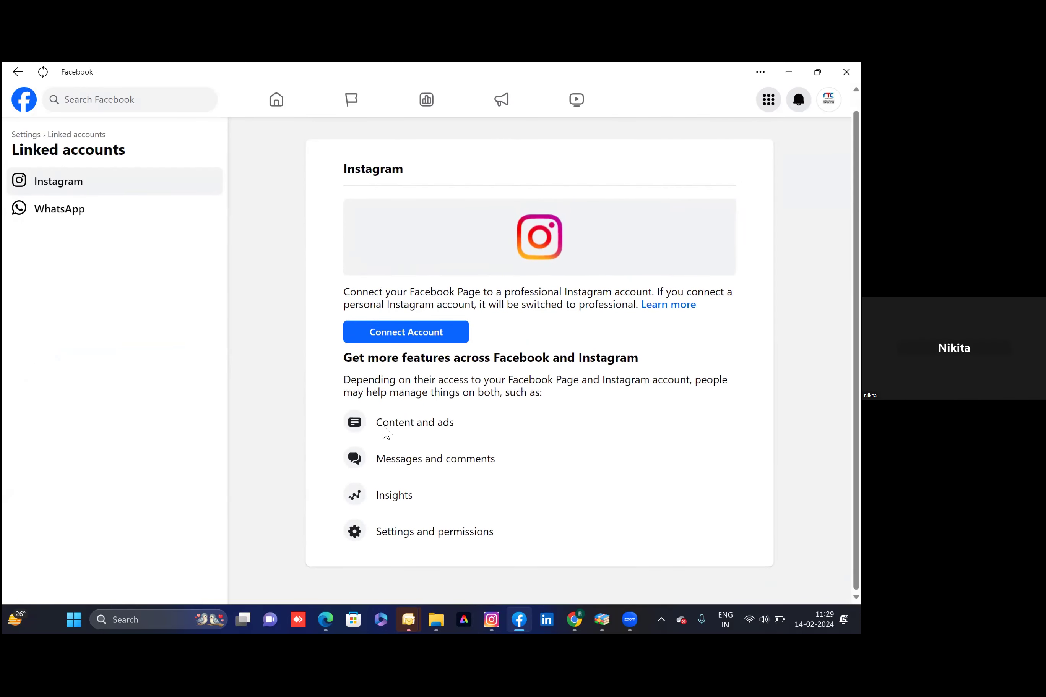
pyautogui.click(414, 333)
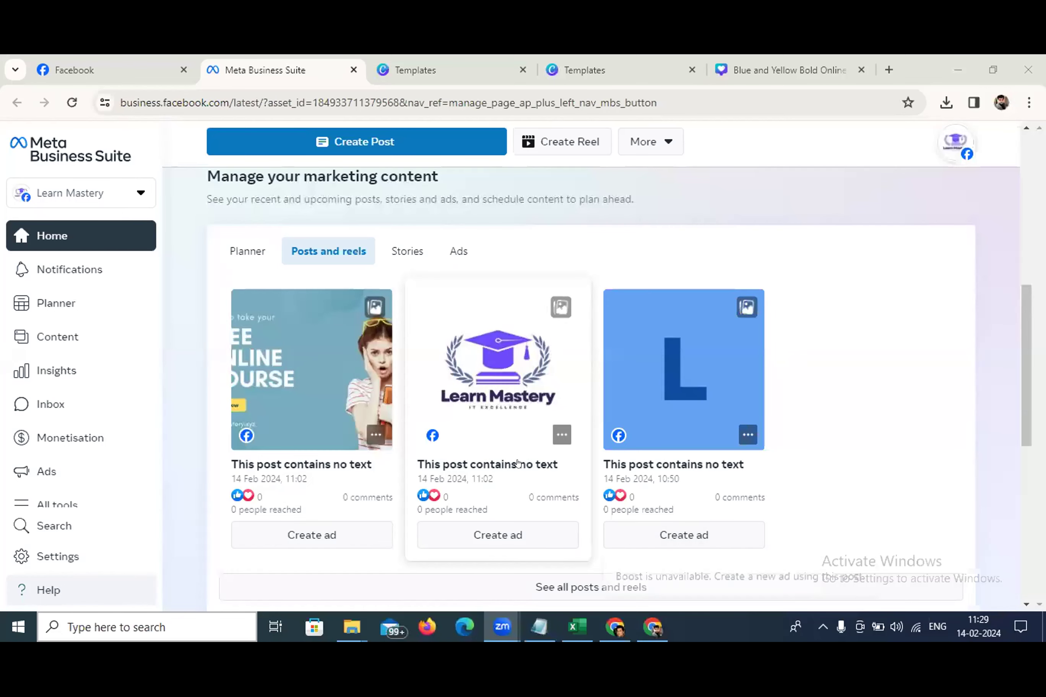
# Scroll to the top of Learn Mastery's Meta Business Suite home to show its cover
pyautogui.scroll(4, 531, 462)
pyautogui.scroll(5, 532, 462)
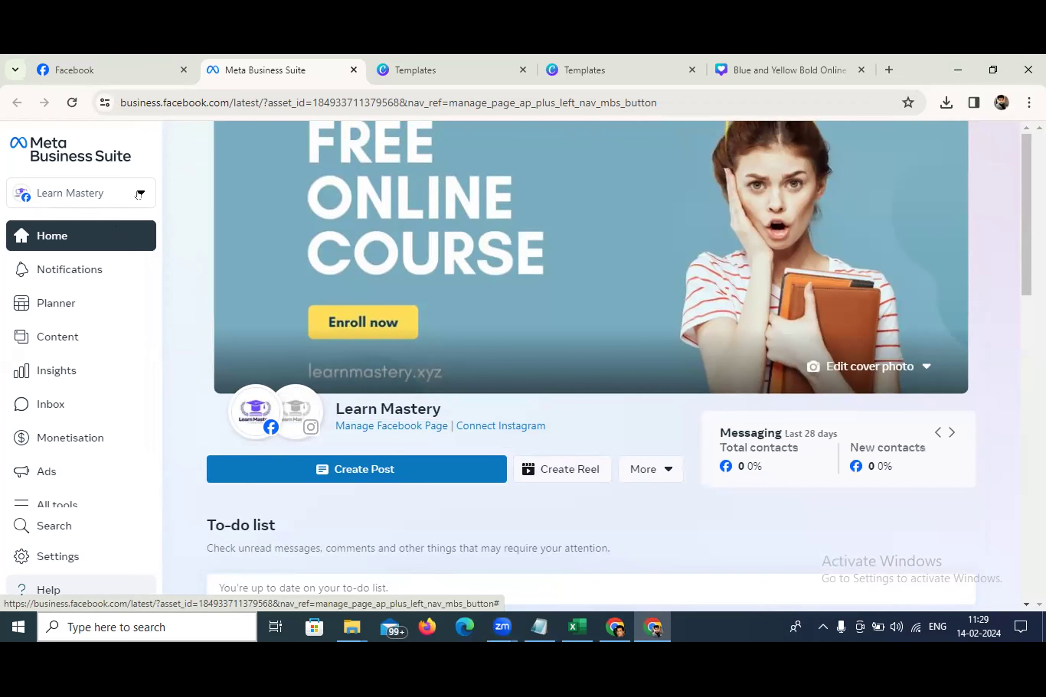
# Scroll through the account selector's business accounts and Pages, then close it, keeping Learn Mastery
pyautogui.click(140, 194)
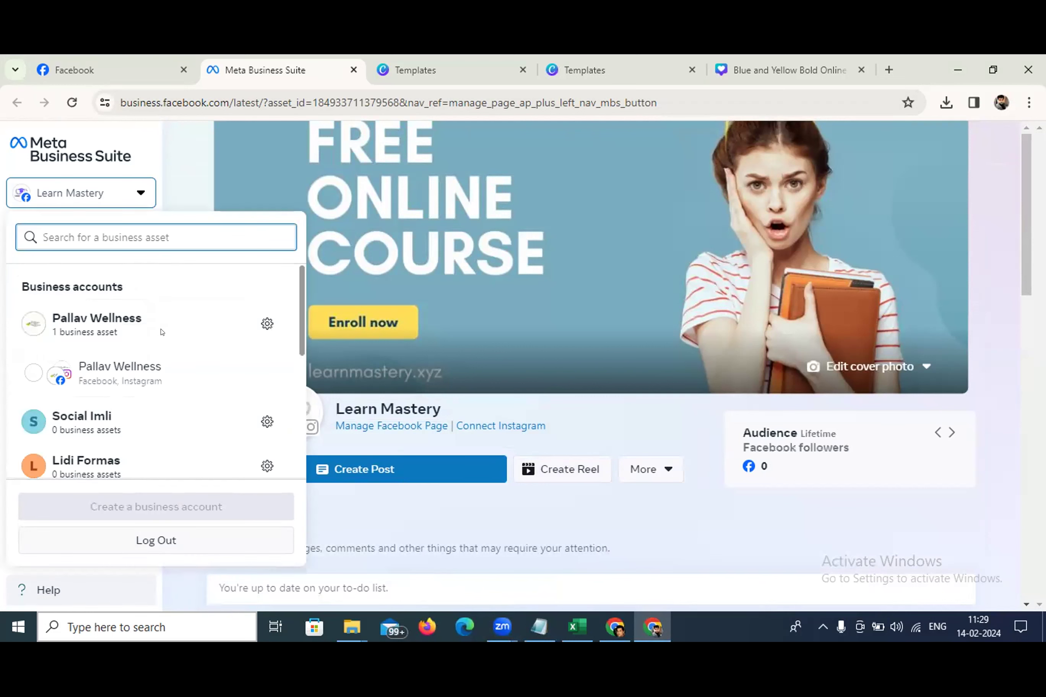
pyautogui.scroll(-5, 160, 341)
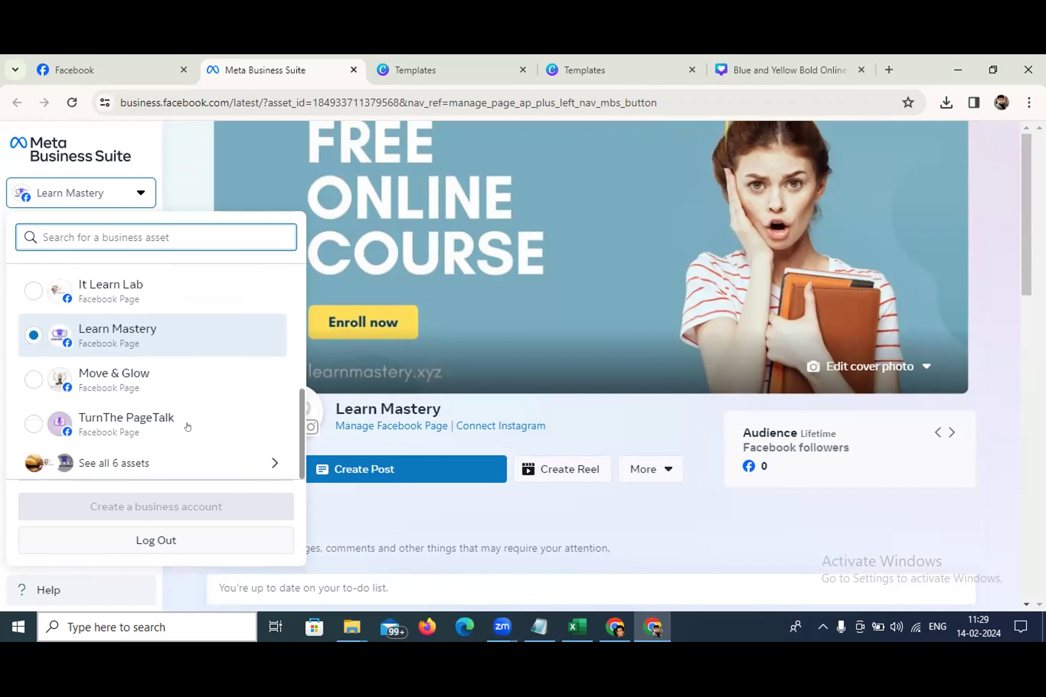
pyautogui.scroll(3, 191, 390)
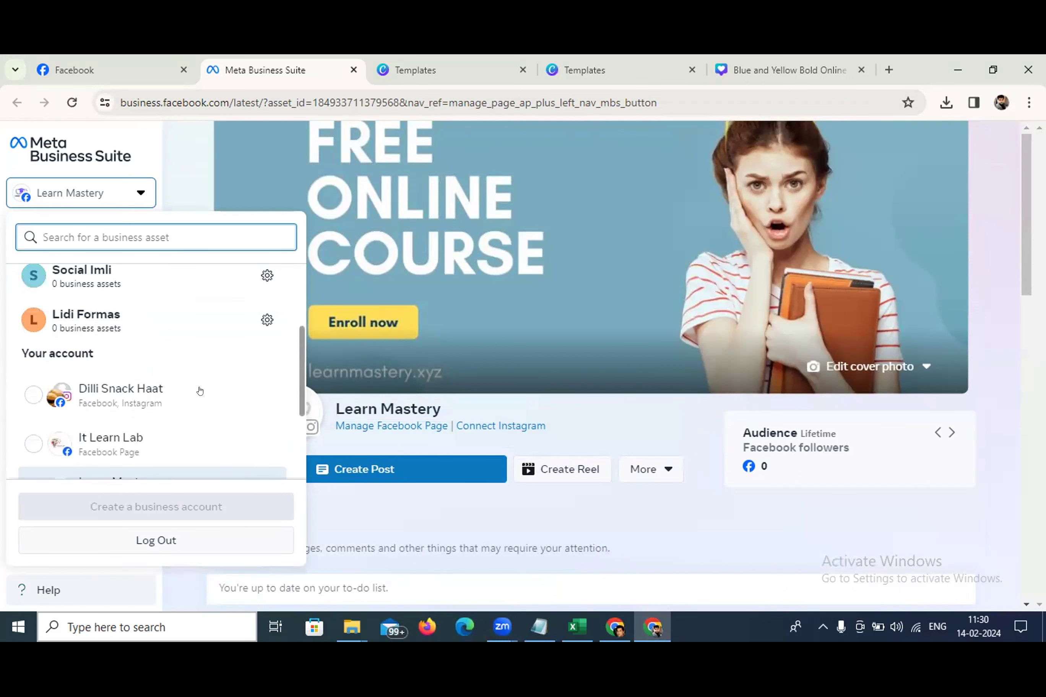
pyautogui.scroll(3, 201, 389)
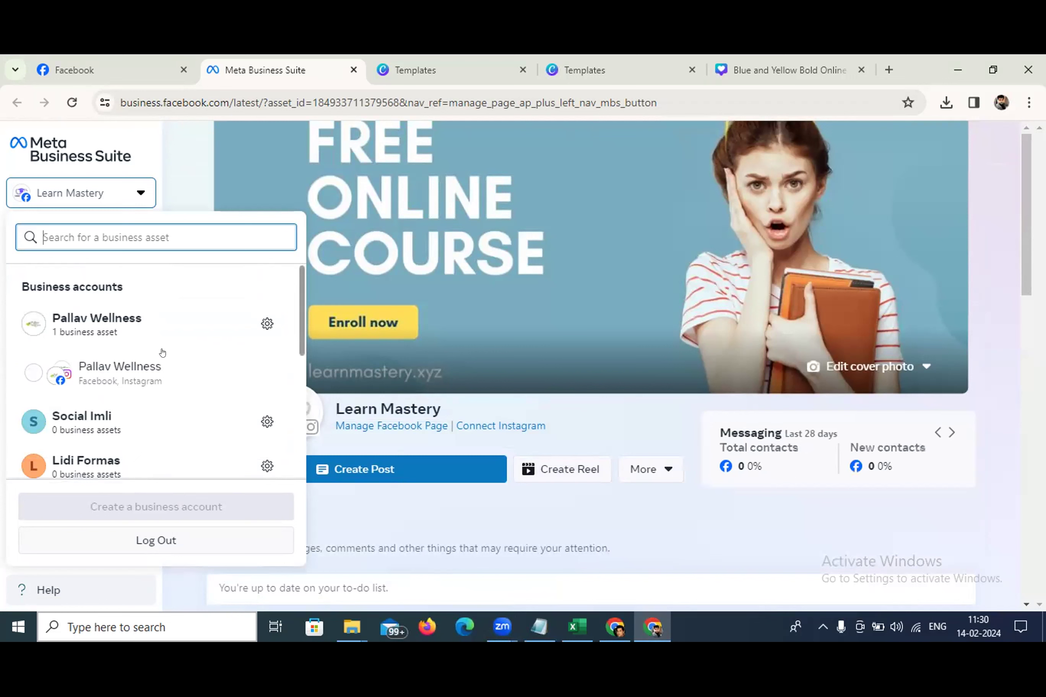
pyautogui.scroll(-1, 163, 362)
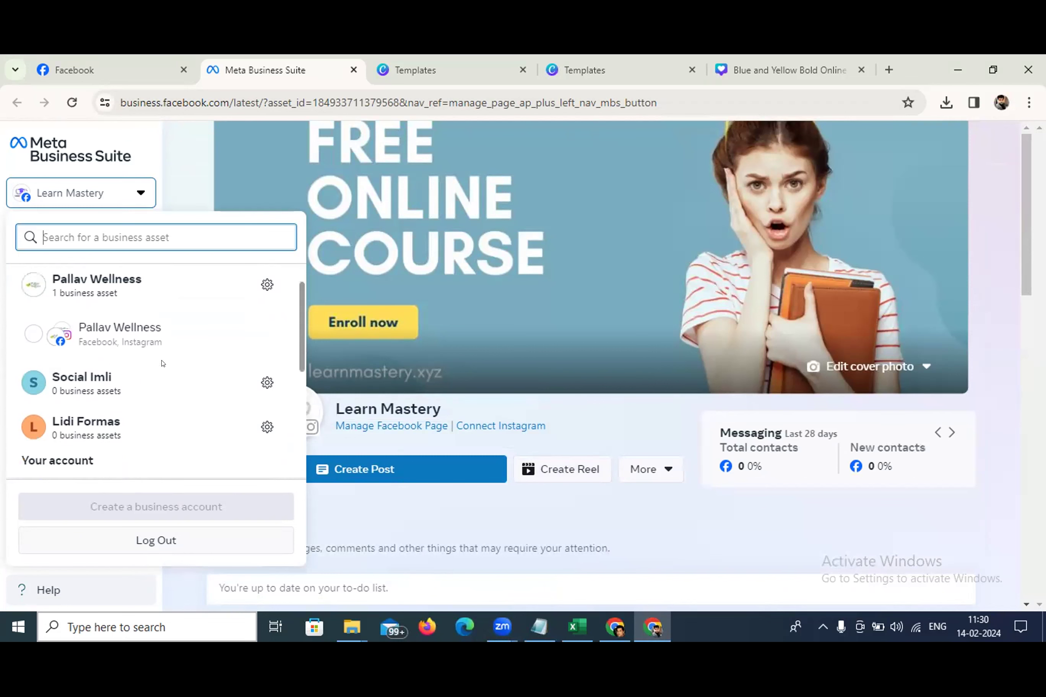
pyautogui.scroll(-1, 163, 362)
pyautogui.scroll(-4, 94, 317)
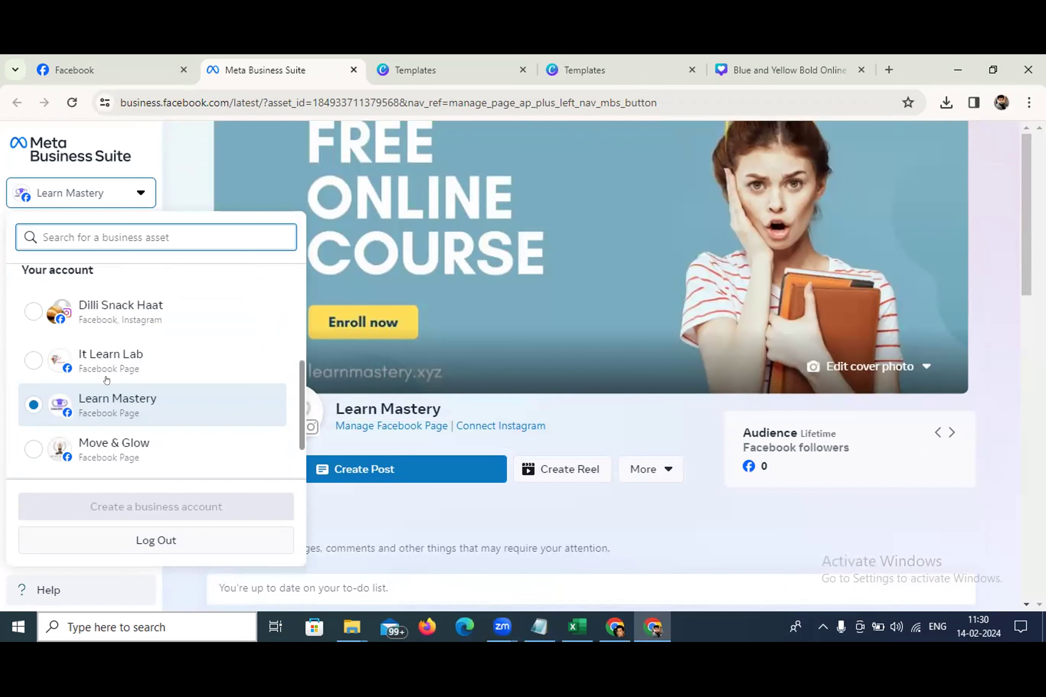
pyautogui.scroll(-1, 128, 391)
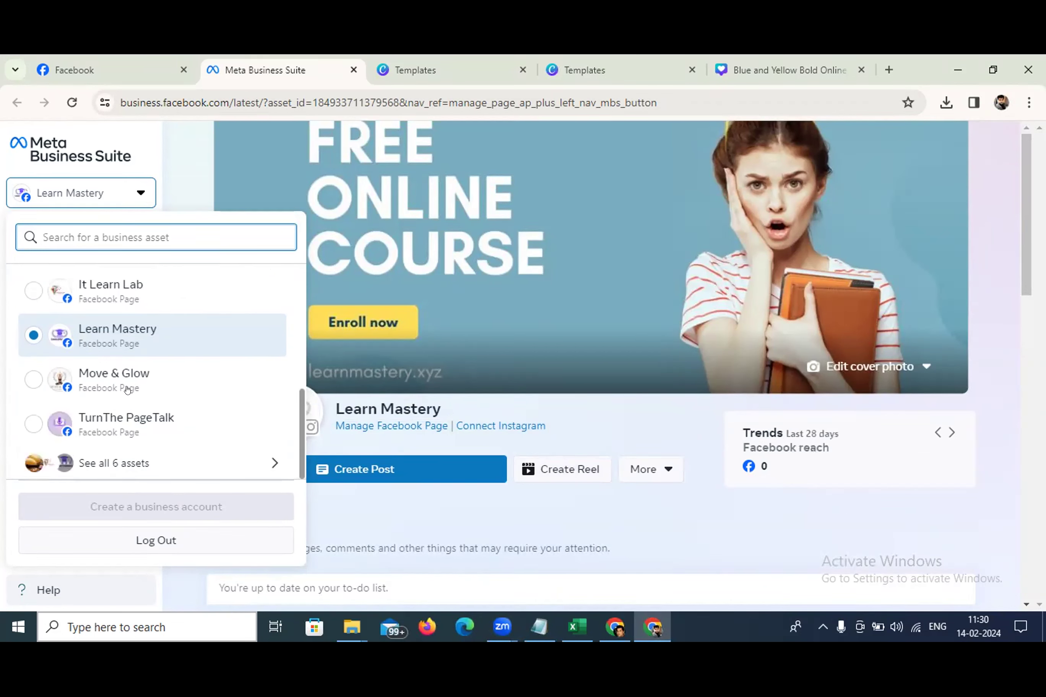
pyautogui.scroll(5, 128, 392)
pyautogui.scroll(2, 138, 400)
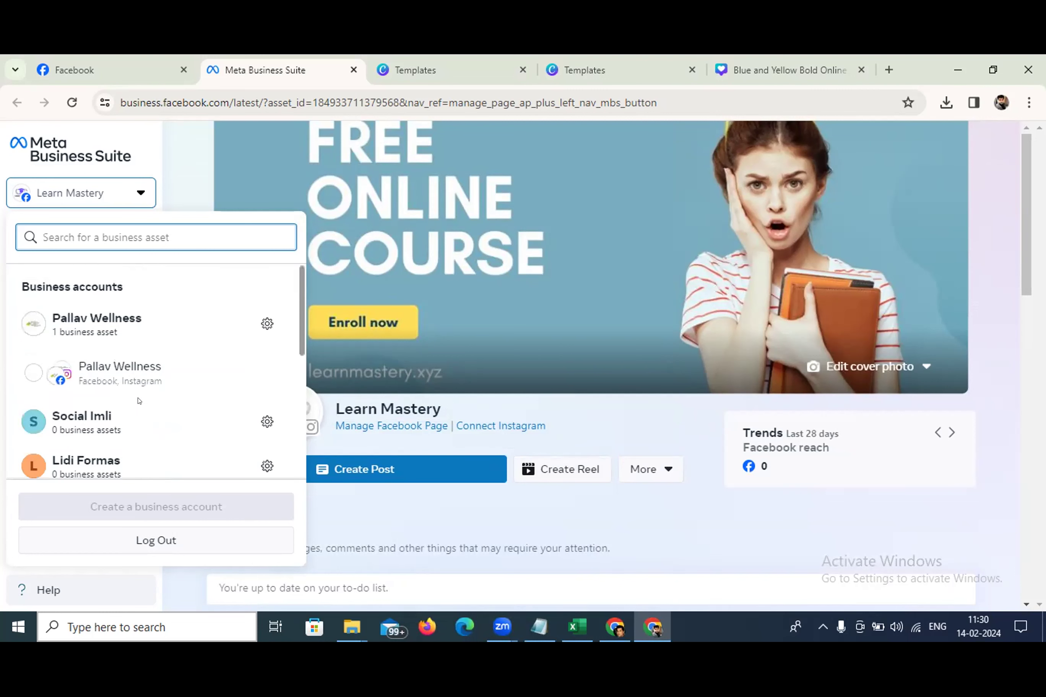
pyautogui.click(224, 184)
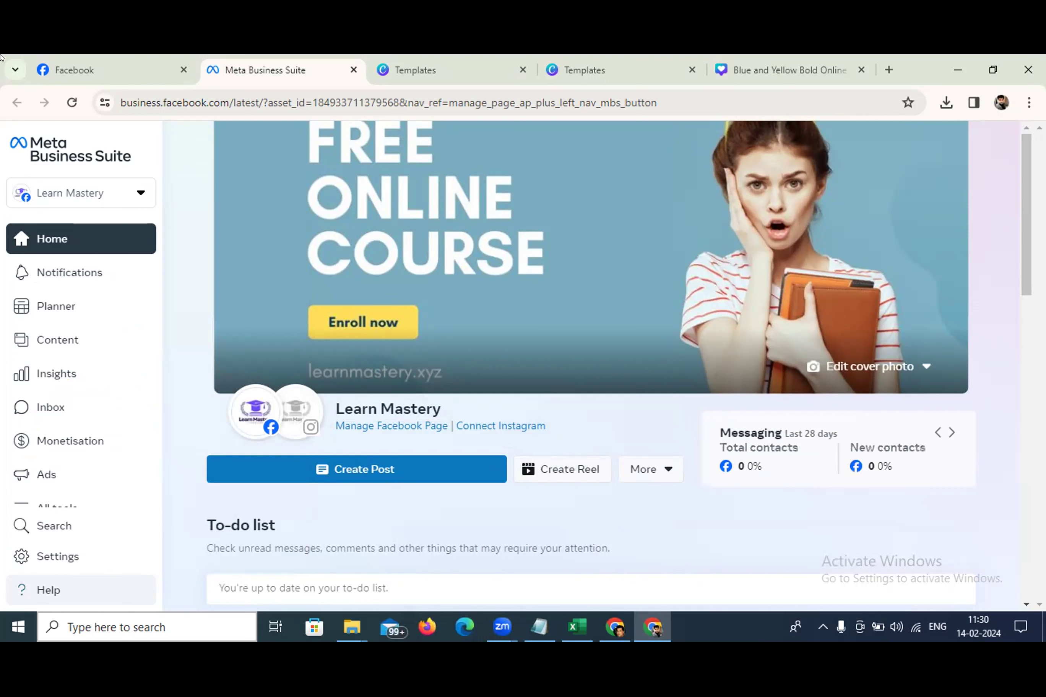
# Scroll the Learn Mastery home, then open and close the business account list
pyautogui.scroll(-3, 504, 452)
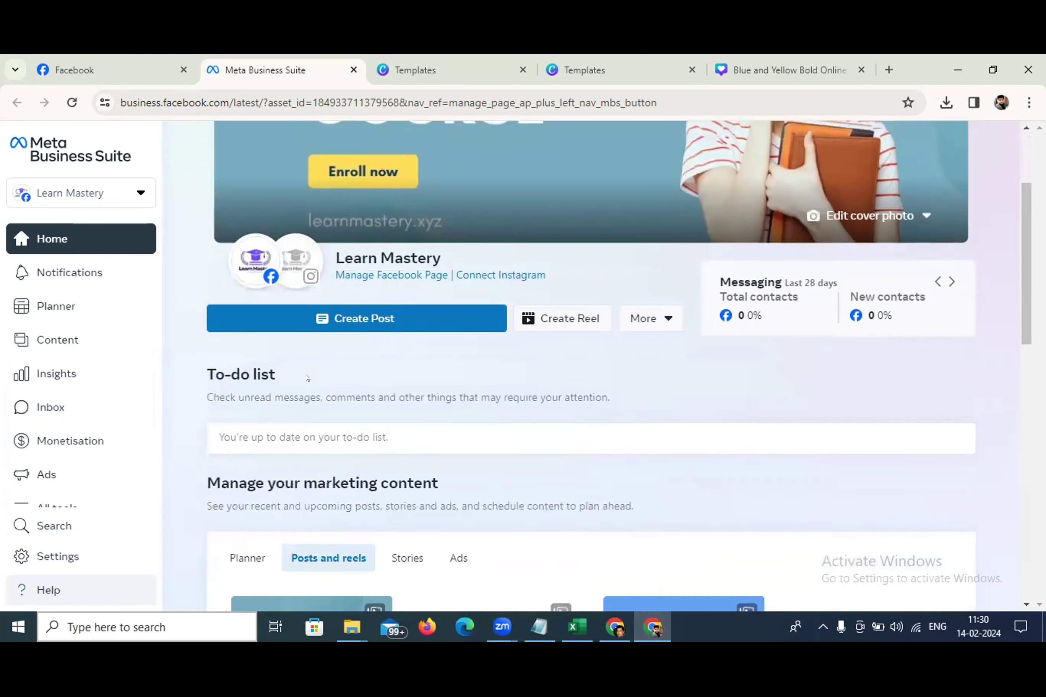
pyautogui.click(114, 183)
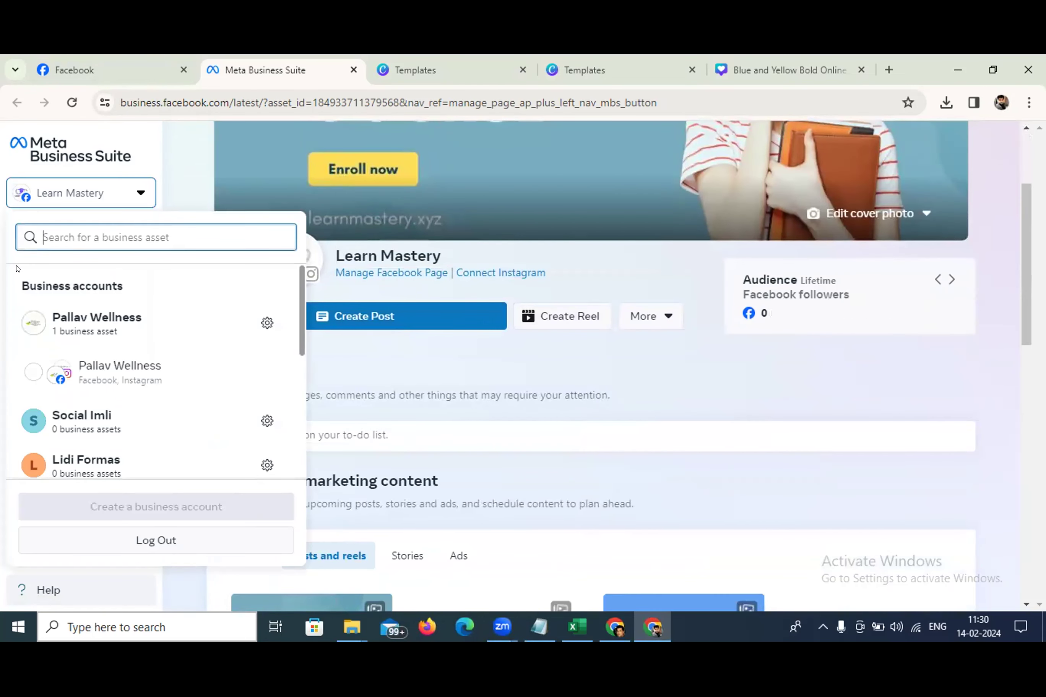
pyautogui.scroll(-2, 40, 259)
pyautogui.click(811, 352)
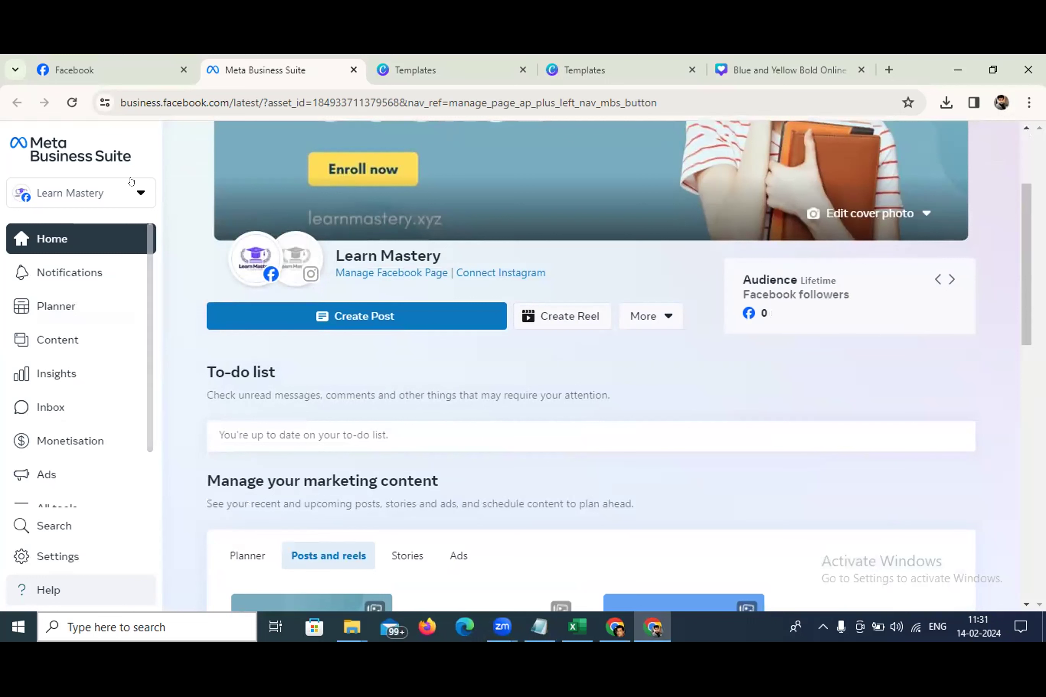
# Reopen the account list, confirm Learn Mastery stays selected, and close it
pyautogui.click(116, 205)
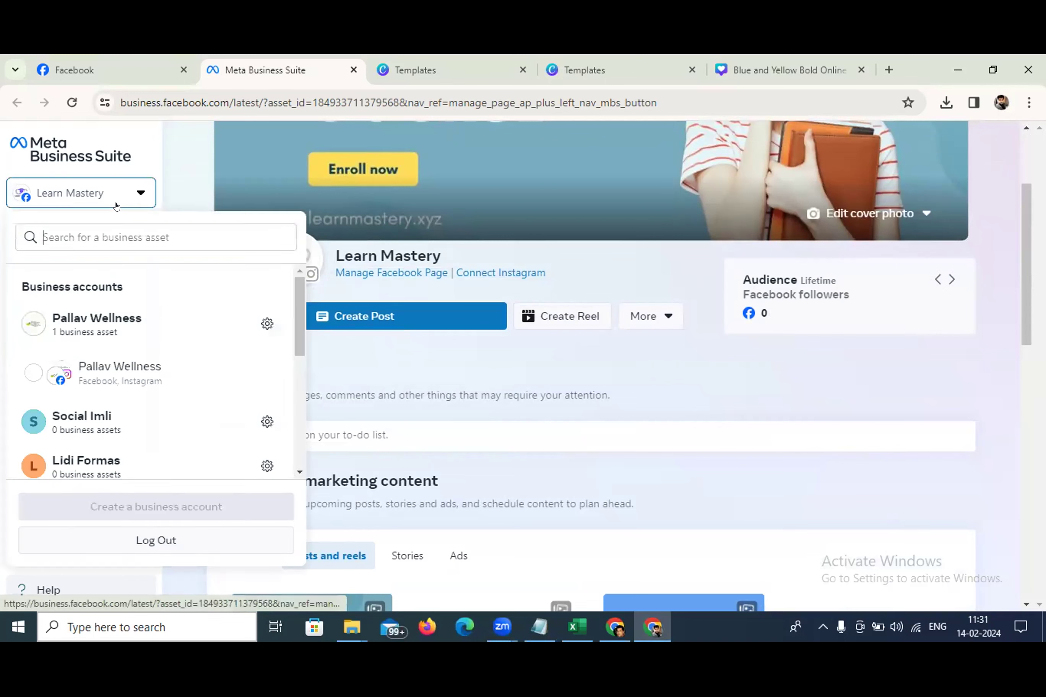
pyautogui.scroll(-5, 153, 318)
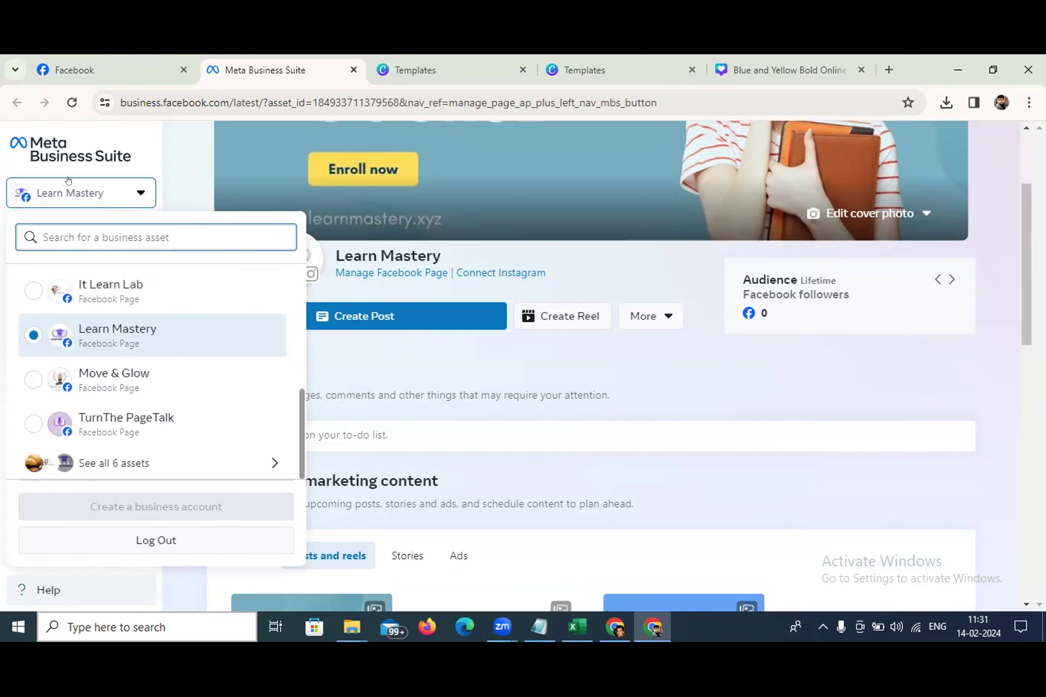
pyautogui.click(186, 149)
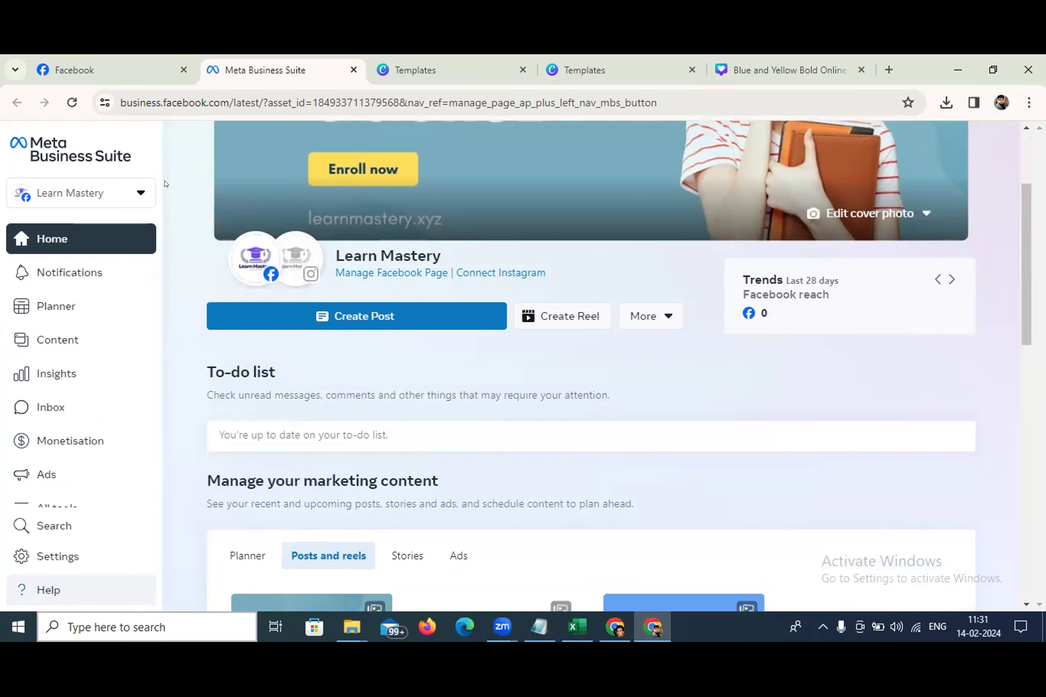
# Look over the home dashboard, opening and dismissing the extra content creation options
pyautogui.scroll(-3, 299, 241)
pyautogui.scroll(3, 299, 241)
pyautogui.moveTo(299, 240)
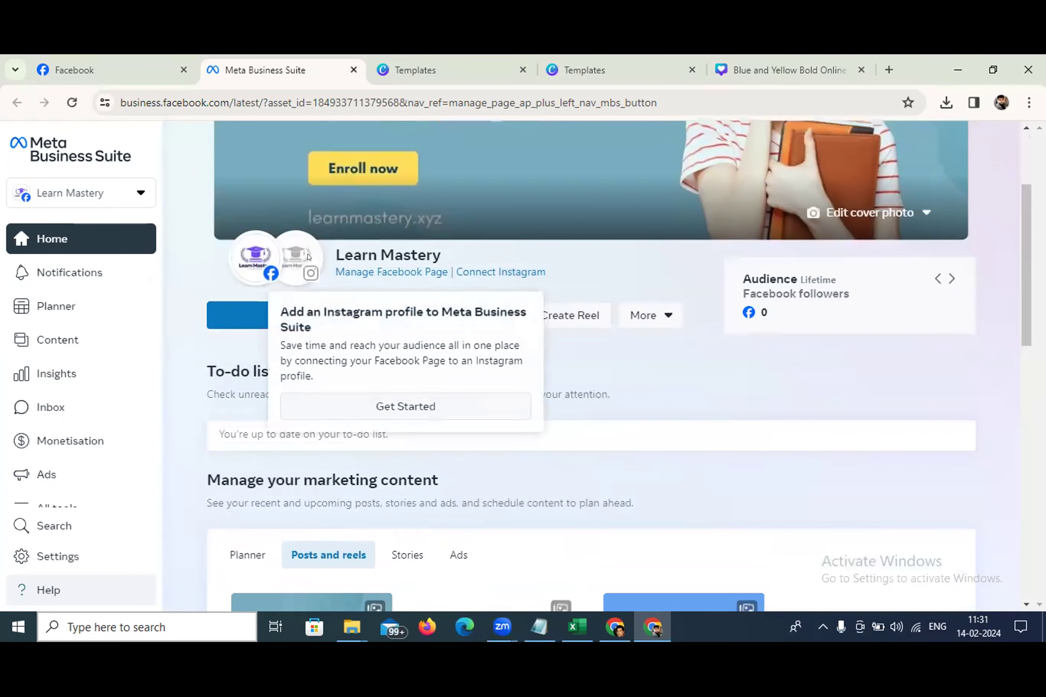
pyautogui.scroll(3, 430, 243)
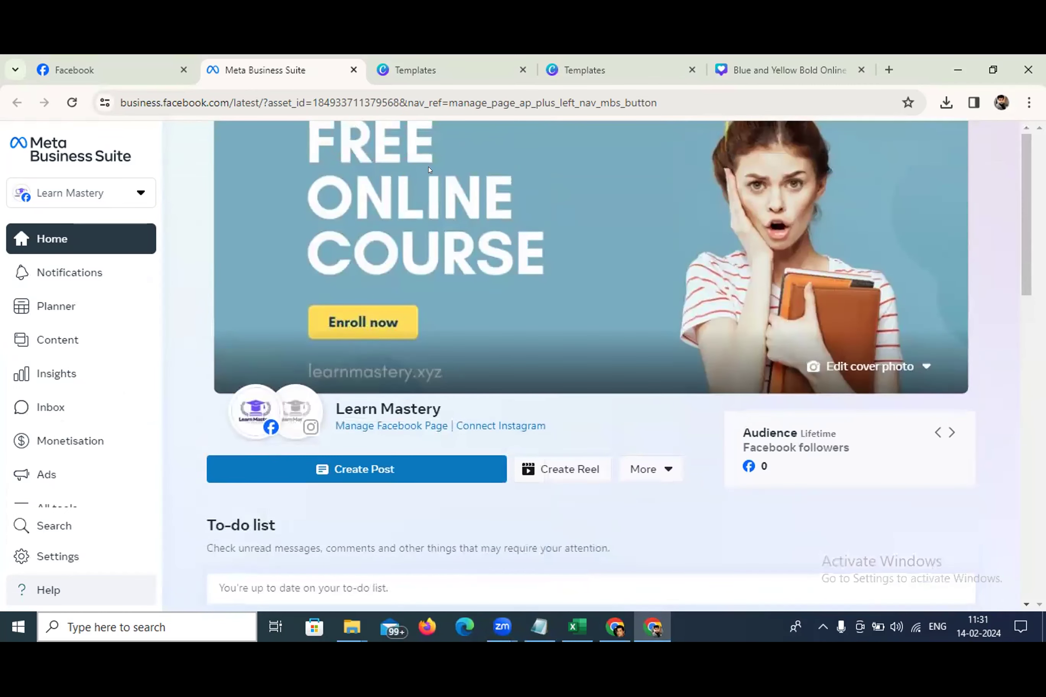
pyautogui.moveTo(261, 402)
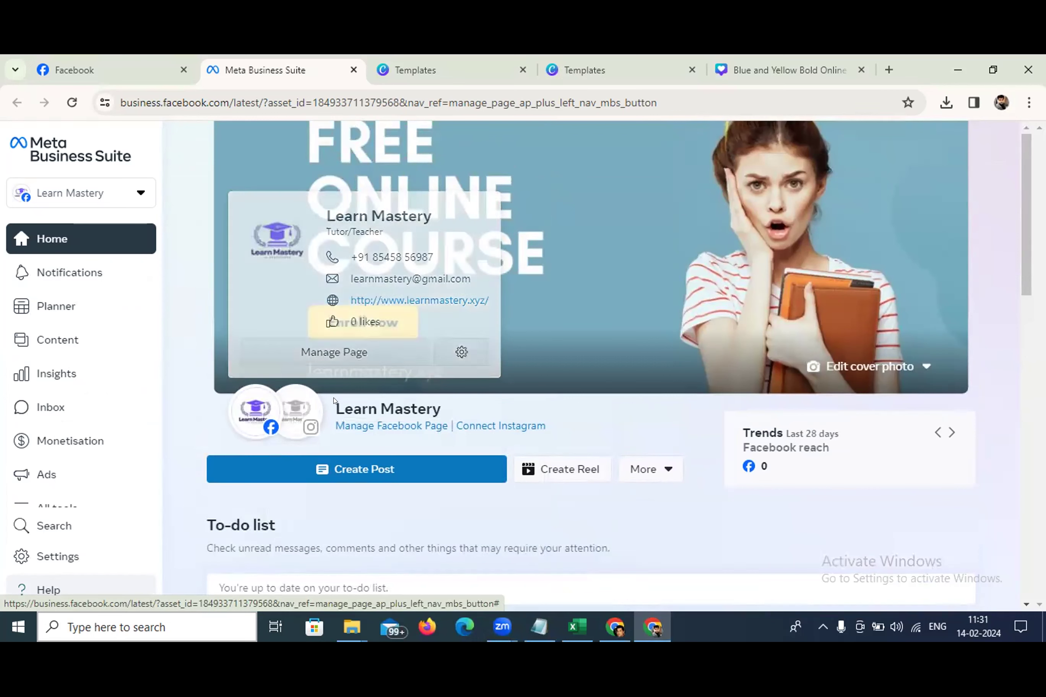
pyautogui.moveTo(308, 413)
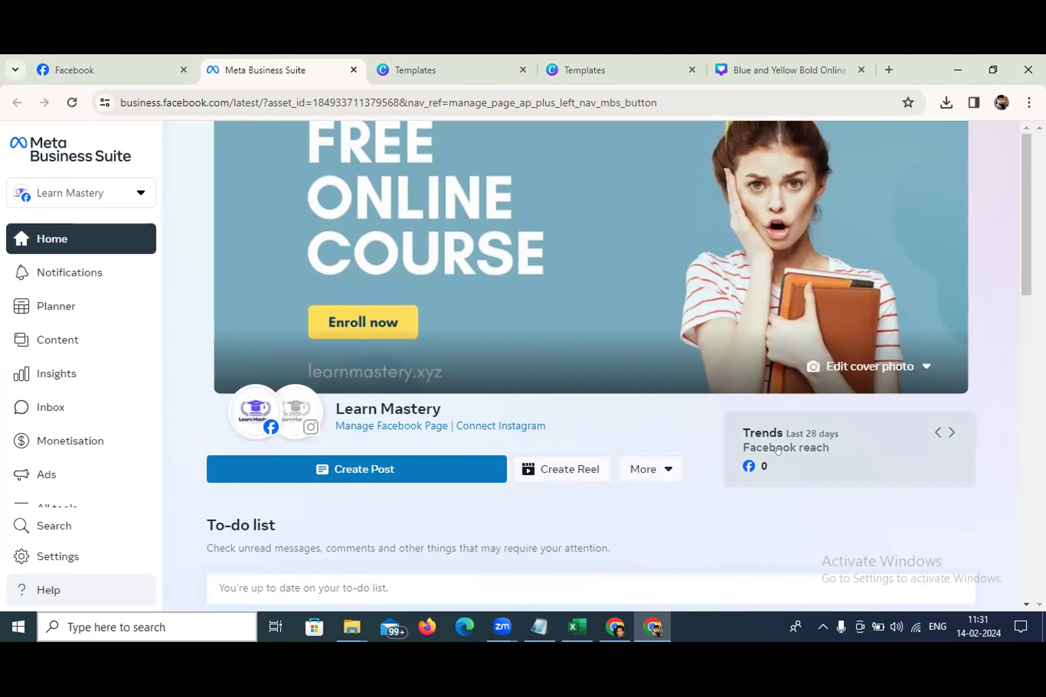
pyautogui.scroll(-2, 603, 436)
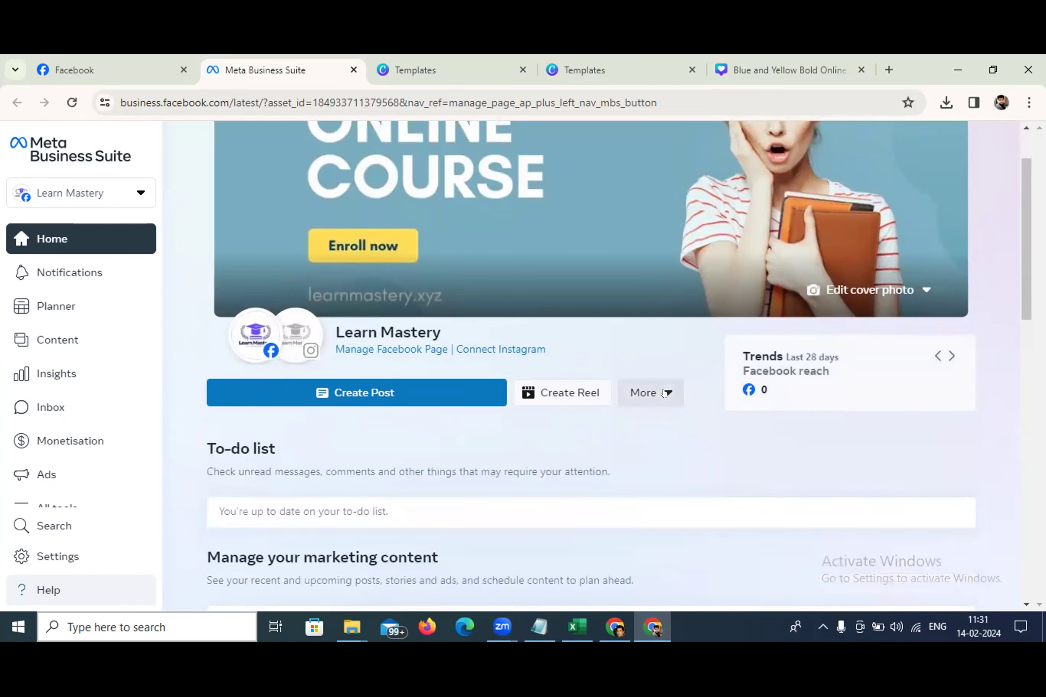
pyautogui.click(664, 393)
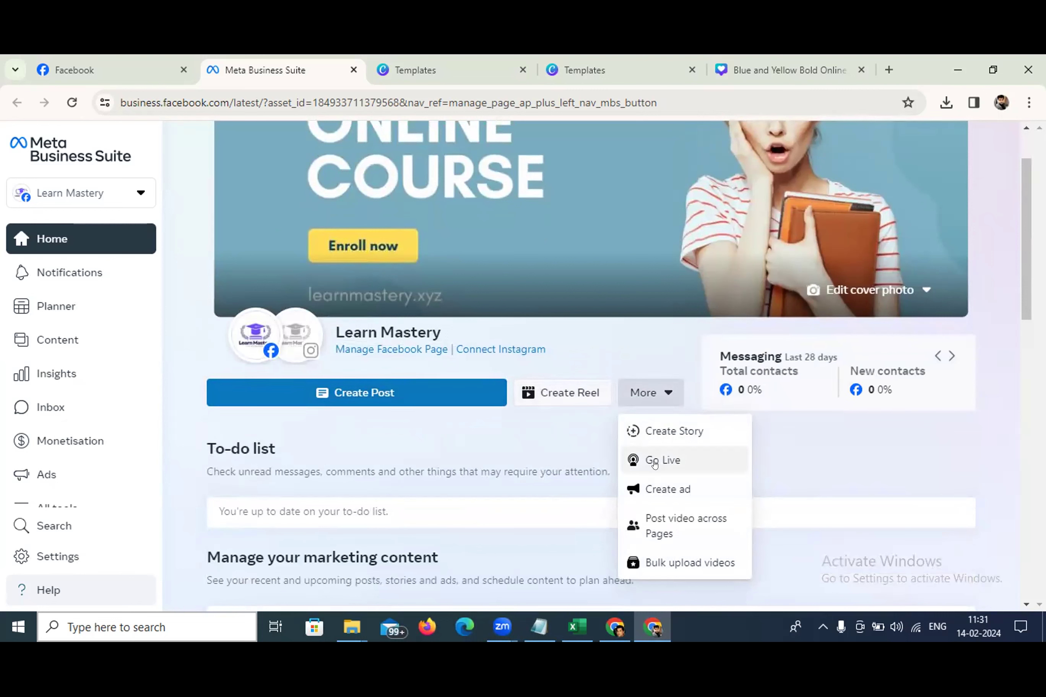
pyautogui.click(841, 465)
pyautogui.scroll(-3, 320, 355)
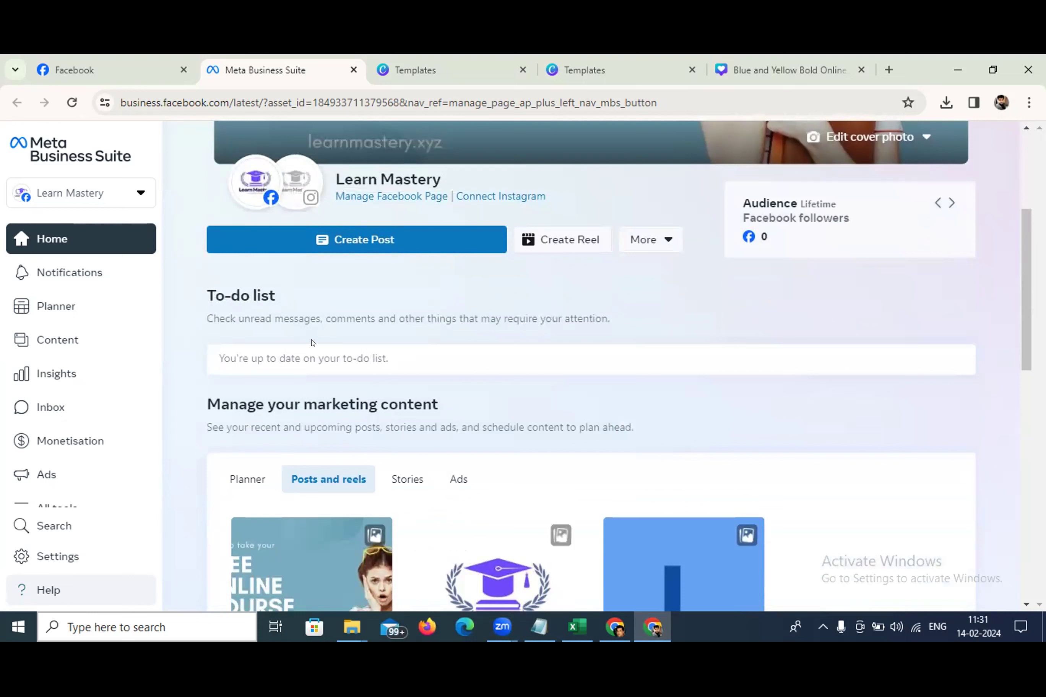
# Start a new post for Learn Mastery and check its Post to destinations
pyautogui.click(351, 244)
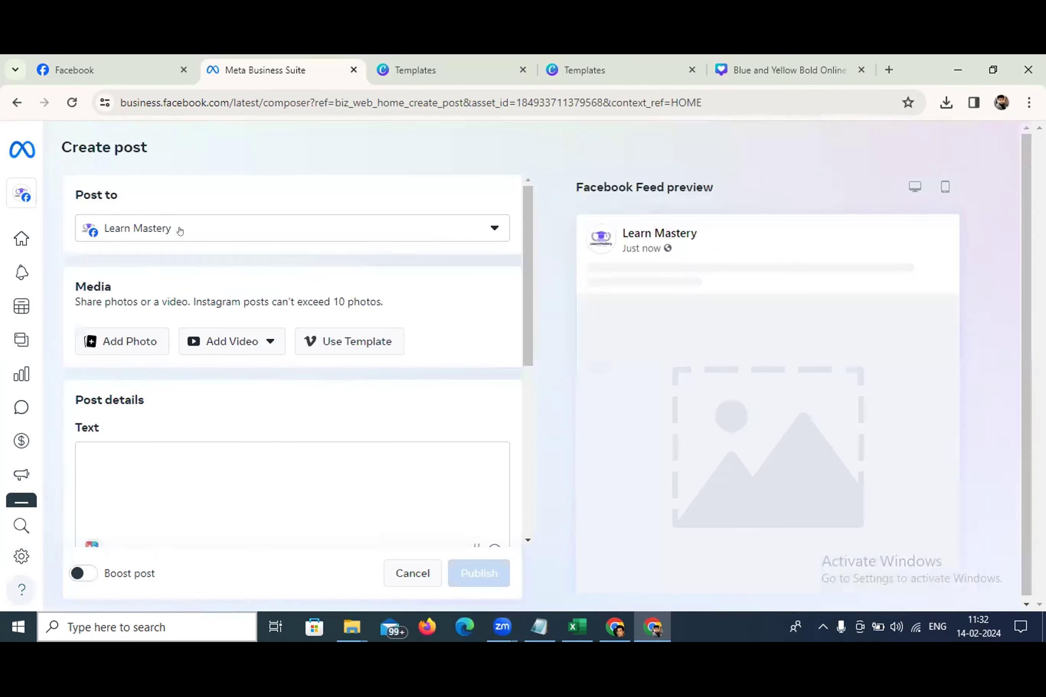
pyautogui.click(167, 229)
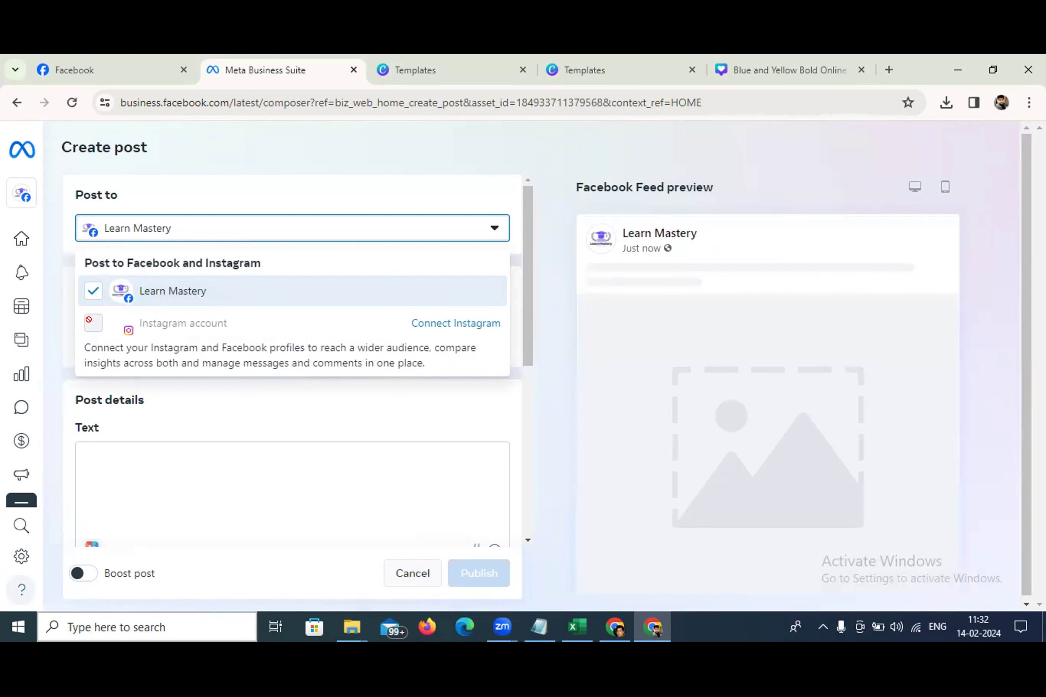
pyautogui.click(470, 171)
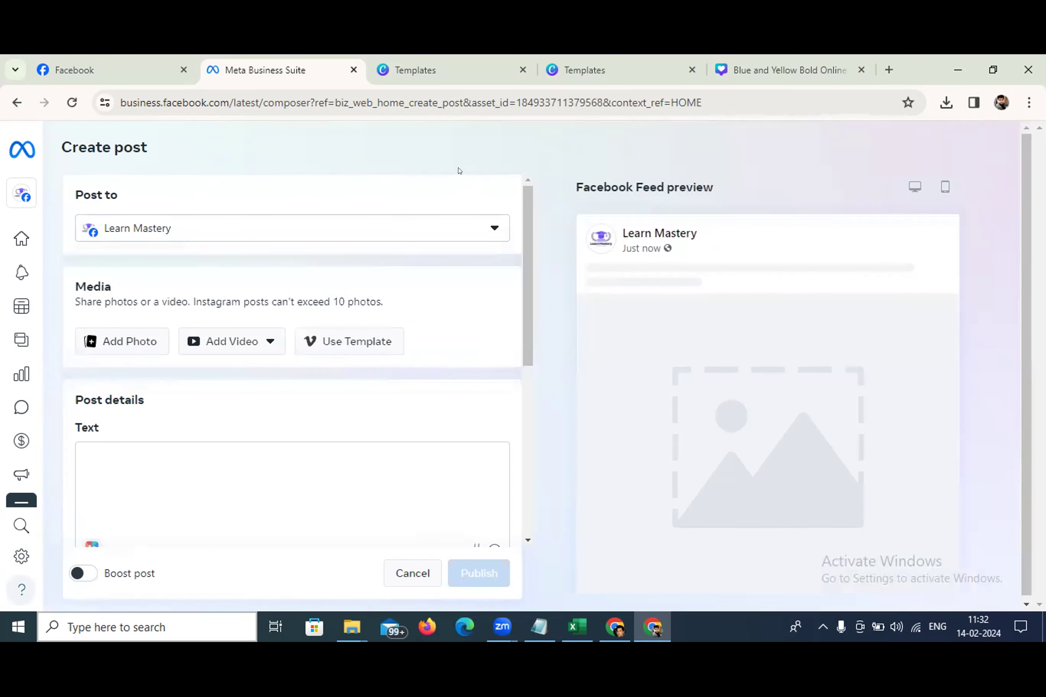
# Switch the working business account to Dilli Snack Haat
pyautogui.click(19, 193)
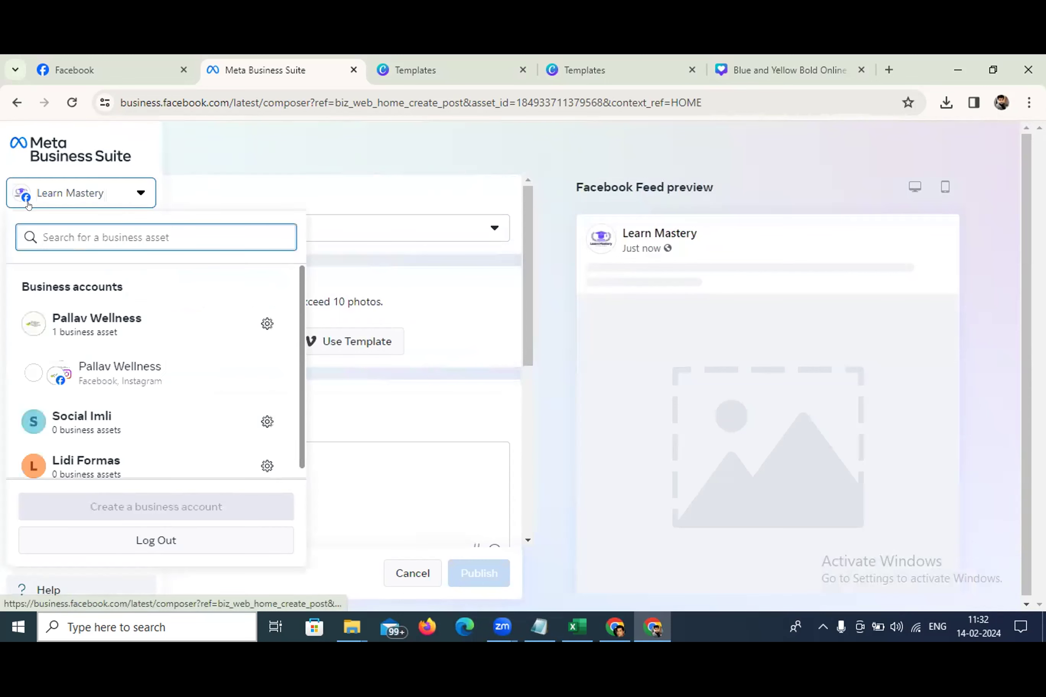
pyautogui.scroll(-3, 124, 331)
pyautogui.scroll(-3, 124, 331)
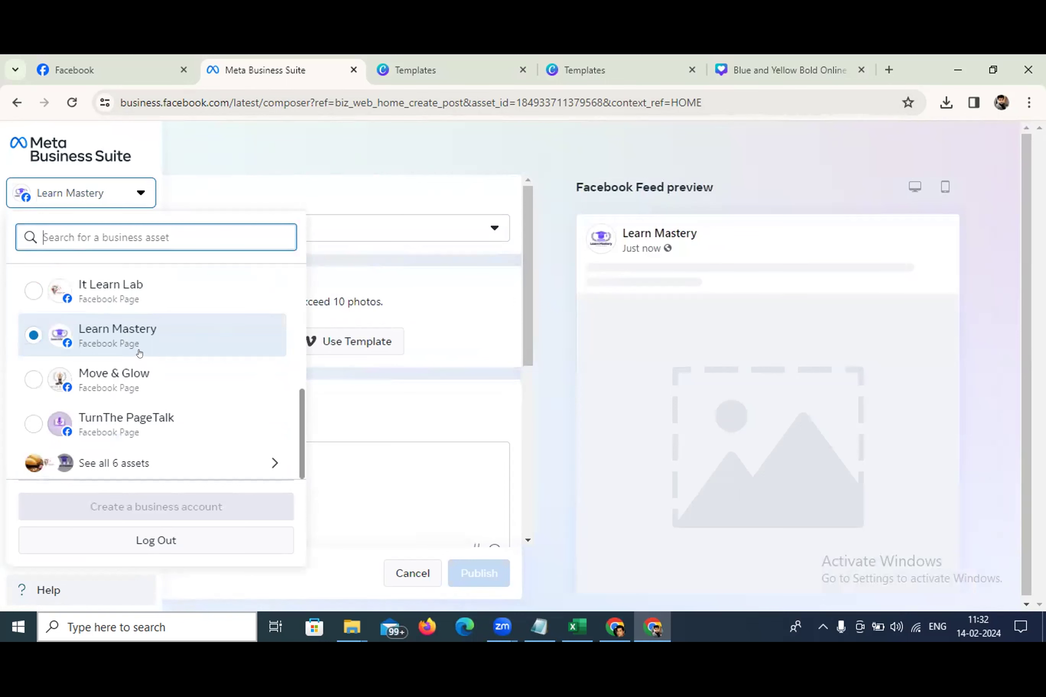
pyautogui.scroll(3, 139, 355)
pyautogui.click(115, 394)
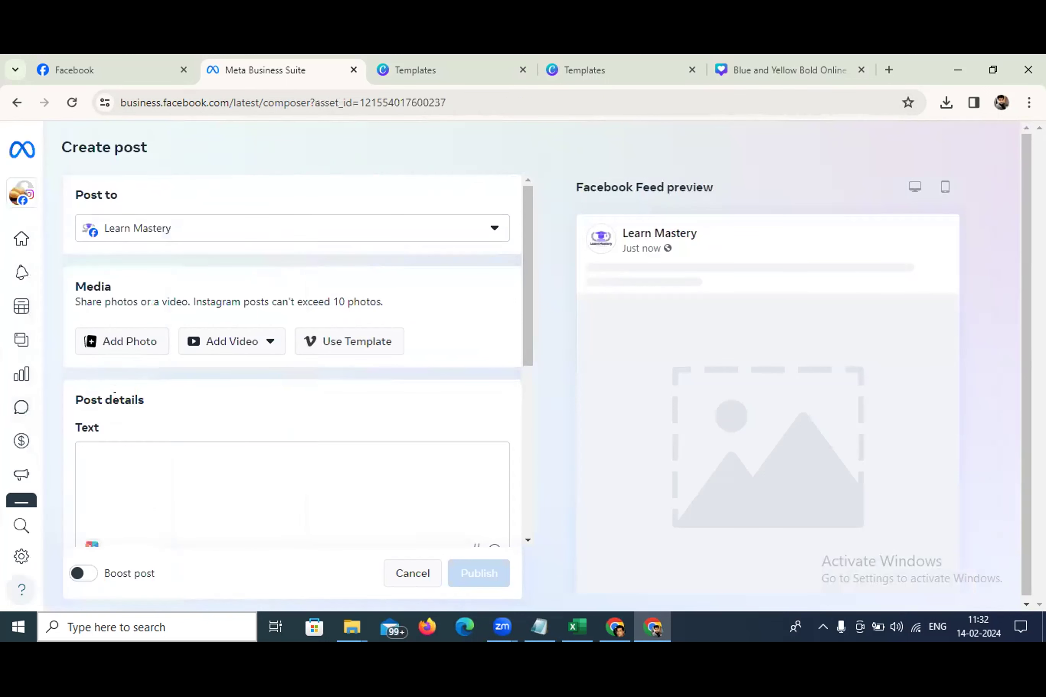
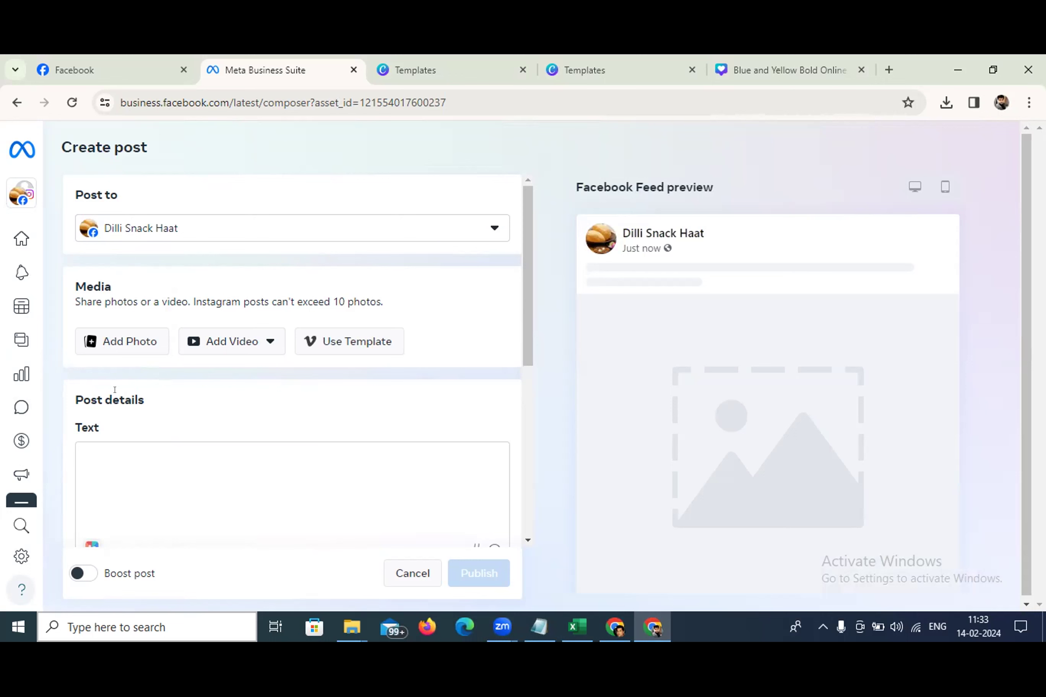
# Target both the Dilli Snack Haat page and dilli_snack_haat Instagram, then start adding a photo
pyautogui.click(153, 229)
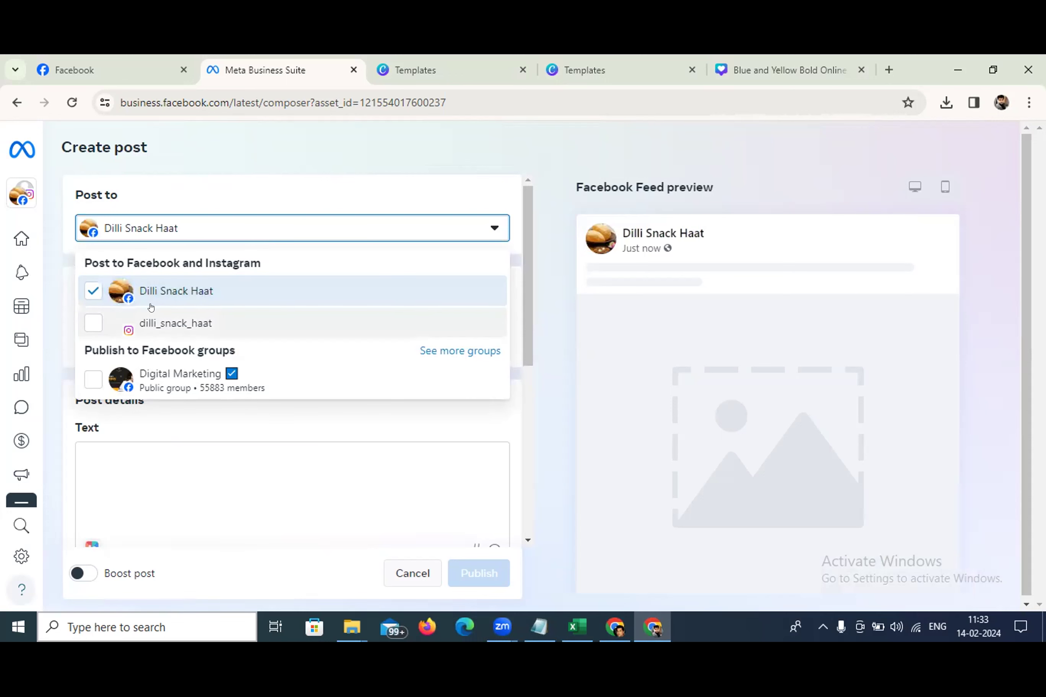
pyautogui.click(82, 329)
pyautogui.click(544, 413)
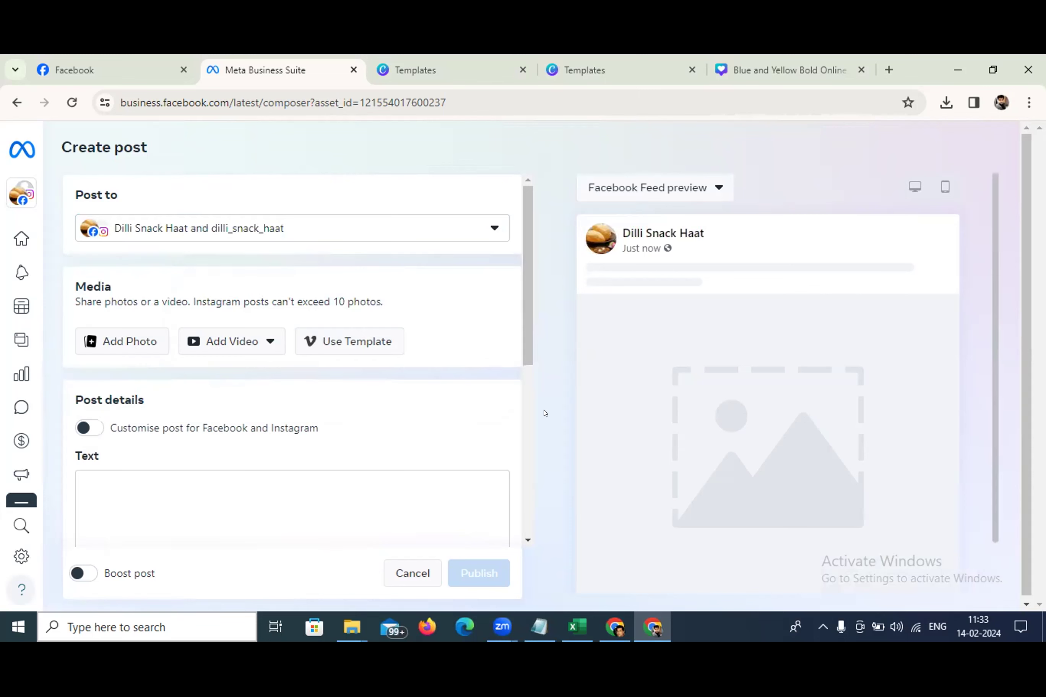
pyautogui.click(113, 341)
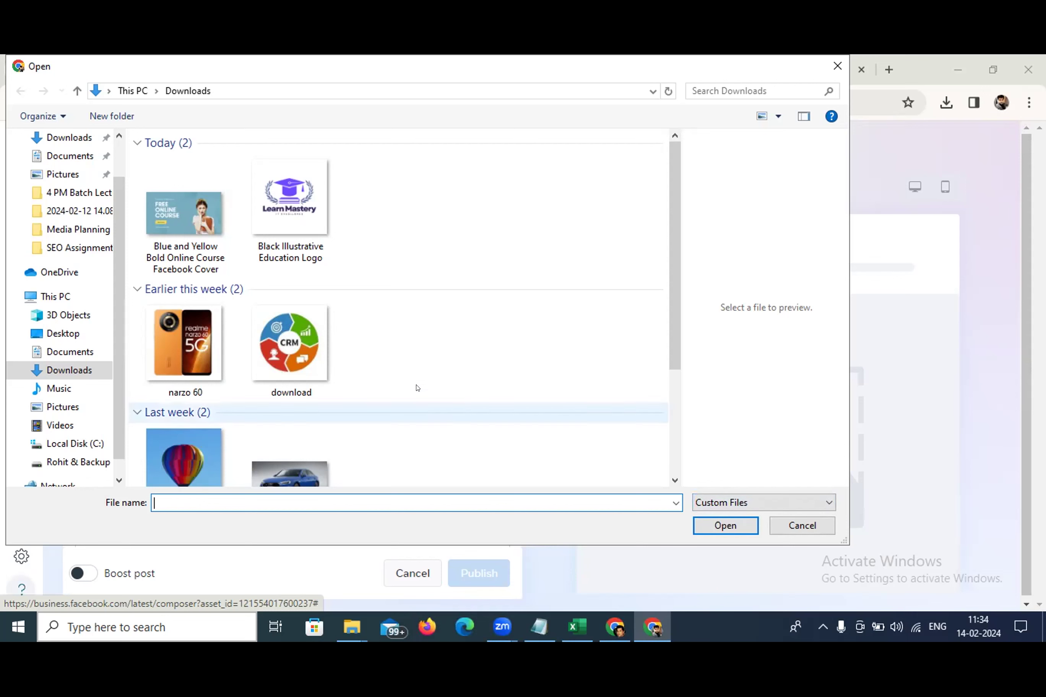
# Attach the 225 x 225 CRM image 'download' from the Downloads folder to the post
pyautogui.click(810, 526)
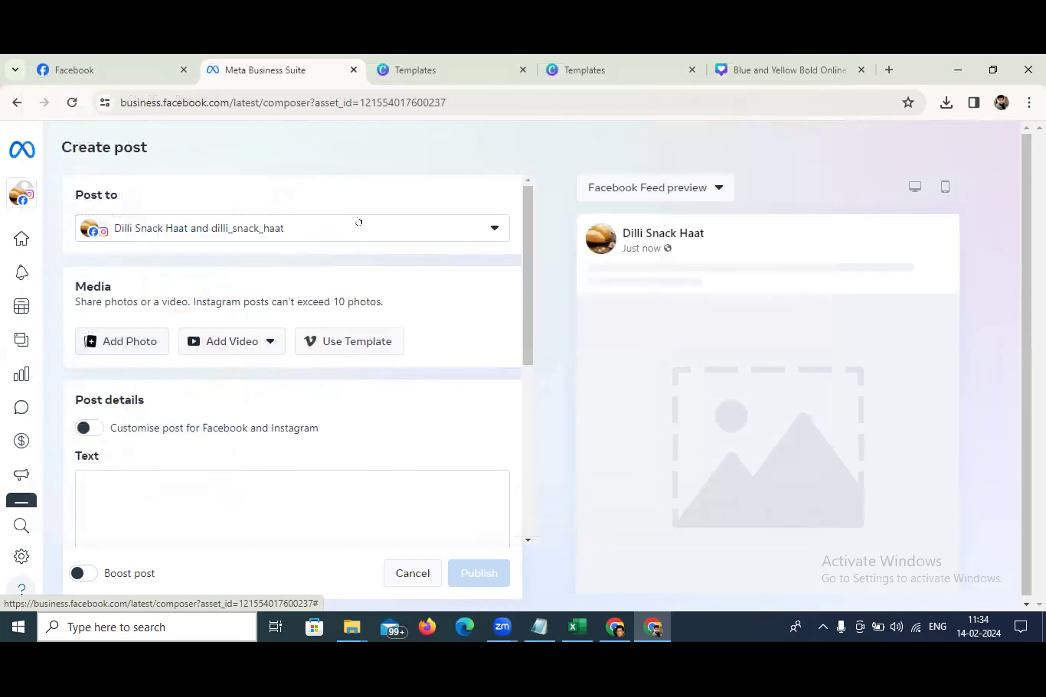
pyautogui.click(383, 228)
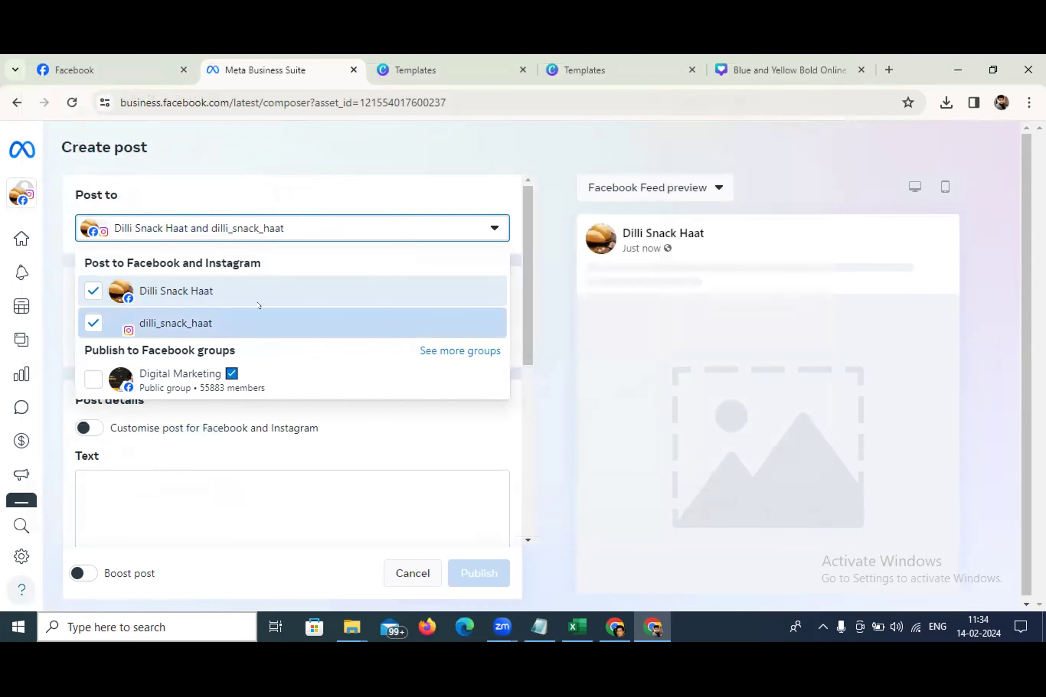
pyautogui.click(419, 221)
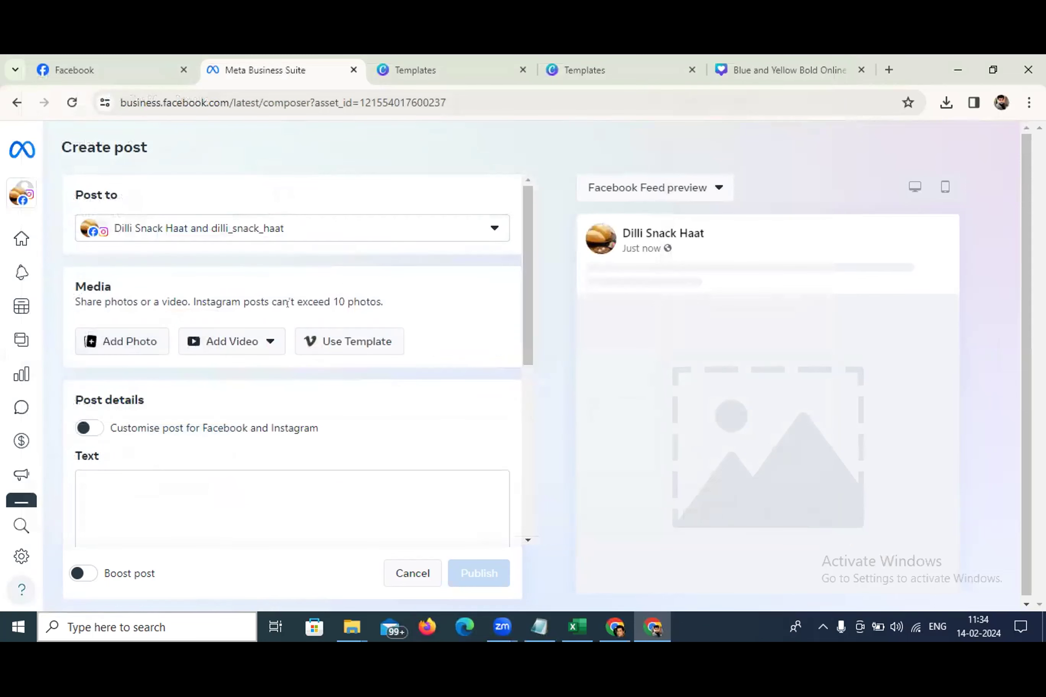
pyautogui.click(151, 333)
pyautogui.scroll(-3, 238, 307)
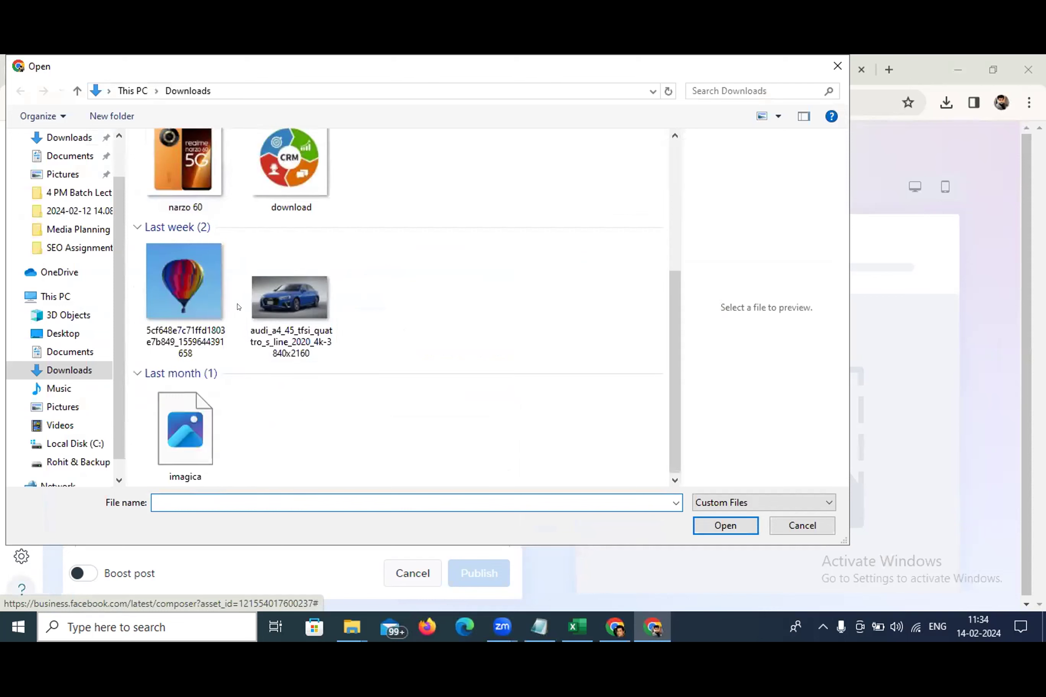
pyautogui.click(290, 170)
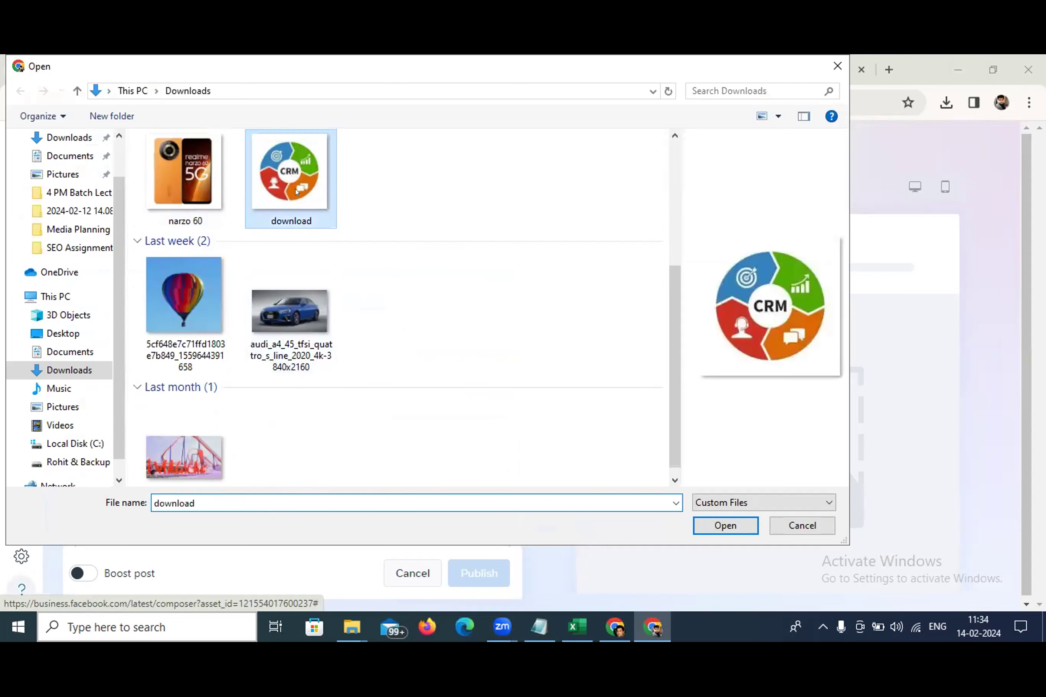
pyautogui.click(716, 525)
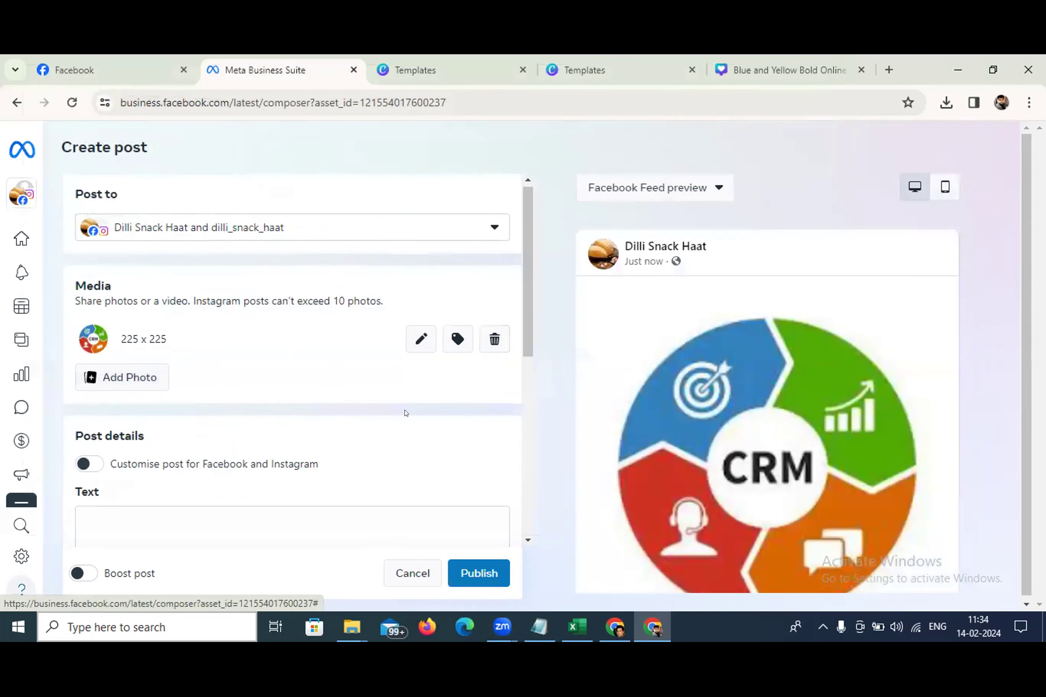
pyautogui.scroll(-3, 406, 415)
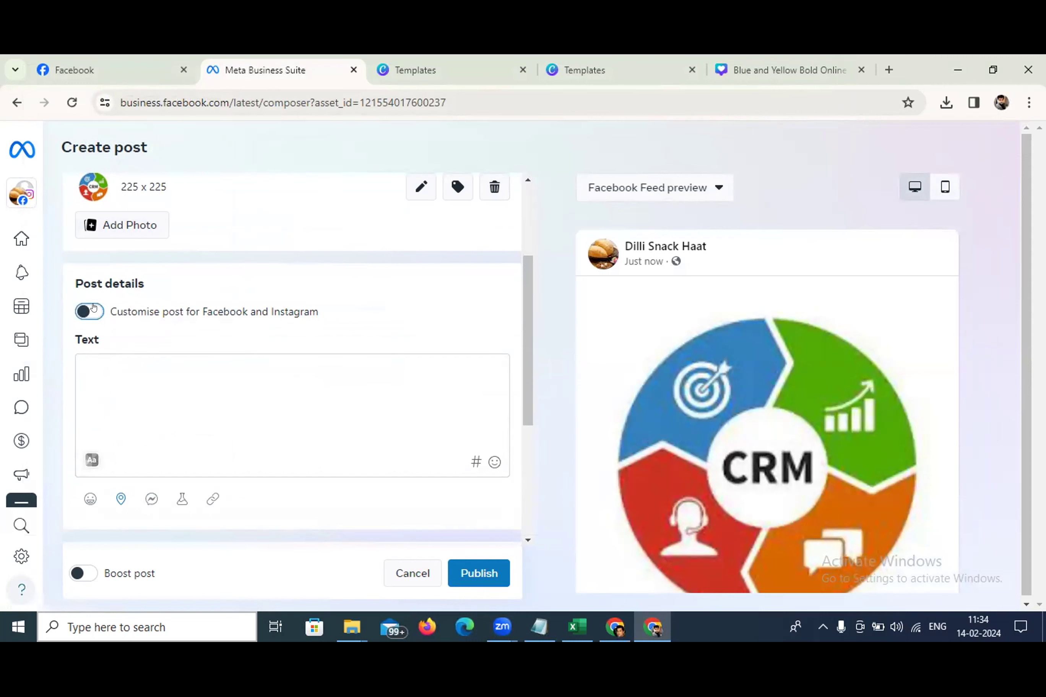
# Preview the Instagram version via Customise post, then revert to one shared text for both platforms
pyautogui.click(94, 308)
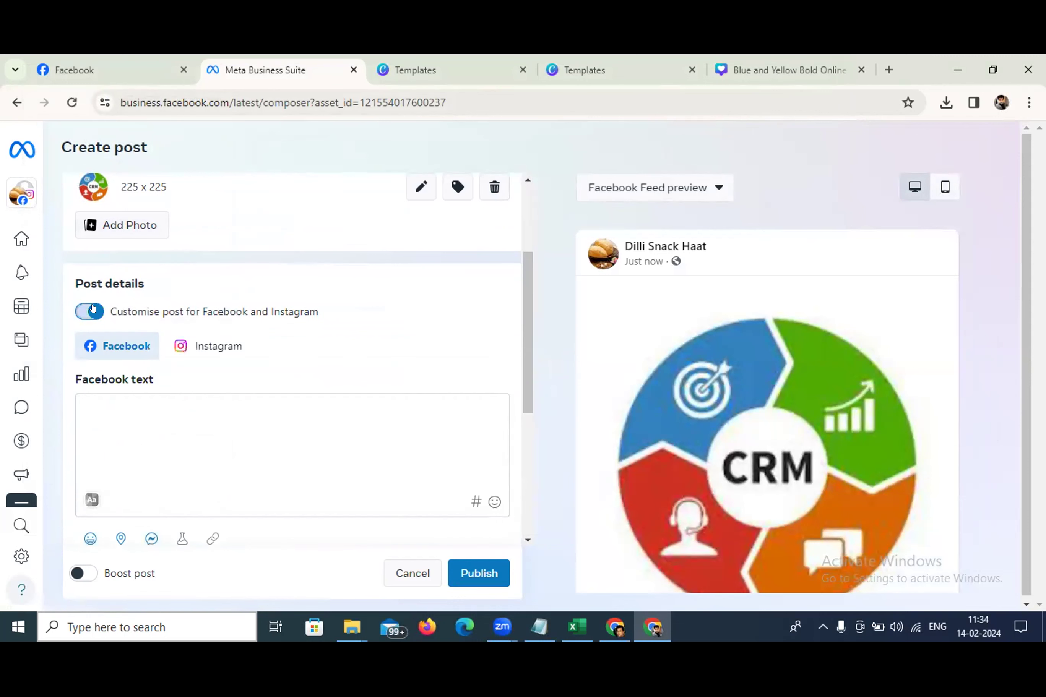
pyautogui.click(215, 351)
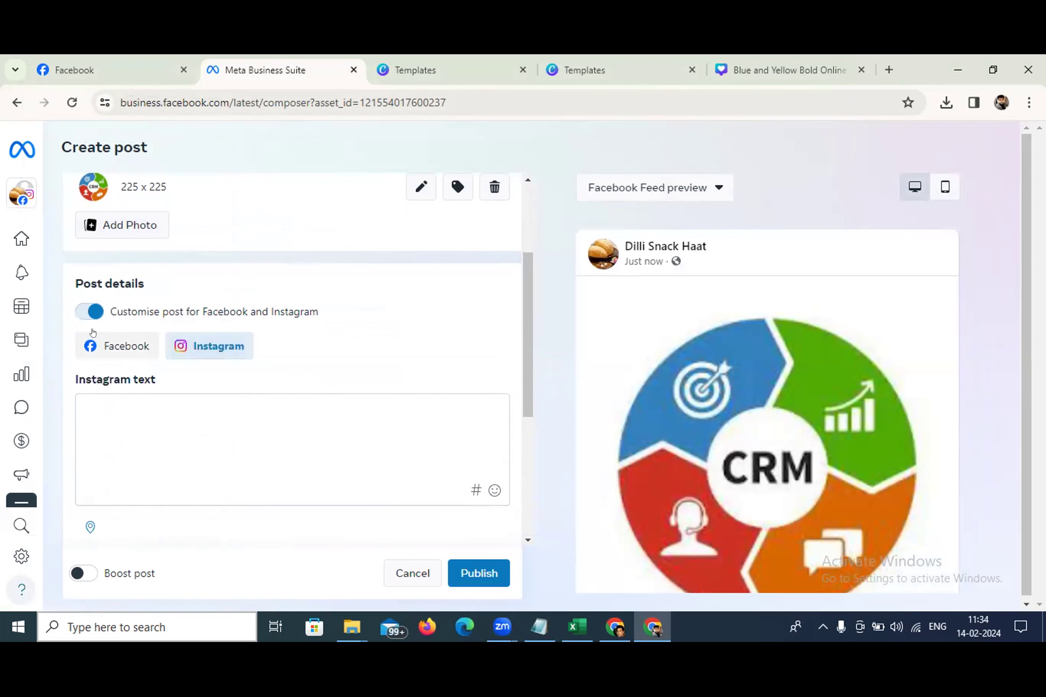
pyautogui.click(81, 312)
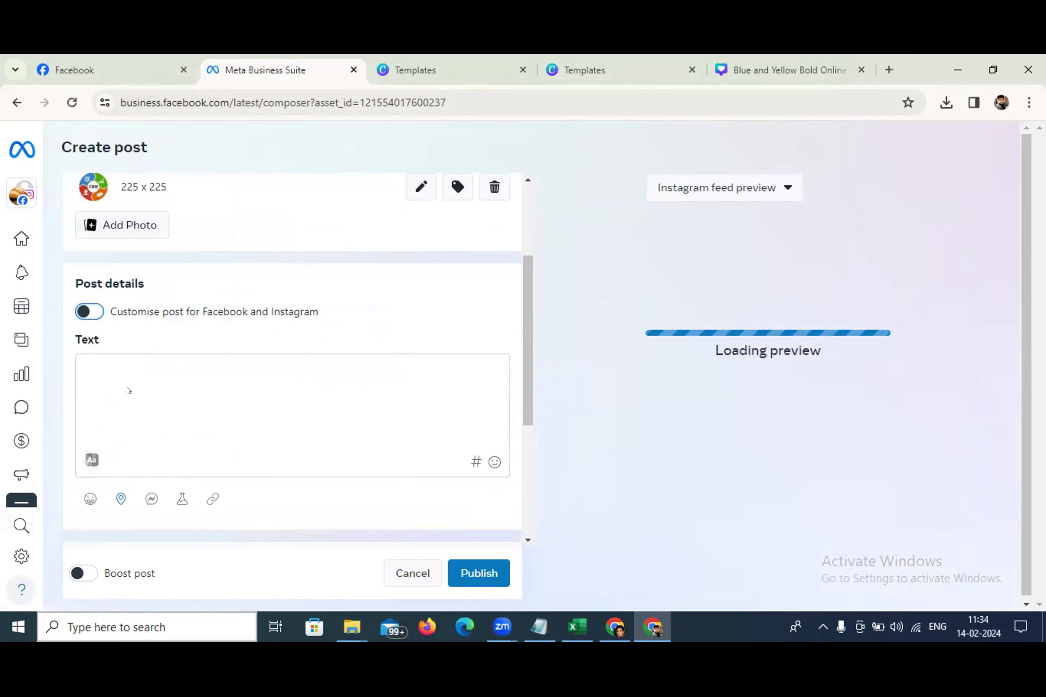
pyautogui.scroll(-5, 173, 399)
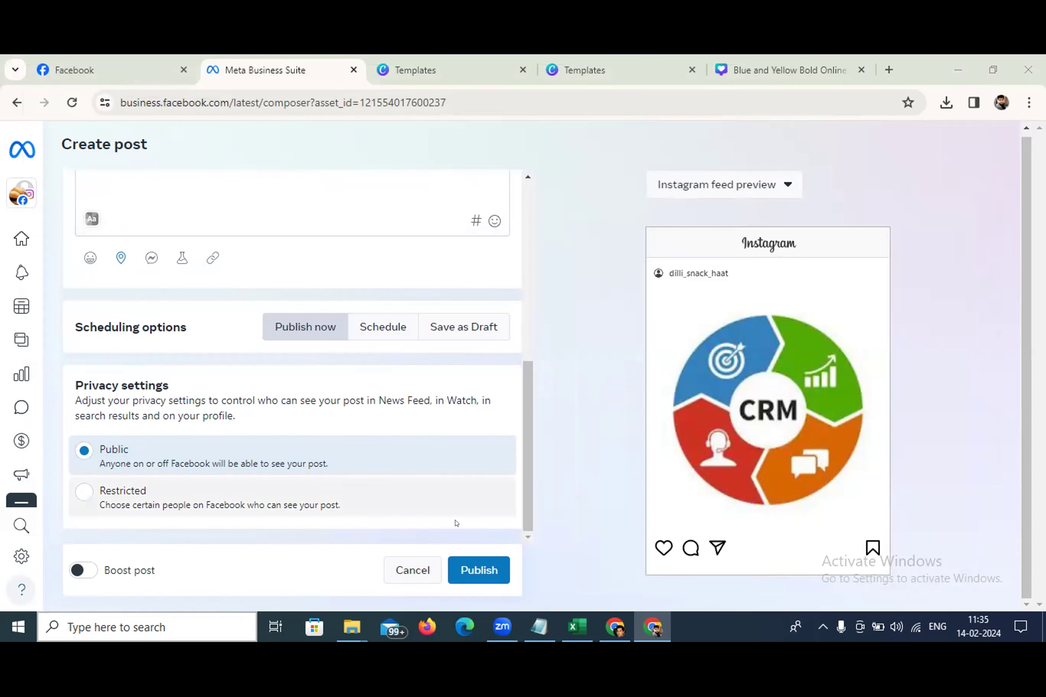
# Publish the CRM post now and choose Maybe later instead of boosting it
pyautogui.click(470, 565)
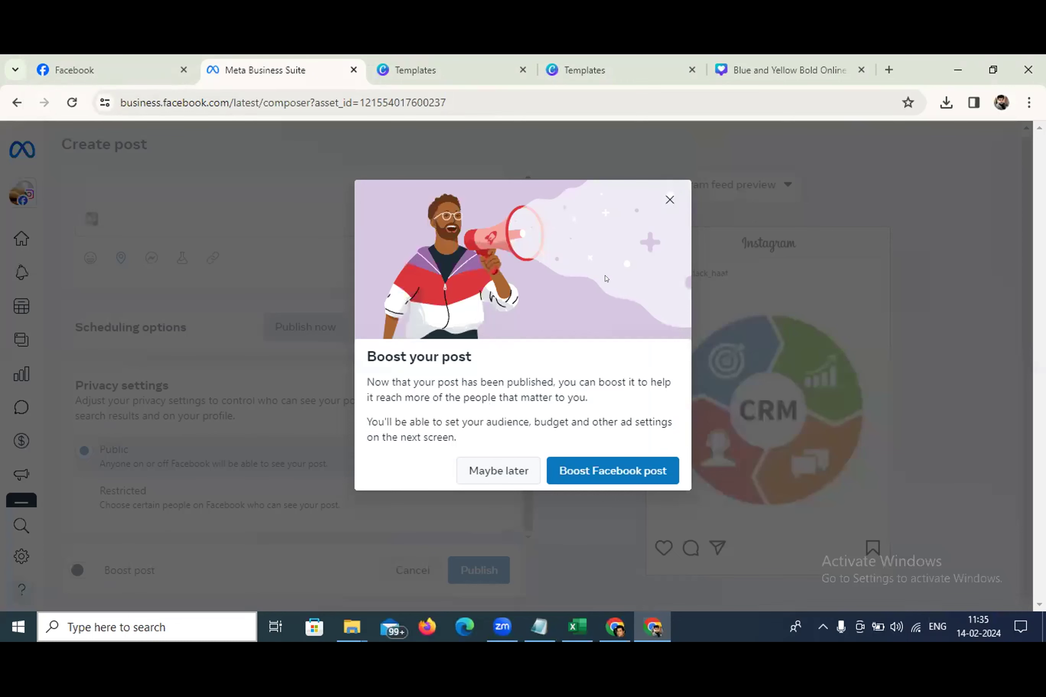
pyautogui.click(492, 471)
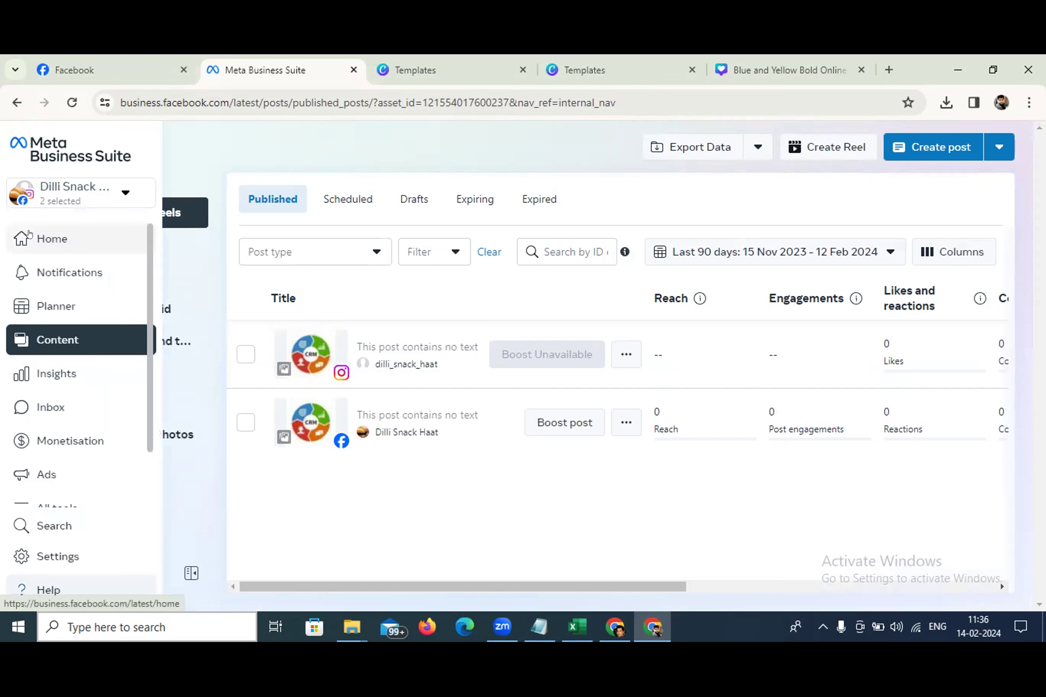
# Go to Home and scroll through the two CRM post cards under Manage your marketing content
pyautogui.click(28, 233)
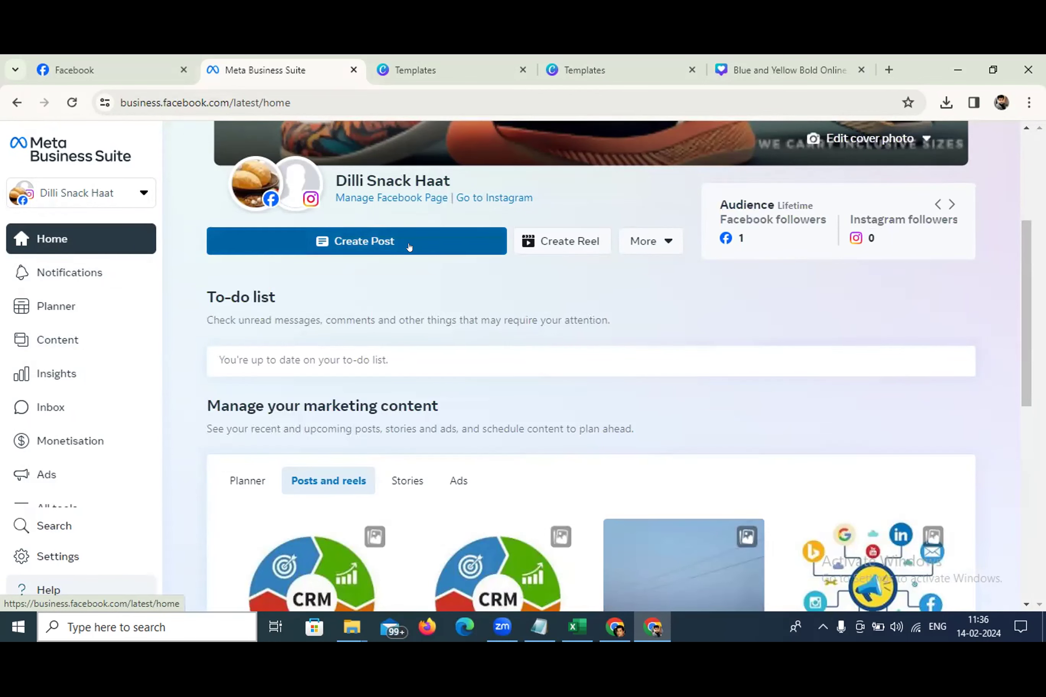
pyautogui.scroll(-5, 350, 377)
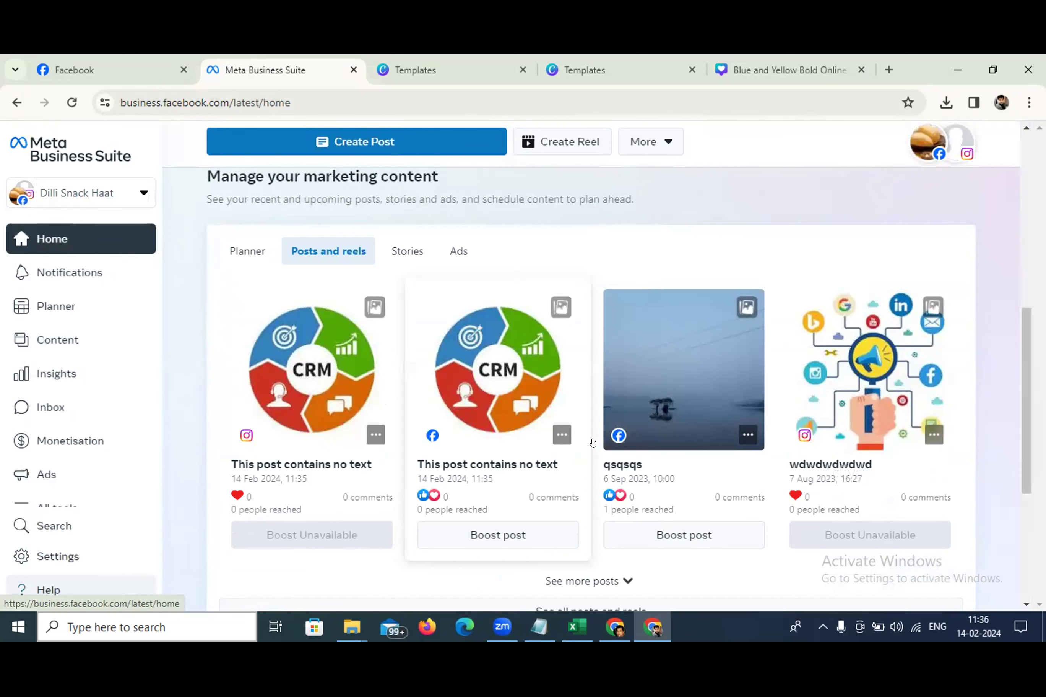
pyautogui.scroll(5, 327, 428)
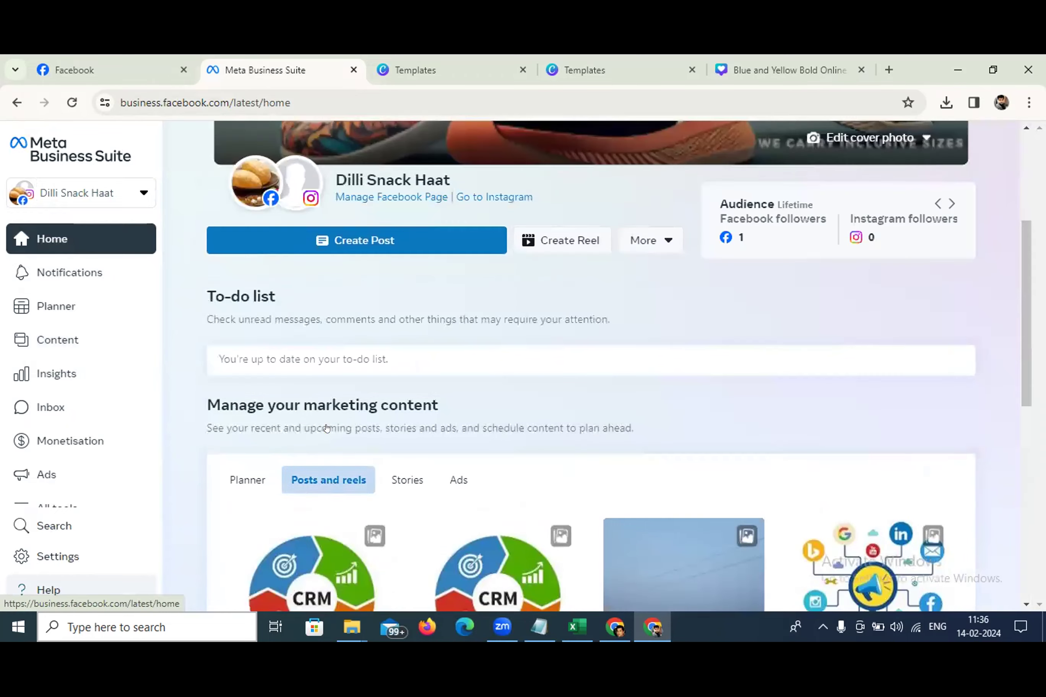
pyautogui.scroll(3, 335, 426)
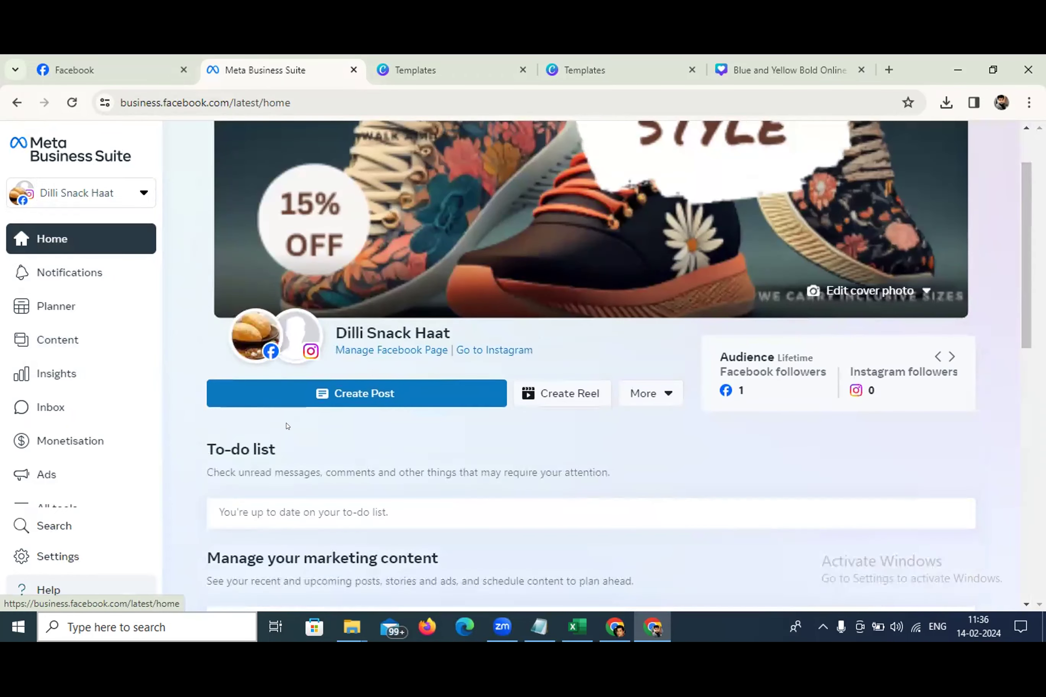
pyautogui.scroll(-13, 336, 427)
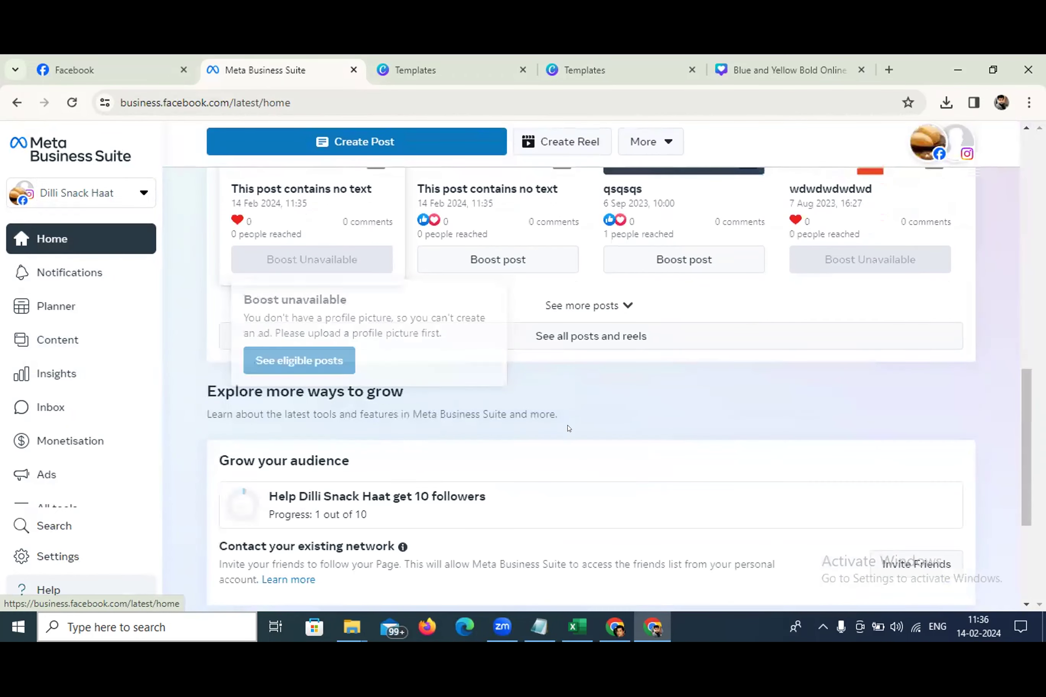
pyautogui.scroll(-4, 651, 439)
pyautogui.scroll(6, 652, 439)
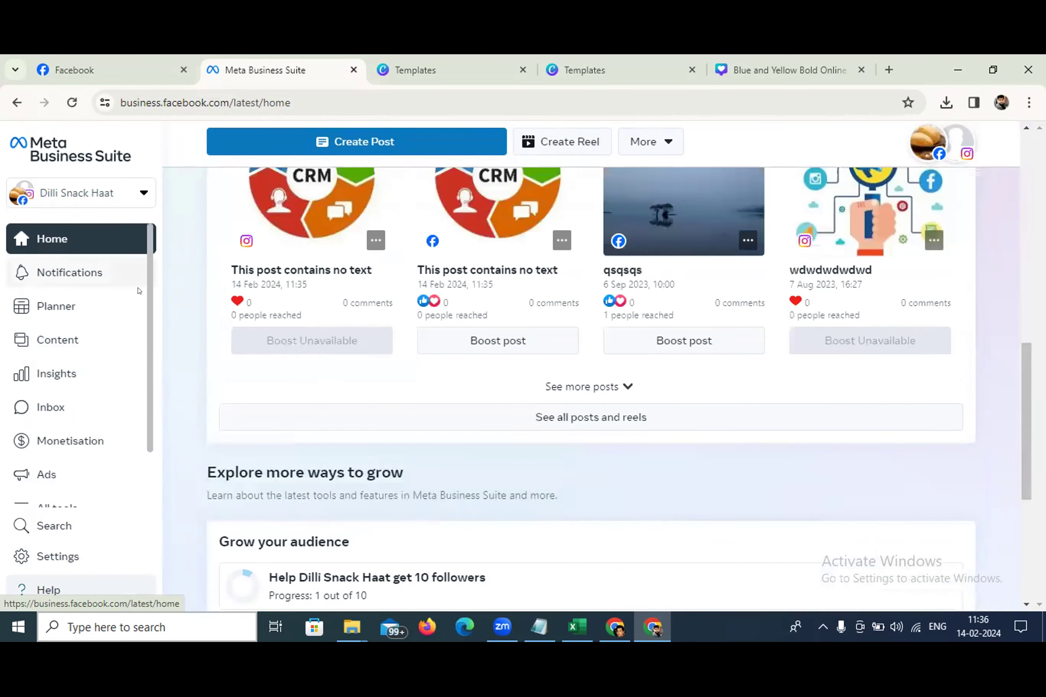
pyautogui.scroll(10, 419, 350)
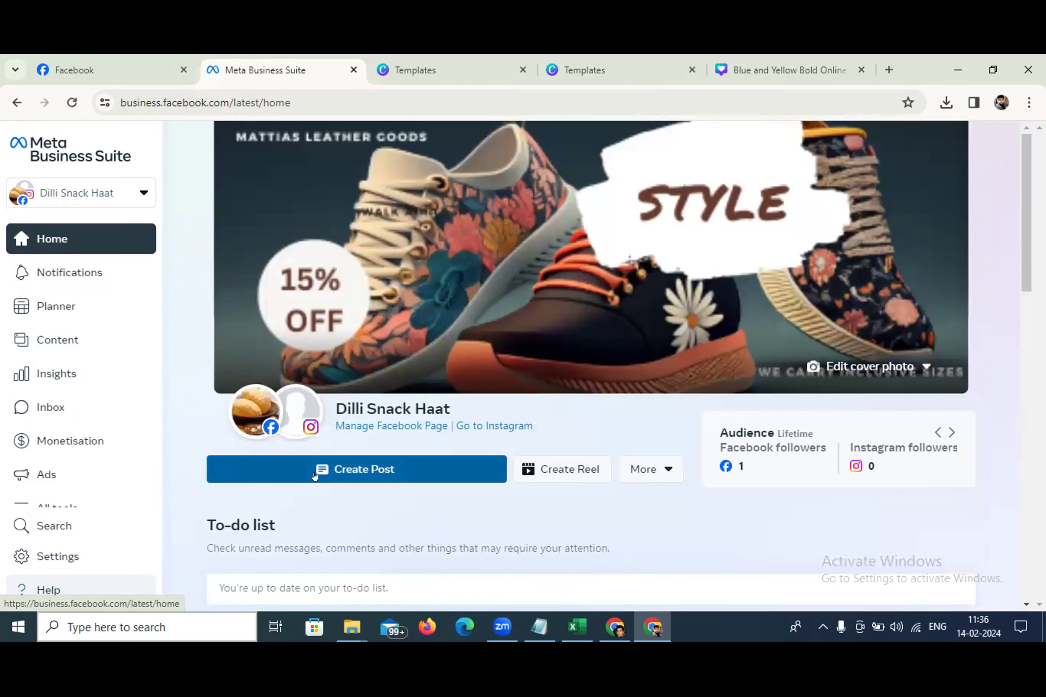
pyautogui.moveTo(239, 417)
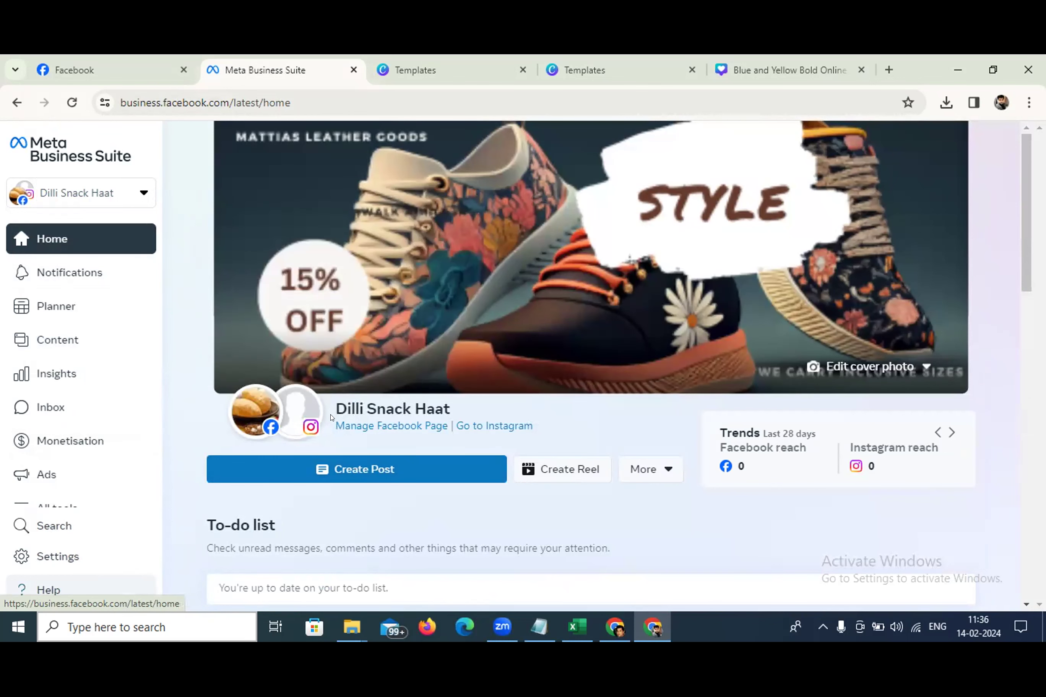
pyautogui.moveTo(301, 414)
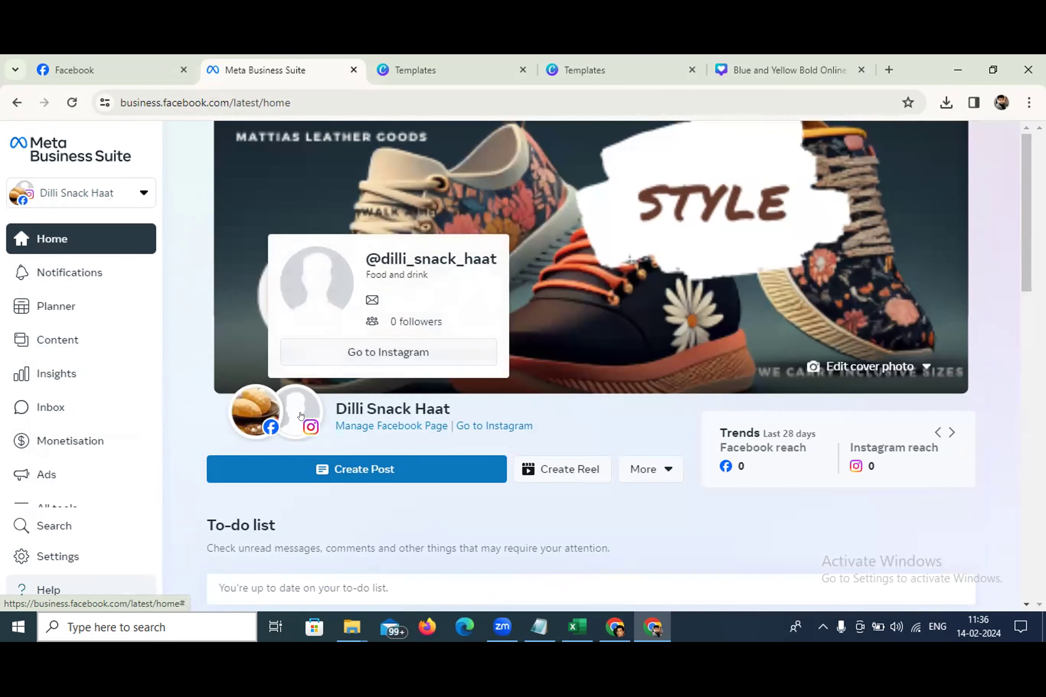
# Check Notifications, then open the Planner week view showing both CRM posts at 11:35 on Wed 14
pyautogui.click(55, 271)
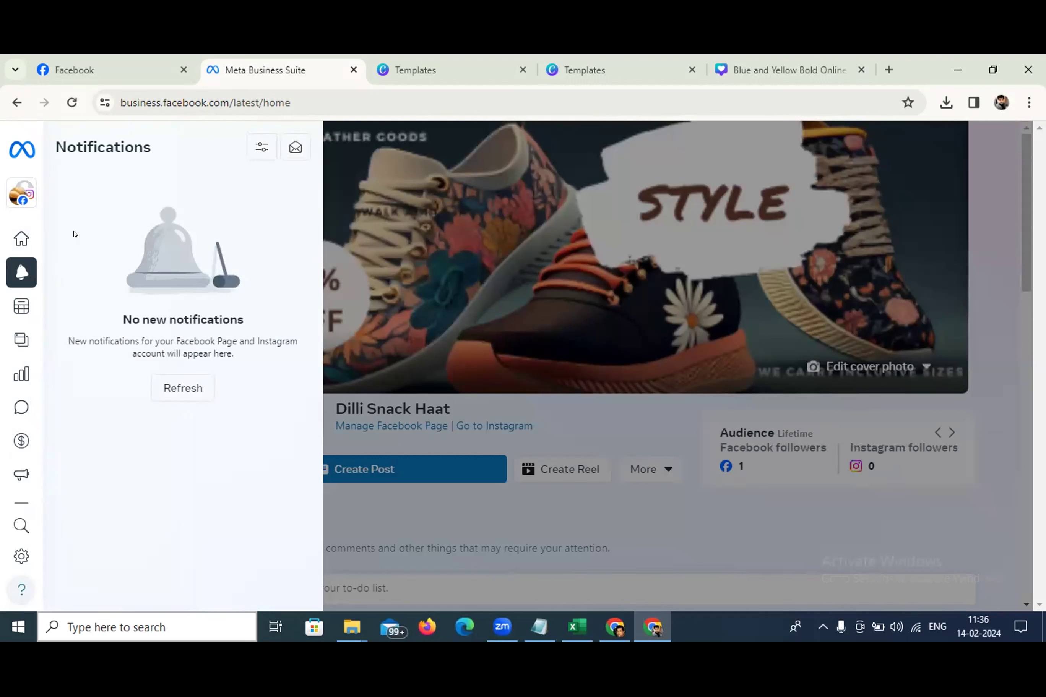
pyautogui.moveTo(16, 282)
pyautogui.click(31, 306)
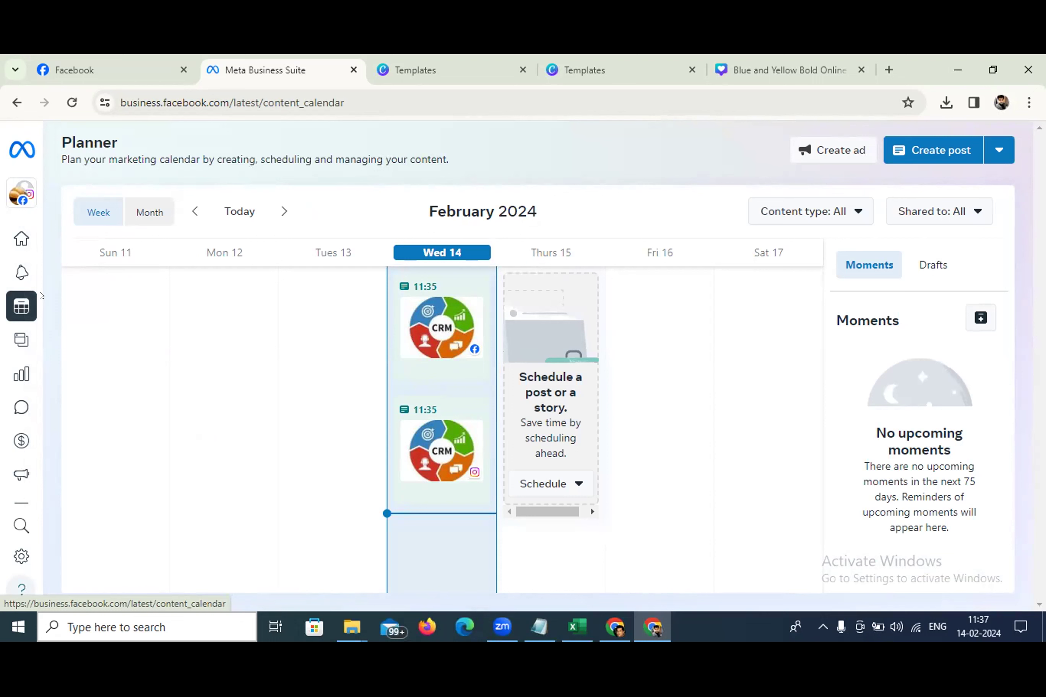
# Switch the Planner to the February 2024 Month view and scroll through the calendar
pyautogui.moveTo(40, 297)
pyautogui.click(142, 209)
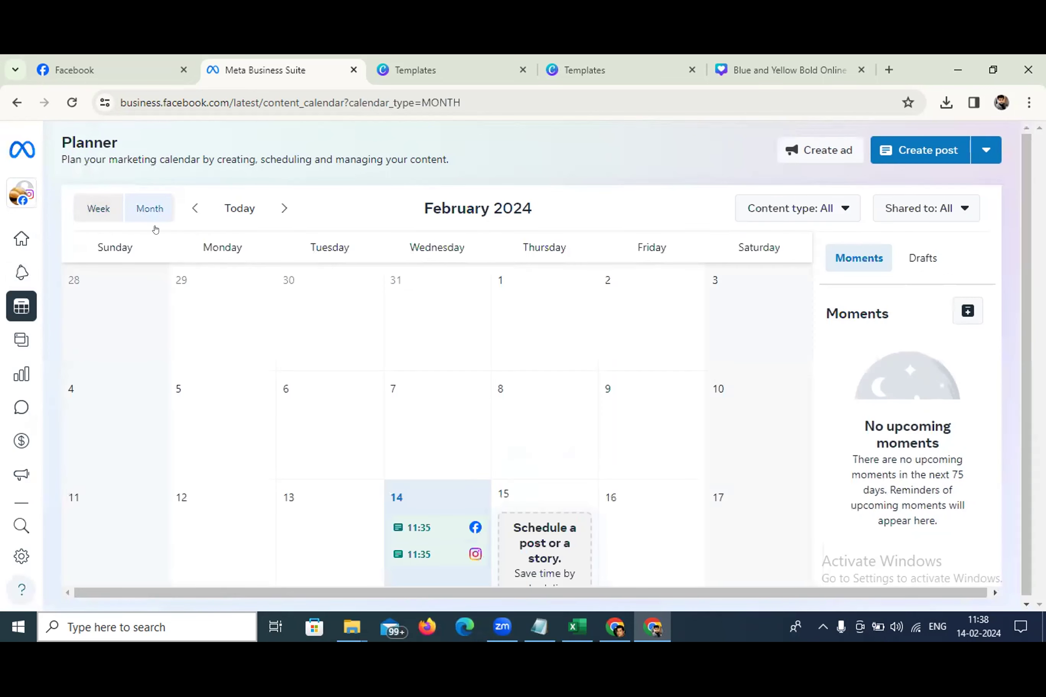
pyautogui.scroll(-5, 418, 387)
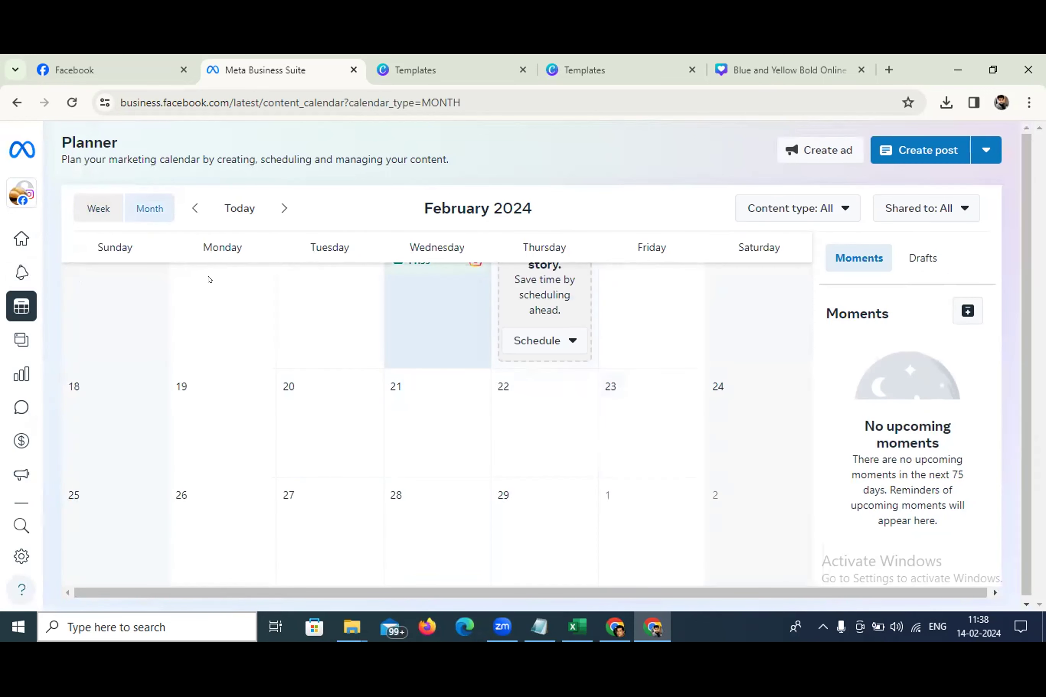
pyautogui.scroll(5, 210, 281)
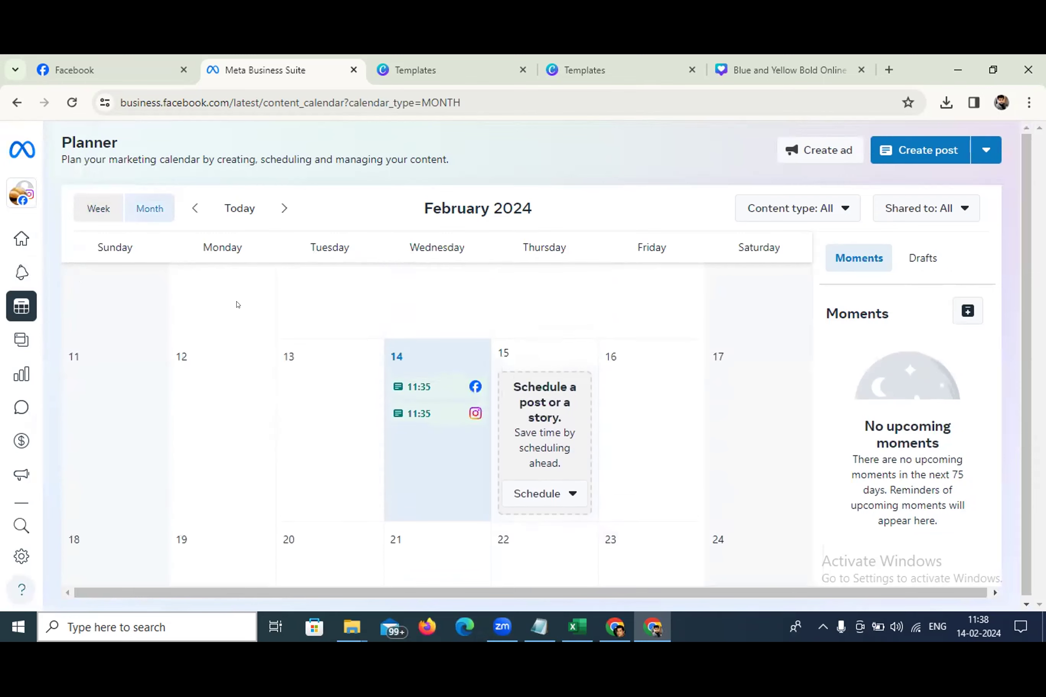
# Open Content's published posts and set the date range to Lifetime (14 May 2023 – 12 Feb 2024)
pyautogui.click(26, 340)
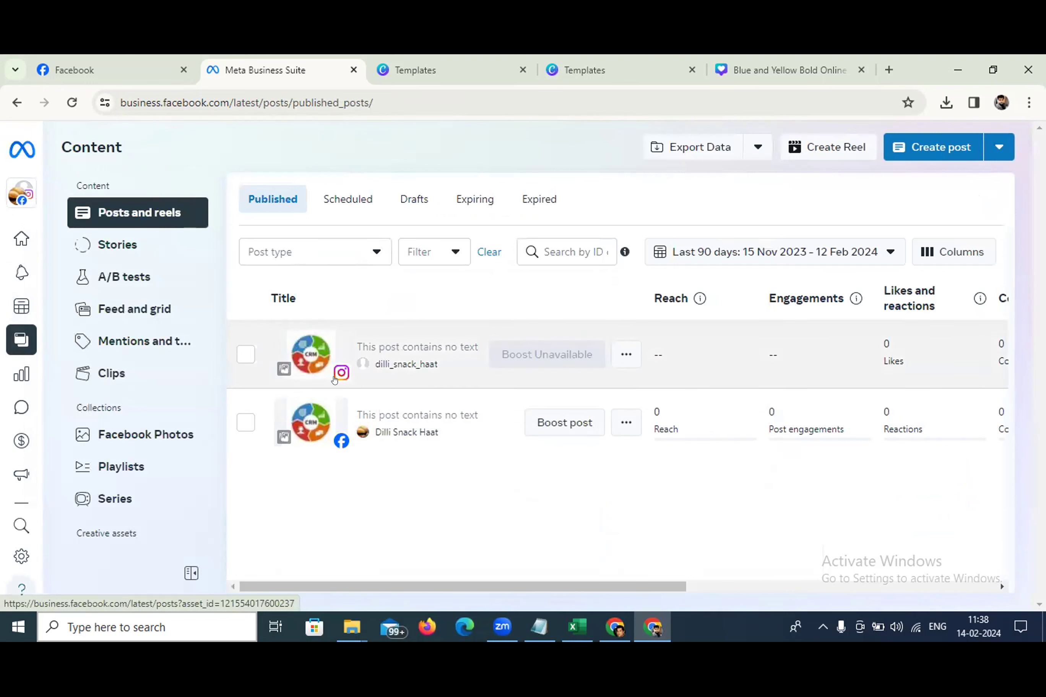
pyautogui.click(803, 256)
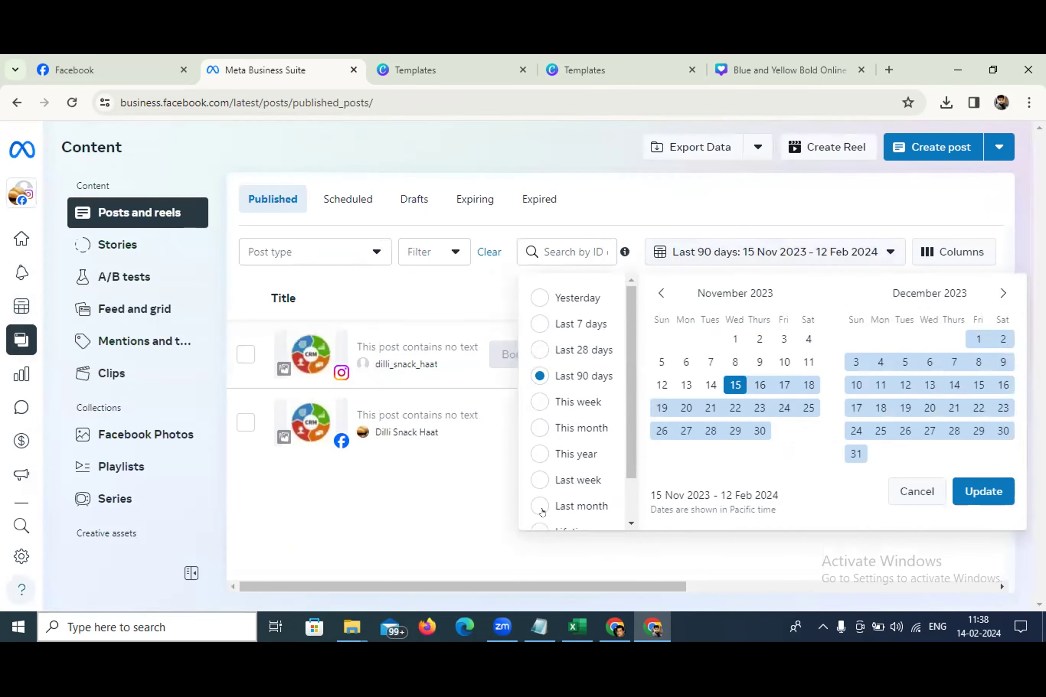
pyautogui.scroll(-2, 542, 509)
pyautogui.click(538, 480)
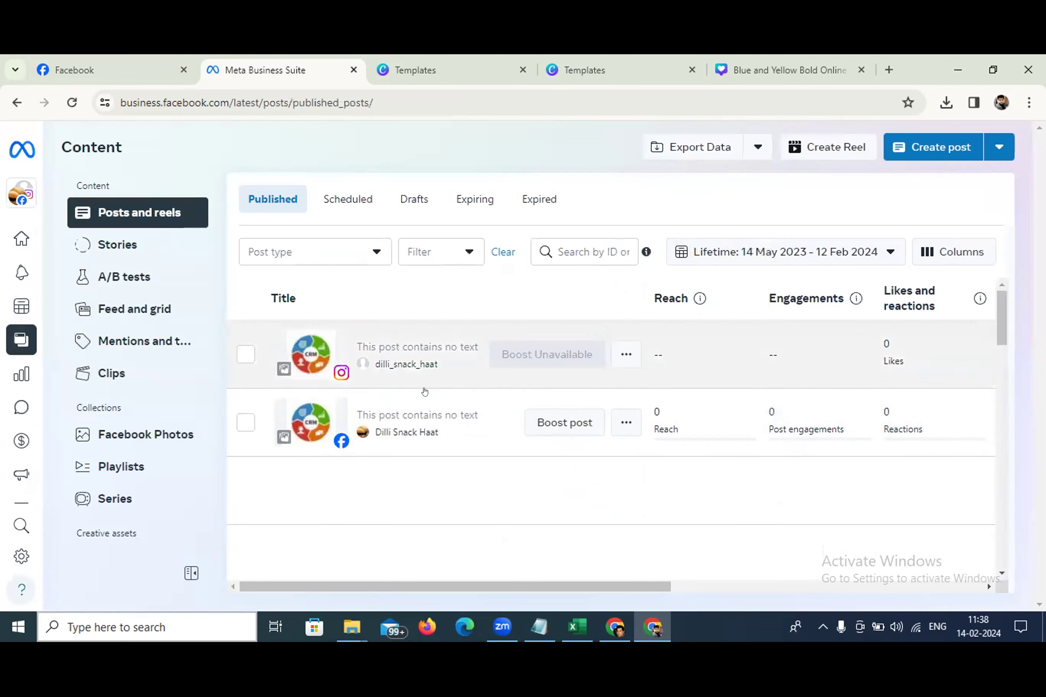
# Scroll through the published posts table, with both CRM posts listed at the top
pyautogui.scroll(-3, 445, 388)
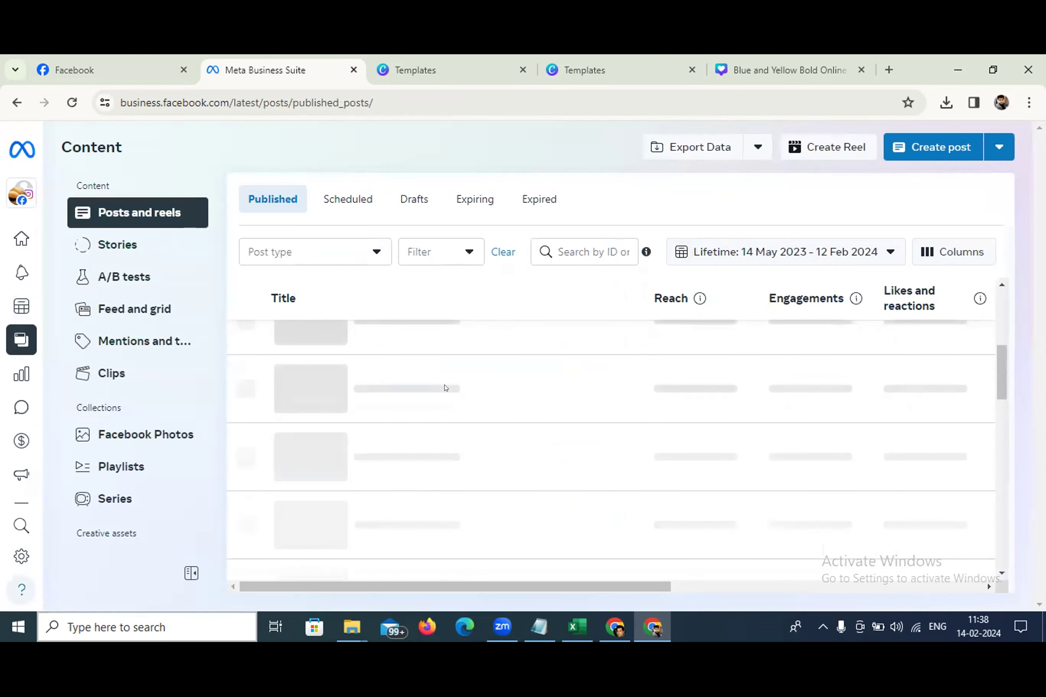
pyautogui.scroll(1, 445, 382)
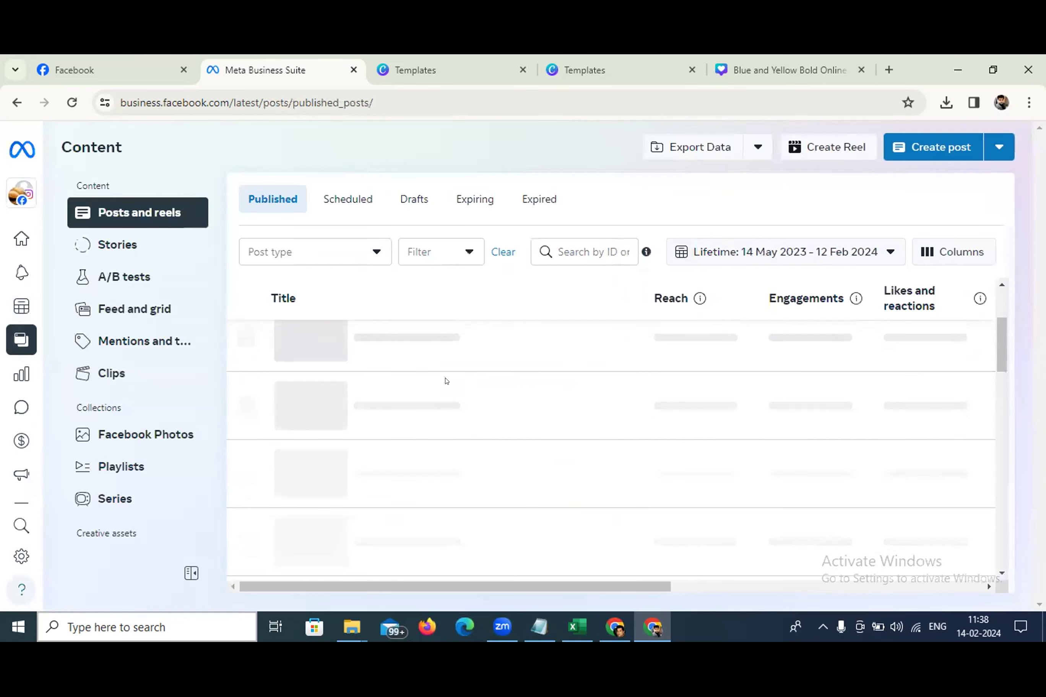
pyautogui.scroll(1, 446, 381)
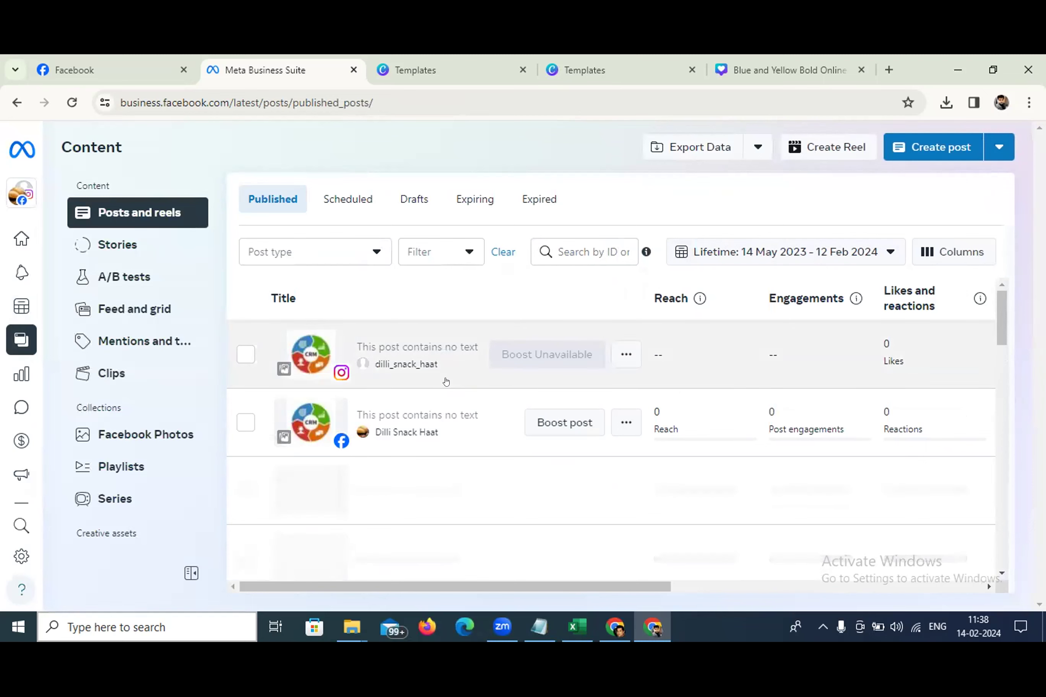
pyautogui.scroll(-1, 473, 392)
pyautogui.scroll(-5, 473, 392)
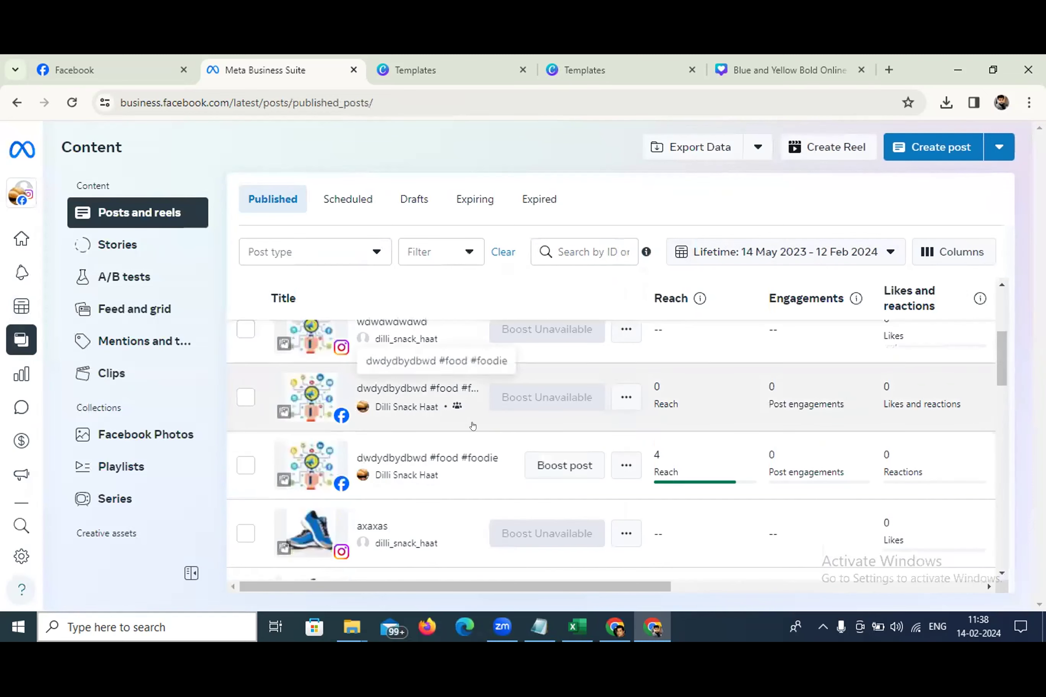
pyautogui.scroll(-5, 468, 419)
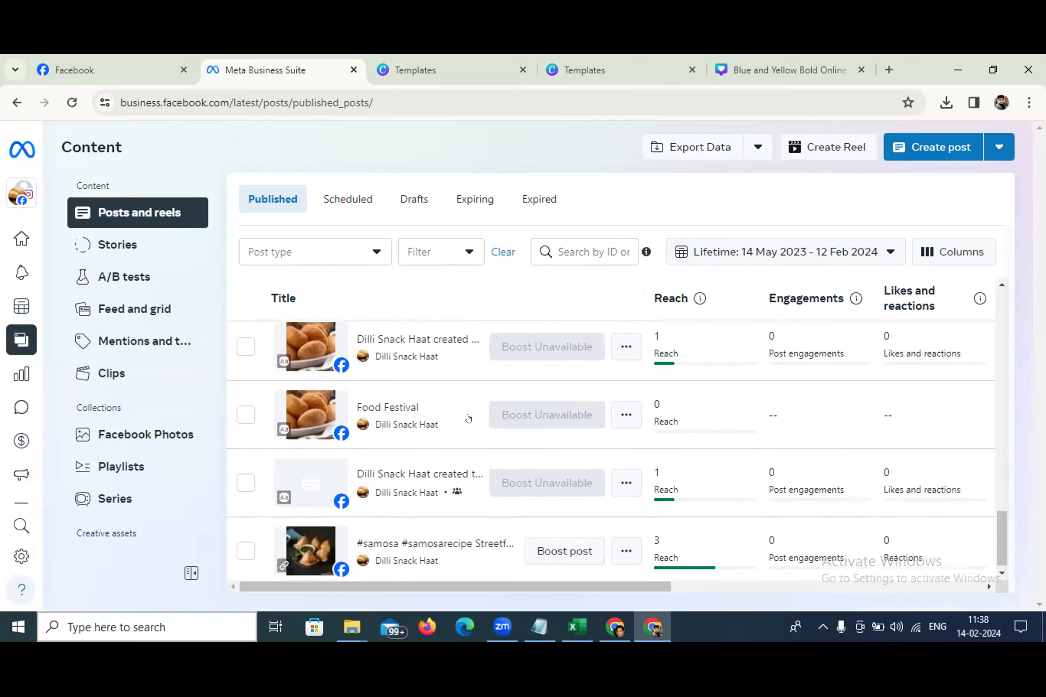
pyautogui.scroll(10, 464, 409)
pyautogui.scroll(-5, 460, 401)
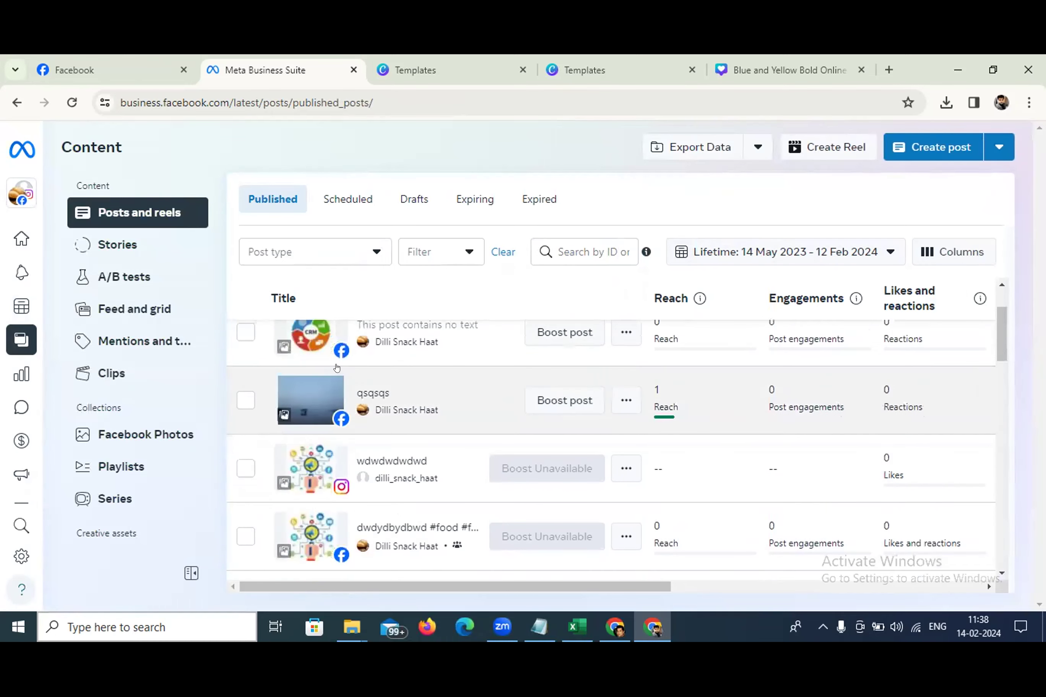
# Open Insights, dismiss the weekly plan and last-week review popups, and view the full Overview
pyautogui.click(30, 369)
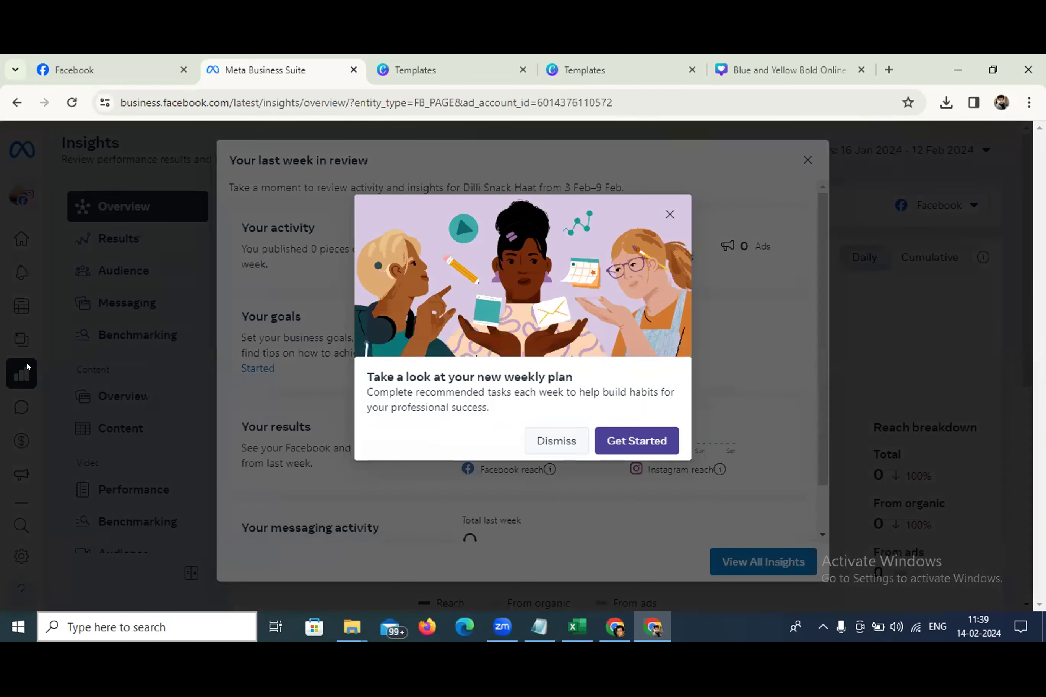
pyautogui.click(554, 445)
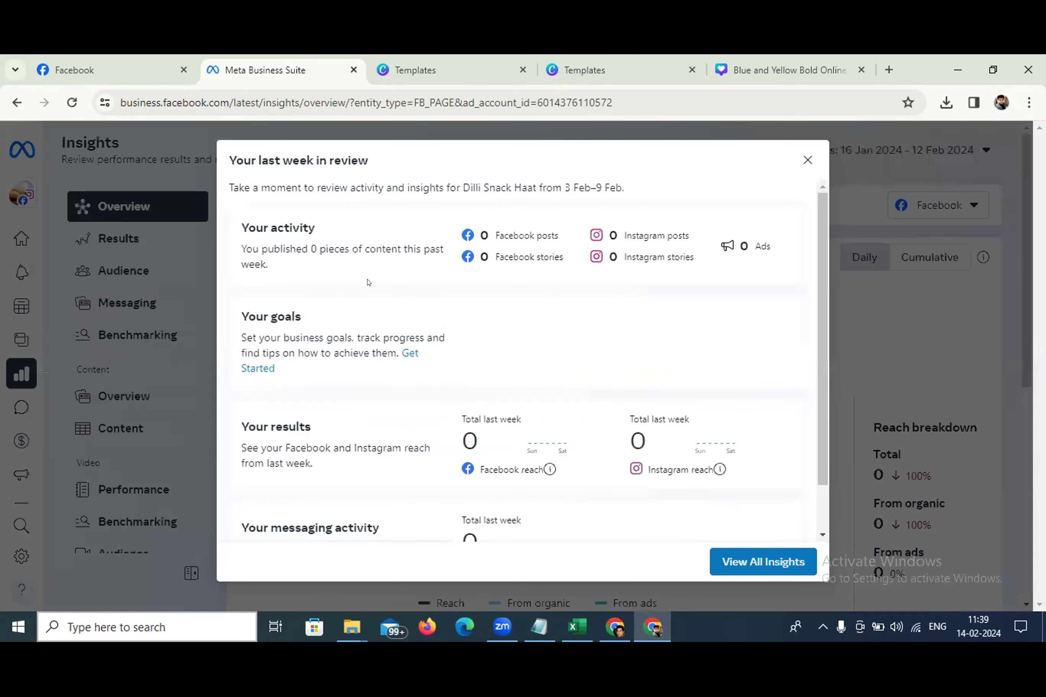
pyautogui.scroll(-2, 490, 415)
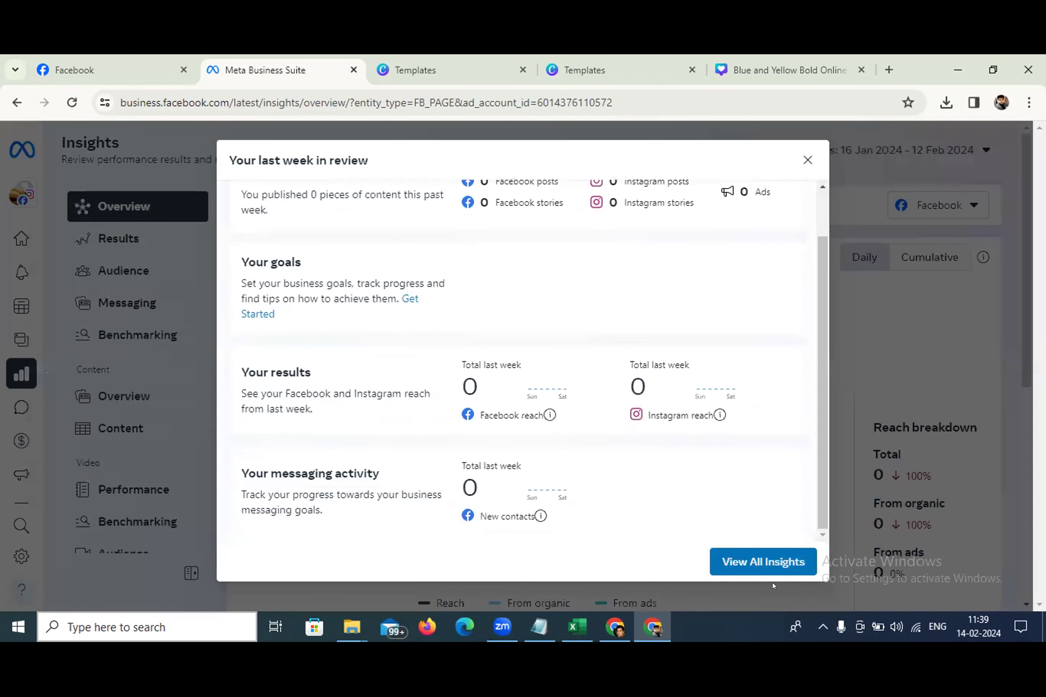
pyautogui.click(737, 561)
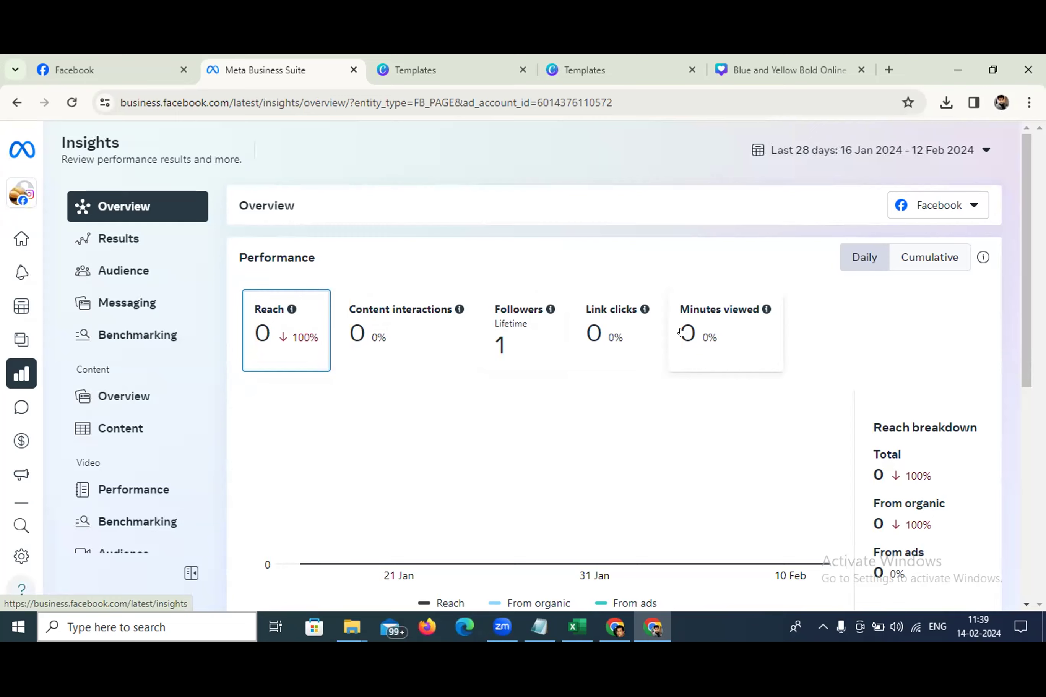
pyautogui.scroll(-8, 628, 364)
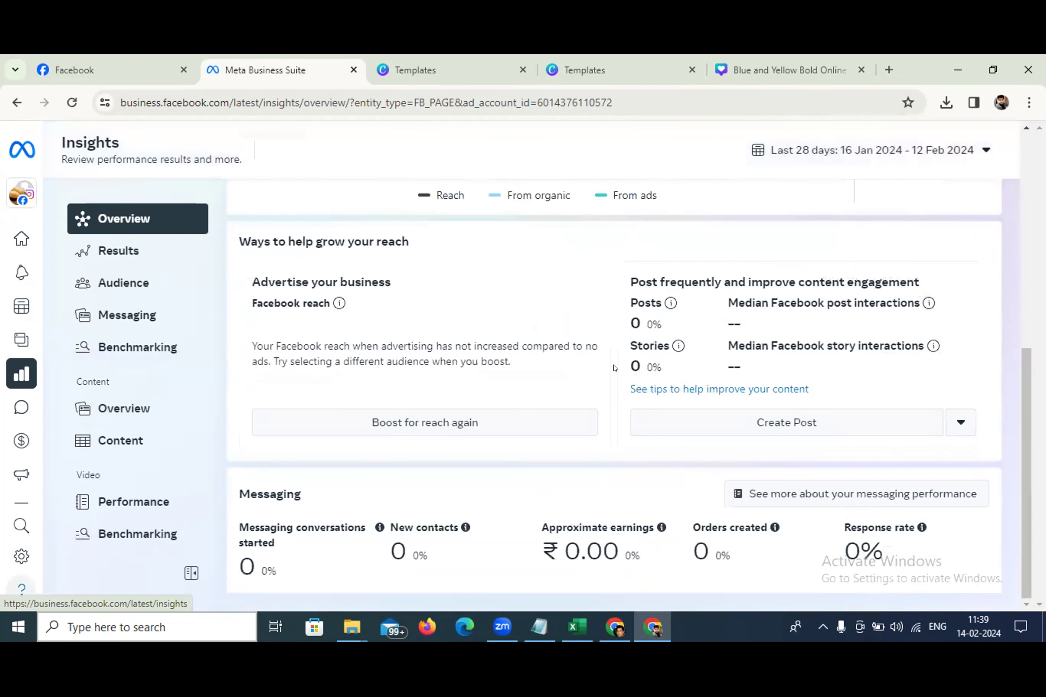
# Browse the Results for Reach, Visits, New likes and Ad trends, then switch to Audience
pyautogui.click(129, 257)
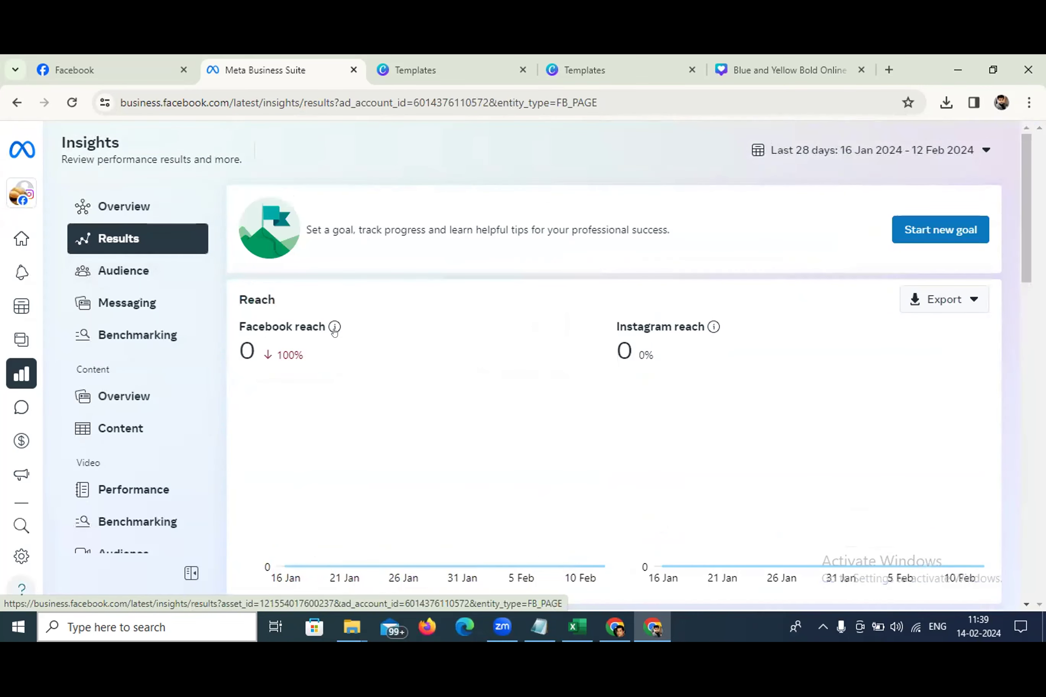
pyautogui.scroll(-3, 625, 367)
pyautogui.scroll(-7, 625, 367)
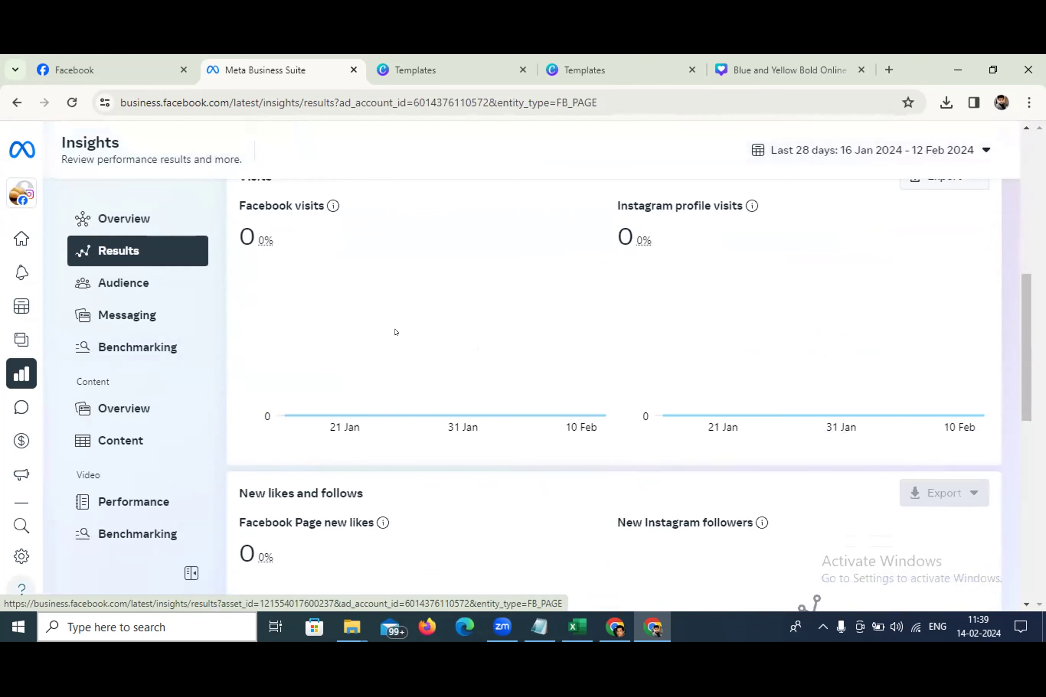
pyautogui.scroll(3, 262, 316)
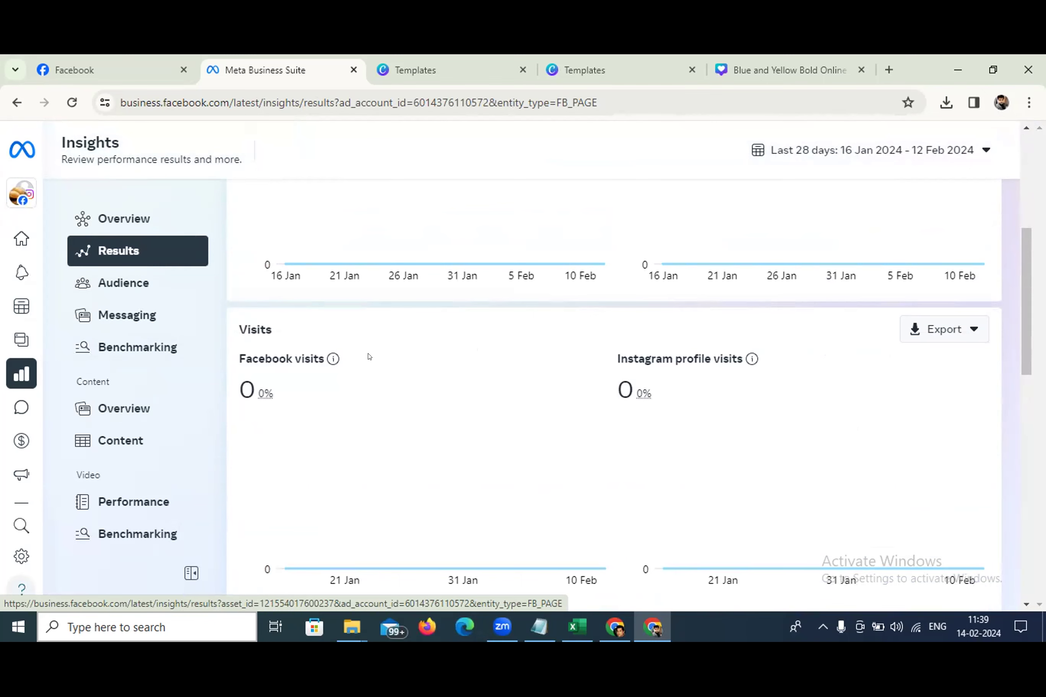
pyautogui.scroll(-10, 444, 404)
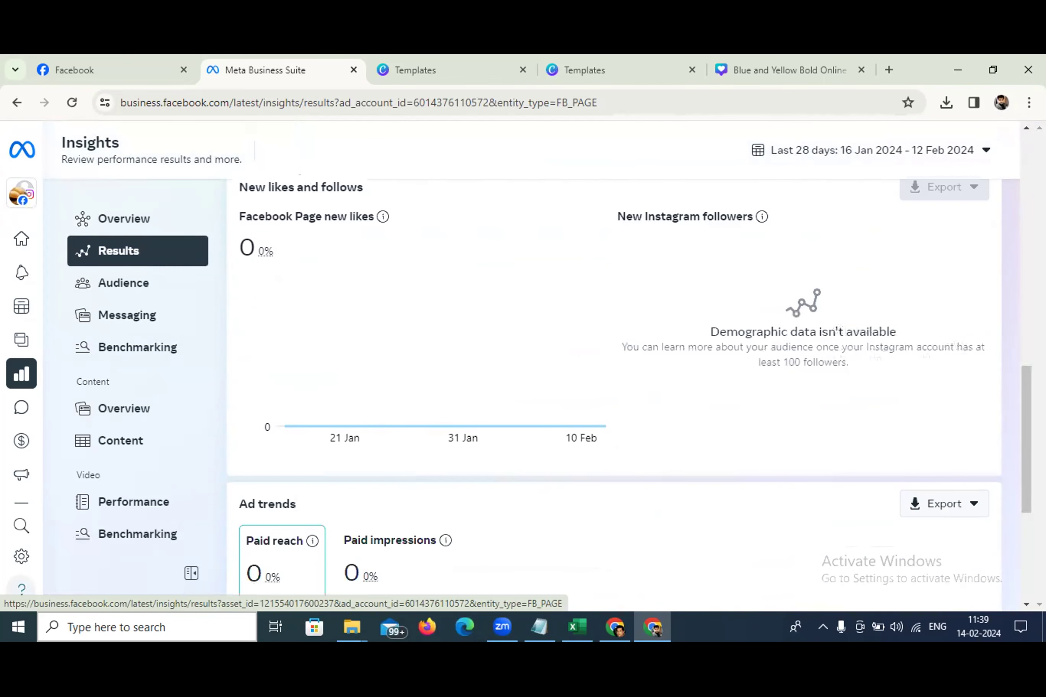
pyautogui.scroll(-5, 444, 403)
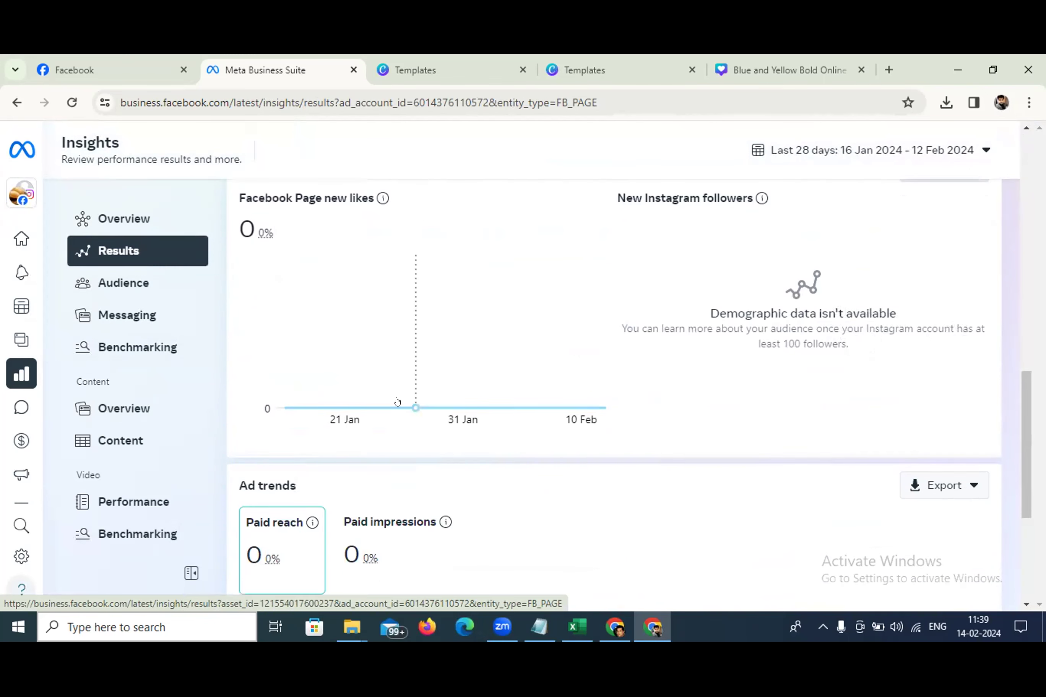
pyautogui.scroll(-2, 358, 365)
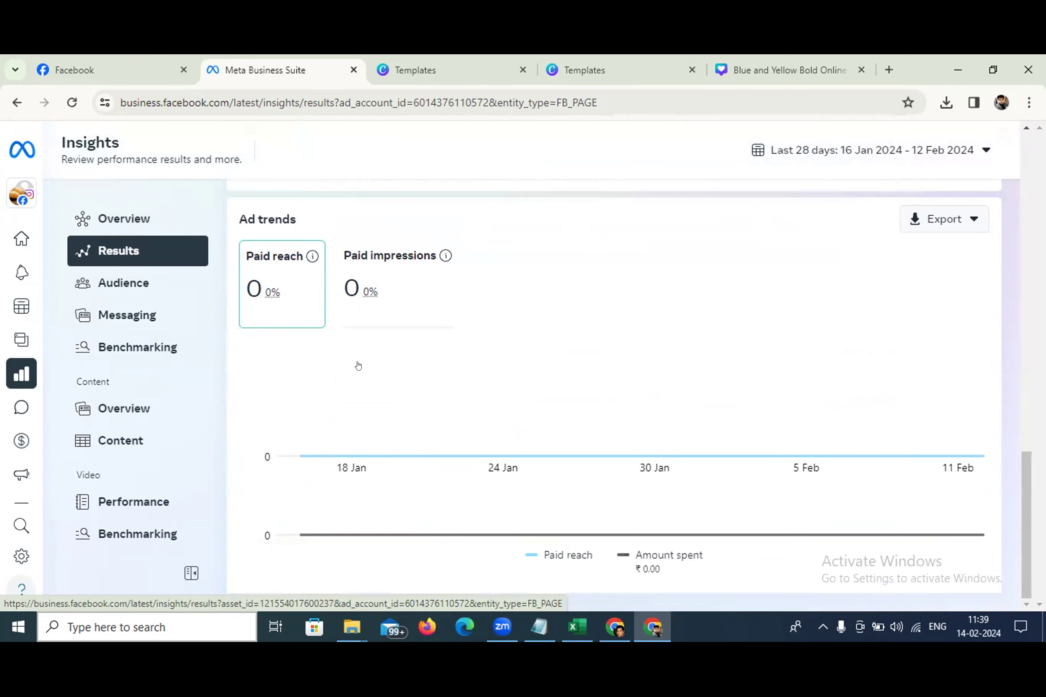
pyautogui.click(129, 276)
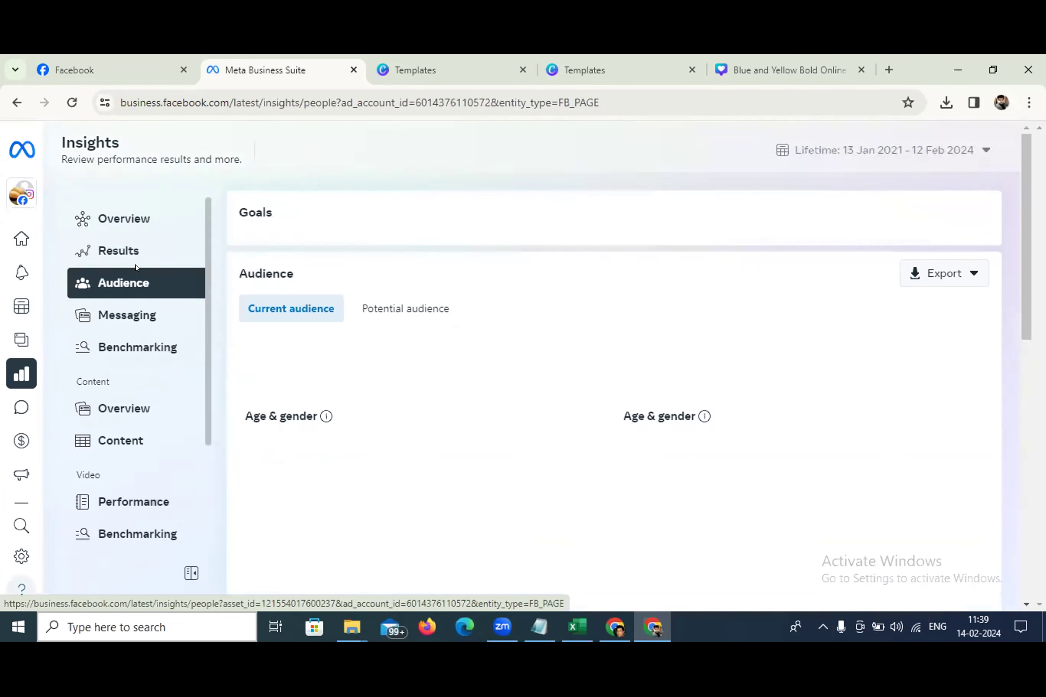
# Scroll through the Audience insights and open the Benchmarking page
pyautogui.scroll(-5, 511, 354)
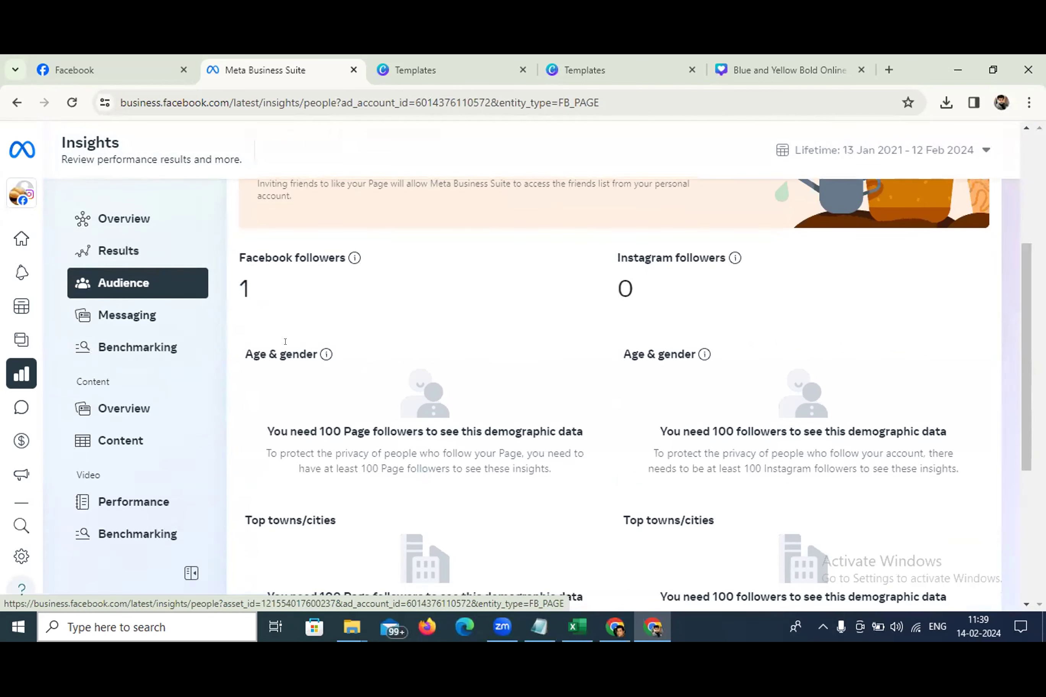
pyautogui.scroll(-1, 441, 425)
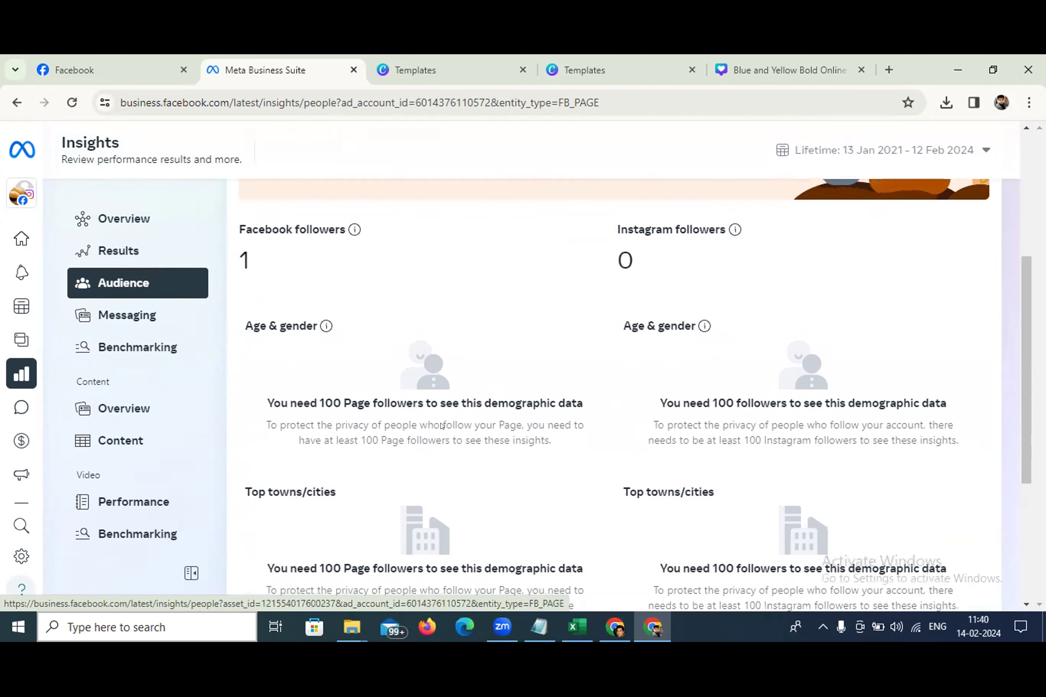
pyautogui.scroll(-4, 441, 425)
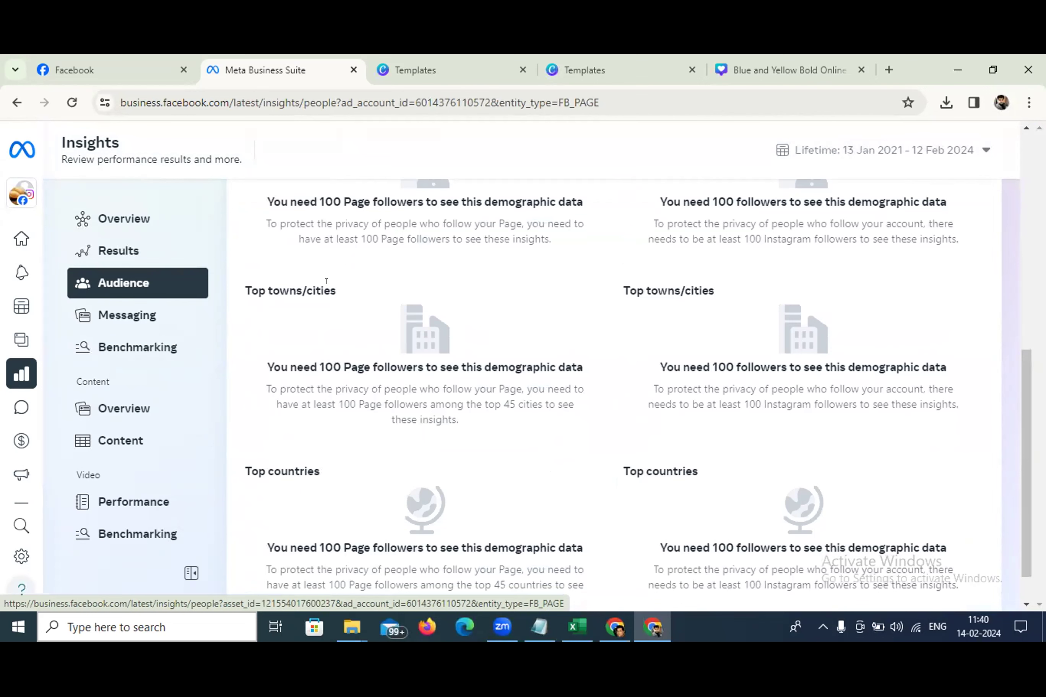
pyautogui.scroll(-1, 384, 427)
pyautogui.scroll(2, 386, 420)
pyautogui.scroll(-1, 386, 412)
pyautogui.scroll(-1, 386, 413)
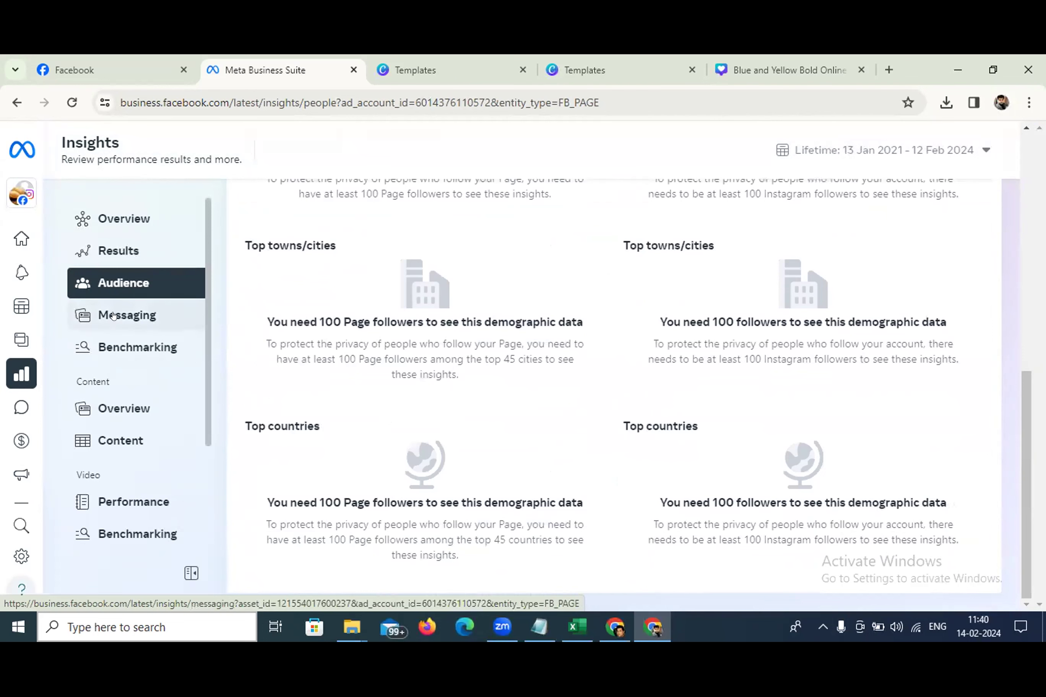
pyautogui.click(126, 344)
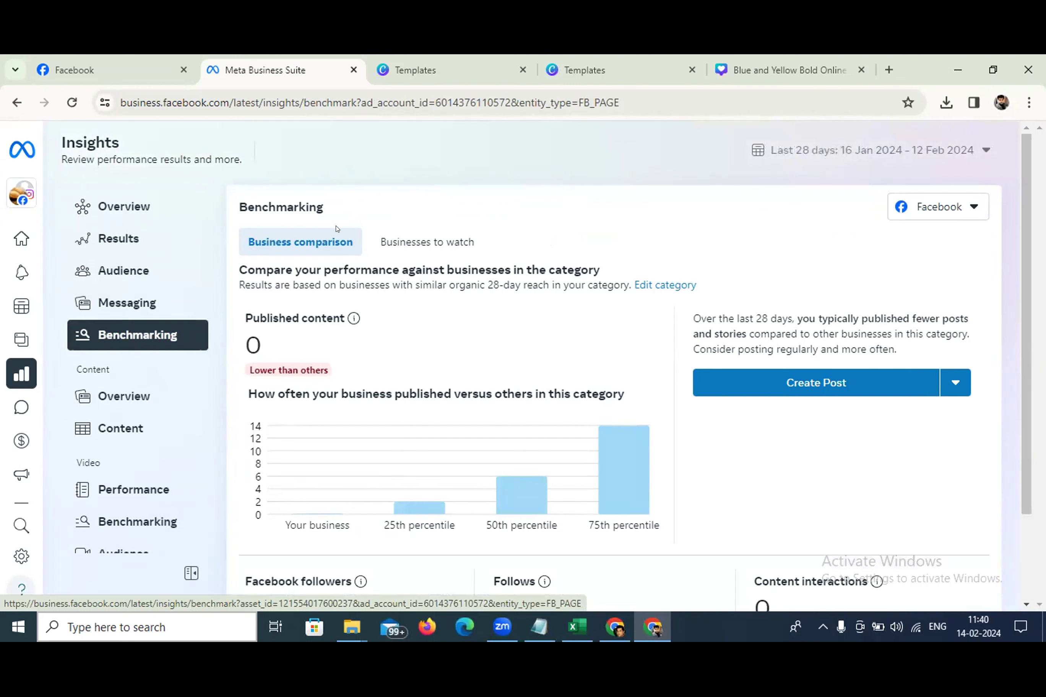
# Show the Businesses to watch table comparing Dilli Snack Haat's likes and posts with three similar pages
pyautogui.click(419, 242)
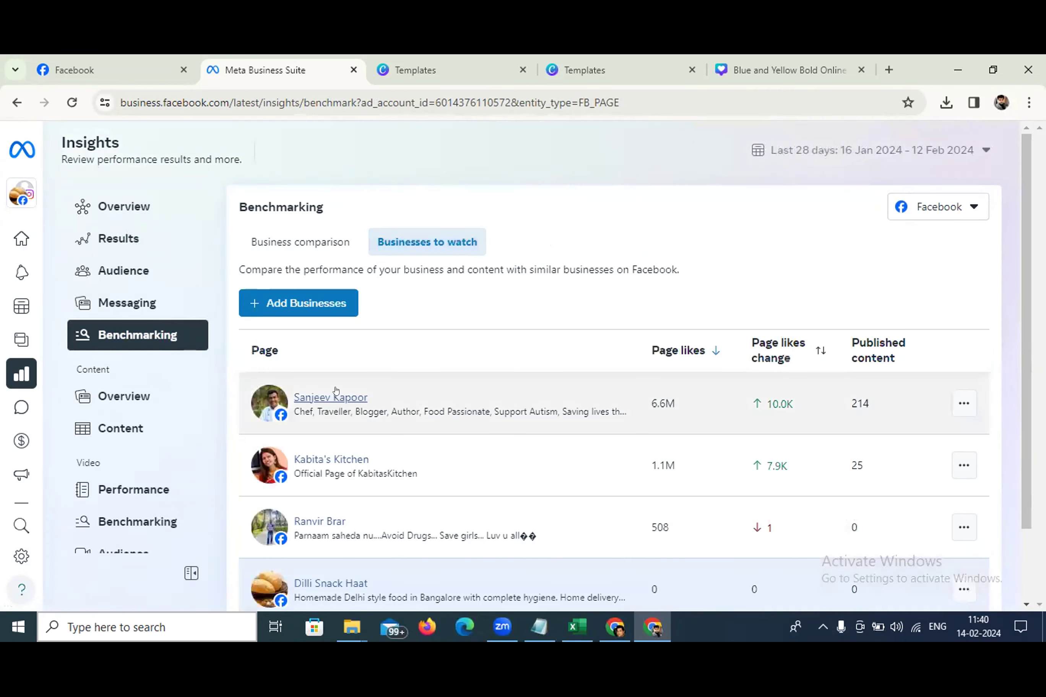
pyautogui.scroll(-1, 336, 381)
pyautogui.scroll(-1, 336, 381)
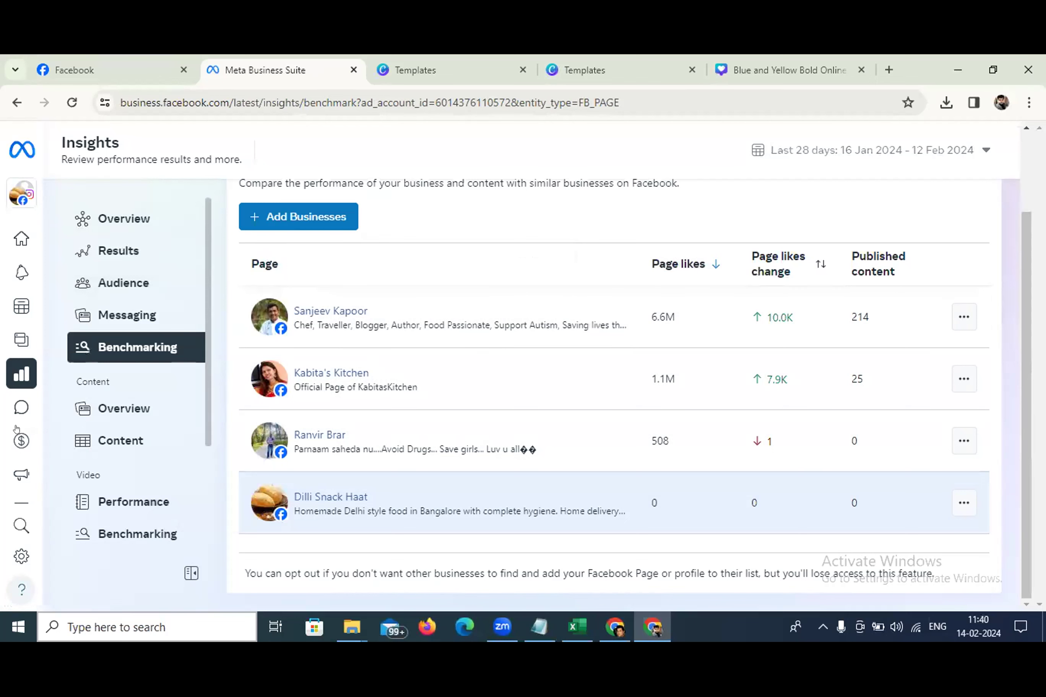
# Open the Inbox to the Messenger conversation from 18/05/2023
pyautogui.click(38, 403)
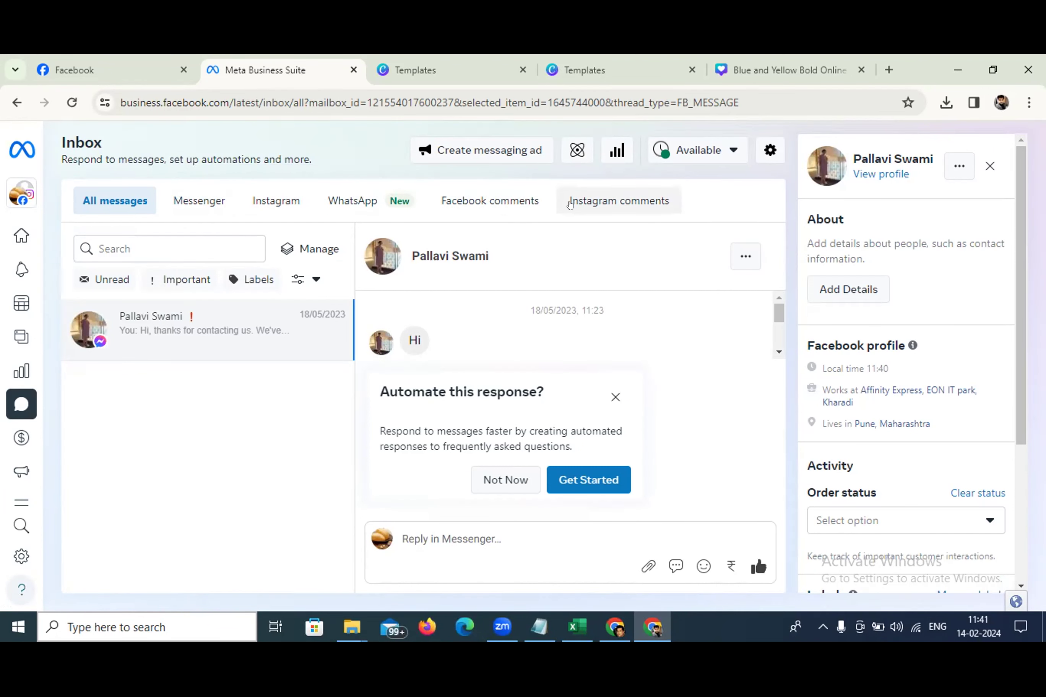
# Switch the Inbox to the WhatsApp tab and look over its setup page
pyautogui.click(395, 198)
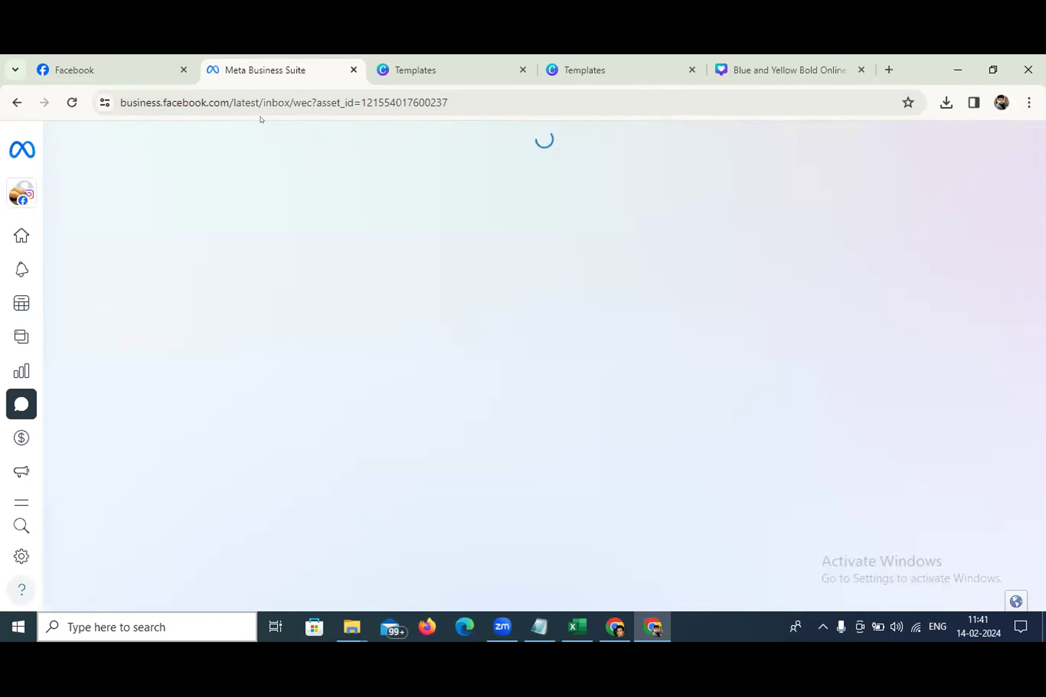
pyautogui.scroll(-3, 447, 267)
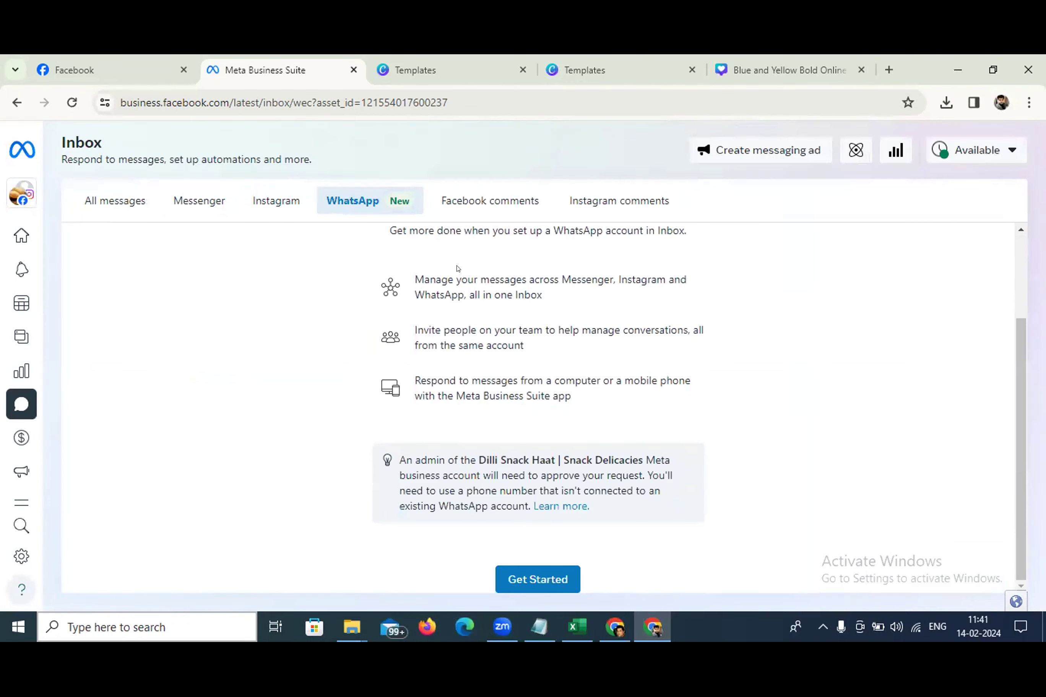
pyautogui.scroll(3, 459, 267)
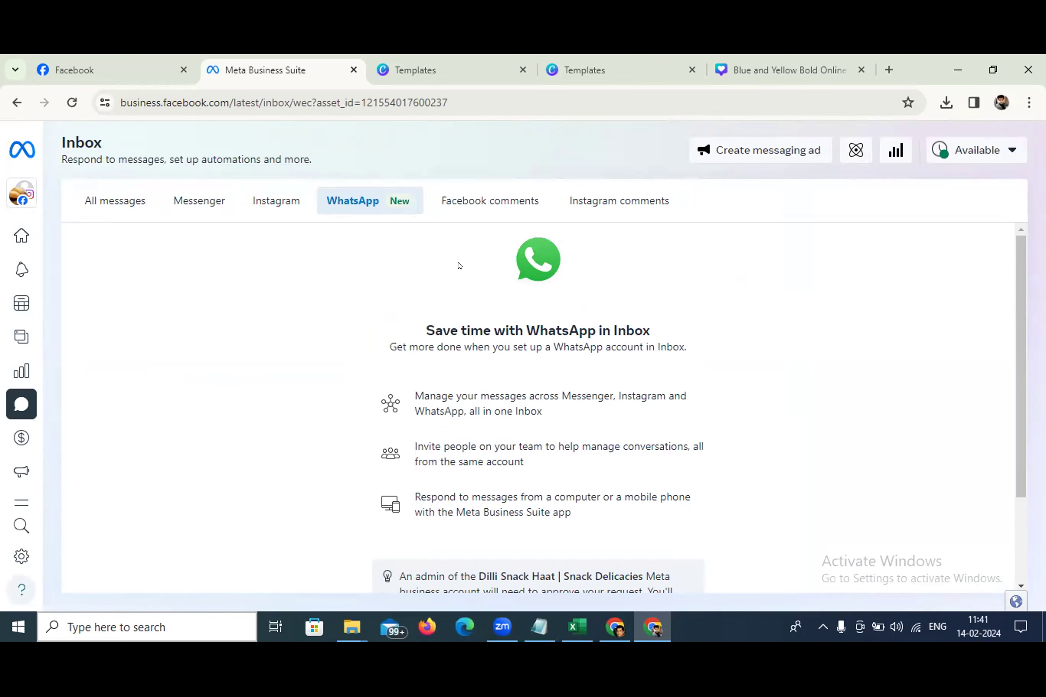
pyautogui.scroll(-3, 467, 257)
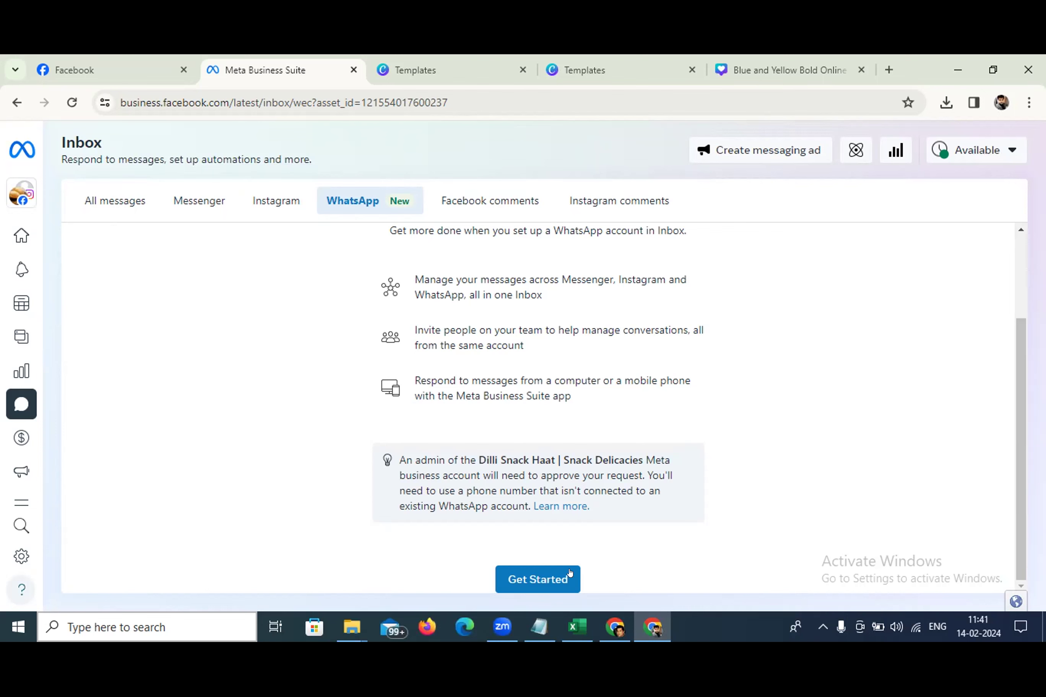
# Start WhatsApp setup, browse the country codes, then close the dialog without adding a number
pyautogui.click(532, 583)
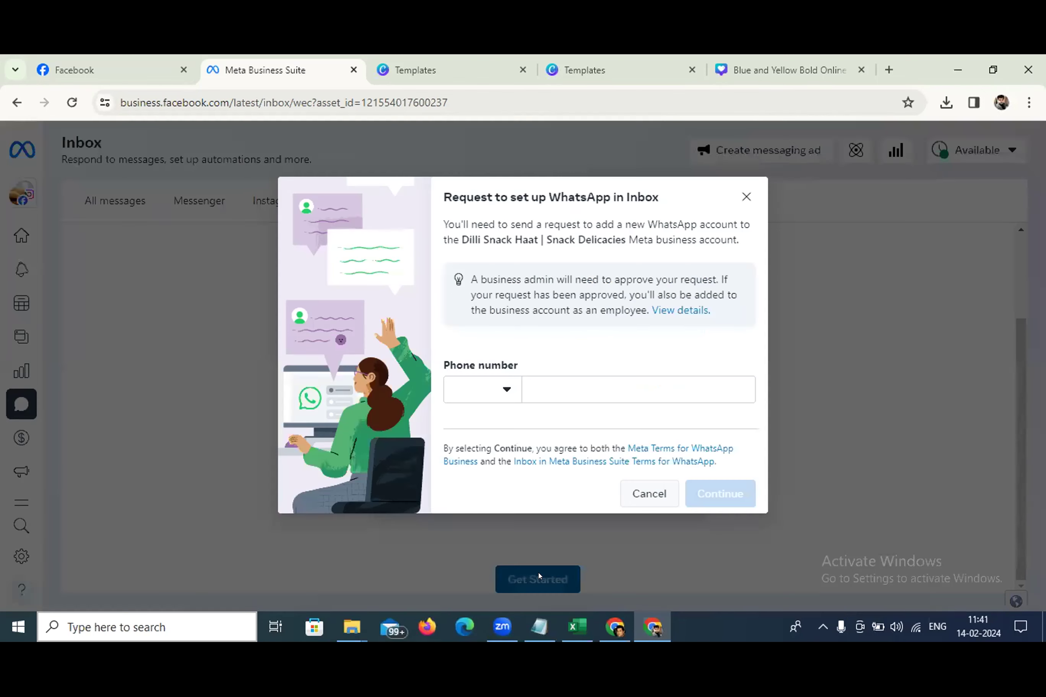
pyautogui.click(523, 388)
pyautogui.click(473, 390)
pyautogui.scroll(-1, 521, 269)
pyautogui.scroll(-20, 521, 269)
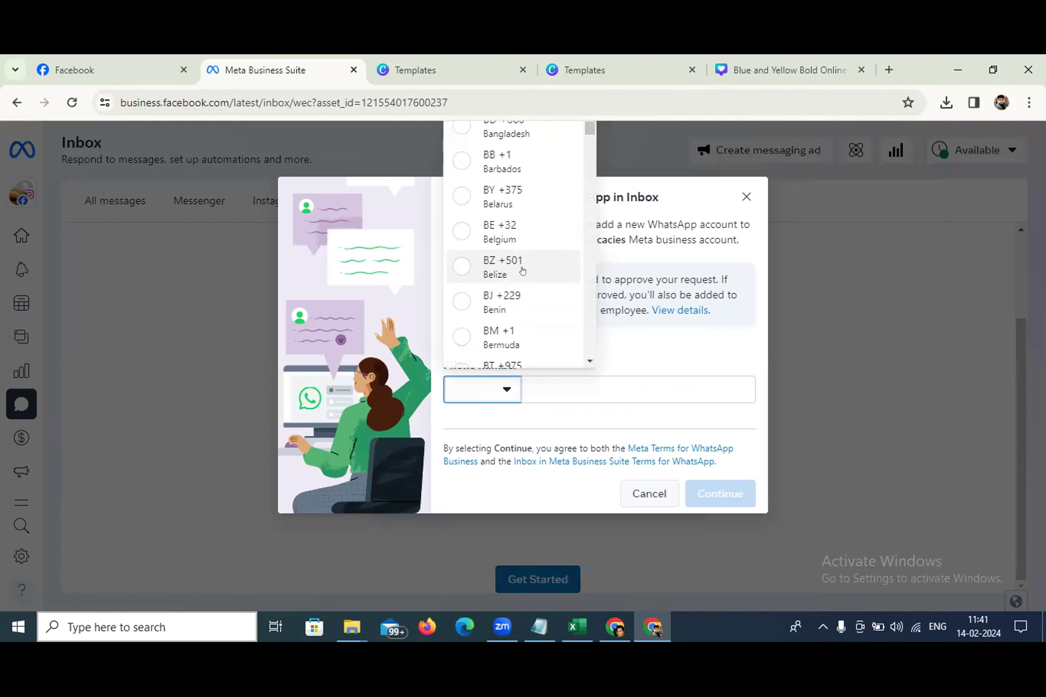
pyautogui.scroll(-15, 509, 283)
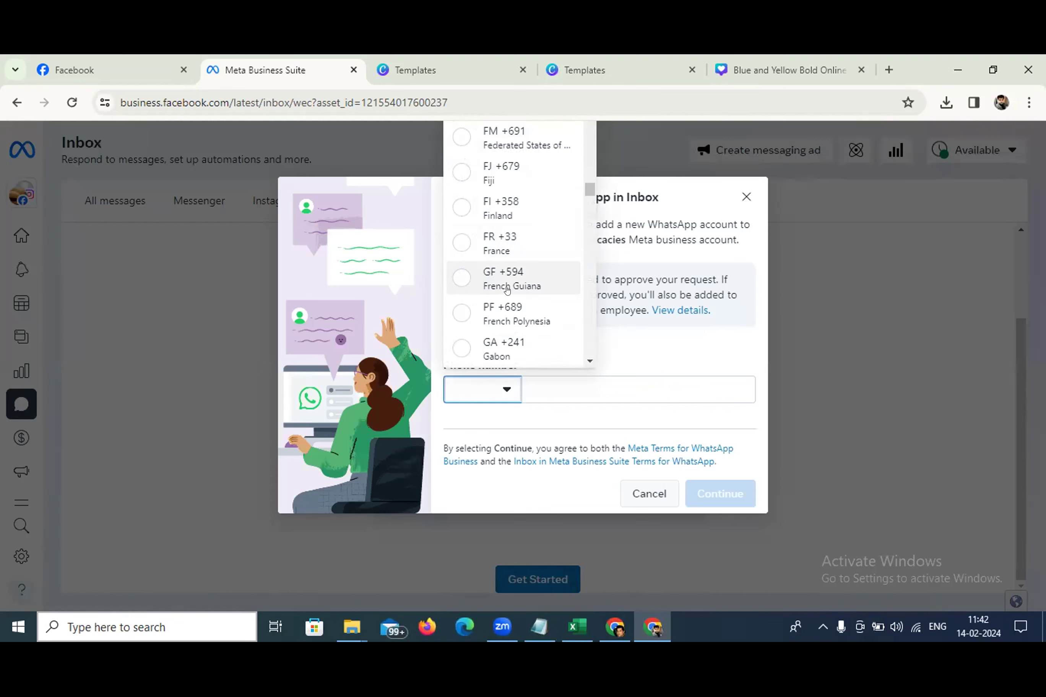
pyautogui.scroll(-15, 507, 290)
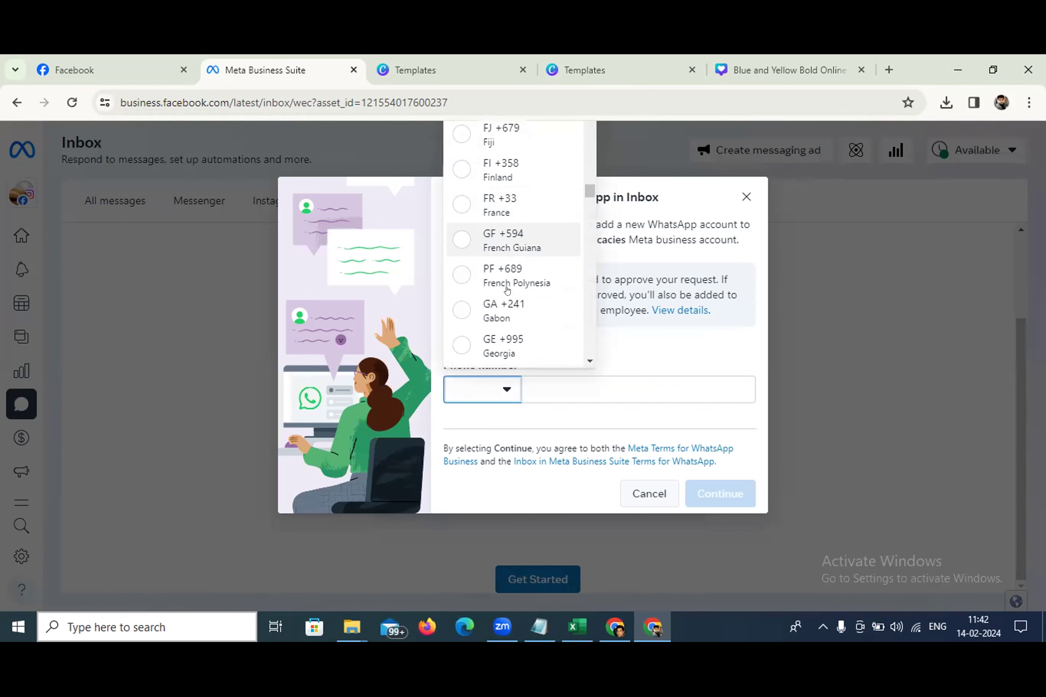
pyautogui.click(750, 342)
pyautogui.click(746, 196)
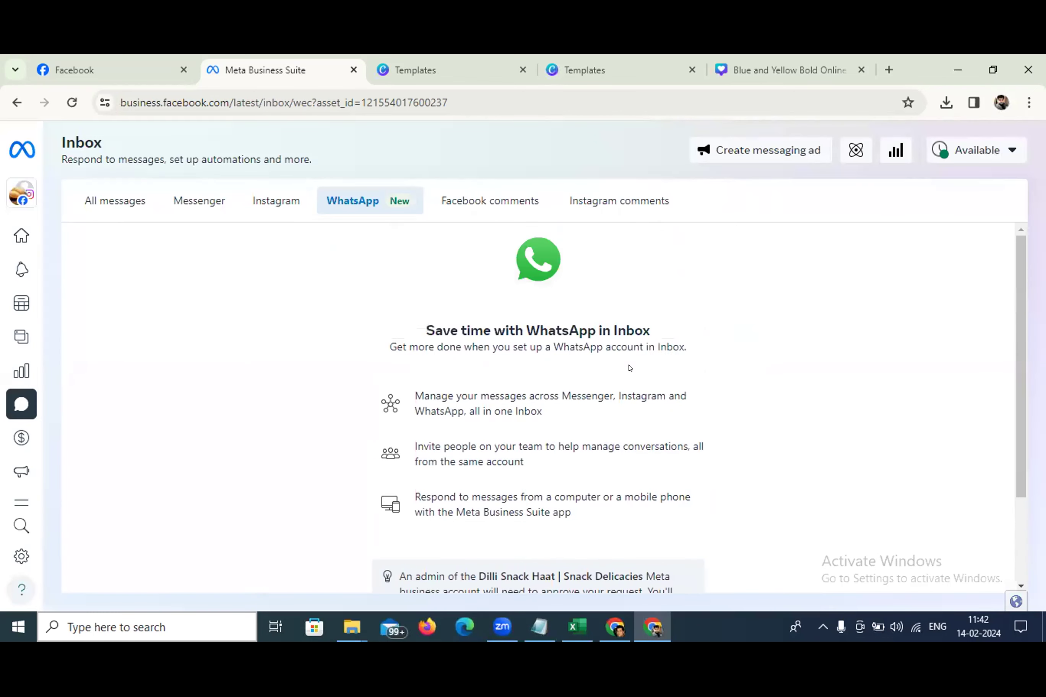
# In the Messenger tab, dismiss the automate suggestion and move the conversation to Done
pyautogui.click(568, 198)
pyautogui.click(463, 201)
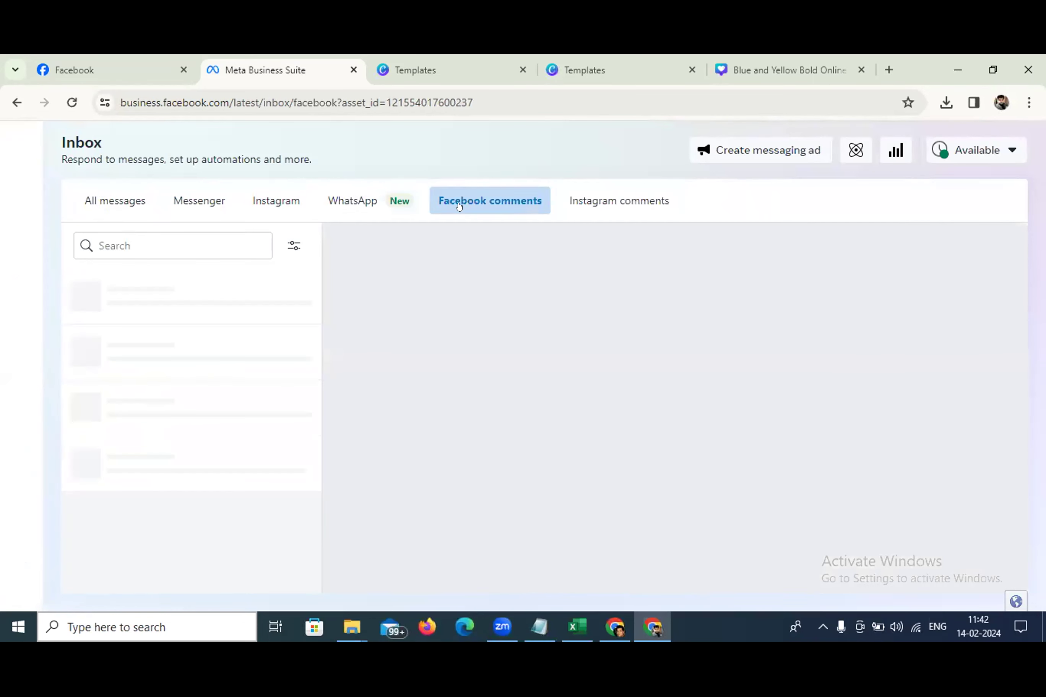
pyautogui.click(176, 203)
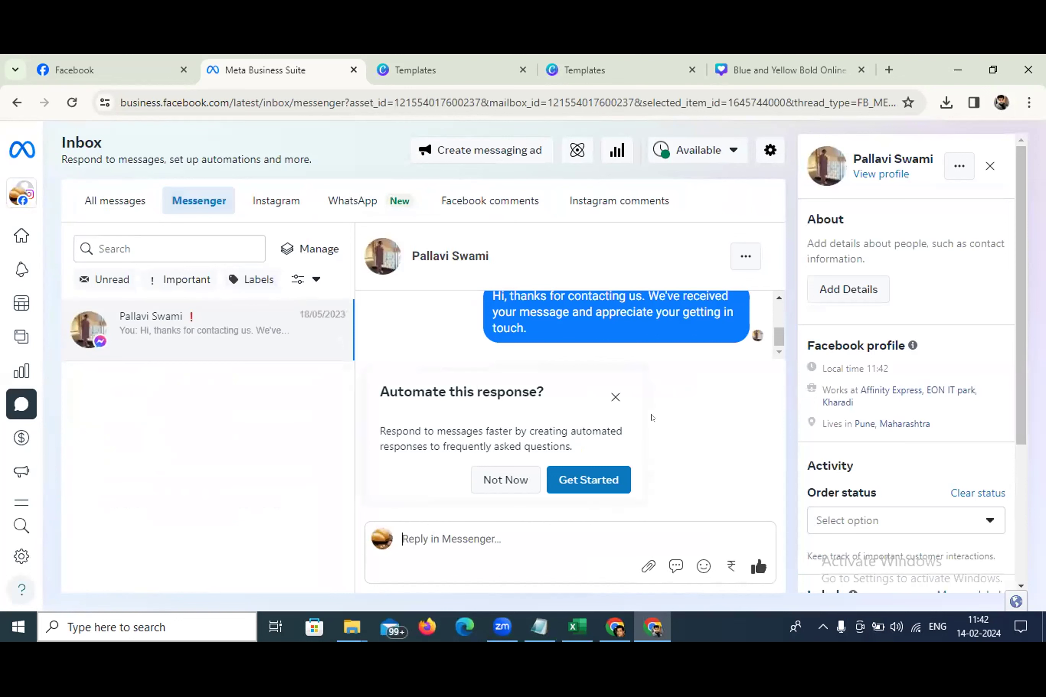
pyautogui.click(615, 397)
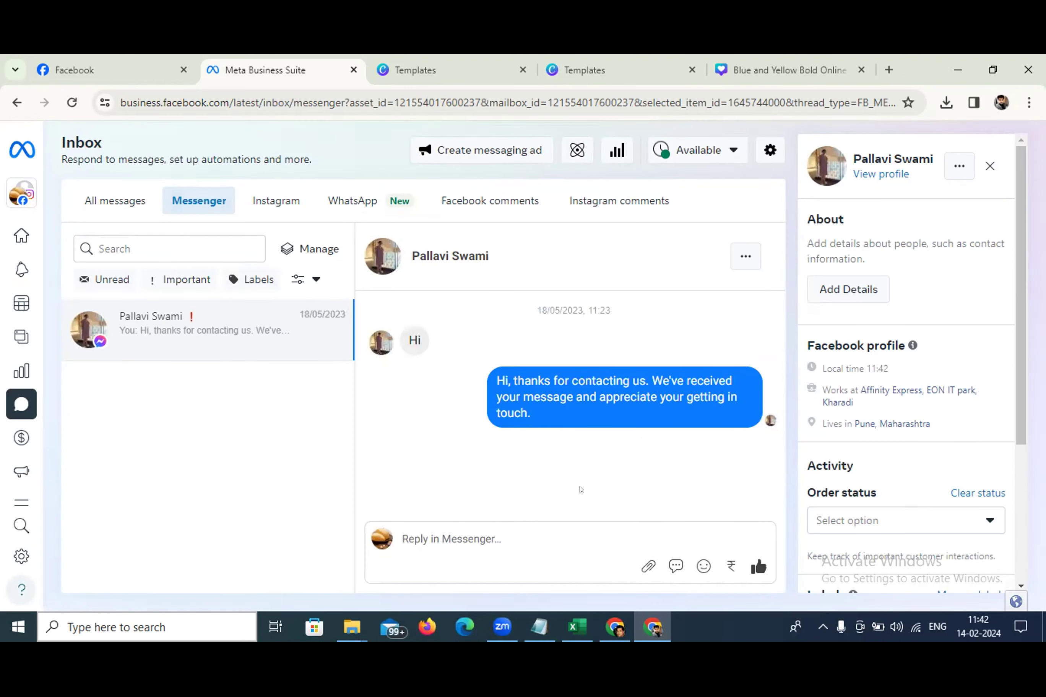
pyautogui.click(745, 256)
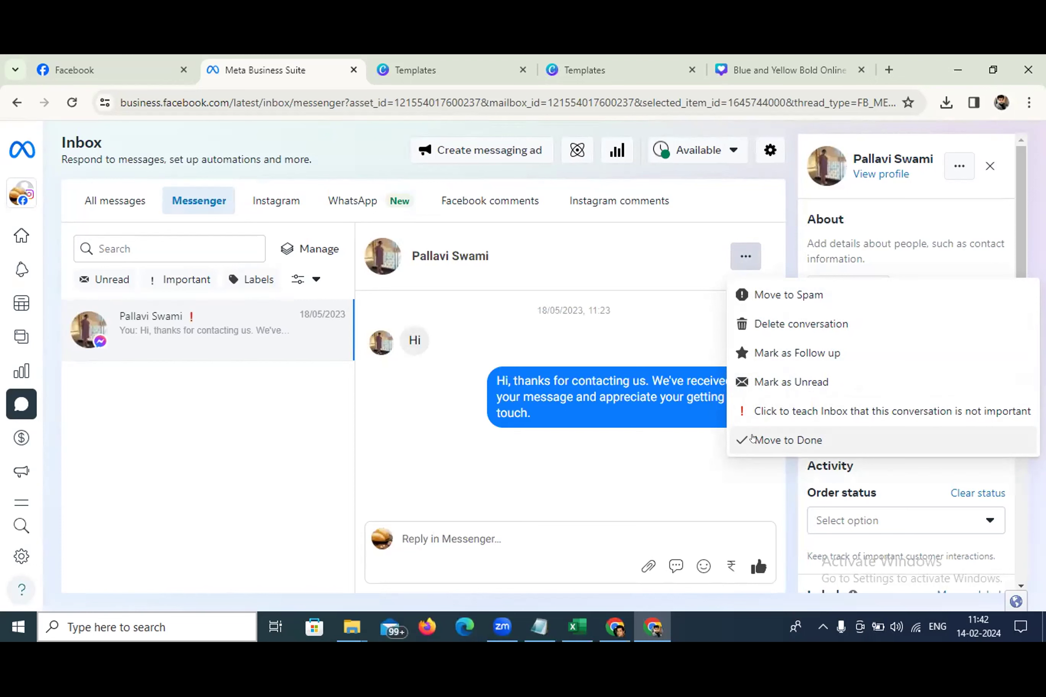
pyautogui.click(752, 438)
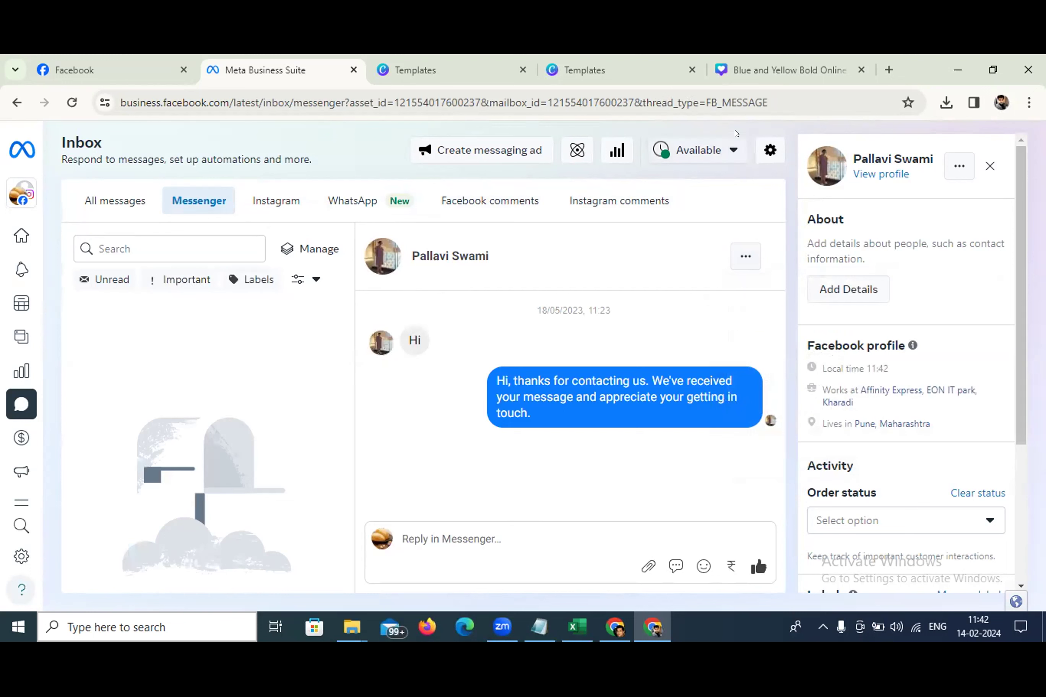
# Check the availability status options, leaving it set to Available
pyautogui.click(705, 150)
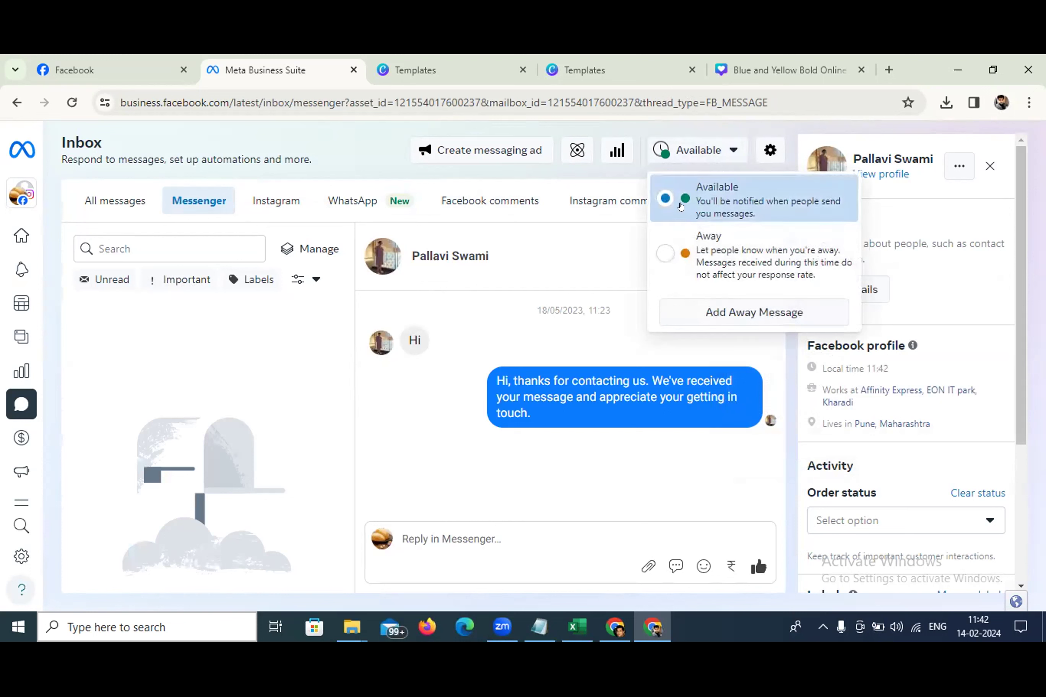
pyautogui.click(612, 169)
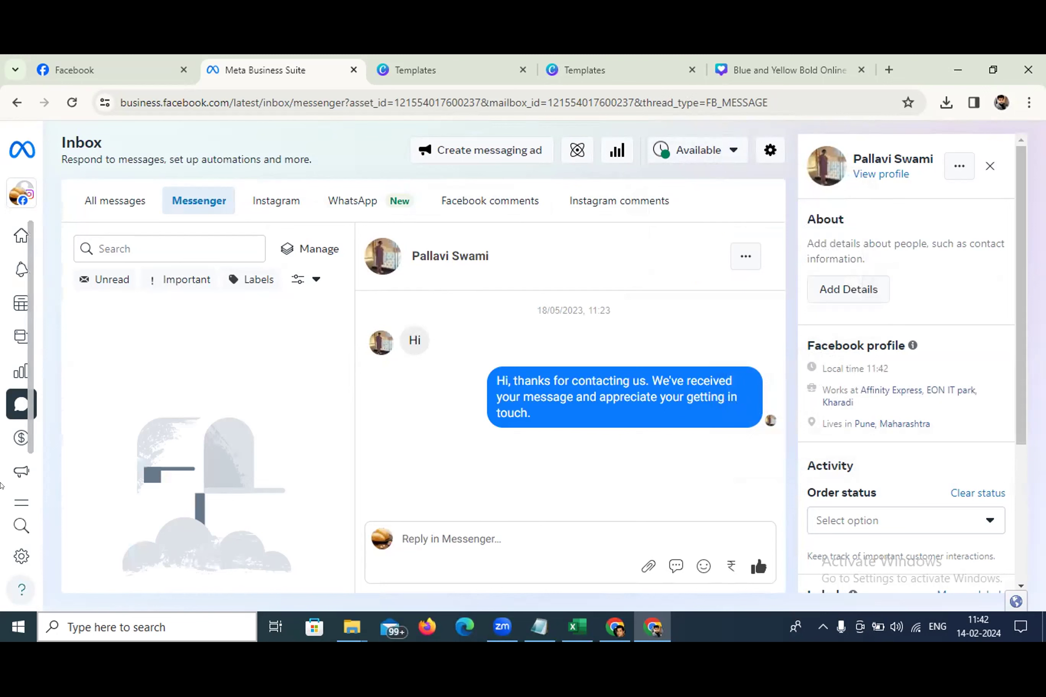
pyautogui.moveTo(14, 477)
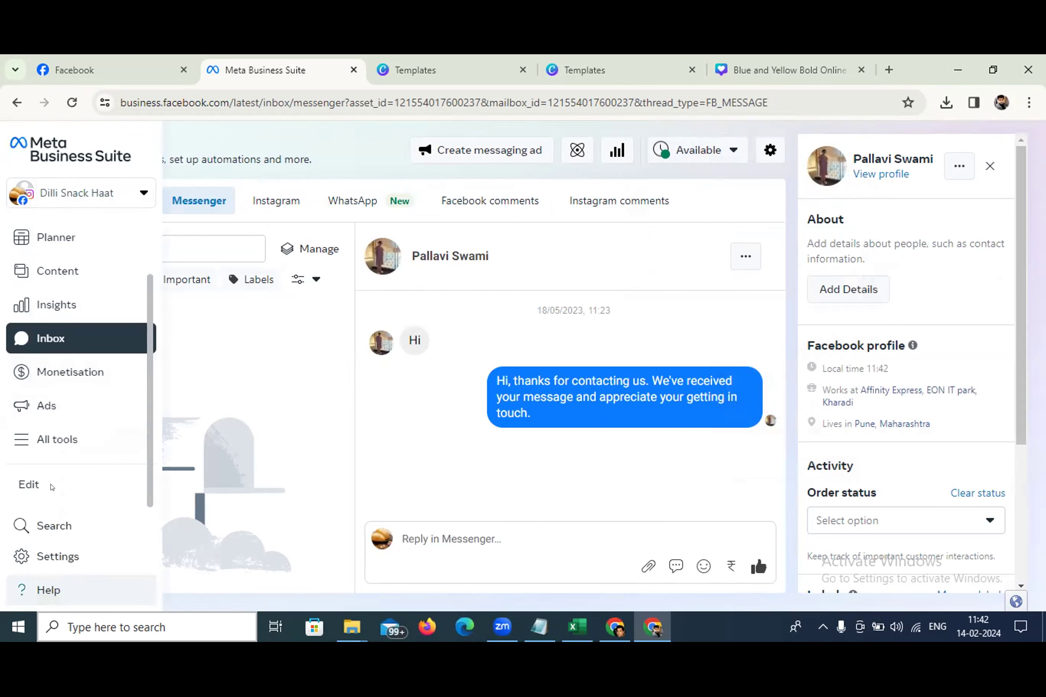
pyautogui.scroll(2, 77, 503)
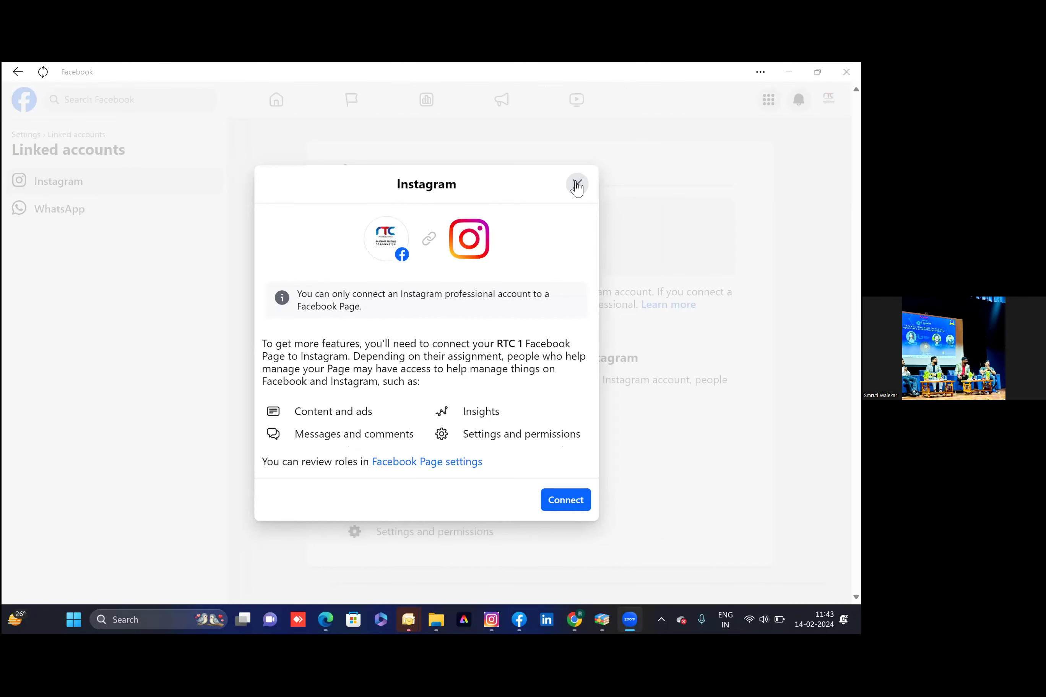
# Dismiss the Instagram prompt, go to the RTC 1 home feed, and open a new Chrome tab
pyautogui.click(577, 184)
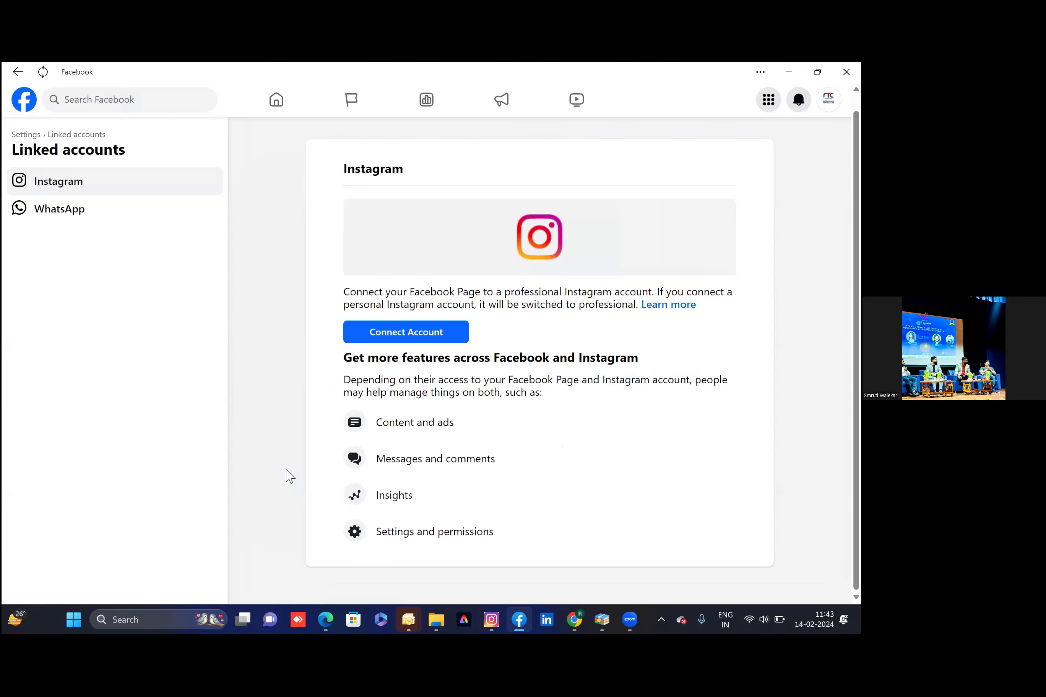
pyautogui.click(575, 620)
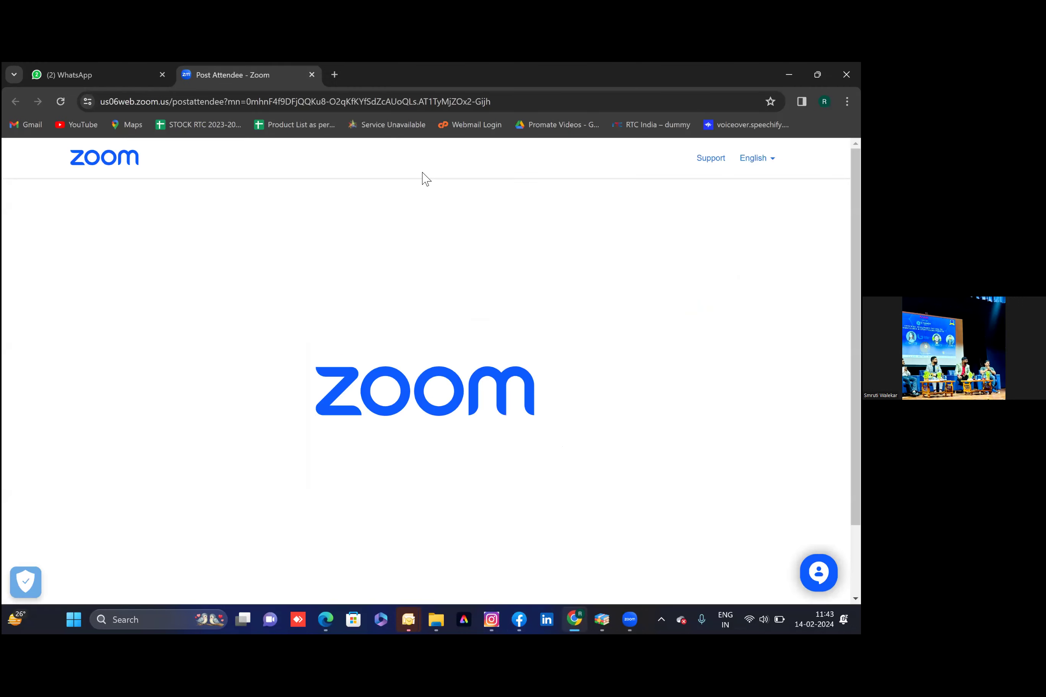
pyautogui.click(335, 74)
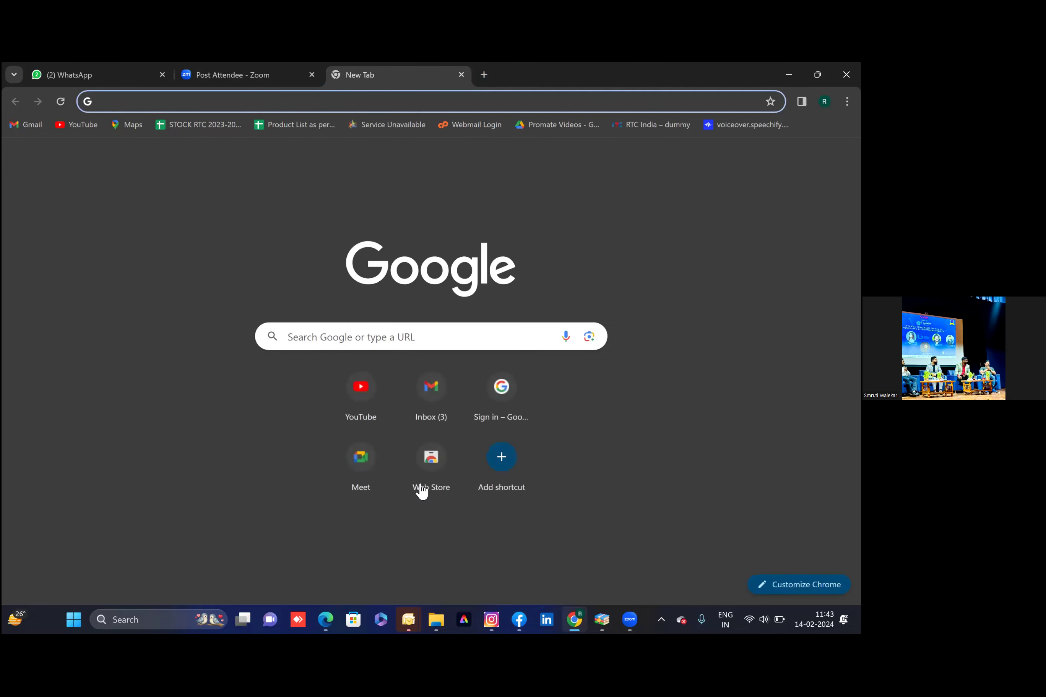
pyautogui.click(524, 618)
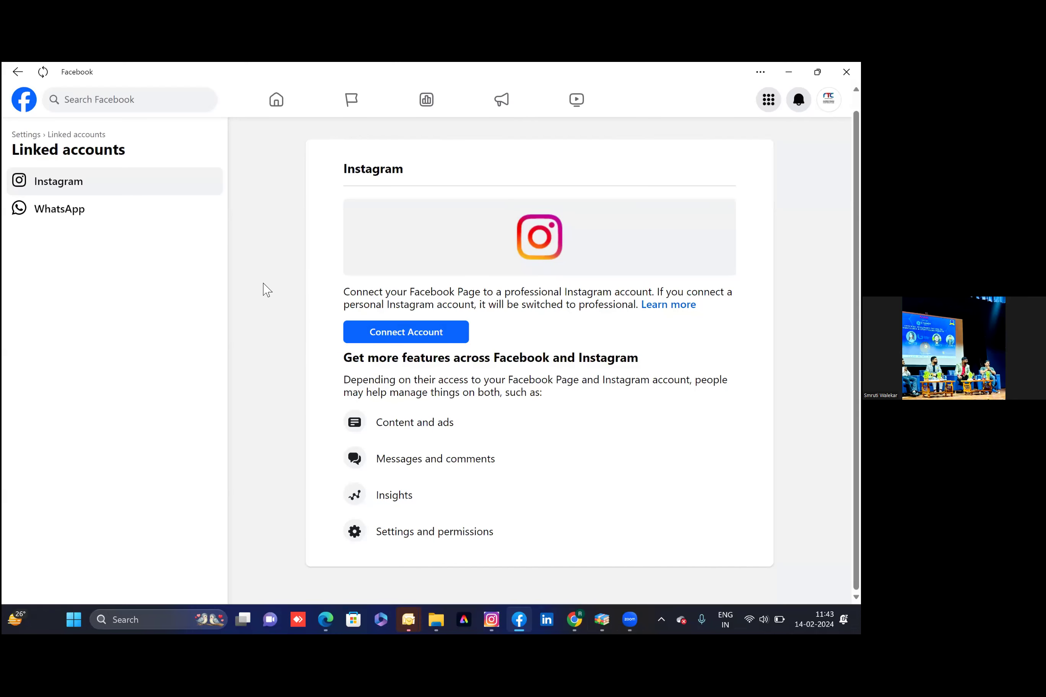
pyautogui.click(21, 99)
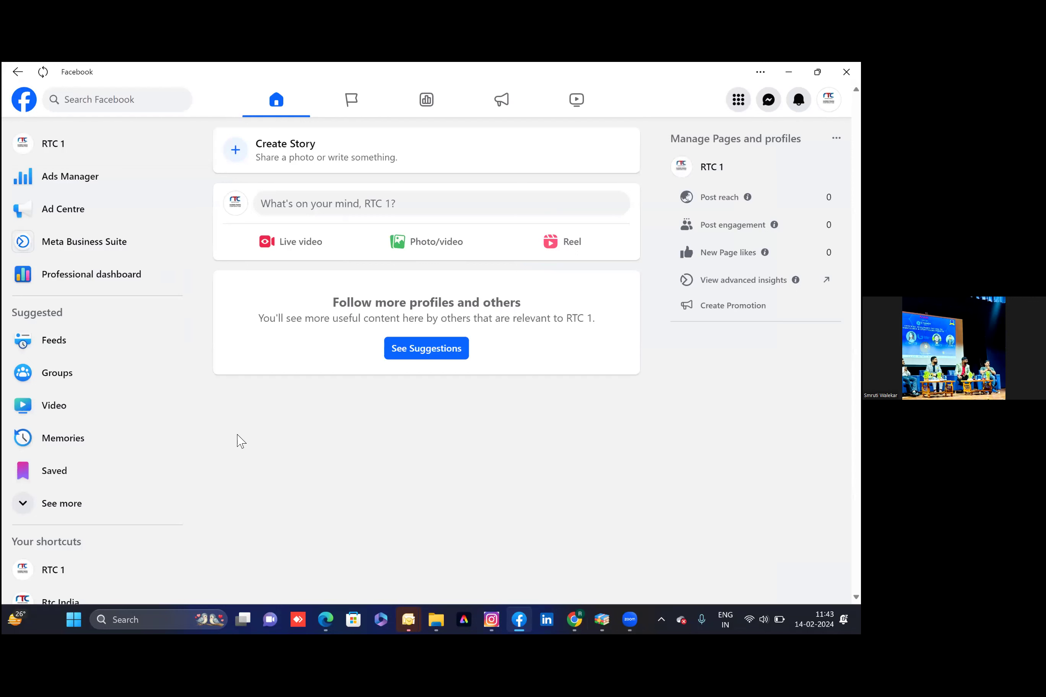
pyautogui.click(575, 620)
# Search 'metabusiness' and follow the Meta Business Suite result through Start now to Ads Manager
pyautogui.write('me')
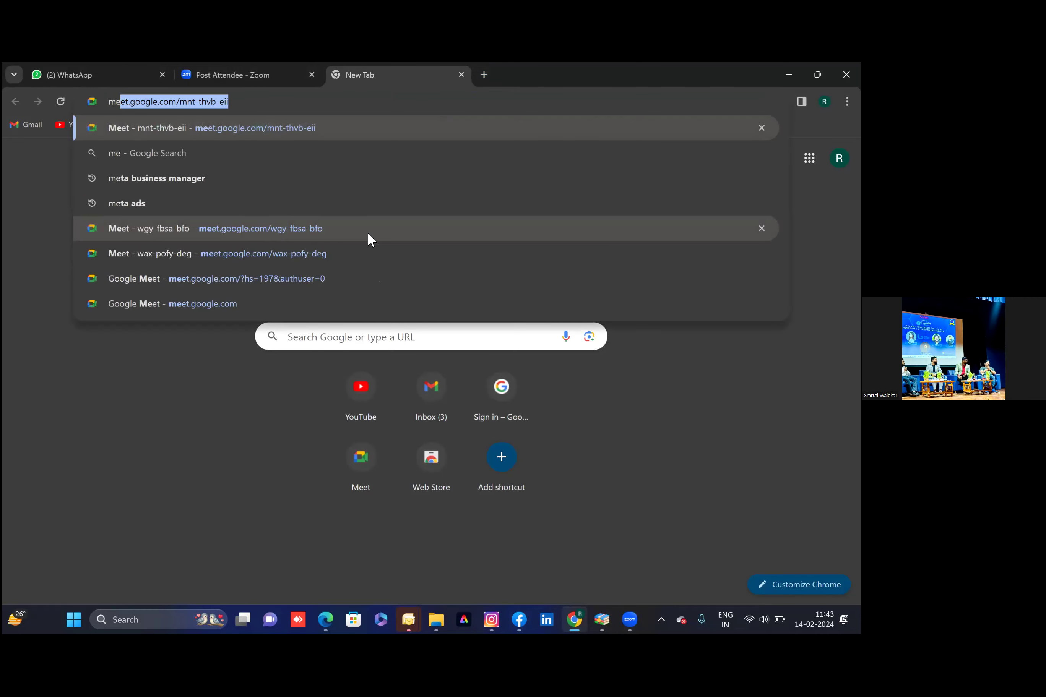
pyautogui.write('tabusiness')
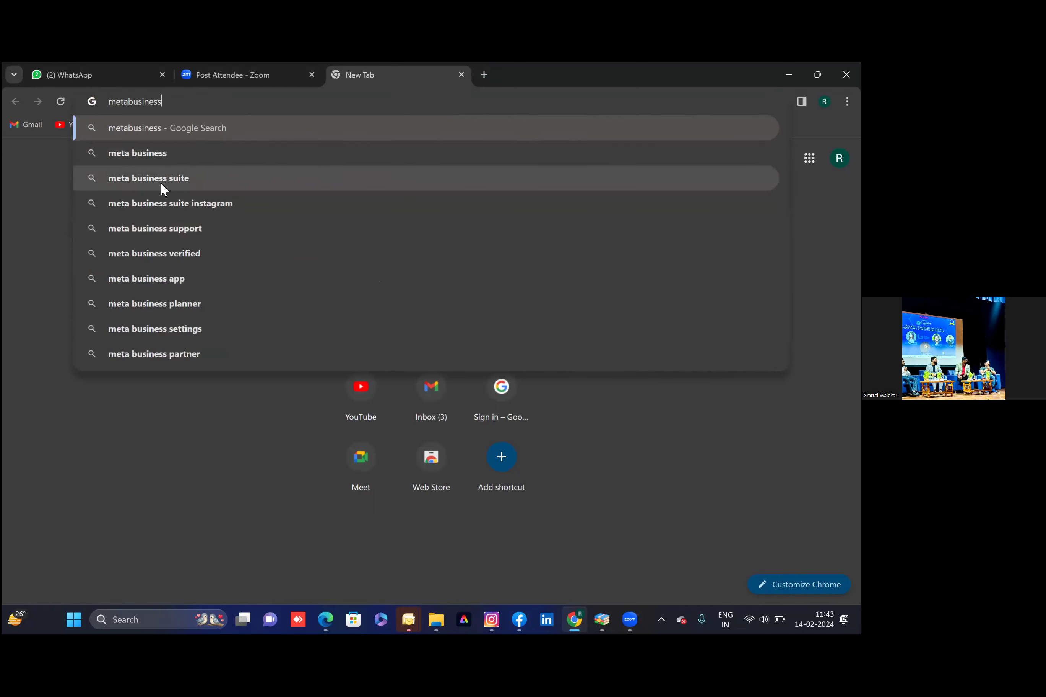
pyautogui.click(161, 181)
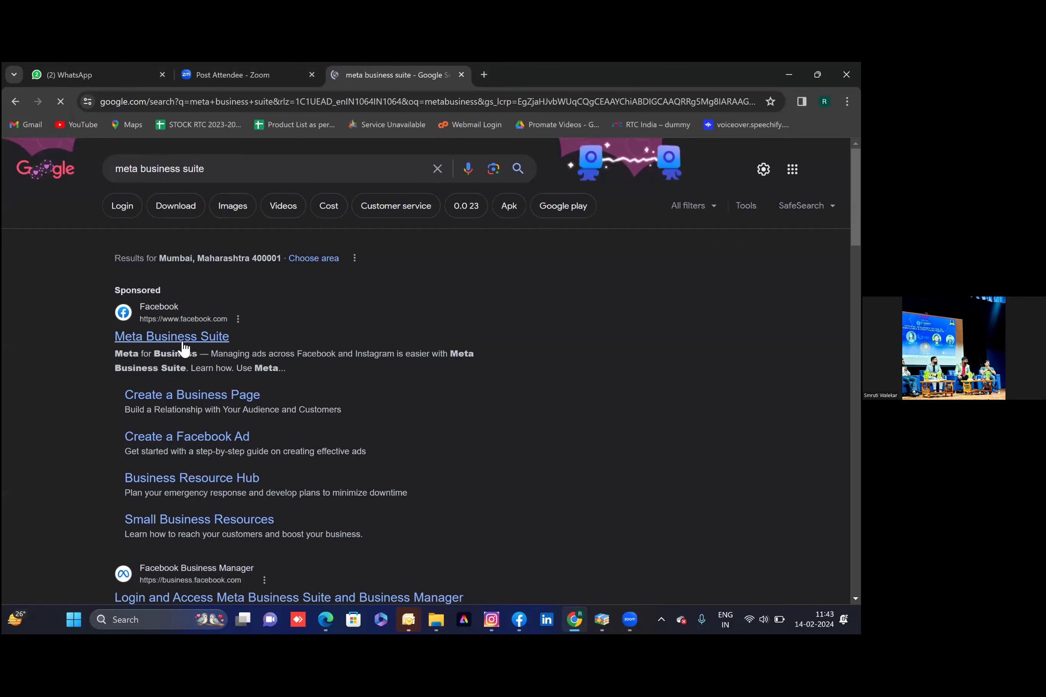
pyautogui.click(180, 338)
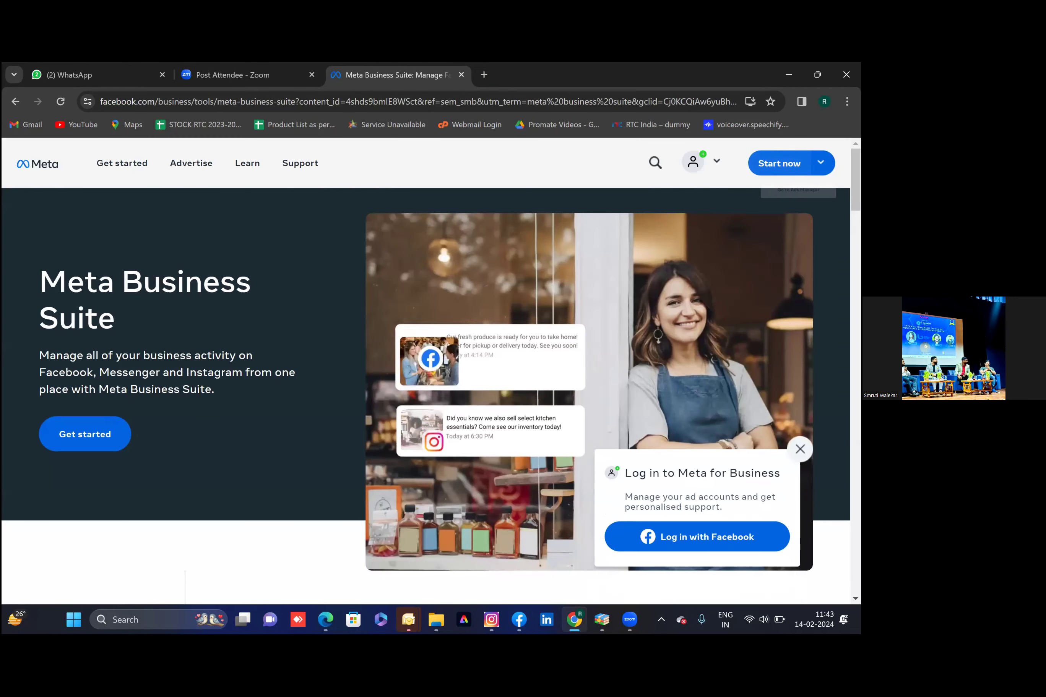
pyautogui.click(821, 163)
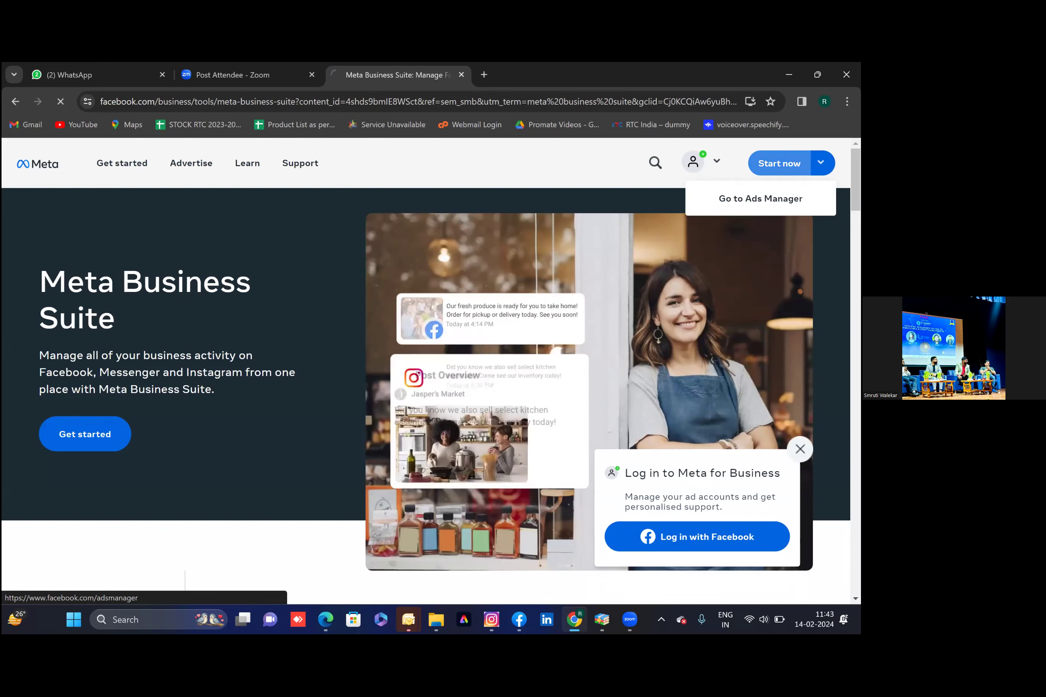
pyautogui.click(760, 198)
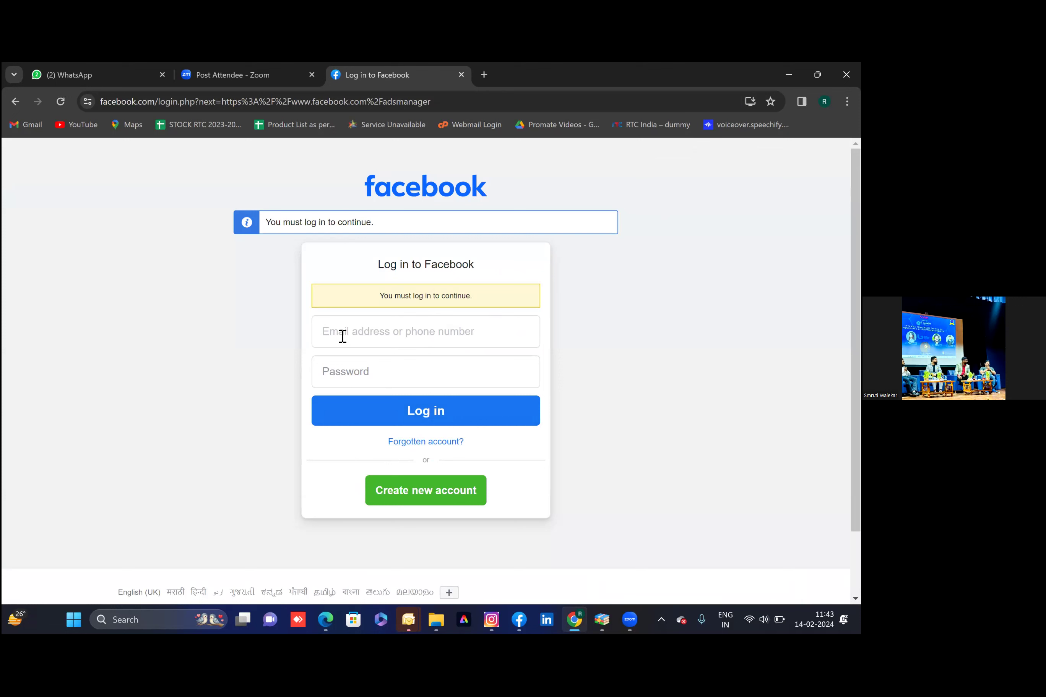
# Clear the stray letter from the login email field and return to the Facebook app
pyautogui.write('s')
pyautogui.press('BackSpace')
pyautogui.click(520, 620)
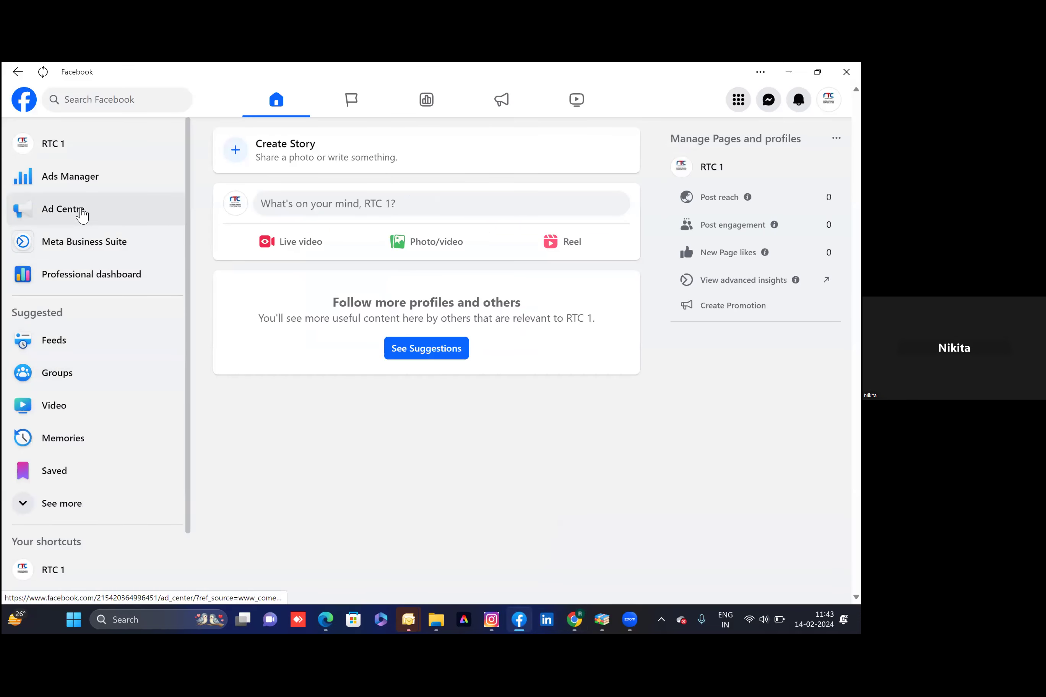
# Open Meta Business Suite for RTCIndia.net and dismiss the Get started welcome popup
pyautogui.click(99, 249)
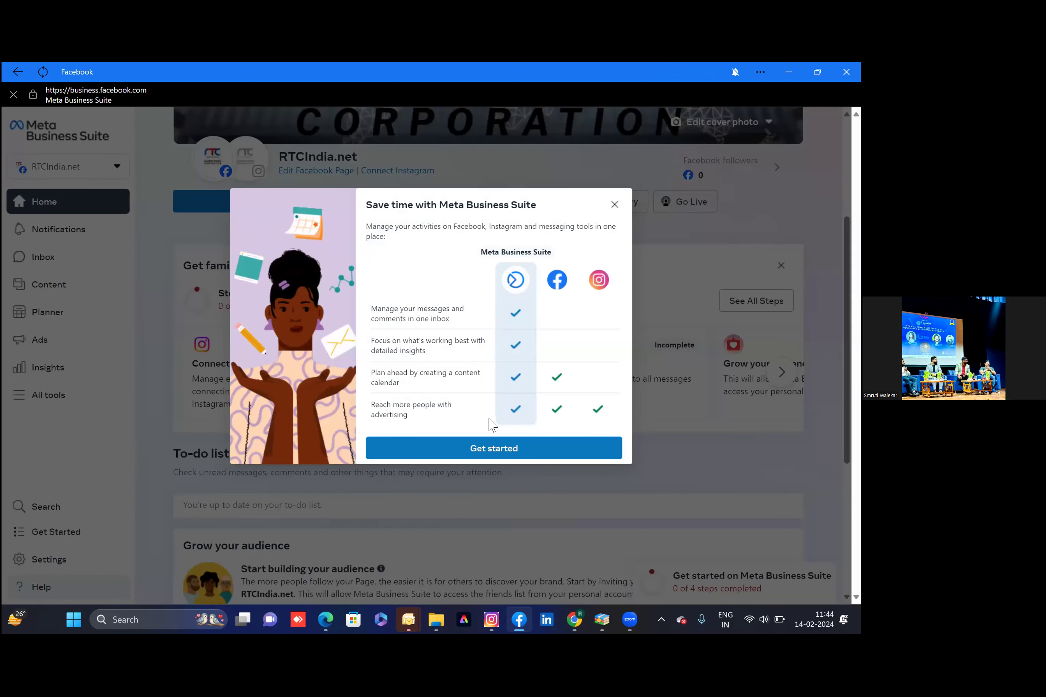
pyautogui.click(489, 445)
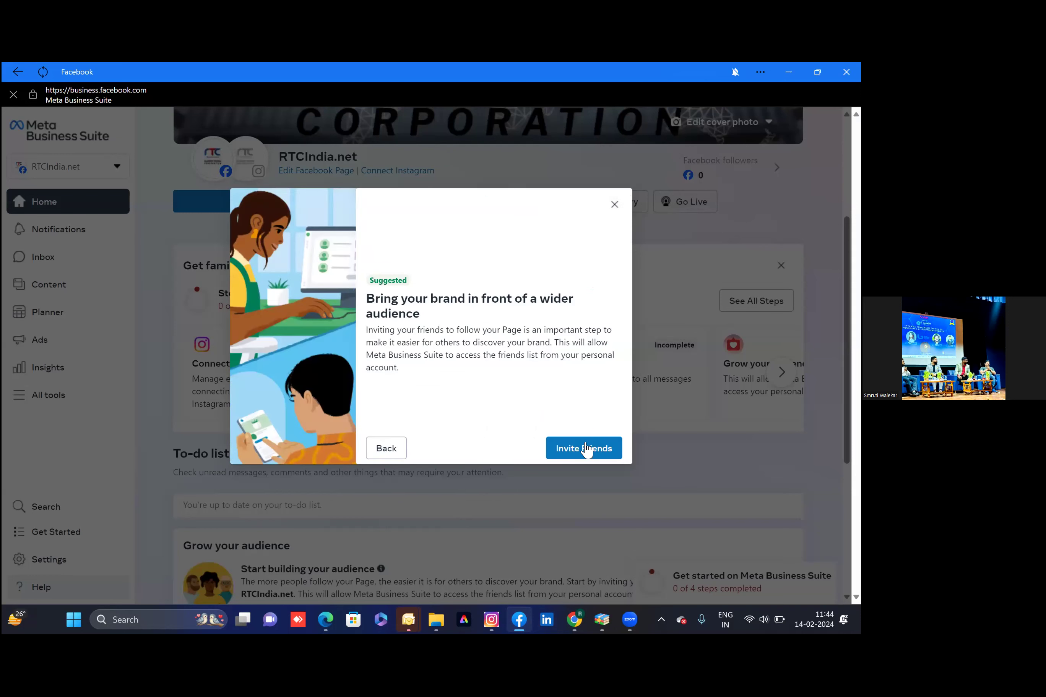
pyautogui.click(614, 204)
pyautogui.scroll(-1, 422, 499)
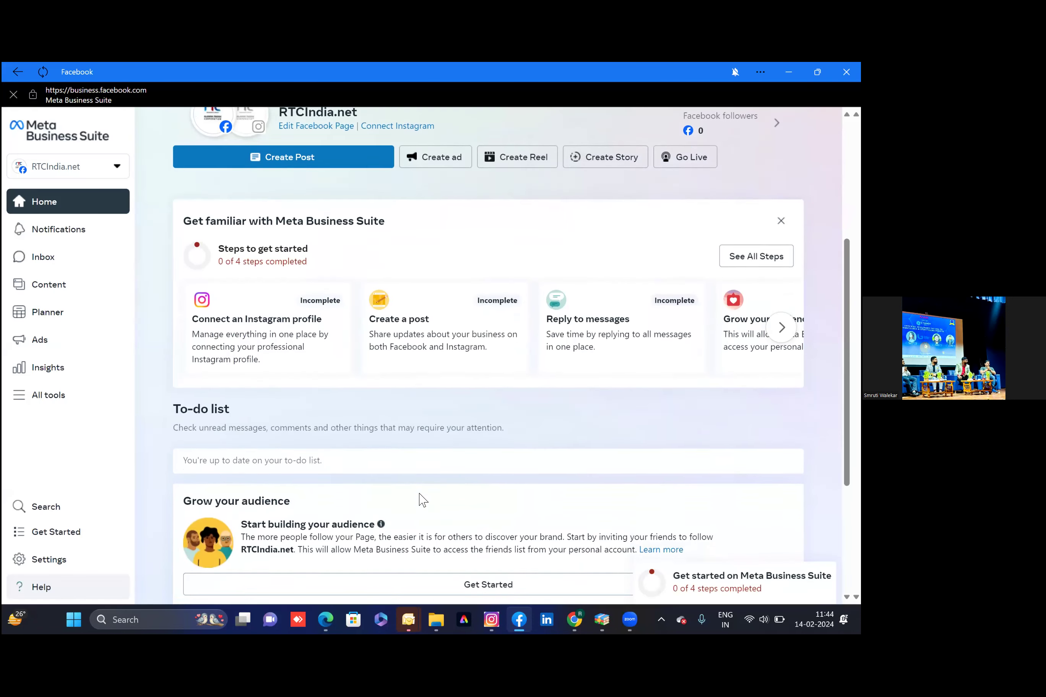
pyautogui.scroll(1, 422, 498)
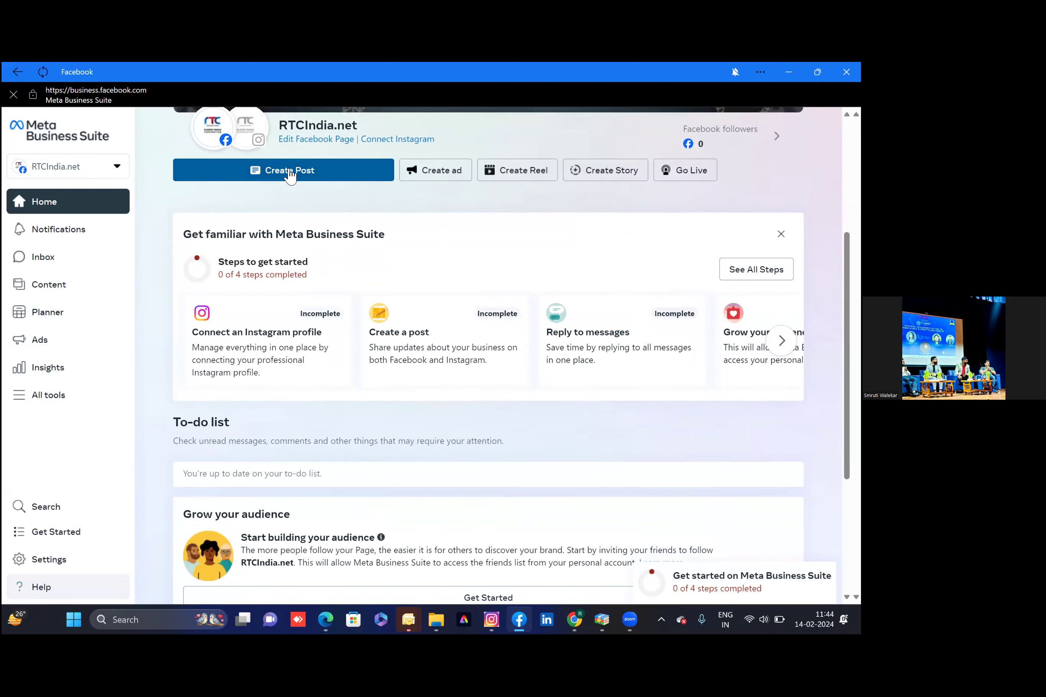
# Create a new post and attach R19-3 from the SM > R19 > R19 launch day folder
pyautogui.click(290, 173)
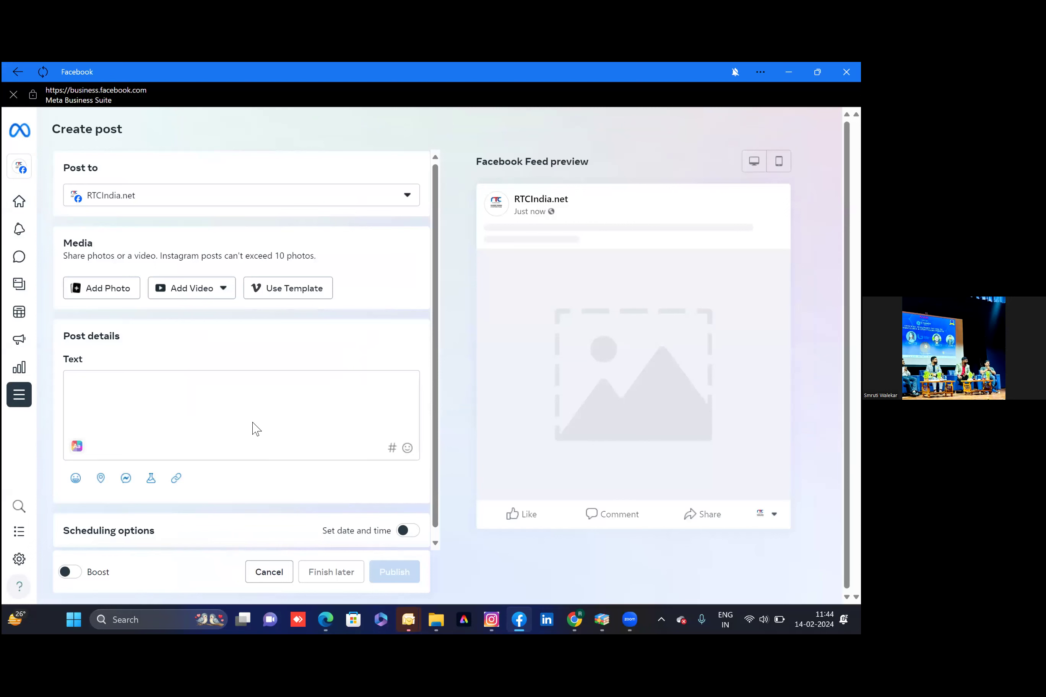
pyautogui.click(108, 292)
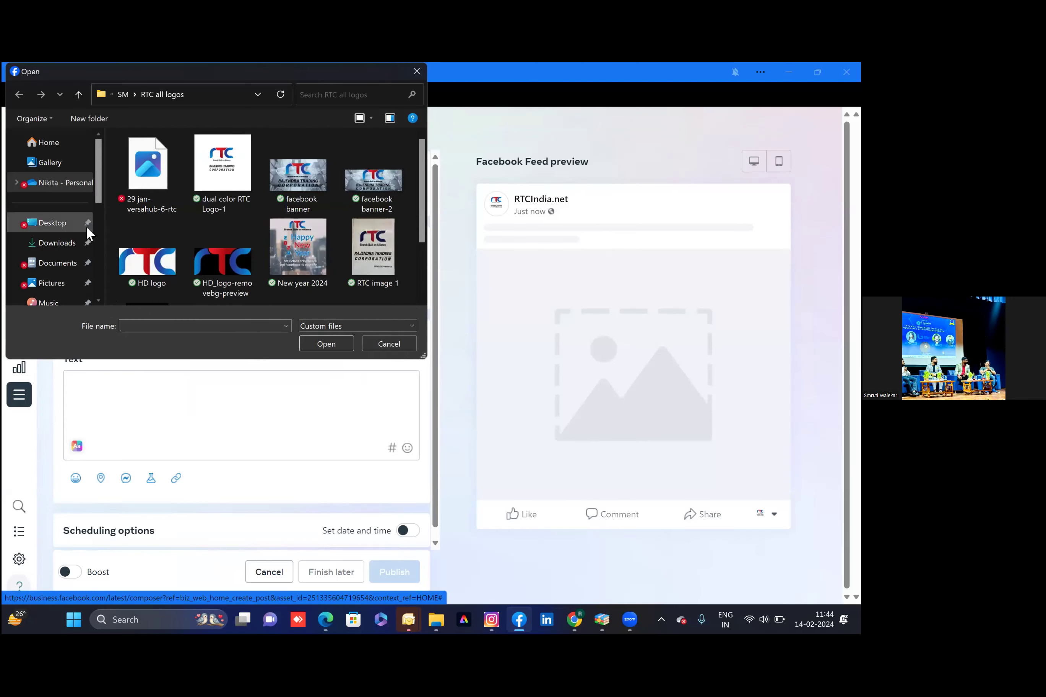
pyautogui.click(123, 95)
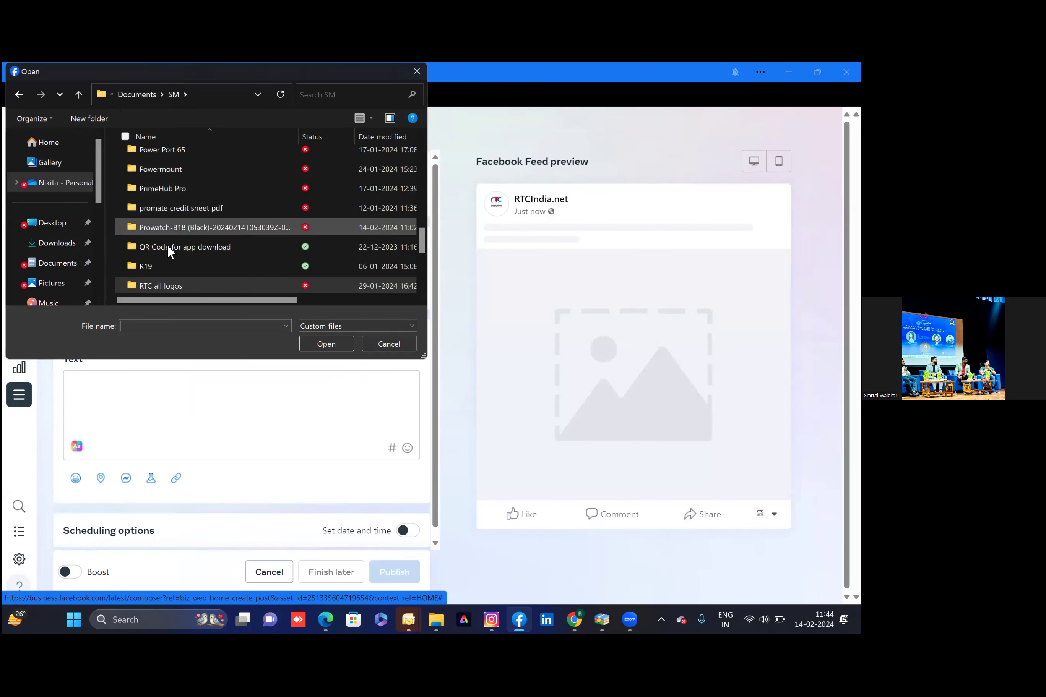
pyautogui.click(158, 265)
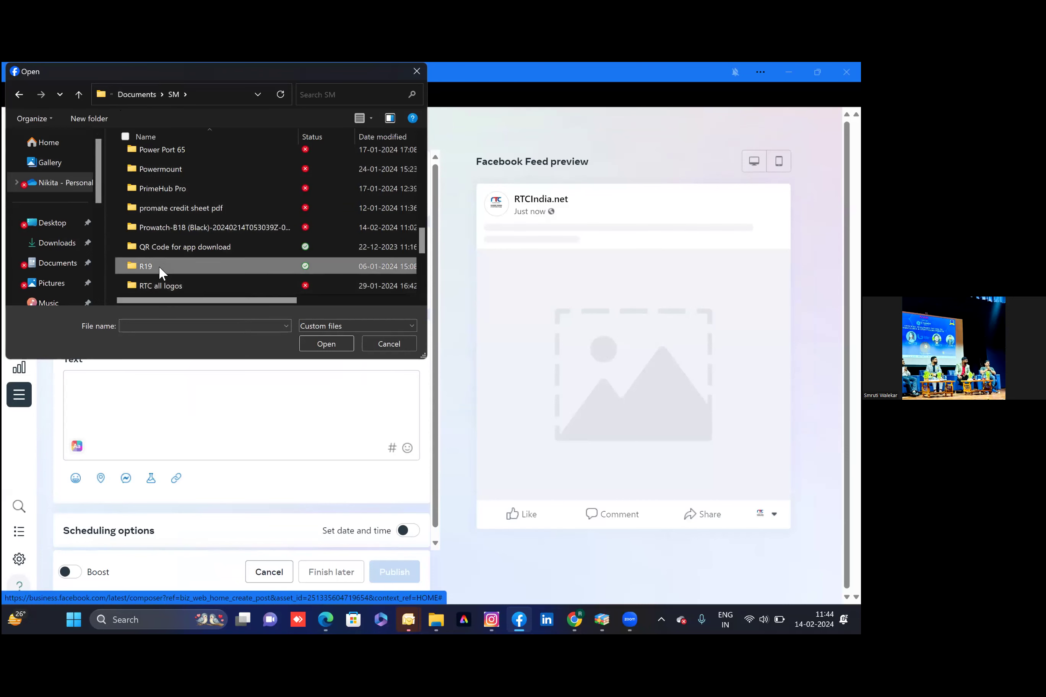
pyautogui.doubleClick(158, 266)
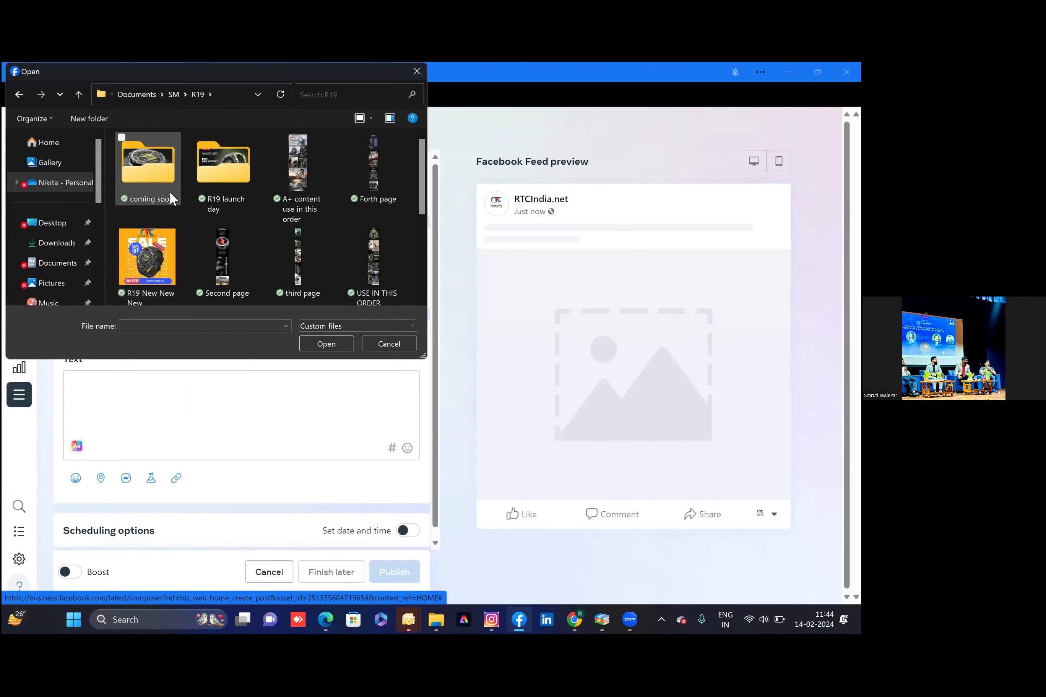
pyautogui.click(235, 184)
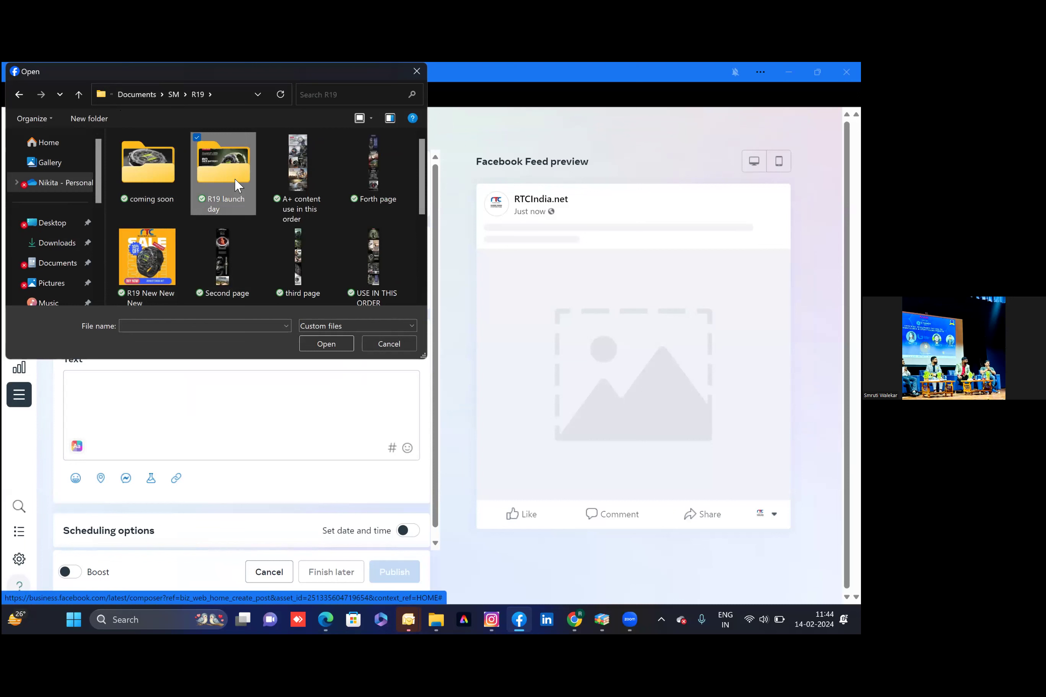
pyautogui.doubleClick(235, 185)
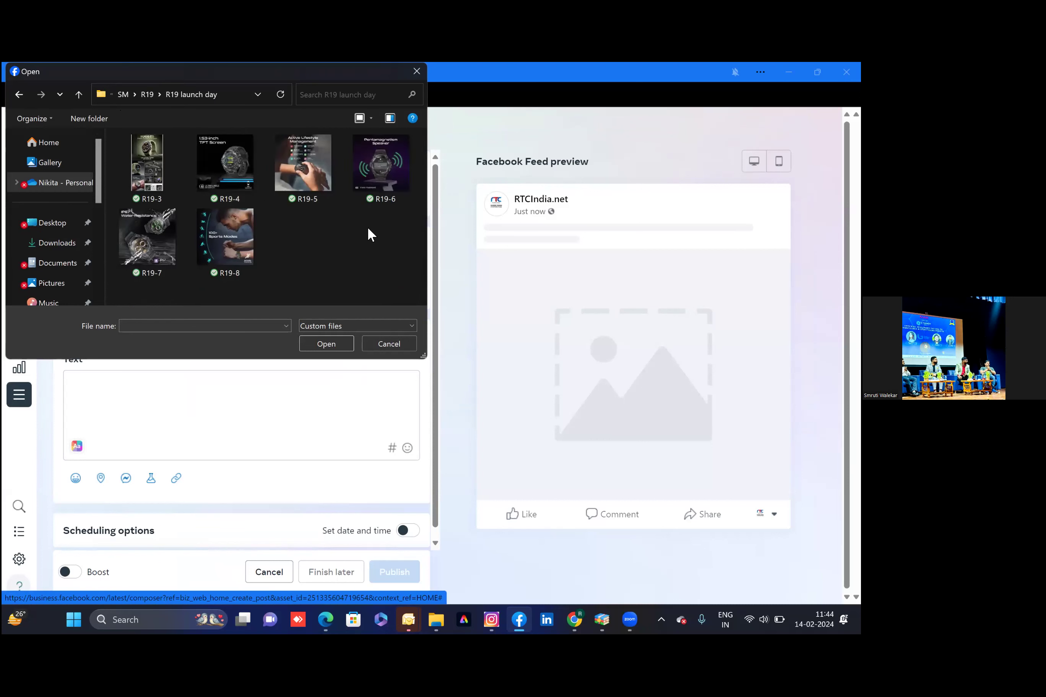
pyautogui.click(153, 159)
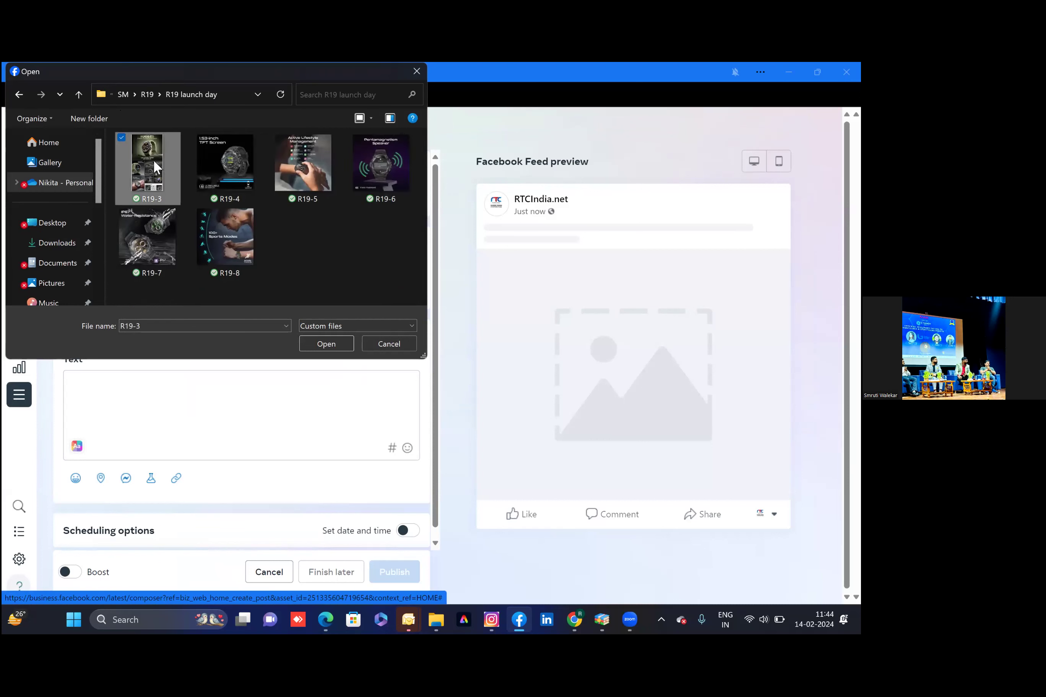
pyautogui.click(332, 346)
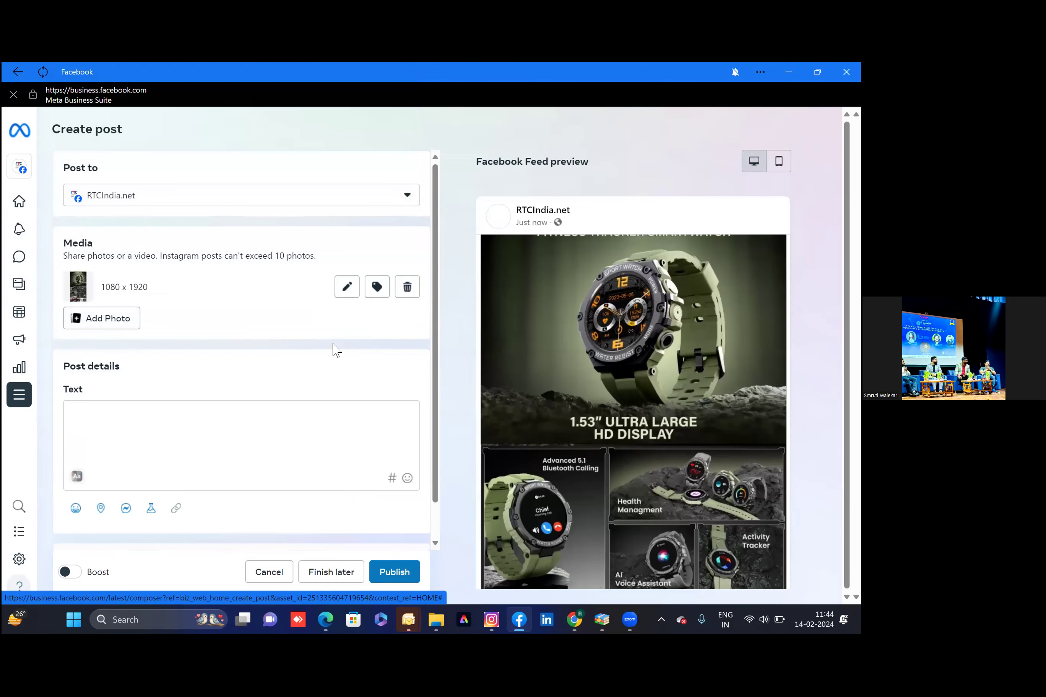
# Open the photo's Edit photo dialog and close it without changes
pyautogui.scroll(-3, 482, 387)
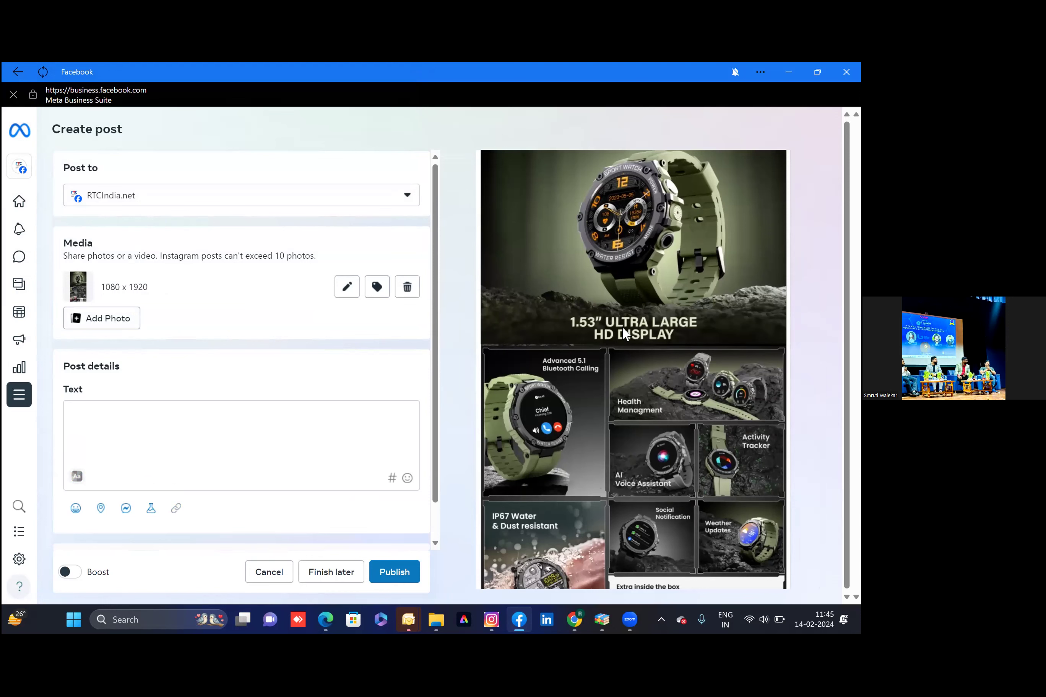
pyautogui.scroll(1, 622, 326)
pyautogui.scroll(-1, 622, 326)
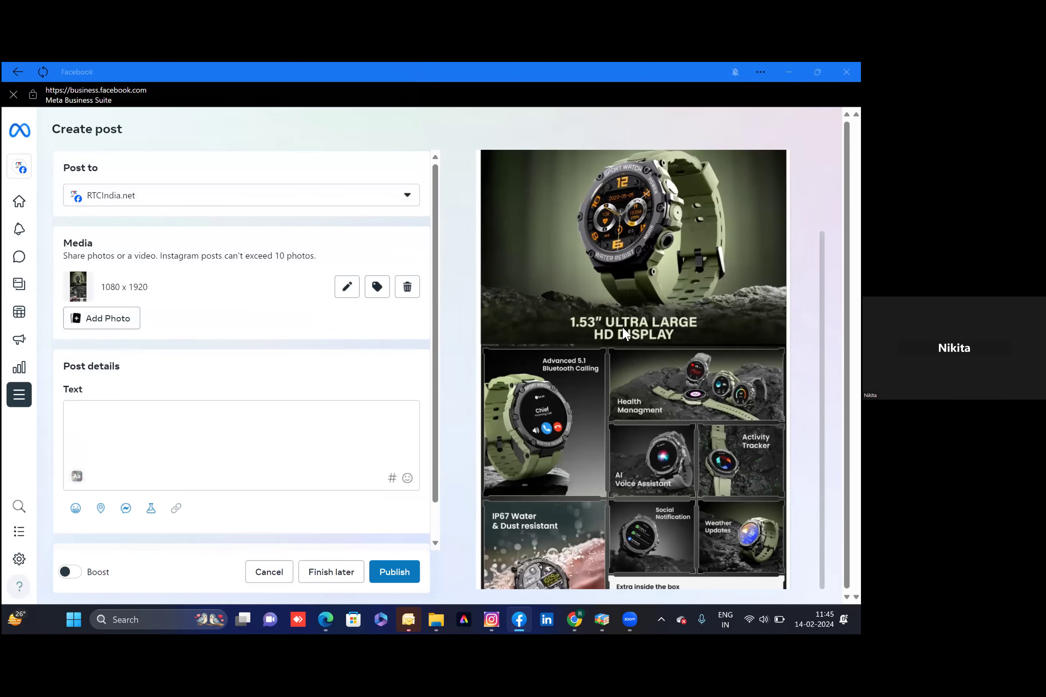
pyautogui.click(346, 288)
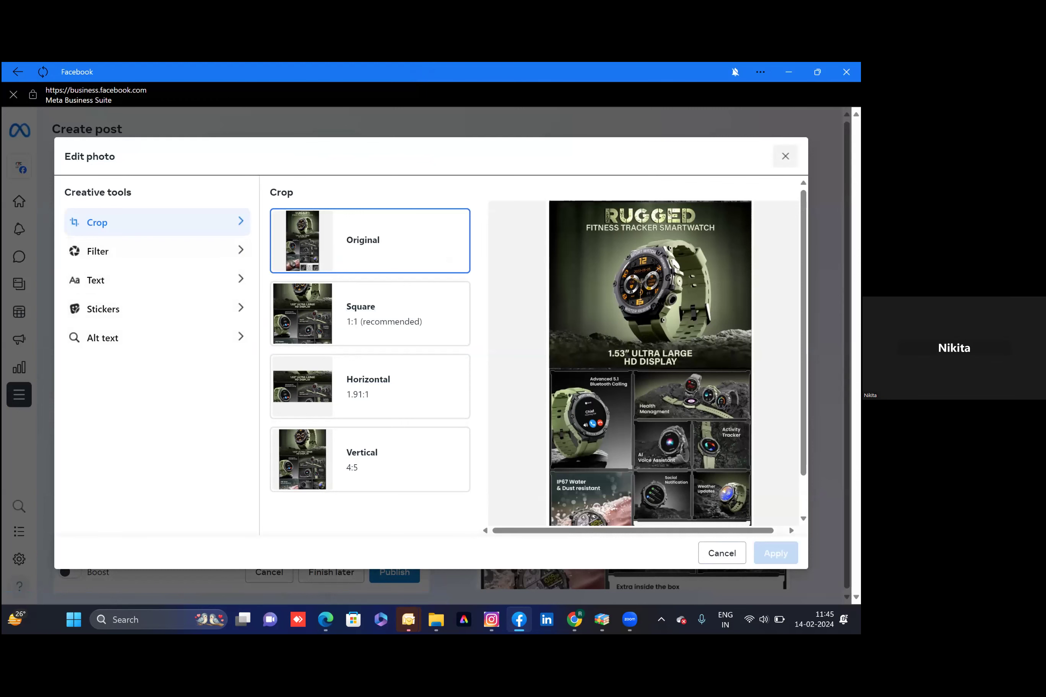
pyautogui.click(785, 156)
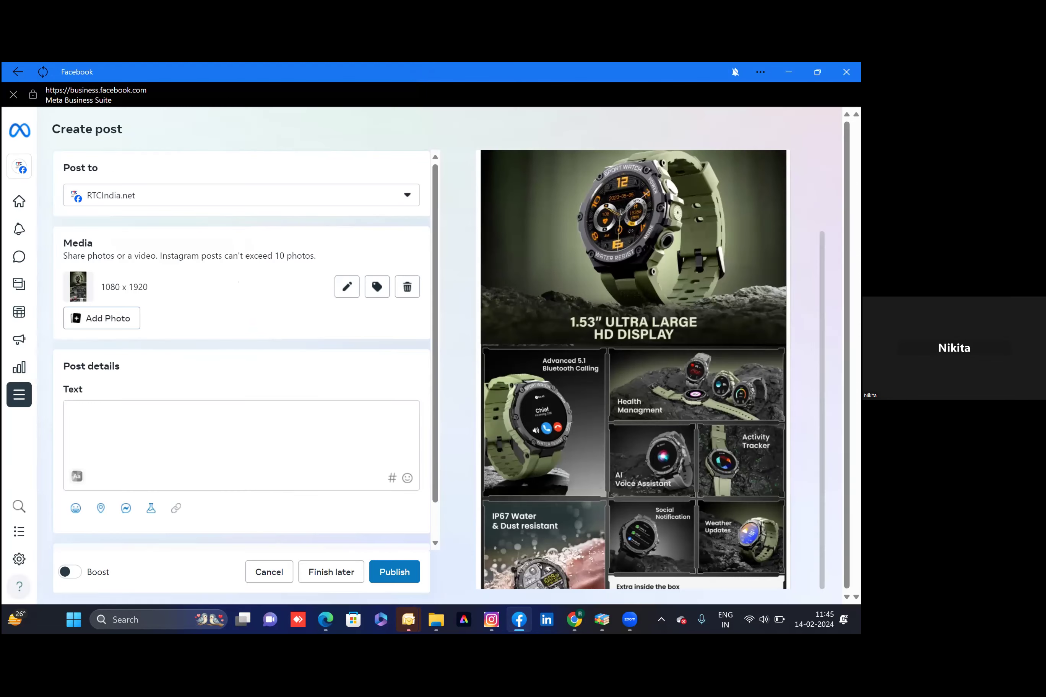
# Add photos R19-4, R19-7 and R19-8 to the post
pyautogui.click(84, 320)
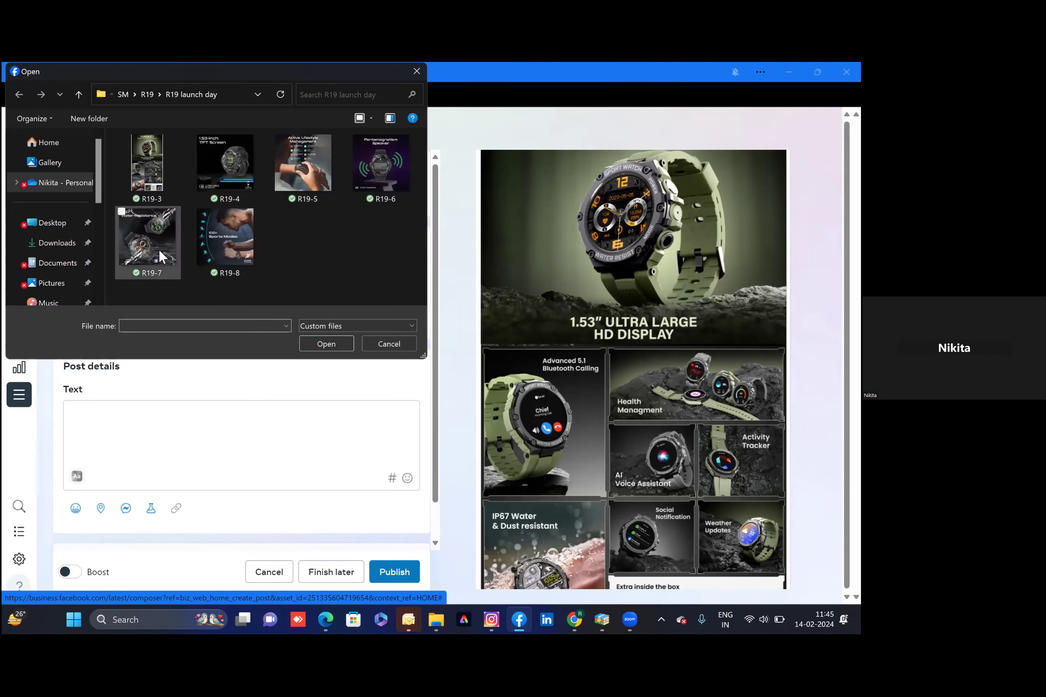
pyautogui.click(158, 249)
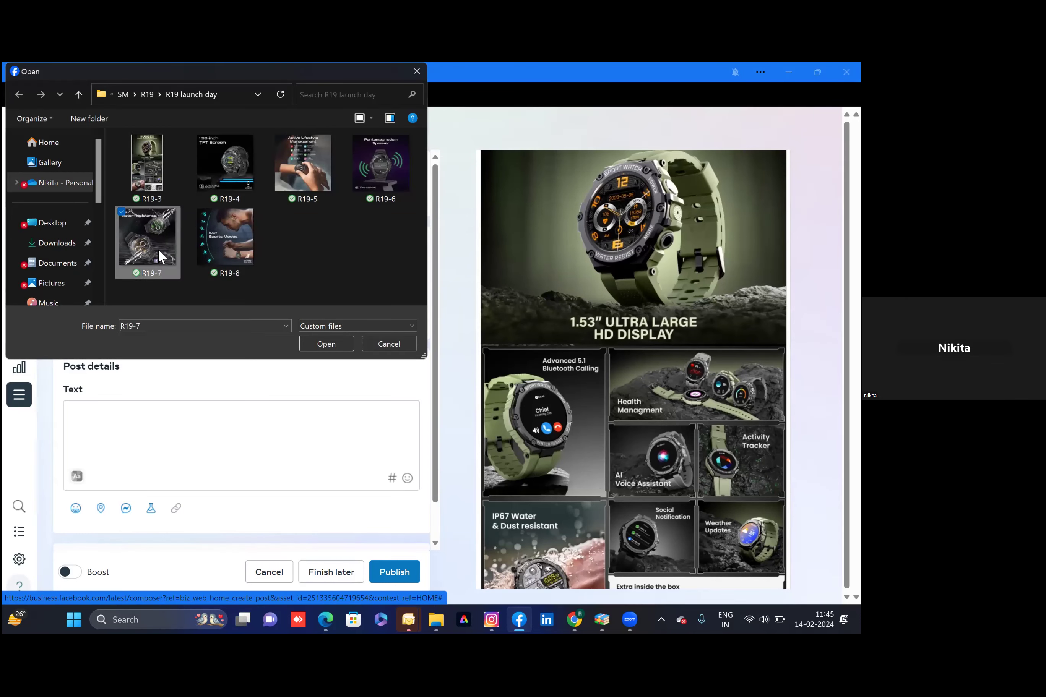
pyautogui.click(236, 140)
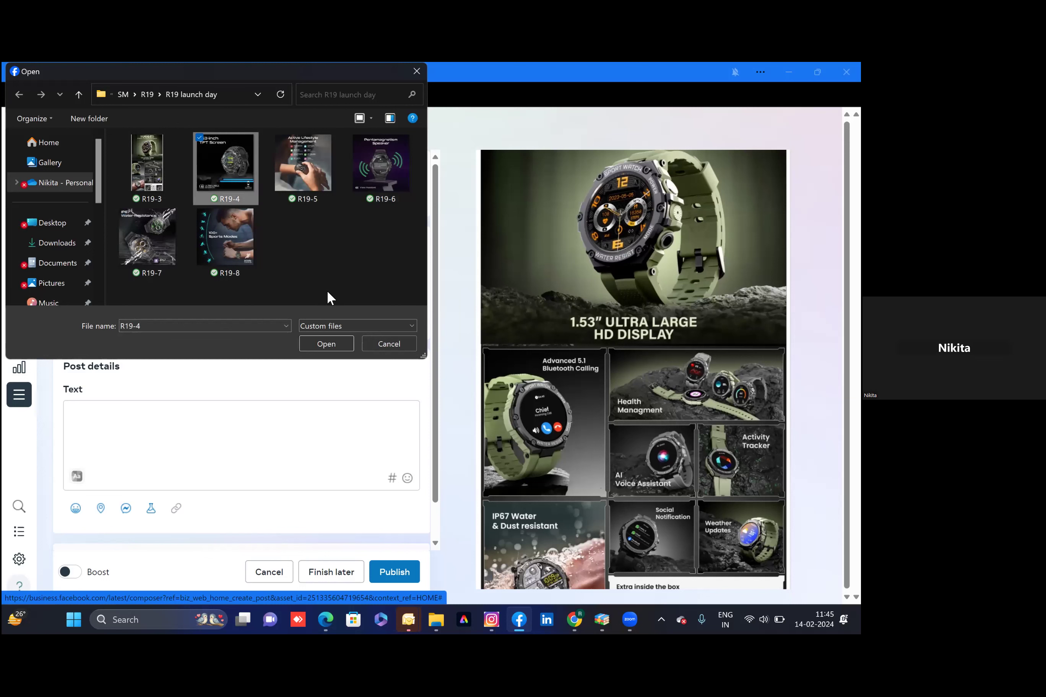
pyautogui.keyDown('ctrl'); pyautogui.click(152, 249); pyautogui.keyUp('ctrl')
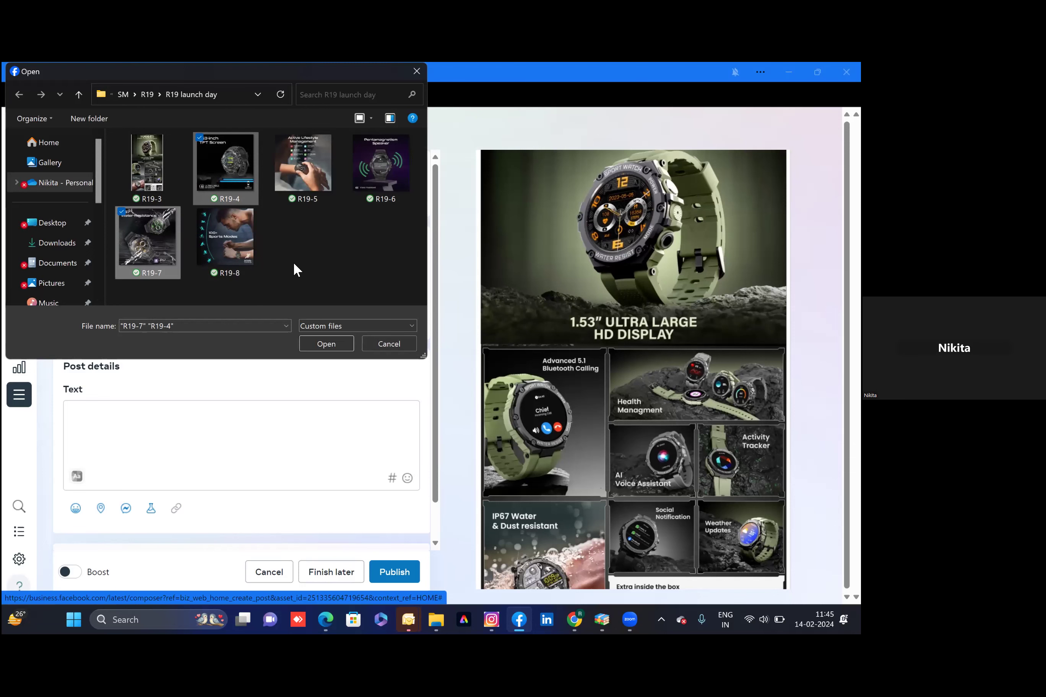
pyautogui.keyDown('ctrl'); pyautogui.click(233, 241); pyautogui.keyUp('ctrl')
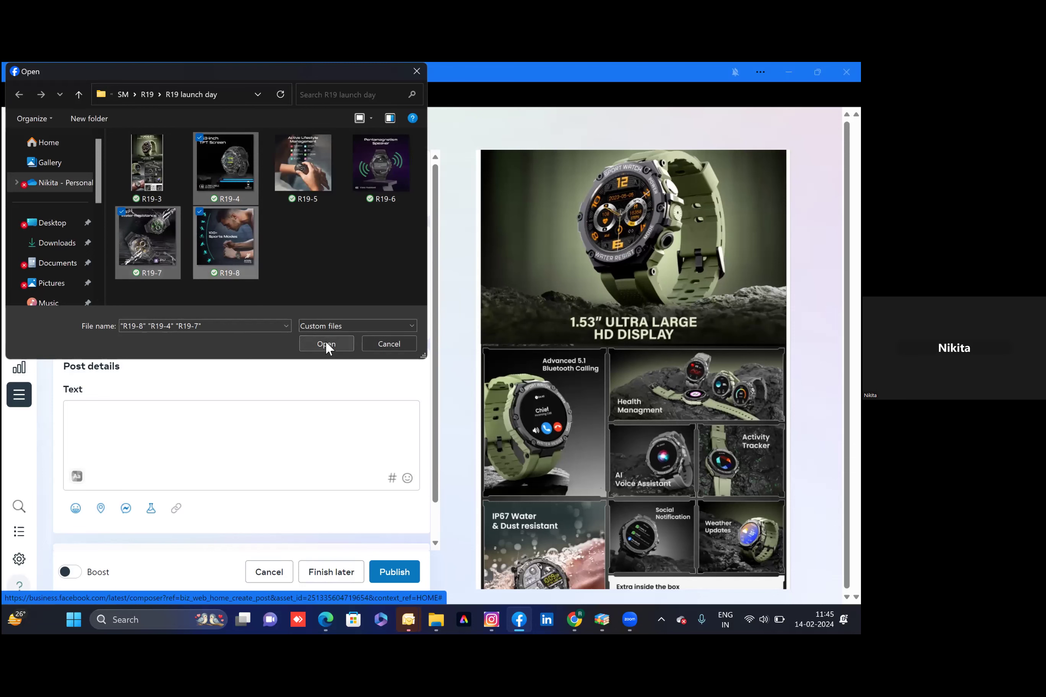
pyautogui.click(327, 344)
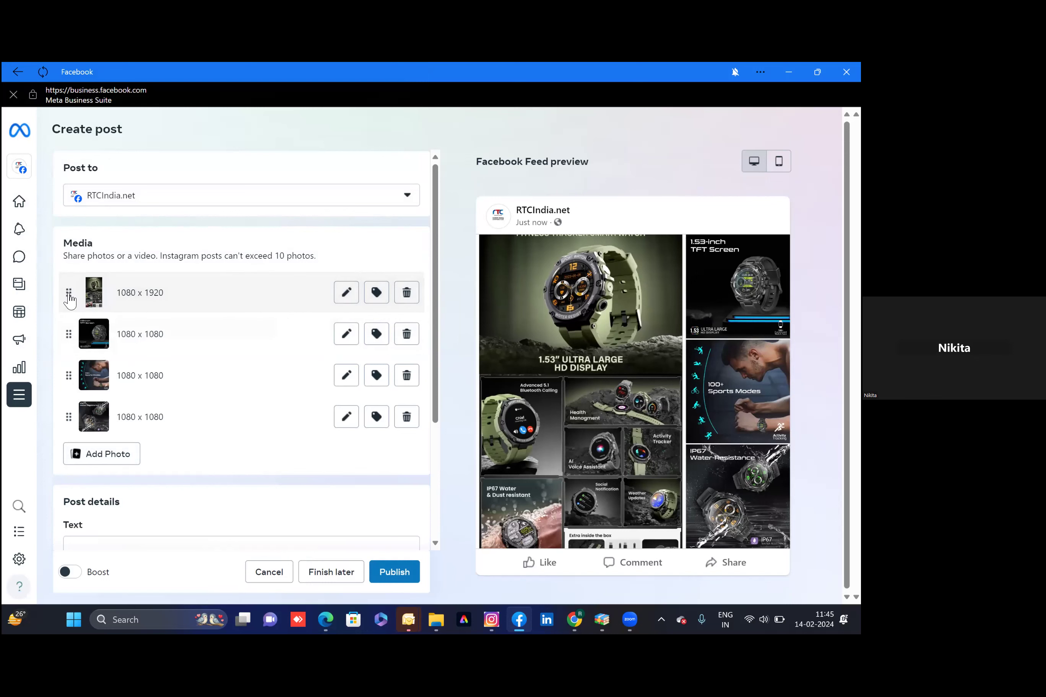
# Reorder the media so the tall 1080 x 1920 photo comes first
pyautogui.moveTo(69, 300); pyautogui.dragTo(70, 374)
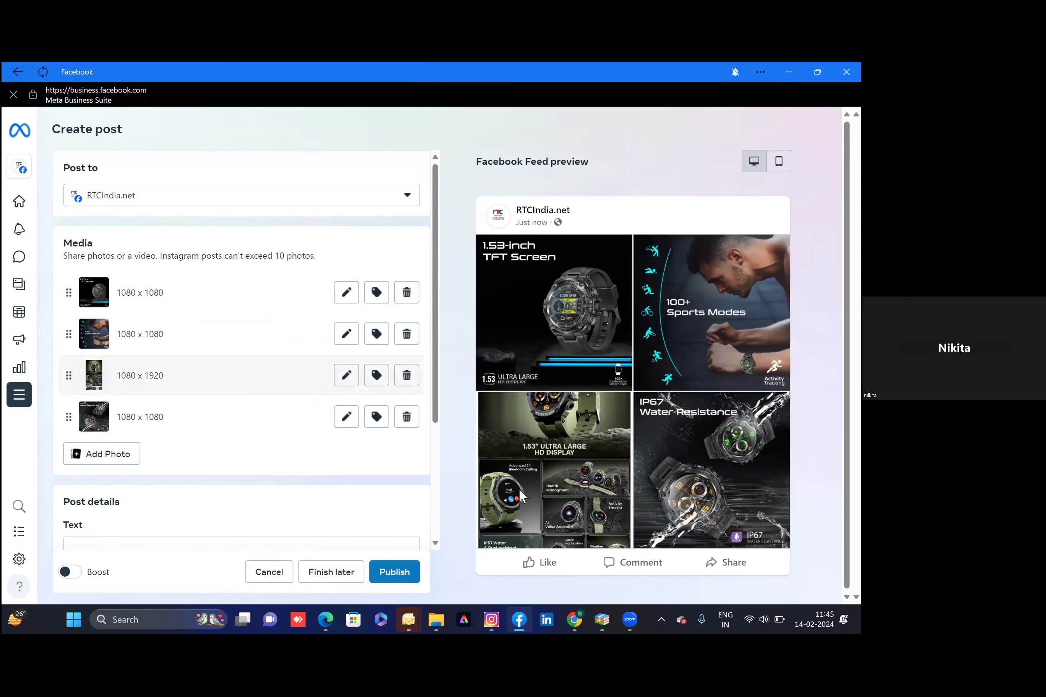
pyautogui.scroll(-2, 521, 494)
pyautogui.scroll(1, 519, 497)
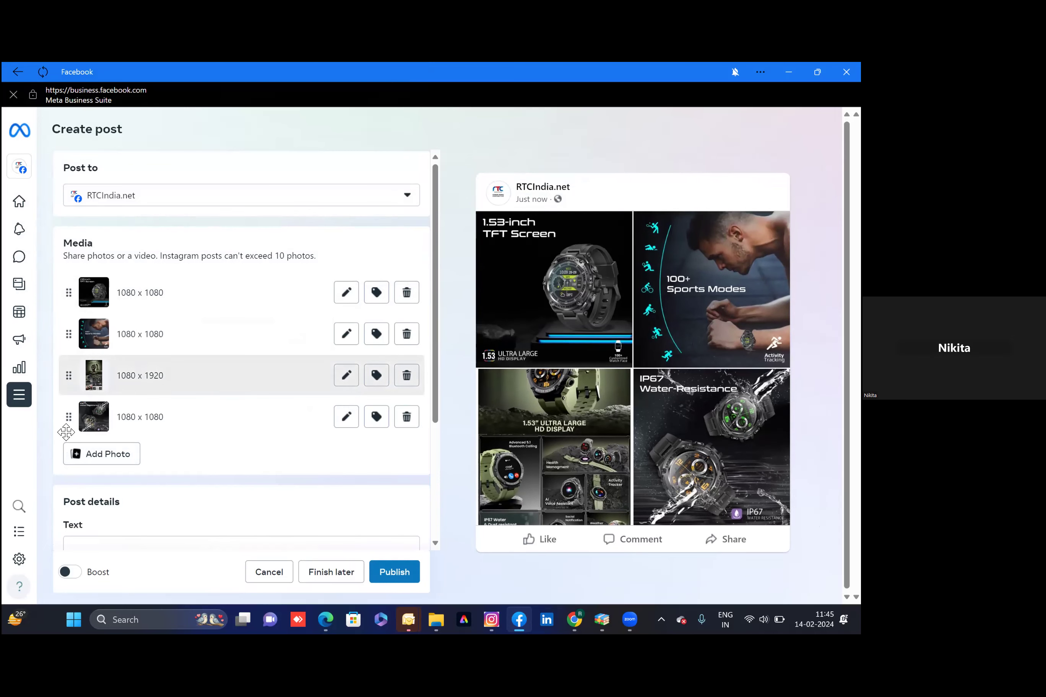
pyautogui.moveTo(68, 433); pyautogui.dragTo(71, 293)
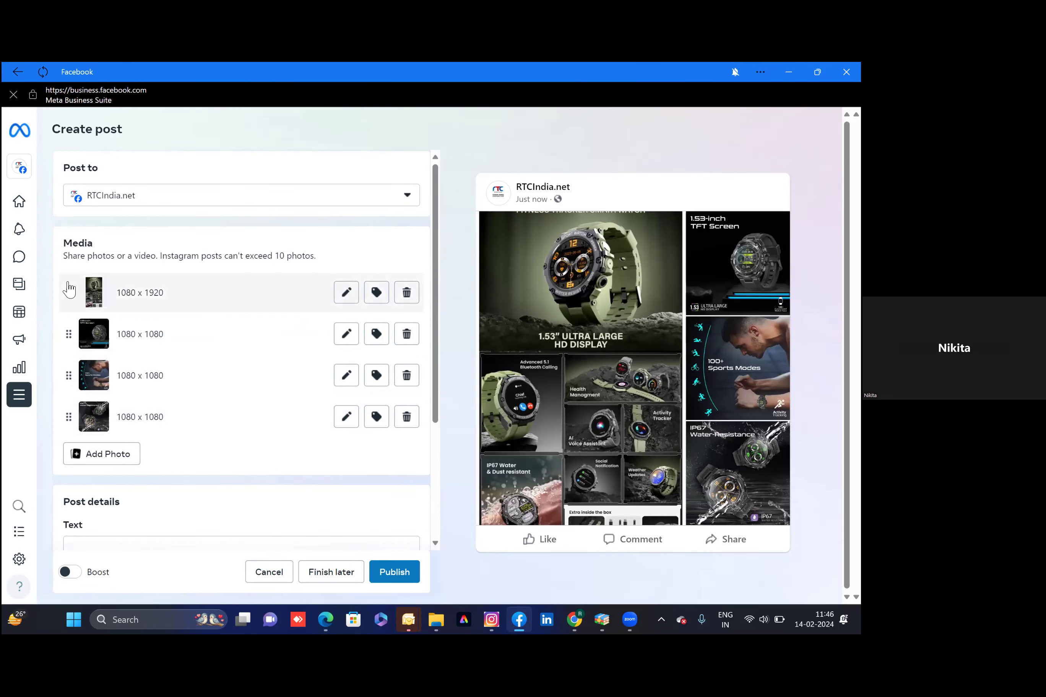
pyautogui.scroll(-1, 661, 412)
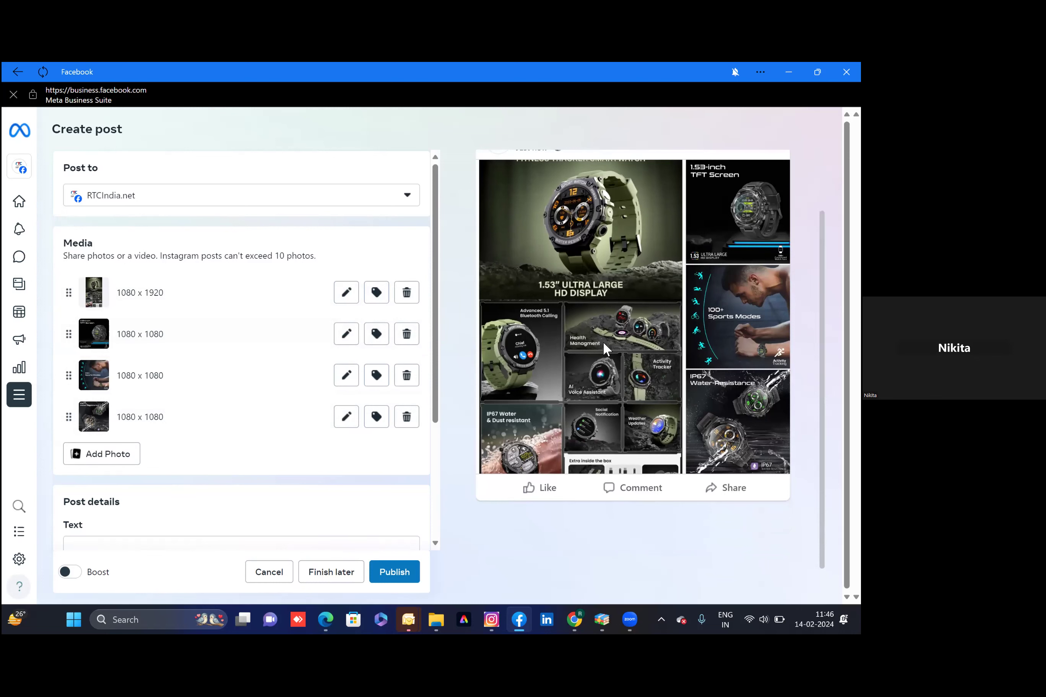
pyautogui.scroll(2, 602, 340)
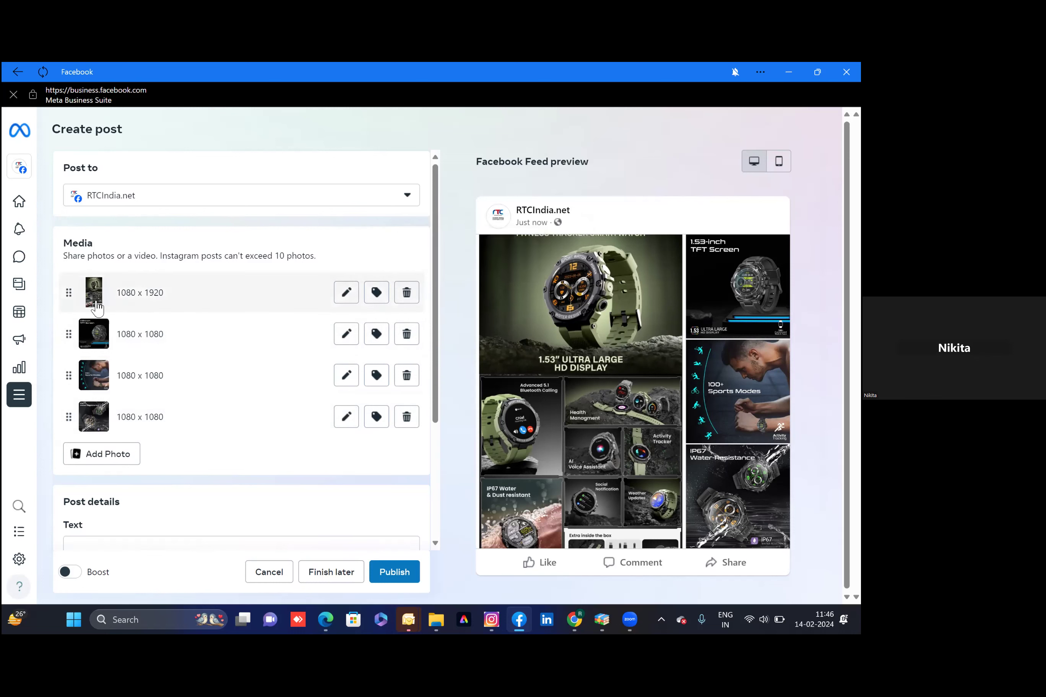
# Crop the first photo to Square 1:1, fitting the box around the watch and headline (893 x 893)
pyautogui.click(345, 295)
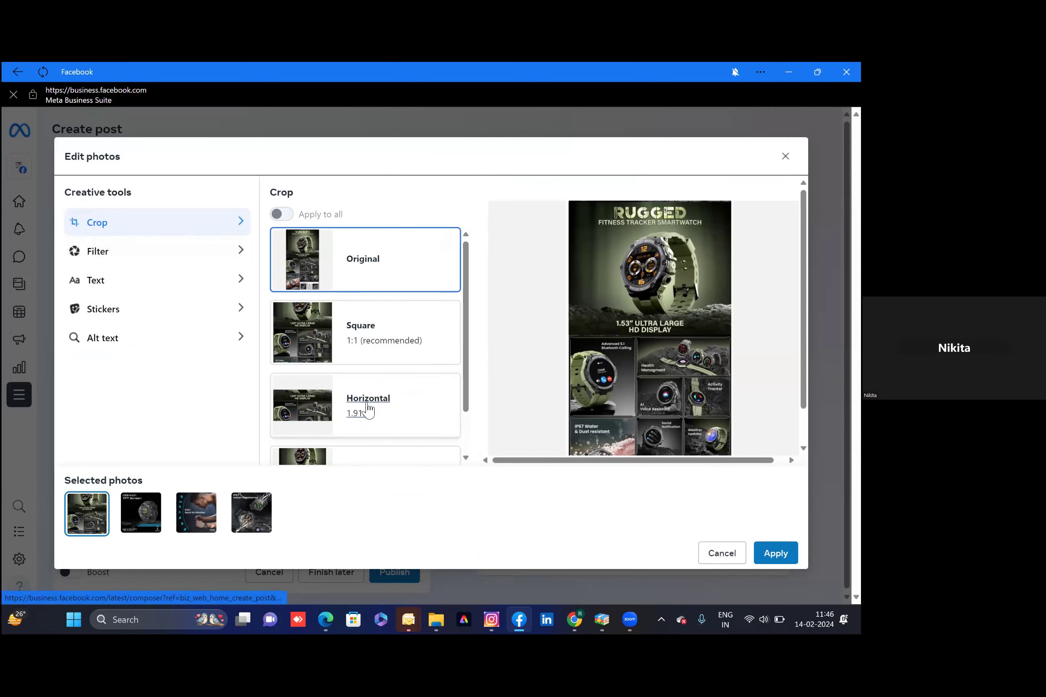
pyautogui.scroll(-1, 366, 414)
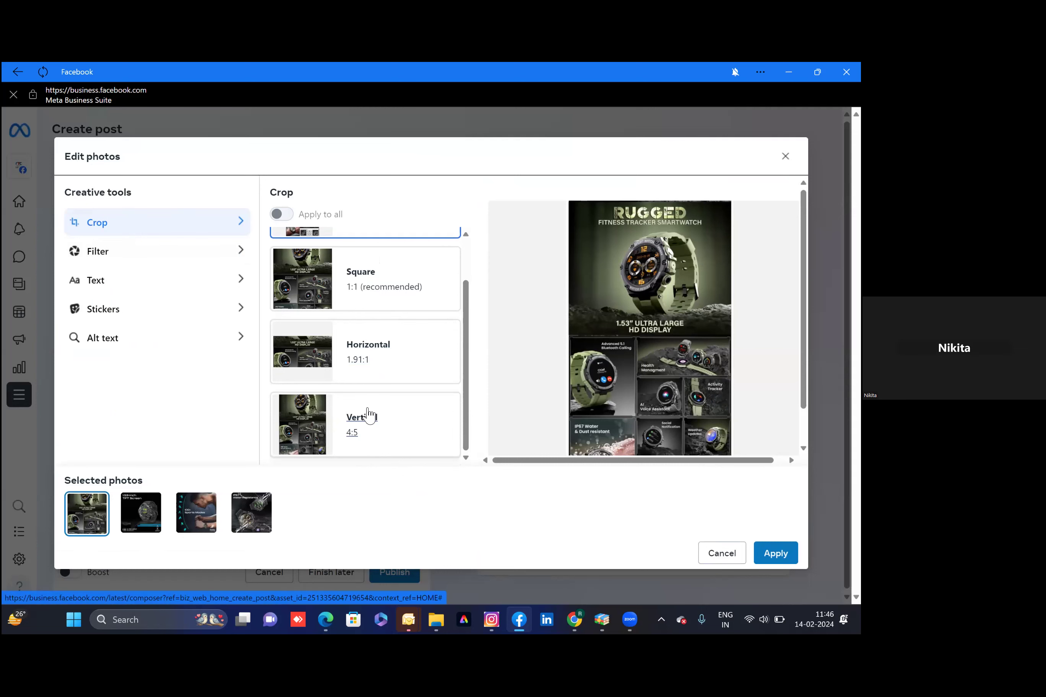
pyautogui.scroll(2, 605, 346)
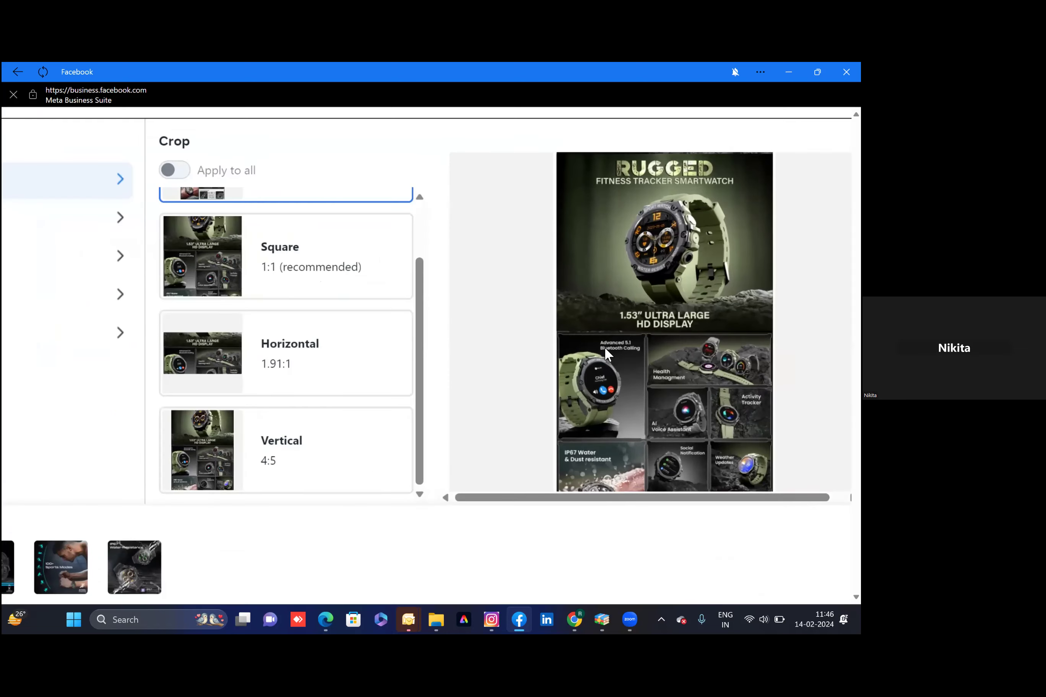
pyautogui.scroll(-2, 605, 346)
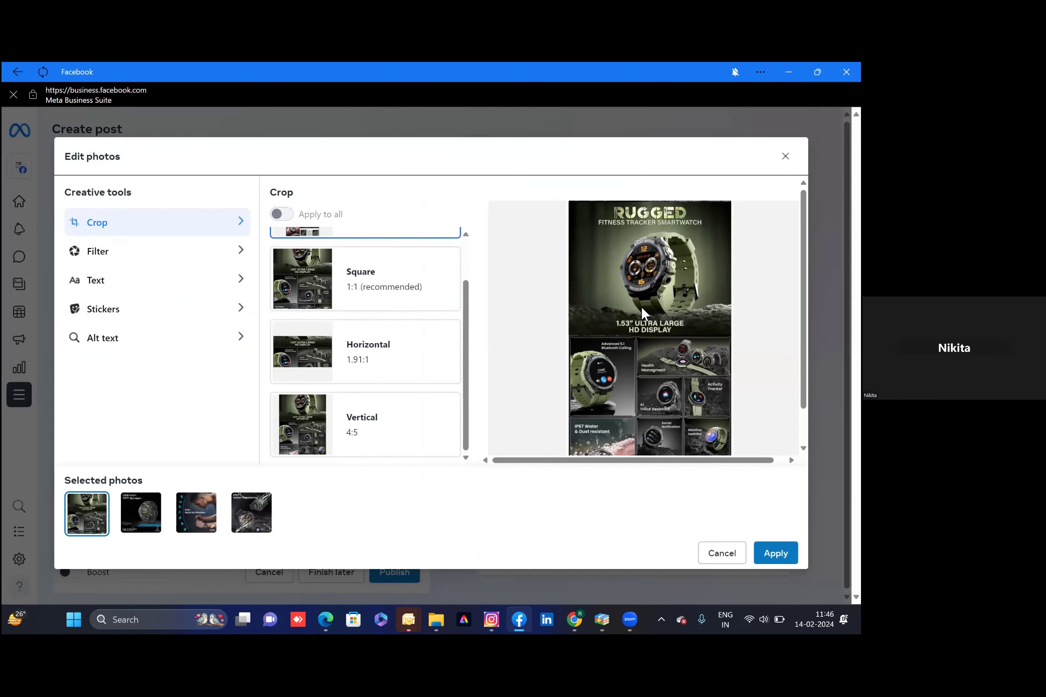
pyautogui.scroll(1, 434, 273)
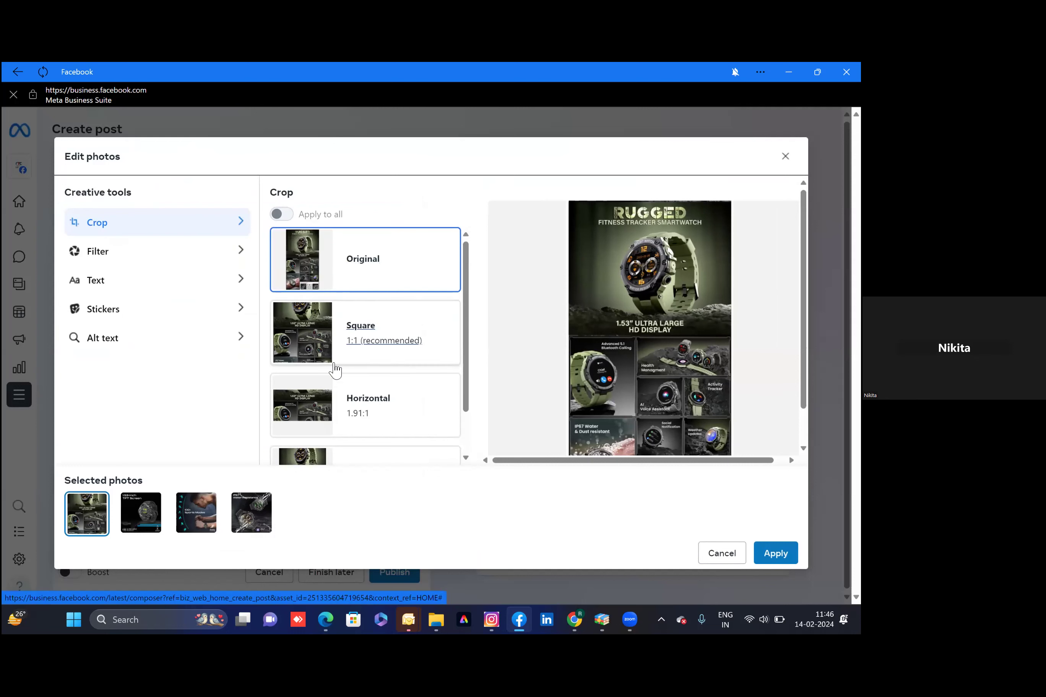
pyautogui.click(331, 346)
pyautogui.moveTo(689, 358); pyautogui.dragTo(686, 275)
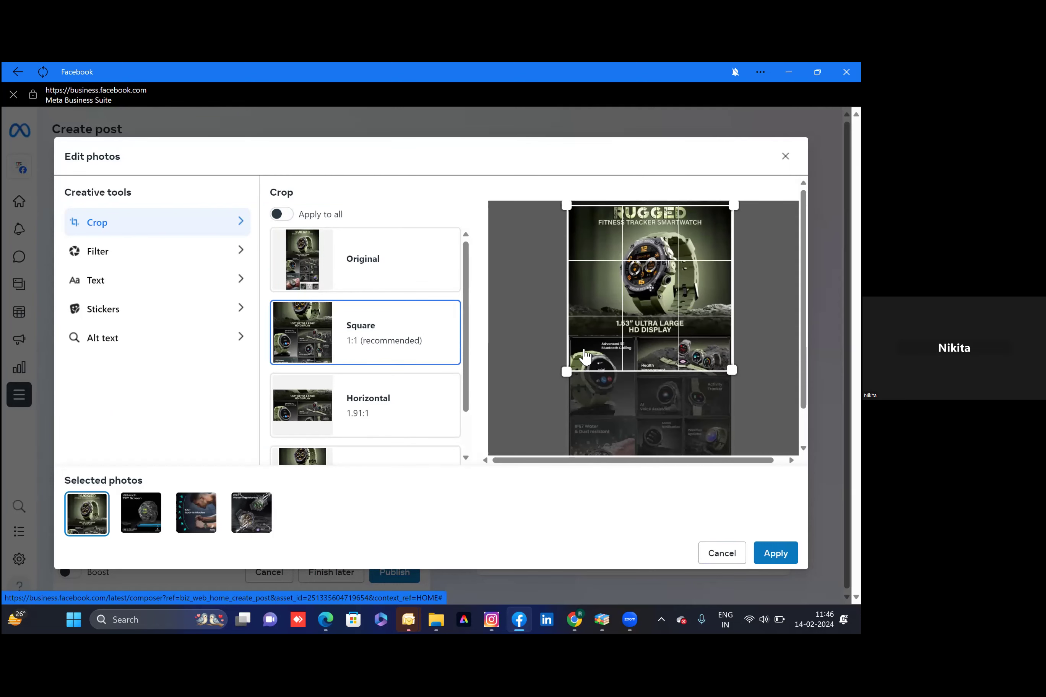
pyautogui.moveTo(570, 371); pyautogui.dragTo(576, 317)
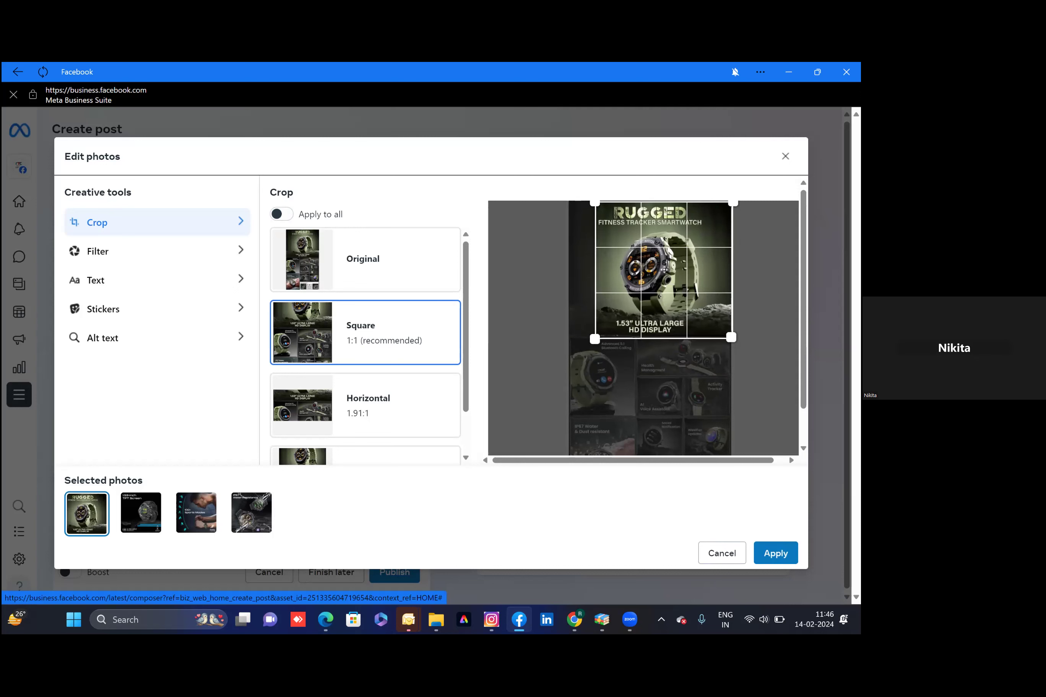
pyautogui.moveTo(662, 269); pyautogui.dragTo(690, 283)
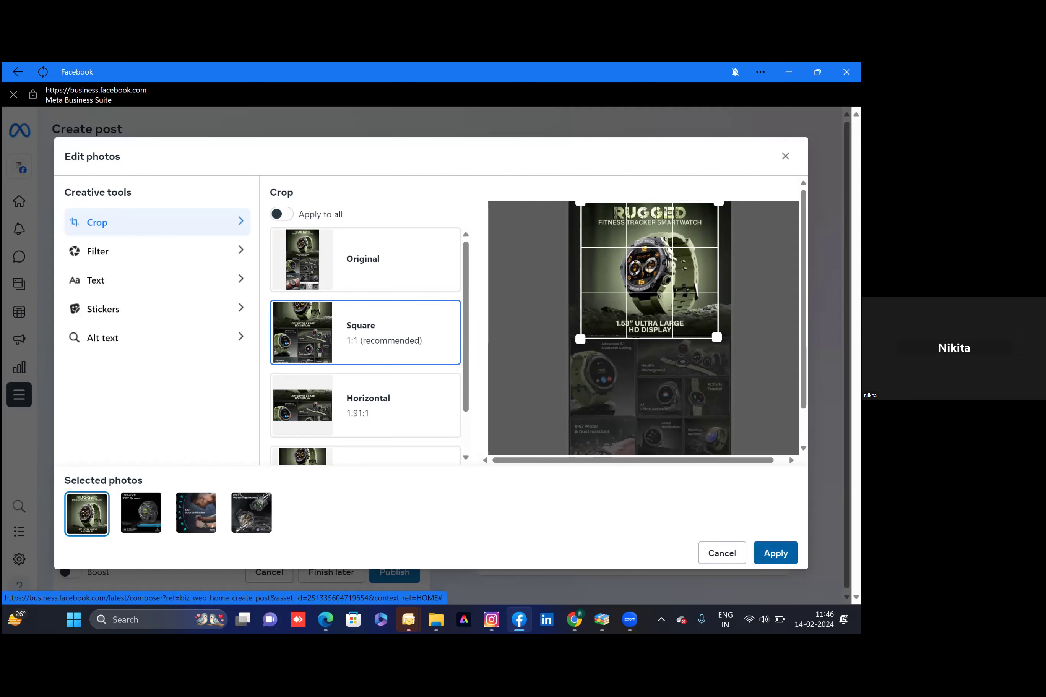
pyautogui.click(775, 552)
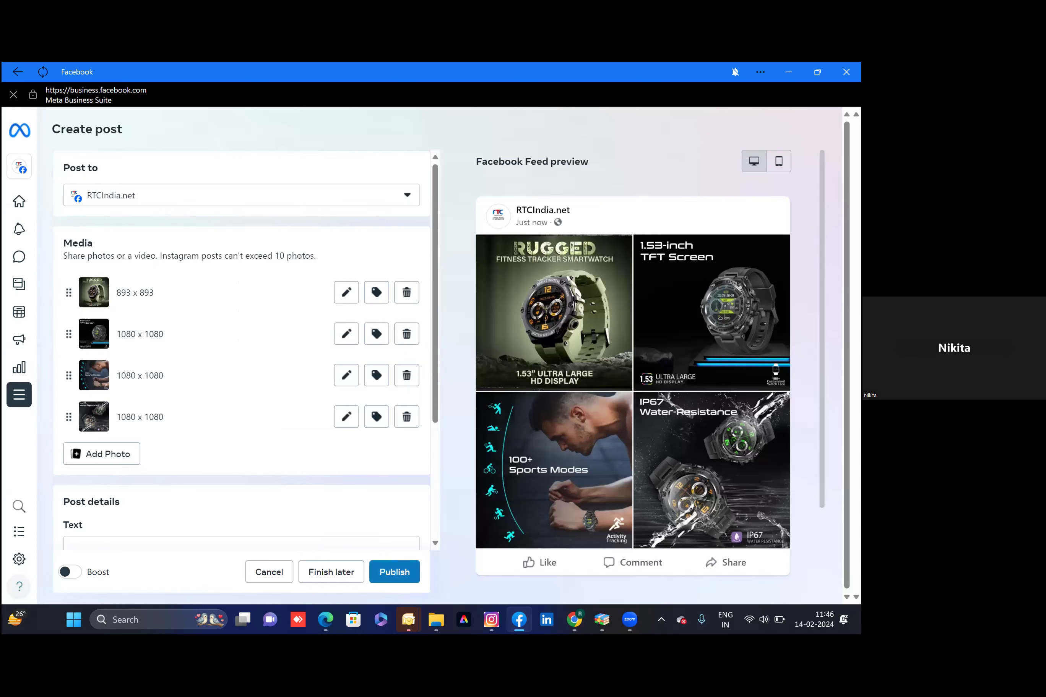
# Put the cursor in the post's empty caption box, then switch to the Chrome window
pyautogui.scroll(-3, 268, 466)
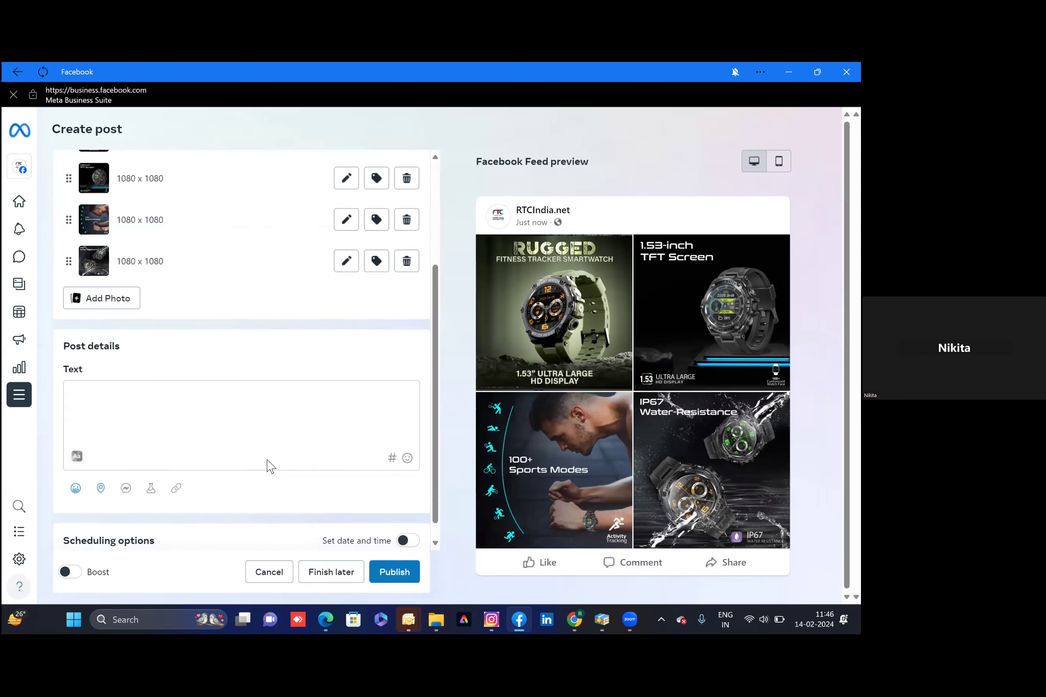
pyautogui.click(144, 418)
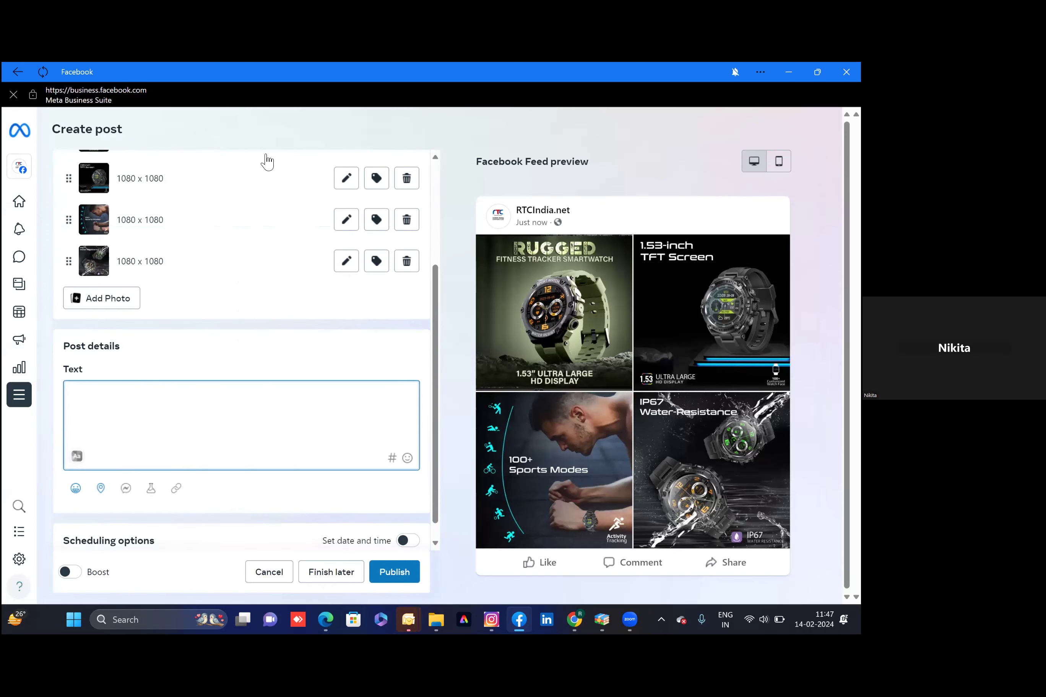
pyautogui.click(575, 620)
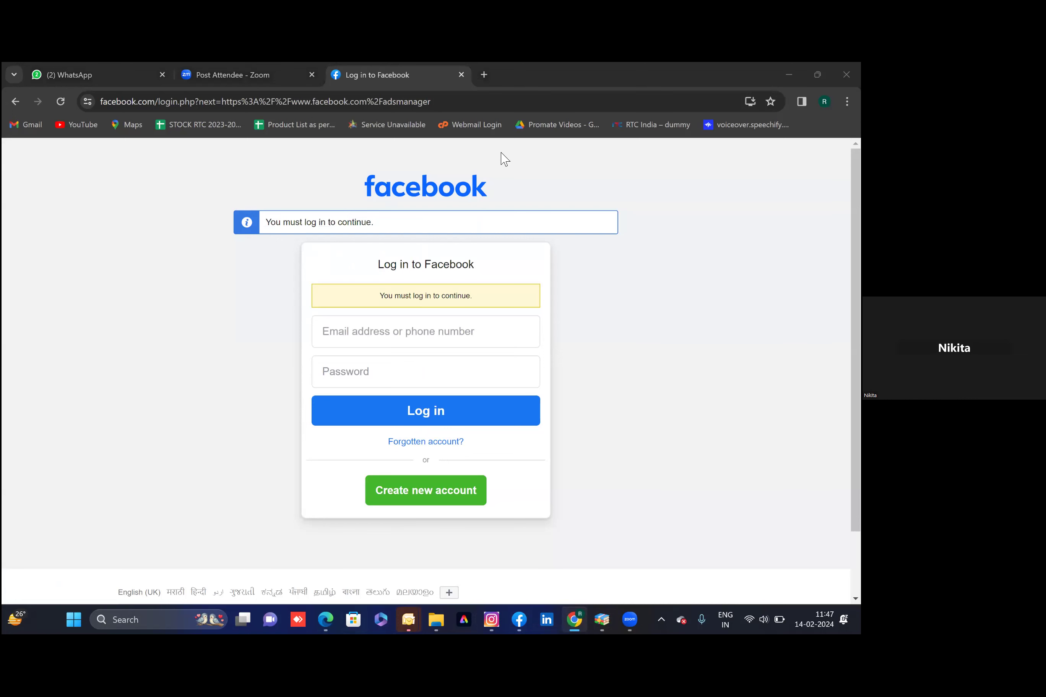
# Replace the Facebook login tab with a new ChatGPT chat page, then switch to Edge
pyautogui.click(461, 74)
pyautogui.click(339, 76)
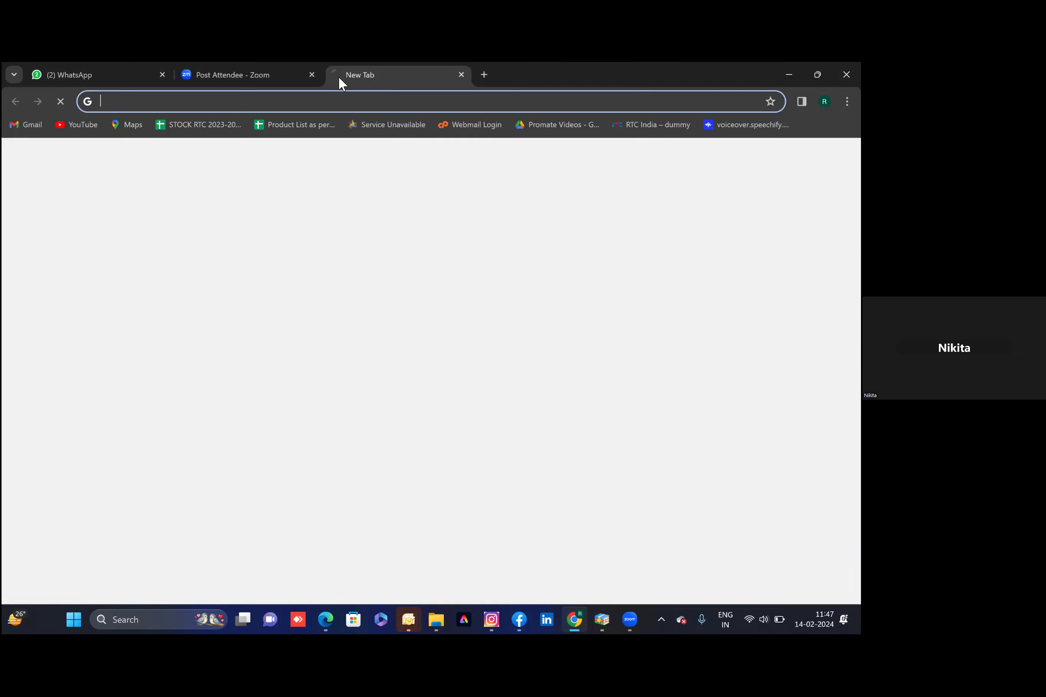
pyautogui.write('chat')
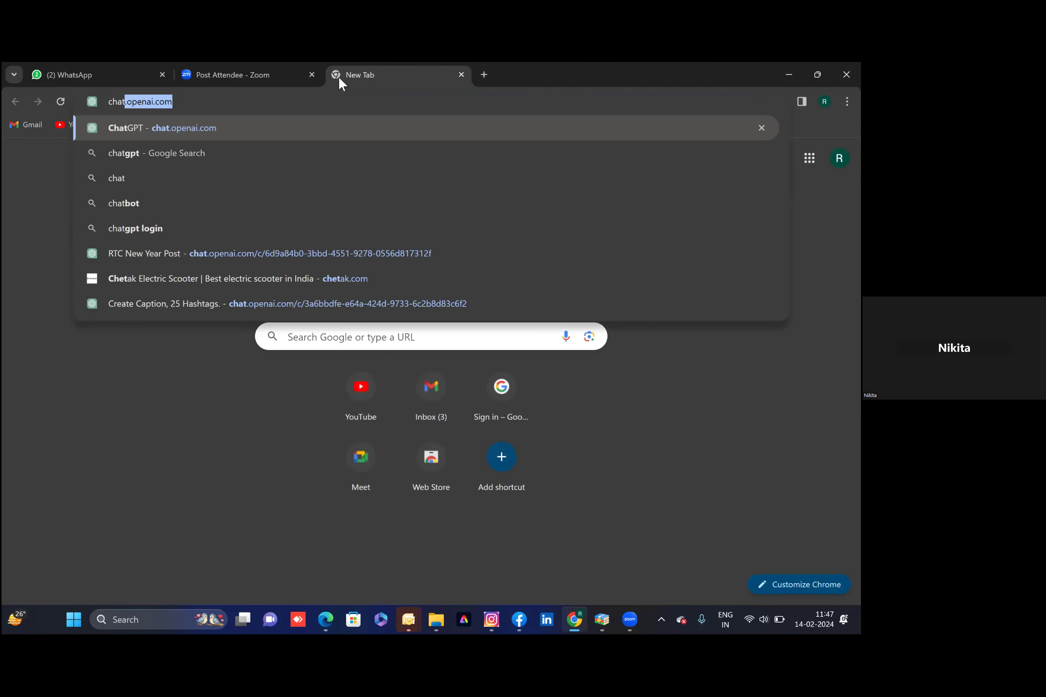
pyautogui.press('Return')
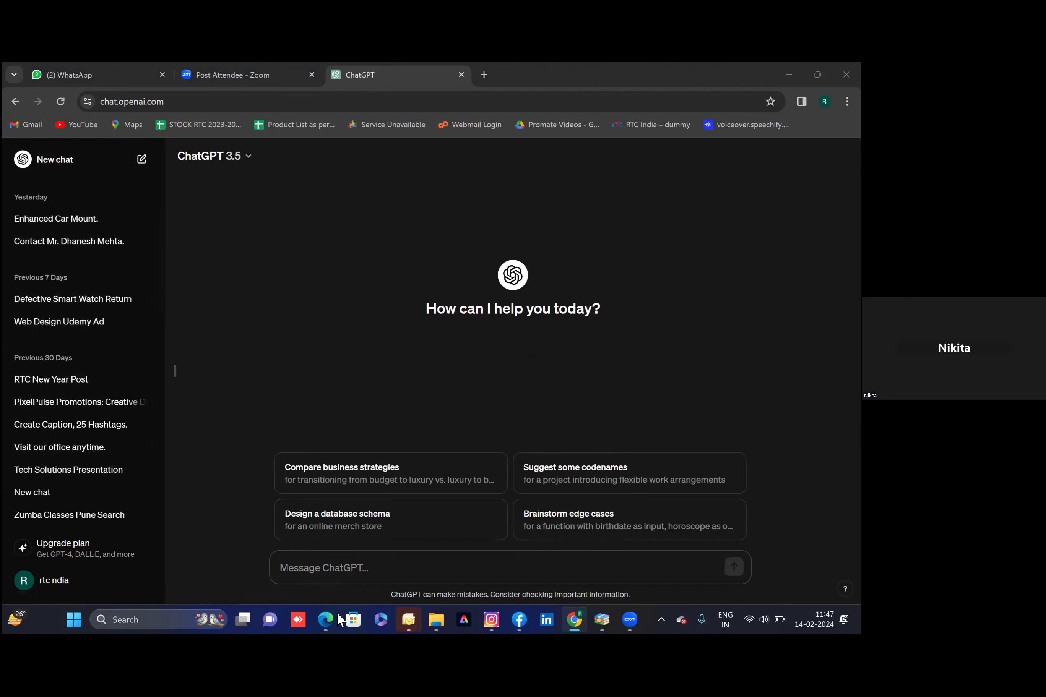
pyautogui.click(325, 612)
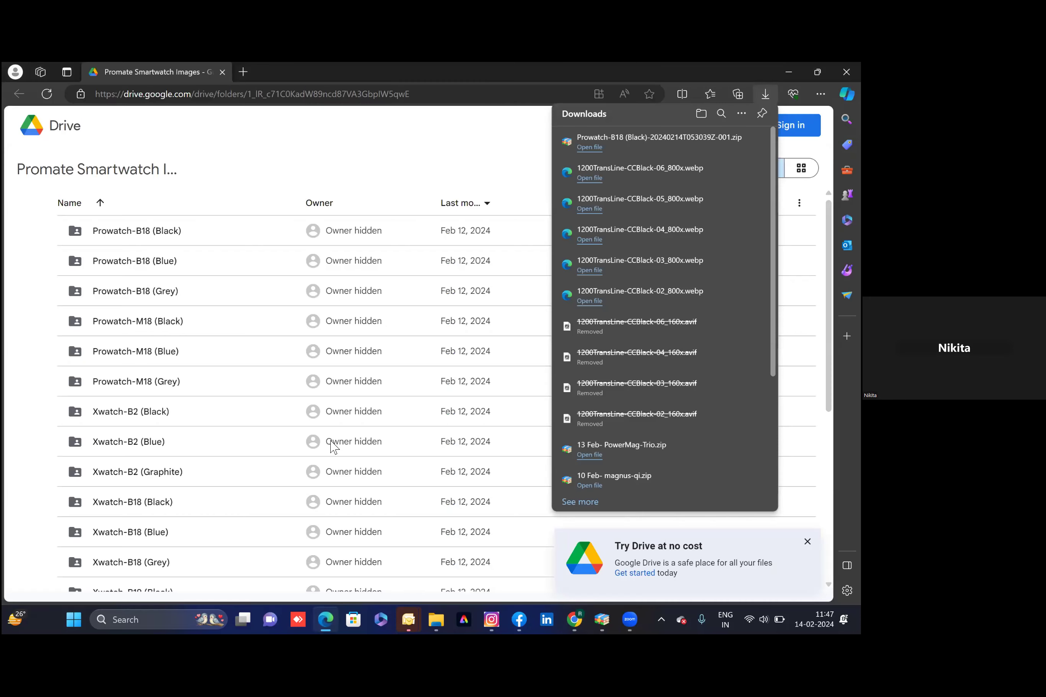
# Open promate.net in a new tab and browse its Watch > Smart Watches collection
pyautogui.click(243, 72)
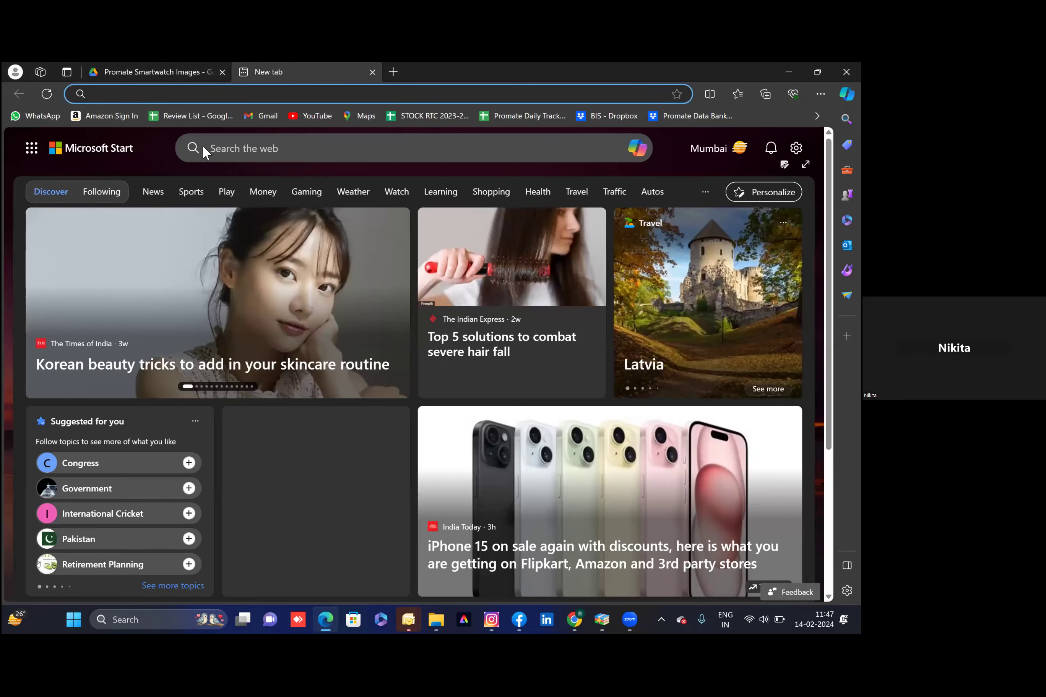
pyautogui.write('promate')
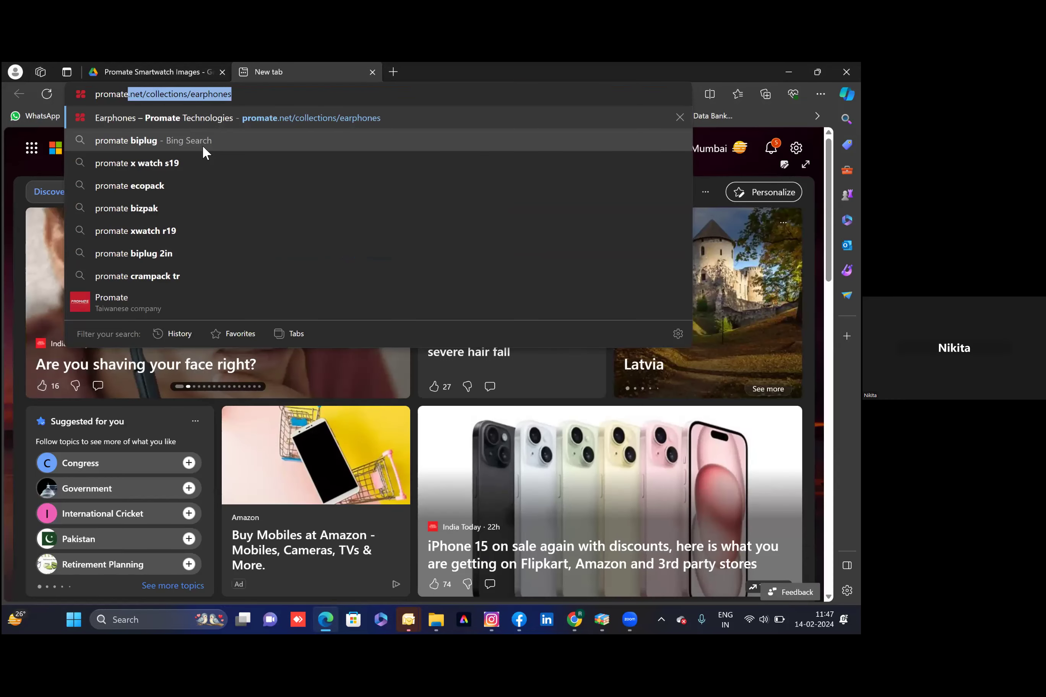
pyautogui.press('Return')
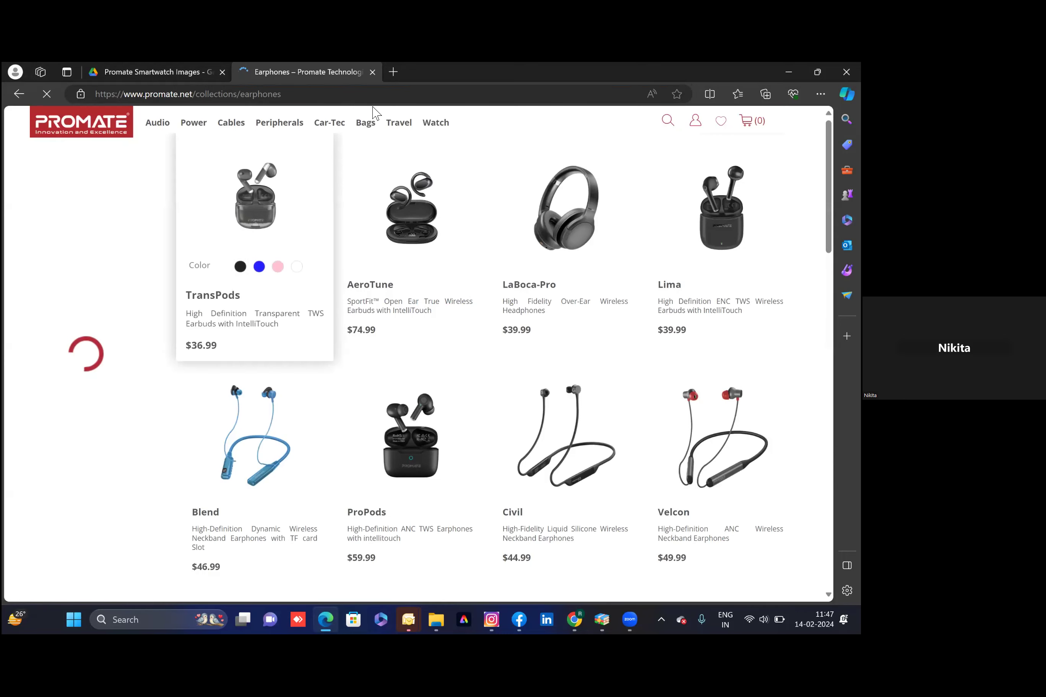
pyautogui.moveTo(433, 125)
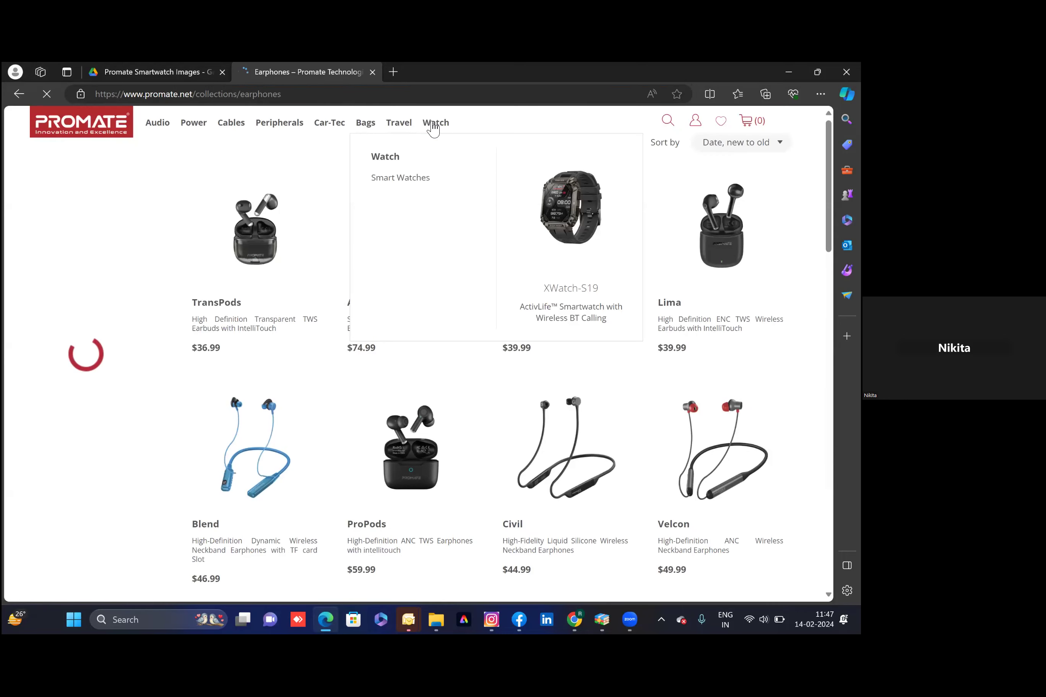
pyautogui.click(410, 180)
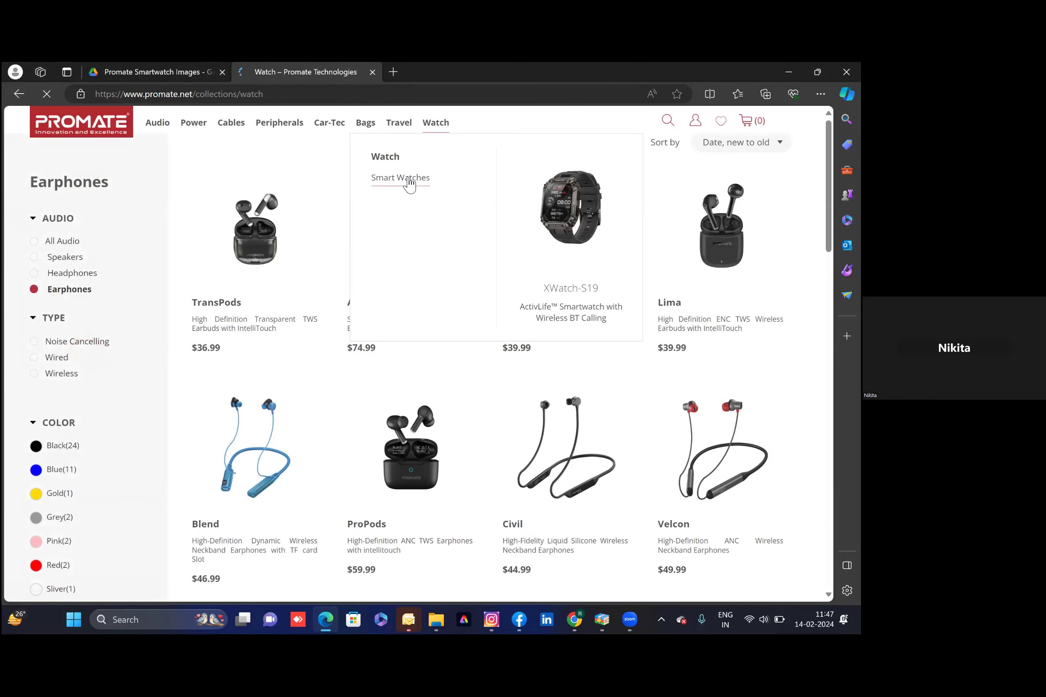
pyautogui.scroll(-7, 486, 402)
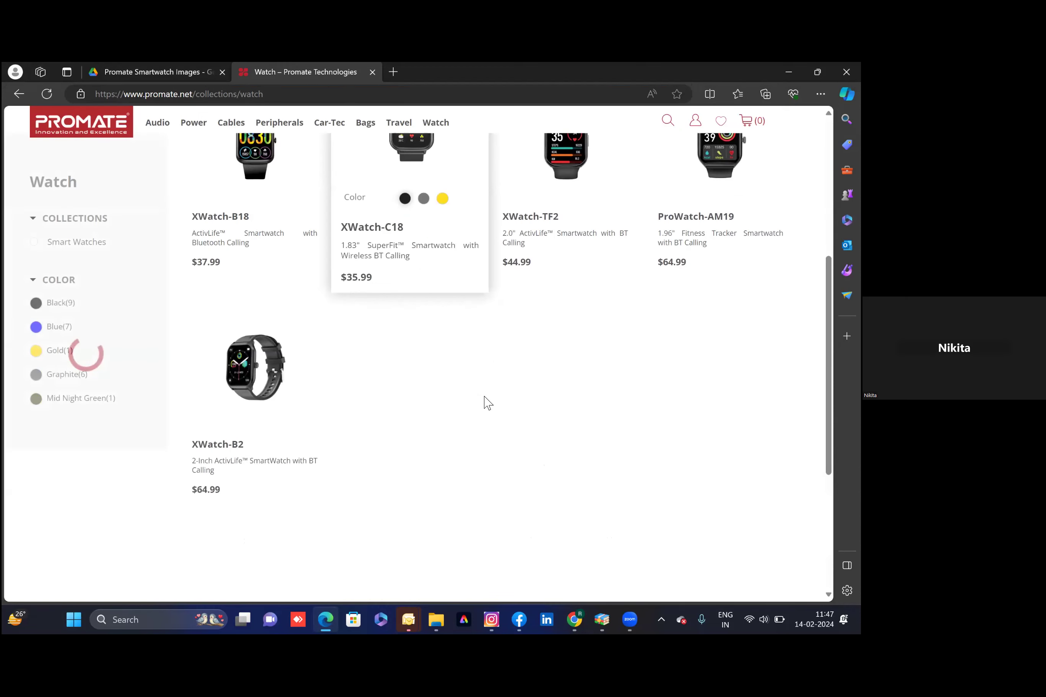
pyautogui.scroll(2, 409, 392)
pyautogui.scroll(6, 411, 394)
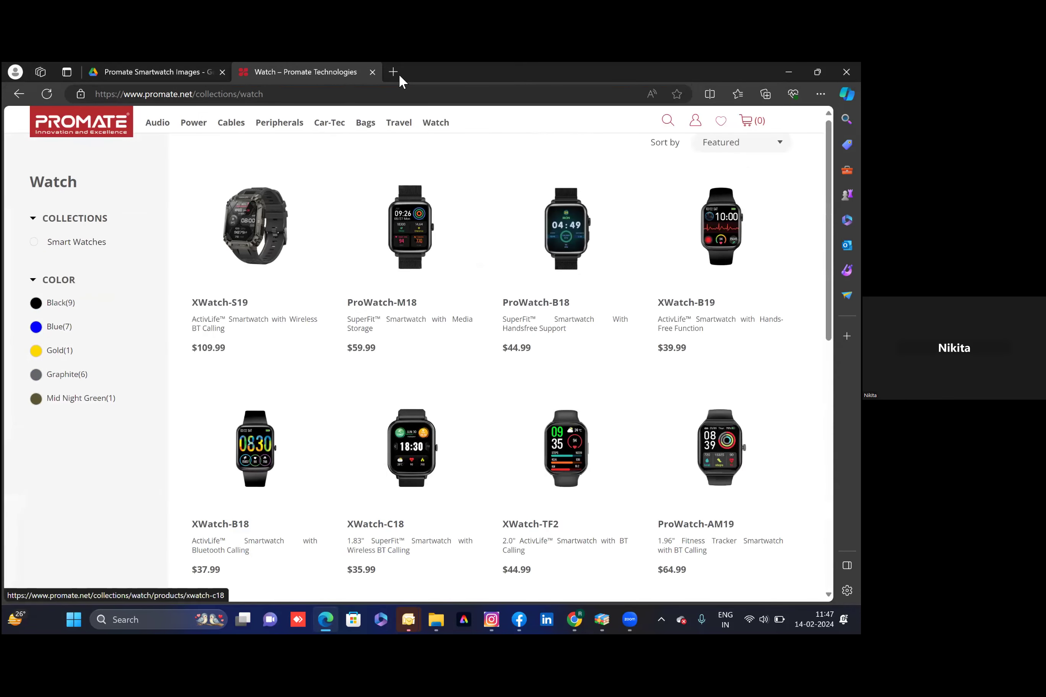
# Load amazon.in in another new tab
pyautogui.click(393, 72)
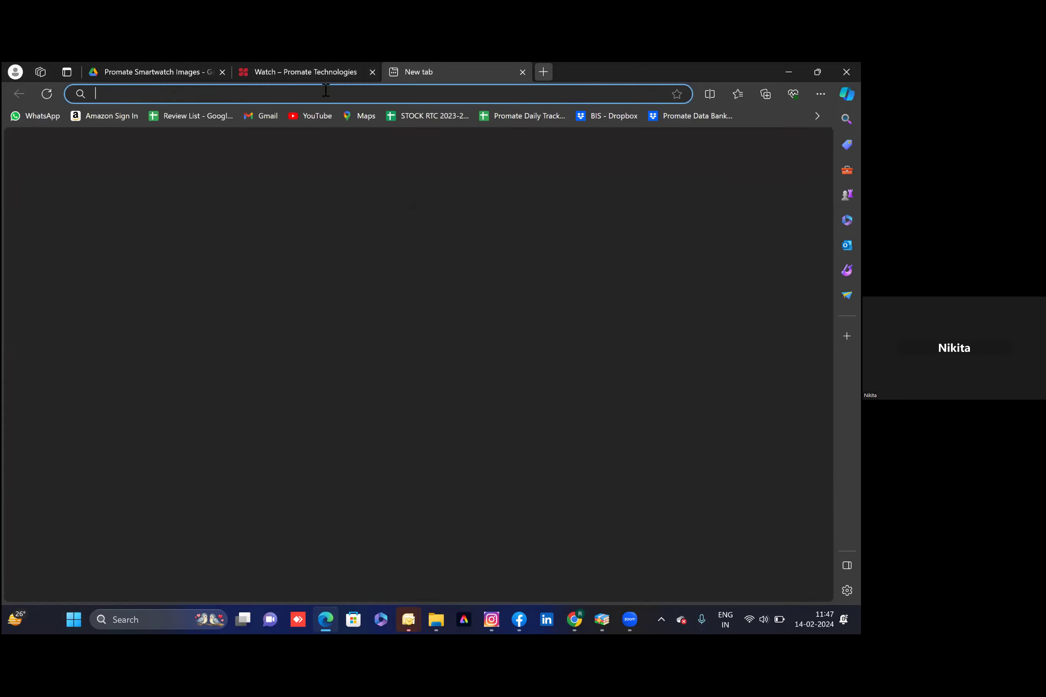
pyautogui.write('amazon')
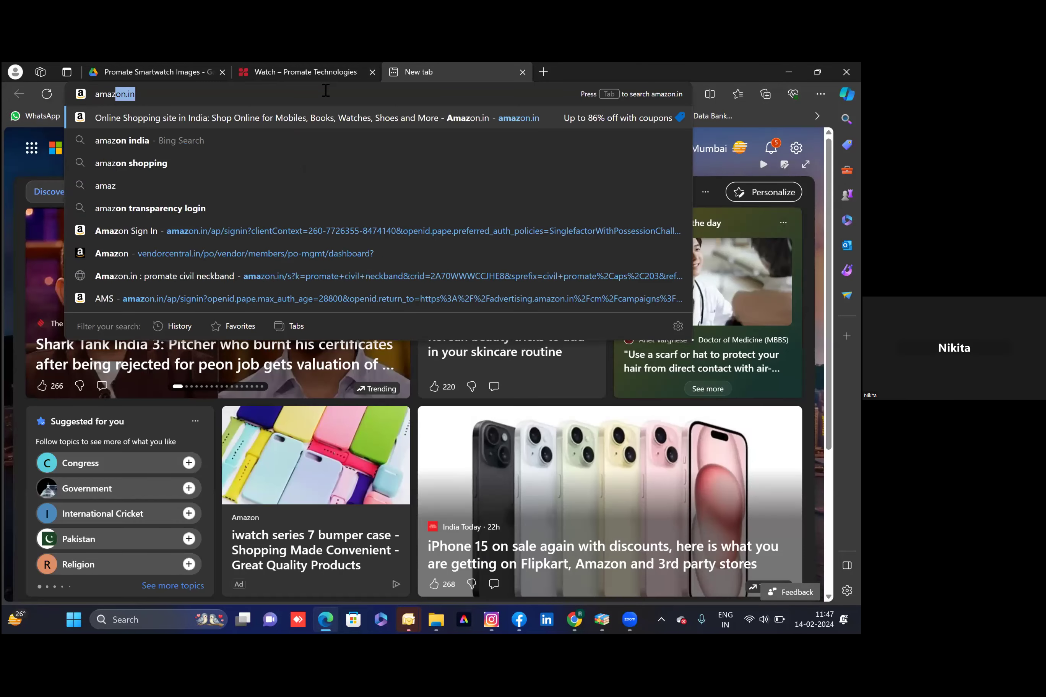
pyautogui.write('.in')
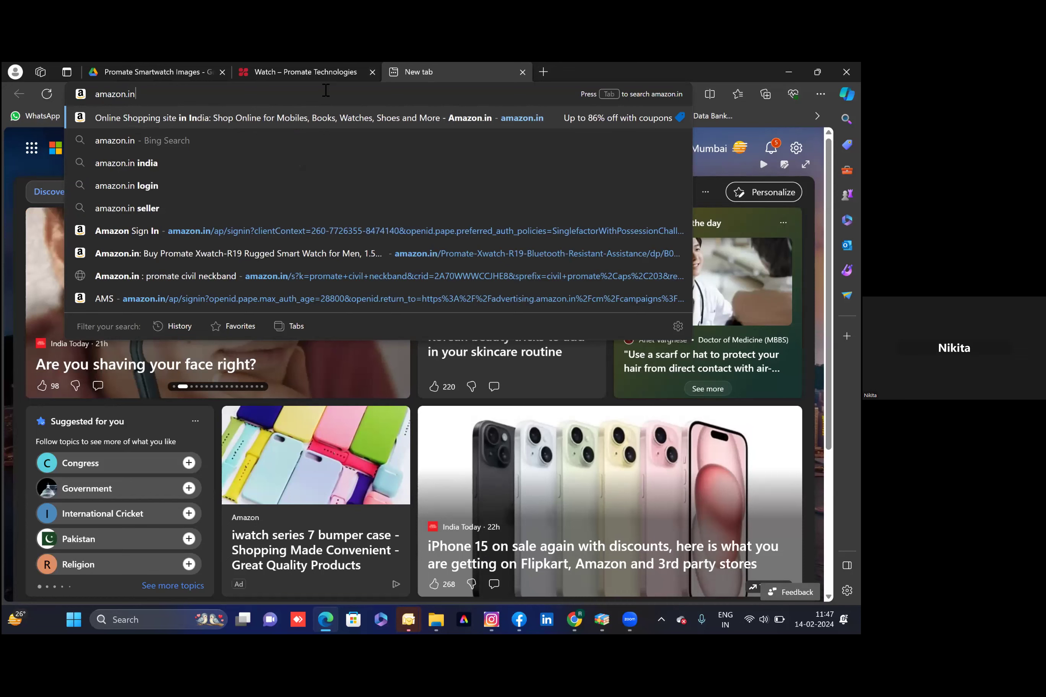
pyautogui.press('Return')
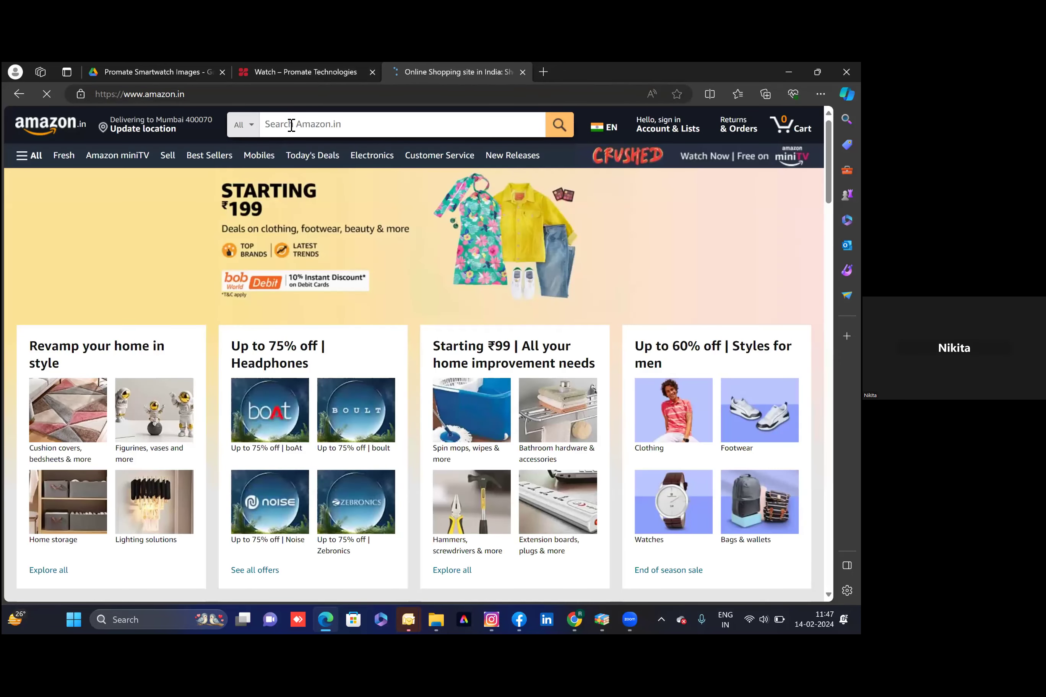
# Search Amazon for 'promate' and open the Promate Xwatch-R19 product page
pyautogui.click(291, 124)
pyautogui.write('promt')
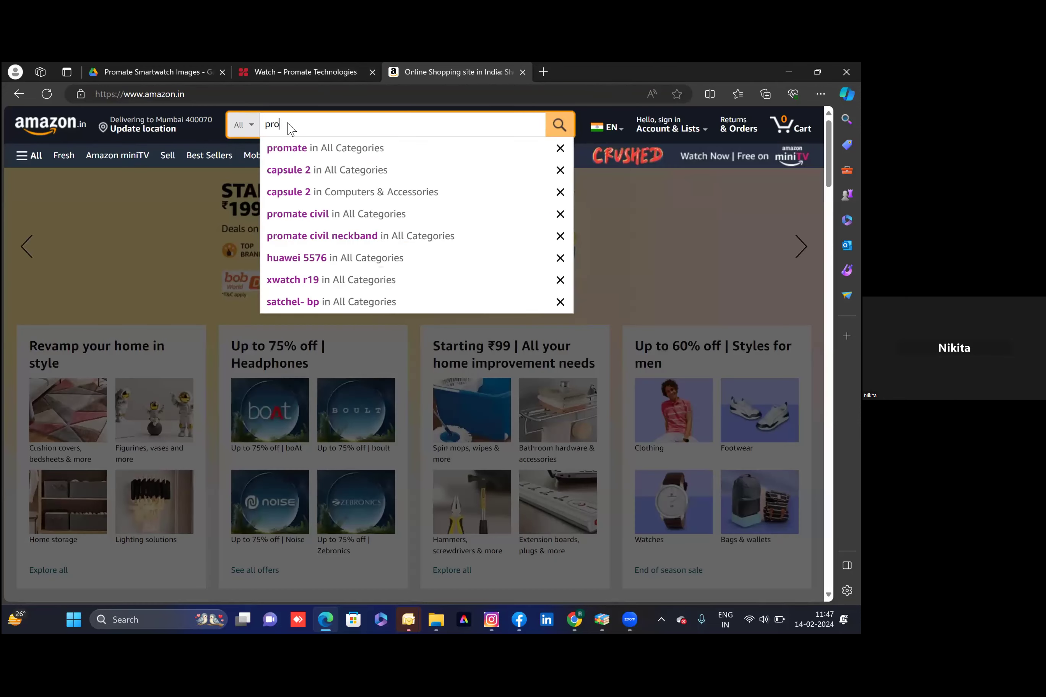
pyautogui.press('BackSpace')
pyautogui.press('BackSpace')
pyautogui.write('mate')
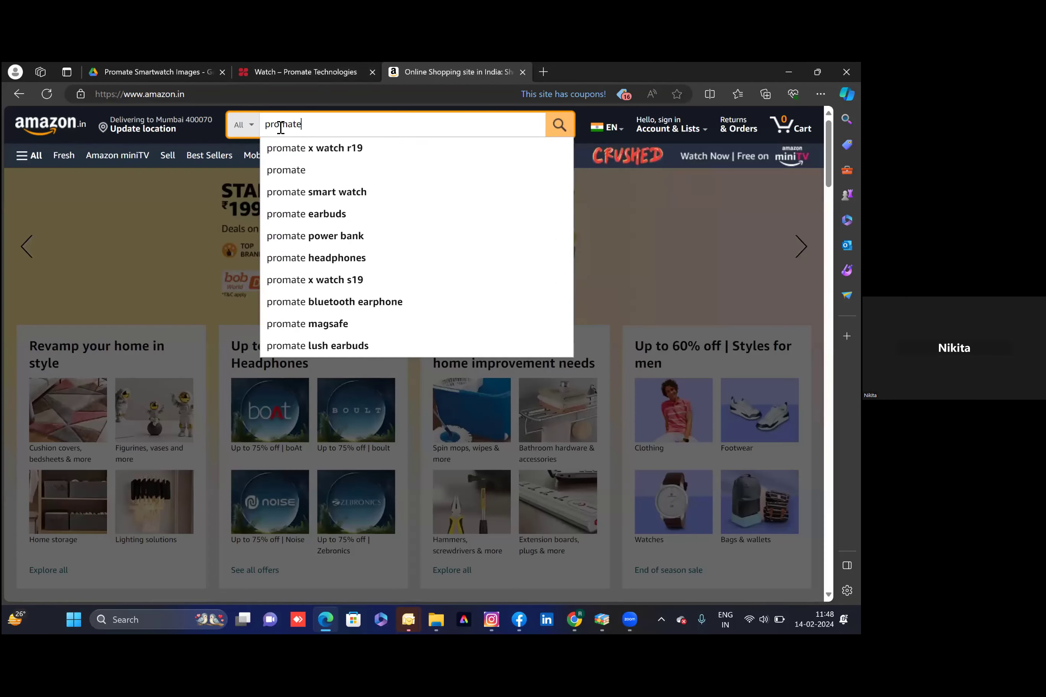
pyautogui.press('Return')
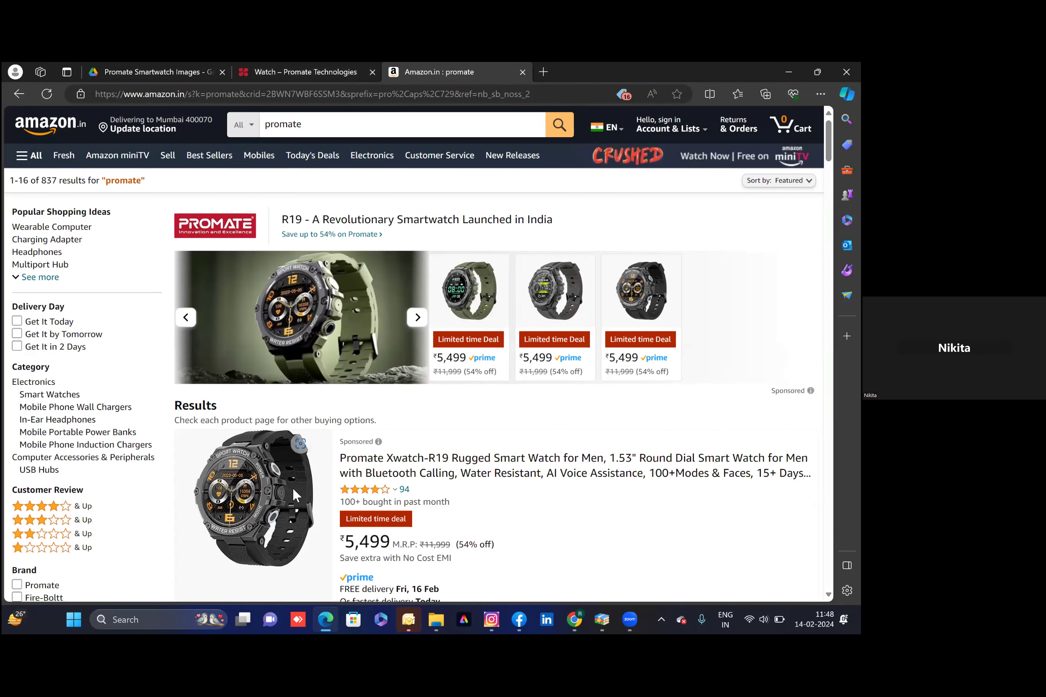
pyautogui.click(436, 440)
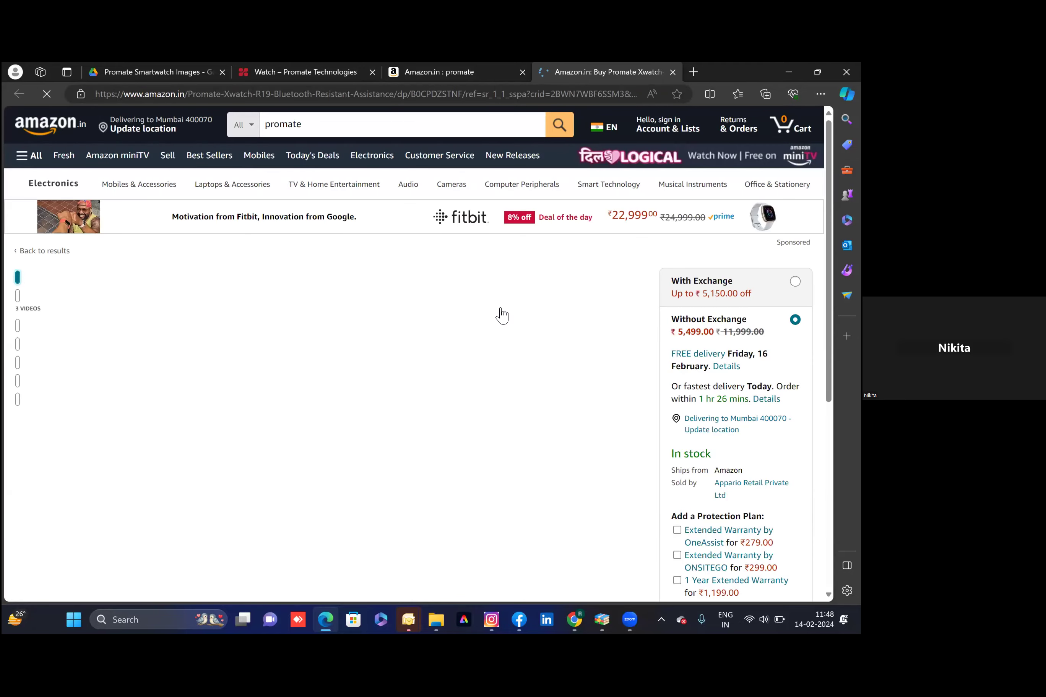
# Select the Xwatch-R19's About this item description, then switch to ChatGPT
pyautogui.scroll(-8, 503, 315)
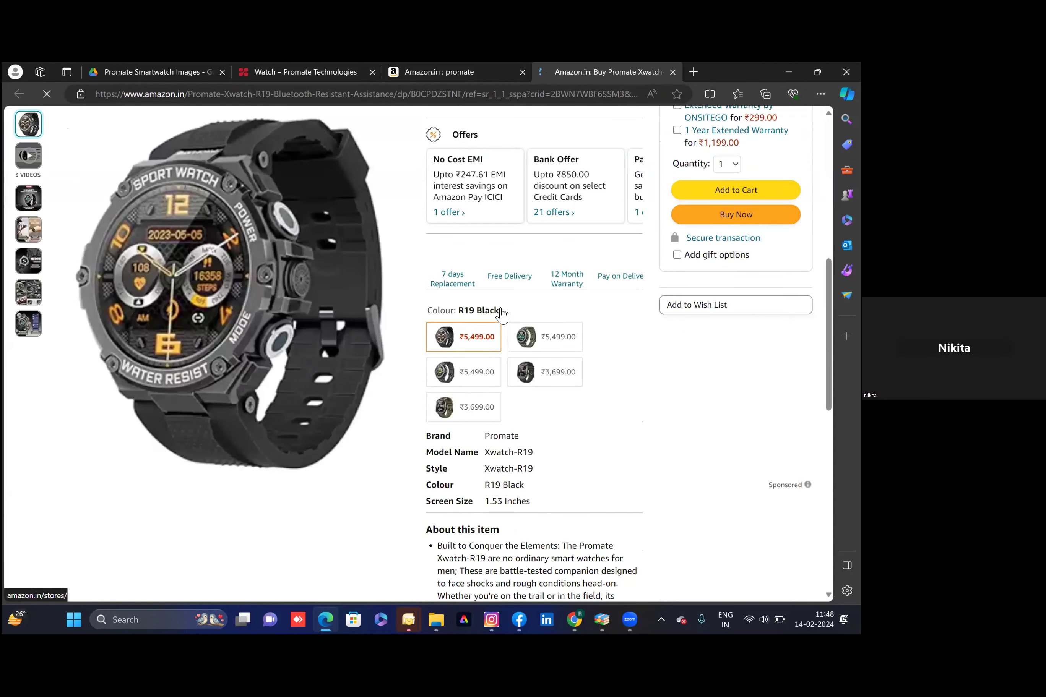
pyautogui.scroll(-10, 504, 315)
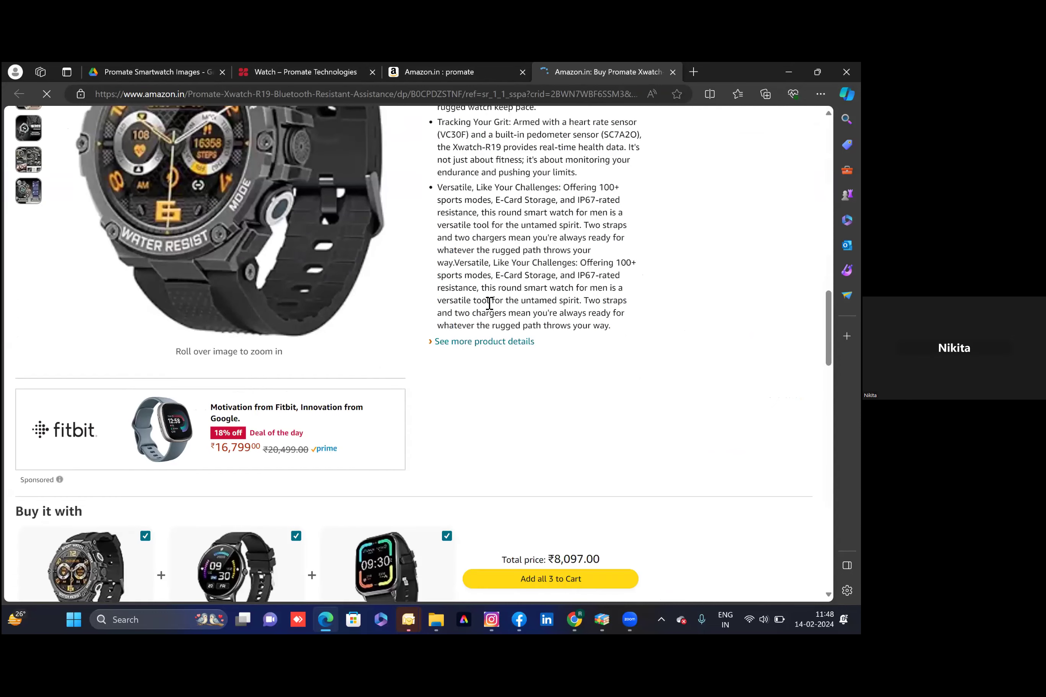
pyautogui.scroll(3, 487, 301)
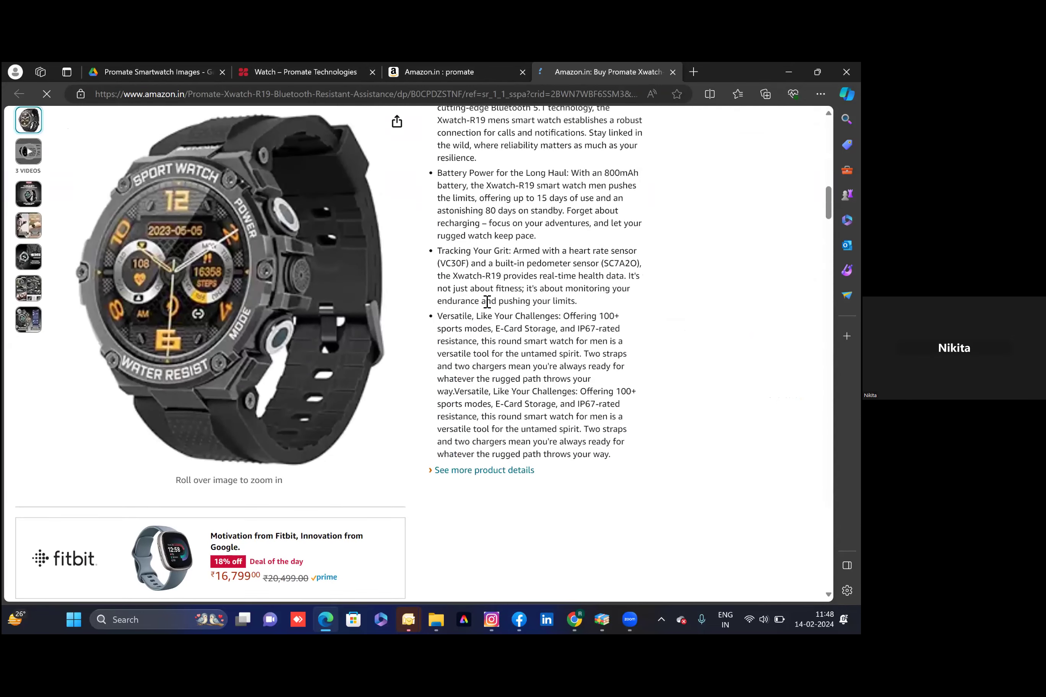
pyautogui.scroll(3, 486, 301)
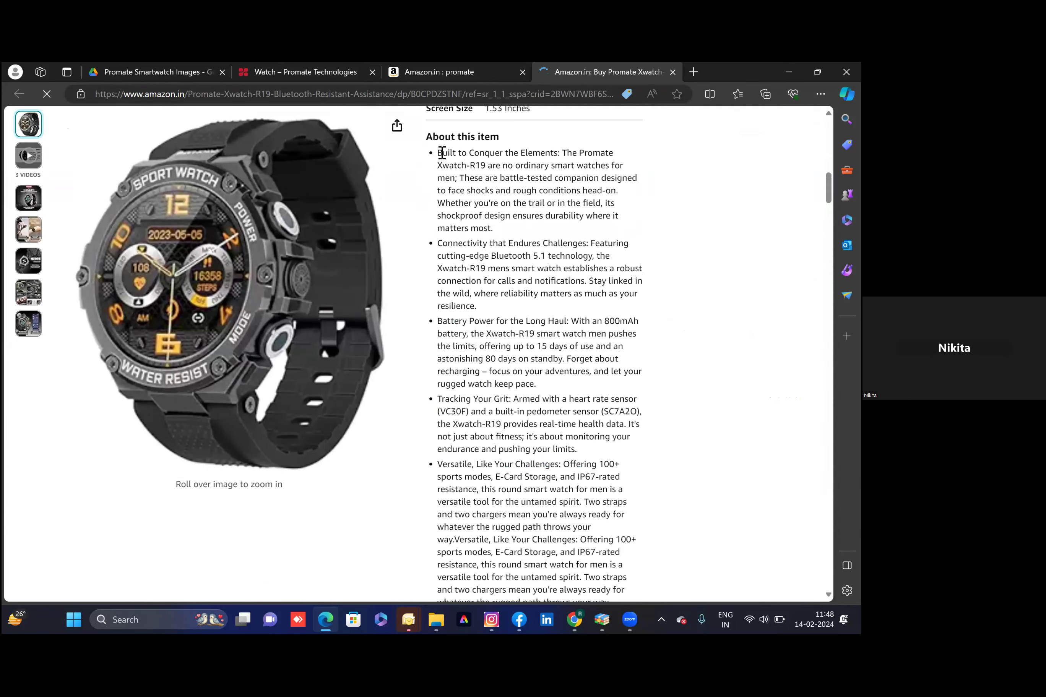
pyautogui.moveTo(437, 152); pyautogui.dragTo(634, 559)
pyautogui.hotkey('ctrl', 'c')
pyautogui.moveTo(644, 611); pyautogui.dragTo(644, 611)
pyautogui.moveTo(566, 398); pyautogui.dragTo(624, 372)
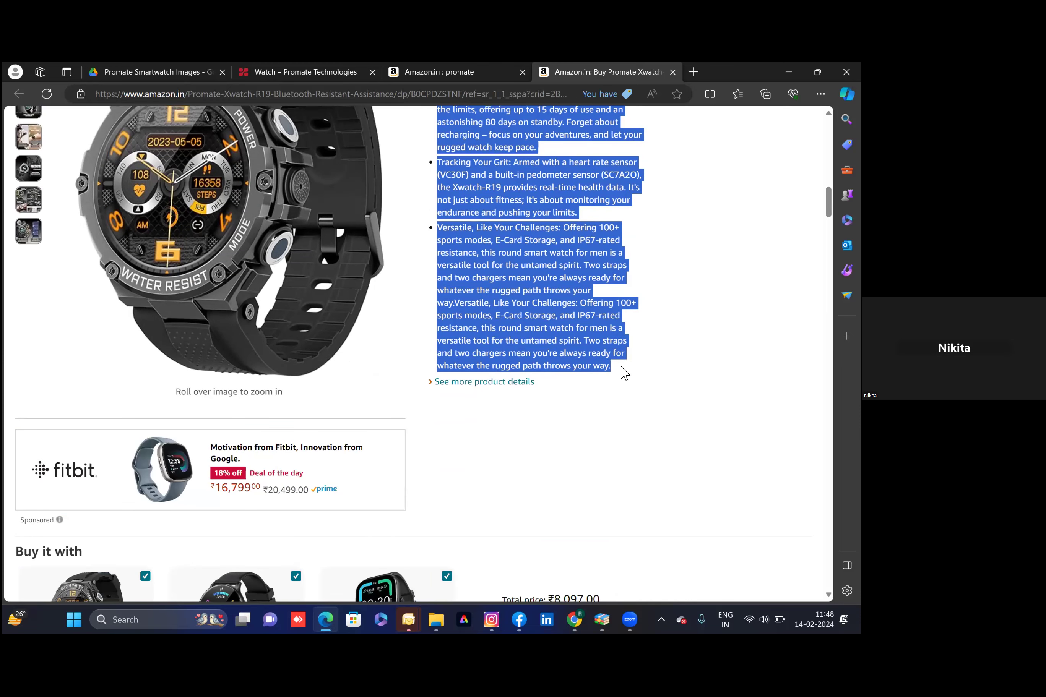
pyautogui.click(575, 621)
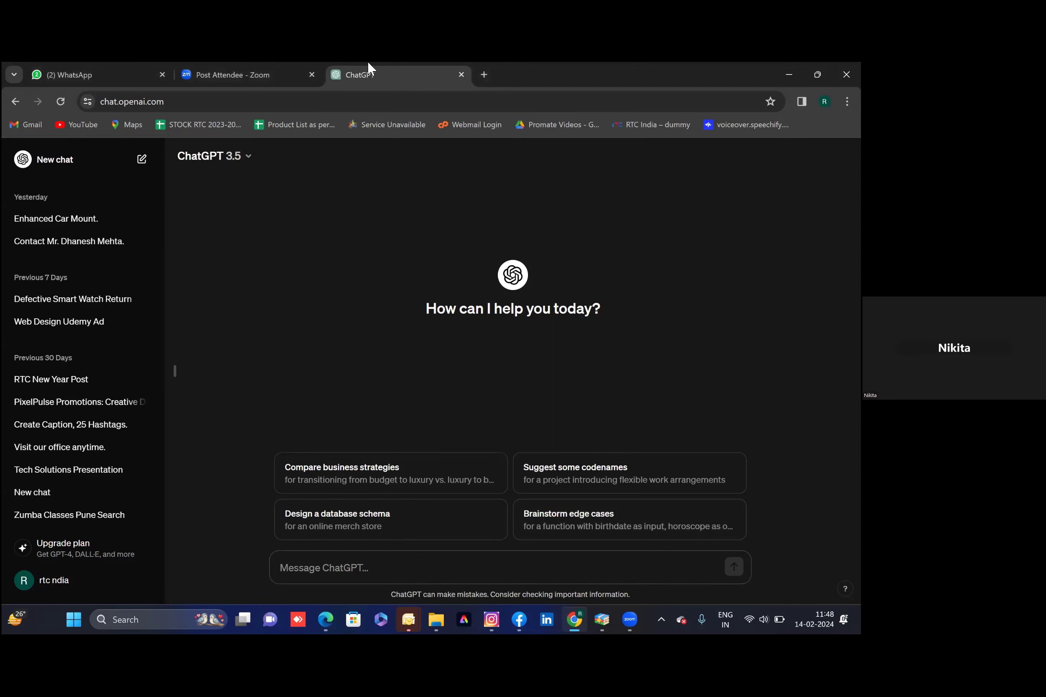
# Paste the product description and add 'facebook with unique and trending hashtags' to the prompt
pyautogui.click(373, 566)
pyautogui.hotkey('ctrl', 'v')
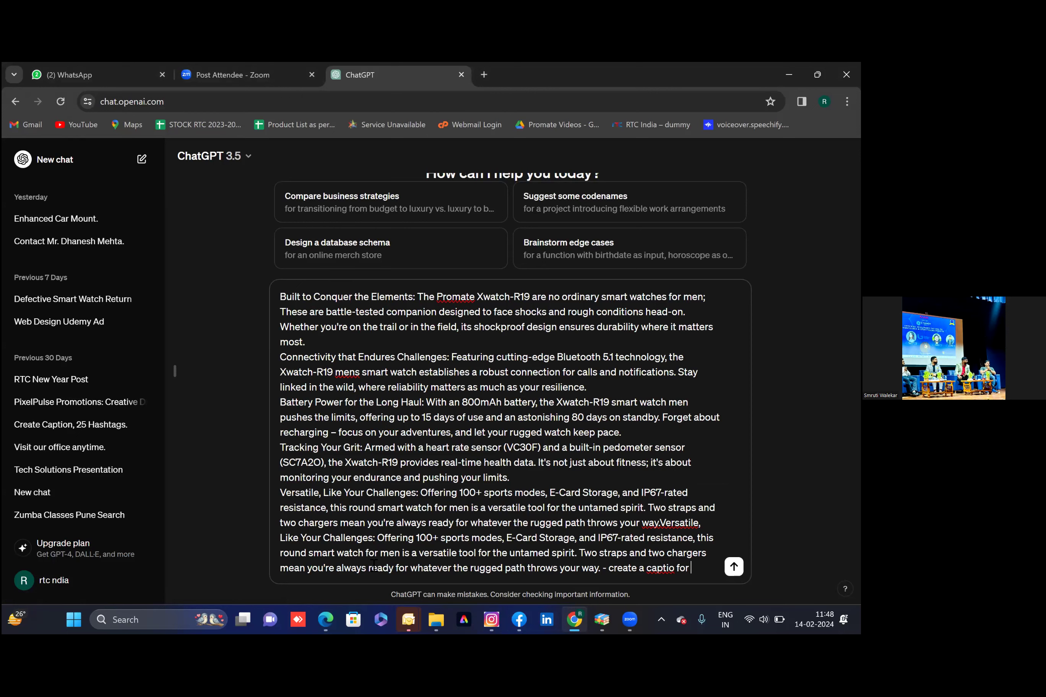
pyautogui.write('facebook with ')
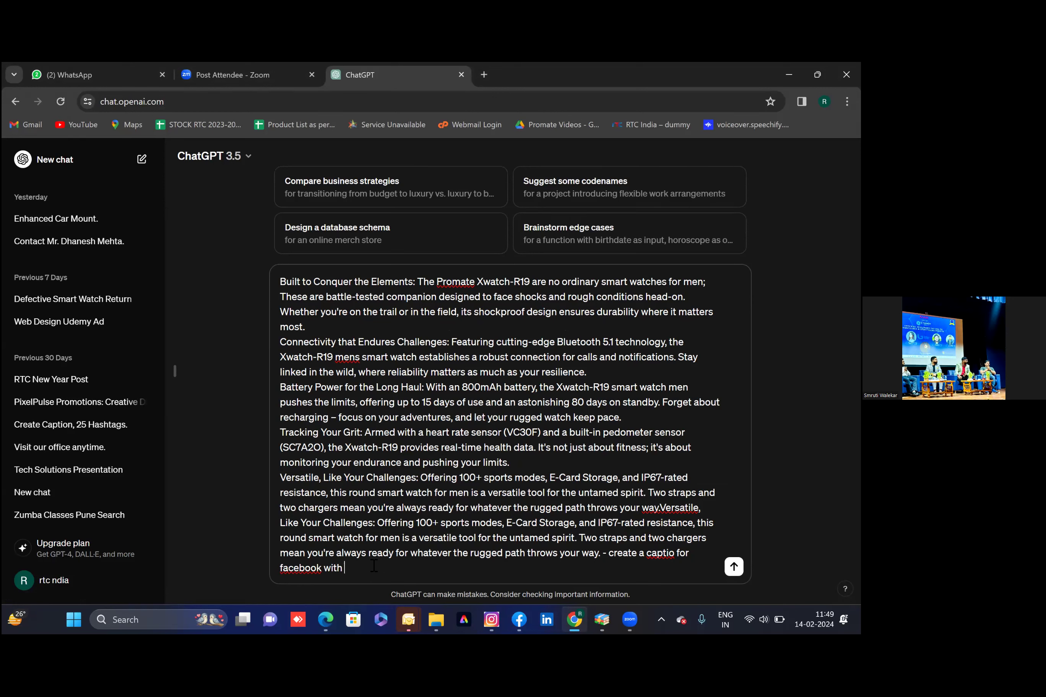
pyautogui.write('unique and trenging hashtags')
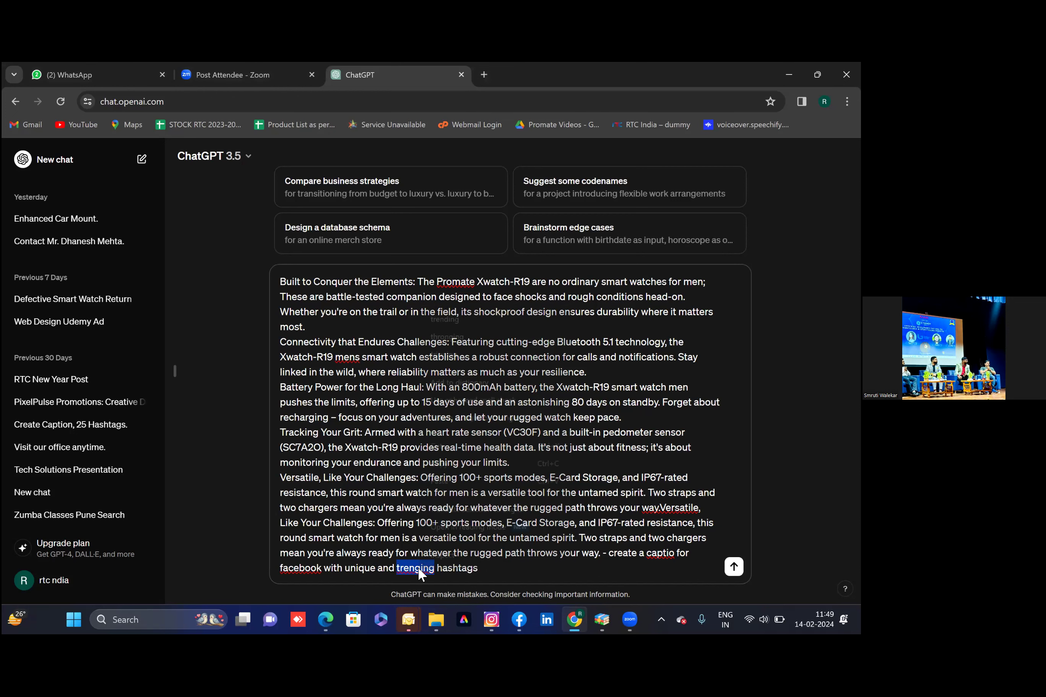
# Correct 'trenging' to 'trending' and 'captio' to 'caption', ending with a period
pyautogui.rightClick(419, 567)
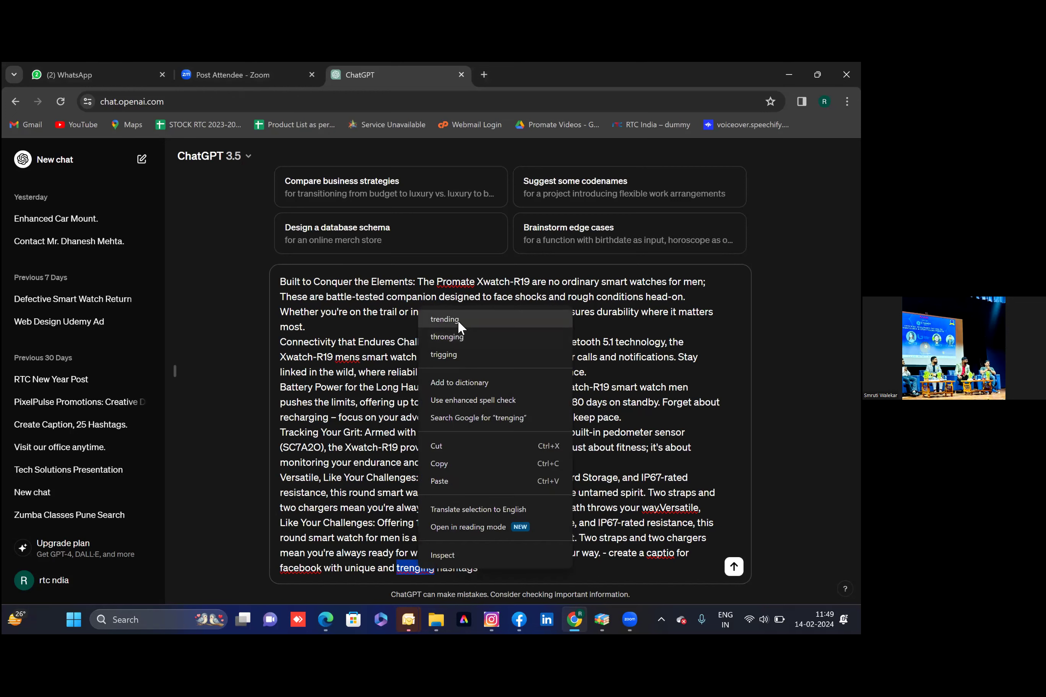
pyautogui.click(458, 319)
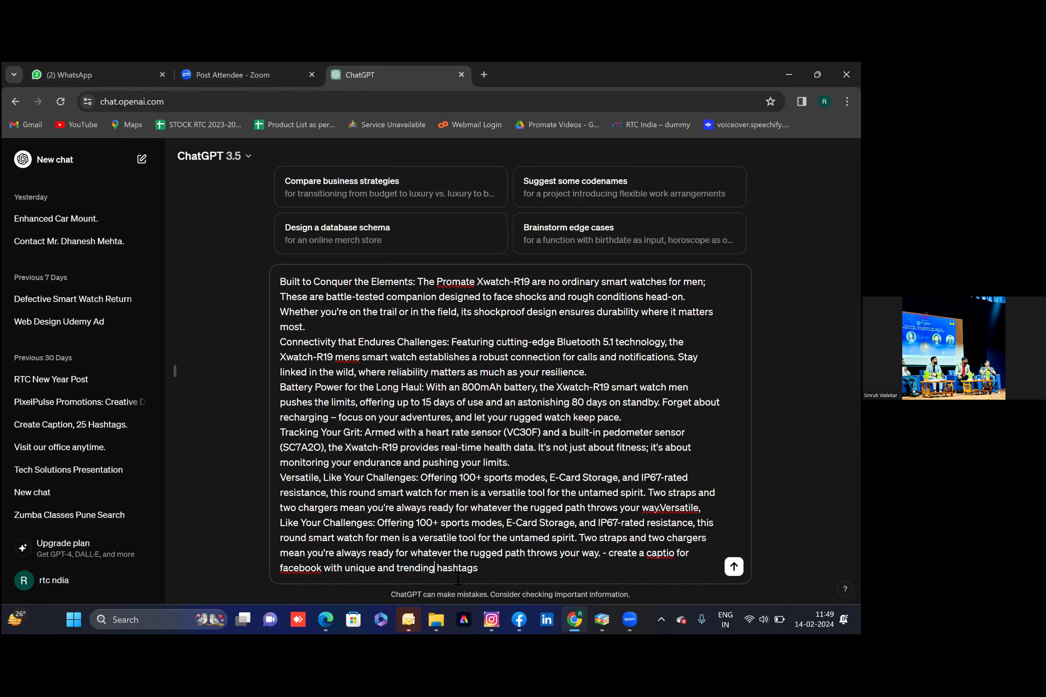
pyautogui.click(665, 555)
pyautogui.rightClick(662, 553)
pyautogui.click(687, 304)
pyautogui.write('.')
# Send the prompt and select the reply from 'Unleash' through '#TechForExplorers'
pyautogui.press('Return')
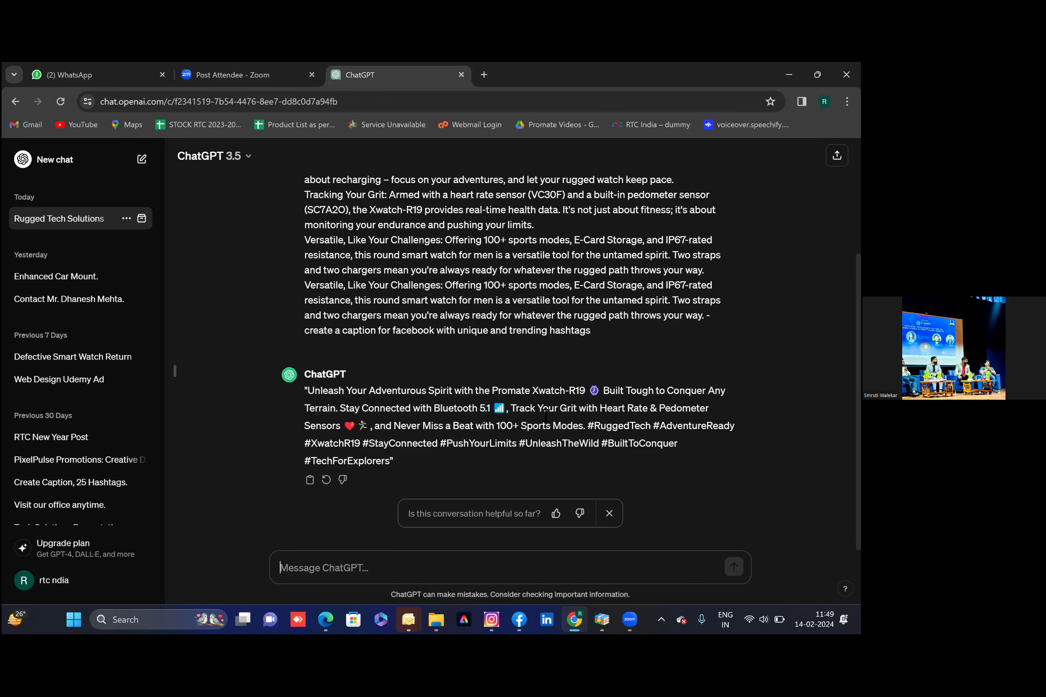
pyautogui.moveTo(310, 392); pyautogui.dragTo(392, 465)
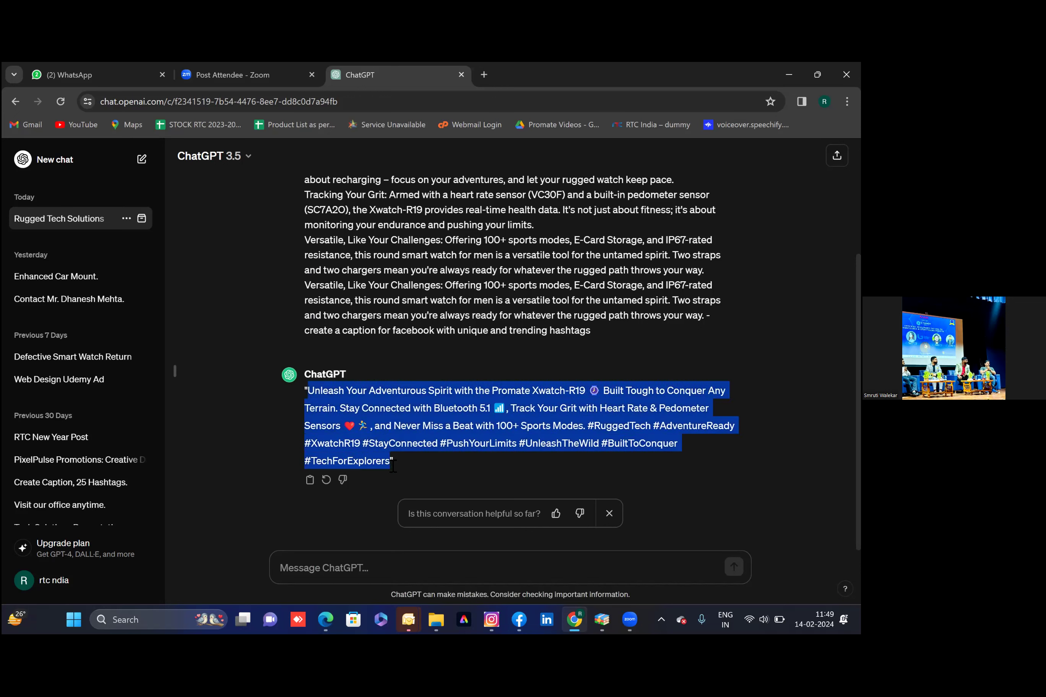